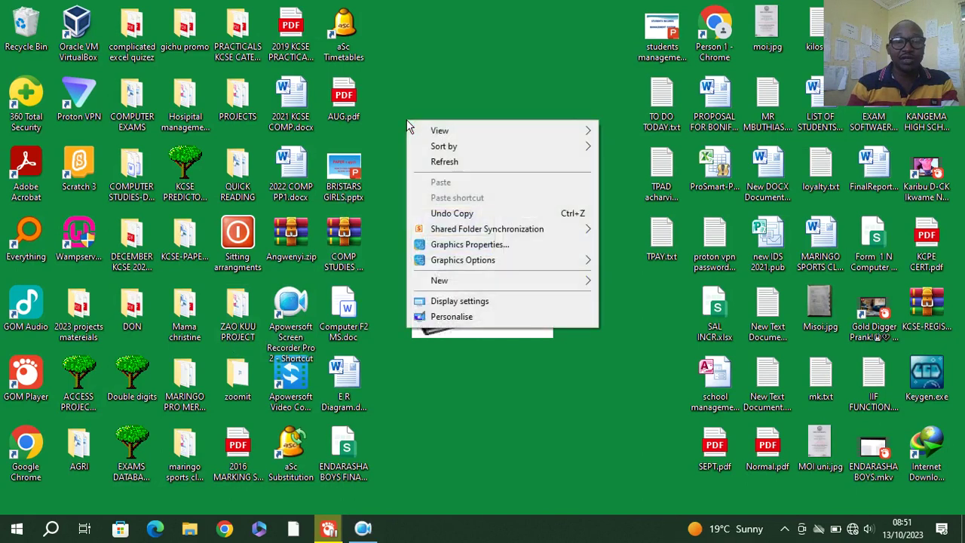
- Launch the screen zoom utility from Windows search and confirm its settings
left_click(52, 532)
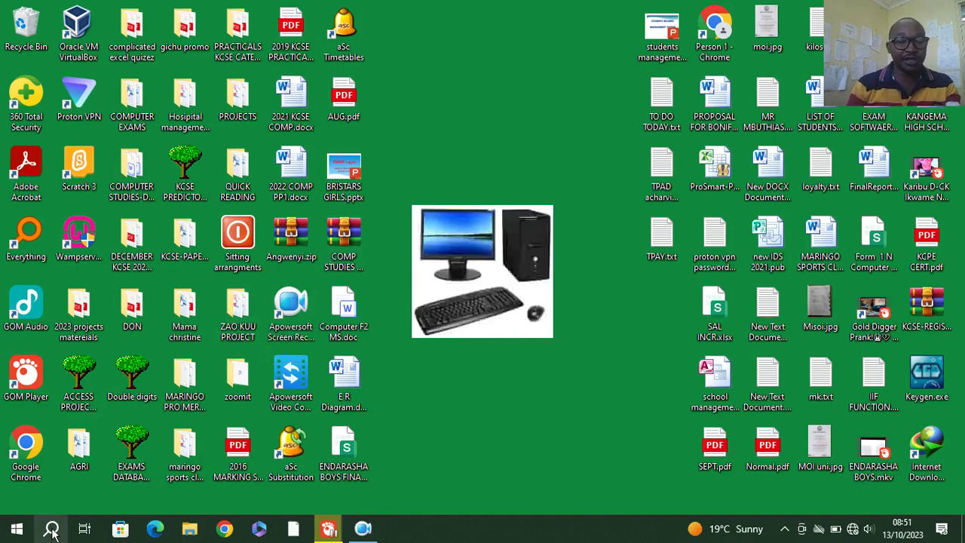
left_click(52, 532)
type("zoo")
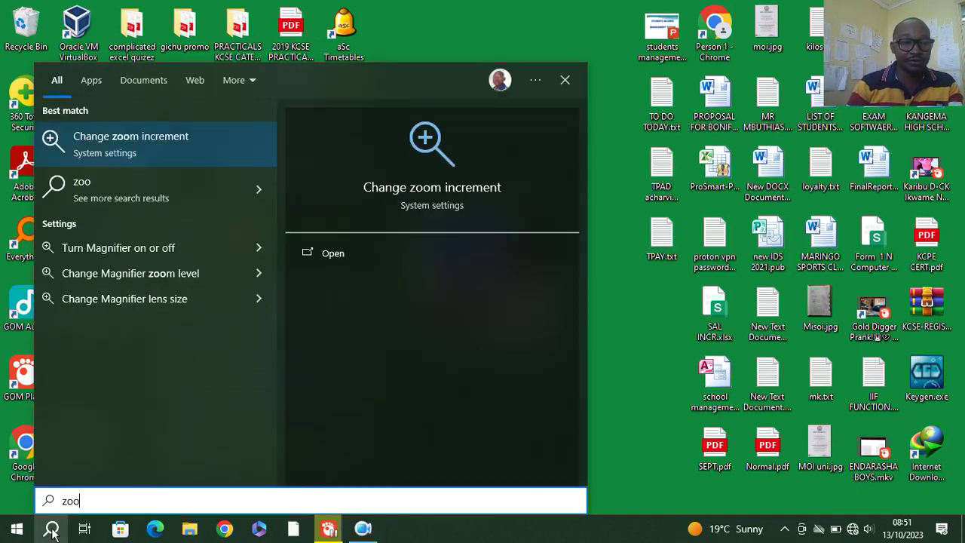
left_click(162, 144)
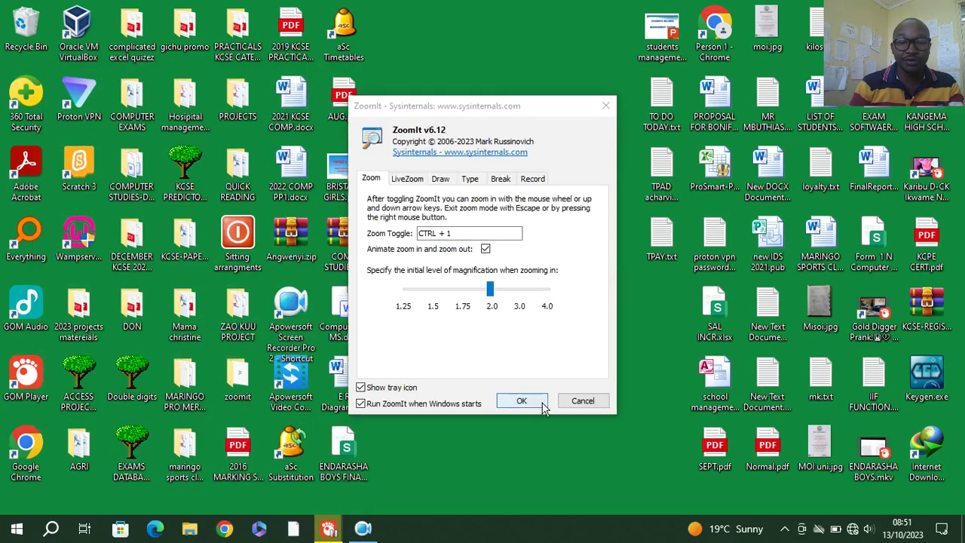
left_click(521, 400)
- Create the desktop database 'Students records management system.accdb' and open it in Access
right_click(437, 154)
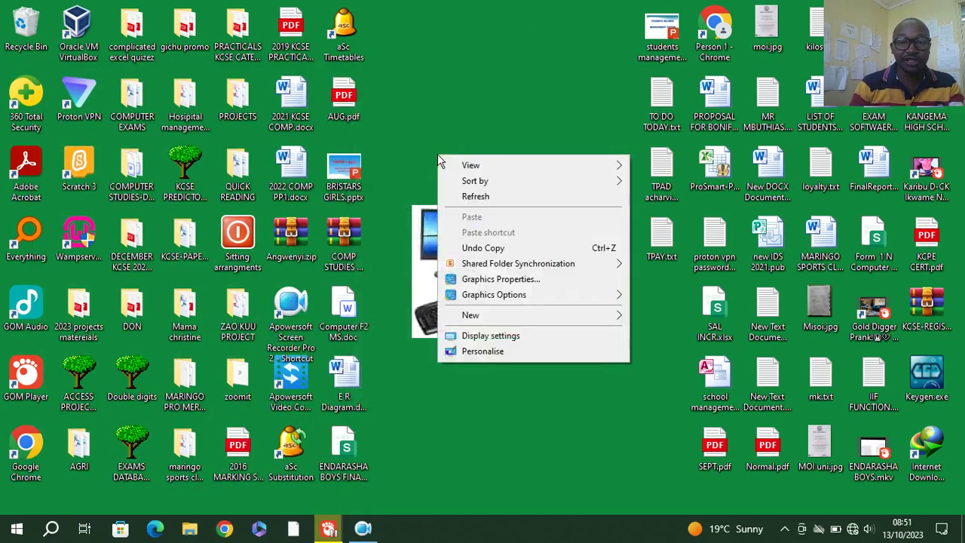
mouse_move(530, 315)
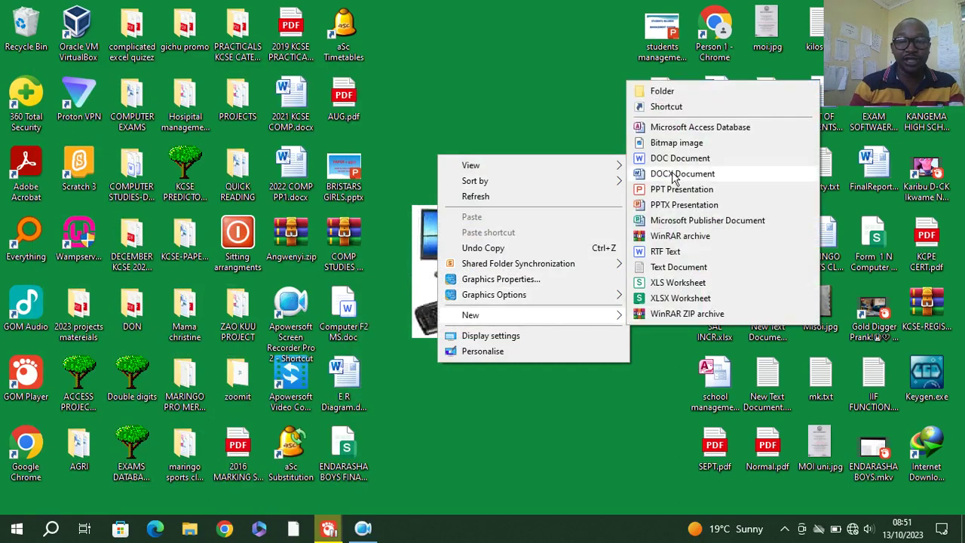
left_click(673, 129)
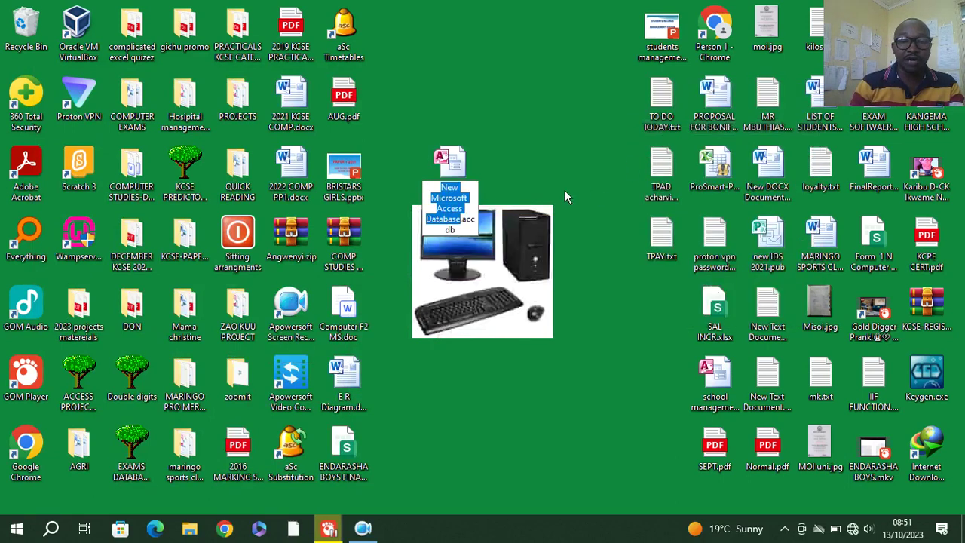
type("Students")
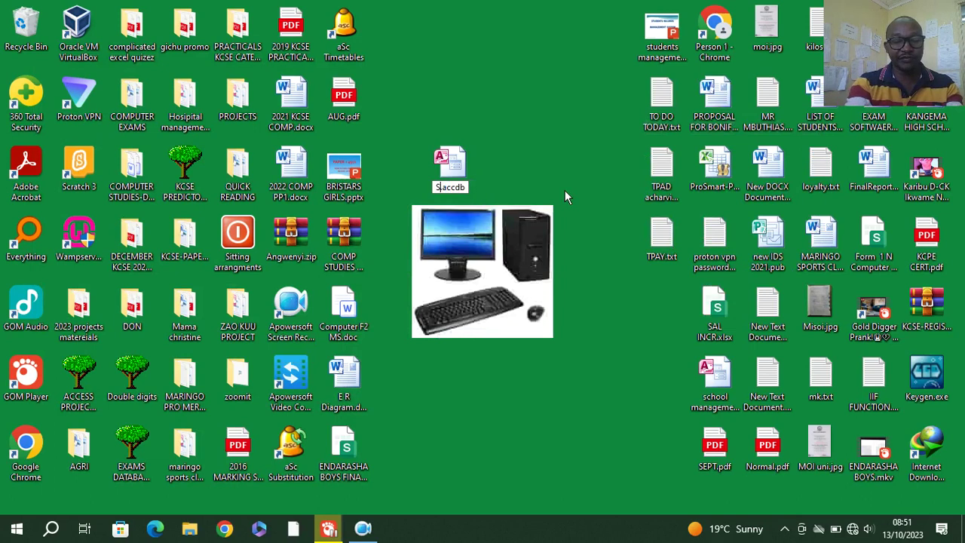
type(" record")
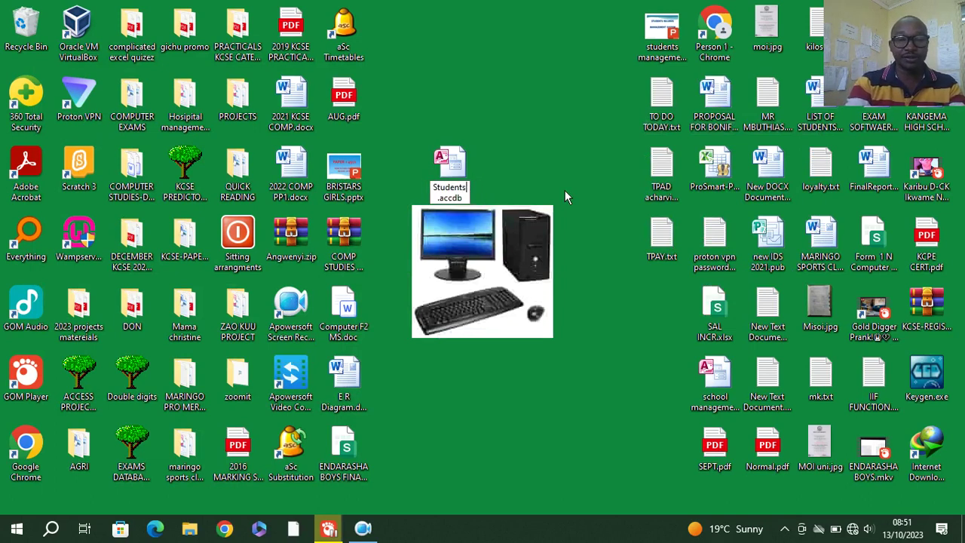
type("s manage")
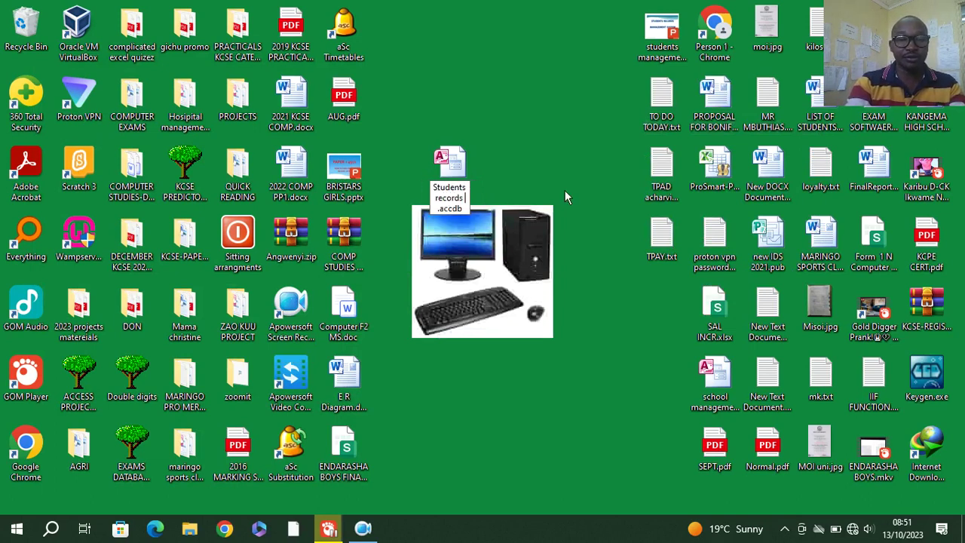
type("ment system")
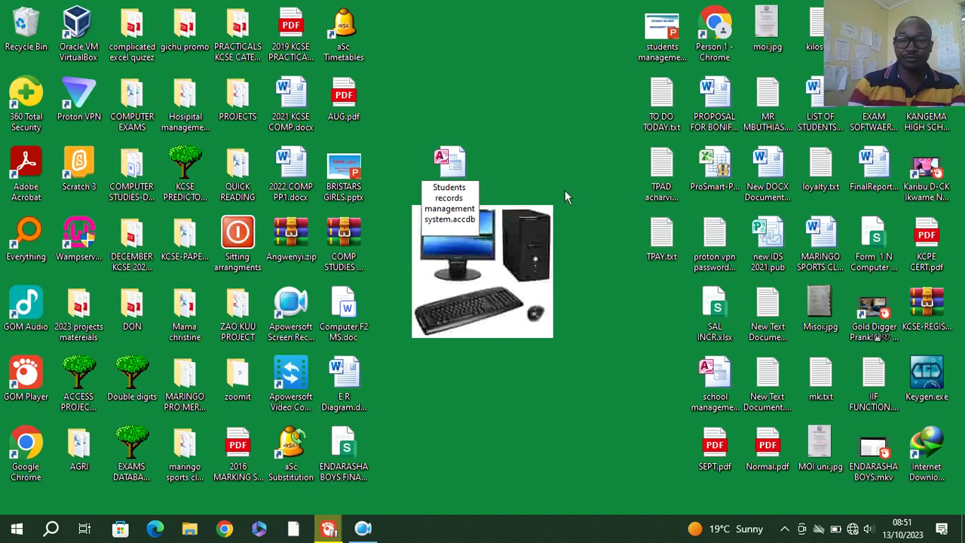
key("Return")
double_click(456, 167)
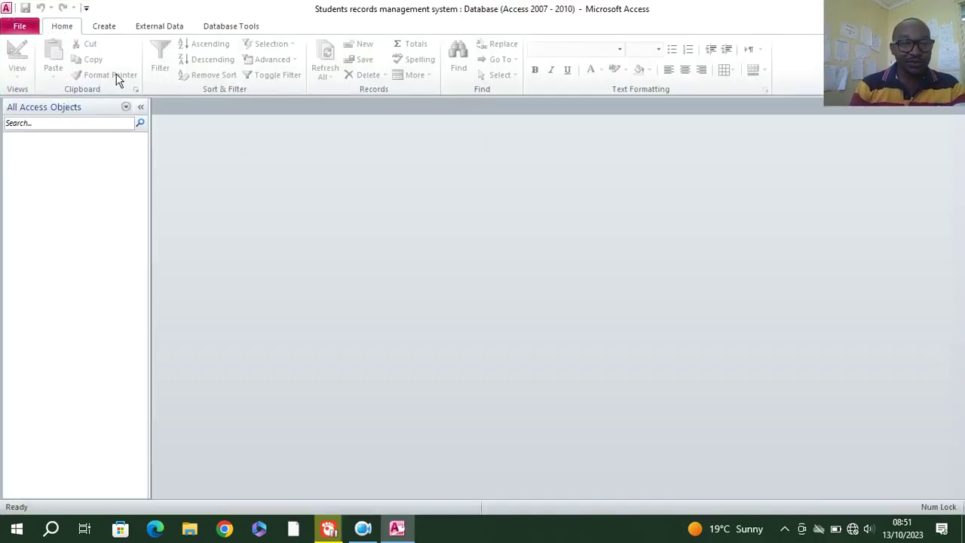
- Start a new table in Design View with StudentID as a Text primary key
left_click(104, 31)
left_click(98, 64)
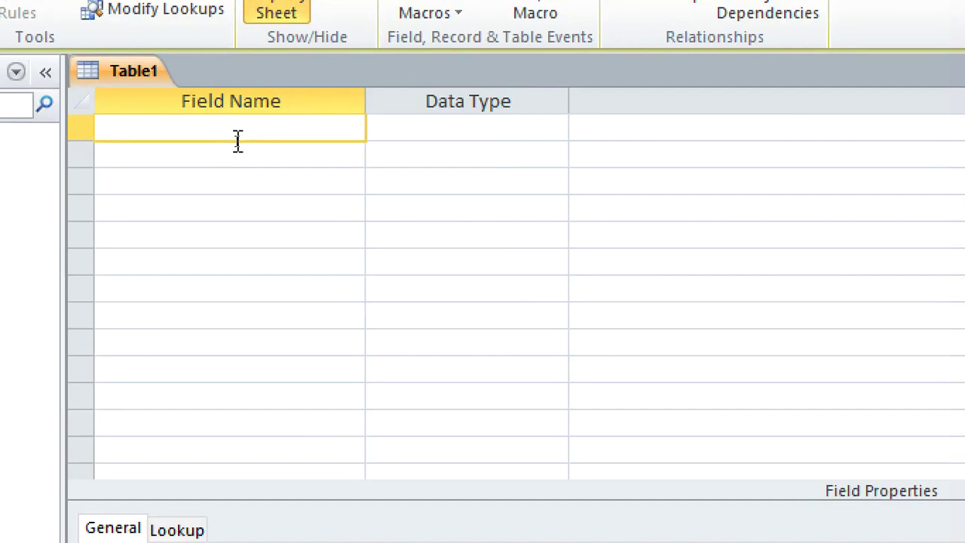
type("StudentID")
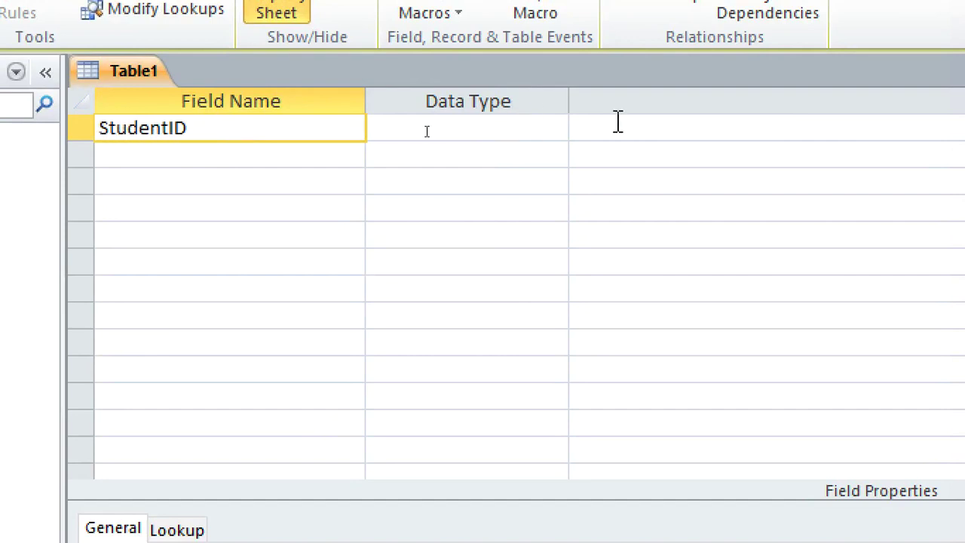
left_click(472, 128)
right_click(472, 129)
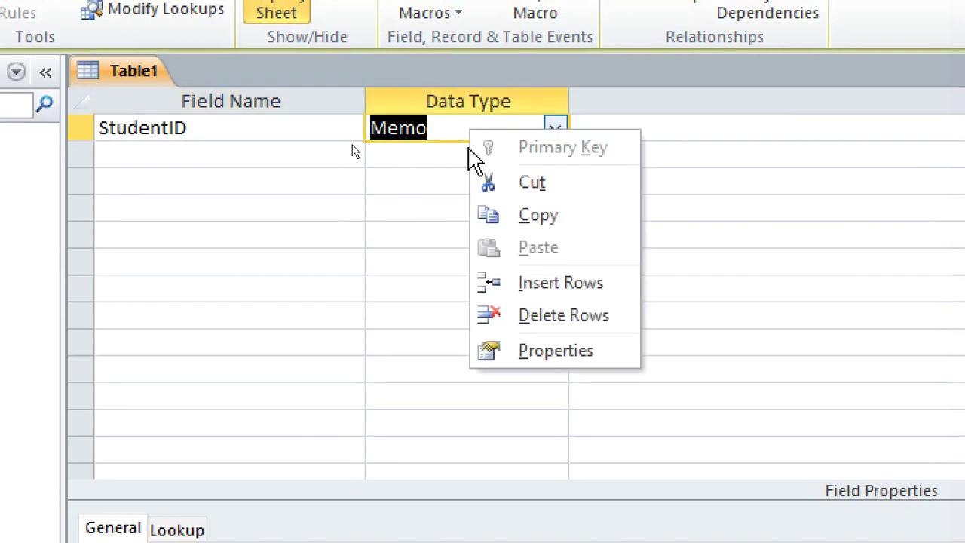
left_click(442, 133)
type("nt")
right_click(443, 132)
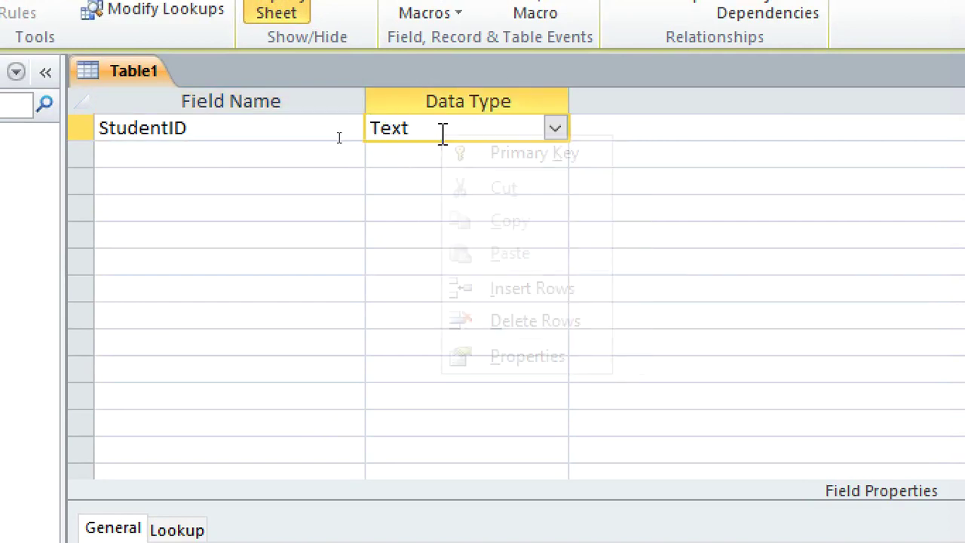
left_click(518, 155)
- Add the FirstName and LastName text fields
left_click(279, 156)
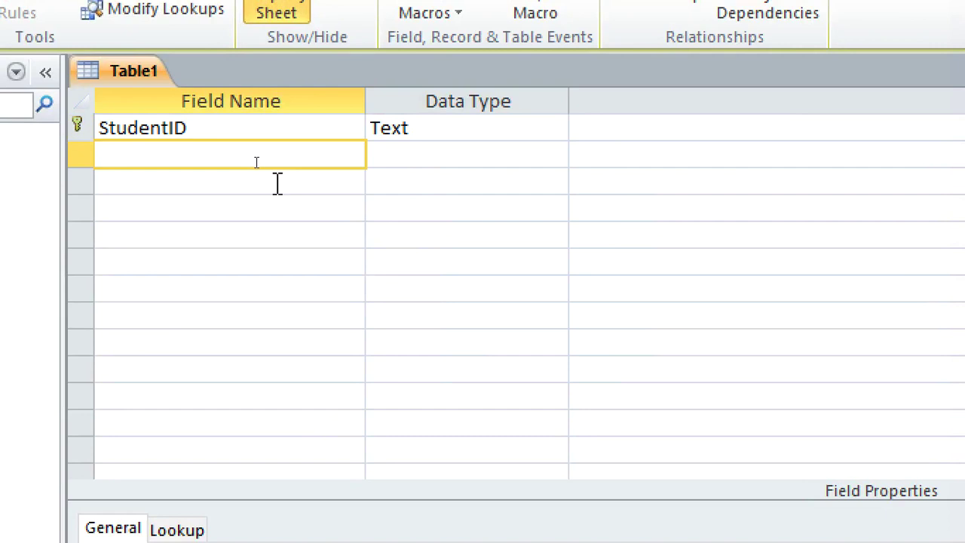
type("FirstName")
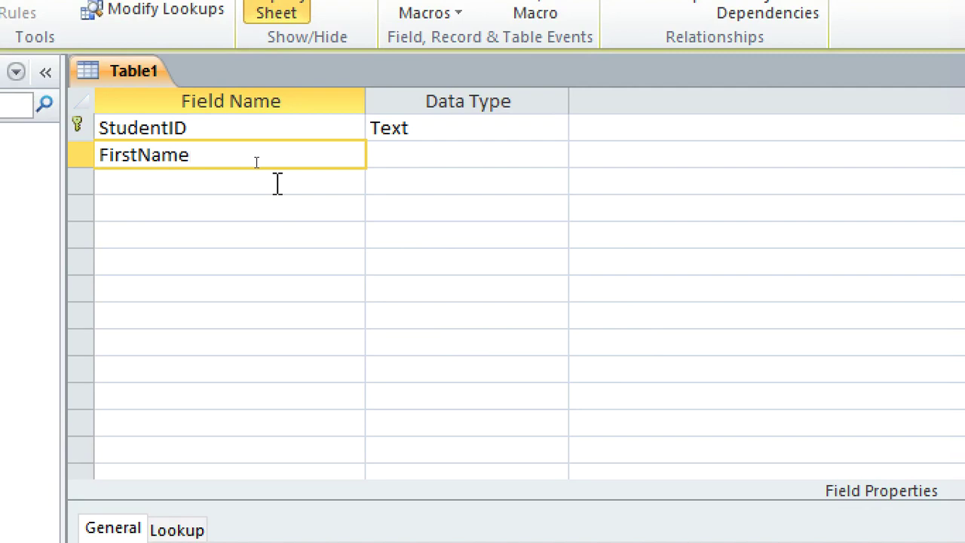
left_click(278, 183)
type("Last")
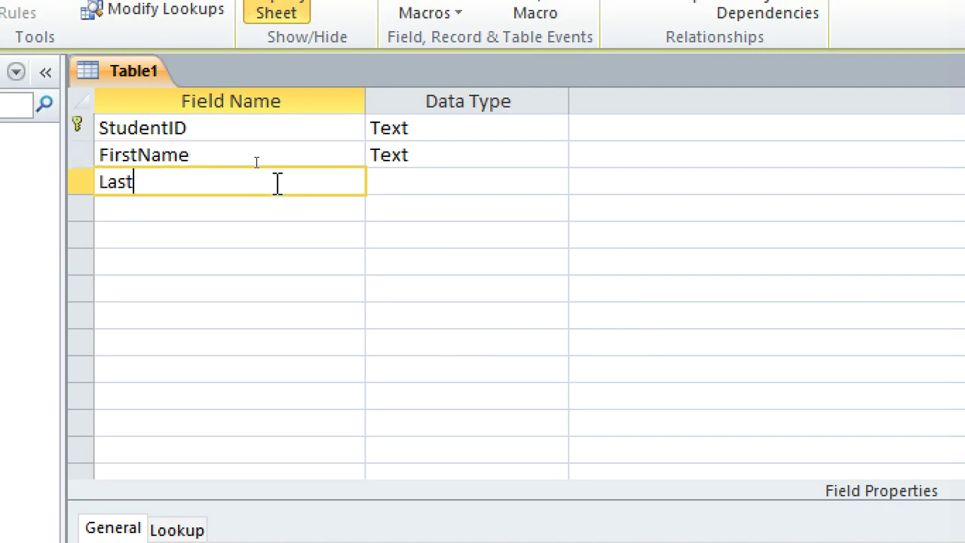
type("Name")
key("Down")
- Add a DateOfBirth field of type Date/Time and a Gender field
type("DateOfBirth")
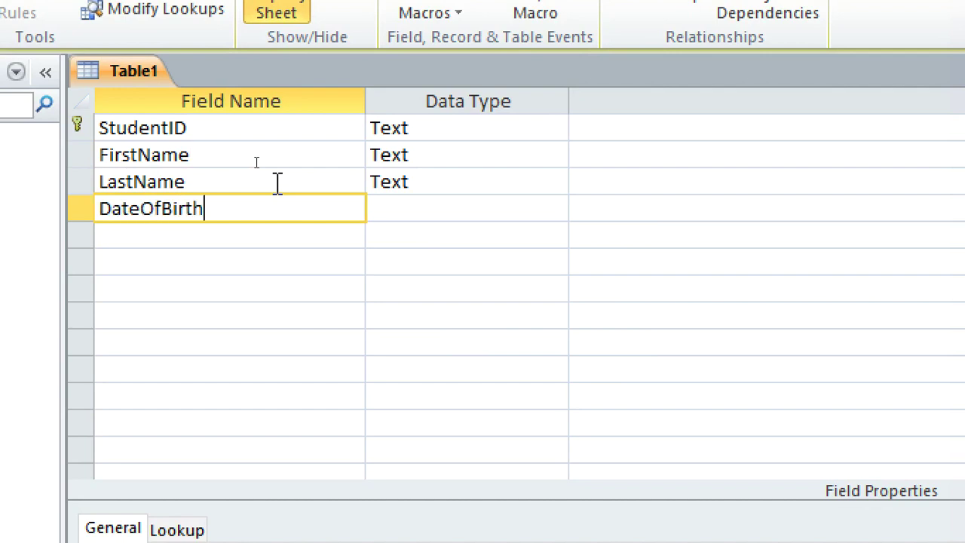
key("Tab")
type("d")
left_click(304, 240)
type("Gender")
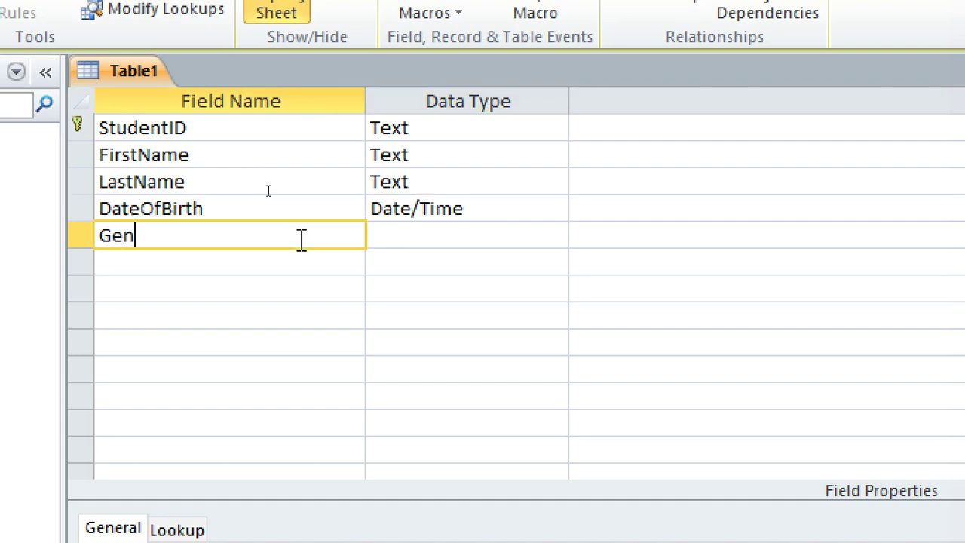
left_click(452, 238)
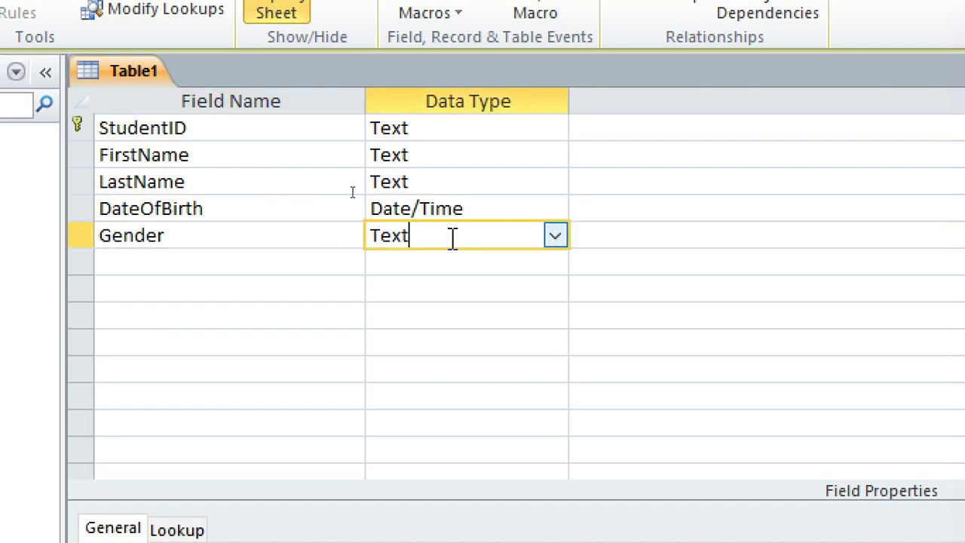
left_click(555, 235)
- Make Gender a Lookup Wizard field with typed values Female, Male and Others
left_click(466, 542)
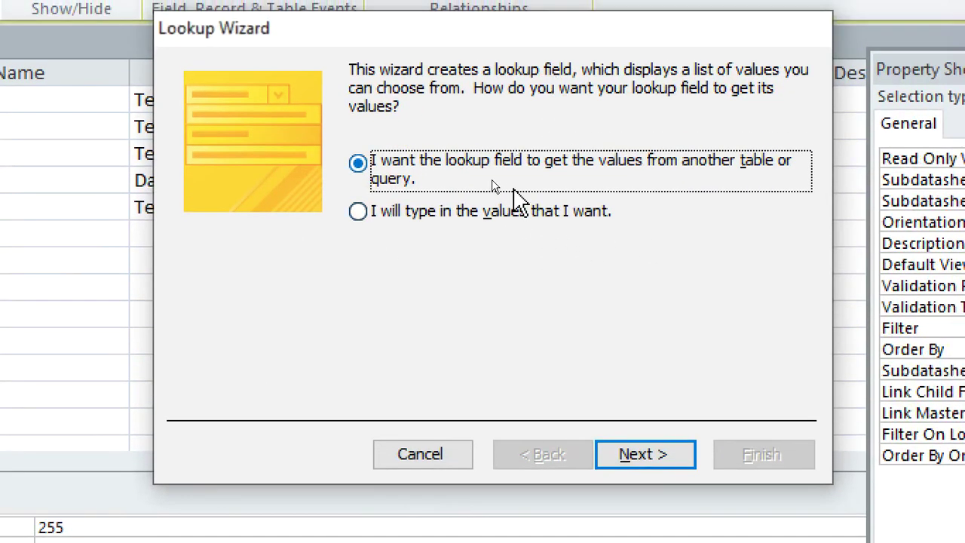
left_click(490, 170)
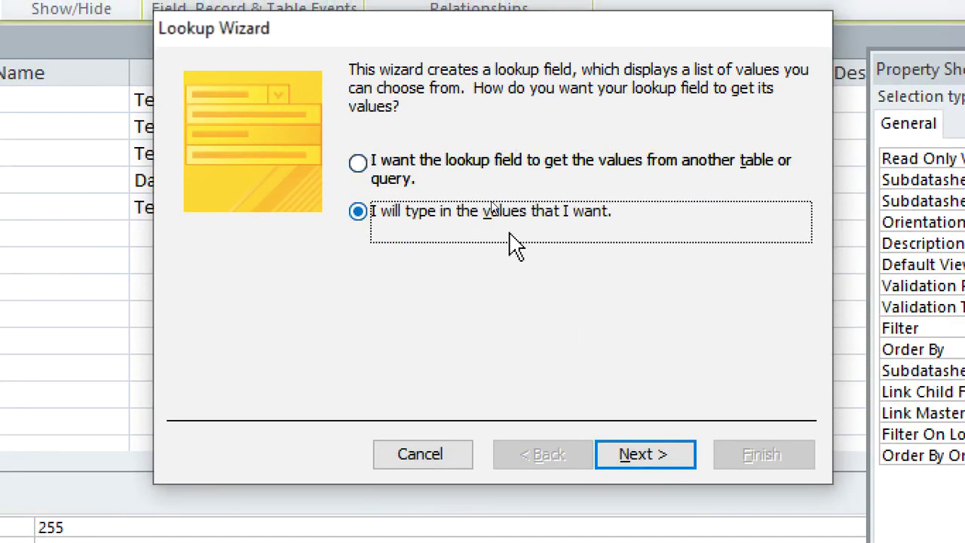
left_click(641, 452)
left_click(276, 263)
type("Female")
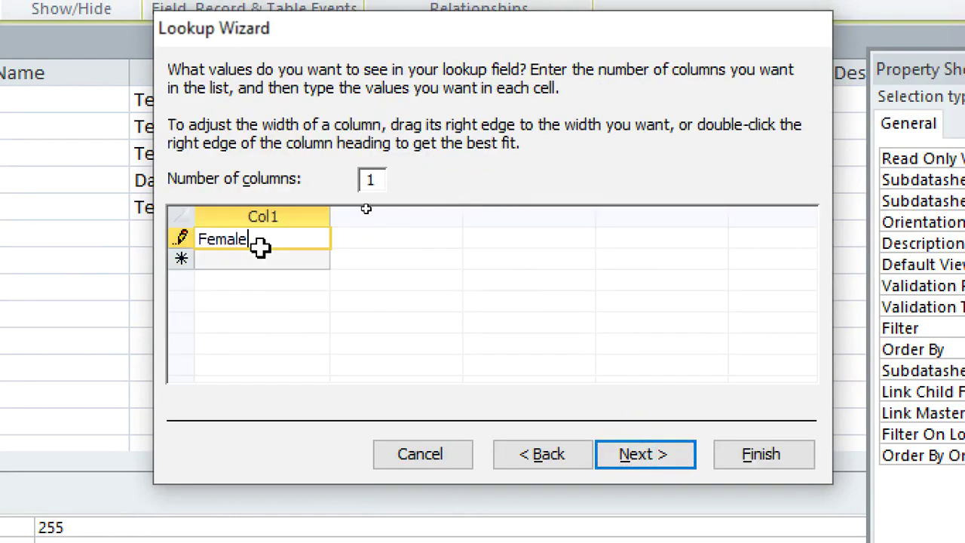
key("Return")
type("Male")
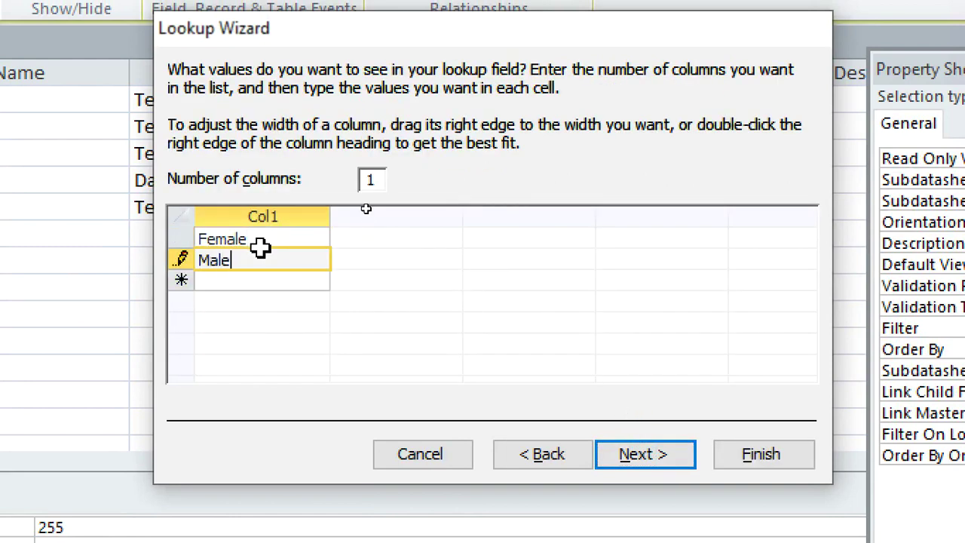
key("Return")
type("Others")
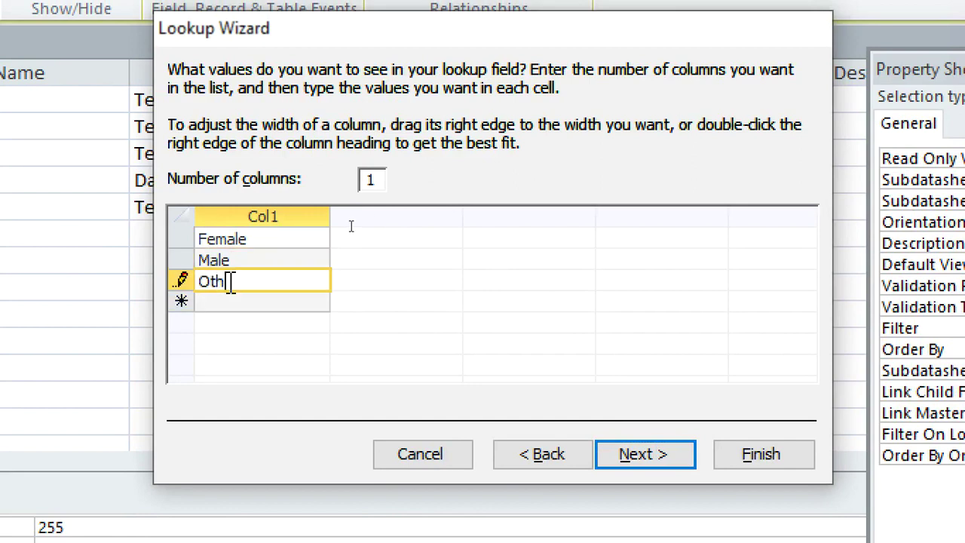
left_click(678, 452)
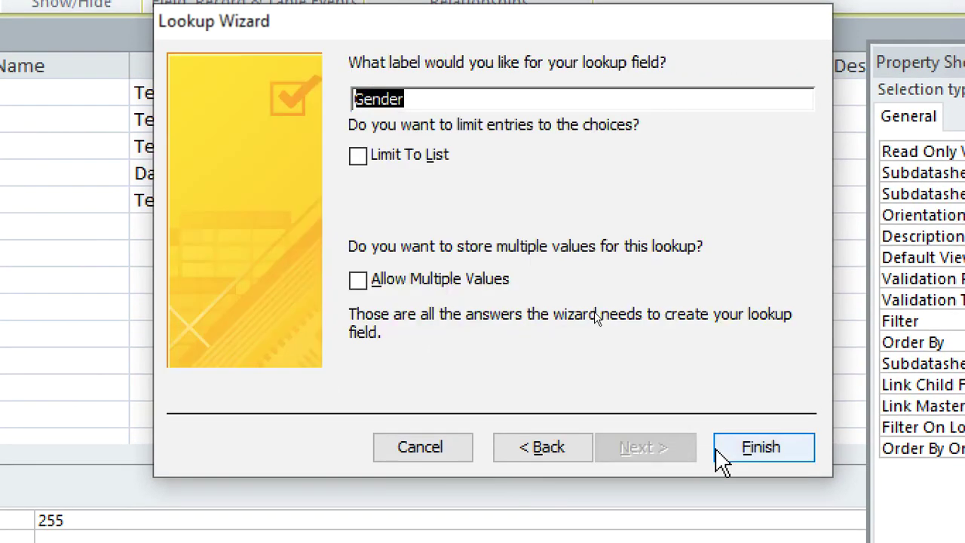
left_click(720, 452)
- Add Address and ContactsNumber text fields below Gender
left_click(196, 229)
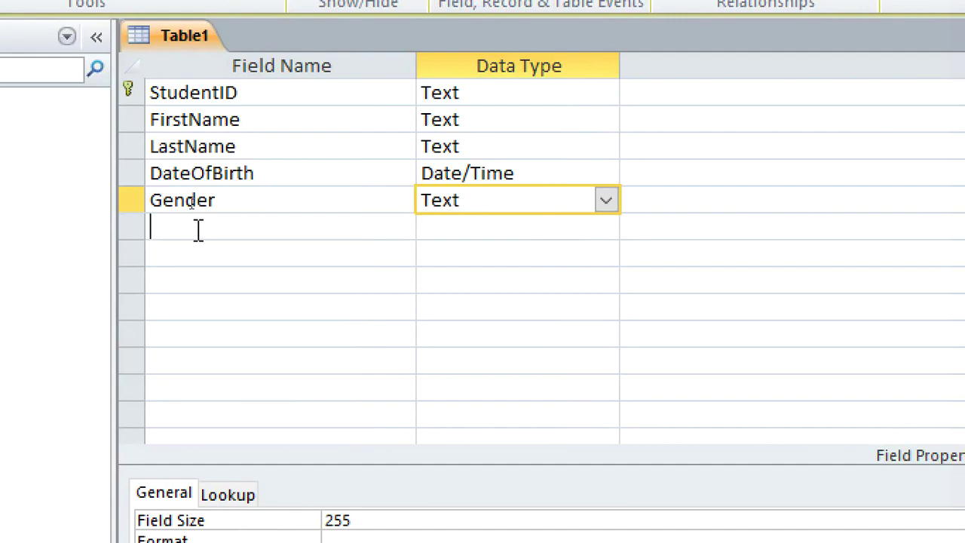
type("Address")
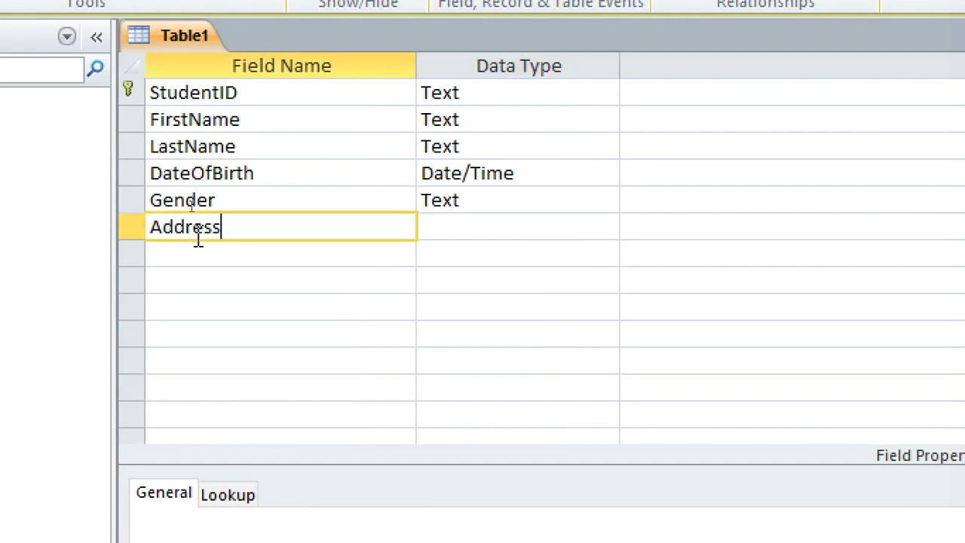
left_click(166, 252)
type("Co")
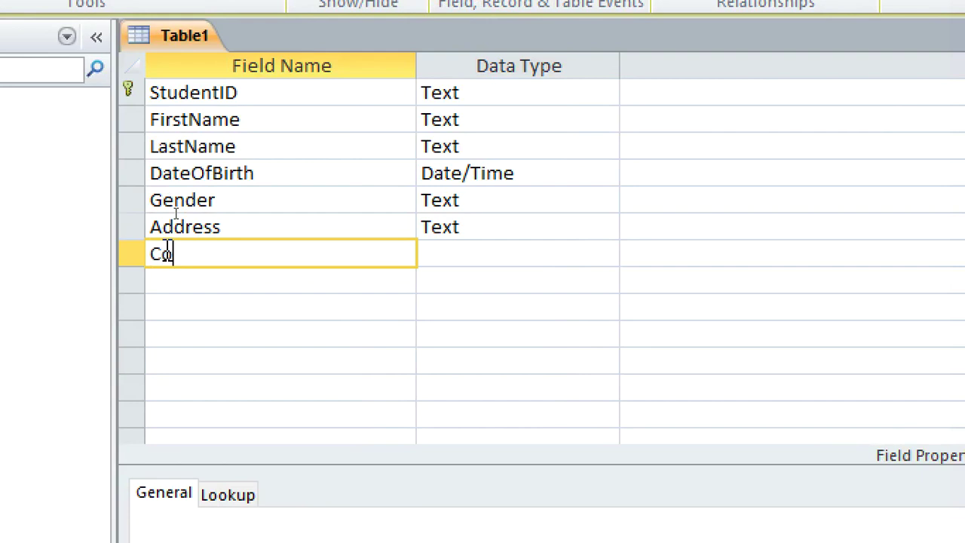
type("ntactsNumber")
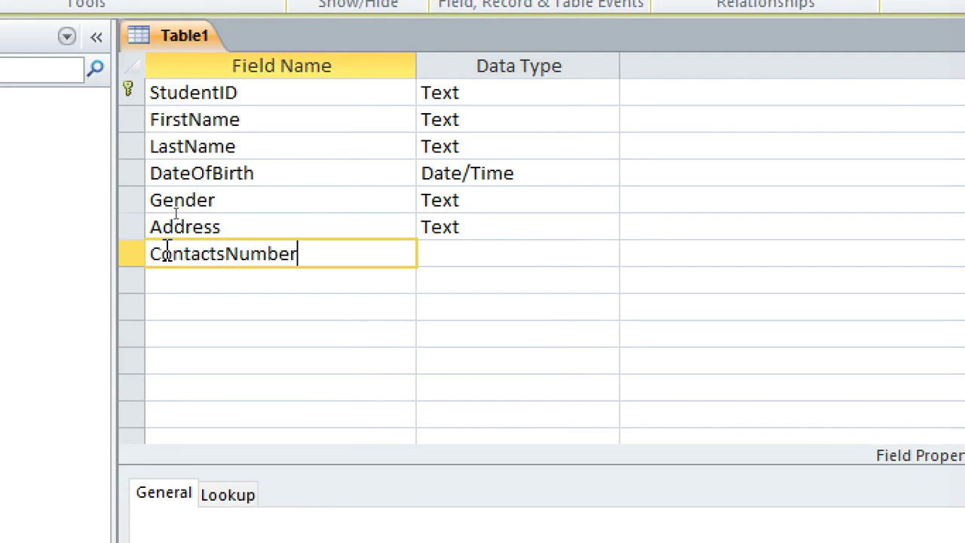
- Save the table as Students and close it
key("ctrl+s")
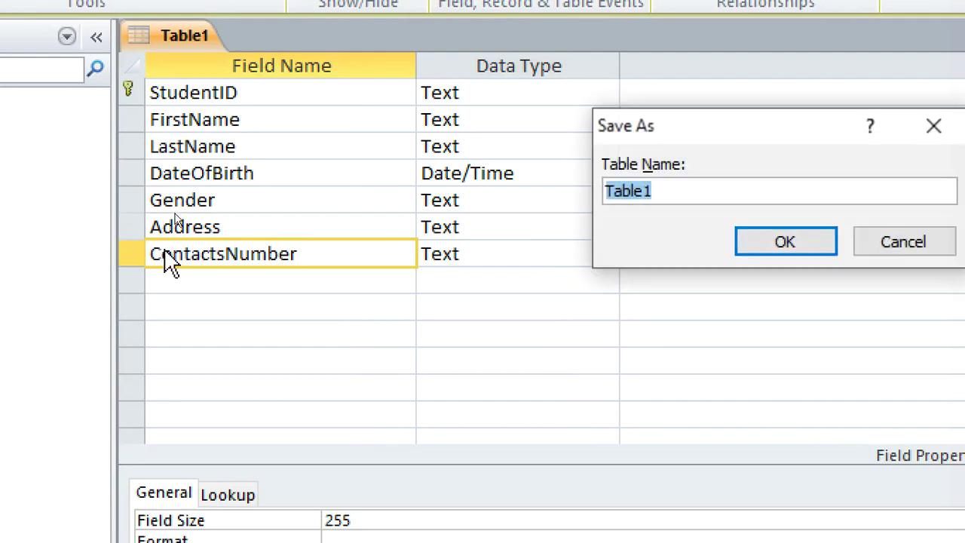
type("Students")
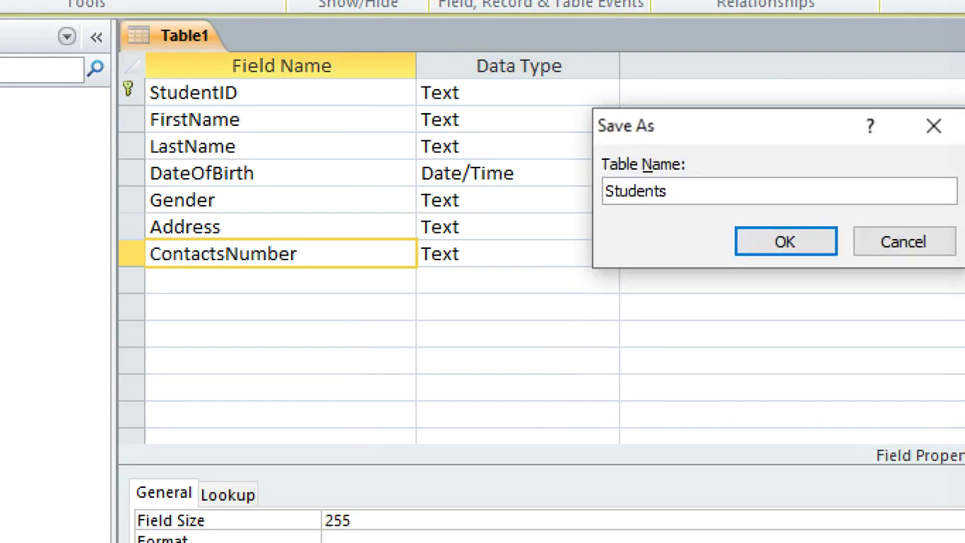
key("Return")
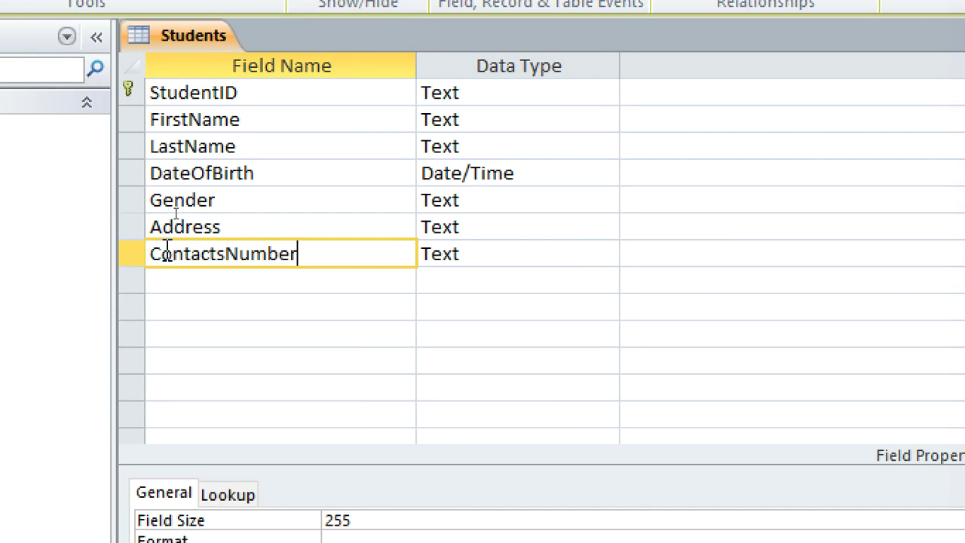
right_click(155, 46)
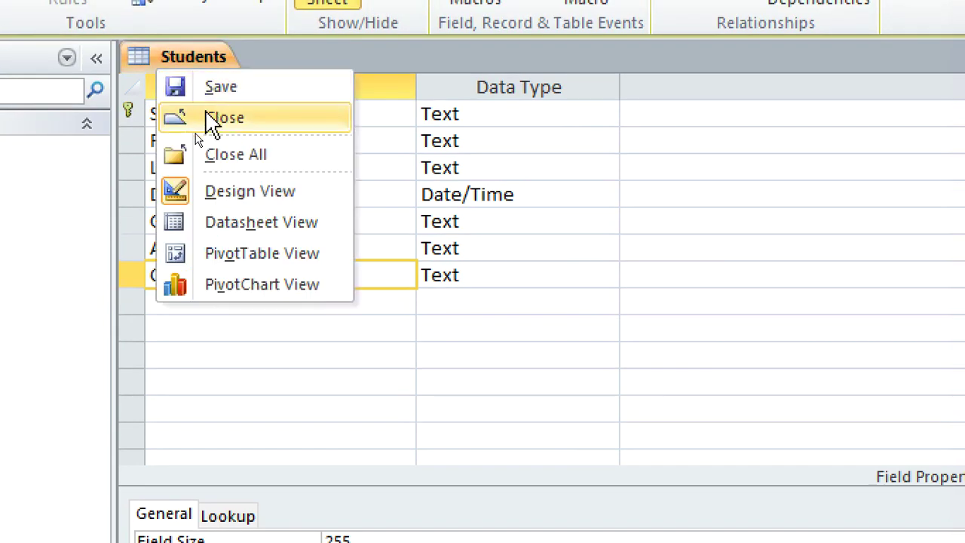
left_click(211, 117)
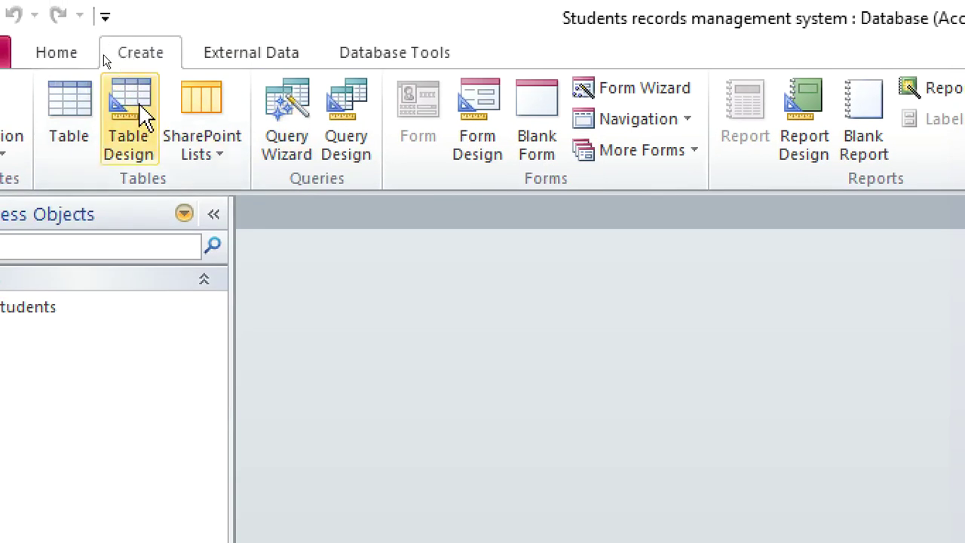
- Start a new design-view table with CourseID as a Text primary key
left_click(135, 109)
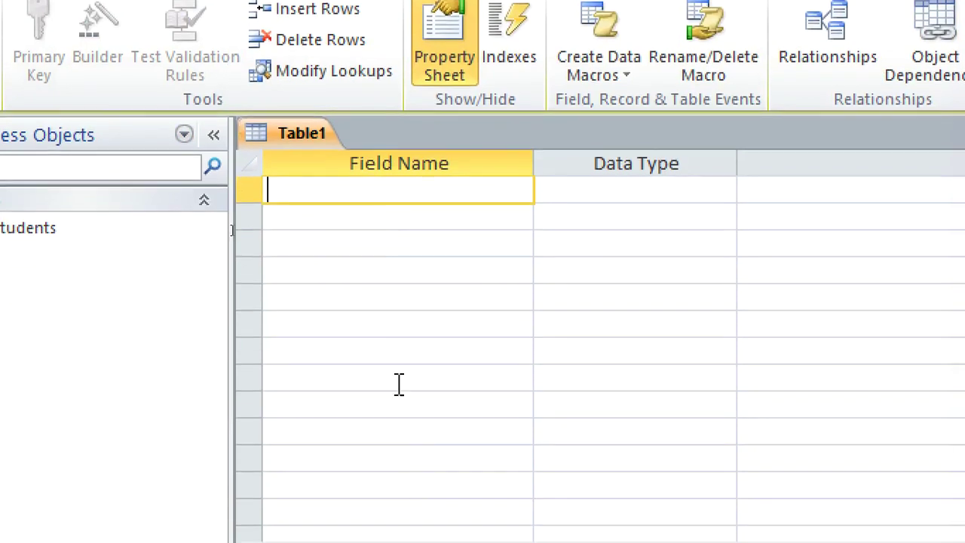
type("Course")
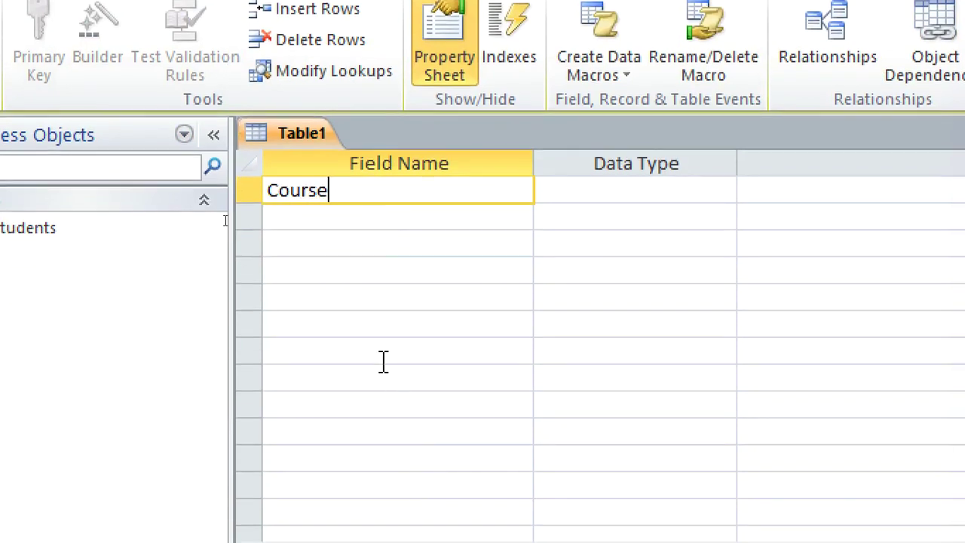
type("ID")
left_click(595, 192)
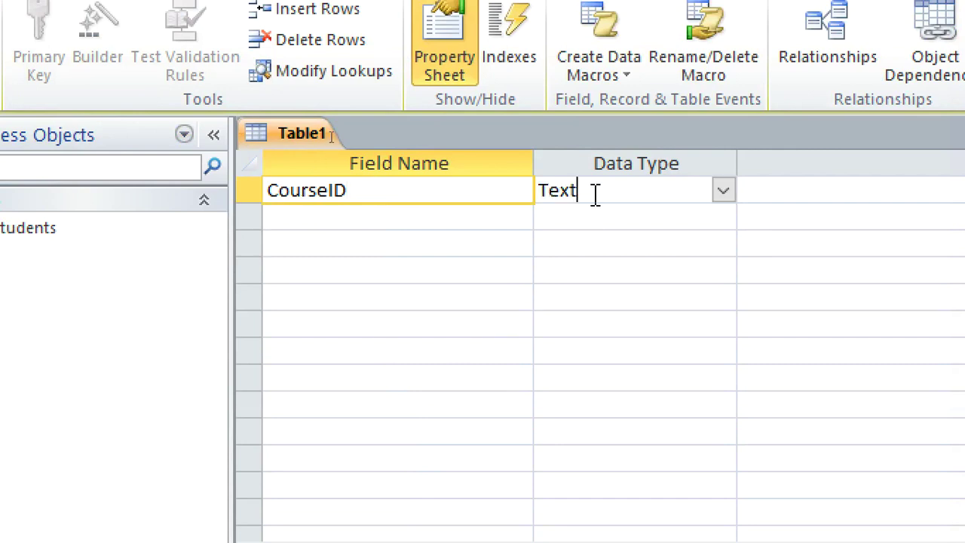
scroll(595, 193, "down", 2)
type("e")
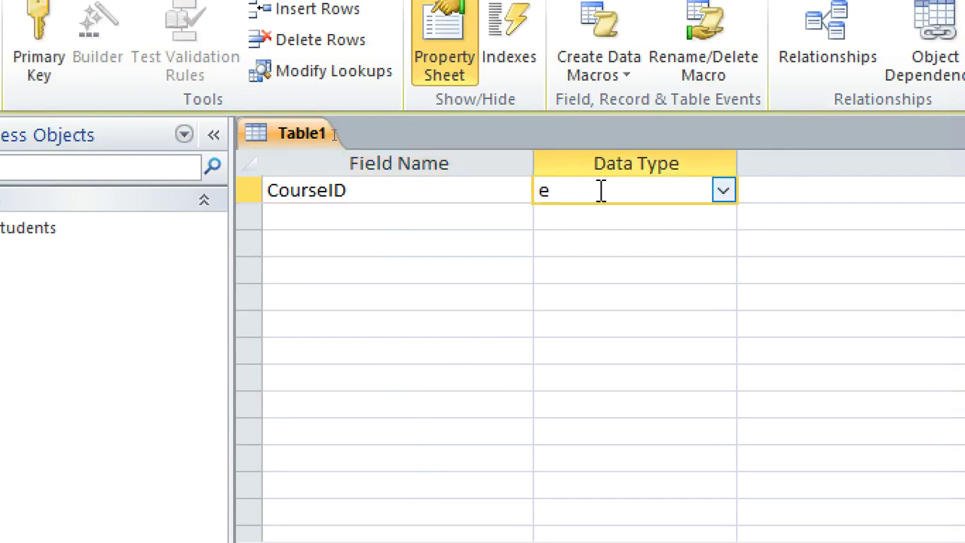
key("BackSpace")
type("t")
right_click(600, 190)
left_click(612, 213)
- Add the CourseName and Credits text fields
left_click(432, 208)
type("CourseName")
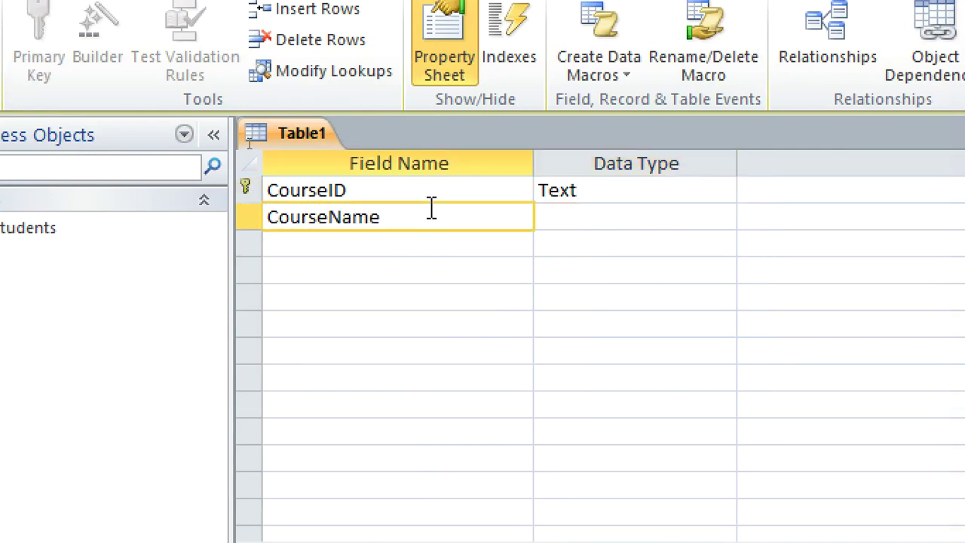
key("Down")
type("Credits")
key("Tab")
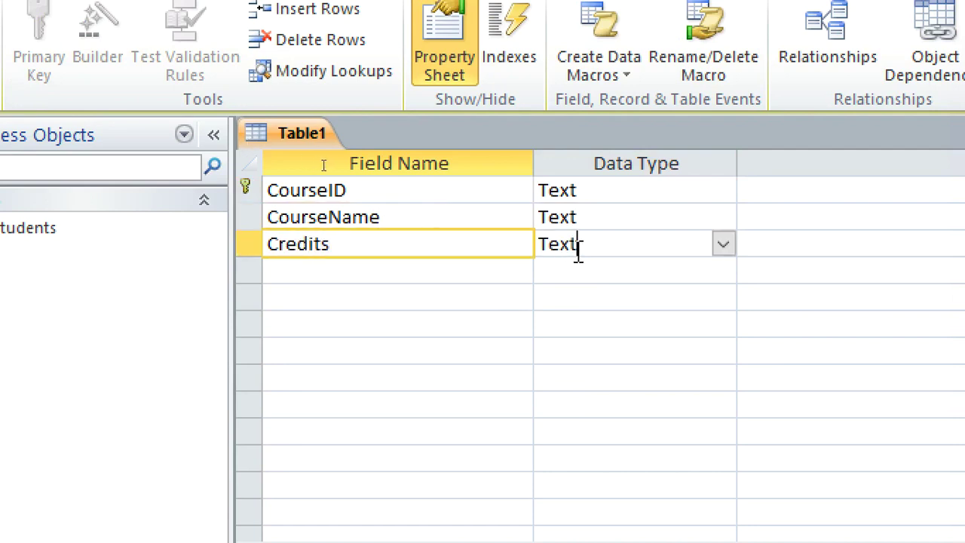
- Save the table as Courses and close it
key("ctrl+s")
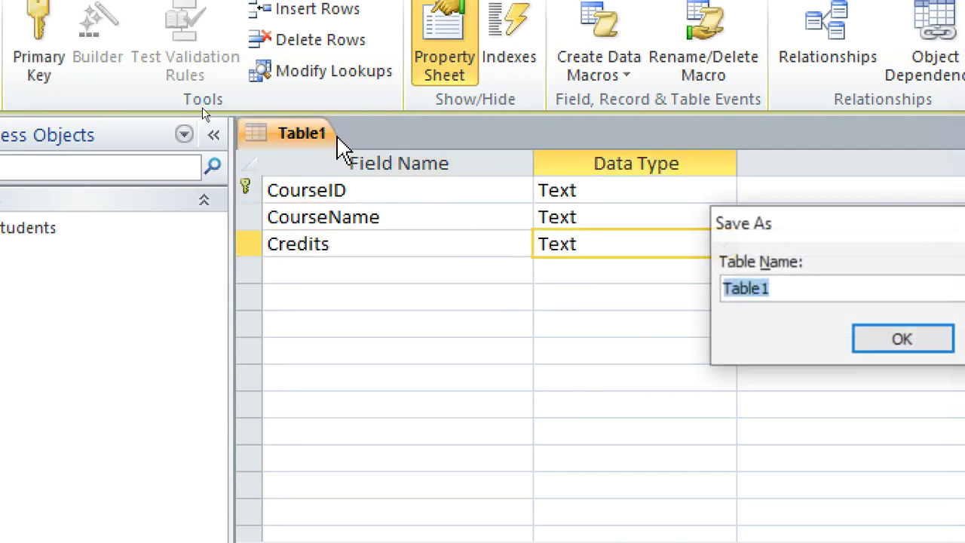
type("C")
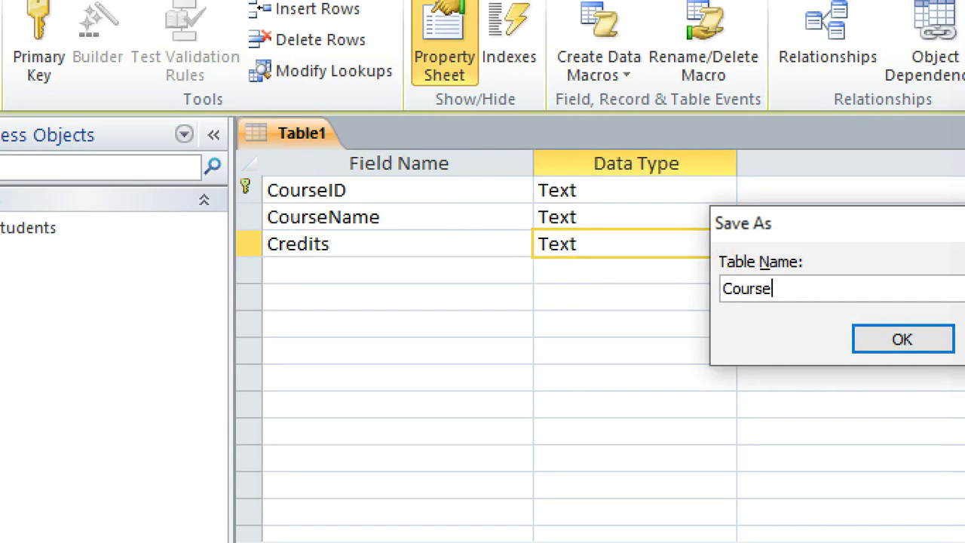
type("ourses")
key("Return")
right_click(338, 146)
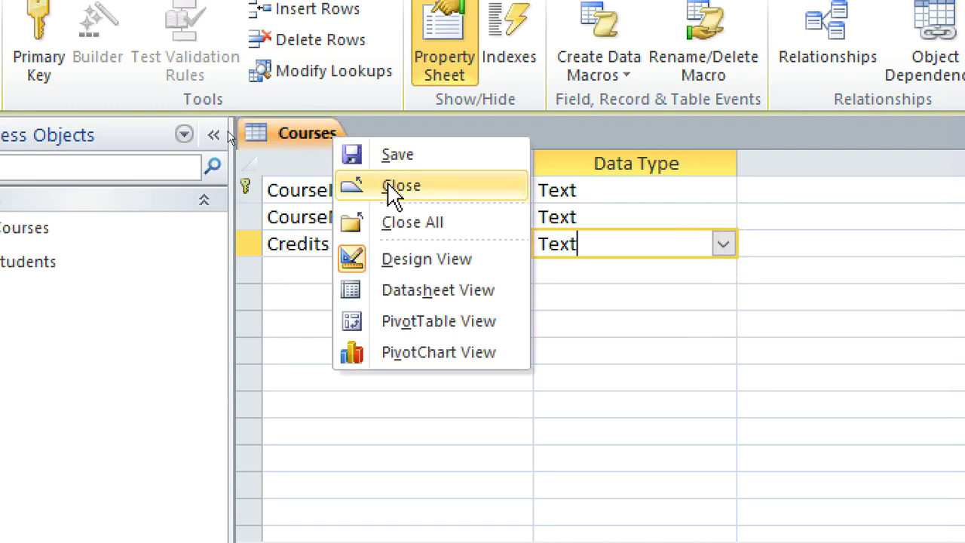
left_click(398, 187)
- Start a new design-view table with EnrollmentID as the primary key
left_click(126, 73)
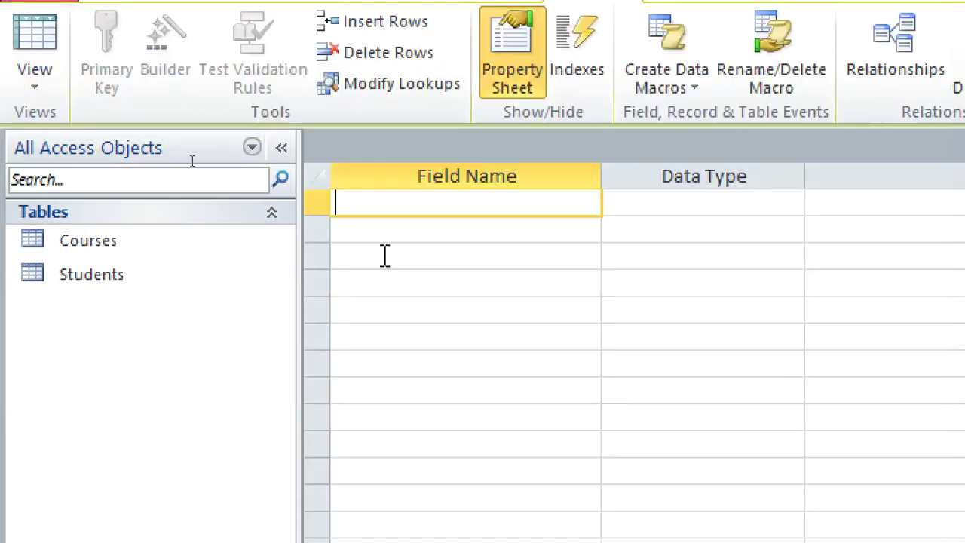
type("EnrollmentID")
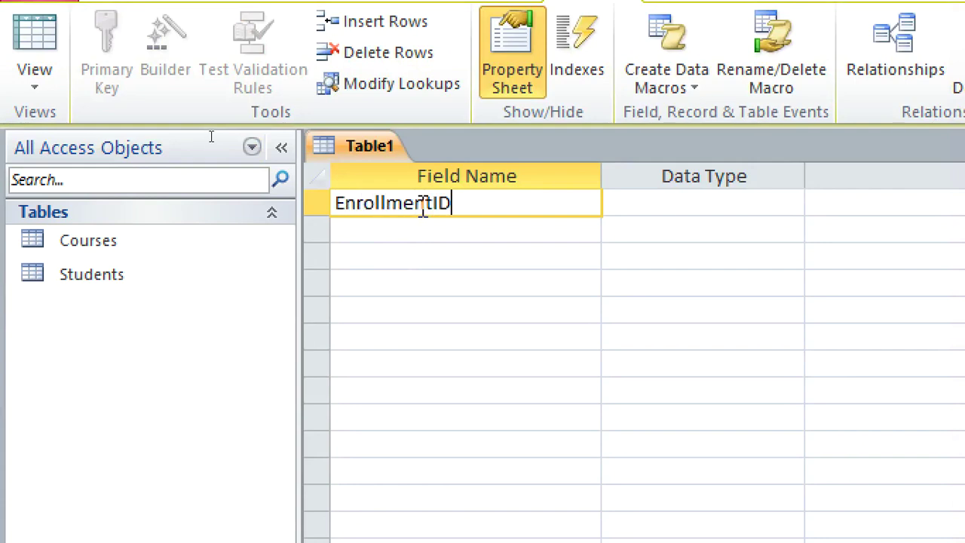
right_click(422, 209)
left_click(441, 222)
left_click(430, 224)
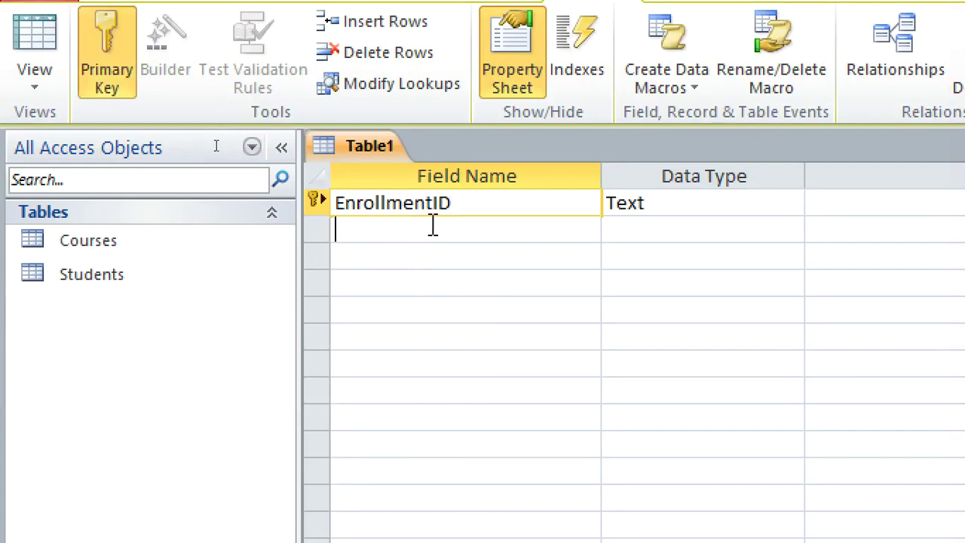
- Add StudentID and CourseID text fields
type("StudentId")
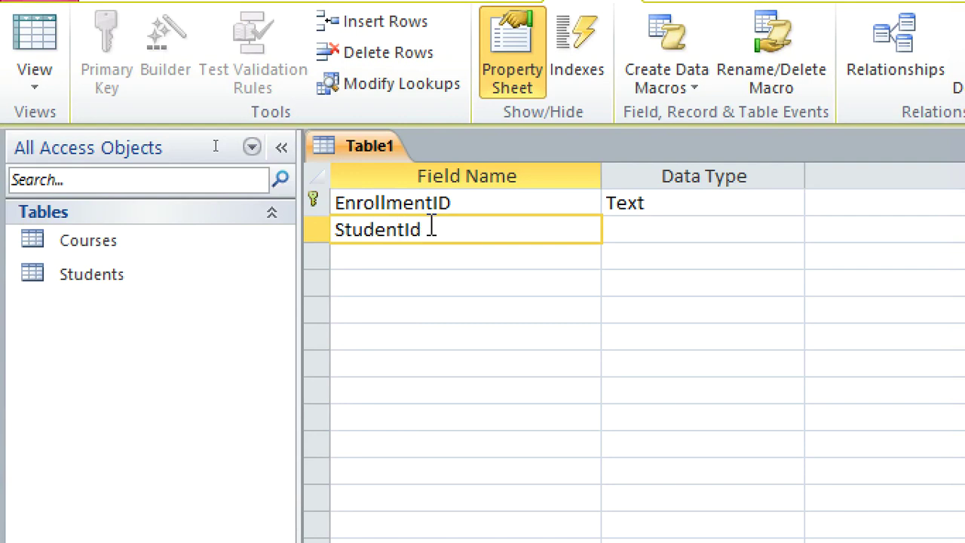
key("BackSpace")
type("D")
left_click(426, 260)
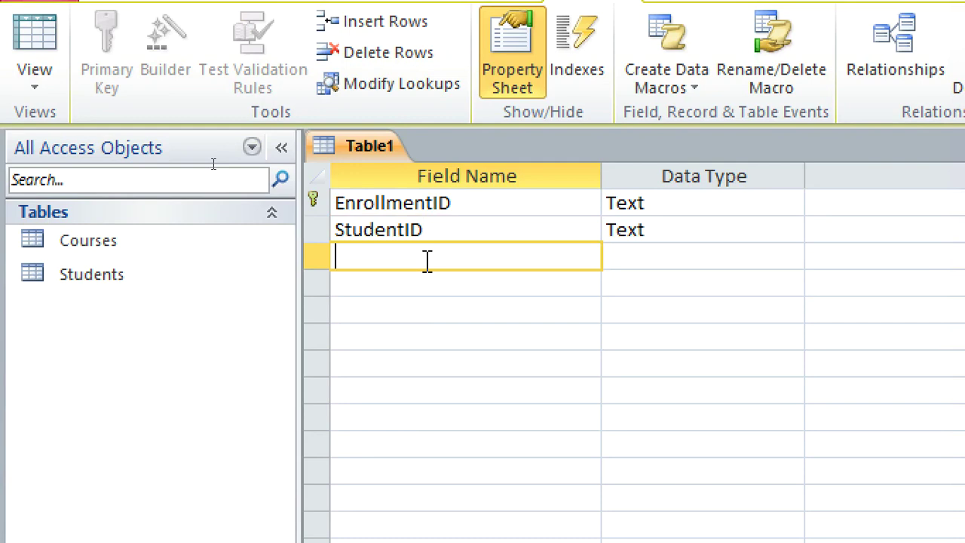
type("Course")
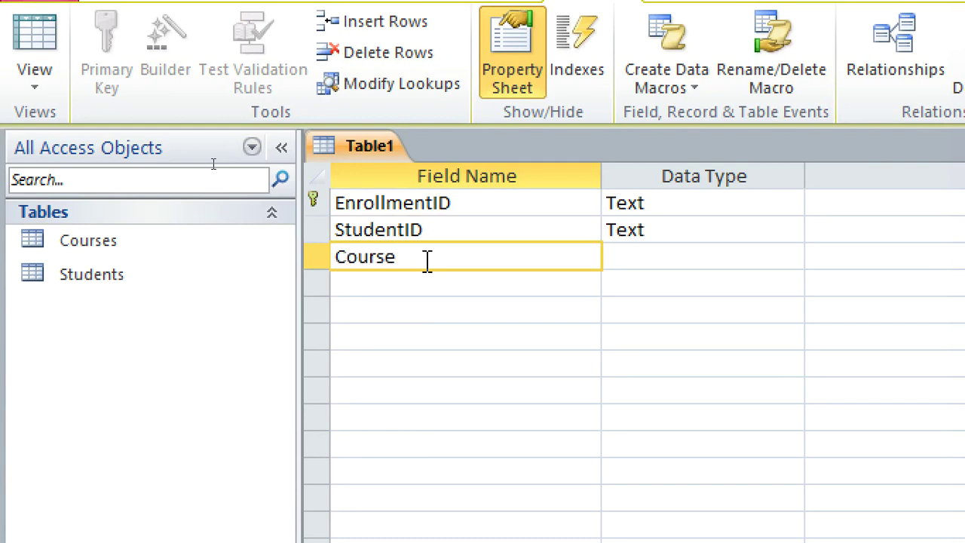
type("ID")
- Add an EnrollmentDate field with the Date/Time data type
left_click(398, 283)
type("eNR")
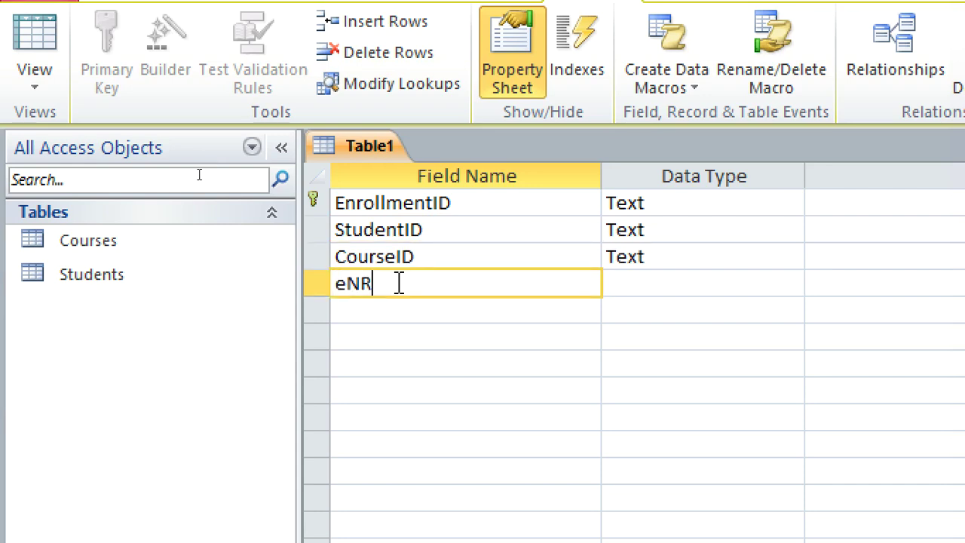
key("BackSpace")
type("E")
key("BackSpace")
key("BackSpace")
type("Enrollment")
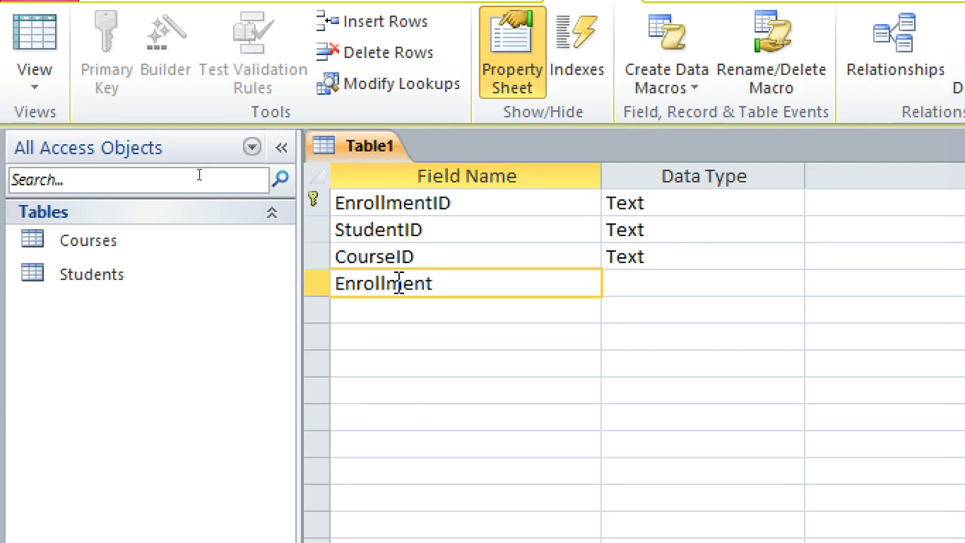
type("Date")
left_click(661, 285)
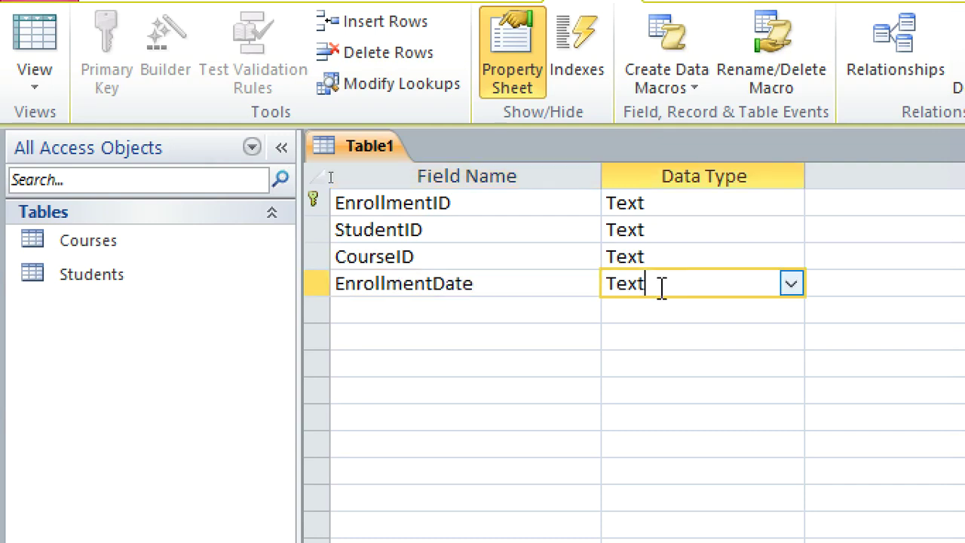
type("date/Tim")
left_click(479, 312)
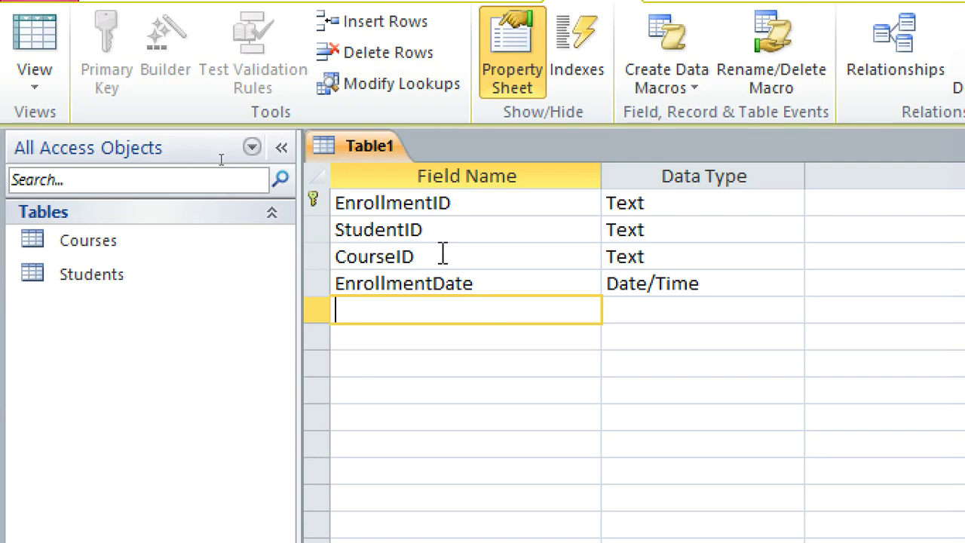
- Save the table as Enrollment
key("ctrl+s")
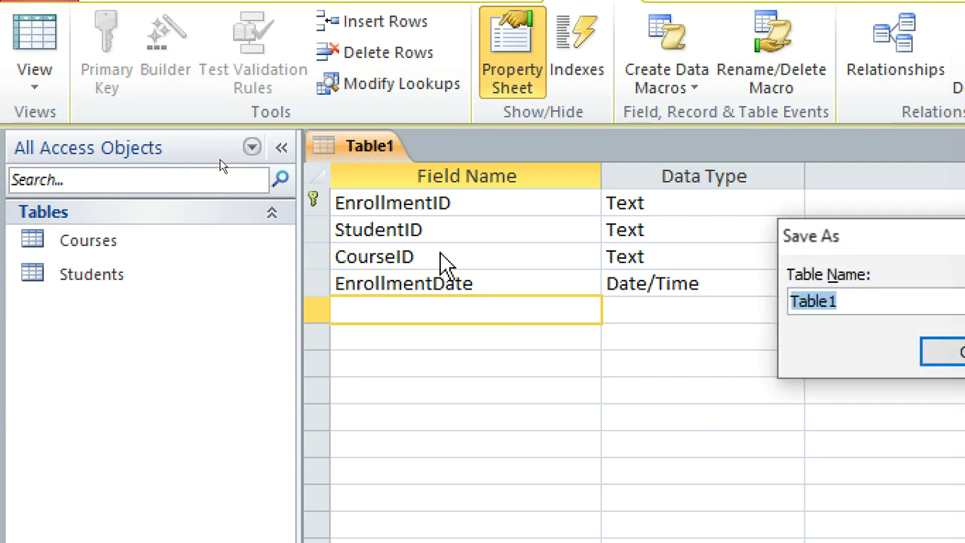
type("Enrollment")
key("Return")
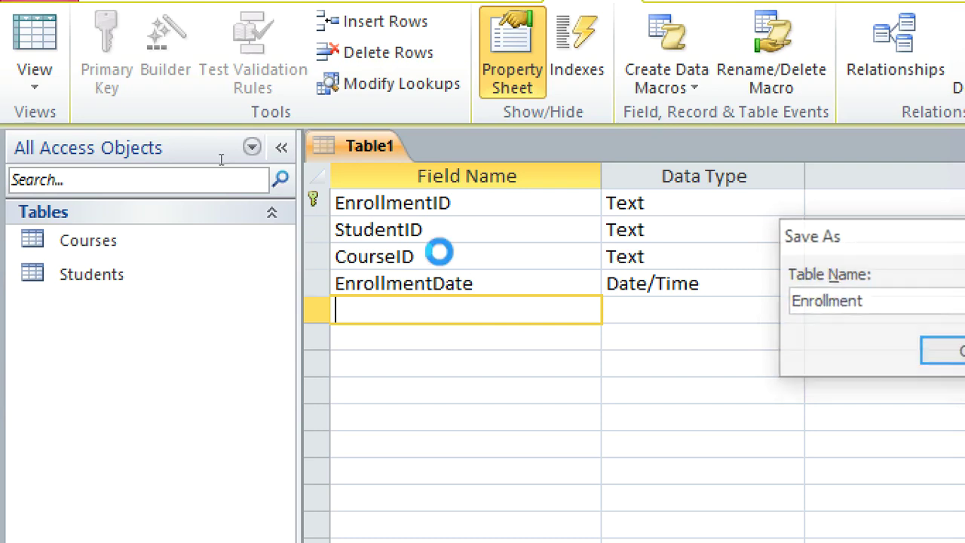
- Close Enrollment and start a new table with GradeID as primary key
right_click(362, 148)
left_click(403, 199)
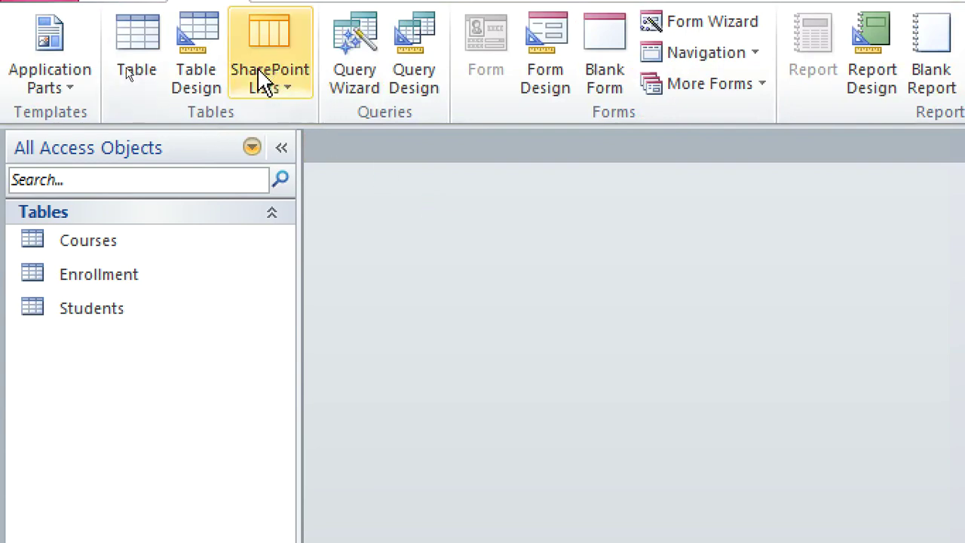
left_click(197, 75)
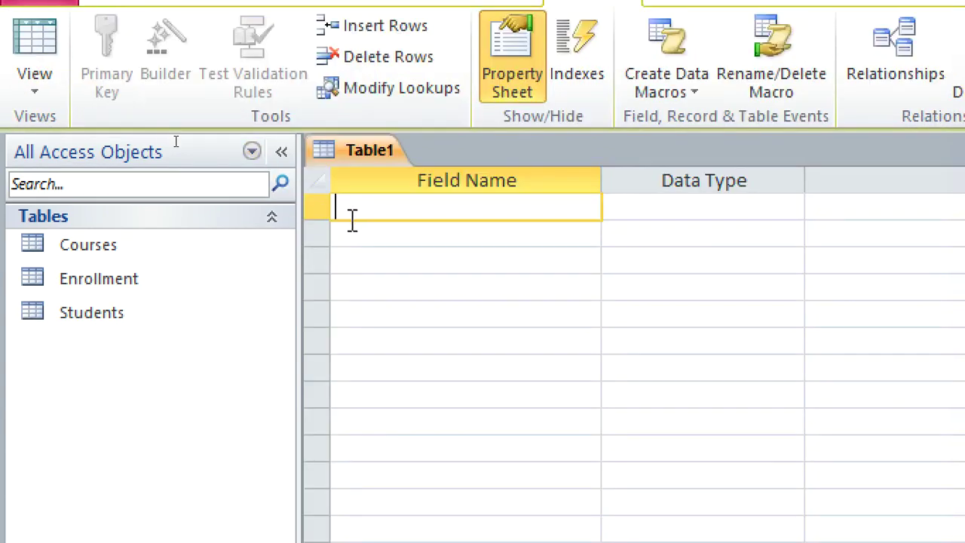
type("GradeI")
type("D")
right_click(351, 220)
left_click(386, 235)
- Add EnrollmentID and Score as Text fields
left_click(381, 237)
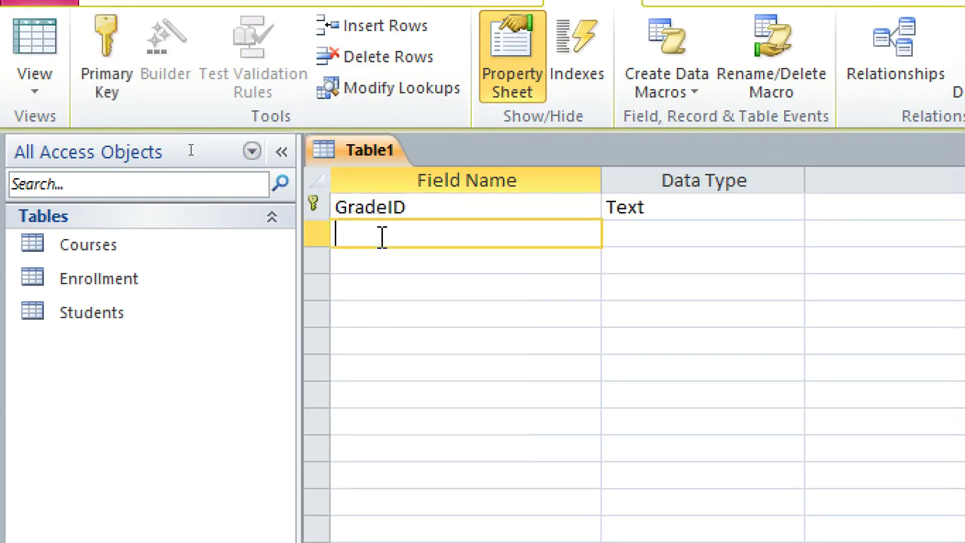
type("eNT")
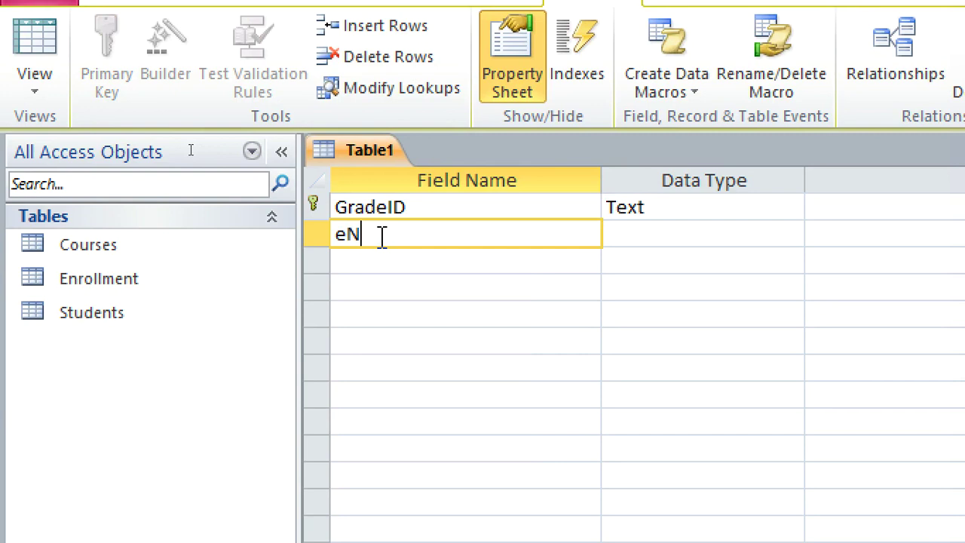
key("BackSpace")
key("BackSpace")
key("BackSpace")
type("Enrollment")
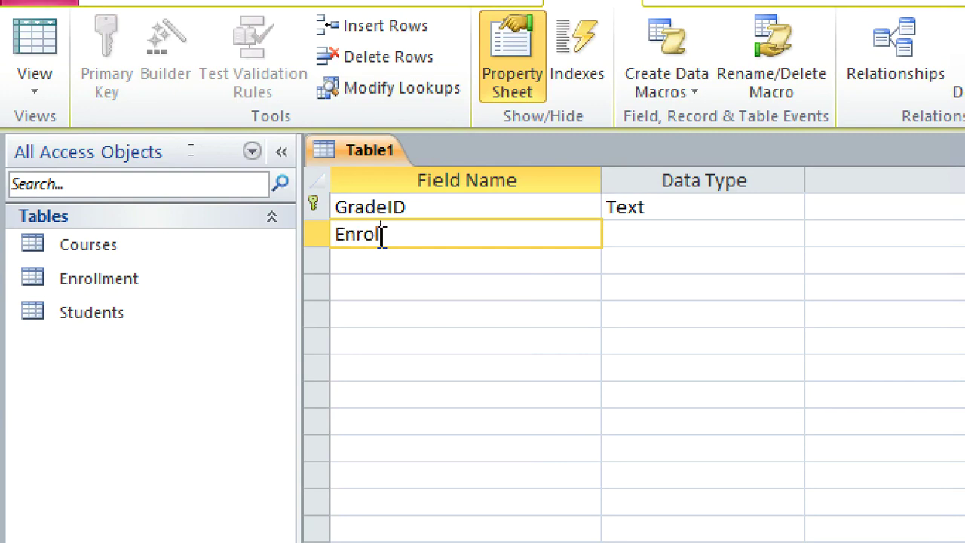
type("Da")
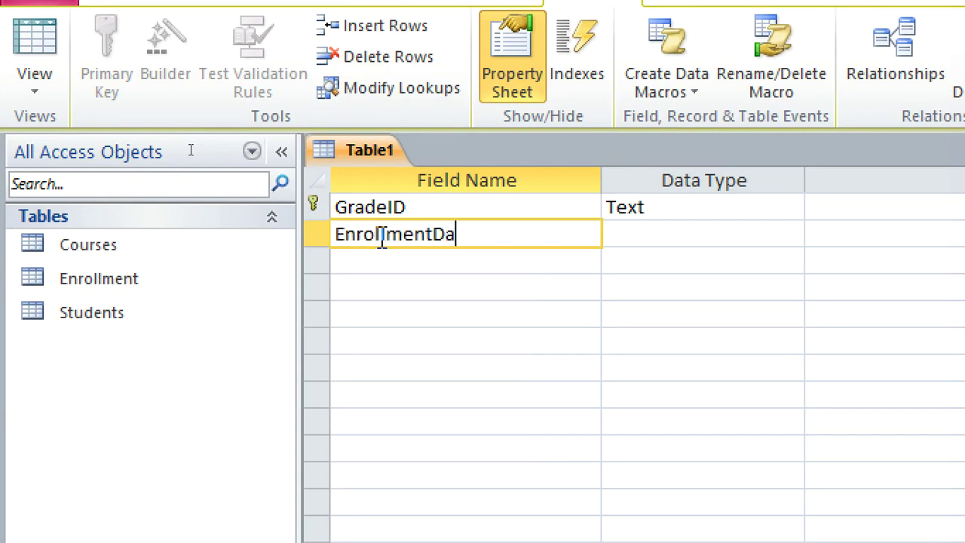
key("BackSpace")
key("BackSpace")
type("ID")
left_click(366, 256)
type("sc")
key("BackSpace")
key("BackSpace")
type("Score")
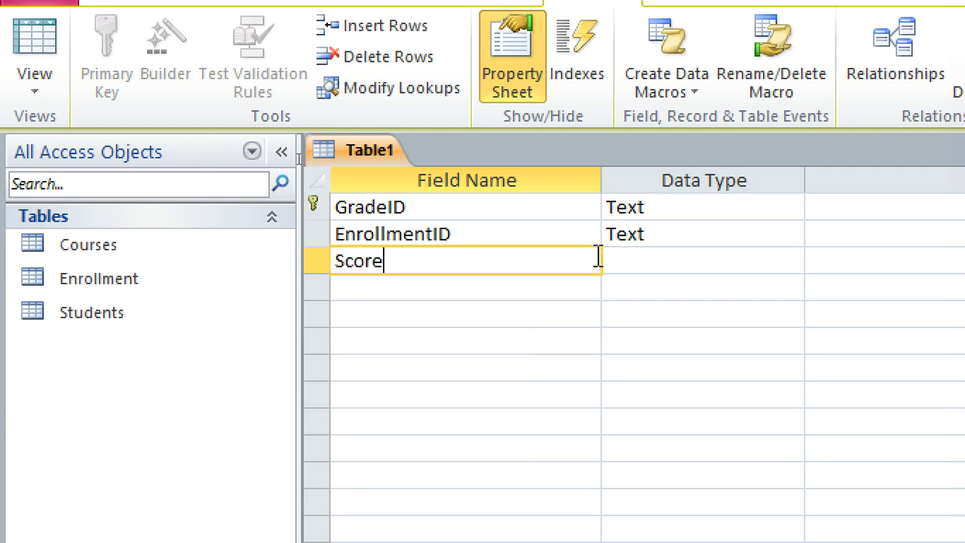
left_click(639, 263)
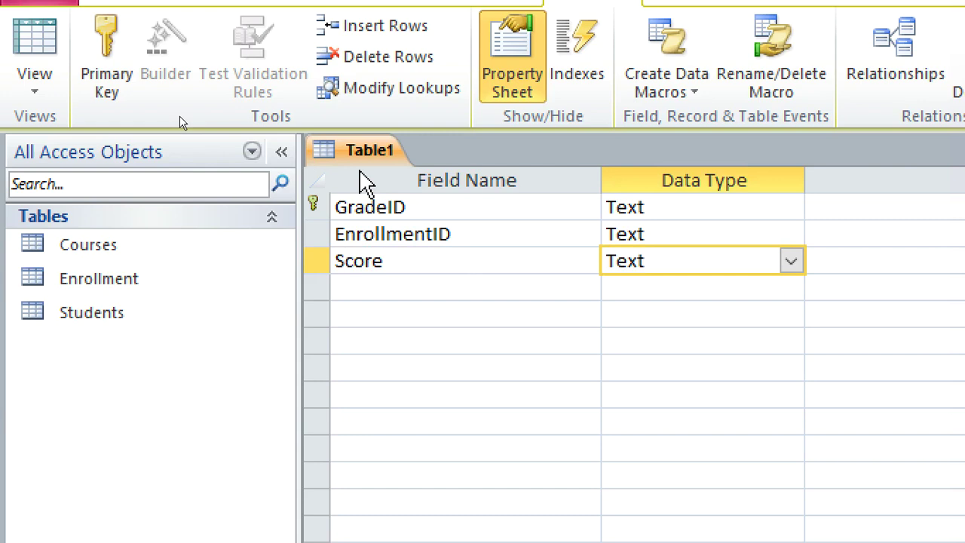
- Save the table as Grades
key("ctrl+s")
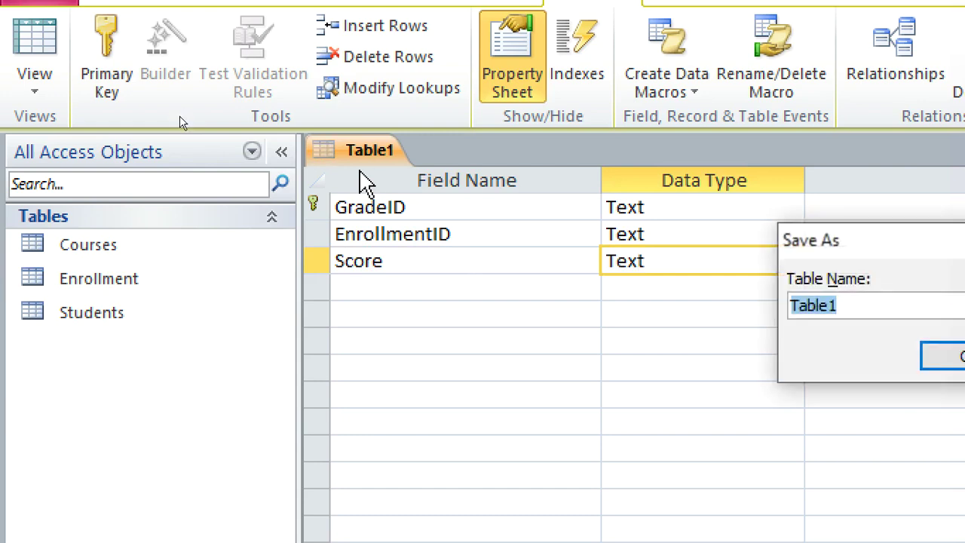
type("Grades")
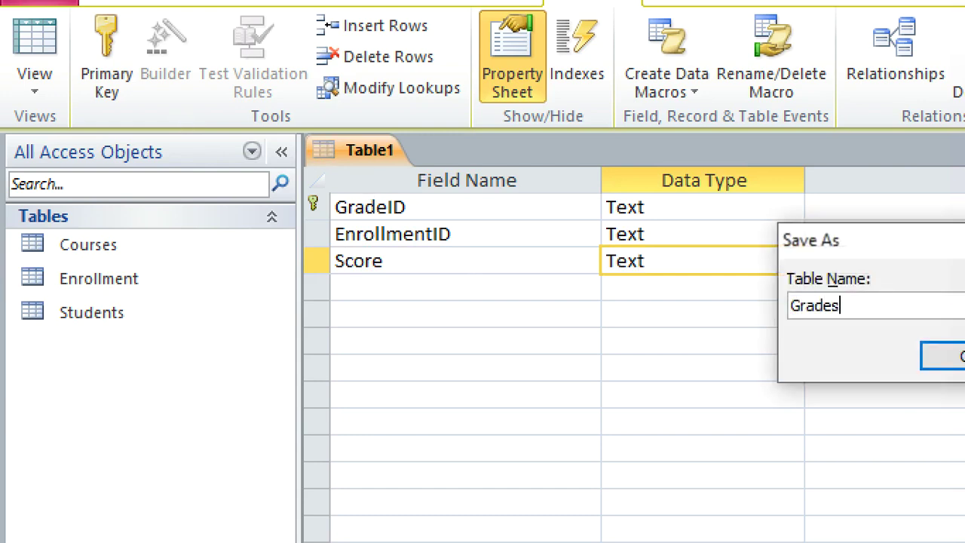
key("Return")
right_click(369, 154)
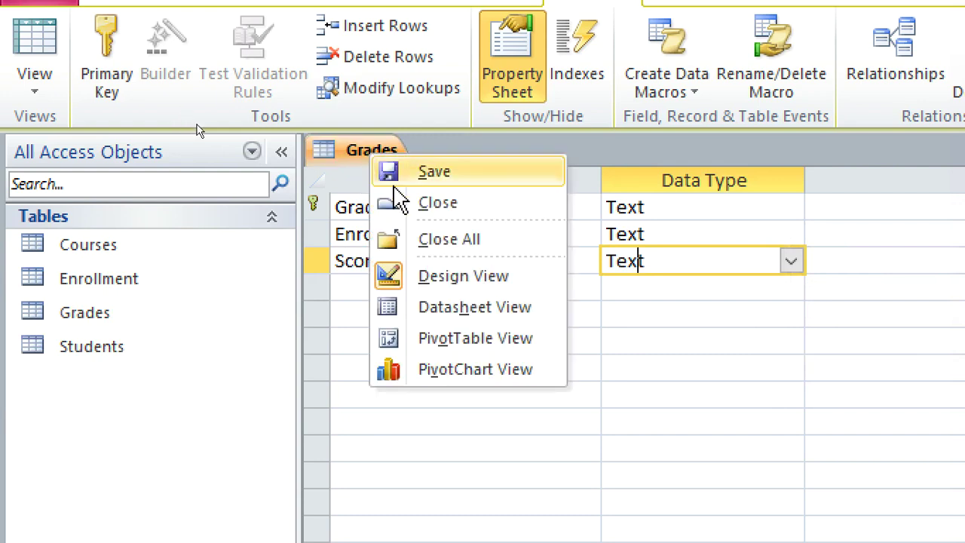
- Close Grades and start a new table with TeacherID as primary key
left_click(435, 203)
left_click(211, 84)
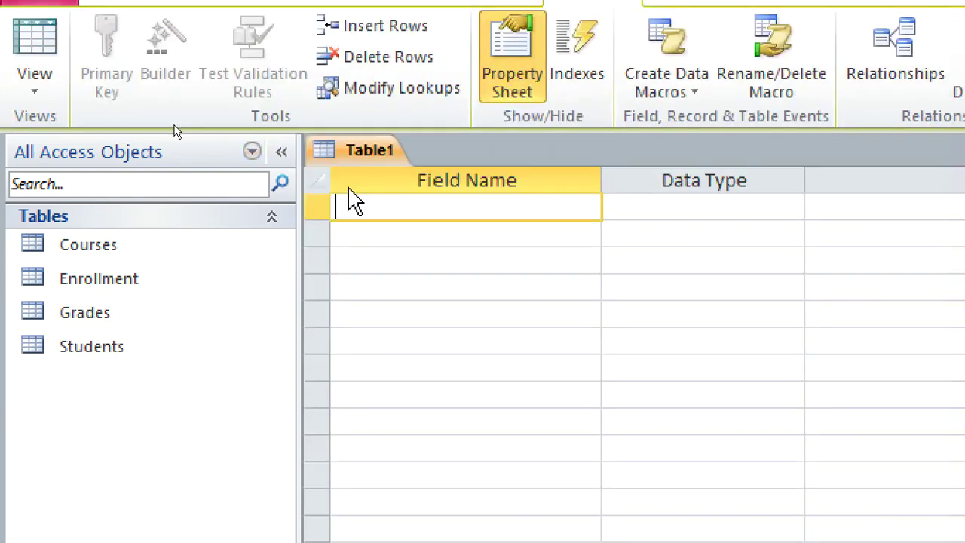
type("TeacherID")
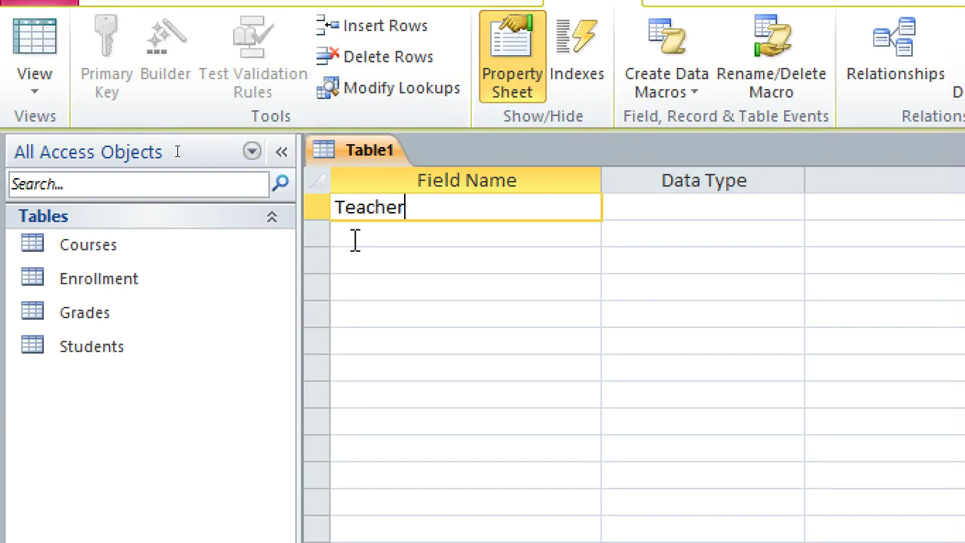
right_click(371, 211)
left_click(430, 244)
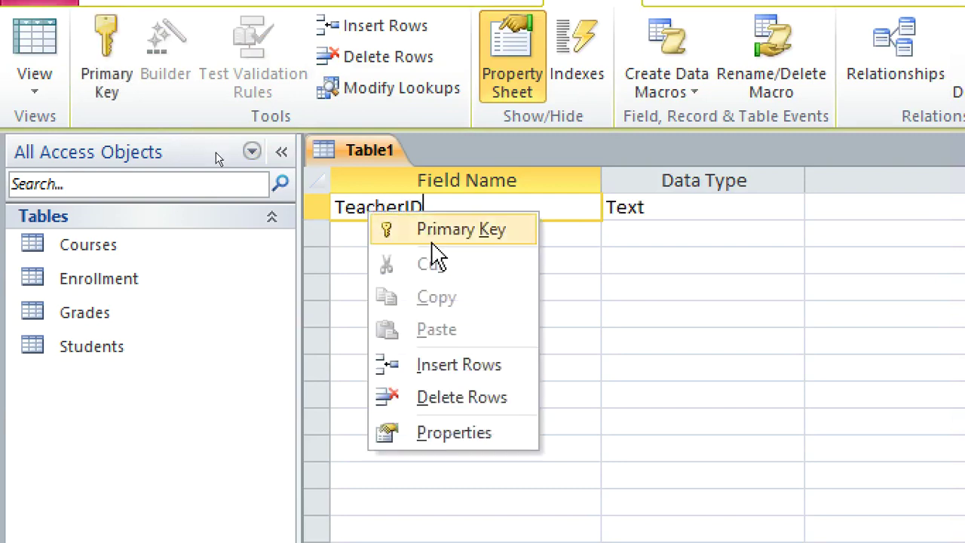
- Add FirstName, LastName and ContactNumber text fields
left_click(404, 233)
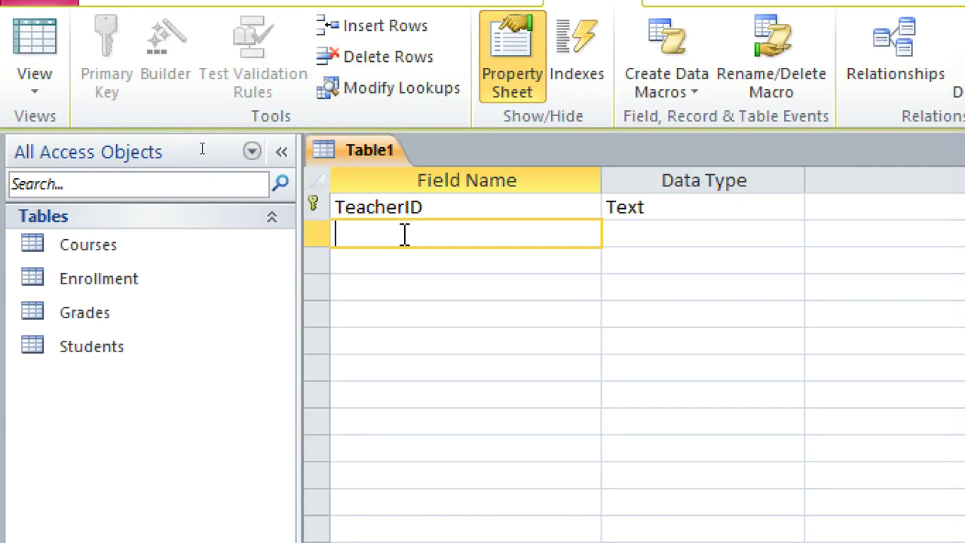
type("FirstName")
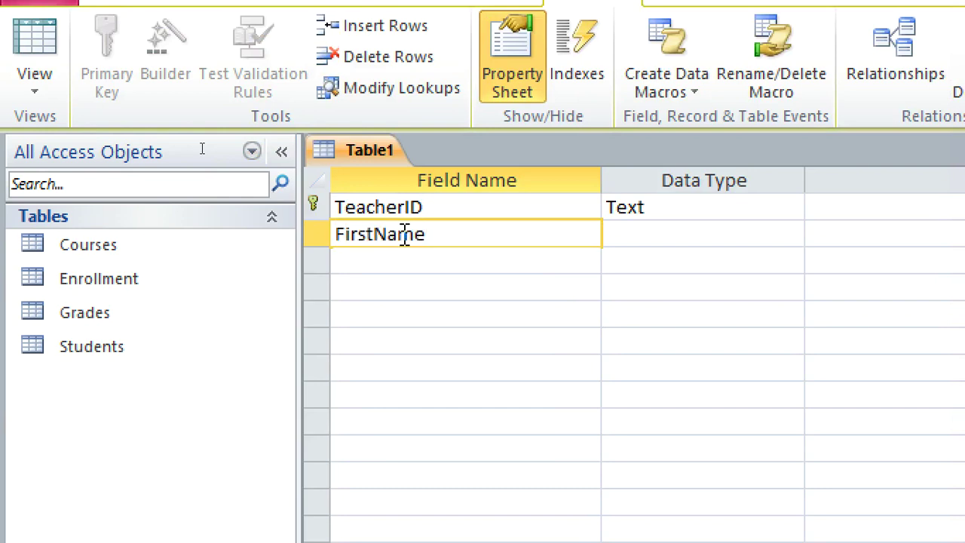
key("Down")
type("LastName")
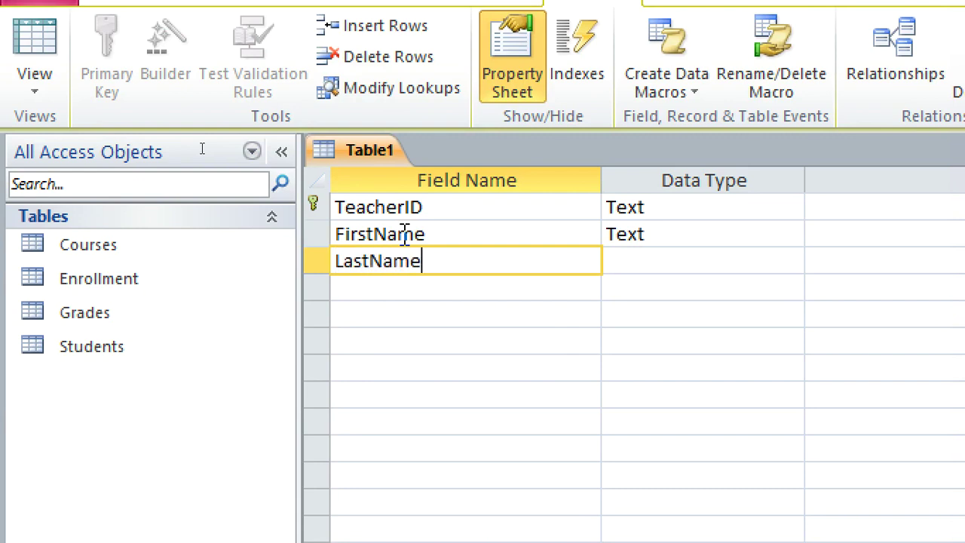
key("Down")
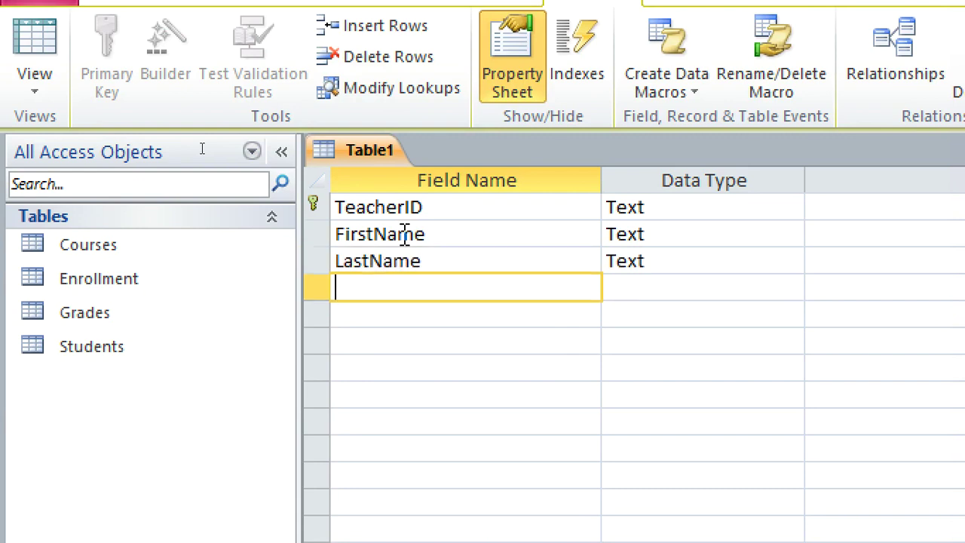
type("ContactNumber")
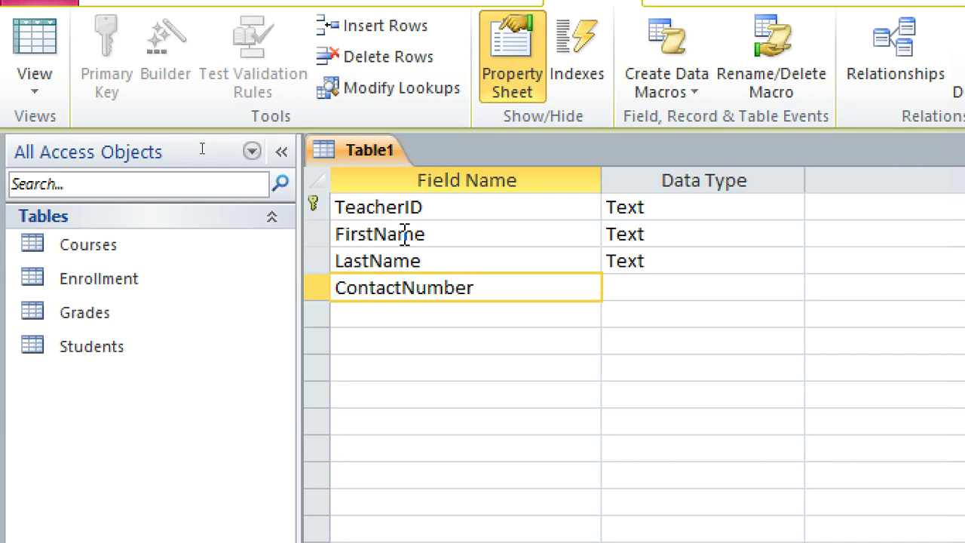
left_click(402, 315)
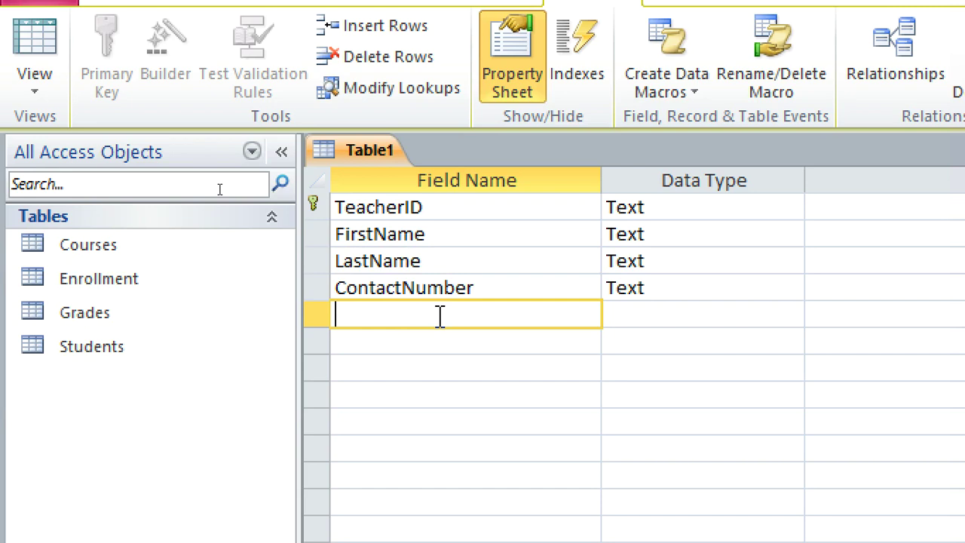
- Save the table as teacher
key("ctrl+s")
type("teacher")
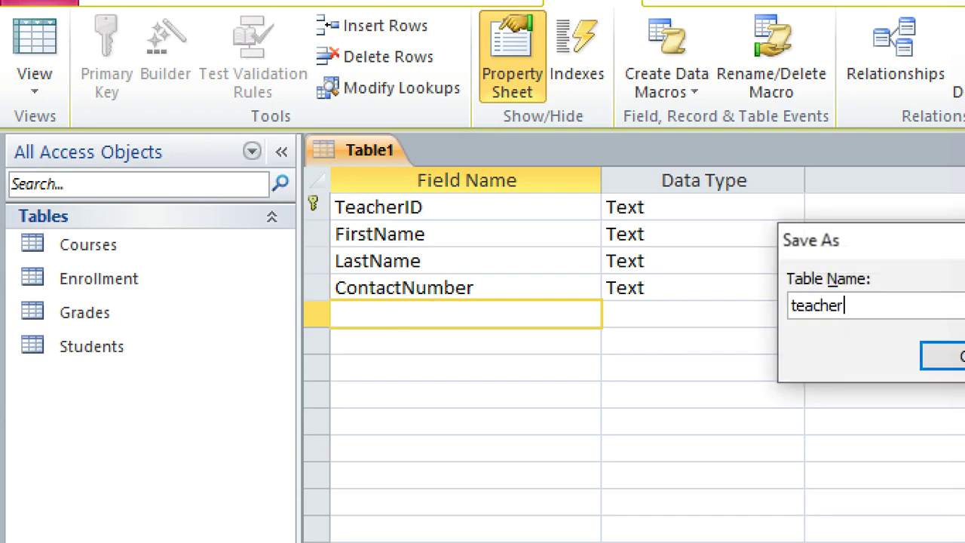
key("Return")
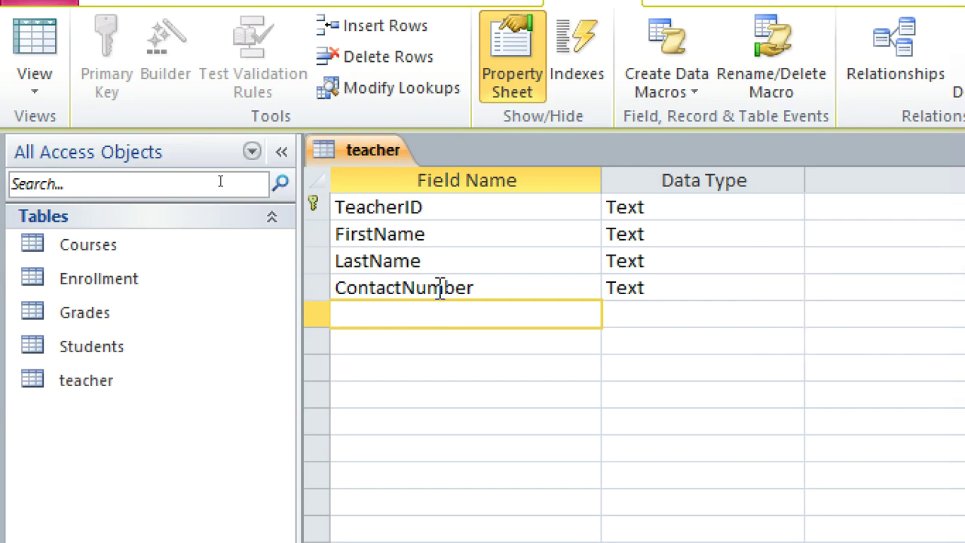
- Close the teacher table and start a new table with AssignmentID and CourseID fields
right_click(377, 151)
left_click(447, 204)
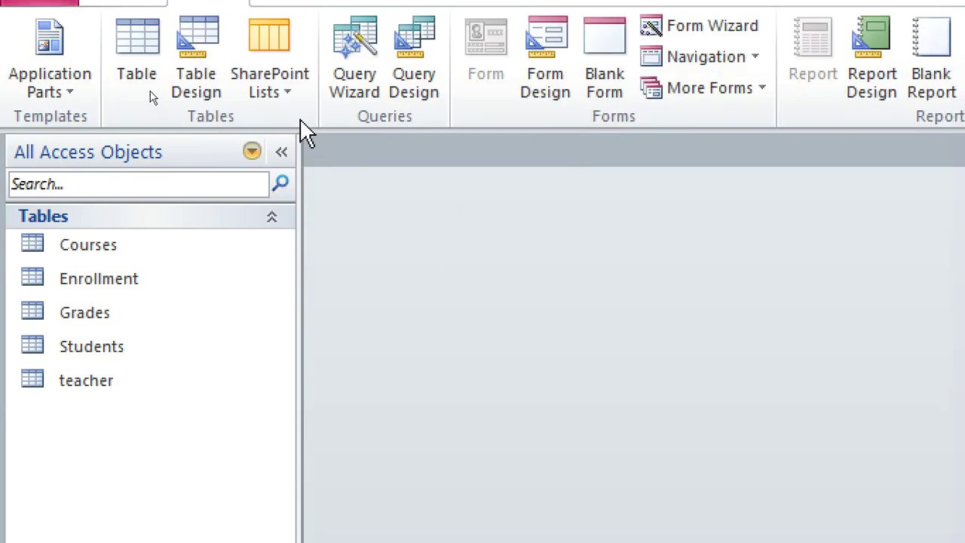
left_click(207, 71)
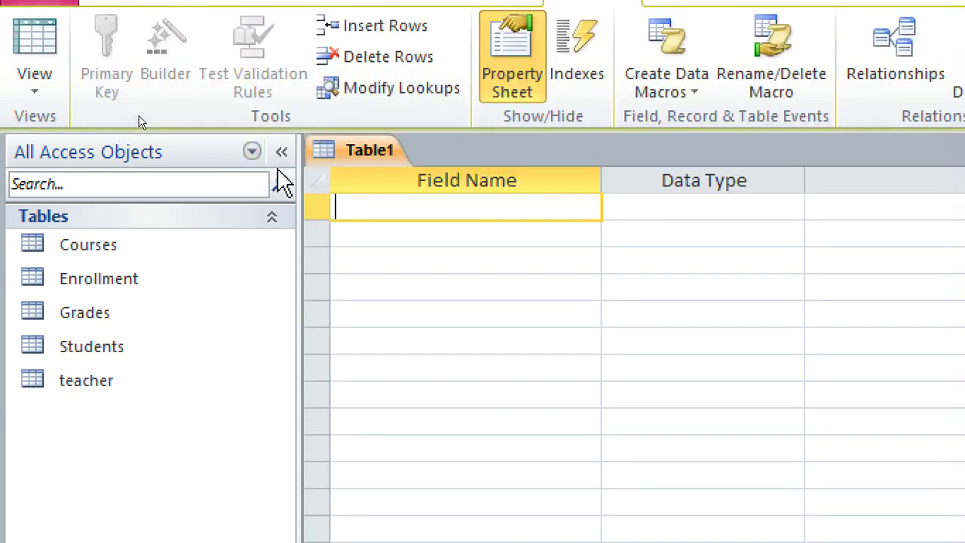
type("Assign")
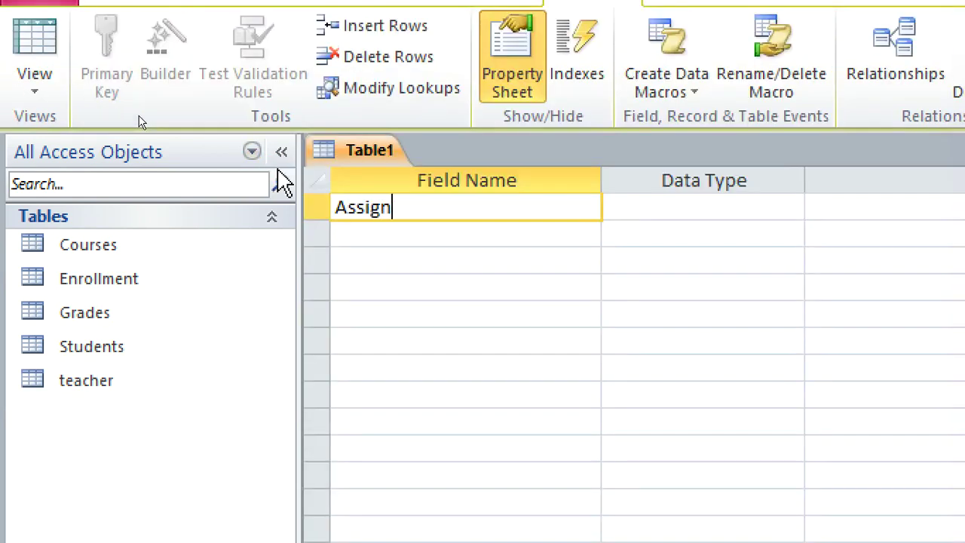
type("mentI")
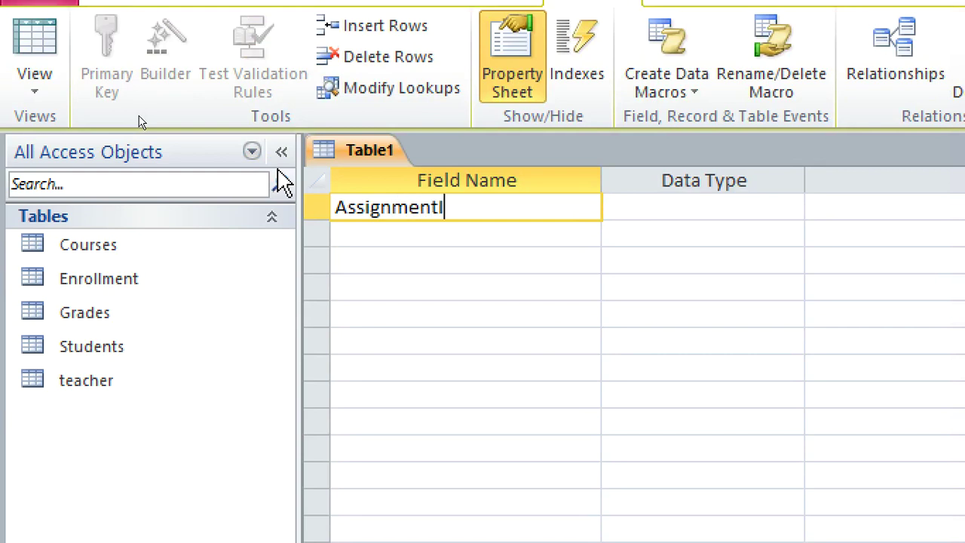
type("D")
key("Down")
type("c")
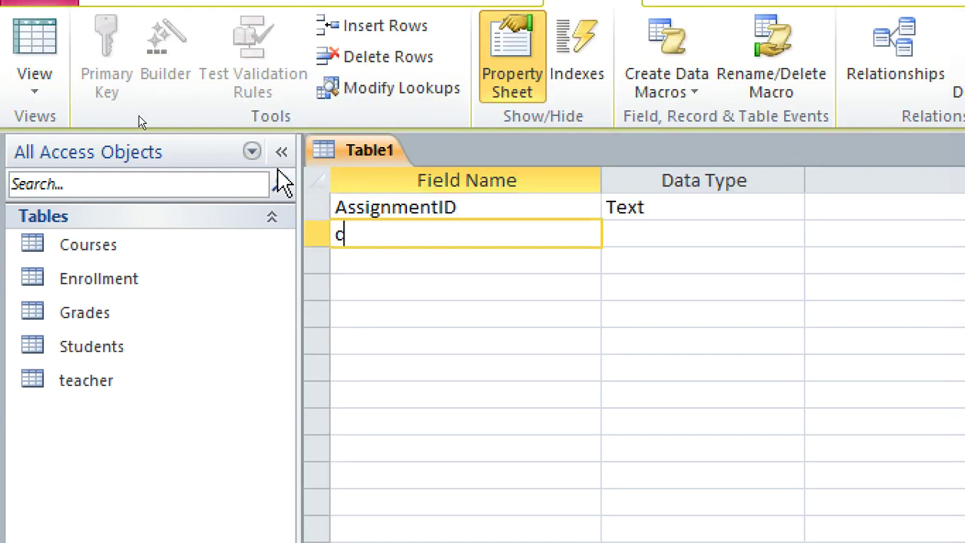
key("BackSpace")
type("CourseID")
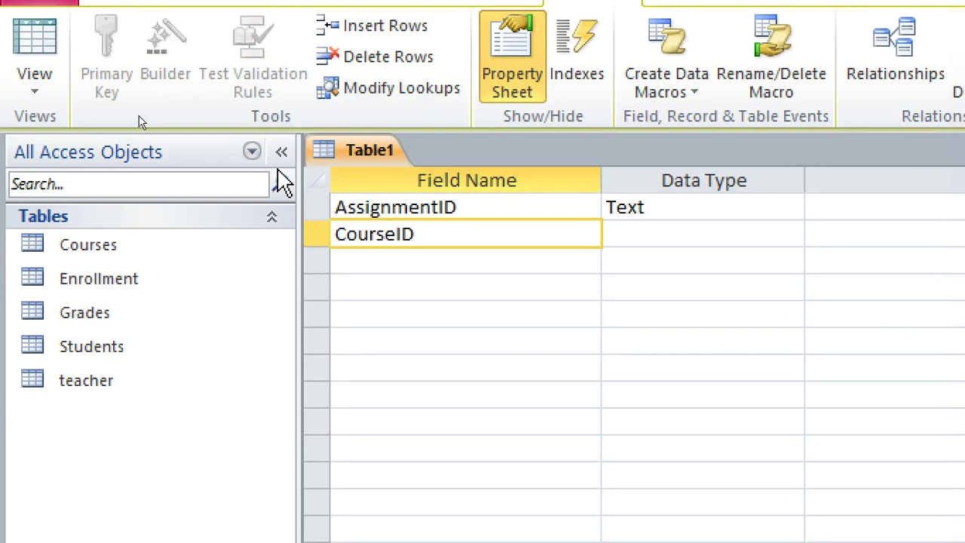
left_click(357, 262)
- Add the TeacherID and AssignmentName fields, keeping the default Text type
type("tEACHER")
key("BackSpace")
key("BackSpace")
key("BackSpace")
key("BackSpace")
key("BackSpace")
key("BackSpace")
key("BackSpace")
type("Teacher")
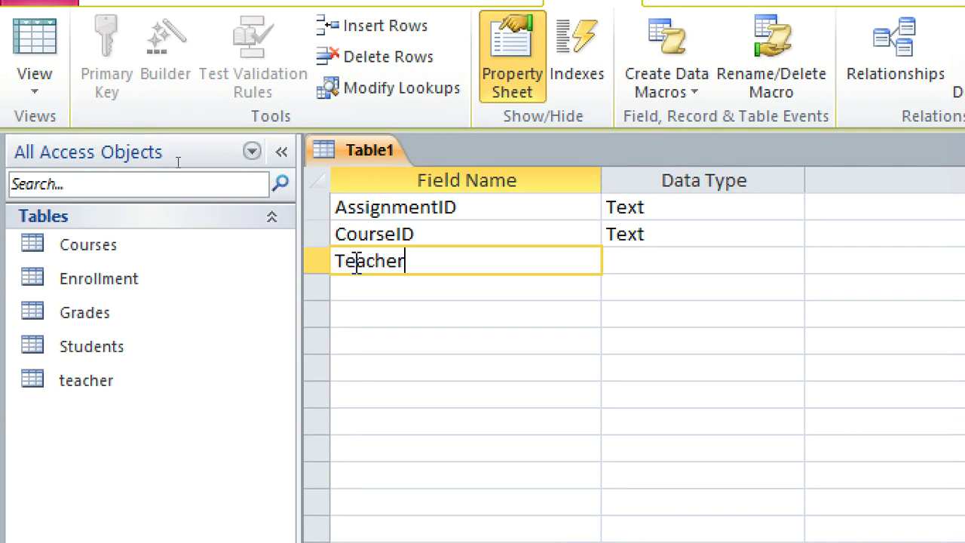
type("I")
key("BackSpace")
type("ID")
left_click(356, 289)
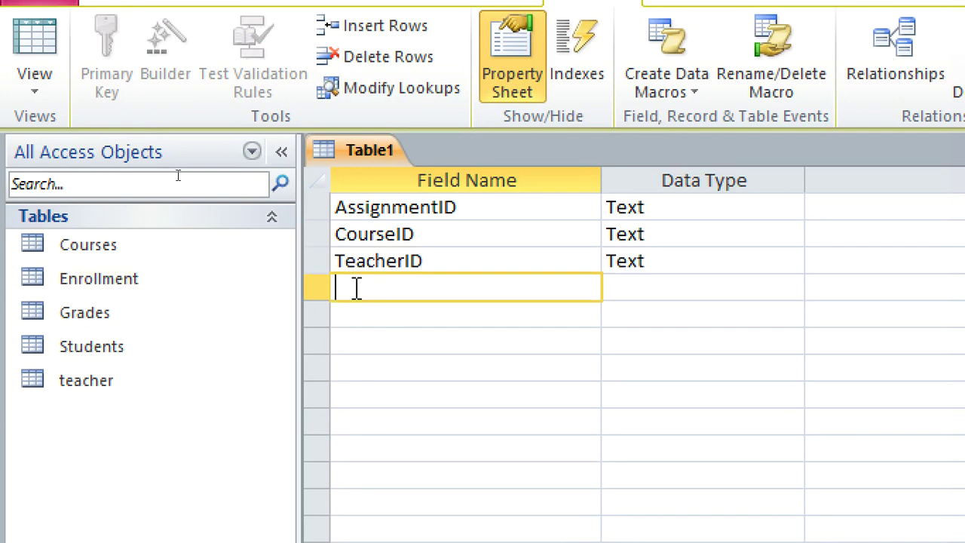
type("s")
key("BackSpace")
type("AssignmentName")
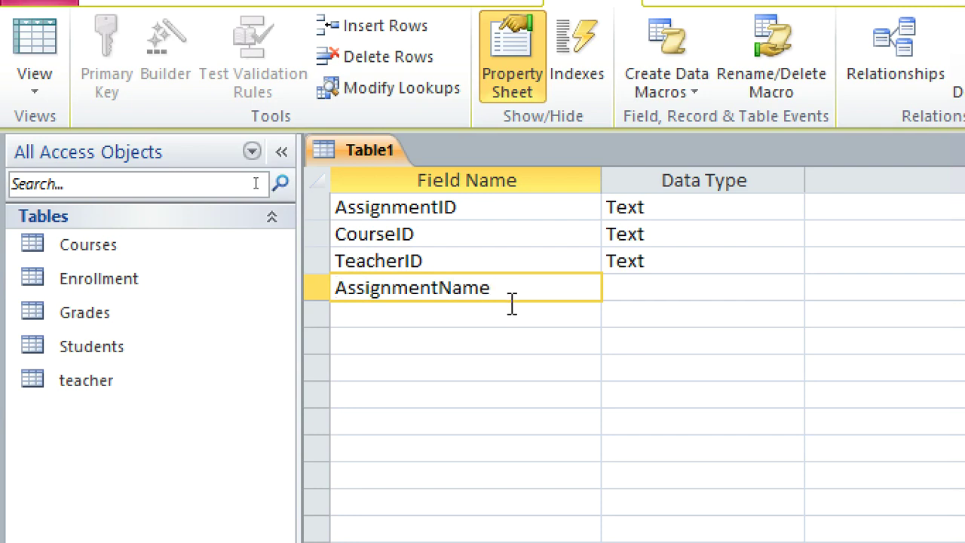
key("Tab")
- Add a DueDate field with the Date/Time data type
left_click(434, 312)
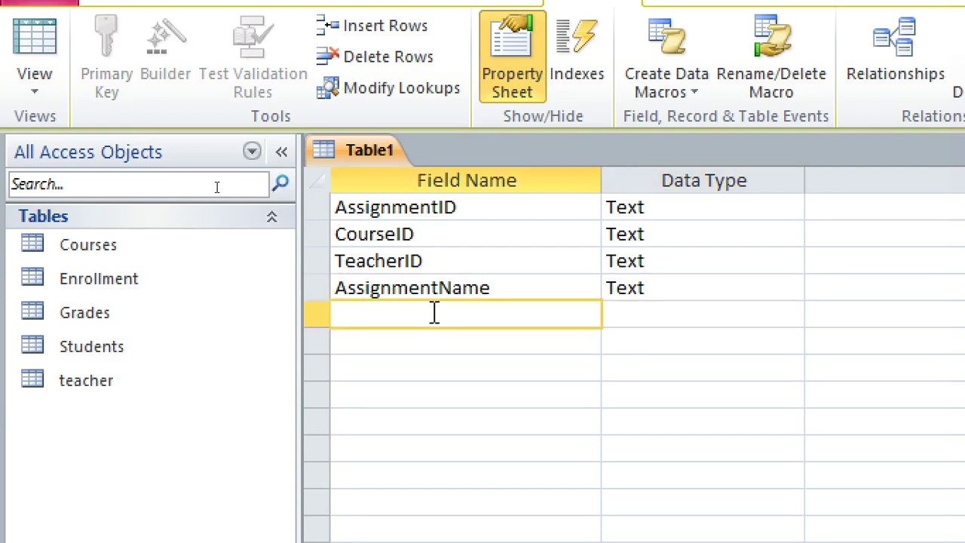
type("DueDate")
left_click(633, 316)
type("d")
left_click(430, 334)
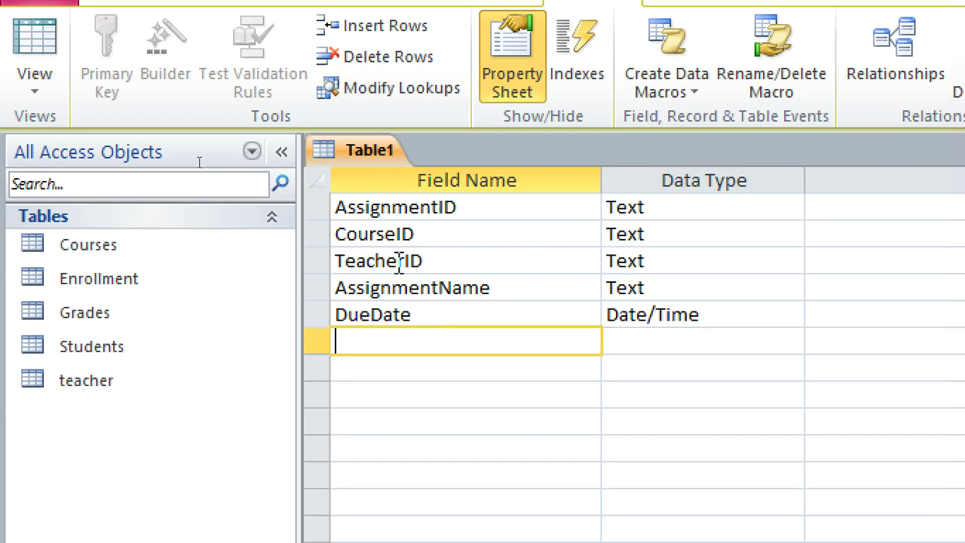
- Make AssignmentID the table's primary key
double_click(392, 207)
right_click(391, 207)
left_click(444, 229)
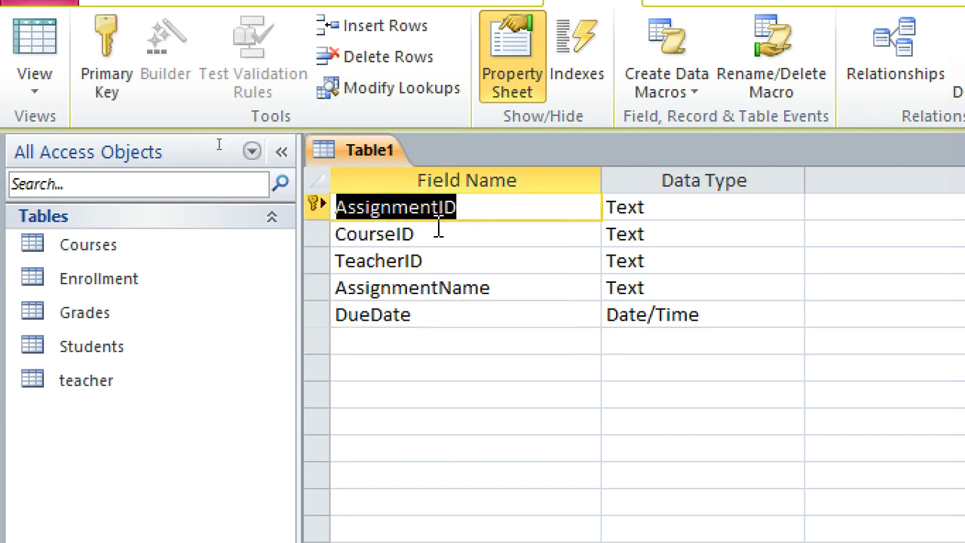
- Save the table as 'Assignments' and close it
right_click(351, 153)
left_click(403, 170)
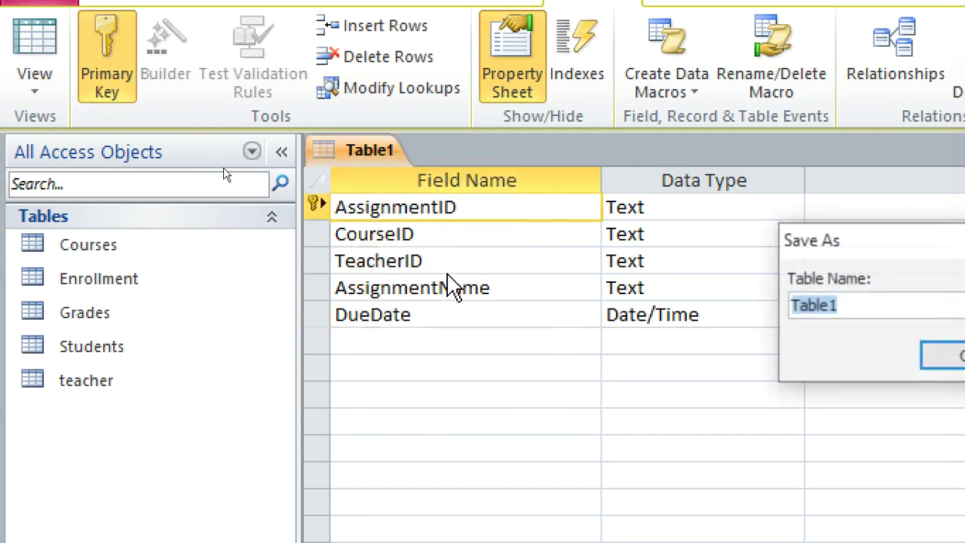
type("Assignmne")
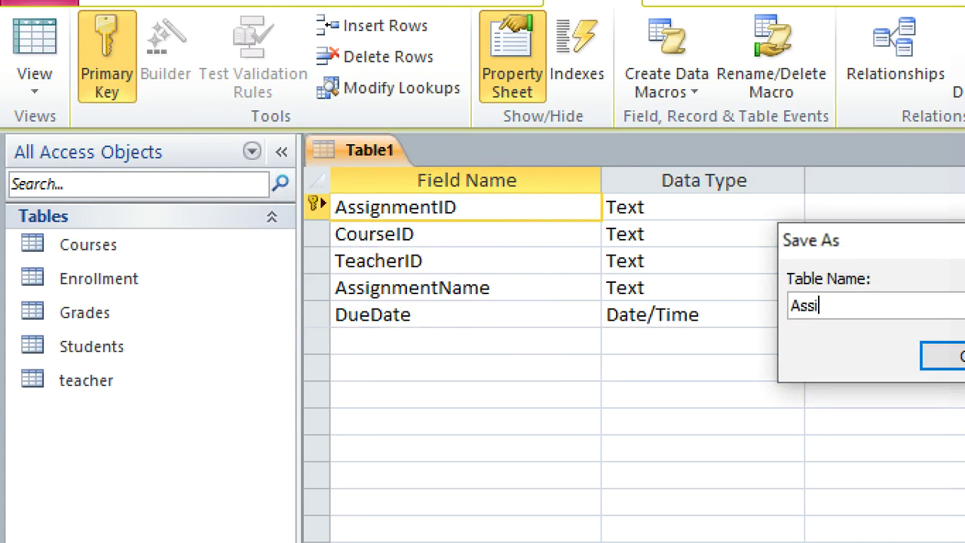
key("BackSpace")
key("BackSpace")
type("ents")
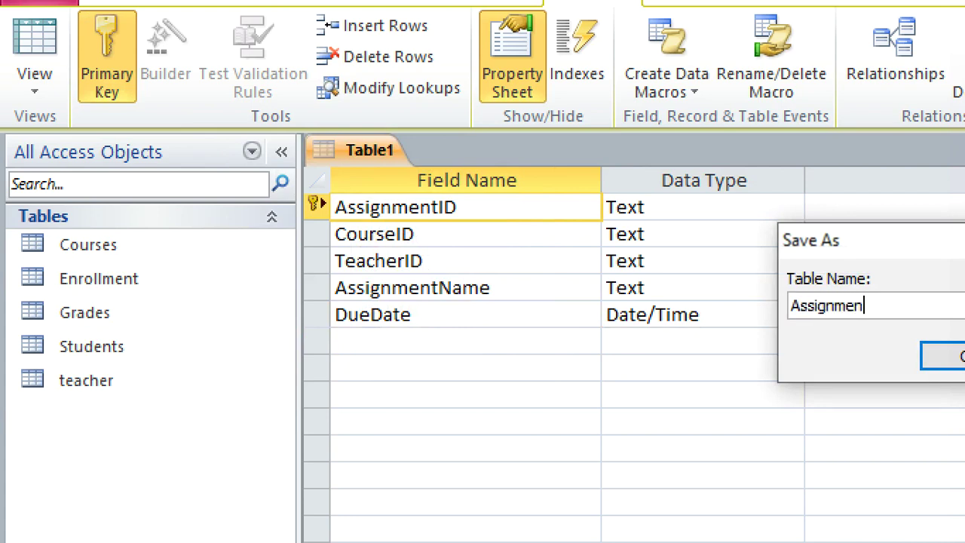
key("Return")
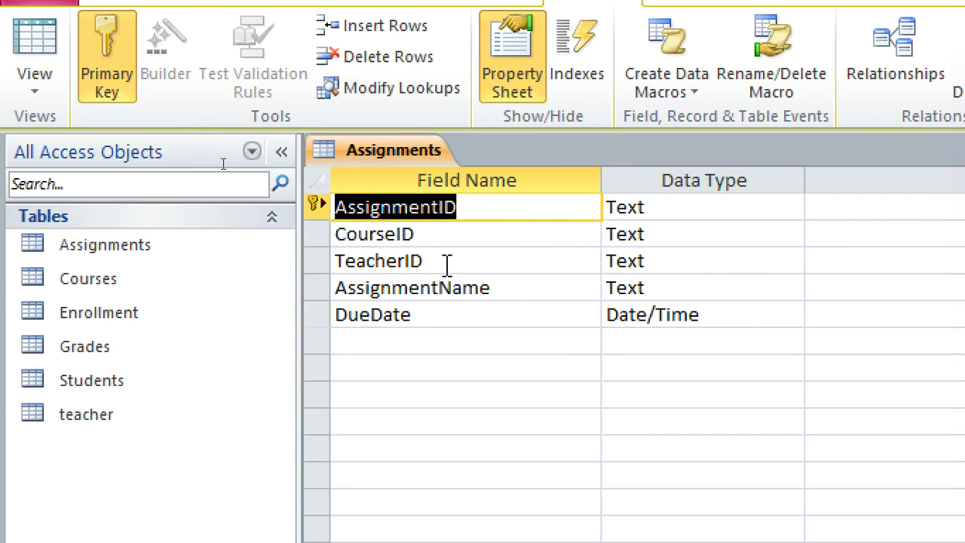
right_click(334, 153)
left_click(394, 199)
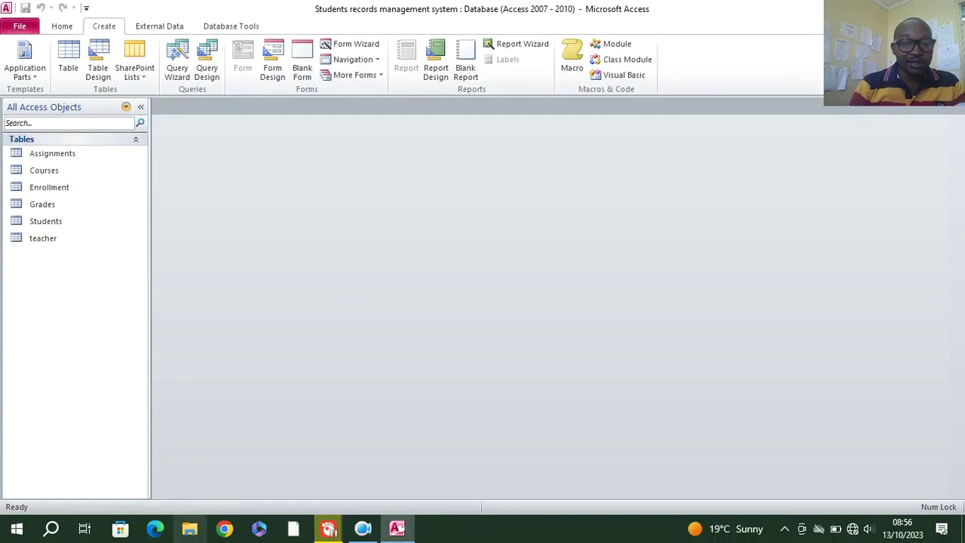
- Open E R Diagram.docx from File Explorer's Recent files
left_click(190, 530)
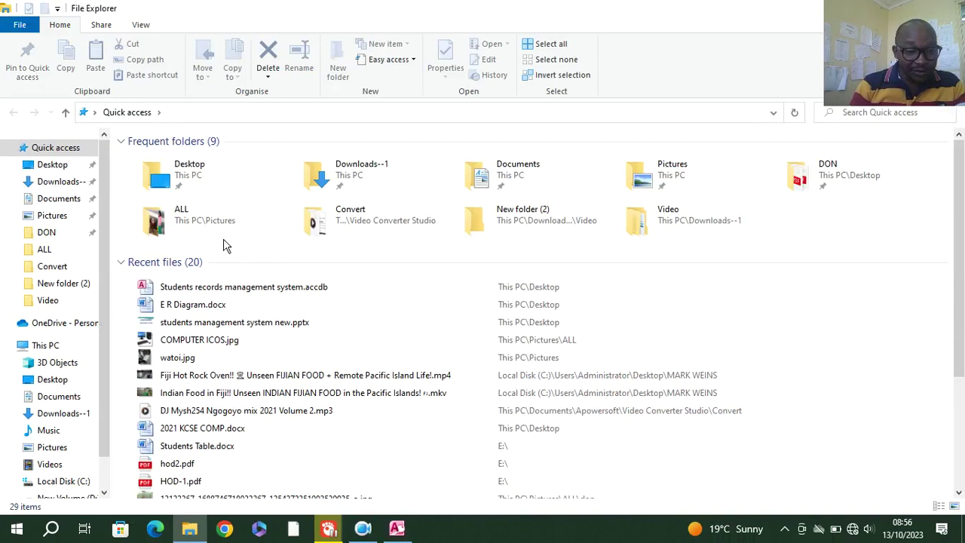
left_click(209, 307)
double_click(209, 308)
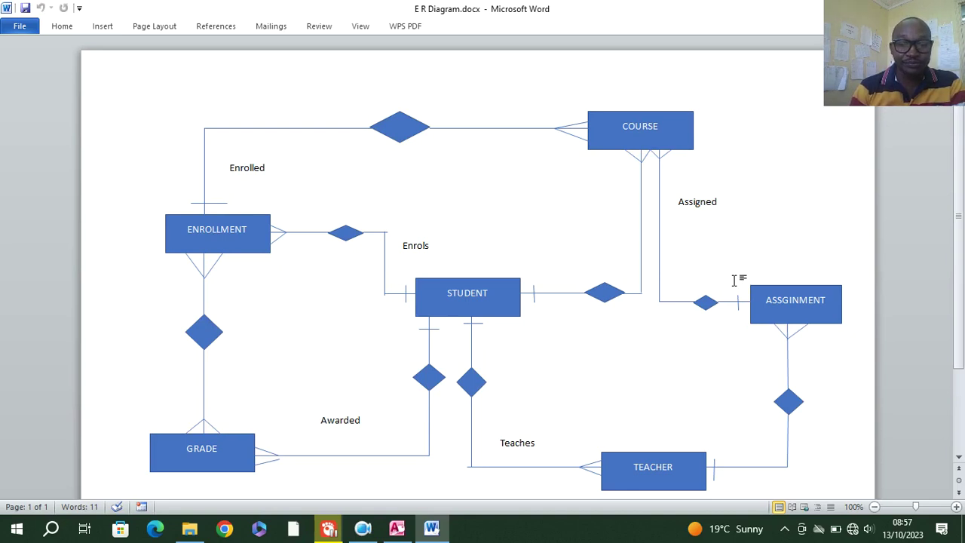
- Leave the Word ER diagram and return to the Access student records database
left_click(362, 528)
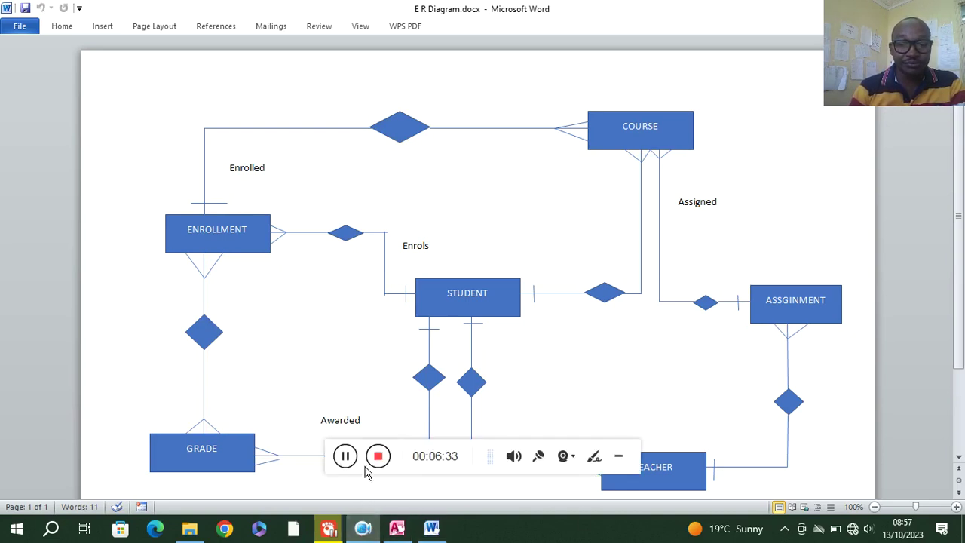
left_click(377, 456)
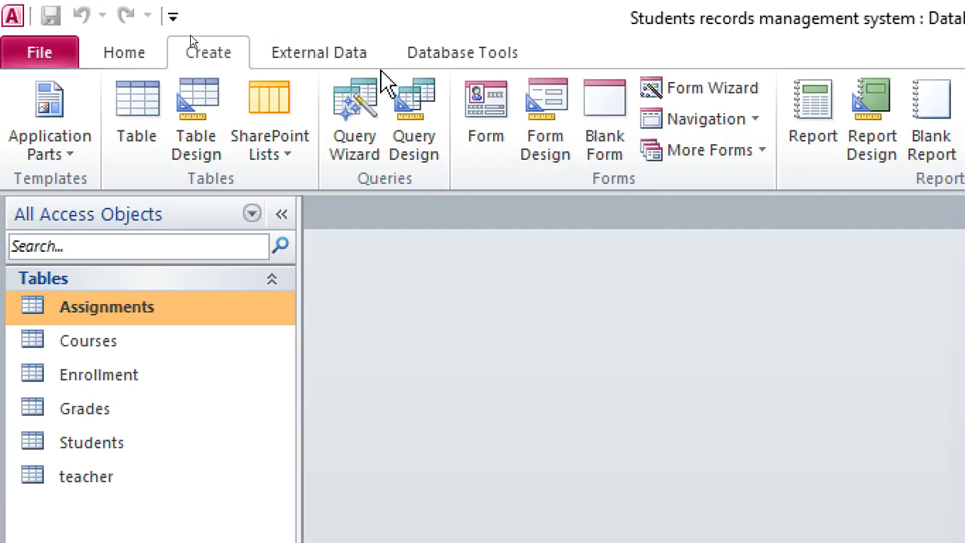
- Open the Relationships layout from Database Tools and delete the system table from it
left_click(403, 64)
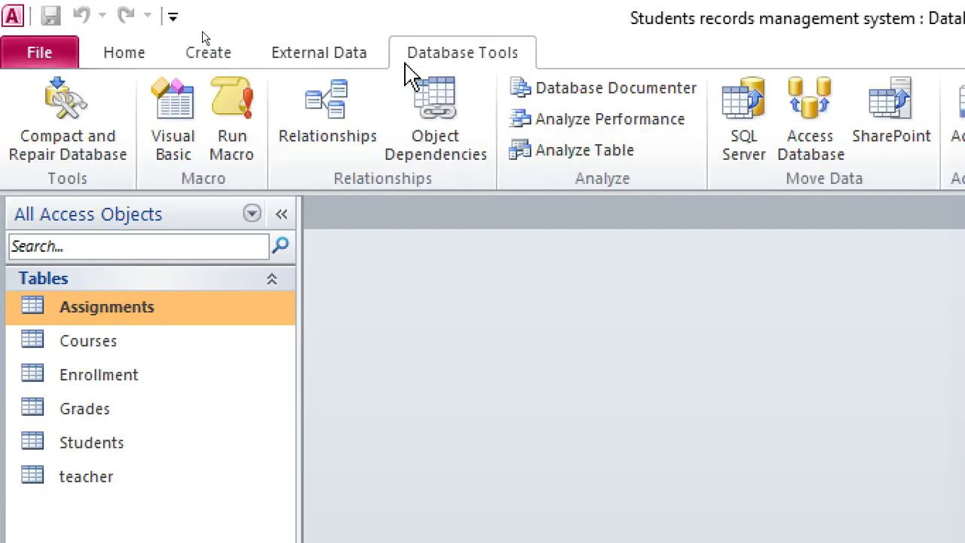
left_click(344, 112)
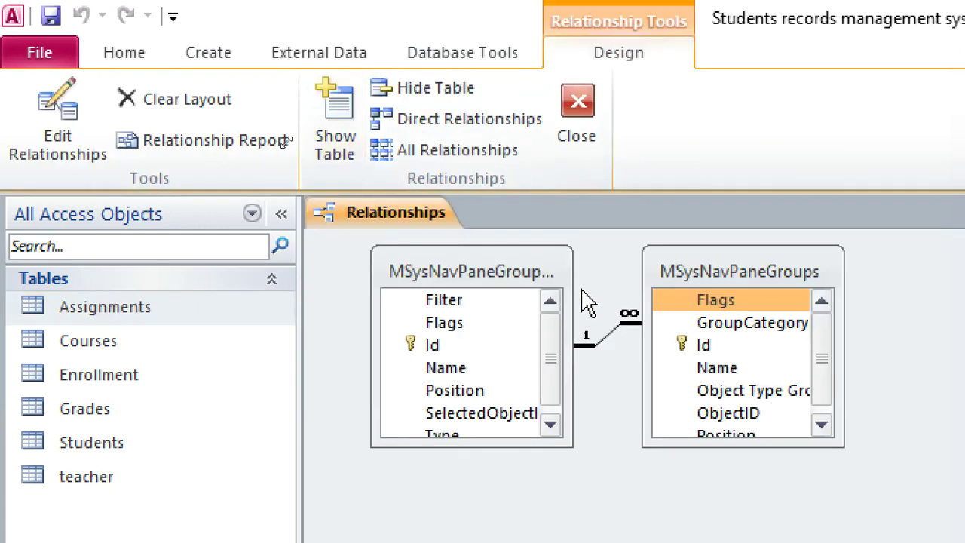
left_click(525, 277)
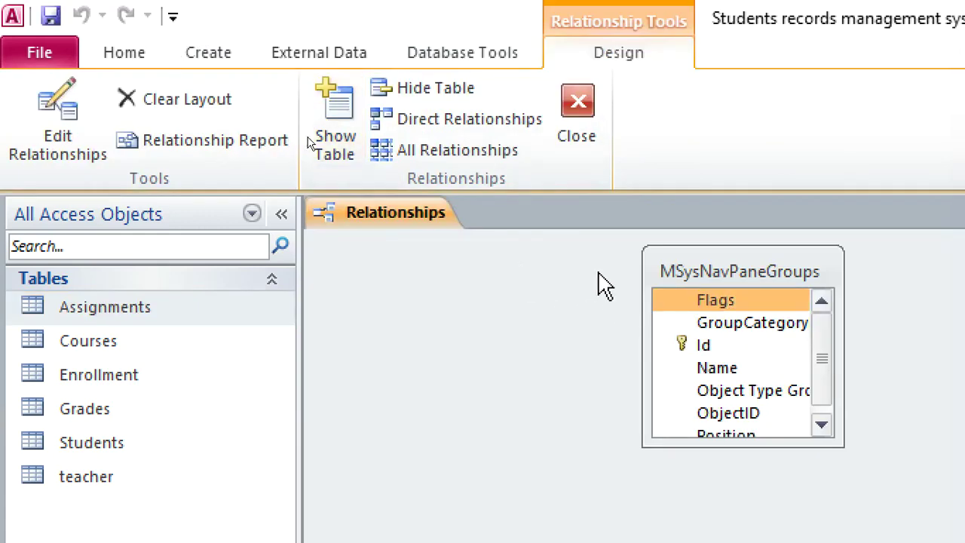
key("Delete")
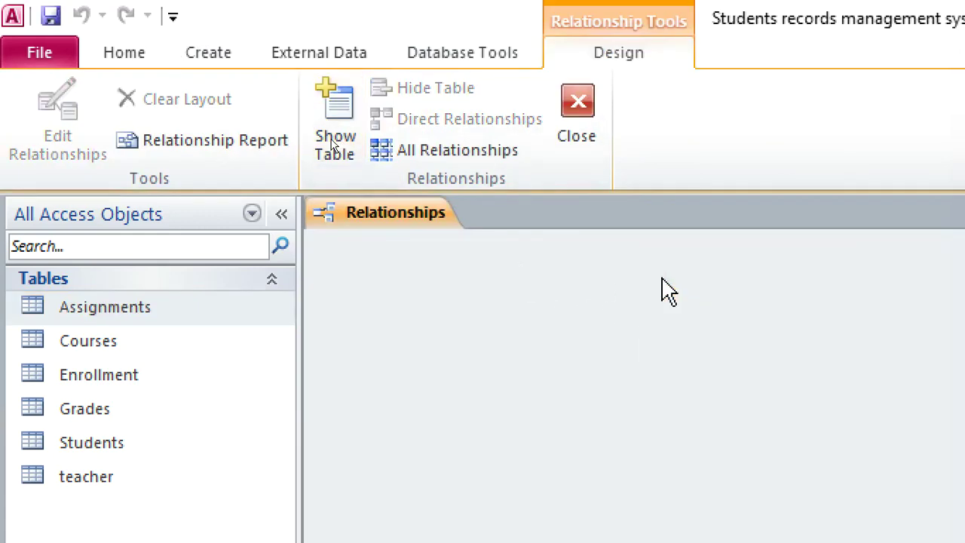
- Add Assignments, Courses, Enrollment, Grades, Students and teacher to the layout
left_click(340, 138)
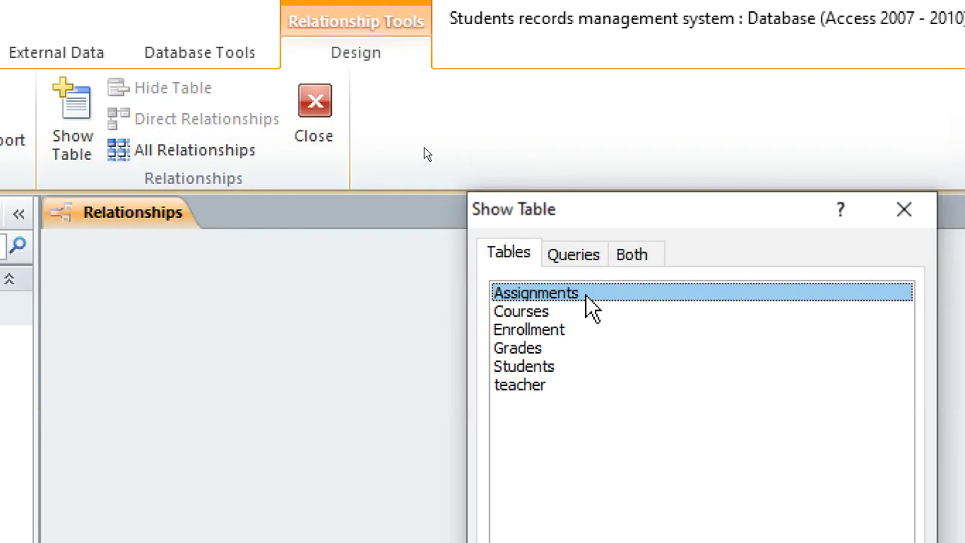
double_click(586, 299)
double_click(541, 312)
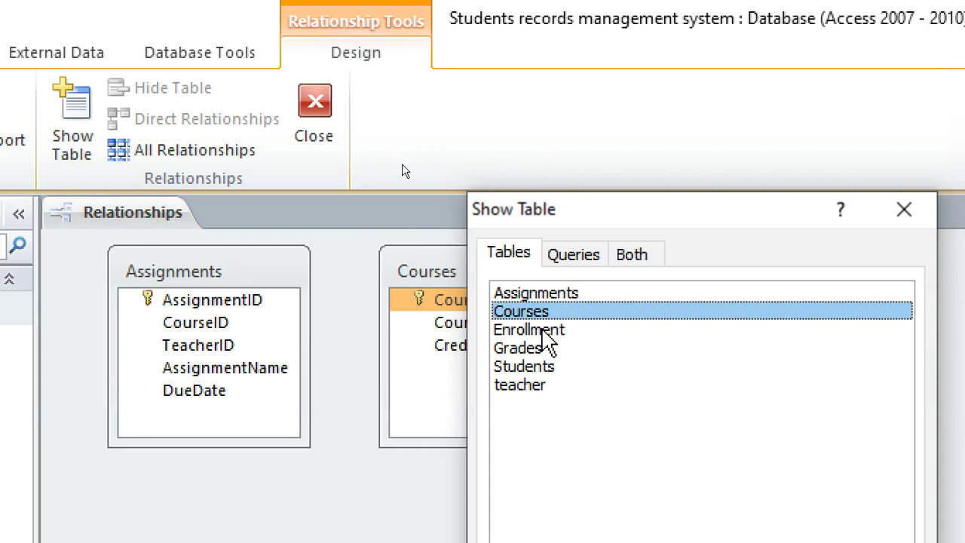
double_click(543, 331)
double_click(532, 349)
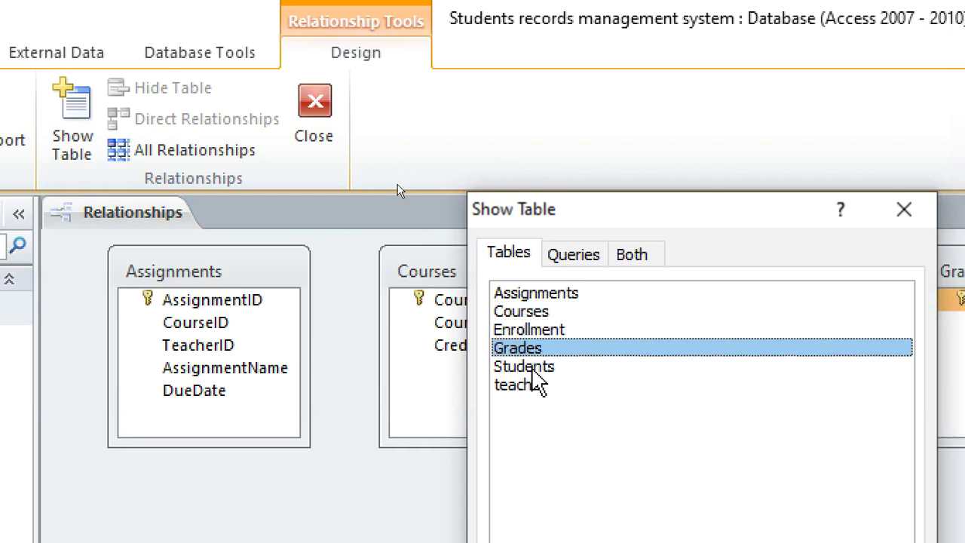
double_click(532, 367)
double_click(532, 384)
left_click(904, 208)
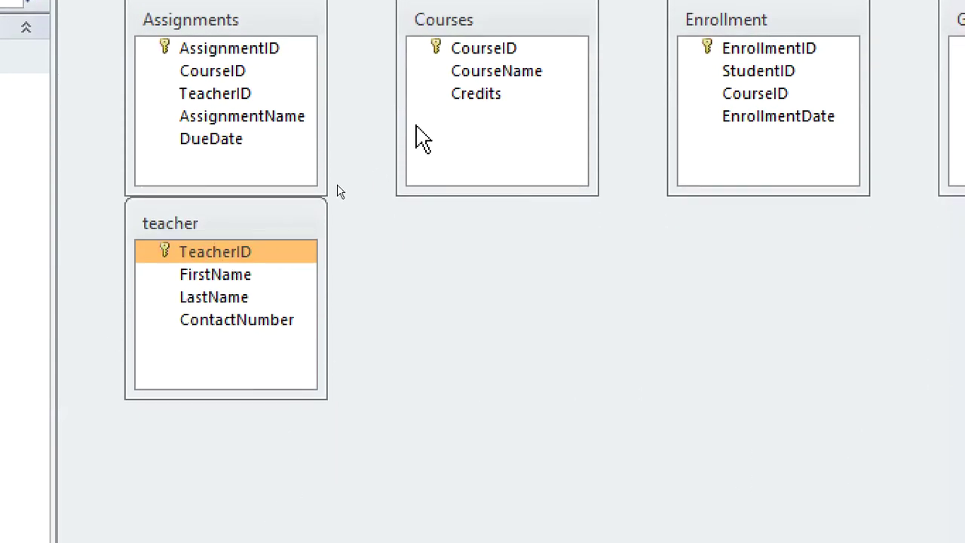
- Reposition the Courses, Enrollment and Grades table boxes into a tidier layout
left_click_drag(461, 240, 477, 280)
left_click_drag(489, 106, 452, 285)
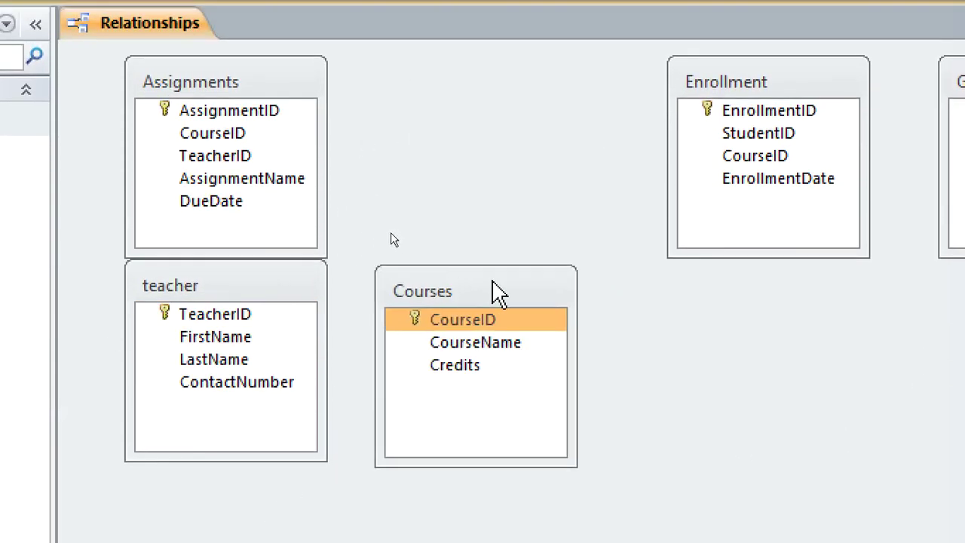
left_click_drag(742, 74, 426, 85)
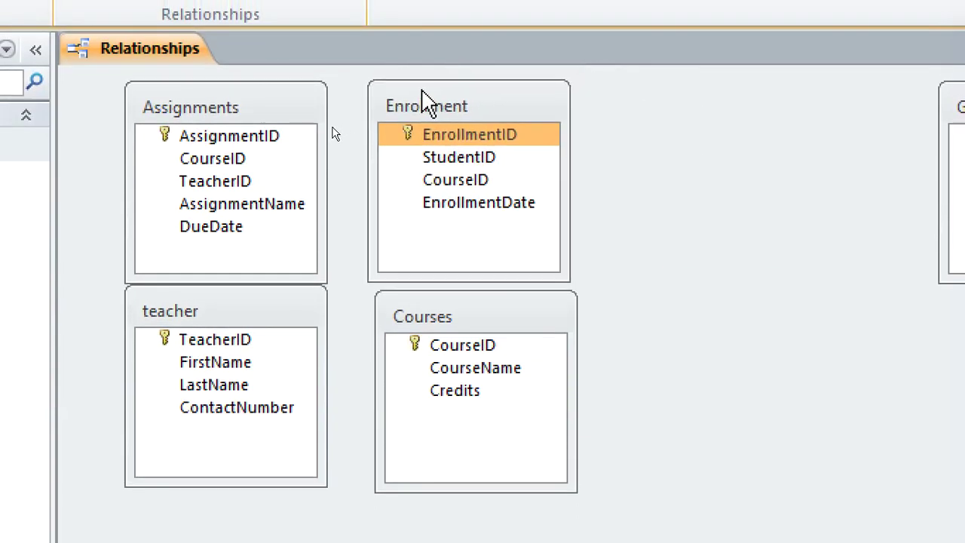
left_click(857, 136)
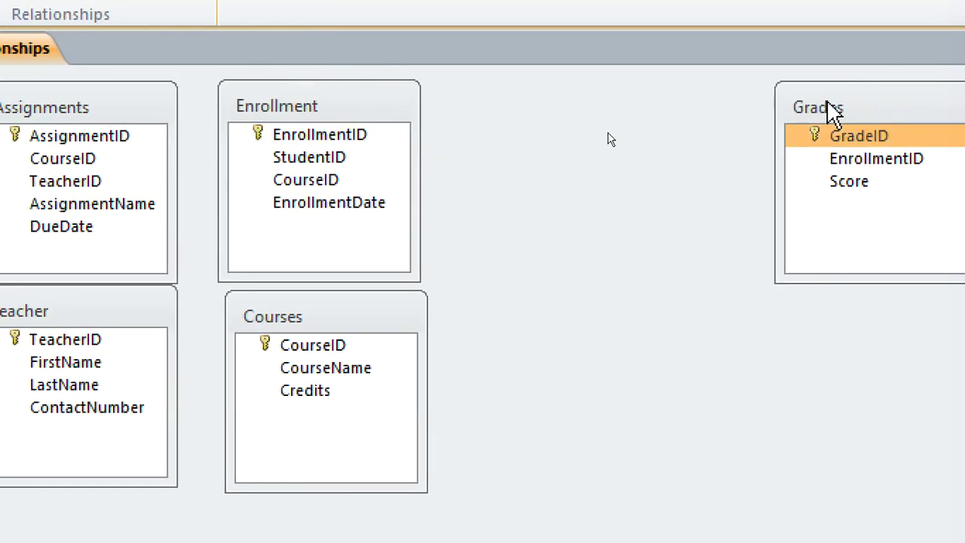
left_click_drag(828, 104, 532, 87)
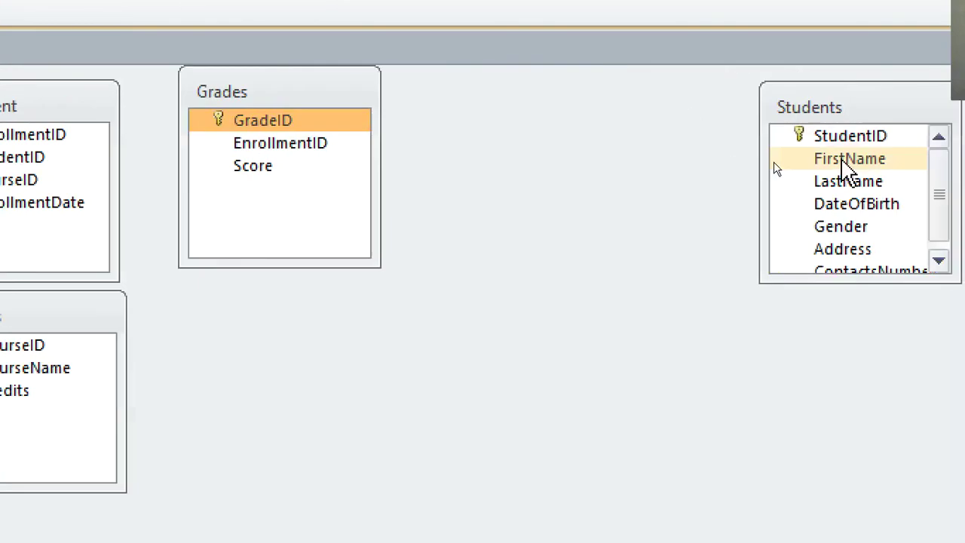
- Move and enlarge Students, move Assignments, then drag StudentID onto Enrollment's StudentID
left_click_drag(731, 114, 141, 331)
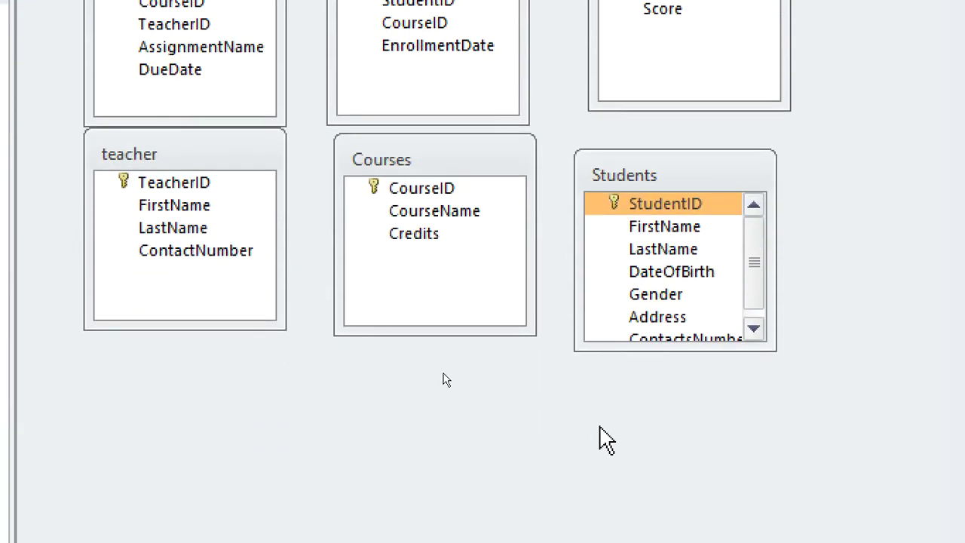
left_click_drag(617, 351, 618, 454)
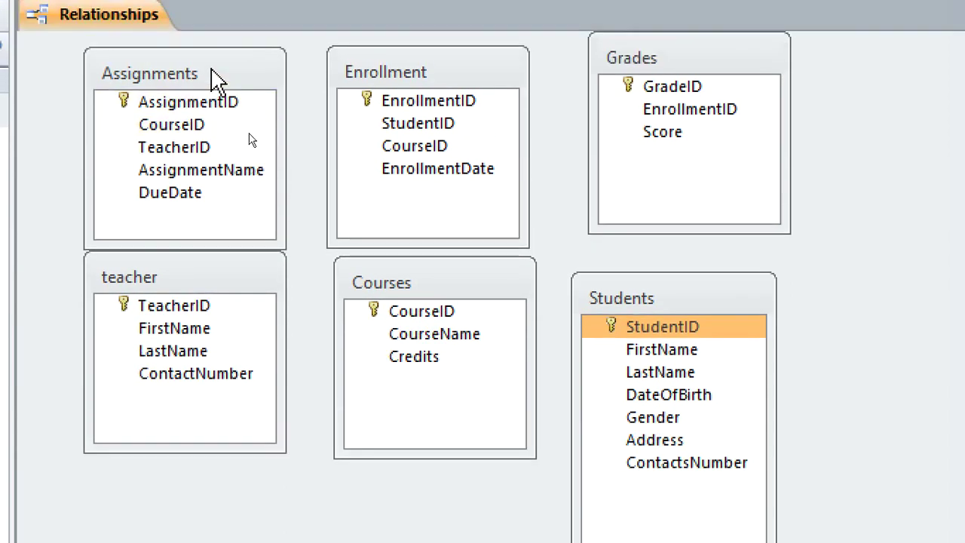
left_click_drag(212, 72, 172, 58)
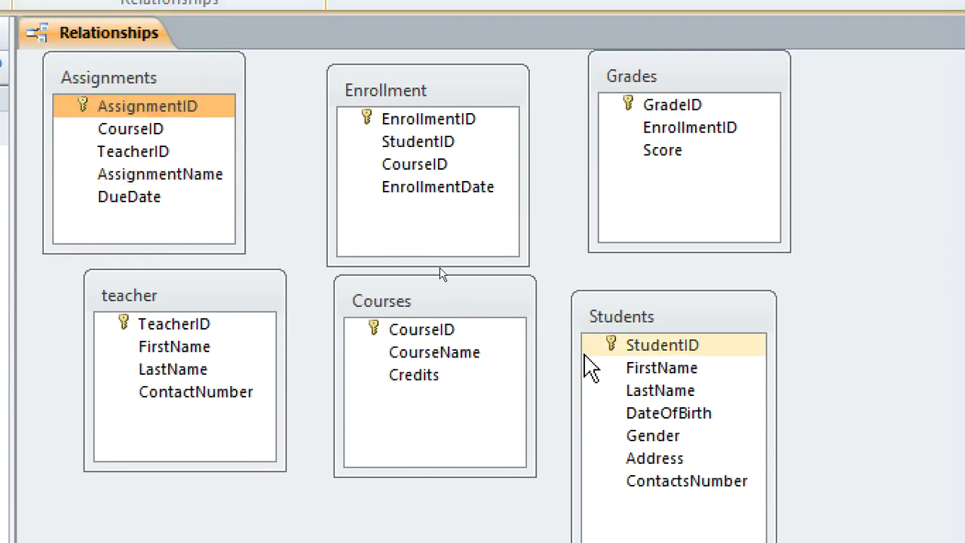
left_click(651, 349)
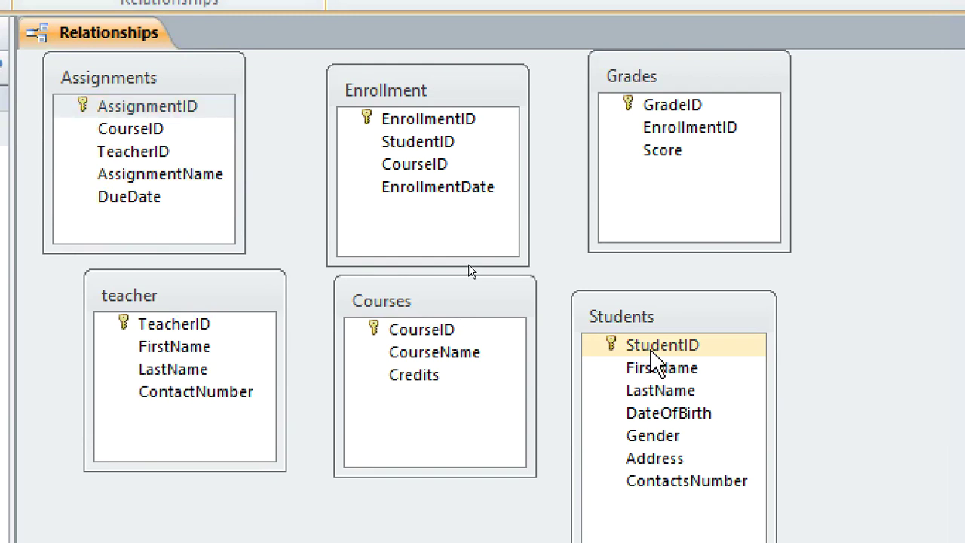
left_click_drag(652, 351, 433, 142)
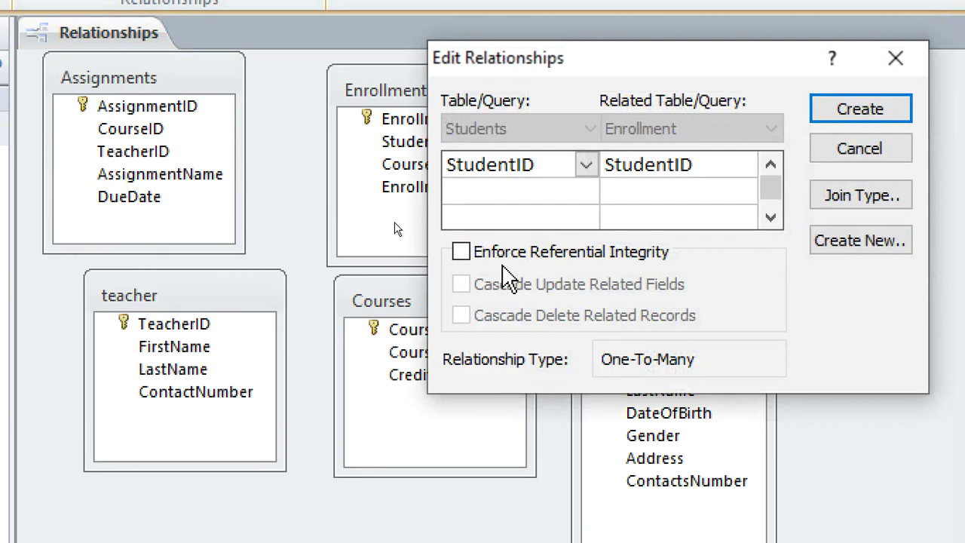
- Create the Students–Enrollment relationship with referential integrity and both cascade options
left_click(487, 252)
left_click(486, 284)
left_click(490, 315)
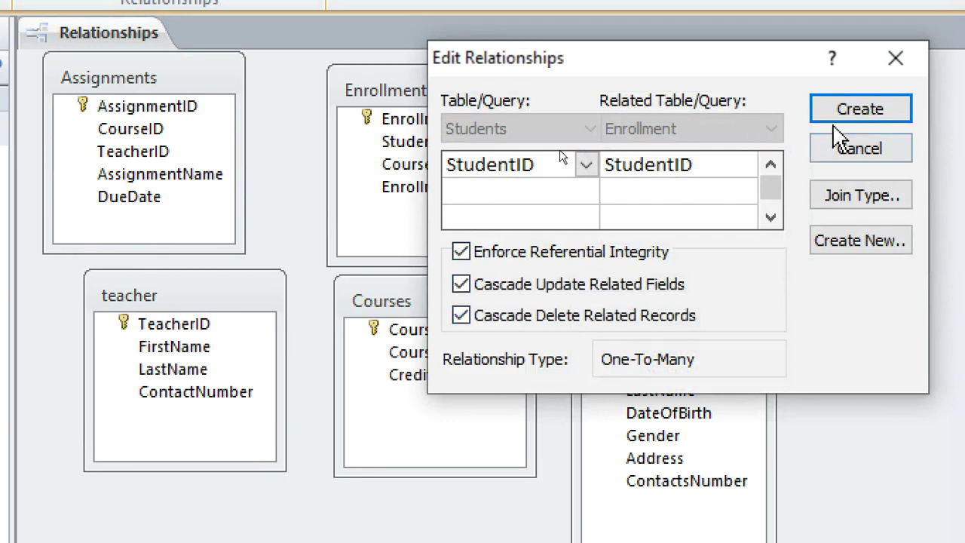
left_click(835, 115)
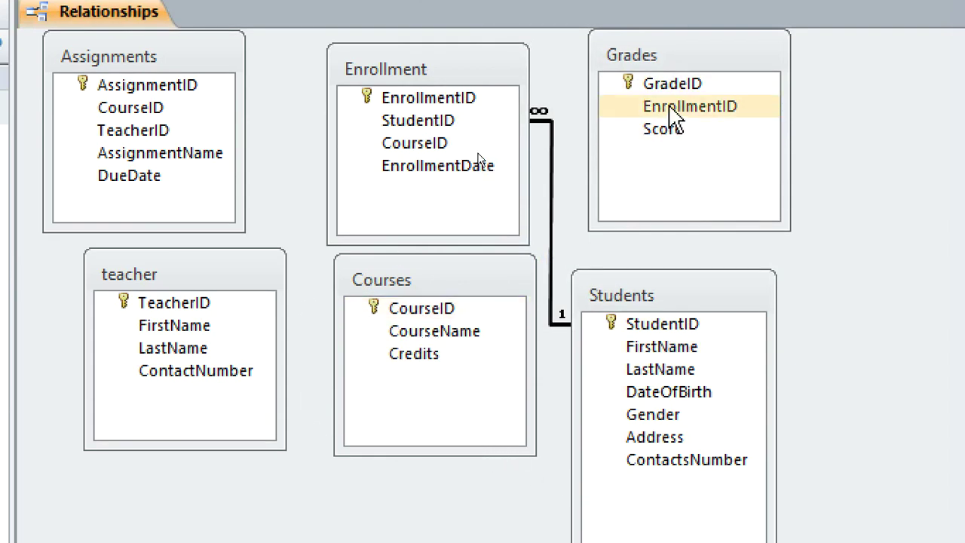
- Link Grades to Enrollment on EnrollmentID with enforced integrity and cascading updates and deletes
left_click_drag(673, 113, 437, 99)
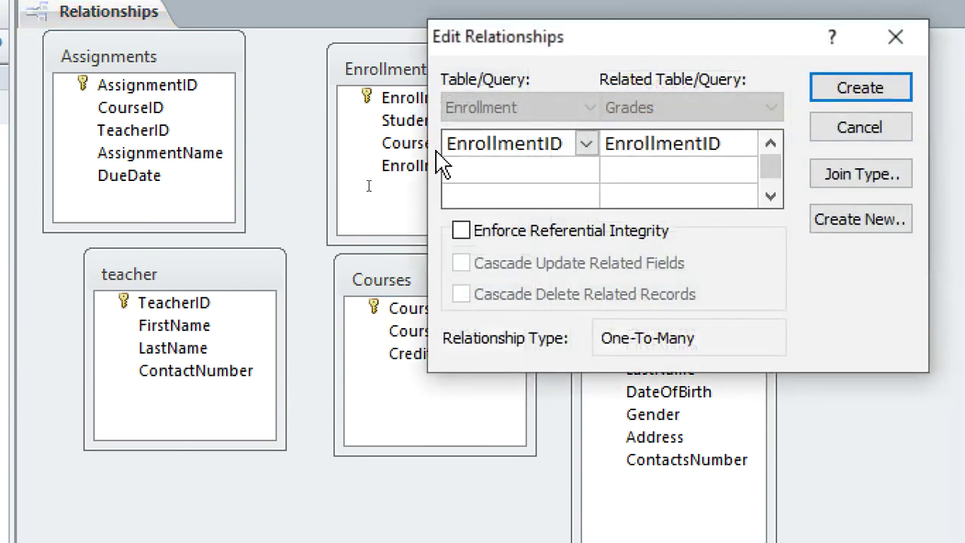
left_click(461, 230)
left_click(460, 263)
left_click(461, 294)
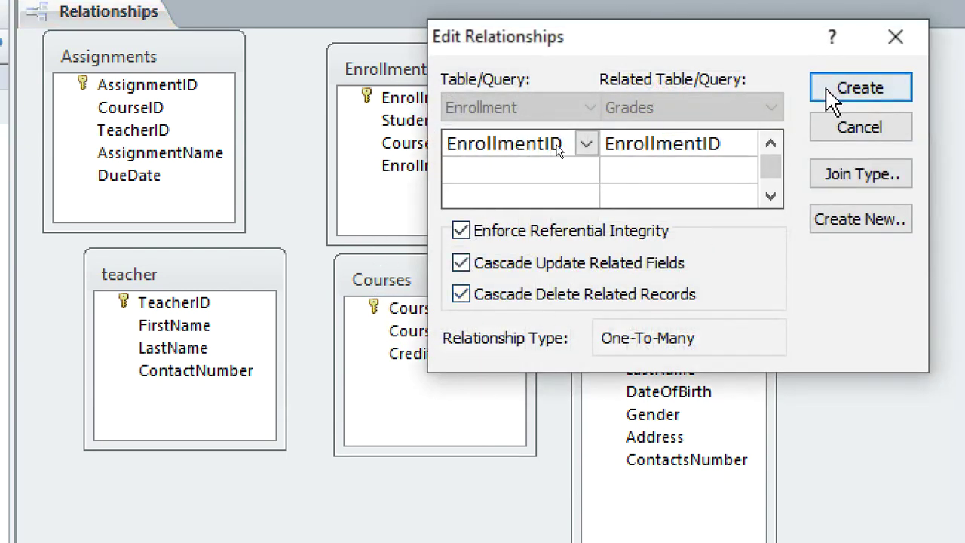
left_click(835, 94)
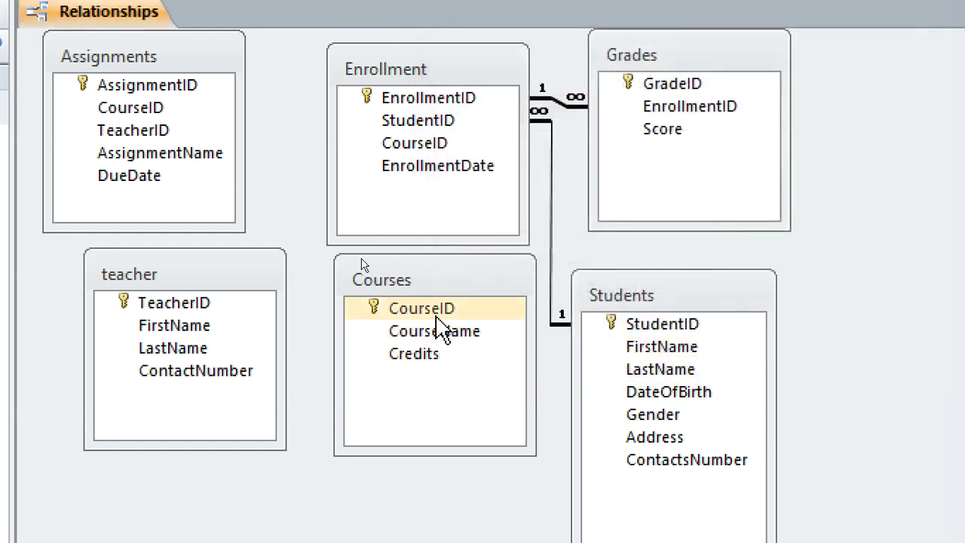
- Link Courses to Assignments on CourseID with enforced integrity and cascading updates and deletes
left_click_drag(436, 317, 134, 106)
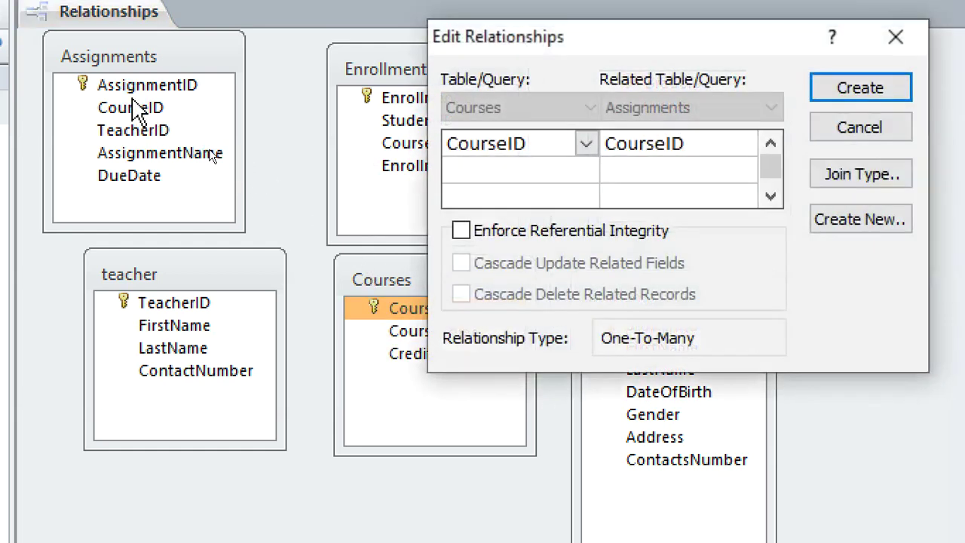
left_click(461, 230)
left_click(461, 263)
left_click(461, 293)
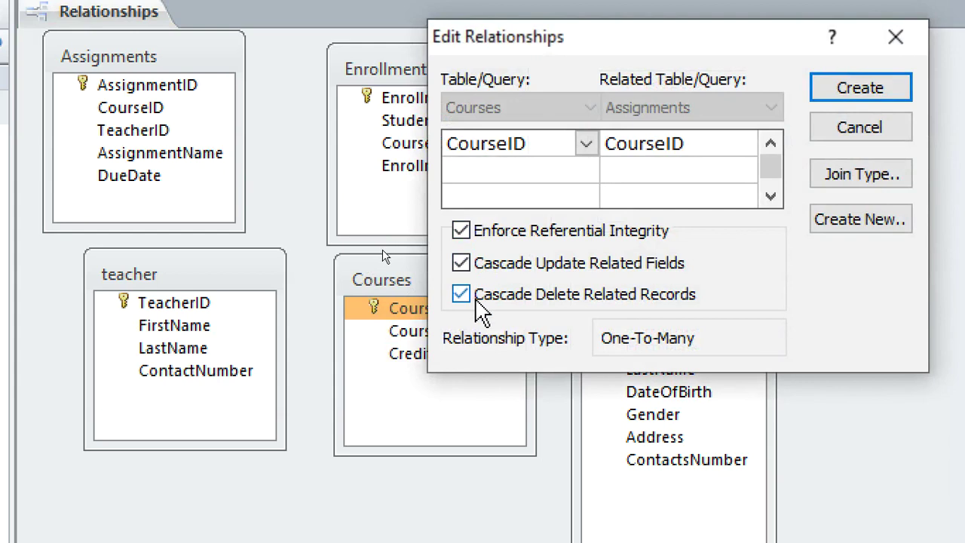
left_click(859, 88)
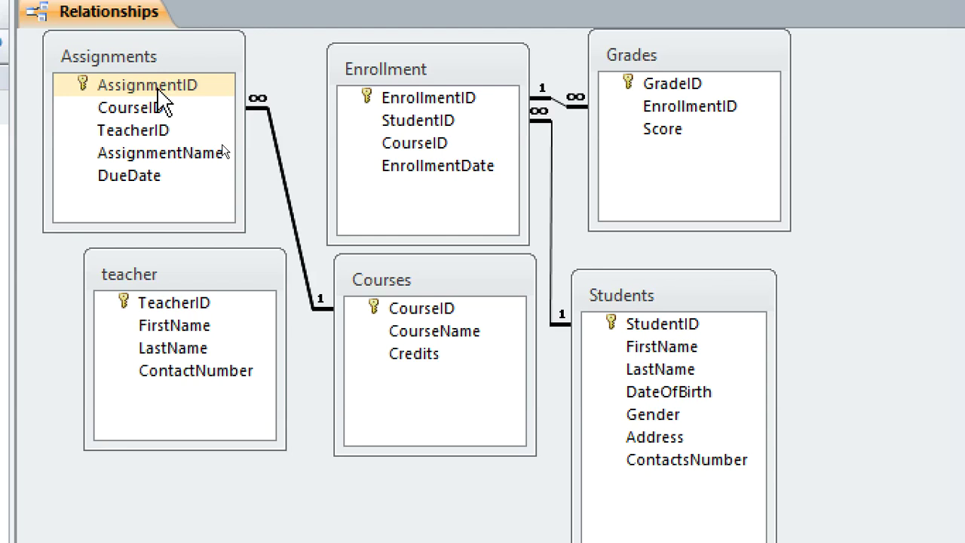
- Link teacher to Assignments on TeacherID with enforced integrity and cascading updates and deletes
left_click(158, 91)
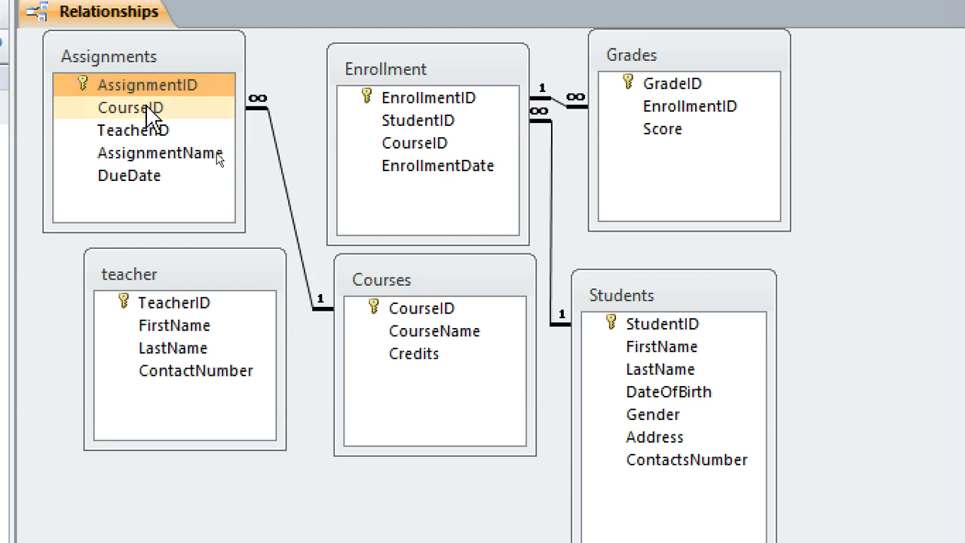
left_click(146, 108)
left_click_drag(143, 137, 201, 307)
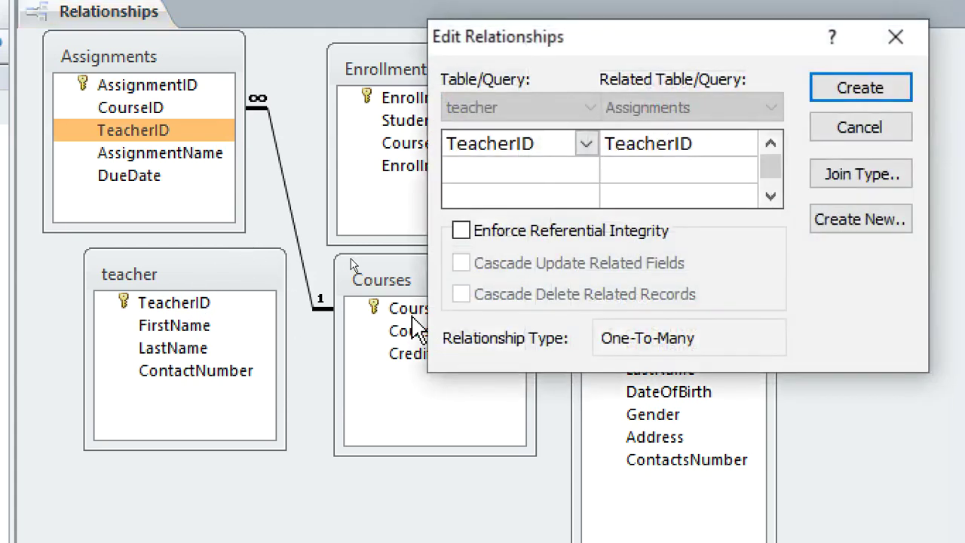
left_click(460, 230)
left_click(459, 262)
left_click(473, 294)
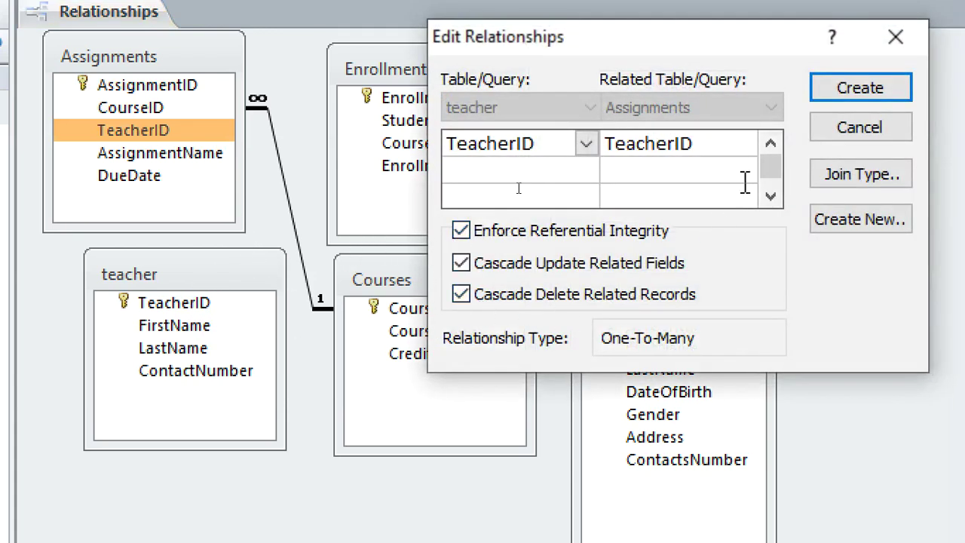
left_click(836, 91)
- Shift the Students and Courses tables and drag Courses' CourseID onto Enrollment
left_click_drag(614, 300, 649, 313)
left_click_drag(457, 289, 511, 384)
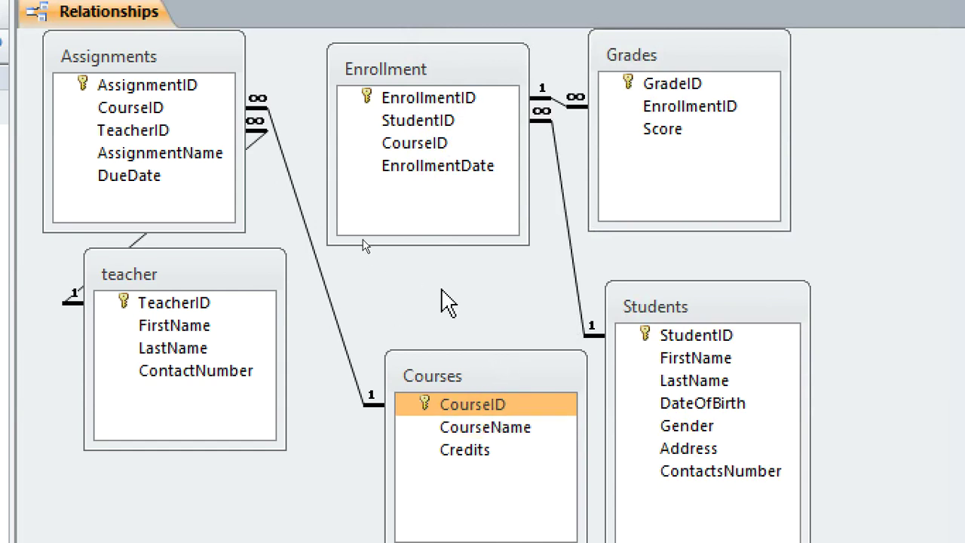
left_click_drag(421, 124, 467, 411)
- Create the Courses–Enrollment relationship with enforced integrity and both cascade options
left_click(421, 127)
left_click(460, 230)
left_click(460, 262)
left_click(460, 294)
left_click(818, 97)
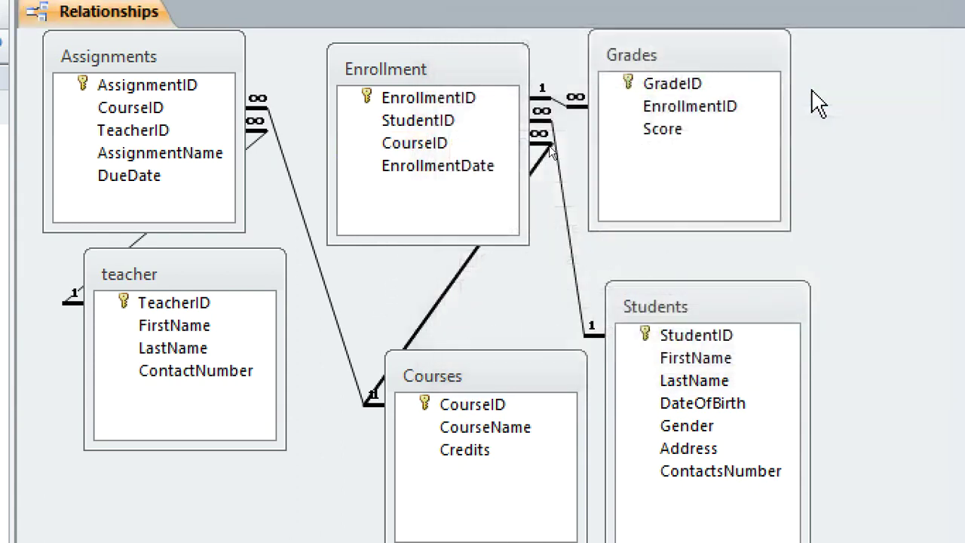
- Move Grades right, then abandon a duplicate Students–Enrollment link, keeping the existing one
left_click_drag(618, 54, 749, 57)
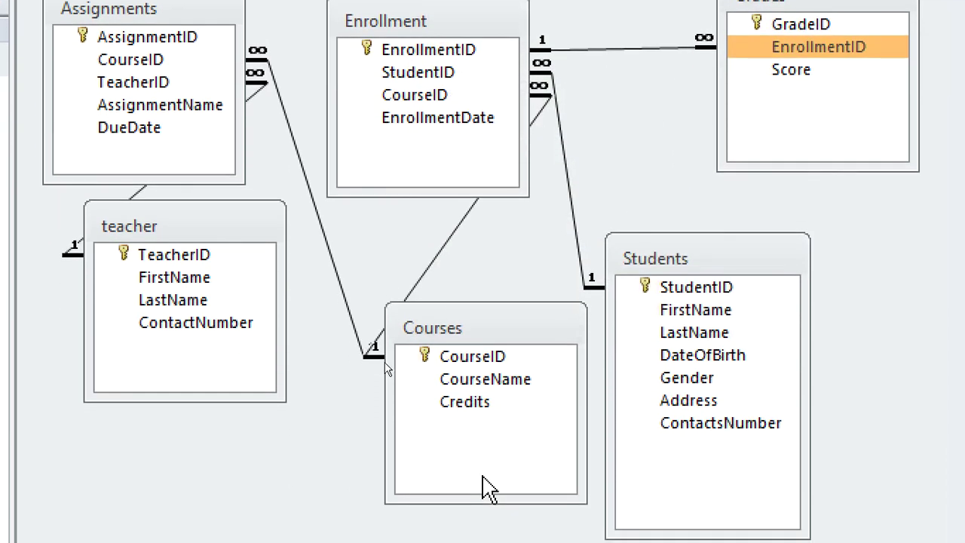
left_click_drag(362, 75, 684, 288)
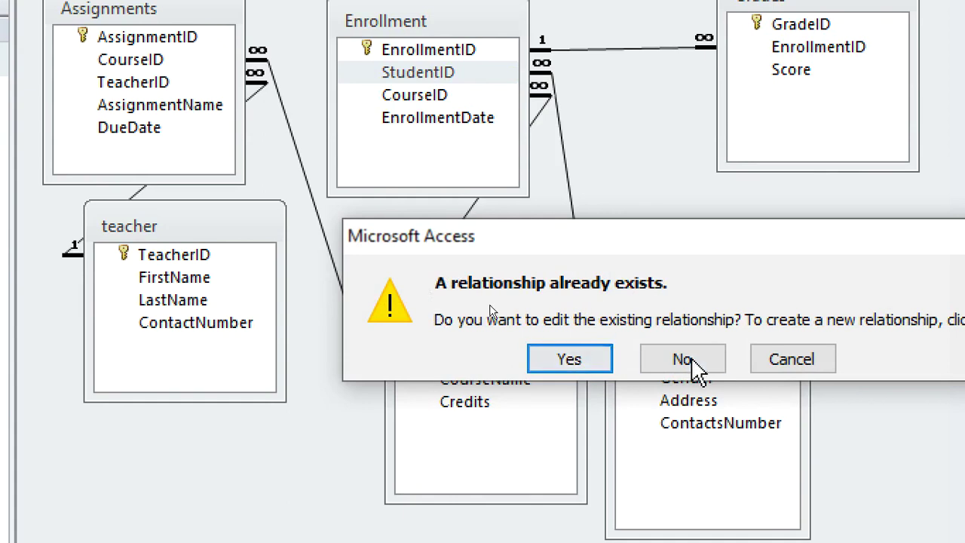
left_click(670, 361)
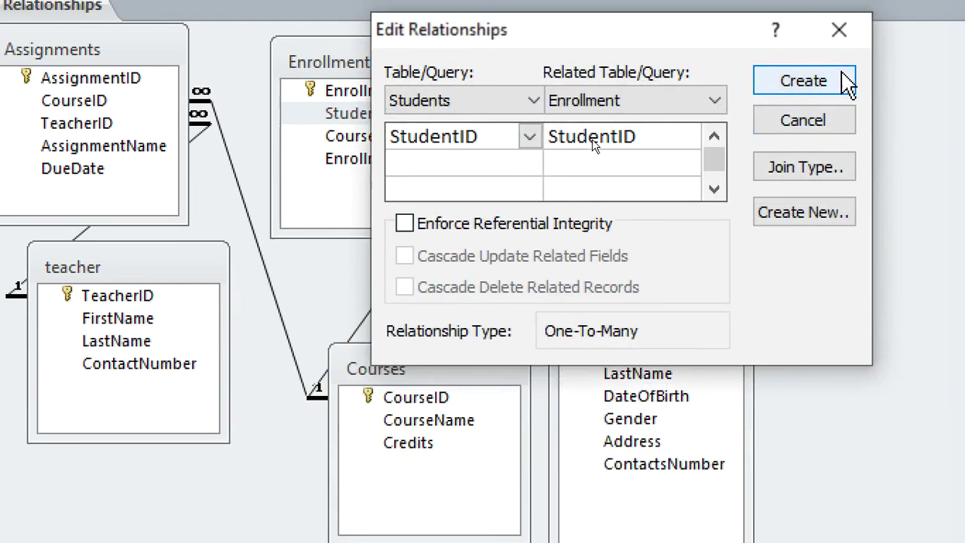
left_click(815, 119)
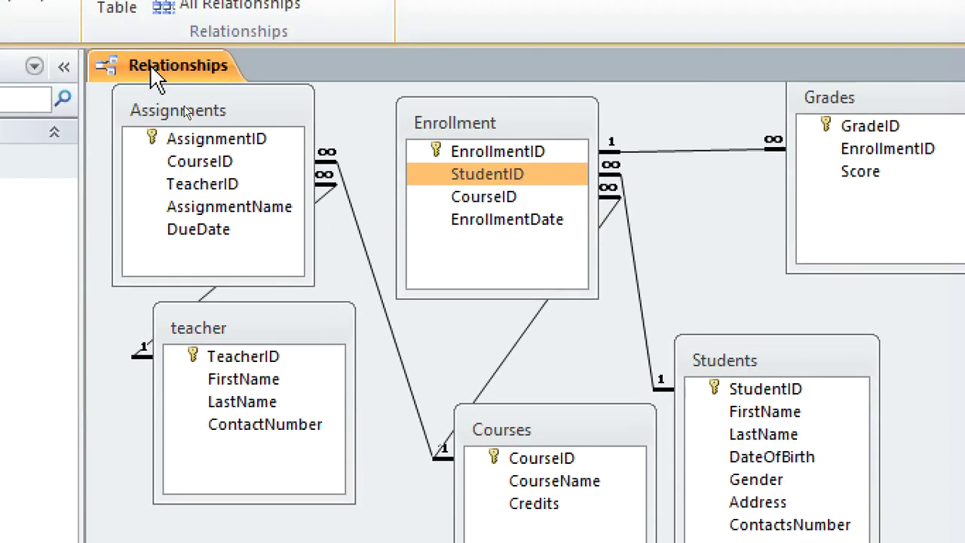
- Close the Relationships window and select the Students table in the navigation pane
right_click(150, 12)
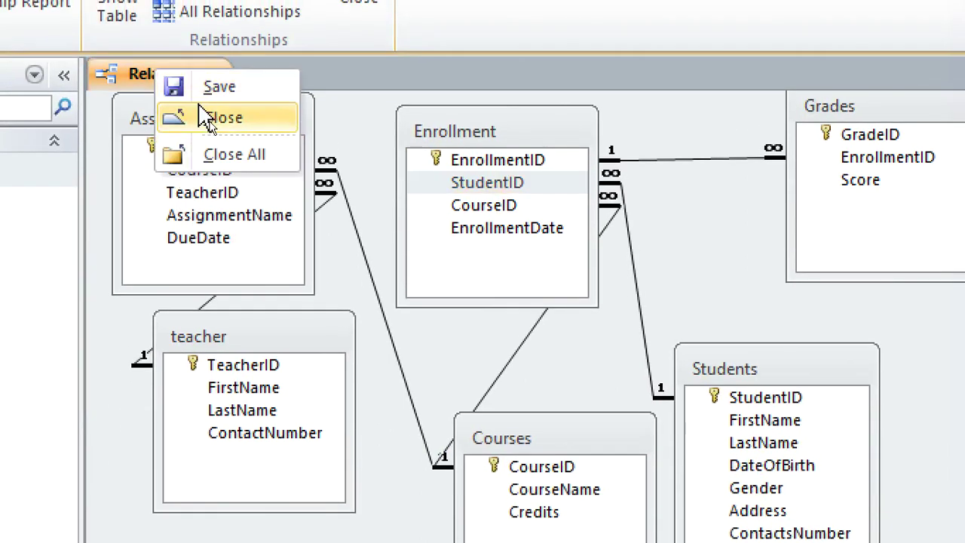
left_click(226, 155)
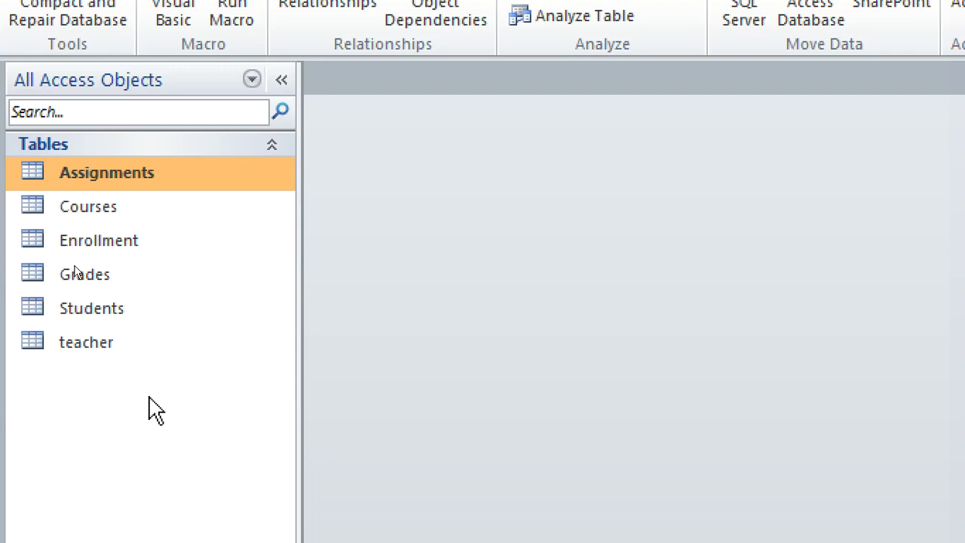
left_click(115, 321)
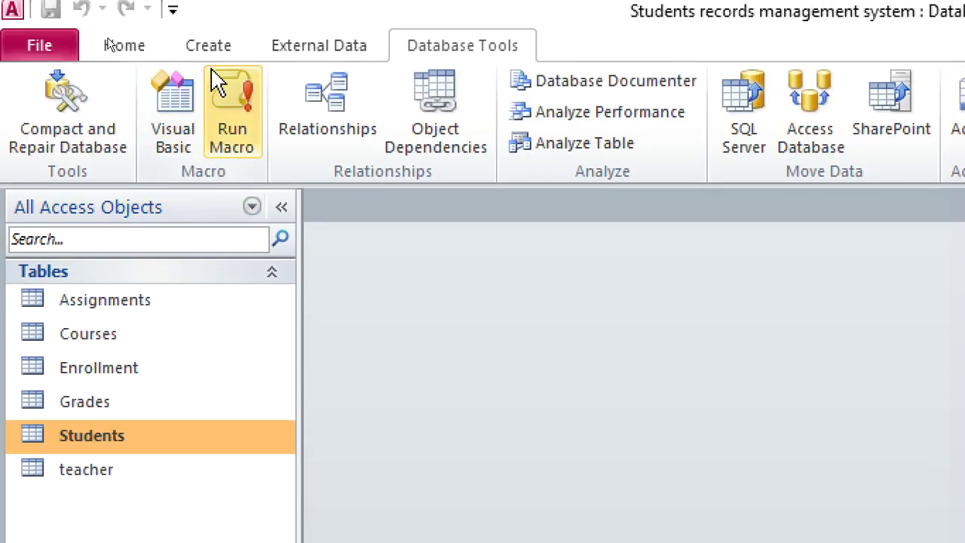
left_click(209, 60)
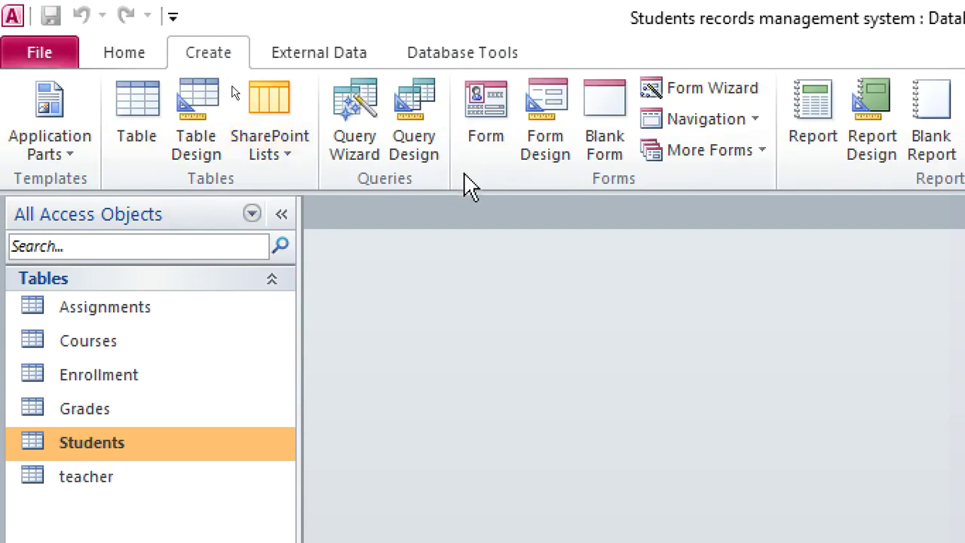
- Create a form from the Students table, dock the Property Sheet, and switch to Design View
left_click(482, 125)
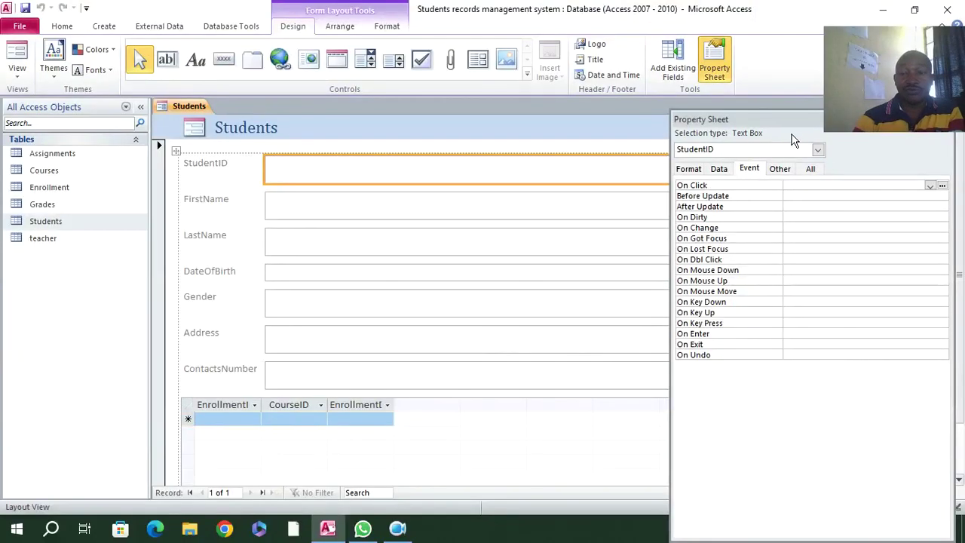
left_click_drag(794, 125, 934, 226)
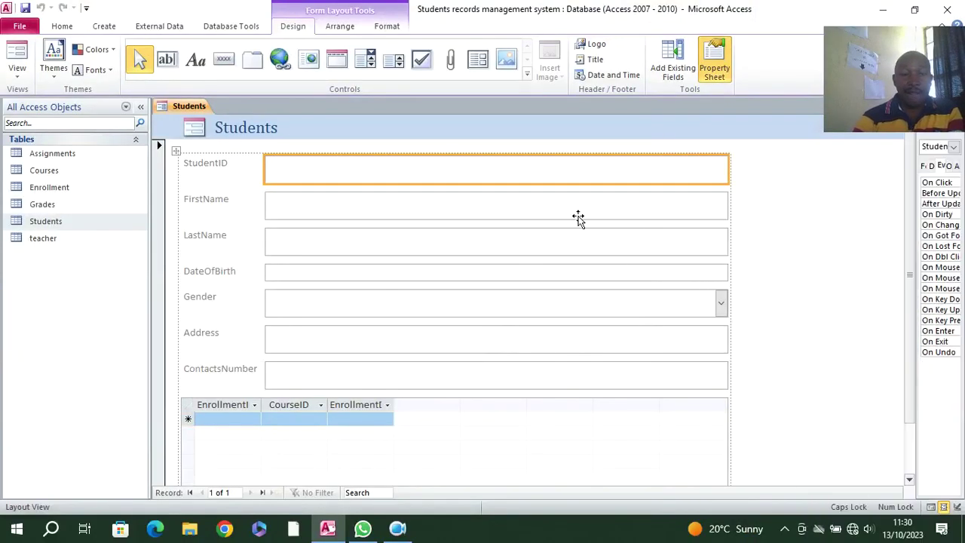
right_click(300, 133)
right_click(446, 145)
left_click(488, 185)
- Widen the form's design area and select all seven field text boxes
scroll(362, 354, "down", 3)
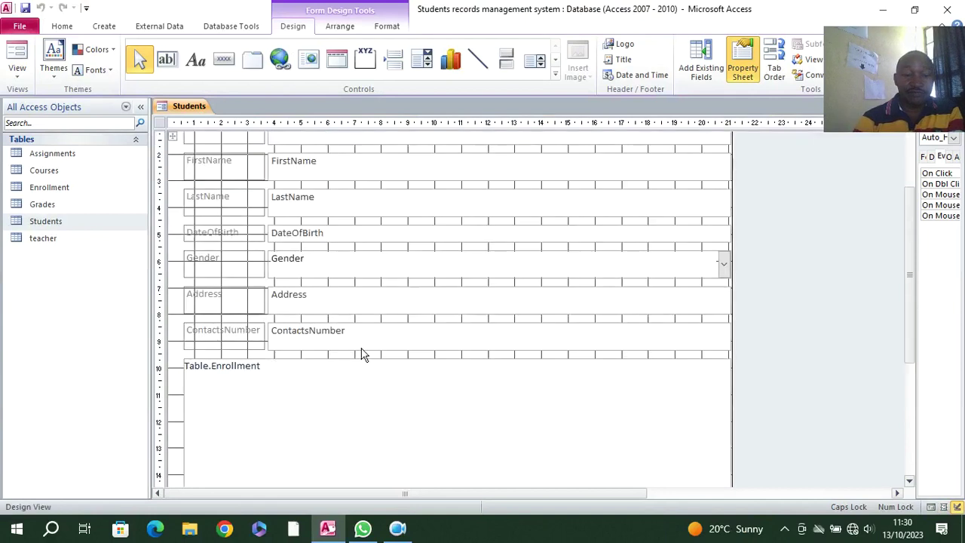
left_click(212, 370)
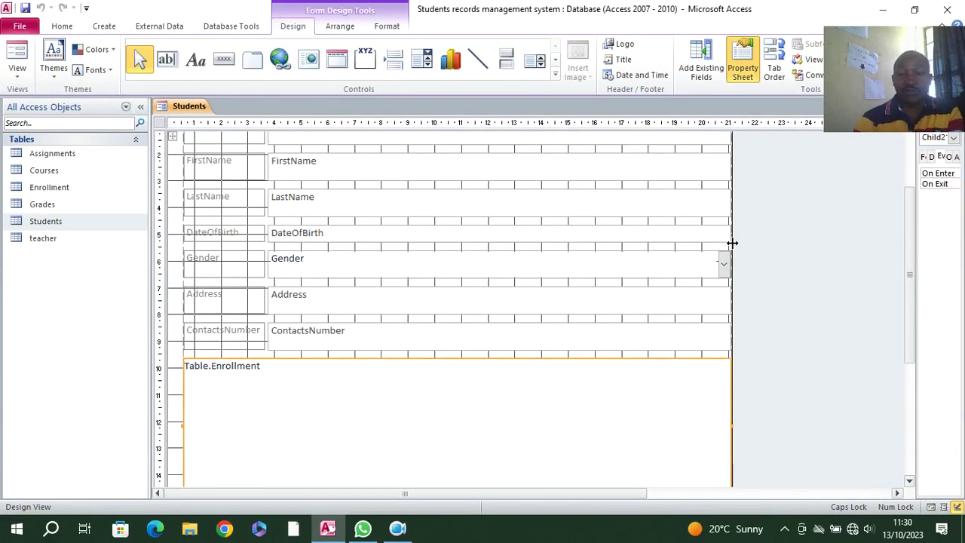
left_click_drag(731, 219, 776, 222)
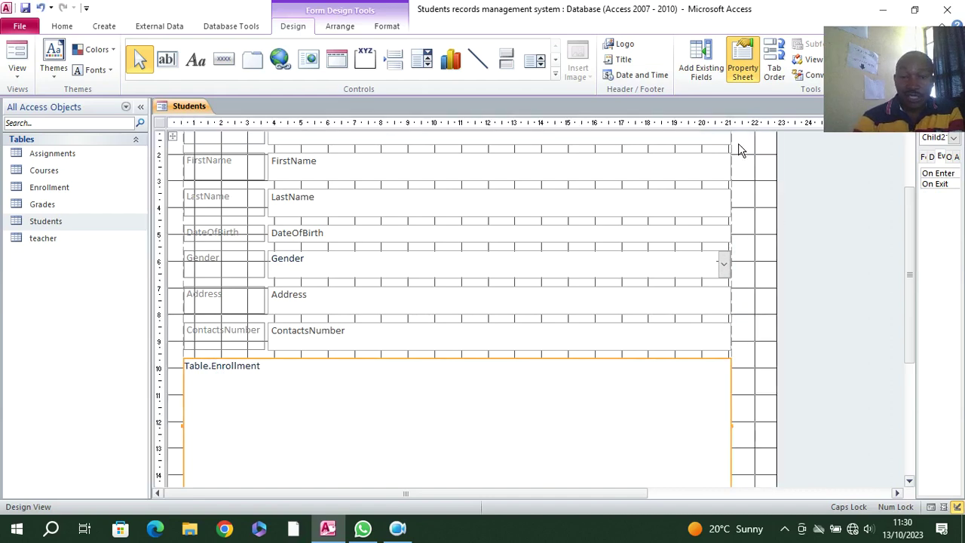
scroll(738, 150, "up", 1)
left_click_drag(741, 160, 505, 317)
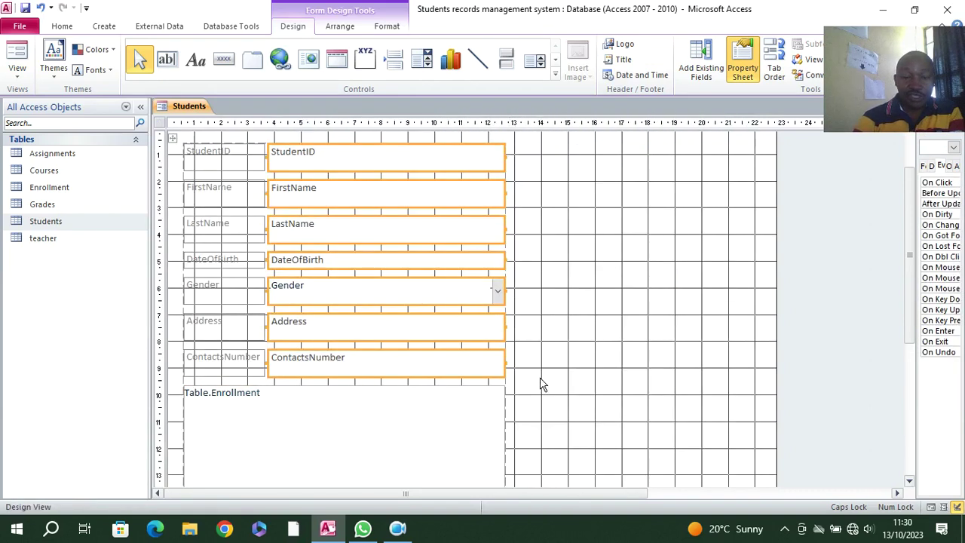
- Delete the Table.Enrollment subform from the Students form
left_click(505, 405)
left_click_drag(504, 452, 558, 461)
scroll(282, 401, "down", 3)
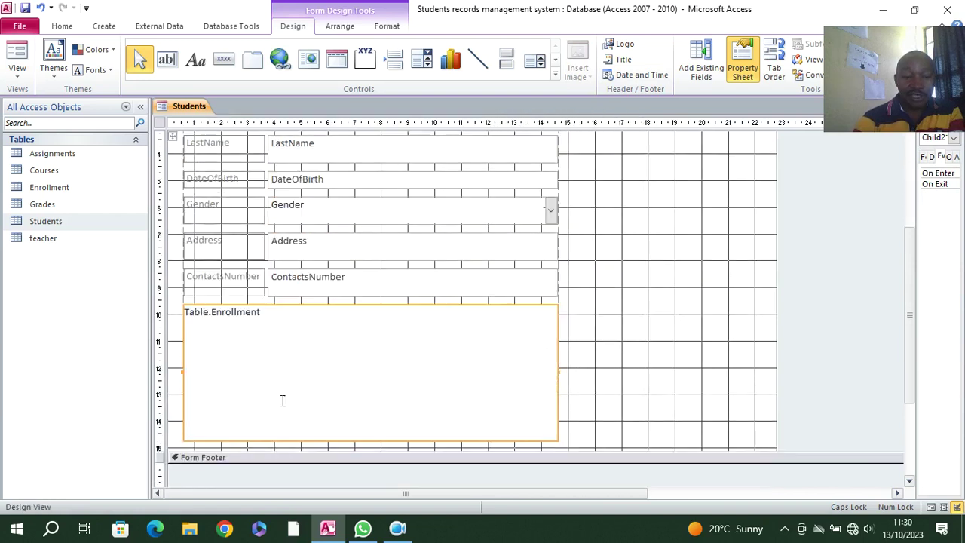
left_click(192, 305)
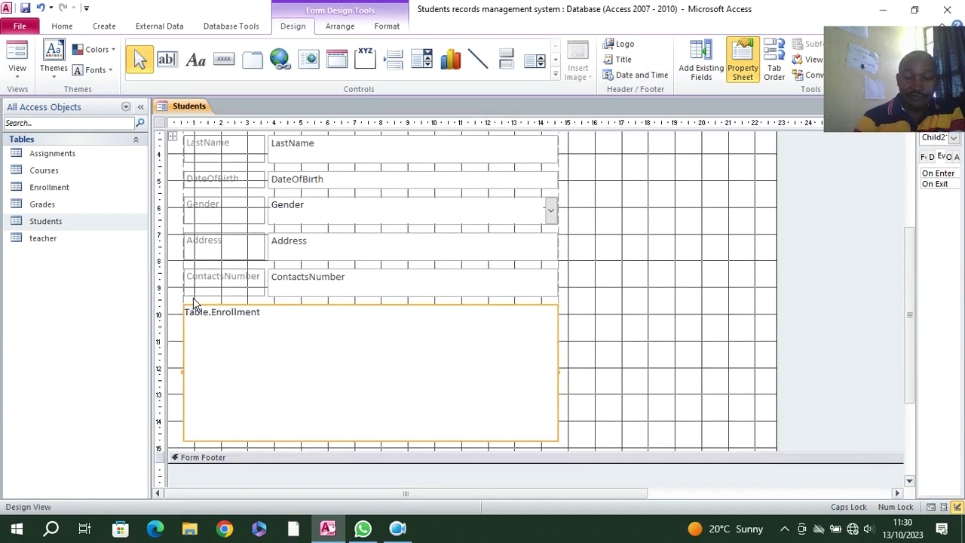
left_click(203, 303)
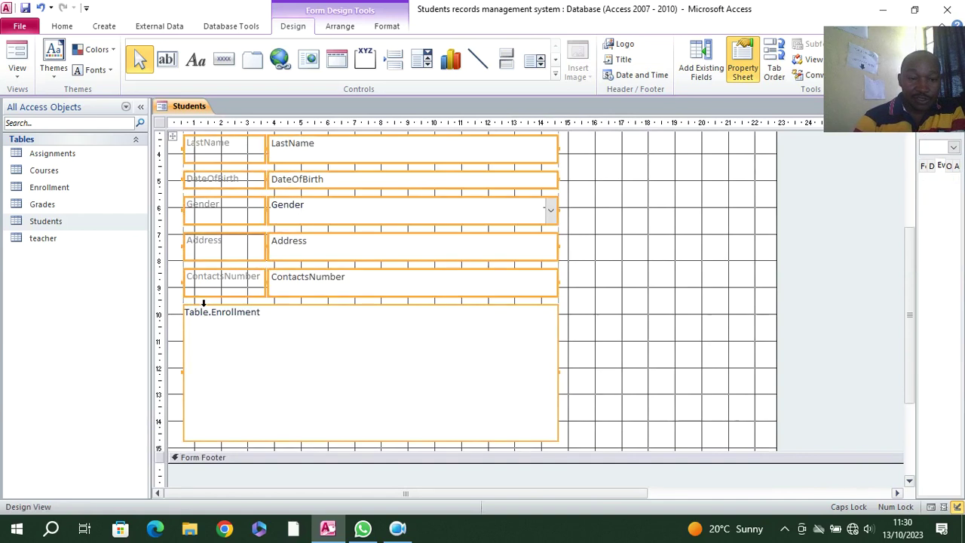
left_click(573, 313)
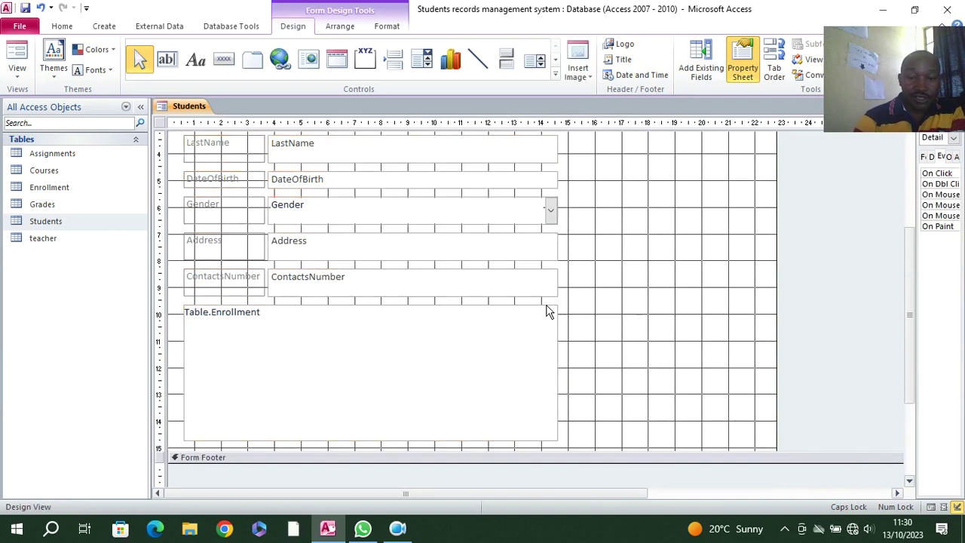
left_click(547, 309)
key("Delete")
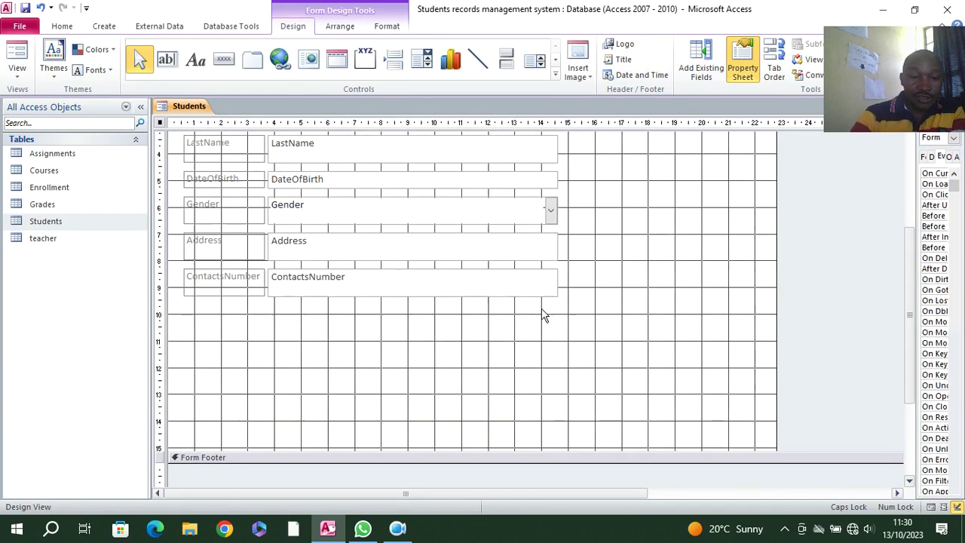
- Scroll back to the top and select all seven field labels together
scroll(470, 320, "up", 3)
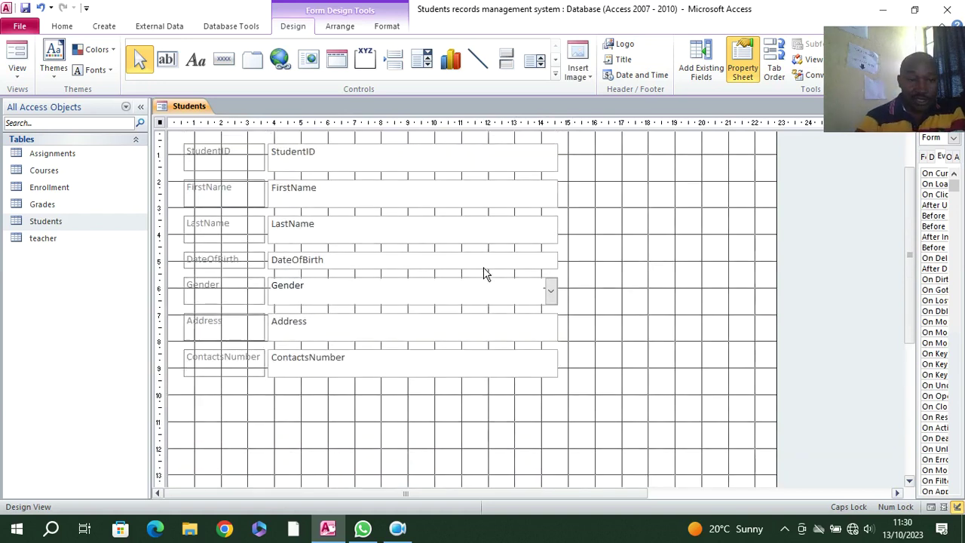
scroll(234, 169, "up", 2)
left_click_drag(217, 196, 239, 447)
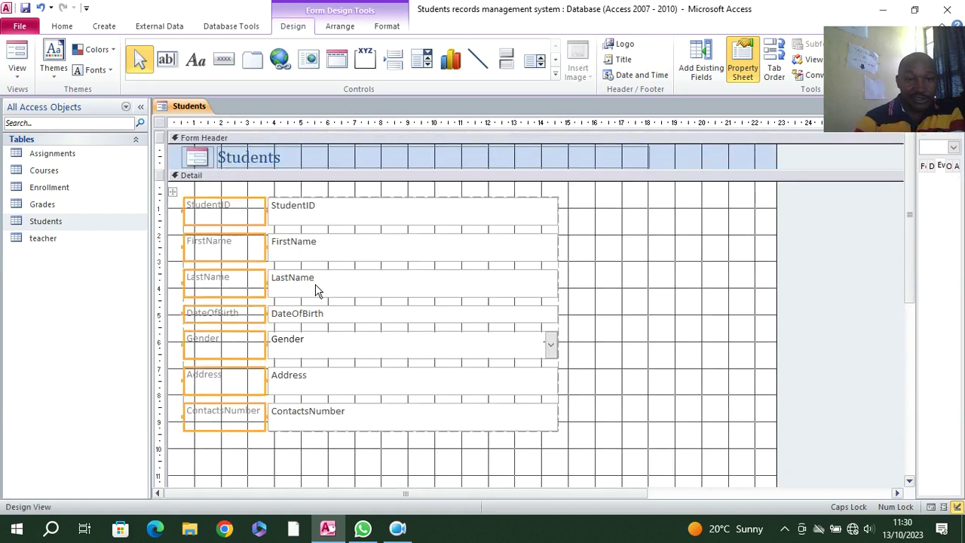
- Make the field labels black, bold and right-aligned
left_click(384, 27)
left_click(166, 70)
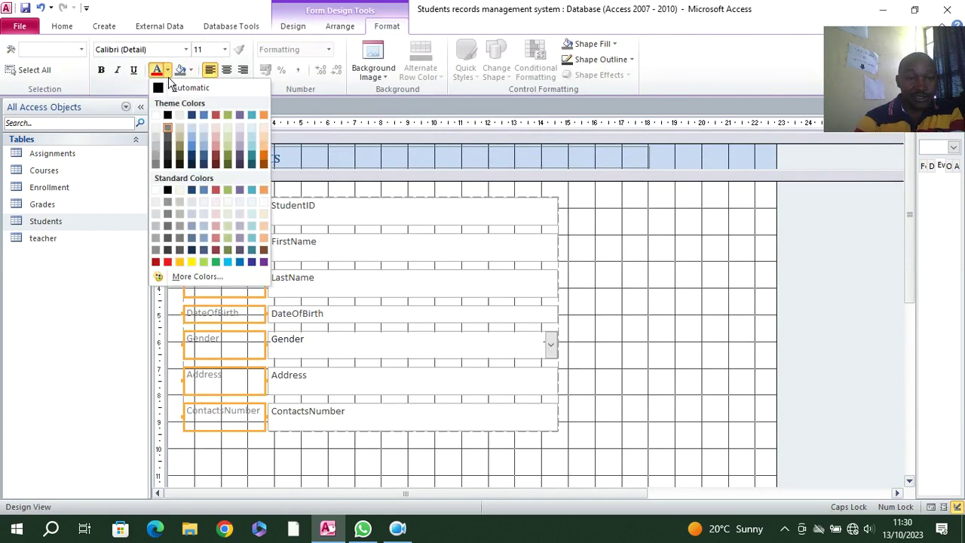
left_click(167, 115)
left_click(101, 70)
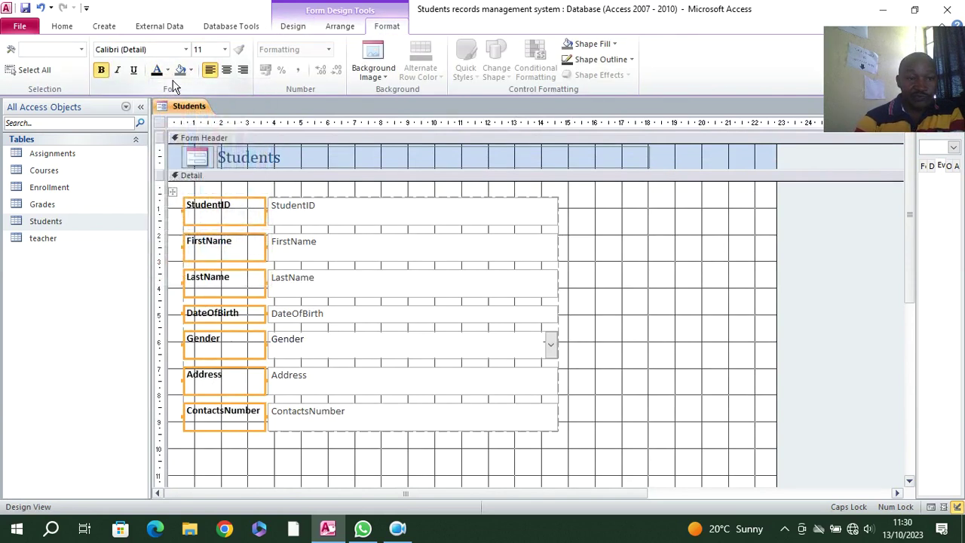
left_click(242, 72)
- Make all seven text boxes bold at 12 pt font size
left_click_drag(570, 198, 460, 426)
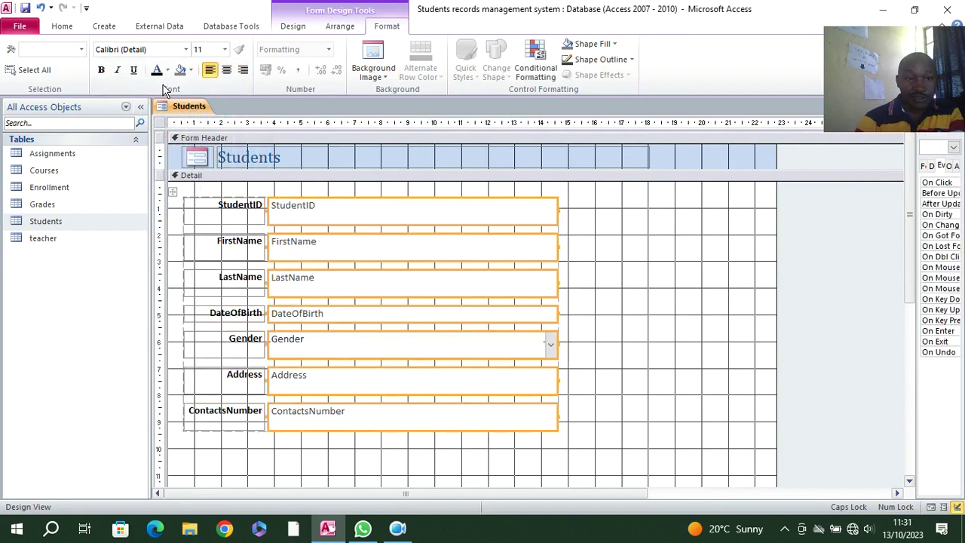
left_click(224, 50)
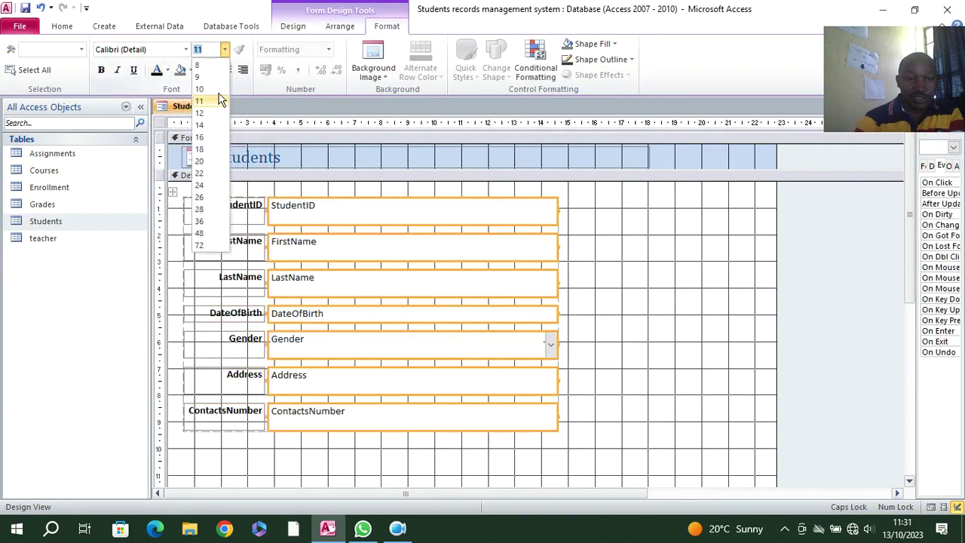
left_click(215, 112)
left_click(100, 70)
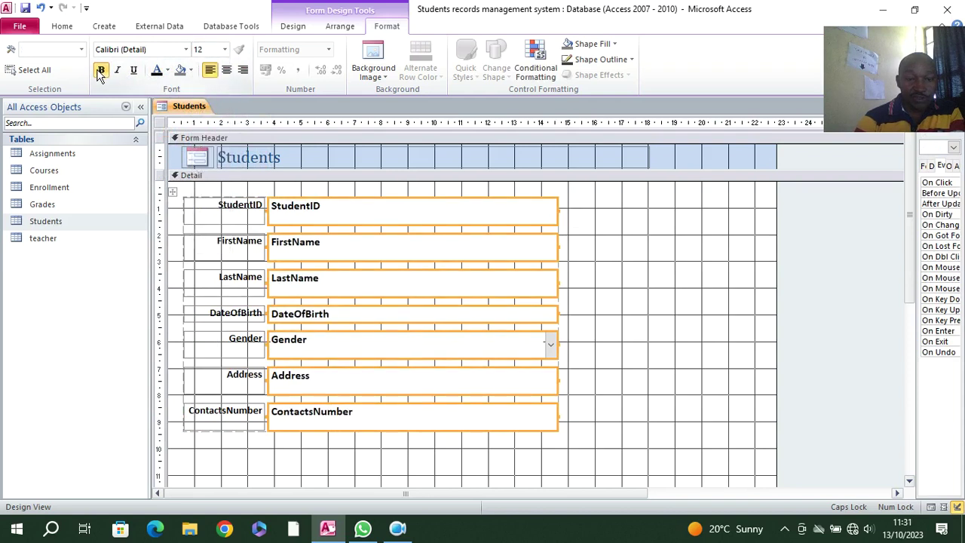
left_click(608, 264)
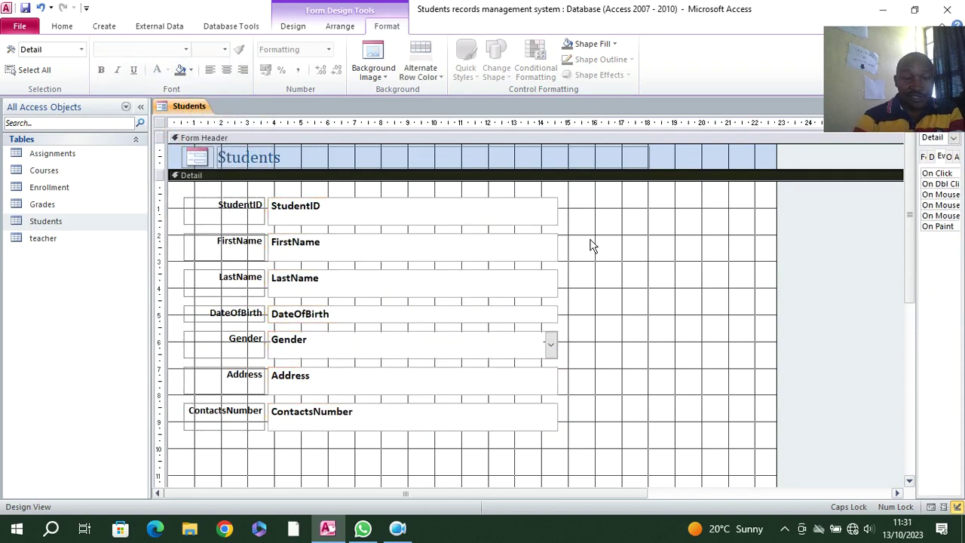
- Shift the labels and text boxes left, then shrink the Detail section's height and width
left_click_drag(558, 194, 224, 402)
scroll(558, 395, "down", 3)
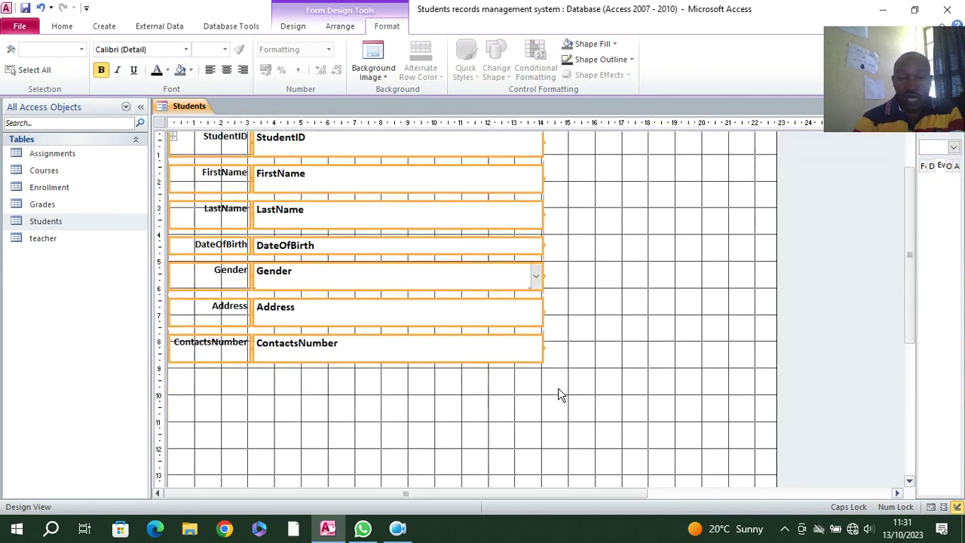
left_click_drag(616, 424, 547, 343)
left_click_drag(776, 256, 651, 260)
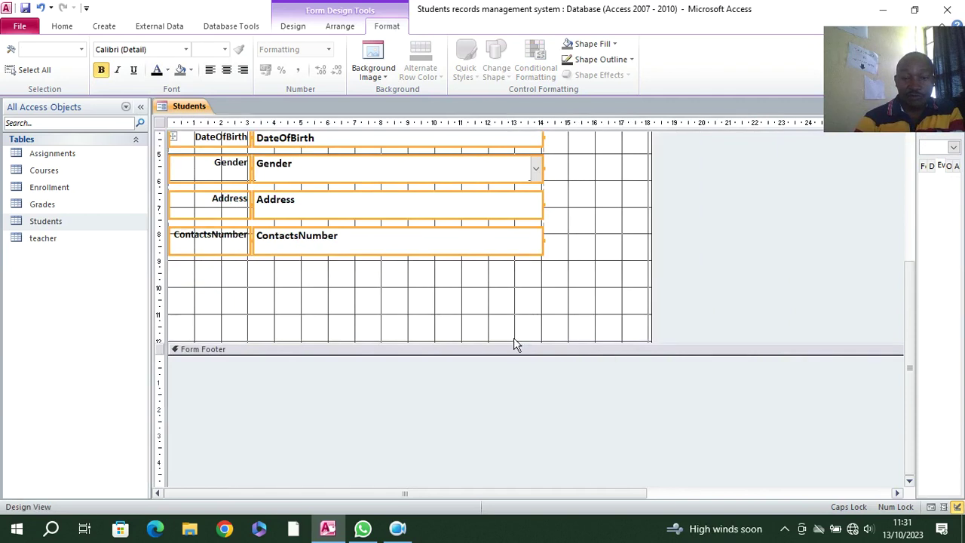
left_click_drag(509, 342, 495, 326)
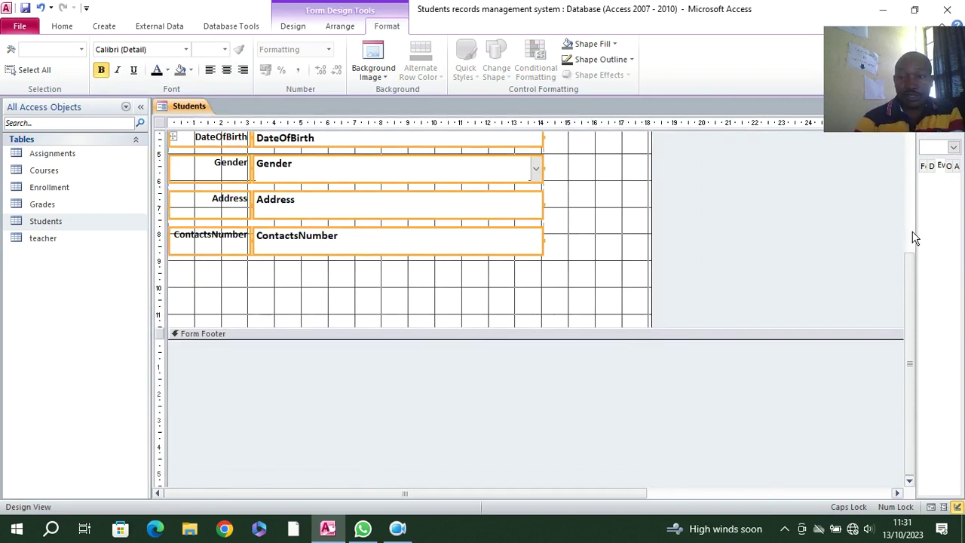
left_click_drag(915, 231, 708, 238)
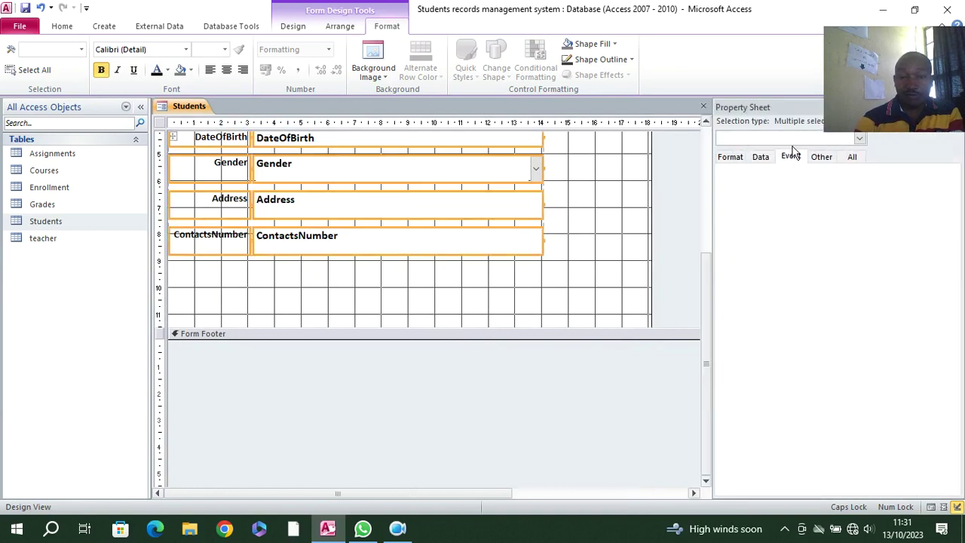
- Set the form's Pop Up and Modal properties to Yes
scroll(394, 188, "up", 5)
left_click(160, 141)
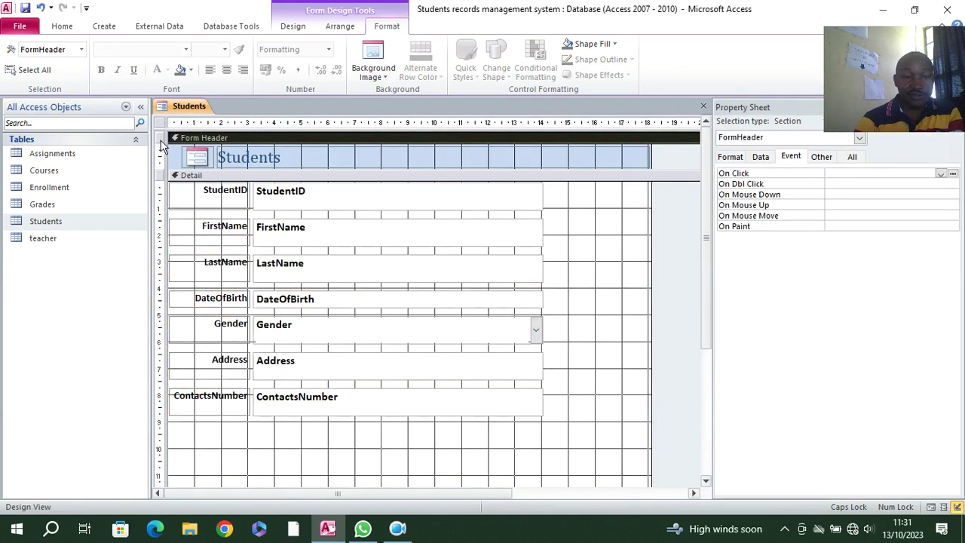
left_click(159, 126)
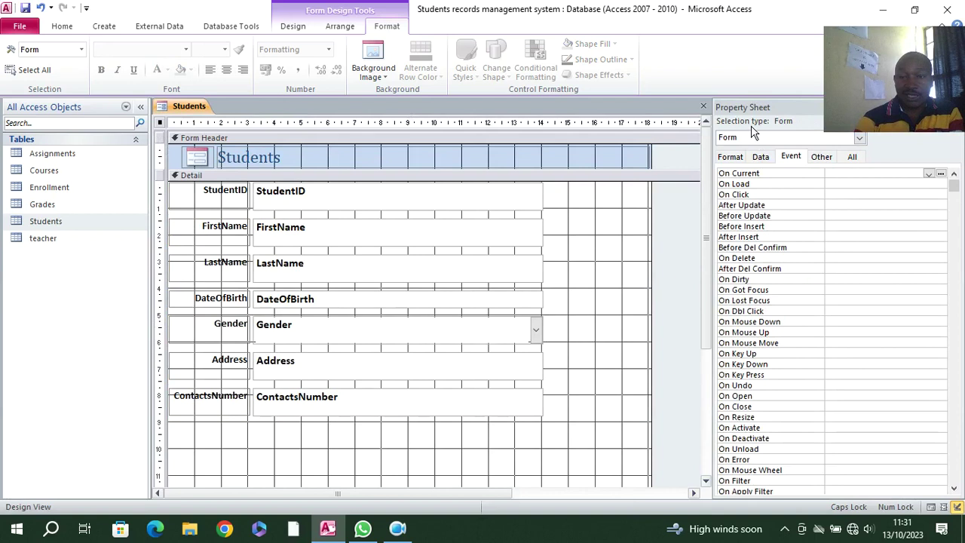
left_click(851, 158)
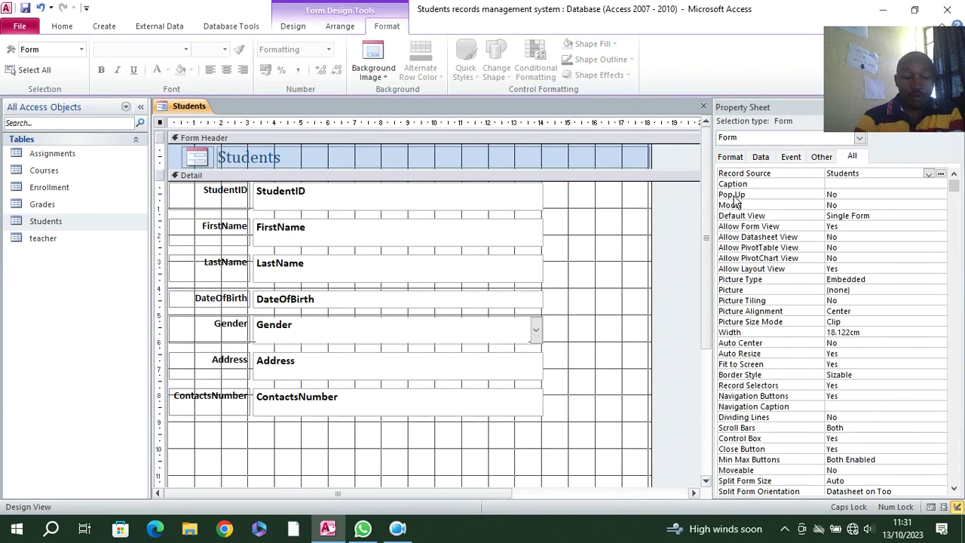
double_click(857, 194)
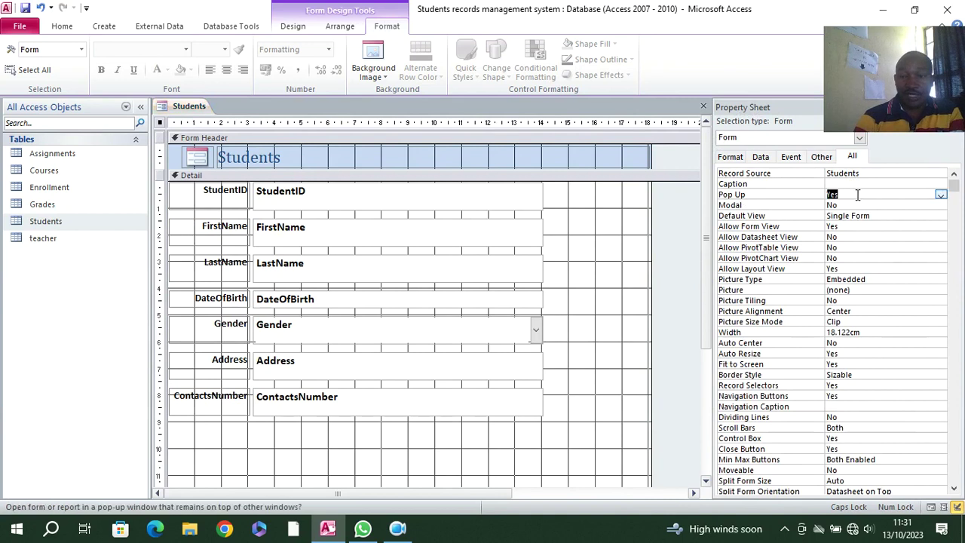
double_click(859, 206)
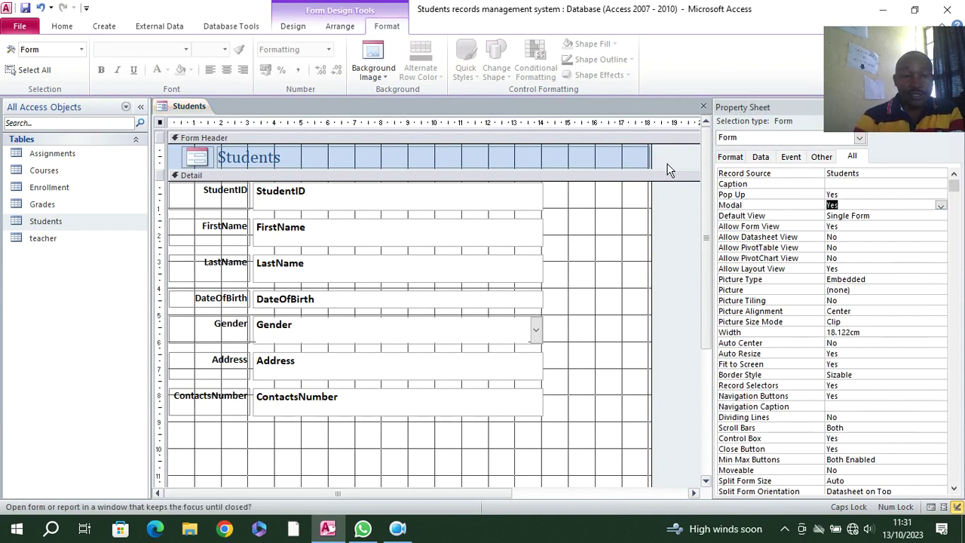
- Save the form as 'Students' and open it in Form View
left_click(25, 8)
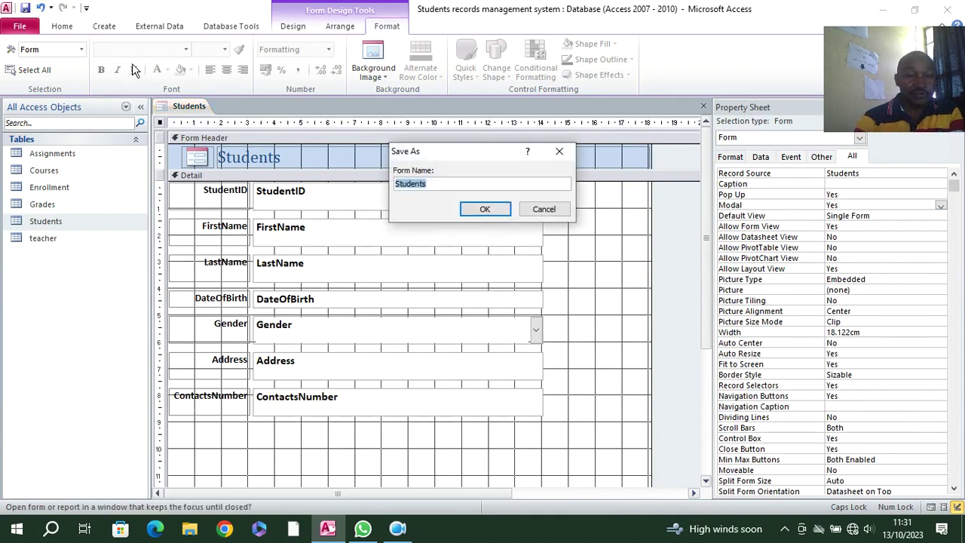
left_click(469, 215)
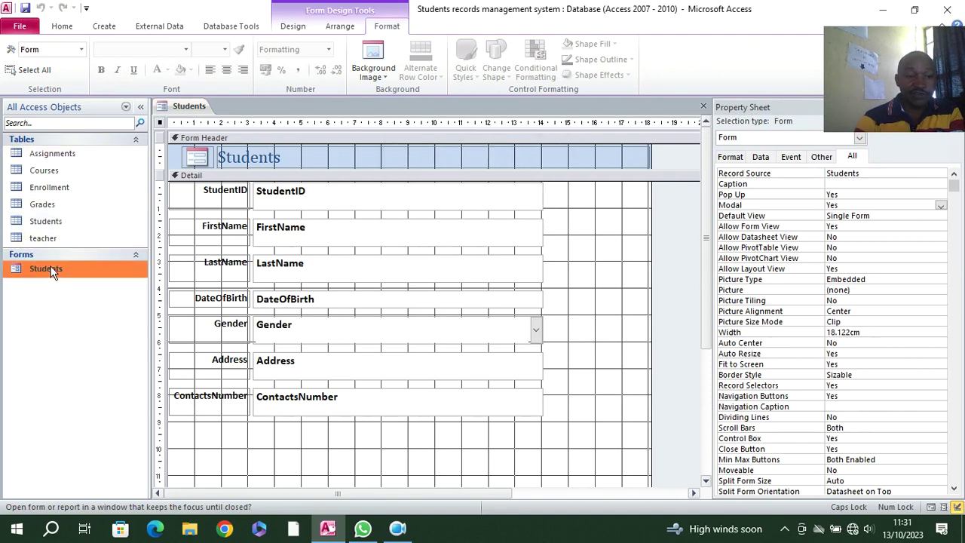
double_click(47, 270)
left_click_drag(315, 135, 321, 89)
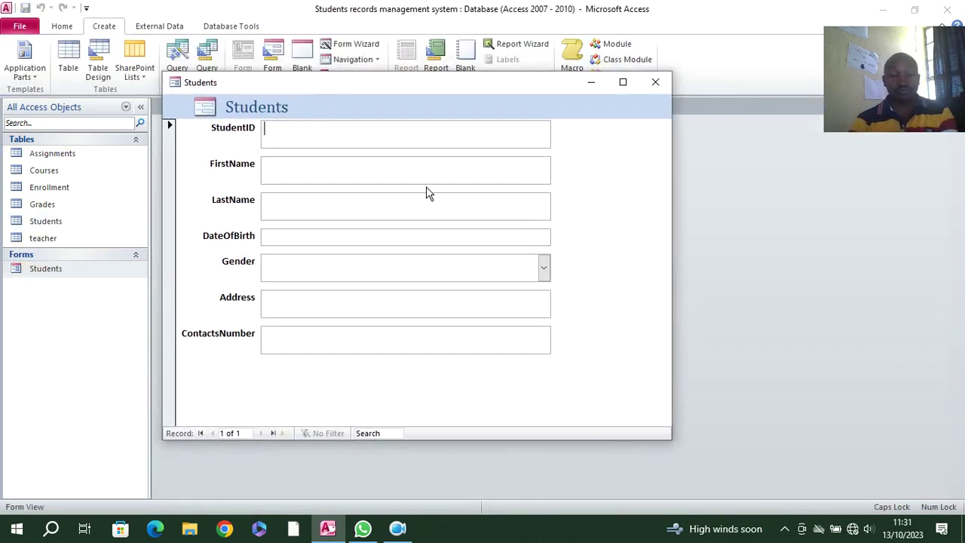
- Return to Design view and give the Detail section a gold background
left_click(543, 268)
left_click(543, 268)
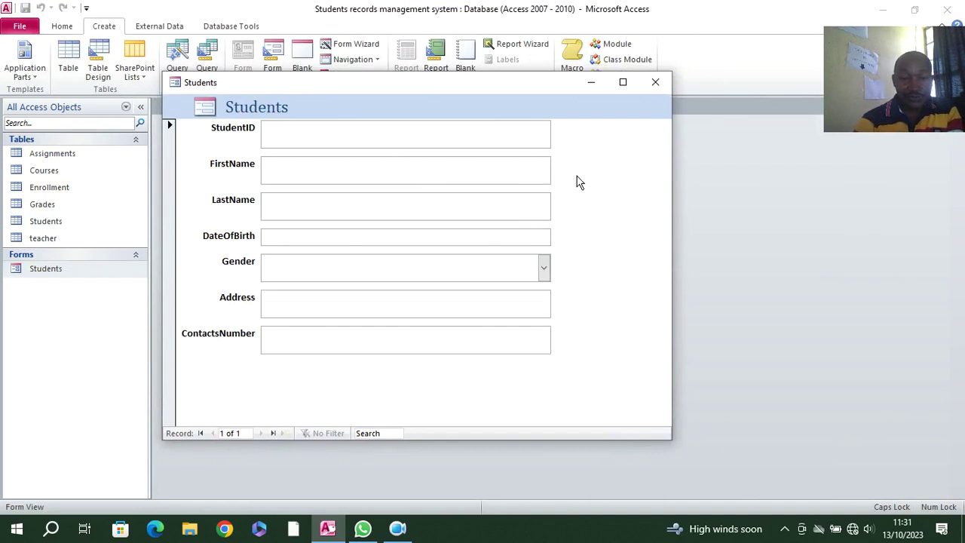
right_click(587, 145)
left_click(632, 186)
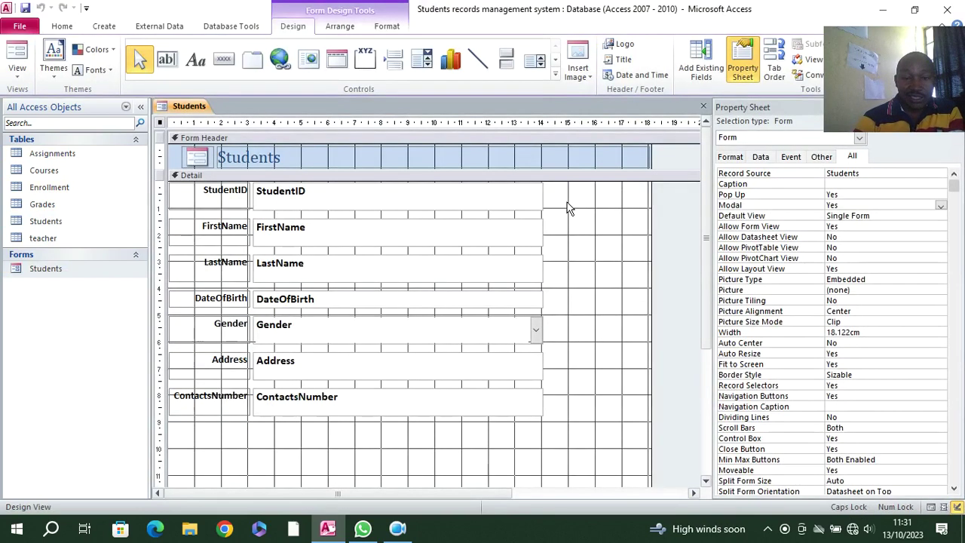
right_click(587, 212)
mouse_move(641, 265)
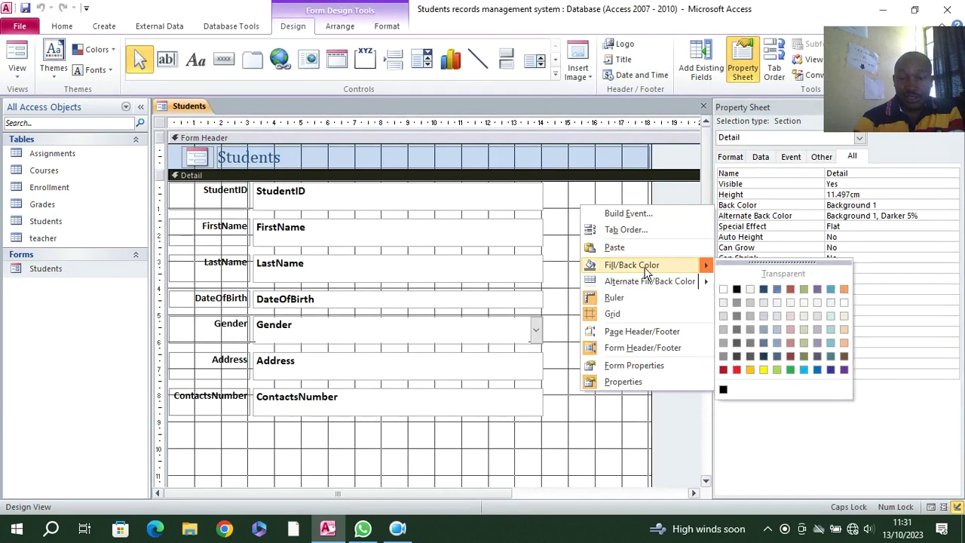
left_click(755, 370)
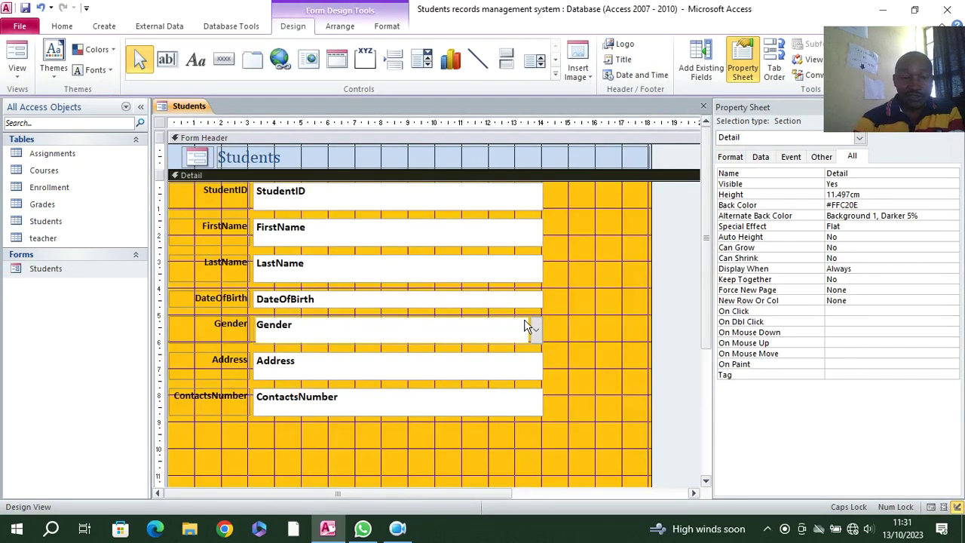
- Preview the gold form, return to Design view, then close it saving changes
left_click(9, 50)
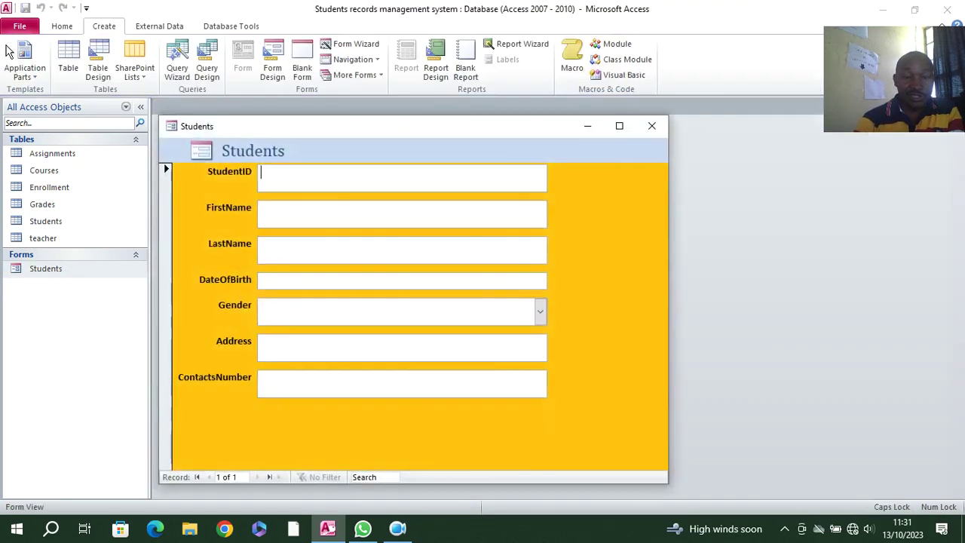
right_click(575, 190)
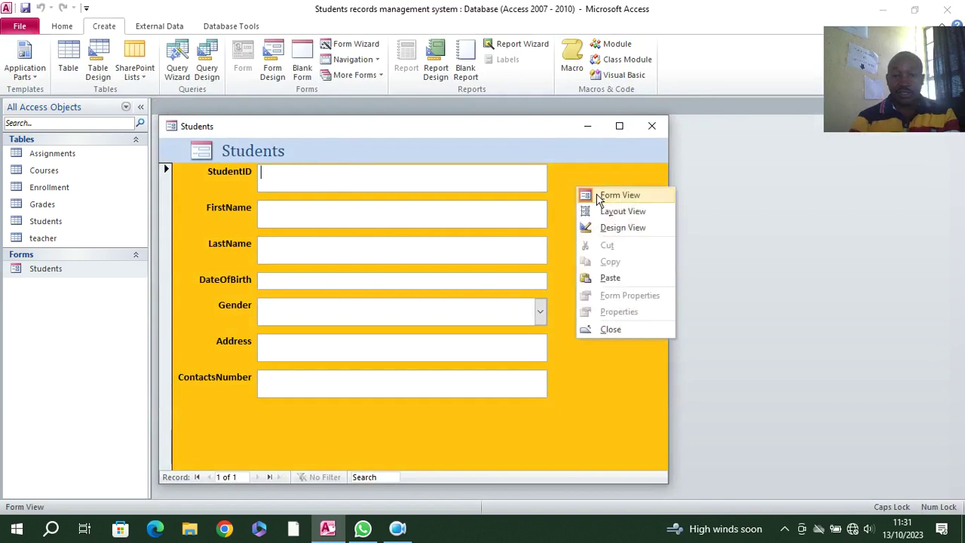
left_click(623, 228)
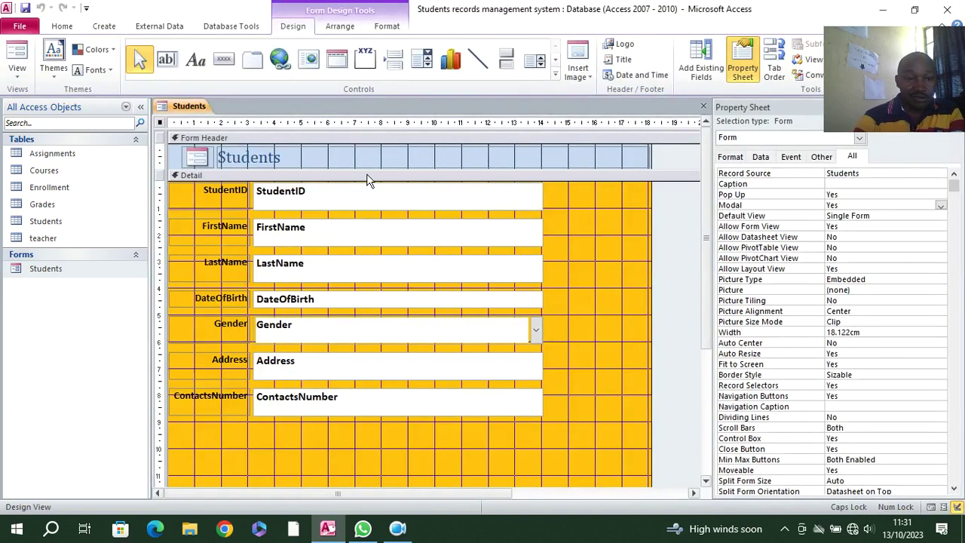
right_click(176, 110)
left_click(214, 151)
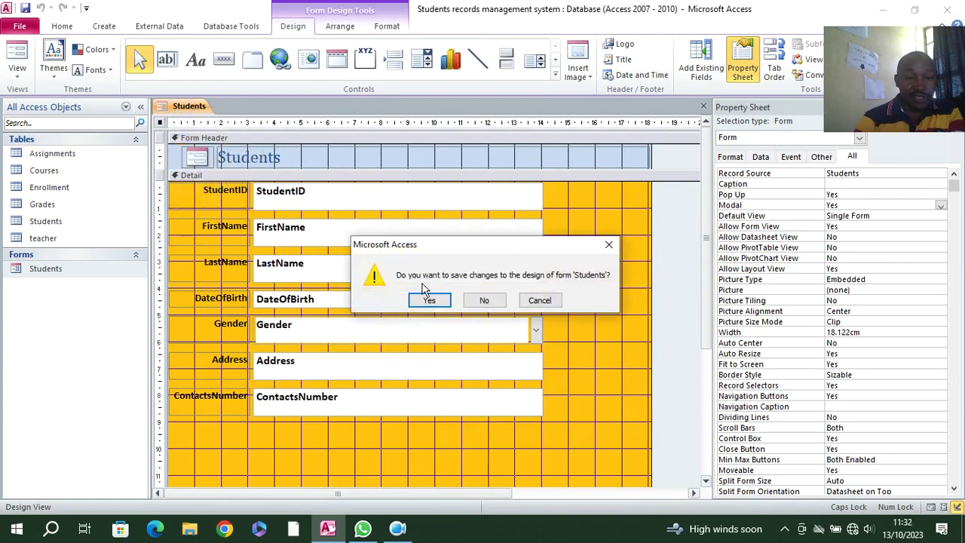
left_click(419, 300)
- In the Students table design, add a PHOTO field of type Attachment
right_click(52, 224)
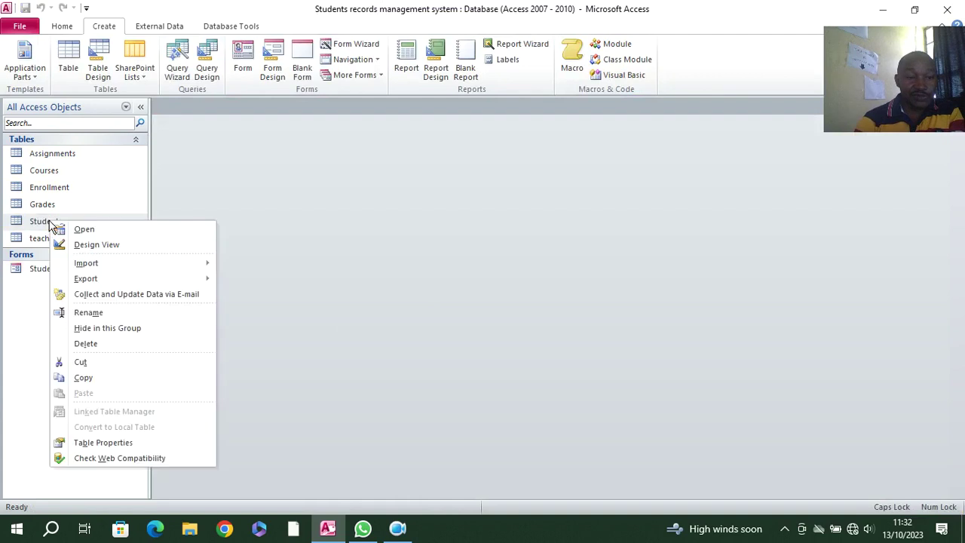
left_click(78, 243)
left_click(205, 229)
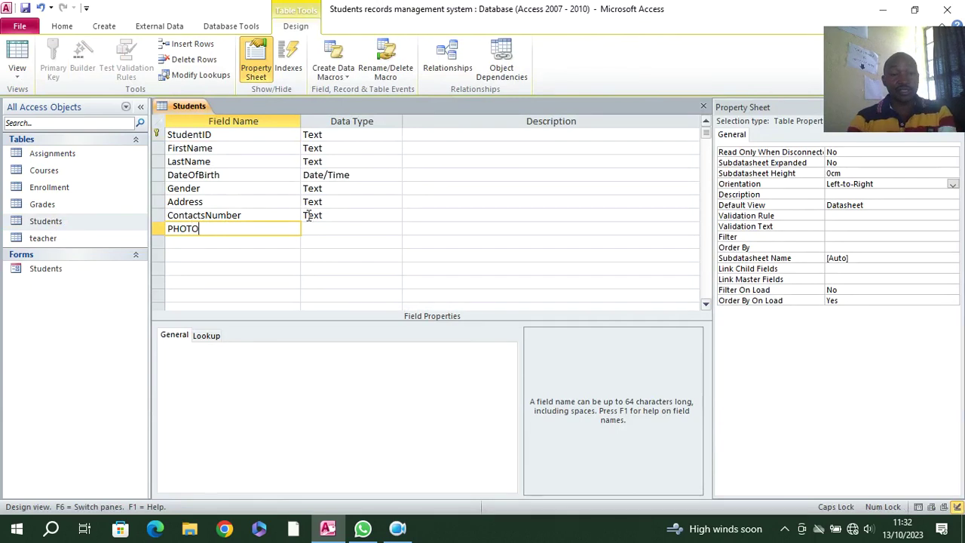
left_click(315, 227)
left_click(394, 228)
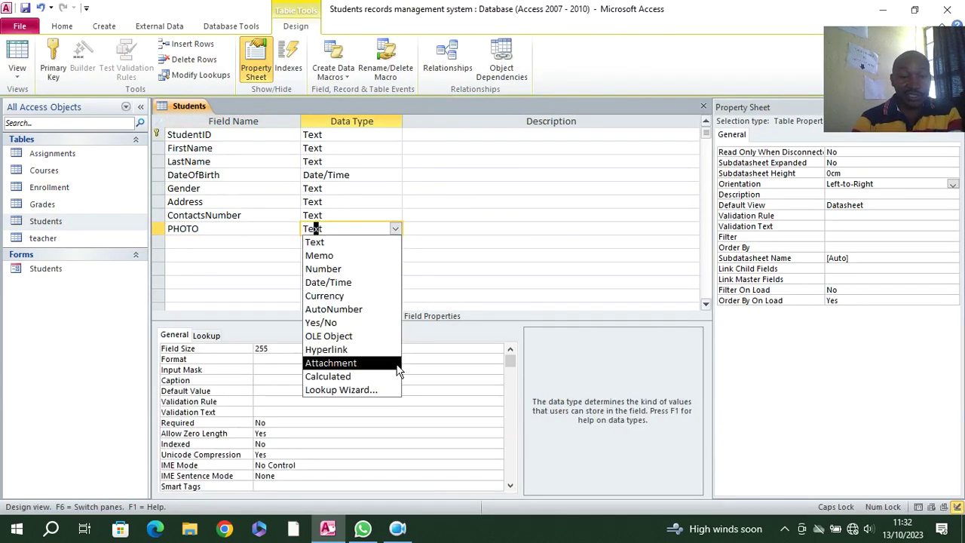
left_click(362, 367)
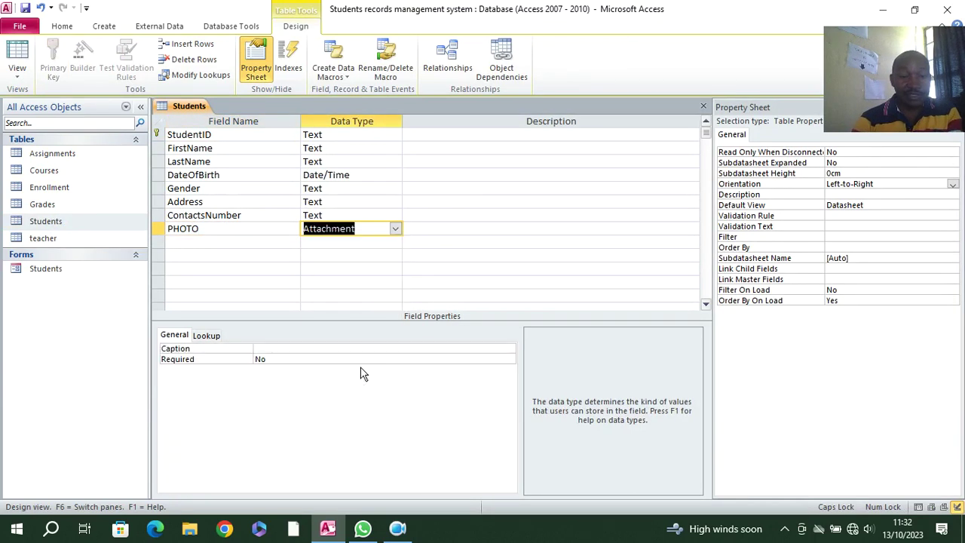
- Save the table, close all objects, and open the Students form in Design View
left_click(24, 7)
right_click(169, 111)
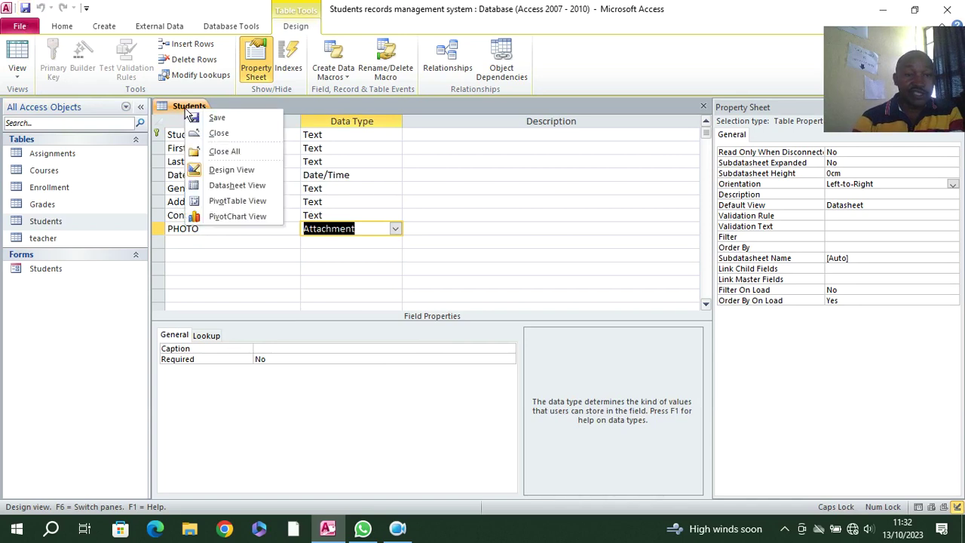
left_click(221, 151)
right_click(74, 269)
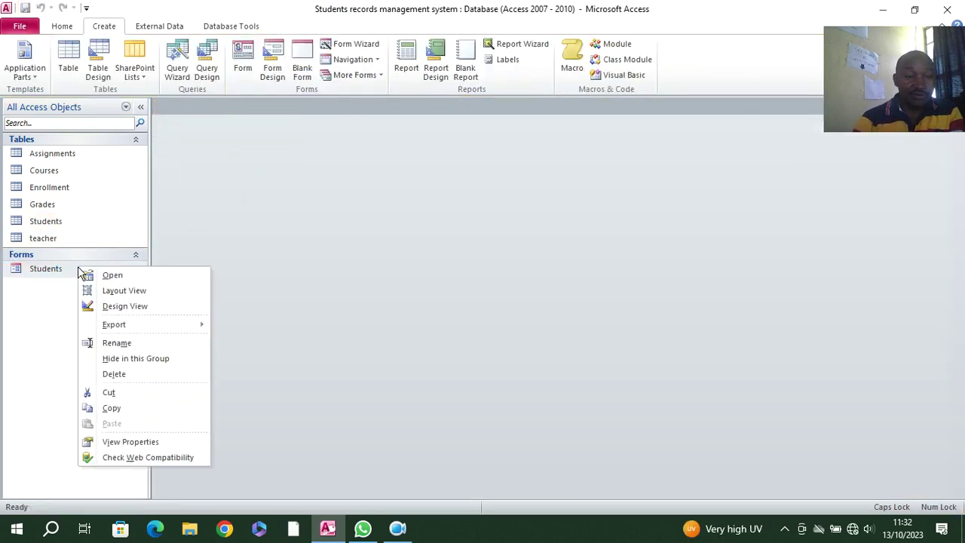
left_click(133, 304)
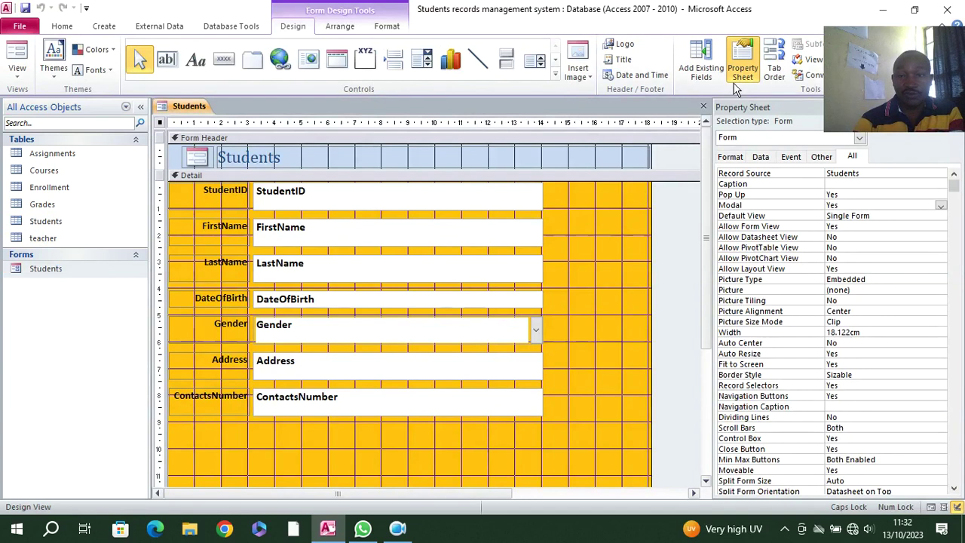
- Add the PHOTO field to the form without its label, beside the fields
left_click(705, 66)
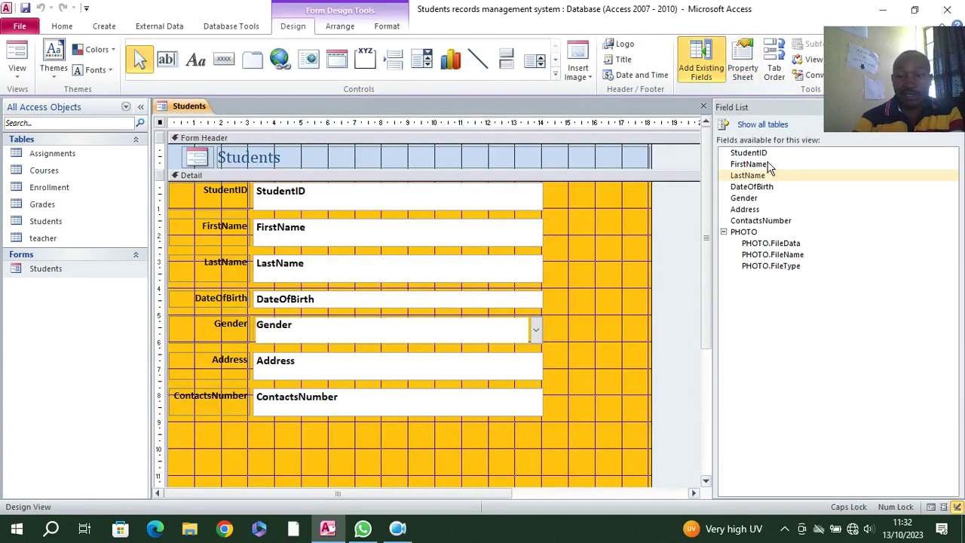
left_click(722, 233)
left_click_drag(743, 234, 596, 220)
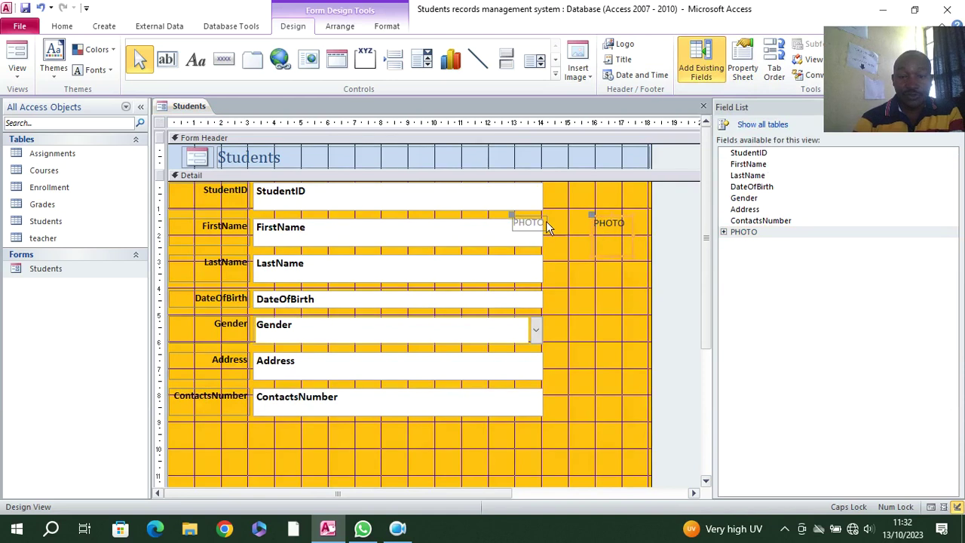
key("Delete")
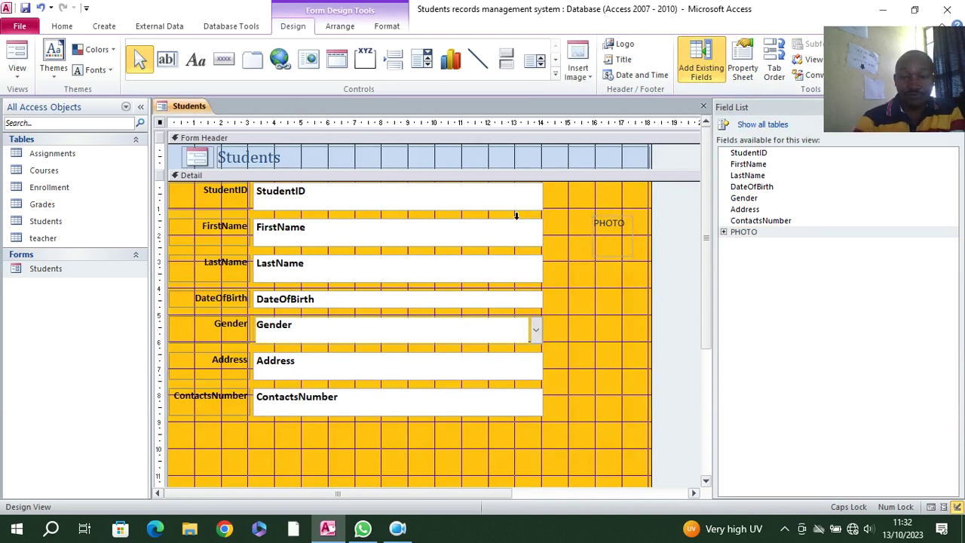
left_click_drag(618, 222, 573, 217)
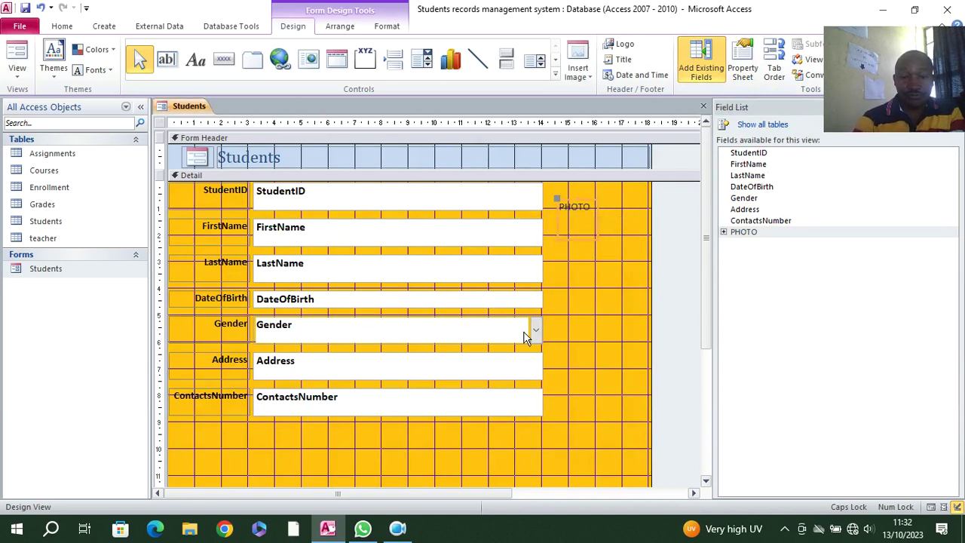
- Narrow the seven field boxes and enlarge the PHOTO box beside StudentID
left_click_drag(494, 417, 472, 188)
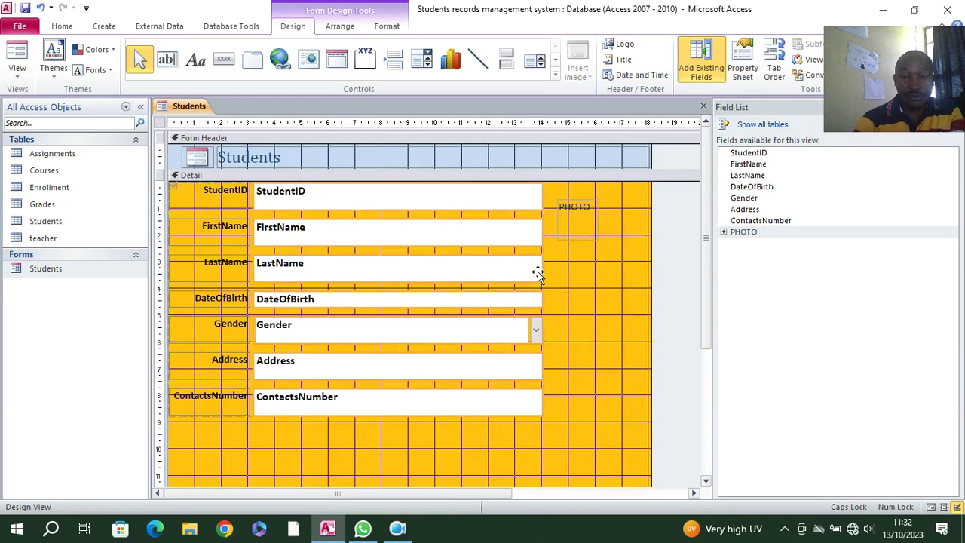
left_click_drag(542, 269, 480, 256)
left_click(571, 230)
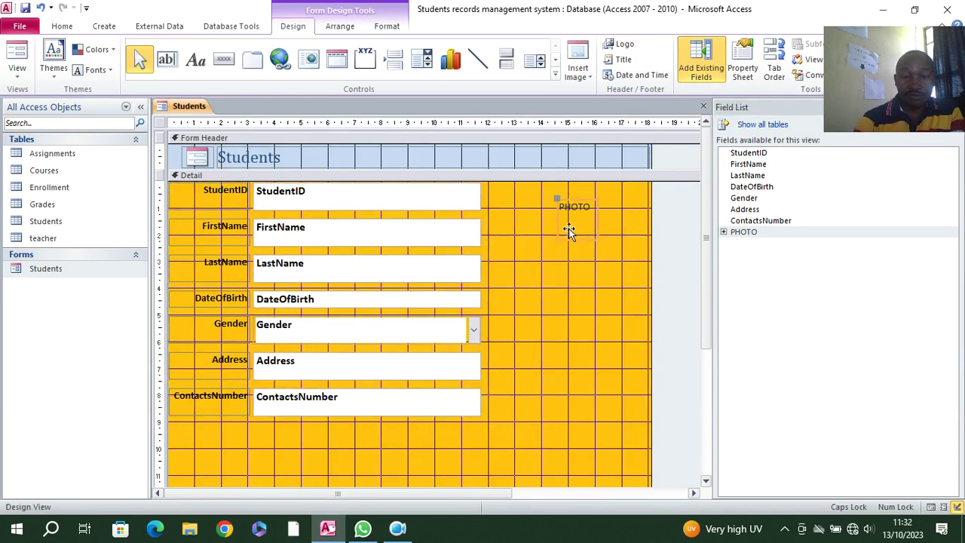
left_click_drag(556, 238, 495, 347)
left_click_drag(598, 202, 631, 204)
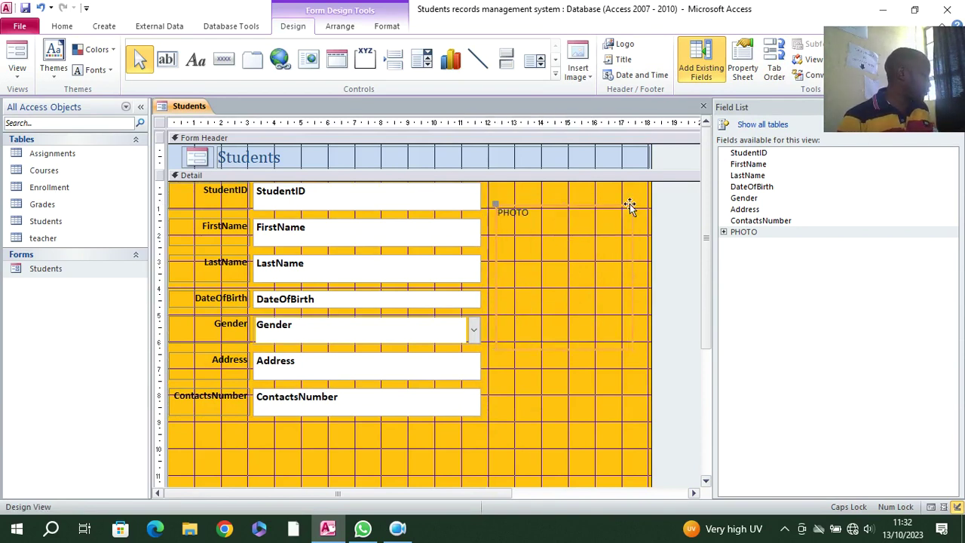
left_click_drag(552, 210, 542, 187)
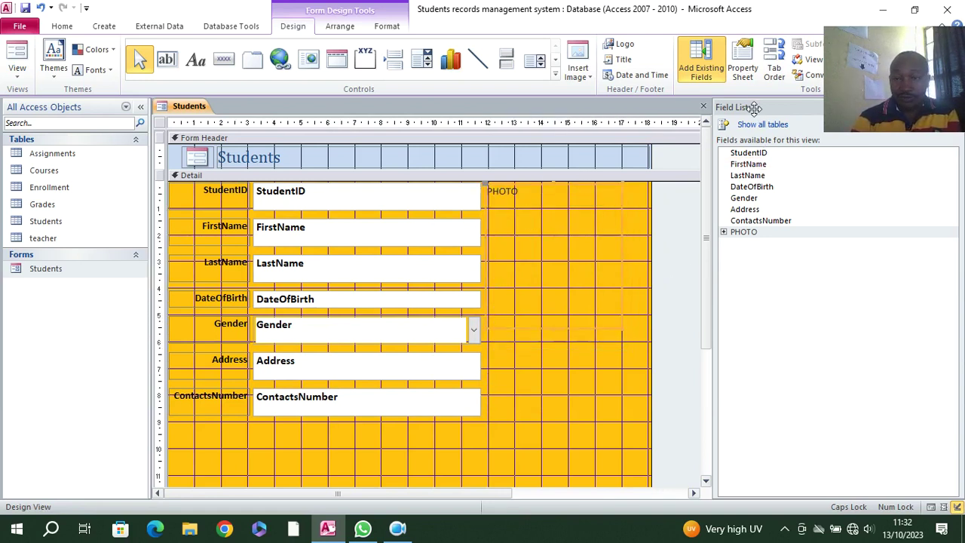
- Give the PHOTO box a Sunken special effect and preview the form
left_click(744, 68)
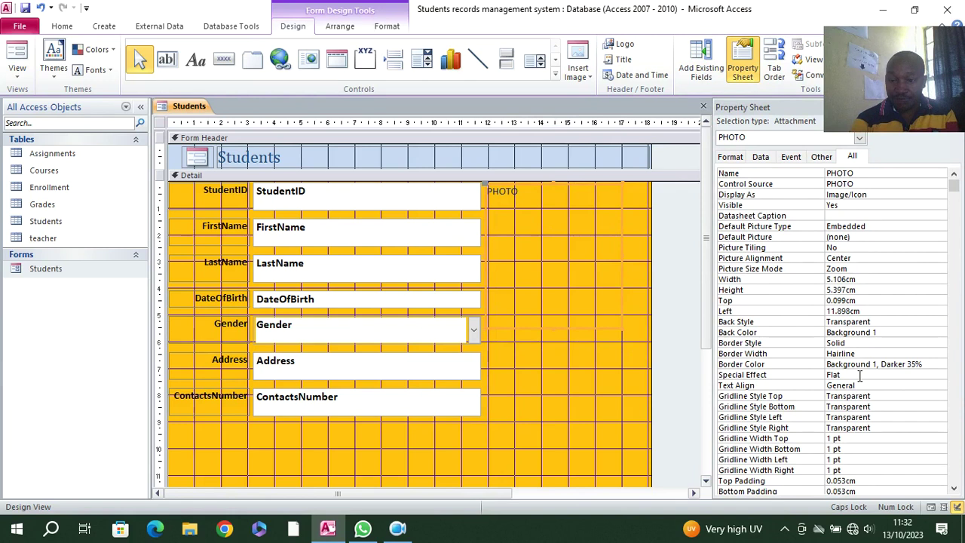
left_click(914, 376)
left_click(941, 374)
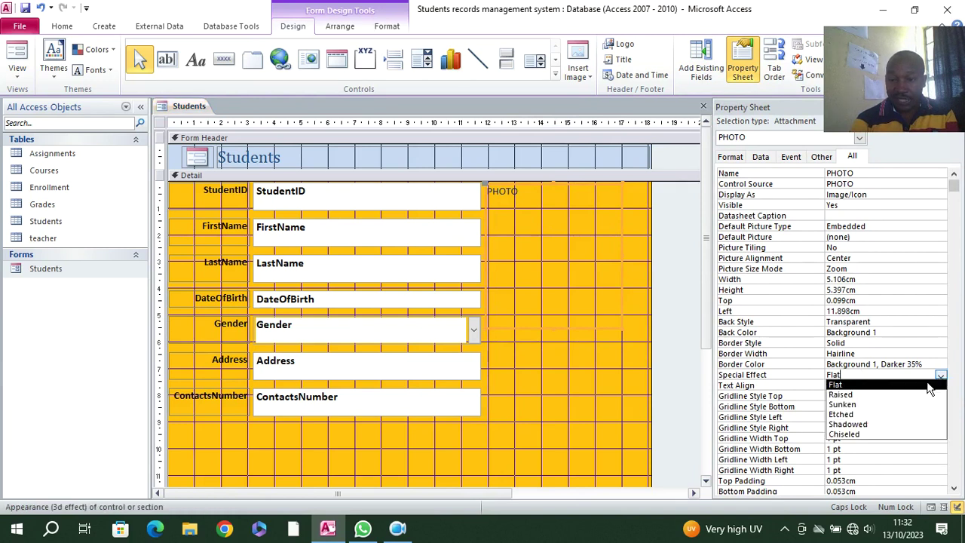
left_click(897, 407)
left_click(12, 55)
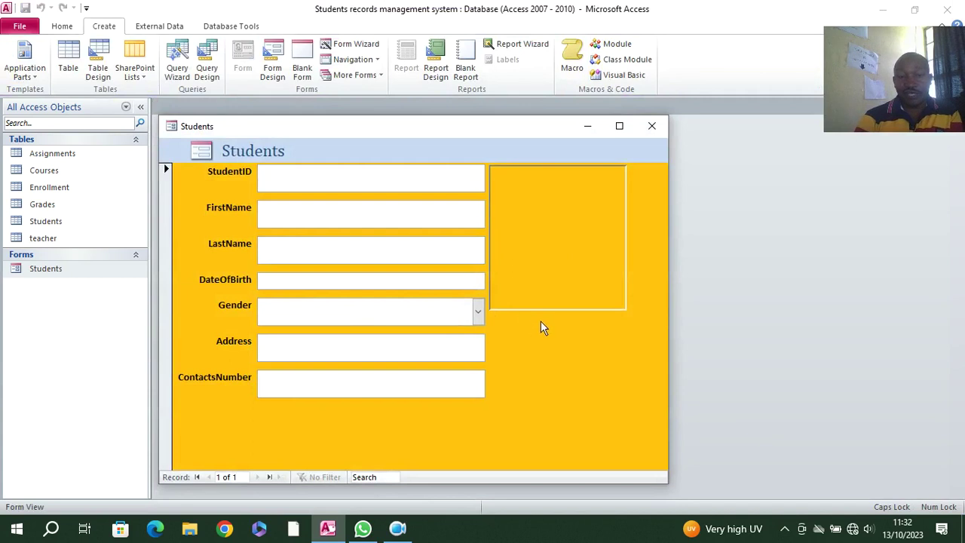
- Open the PHOTO box's attachments window, try Add..., then cancel both dialogs
left_click_drag(506, 134, 512, 68)
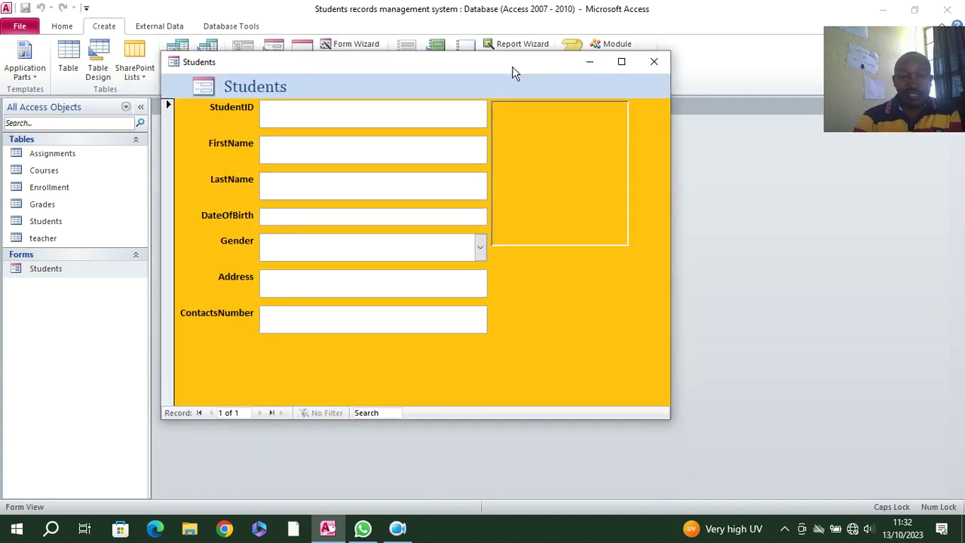
double_click(532, 155)
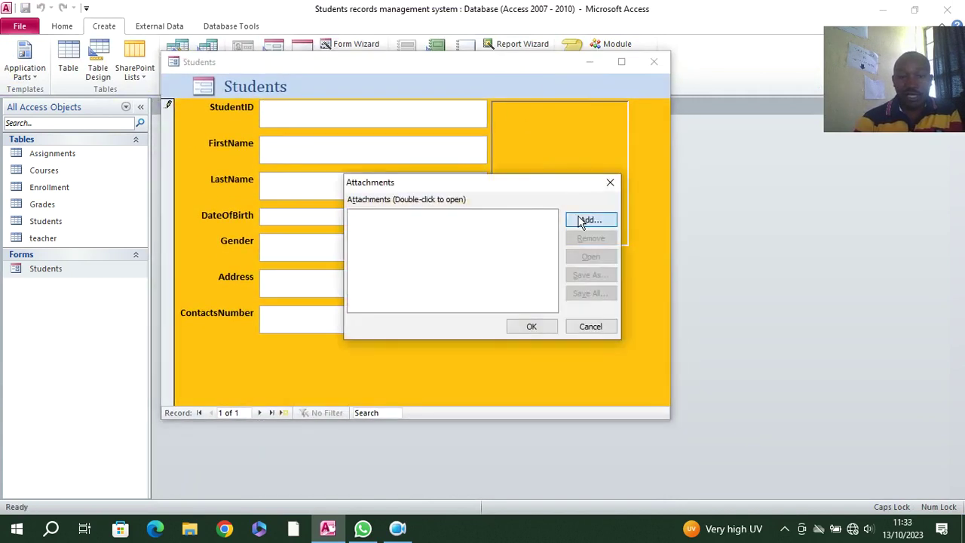
left_click(581, 220)
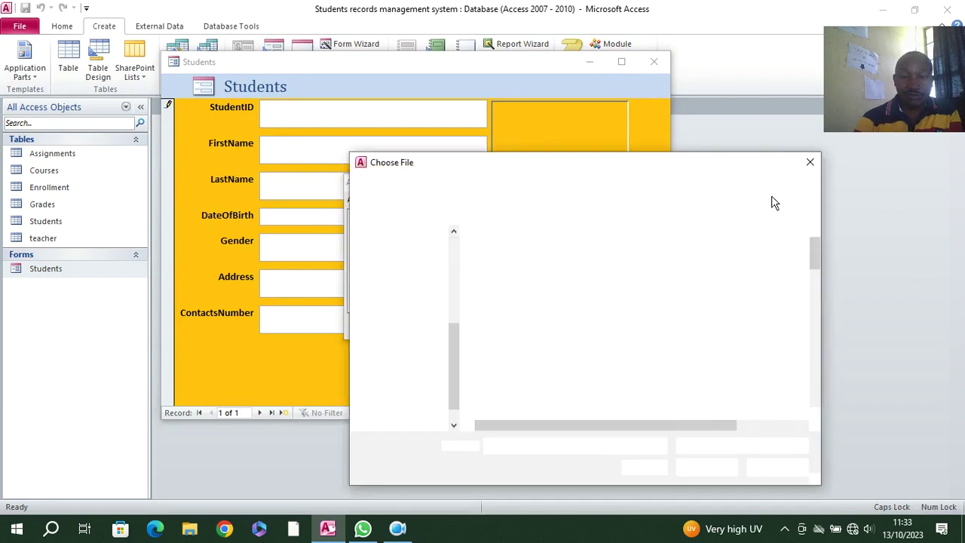
left_click(808, 164)
left_click(608, 184)
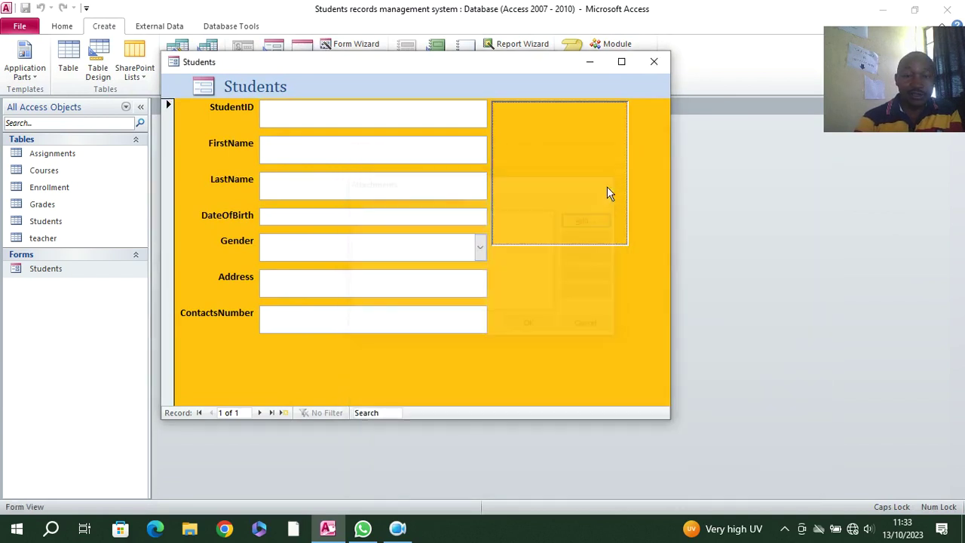
- Switch the Students form back to Design View
right_click(197, 233)
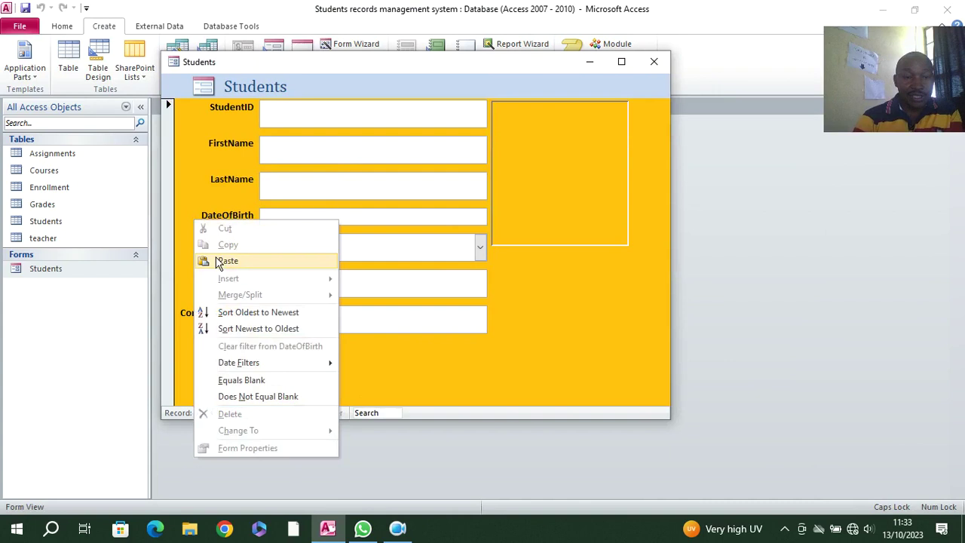
left_click(202, 111)
right_click(175, 86)
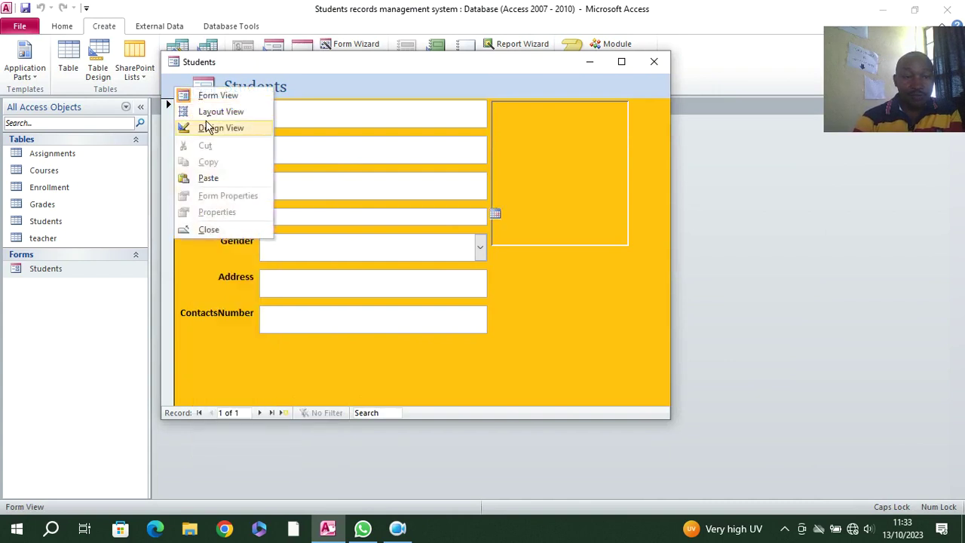
left_click(218, 125)
scroll(495, 318, "down", 3)
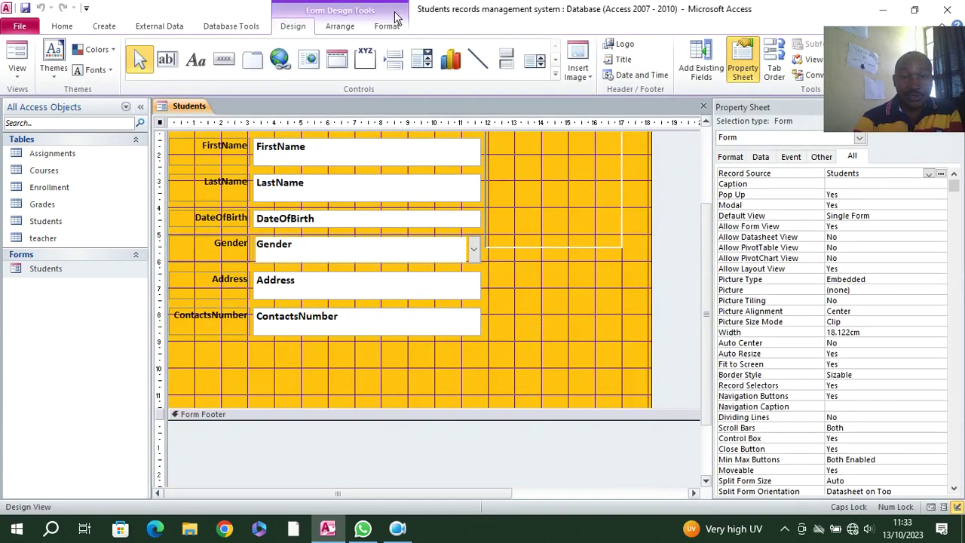
- Draw a rectangle across the bottom of the Detail area with a Sunken effect
left_click(555, 75)
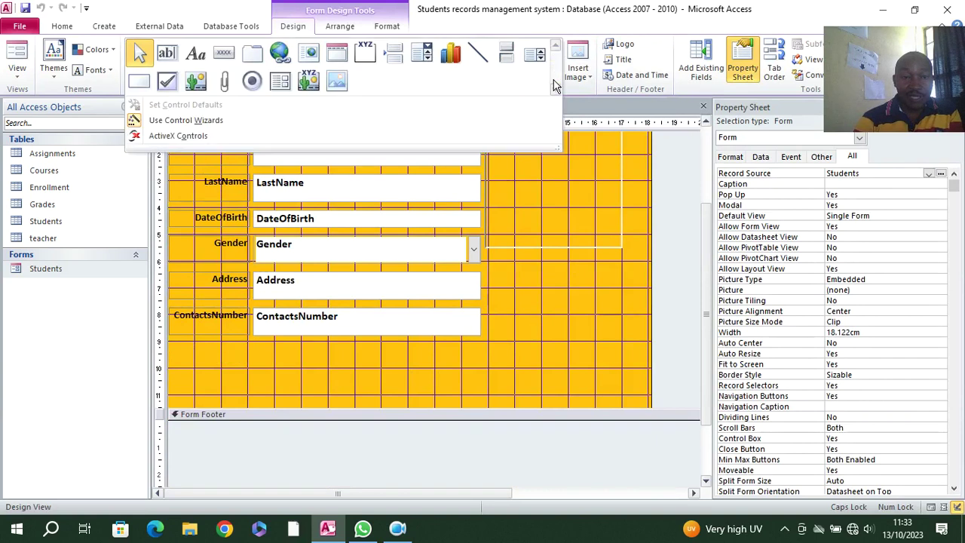
left_click(138, 79)
mouse_move(246, 345)
left_mouse_down()
mouse_move(345, 381)
mouse_move(575, 413)
mouse_move(630, 408)
left_mouse_up()
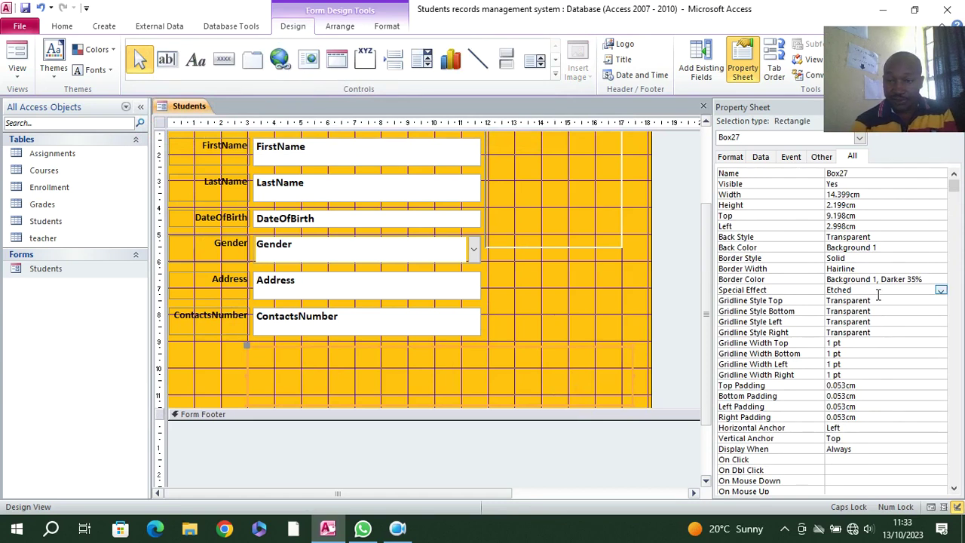
left_click(940, 290)
left_click(895, 321)
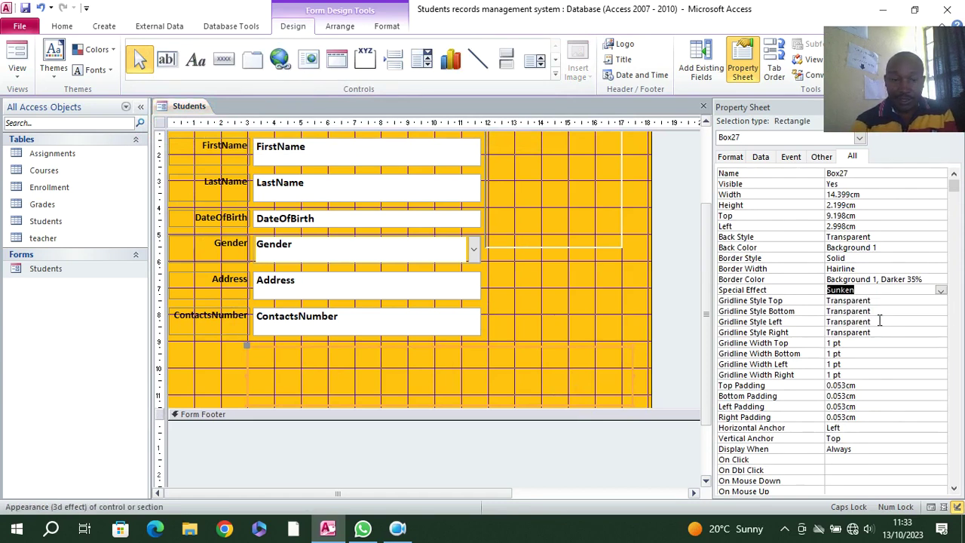
- Preview the form with the sunken rectangle in Form View
left_click(601, 375)
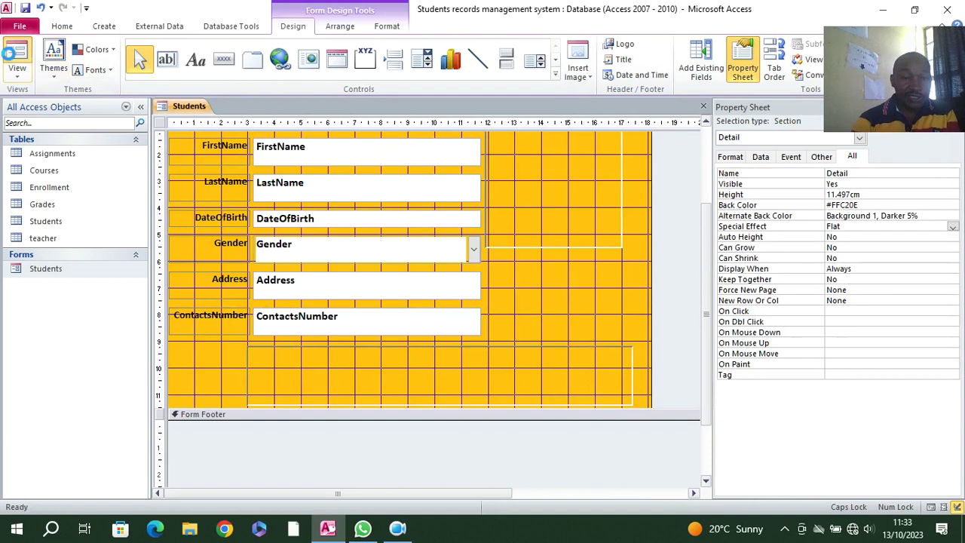
left_click(11, 59)
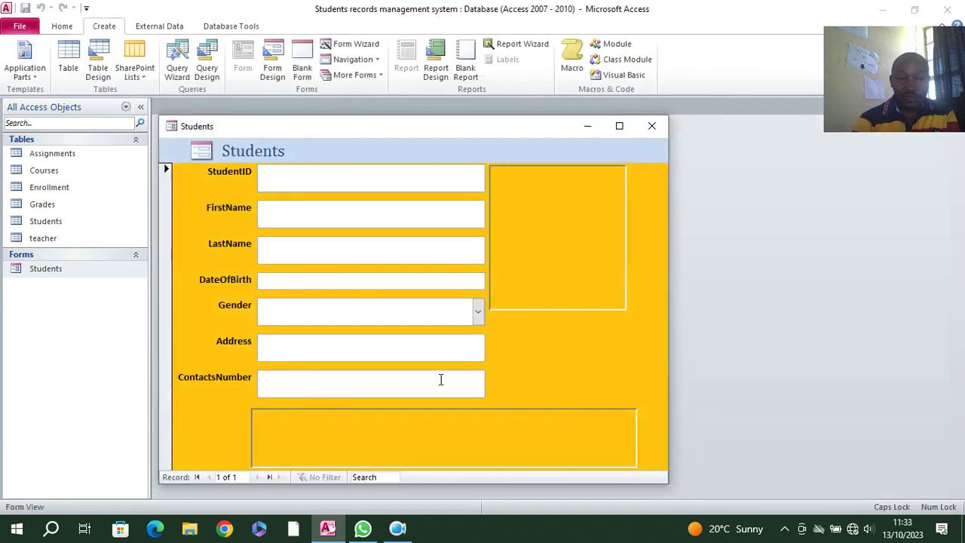
right_click(190, 192)
- Back in Design view, add a Next Record button inside the sunken box
left_click(235, 232)
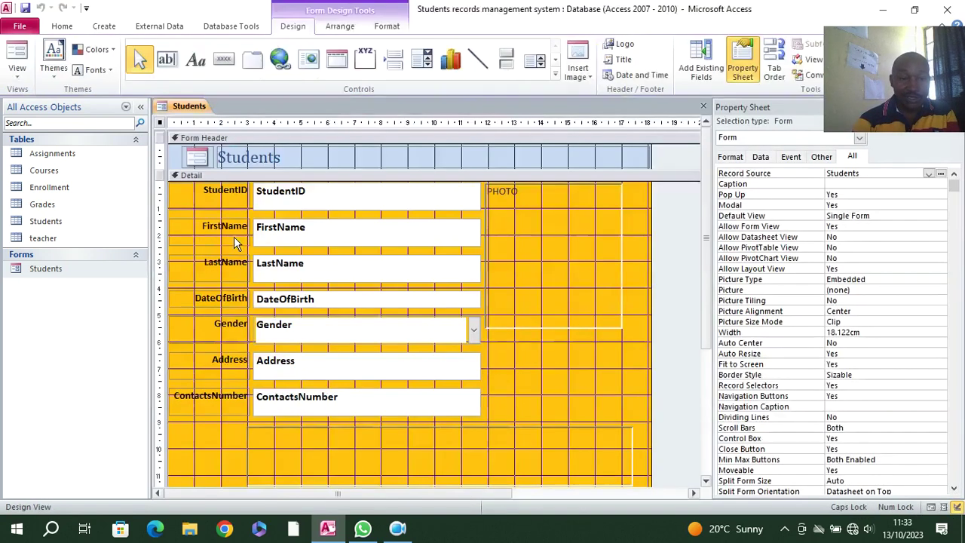
left_click(223, 60)
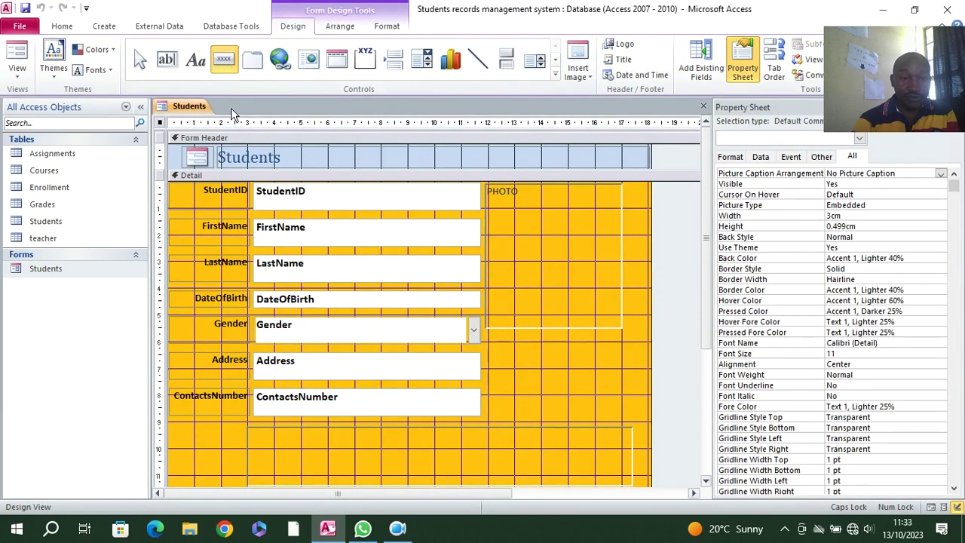
left_click_drag(254, 429, 319, 452)
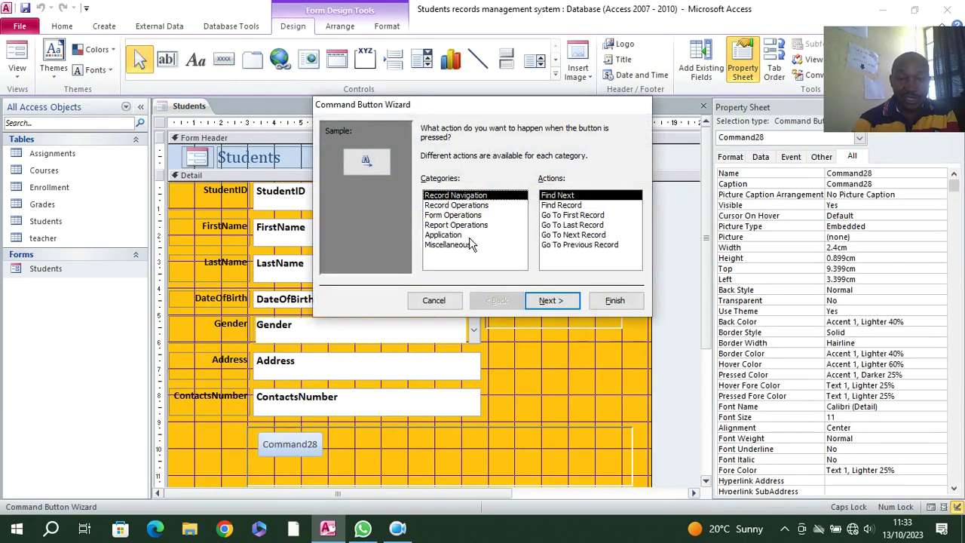
left_click(571, 235)
left_click(566, 299)
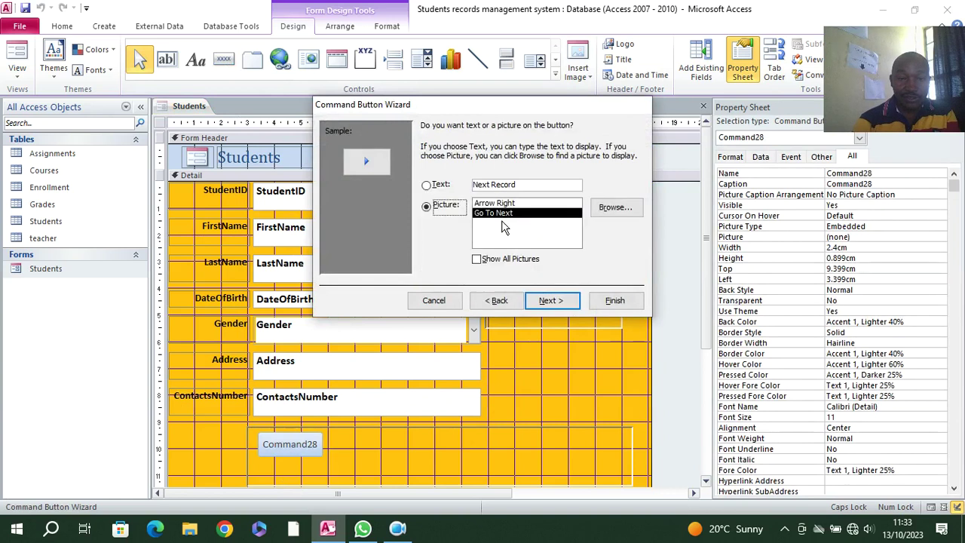
left_click(551, 300)
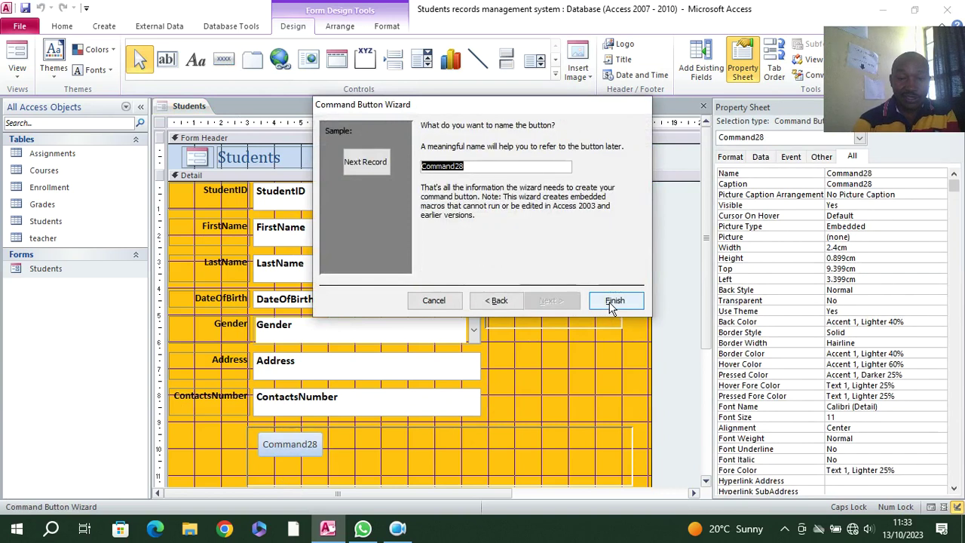
left_click(612, 301)
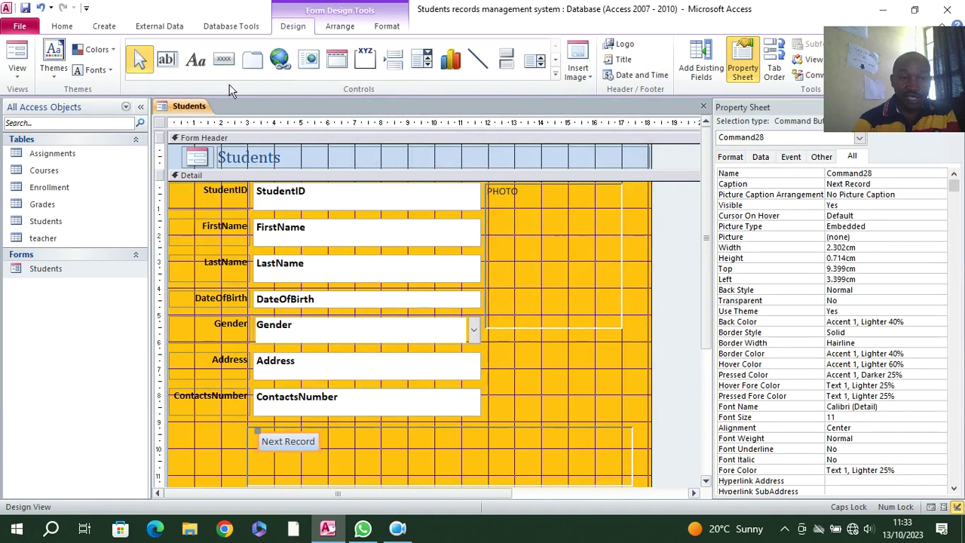
- Add a text-labelled Previous Record button to the right of Next Record
left_click(223, 59)
left_click_drag(333, 439, 433, 455)
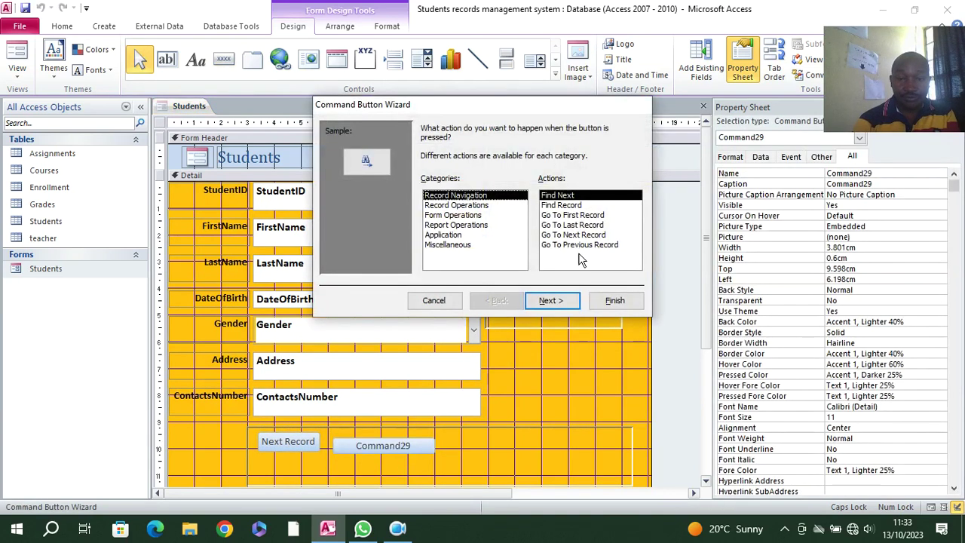
left_click(581, 245)
left_click(550, 300)
left_click(427, 185)
left_click(551, 300)
left_click(612, 301)
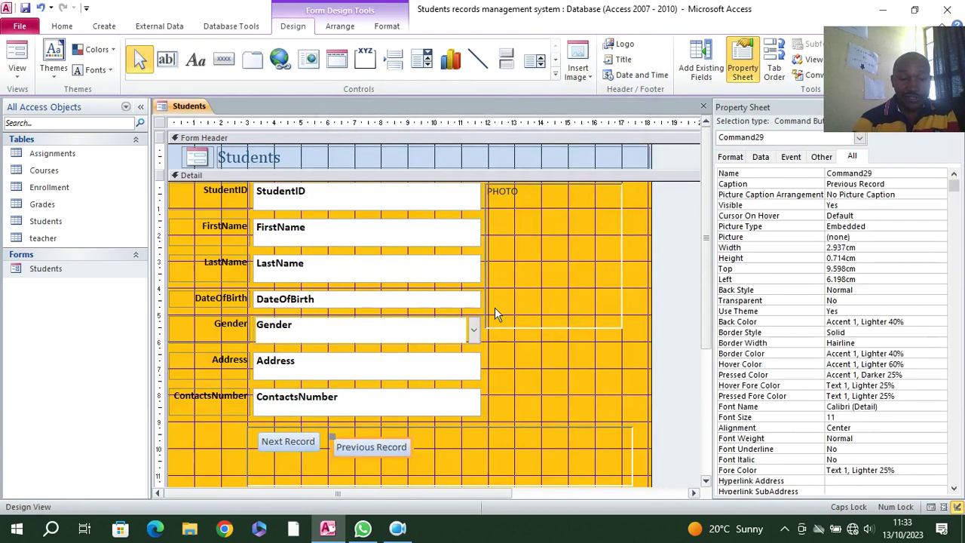
left_click_drag(403, 450, 410, 446)
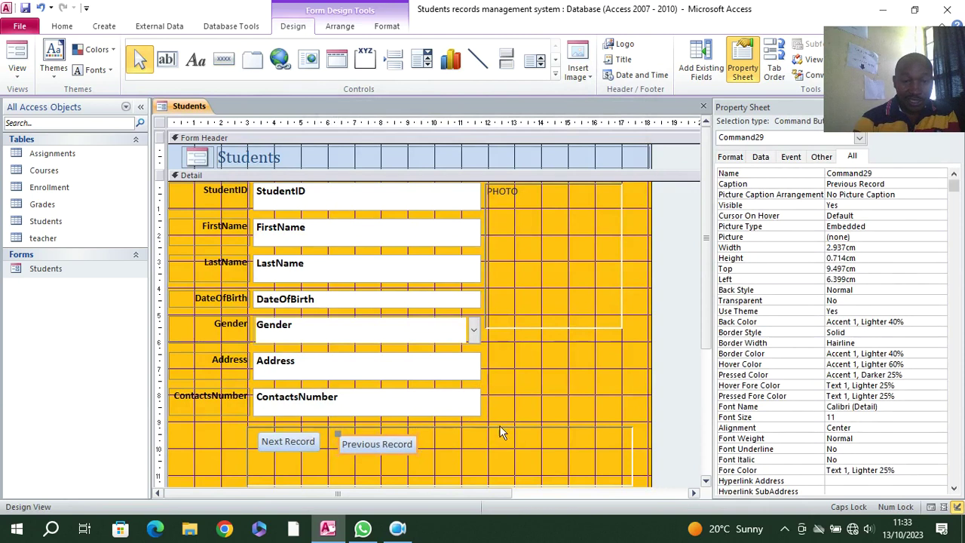
- Add an Add Record button to the right of Previous Record
left_click(223, 60)
left_click_drag(437, 435, 526, 455)
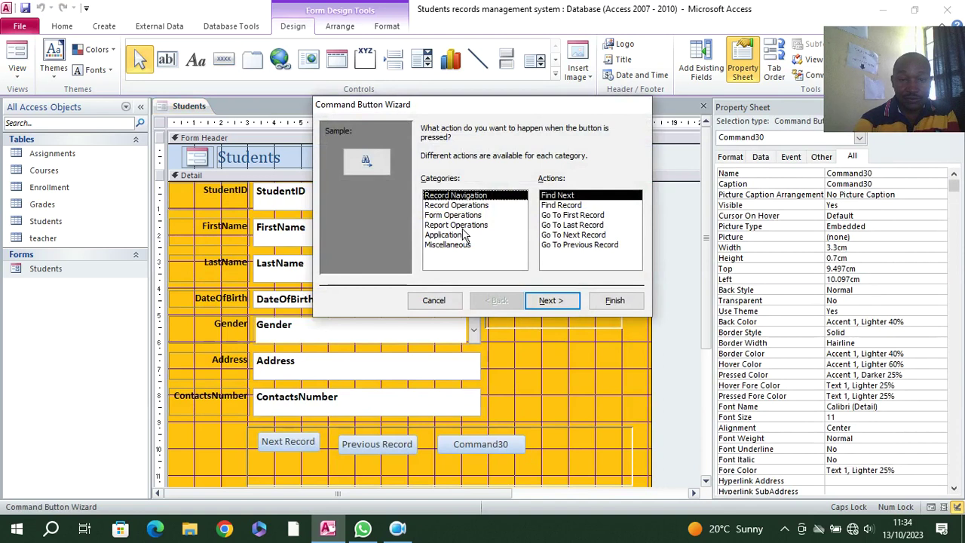
left_click(450, 205)
left_click(550, 301)
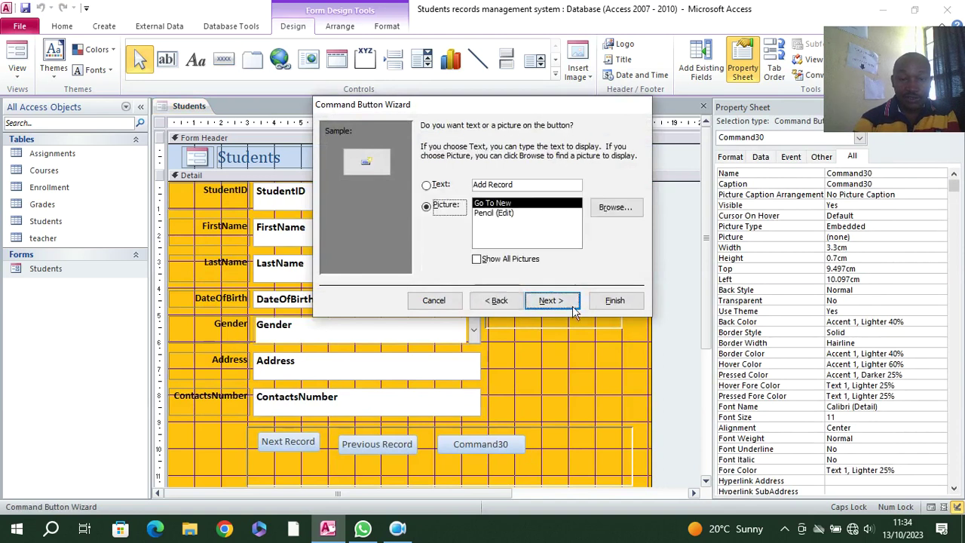
left_click(551, 300)
left_click(614, 301)
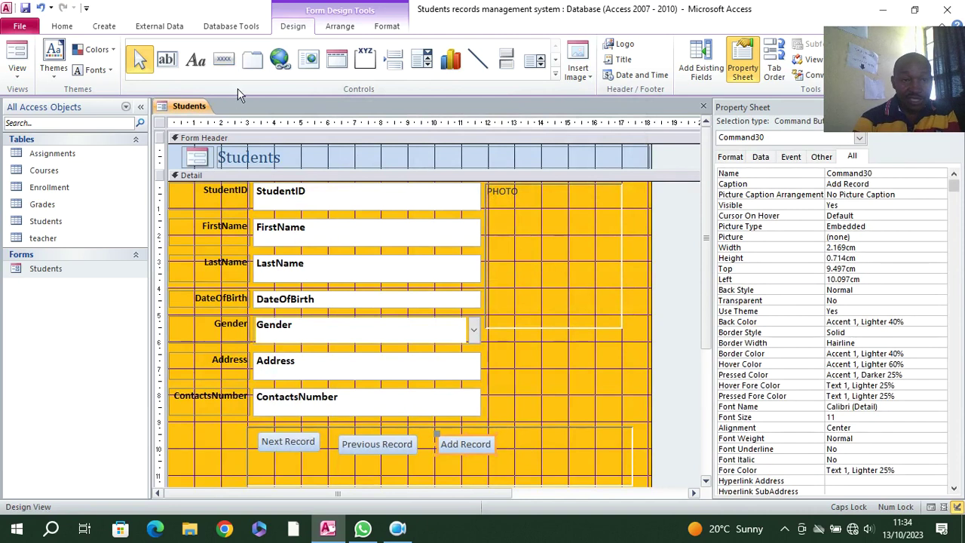
- Open close button code.txt in Notepad via Windows search and maximize it
left_click(56, 522)
type("CLO")
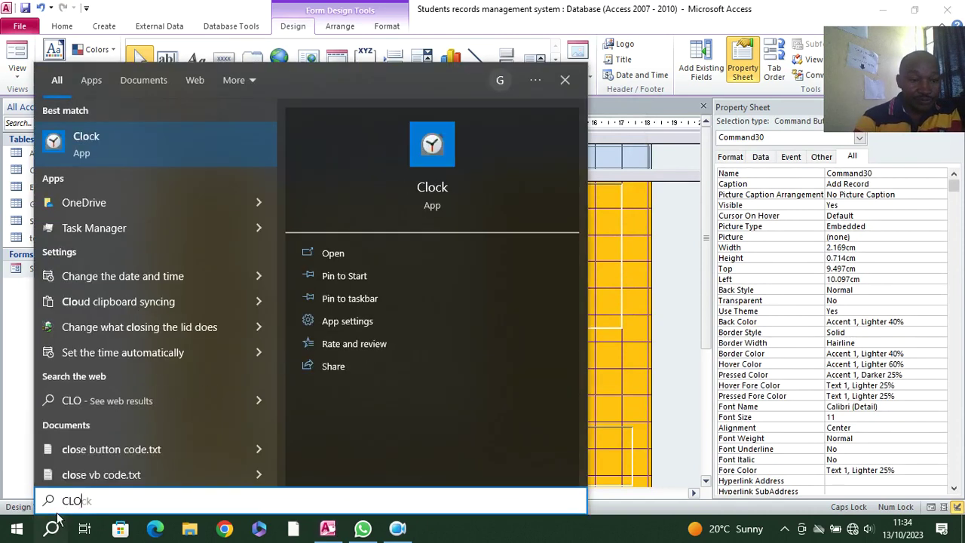
left_click(83, 448)
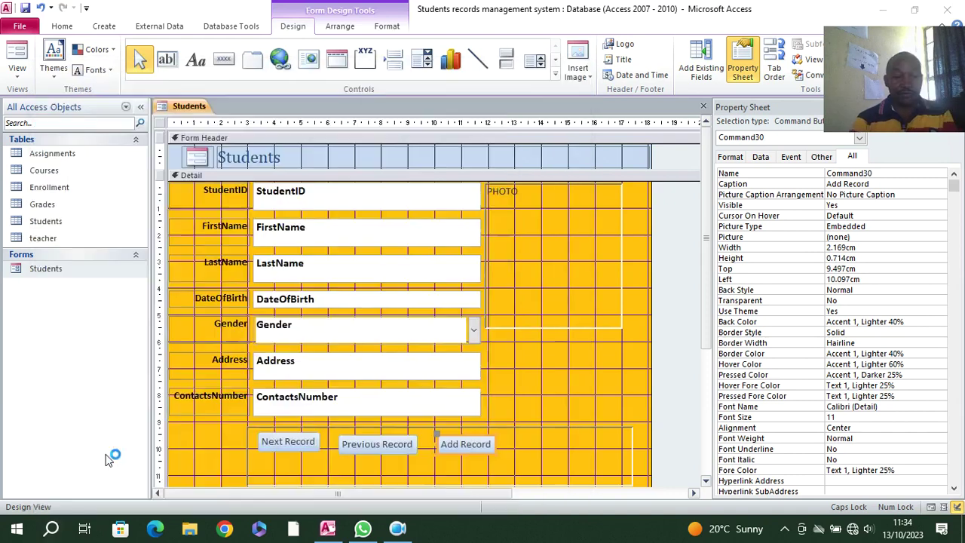
left_click_drag(503, 230, 452, 26)
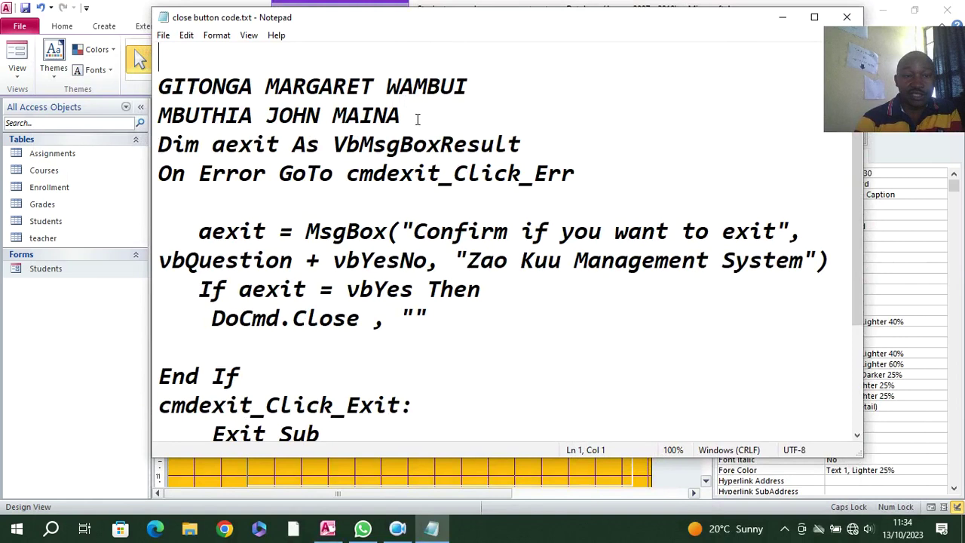
left_click(810, 17)
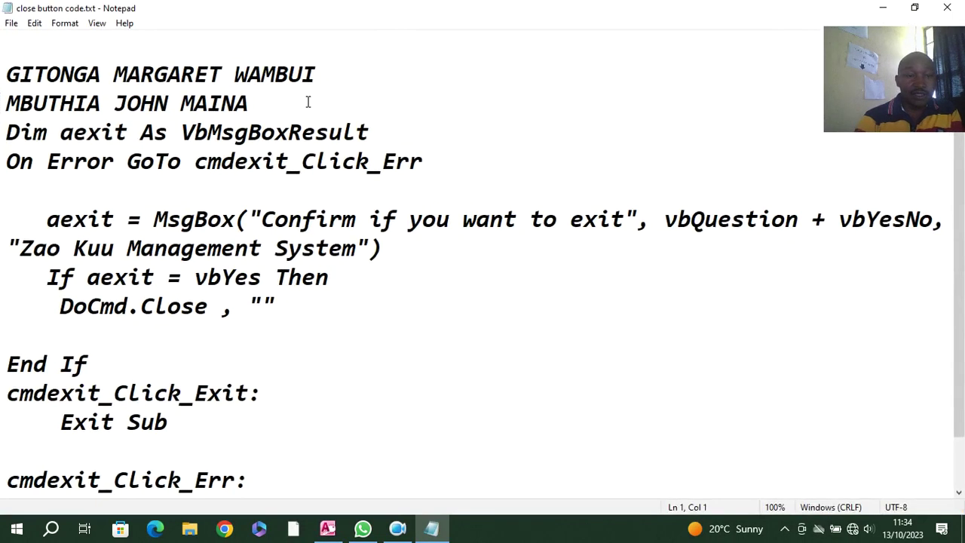
- Delete the two name lines at the top and copy all remaining VBA code
left_click_drag(285, 101, 61, 52)
key("Delete")
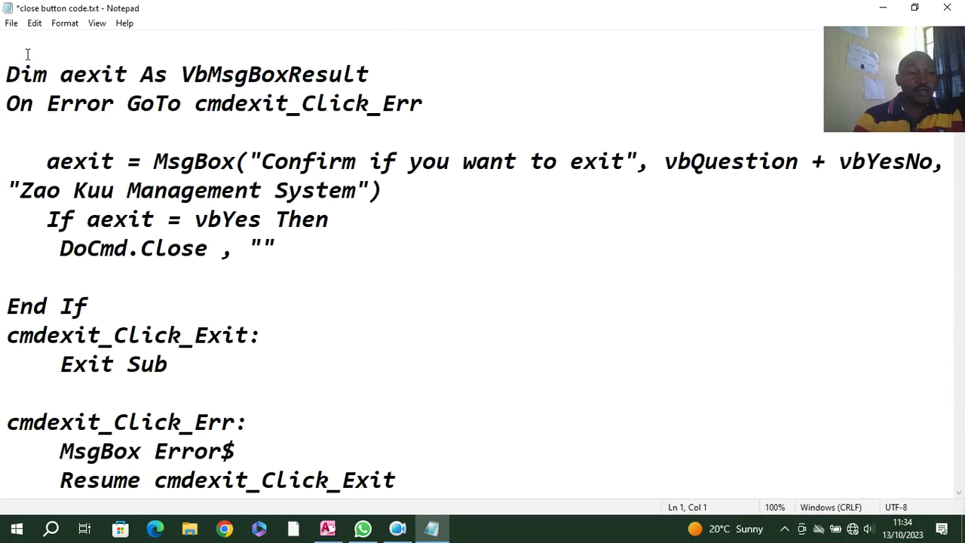
left_click_drag(5, 61, 394, 505)
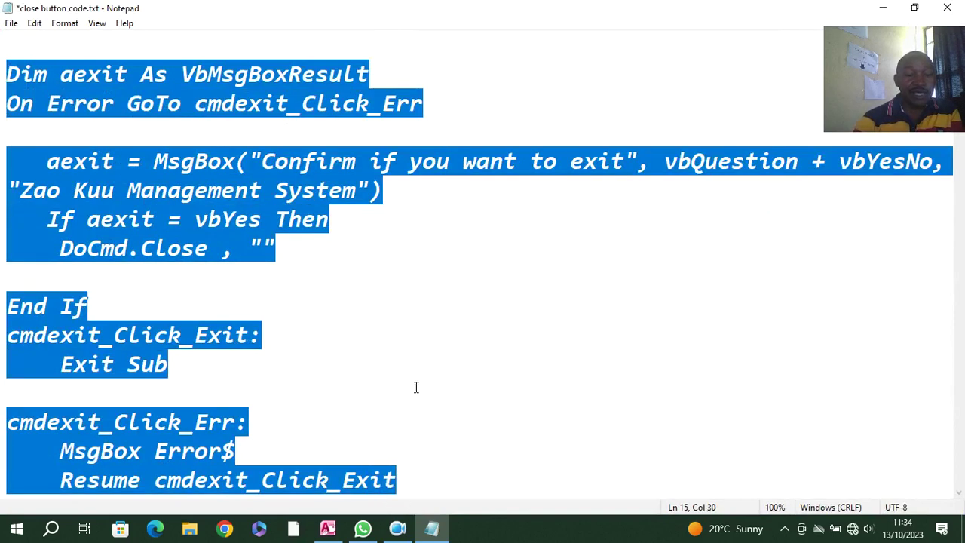
left_click(37, 26)
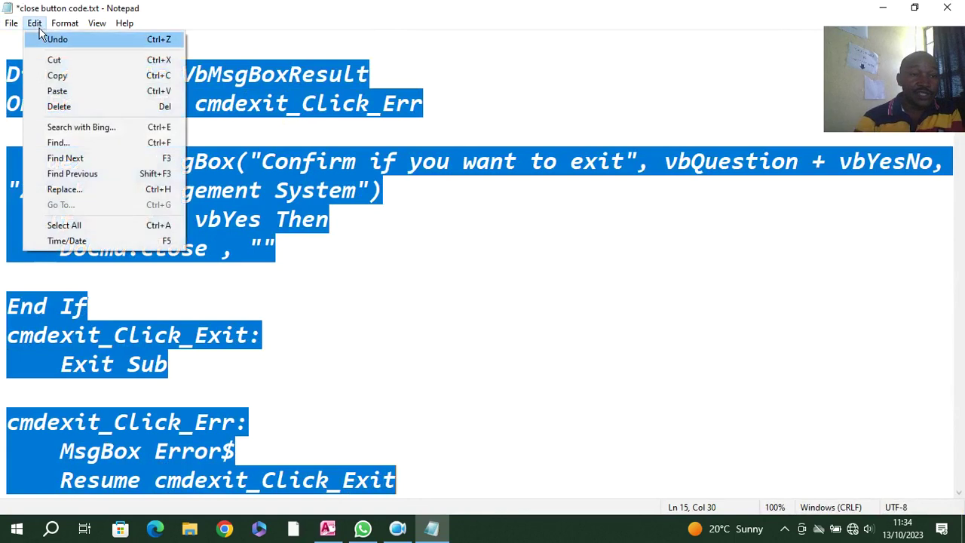
left_click(79, 77)
left_click(948, 6)
left_click(569, 273)
- Draw a toggle button captioned CLOSE FORM to the right of Add Record
left_click(881, 10)
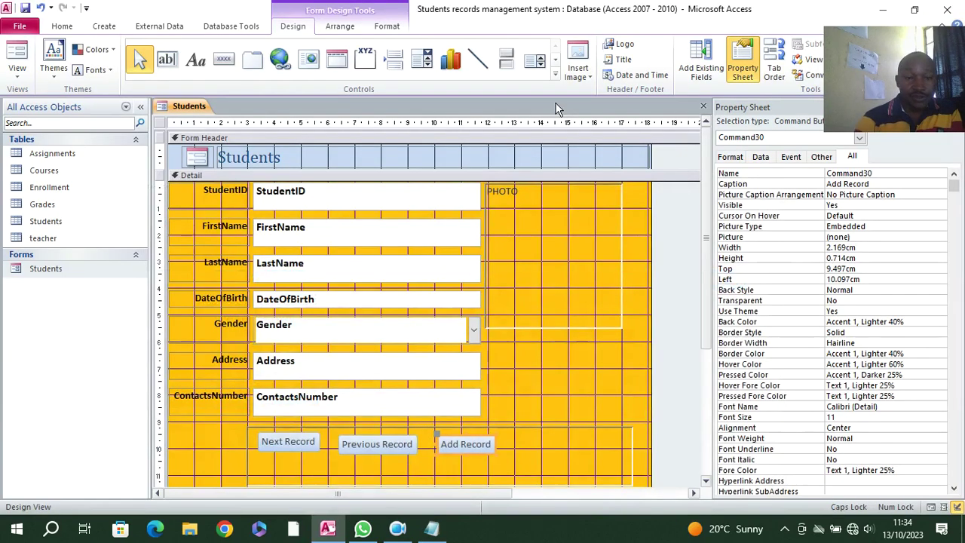
scroll(519, 375, "down", 3)
scroll(512, 373, "down", 1)
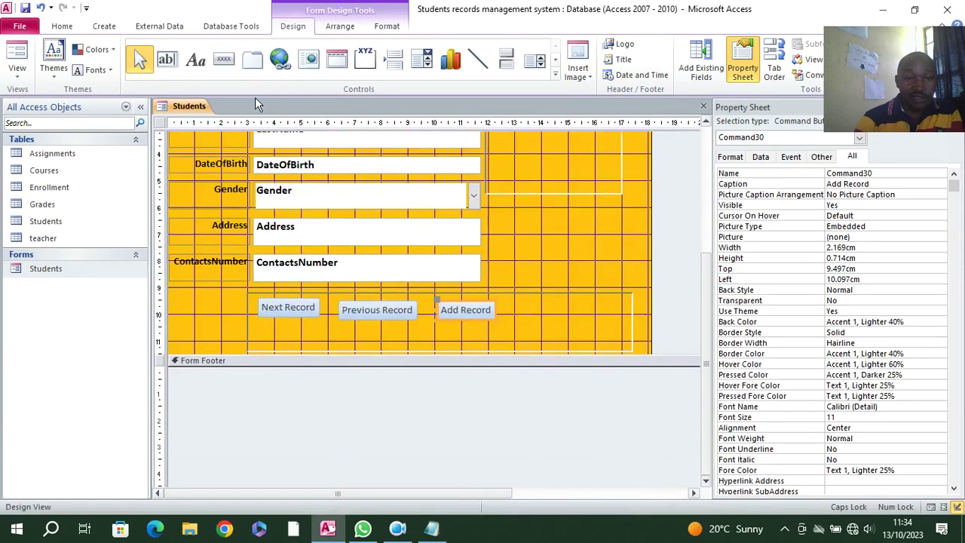
left_click(506, 63)
left_click_drag(549, 304, 620, 335)
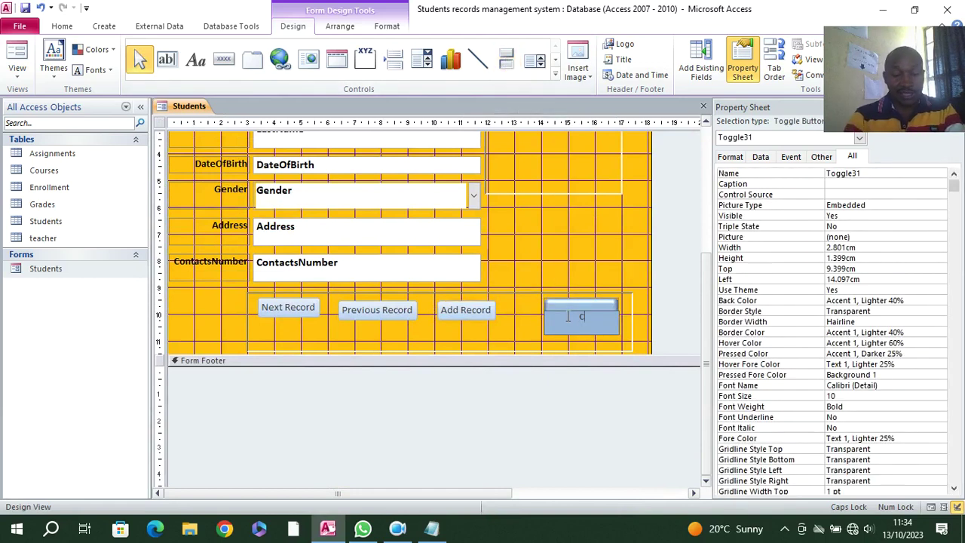
type("CLOSE FORM")
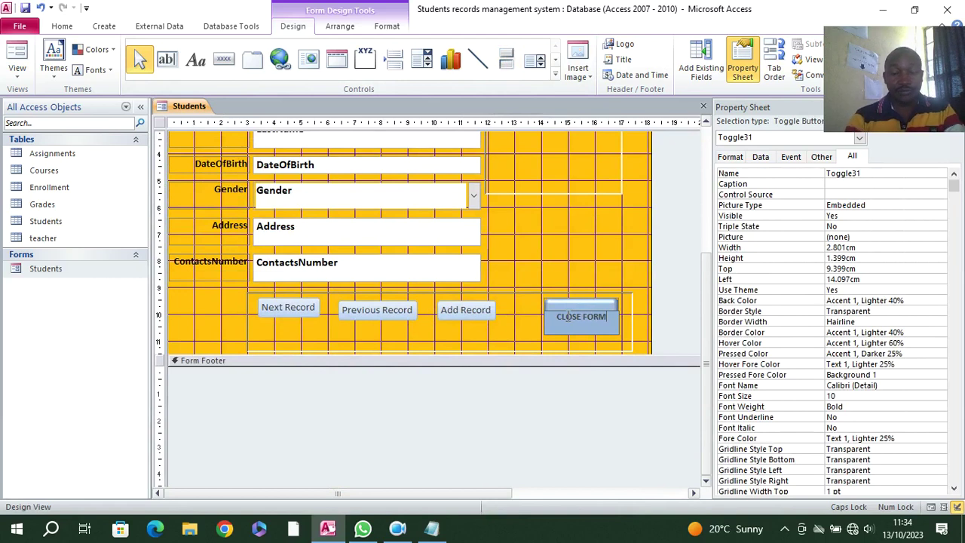
left_click(505, 339)
left_click(573, 325)
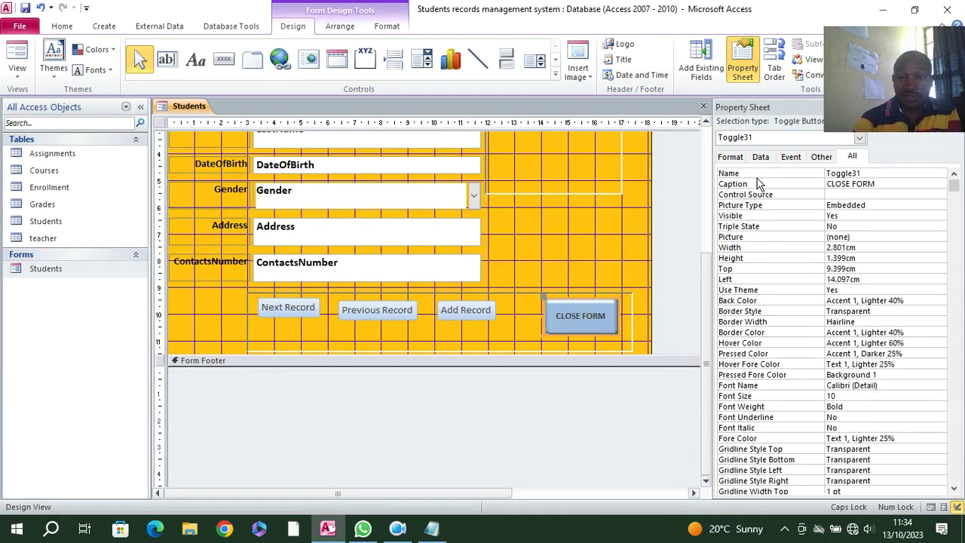
- Set its On Click to [Event Procedure] and paste the copied exit code into it
left_click(791, 156)
left_click(940, 173)
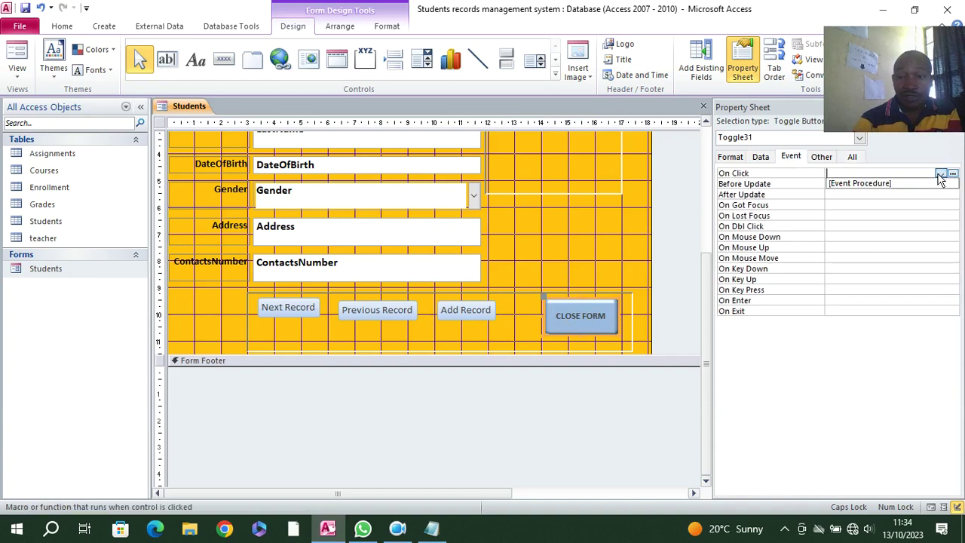
left_click(954, 184)
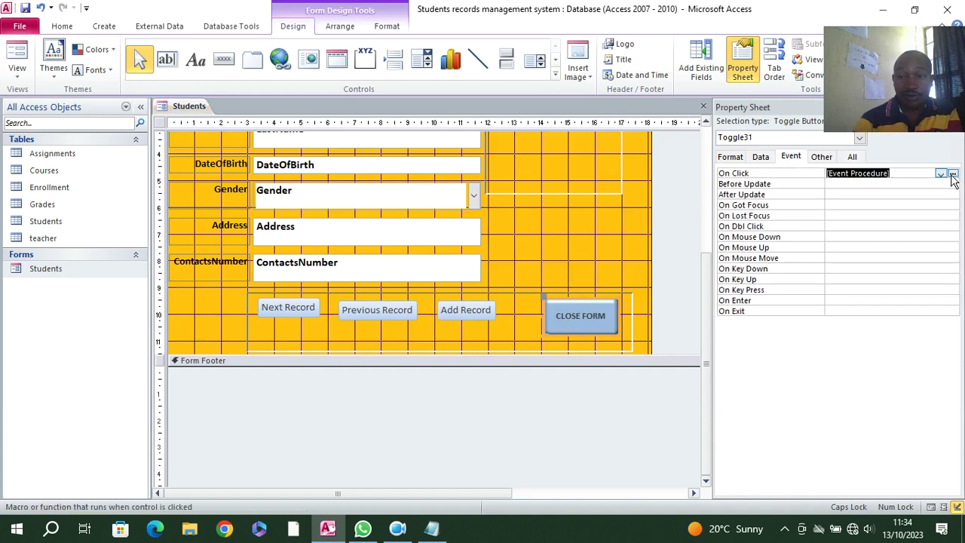
left_click(953, 173)
key("ctrl+v")
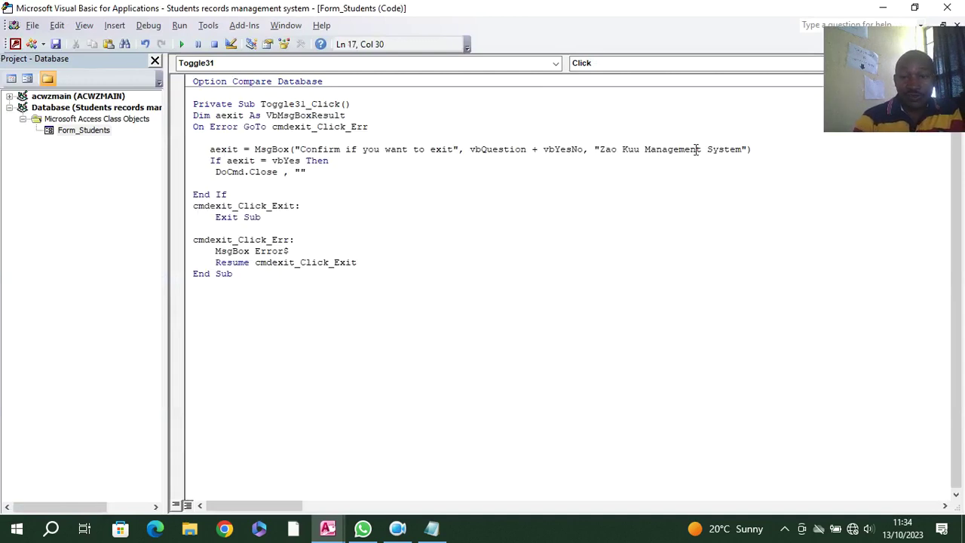
- Change the MsgBox title from 'Zao Kuu' to 'Students Records Management System'
left_click_drag(642, 146, 600, 146)
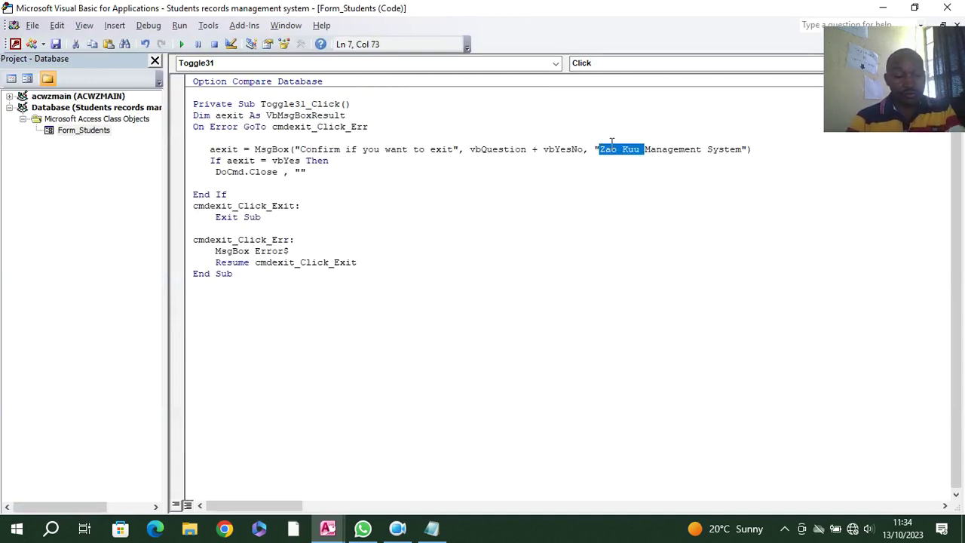
key("BackSpace")
type("S")
key("BackSpace")
type("Students RE")
key("BackSpace")
type("ecords")
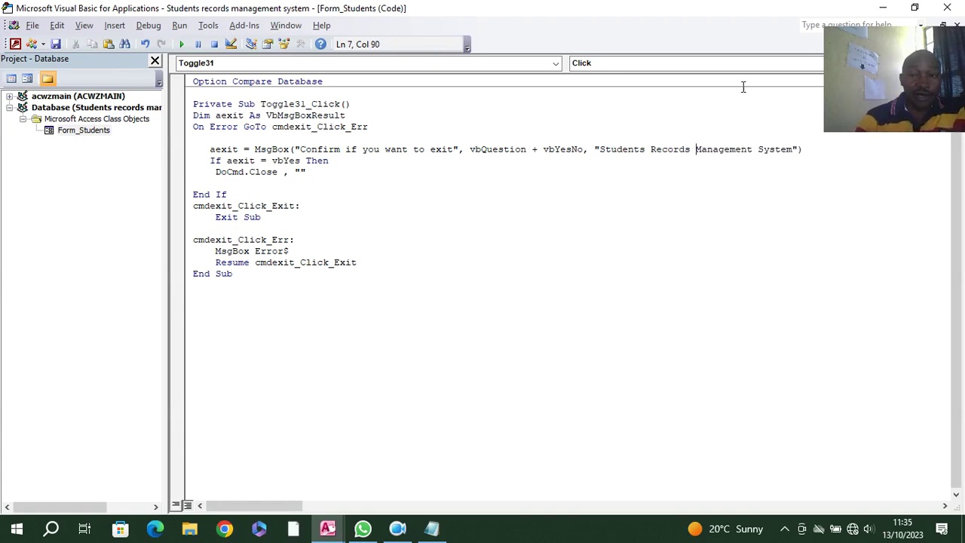
- Back in Access, run the Students form in Form View and try CLOSE FORM's exit prompt
key("alt+F11")
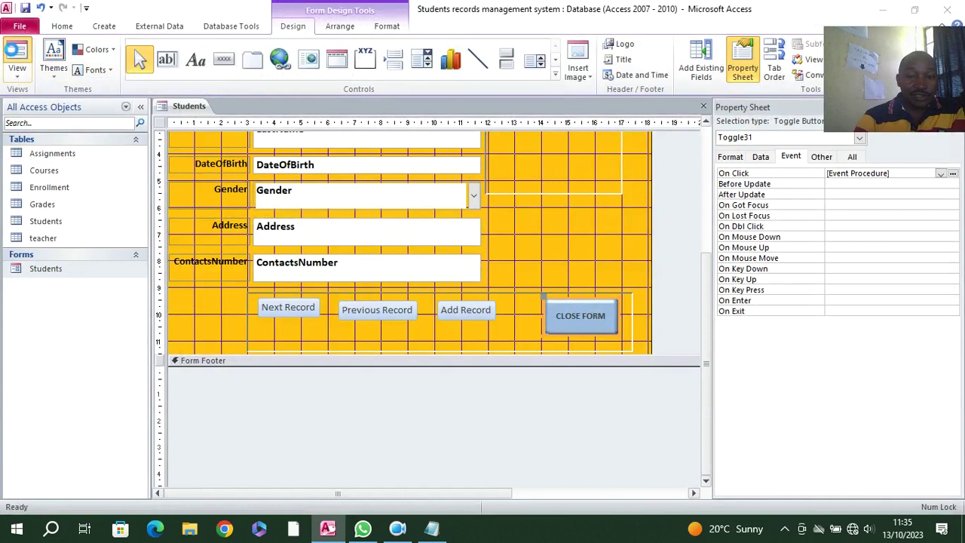
key("F5")
left_click(583, 441)
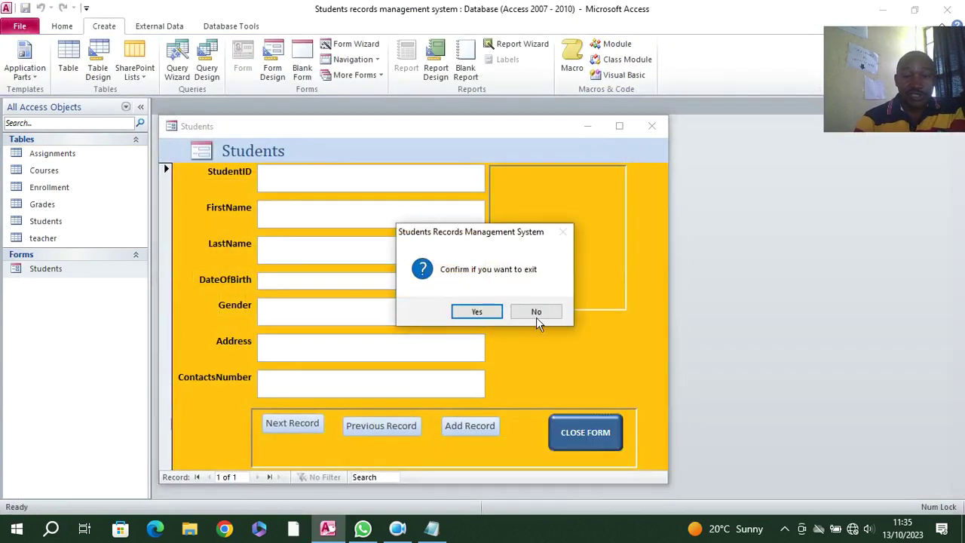
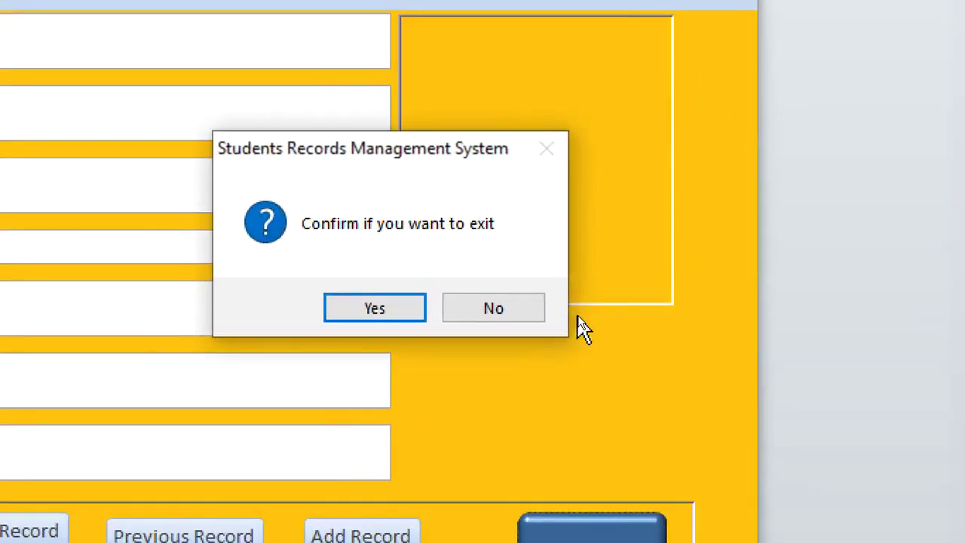
- Decline the Students form's exit prompt once, then confirm with Yes so the form closes
left_click(469, 316)
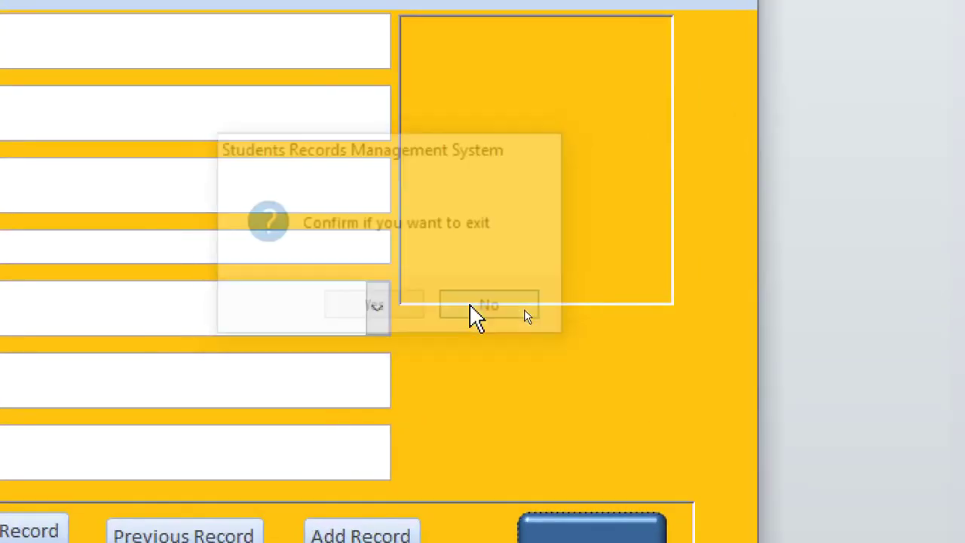
left_click(591, 532)
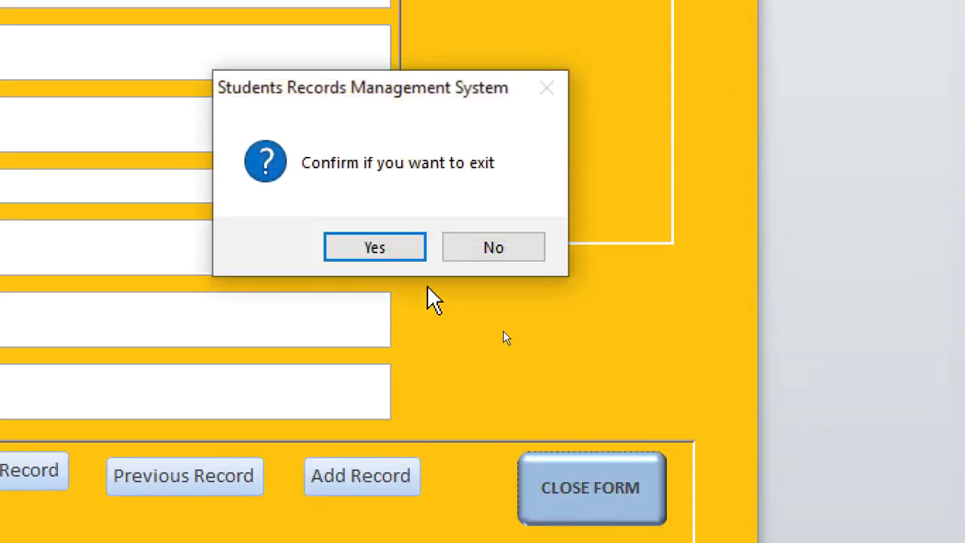
left_click(392, 251)
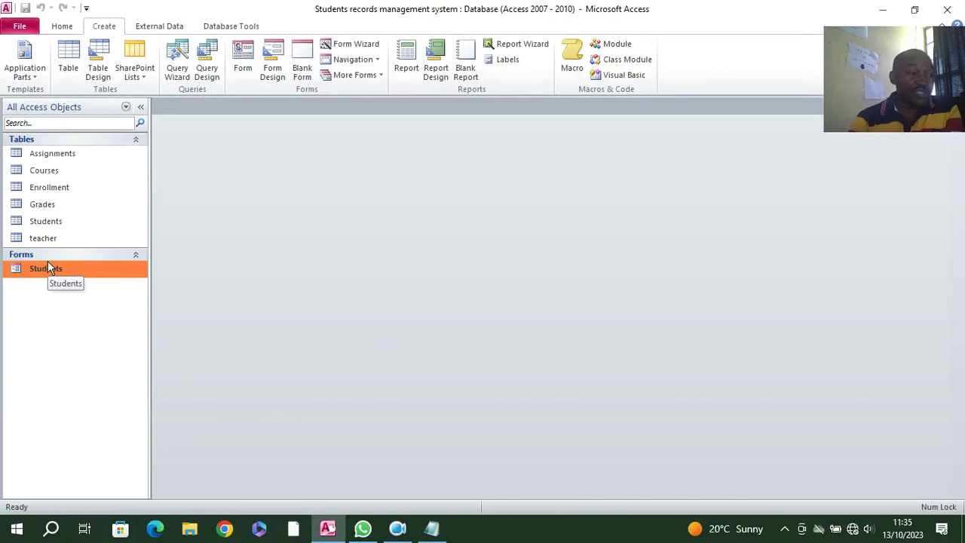
- Reopen the Students form and switch it to Design View
double_click(50, 272)
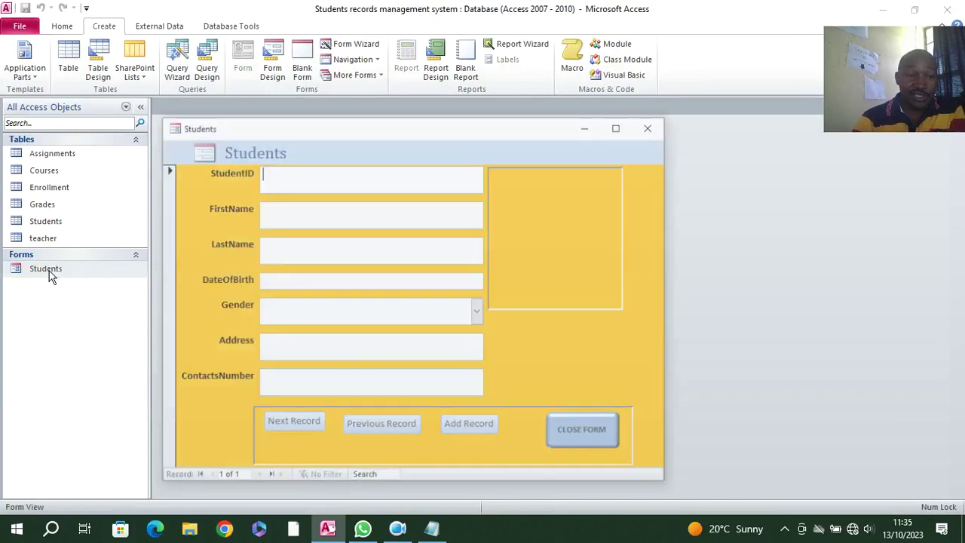
left_click_drag(302, 130, 291, 83)
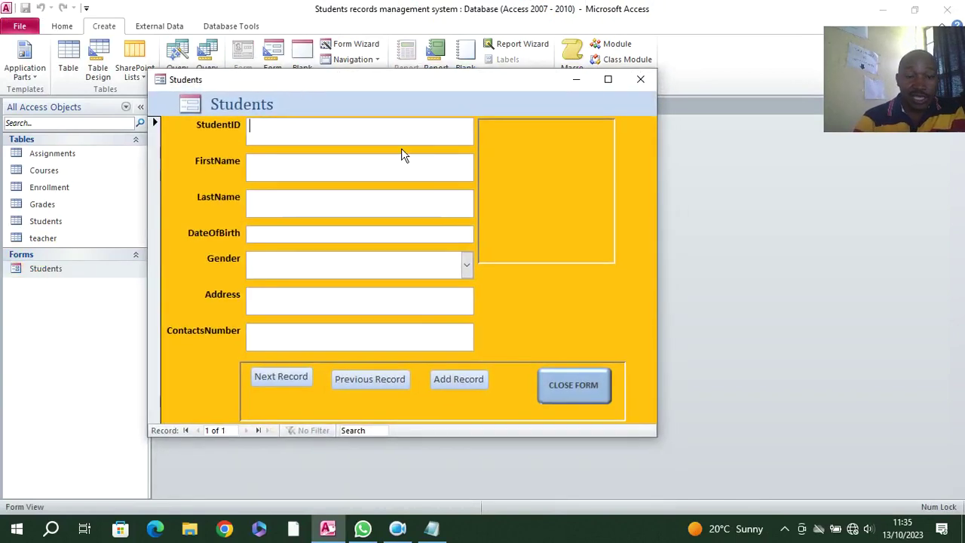
right_click(188, 143)
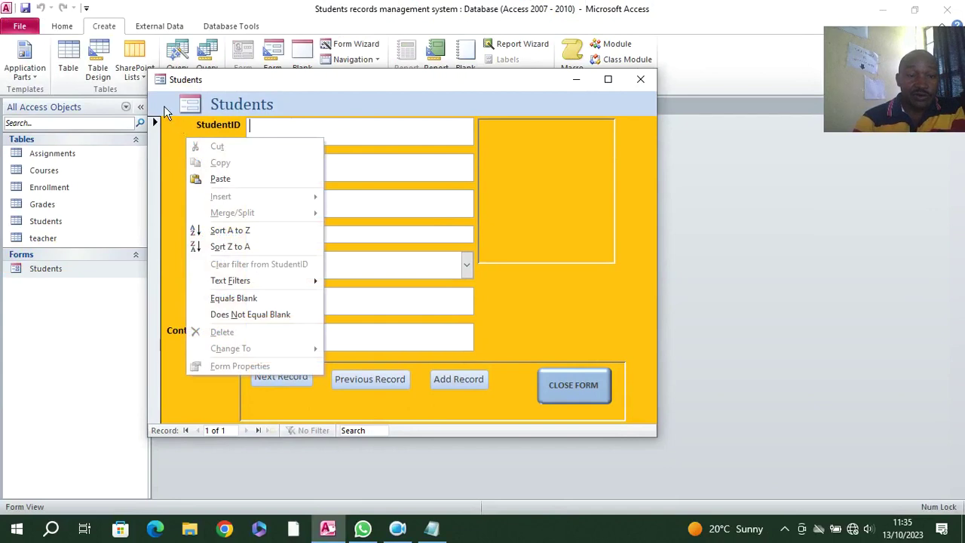
right_click(167, 110)
left_click(208, 147)
scroll(430, 337, "down", 3)
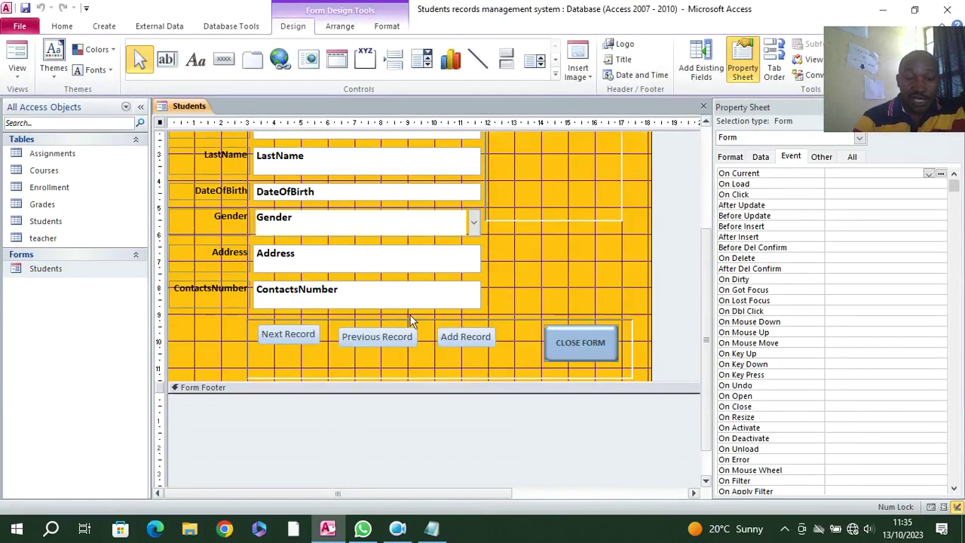
- Resize the Previous Record and Add Record buttons taller to match Next Record, then select all four buttons
left_click(294, 351)
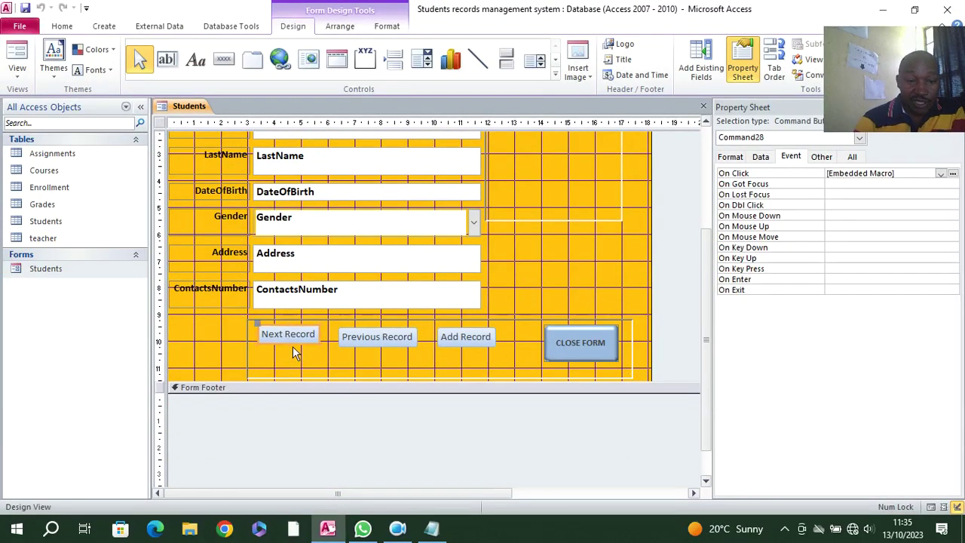
left_click(368, 352)
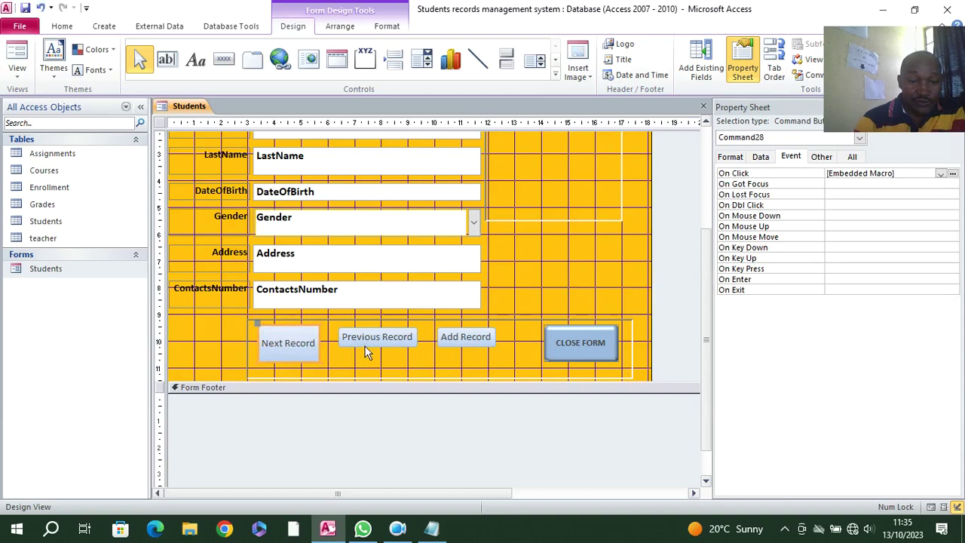
left_click_drag(379, 355, 384, 365)
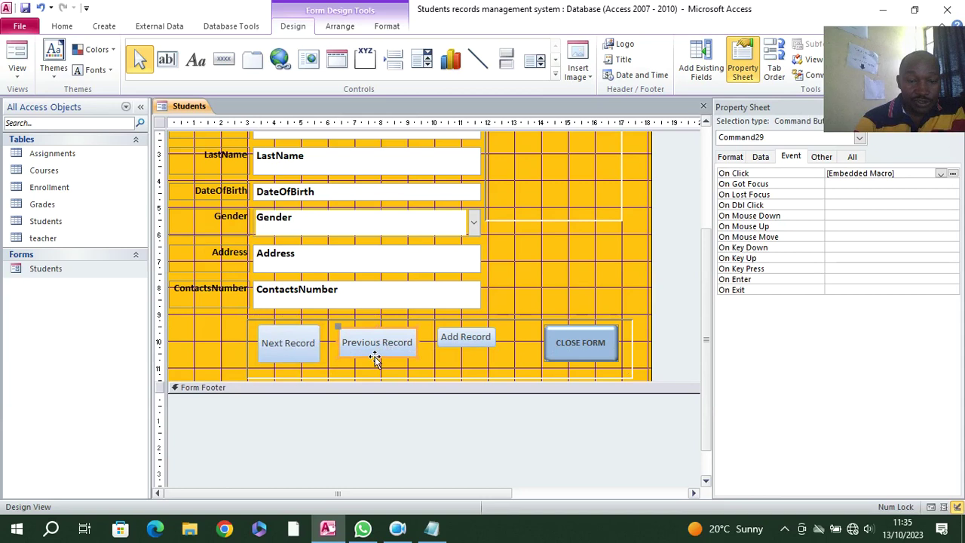
left_click_drag(378, 358, 378, 365)
left_click(407, 361)
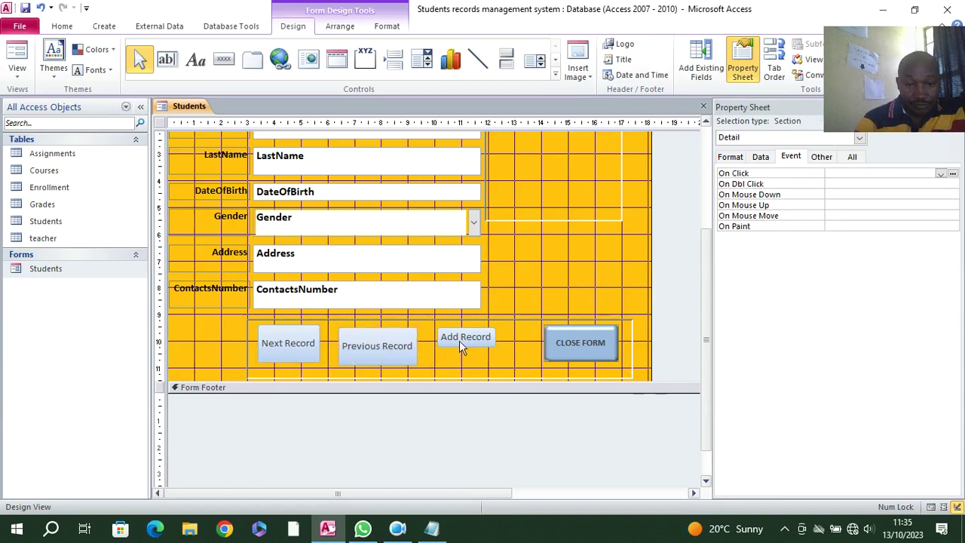
left_click(441, 345)
left_click_drag(465, 348, 506, 345)
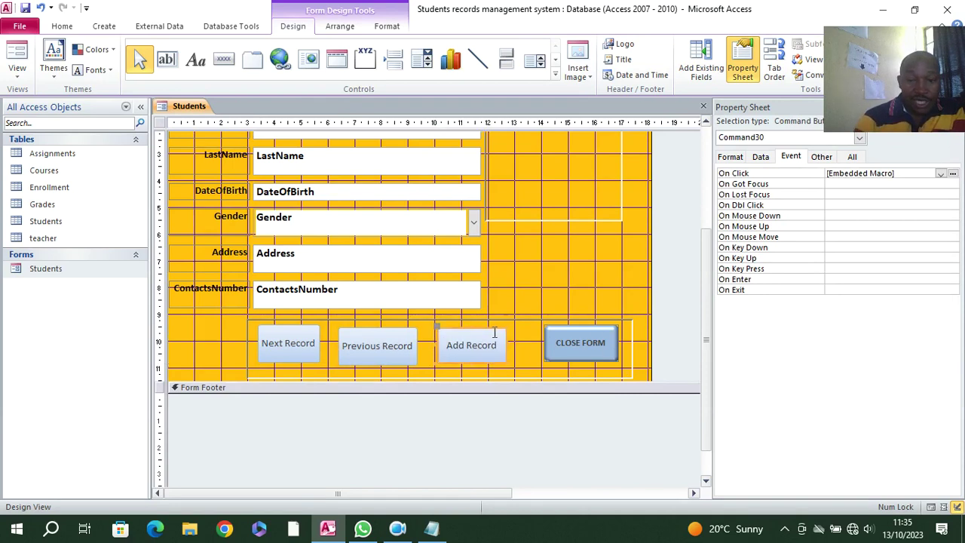
left_click_drag(258, 326, 576, 361)
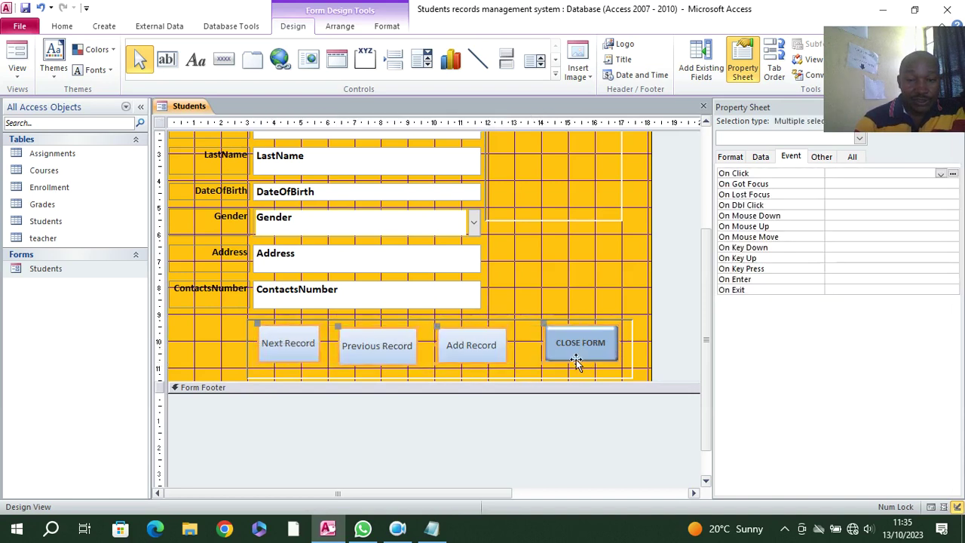
- Give the four buttons a black fill with white 14-point captions
left_click(387, 25)
left_click(614, 43)
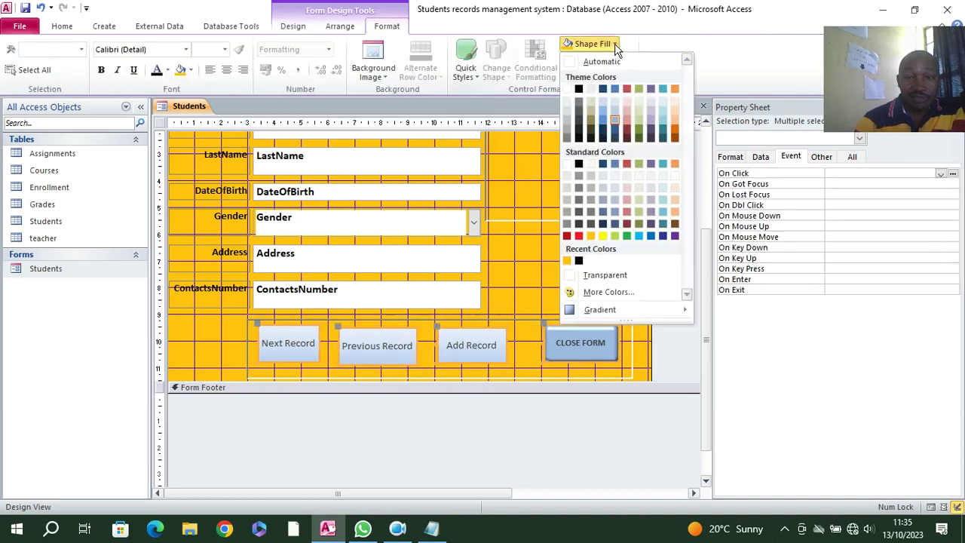
left_click(579, 139)
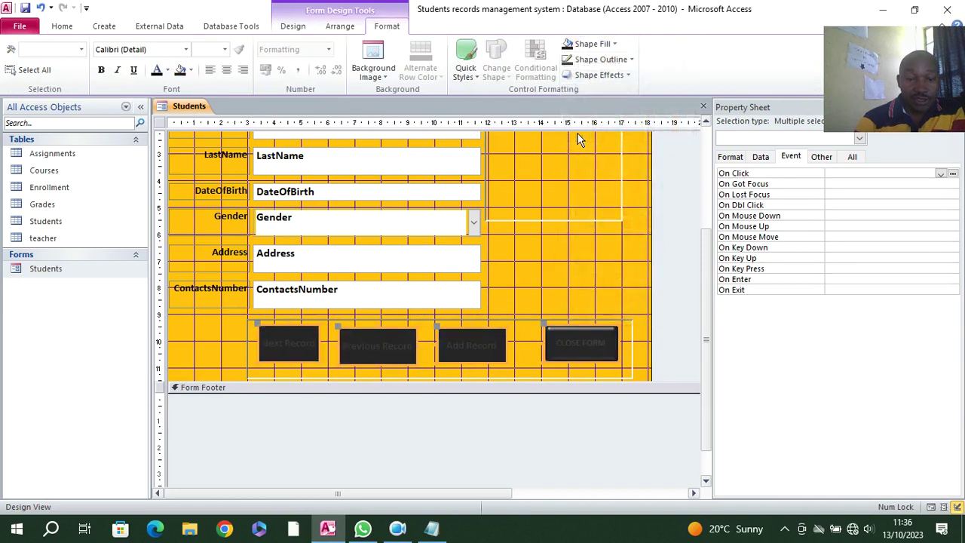
left_click(168, 70)
left_click(159, 115)
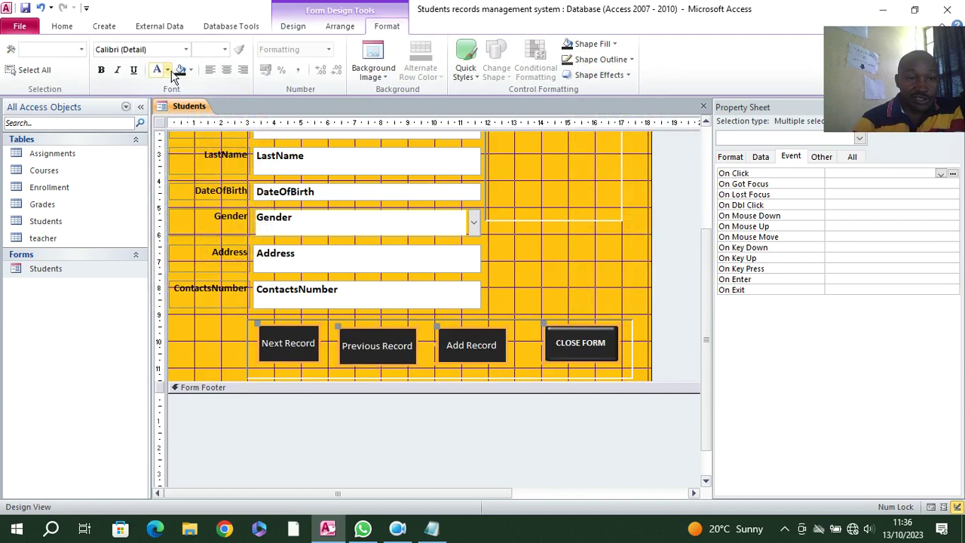
left_click(225, 49)
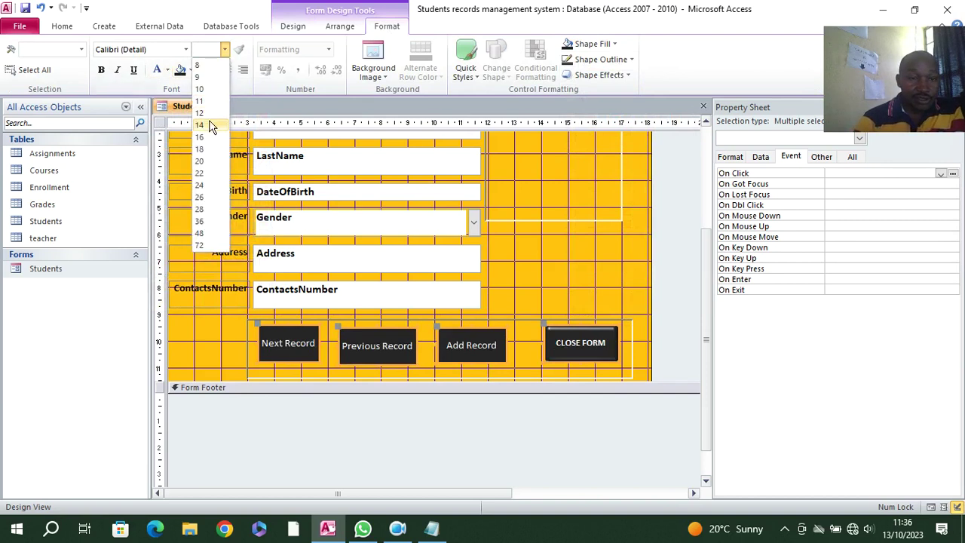
left_click(203, 124)
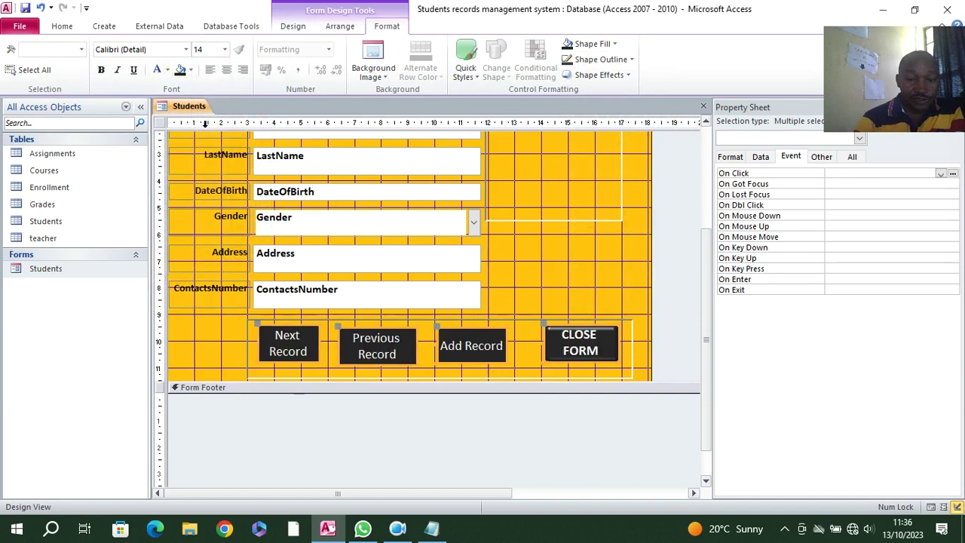
left_click(609, 291)
- Preview the Students form in Form View
left_click(62, 25)
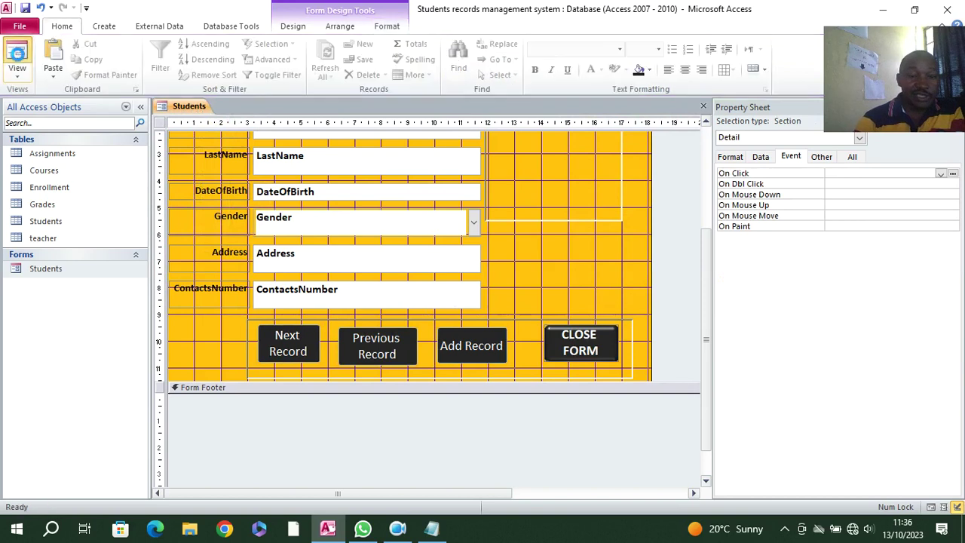
left_click(19, 54)
left_click_drag(389, 120, 383, 67)
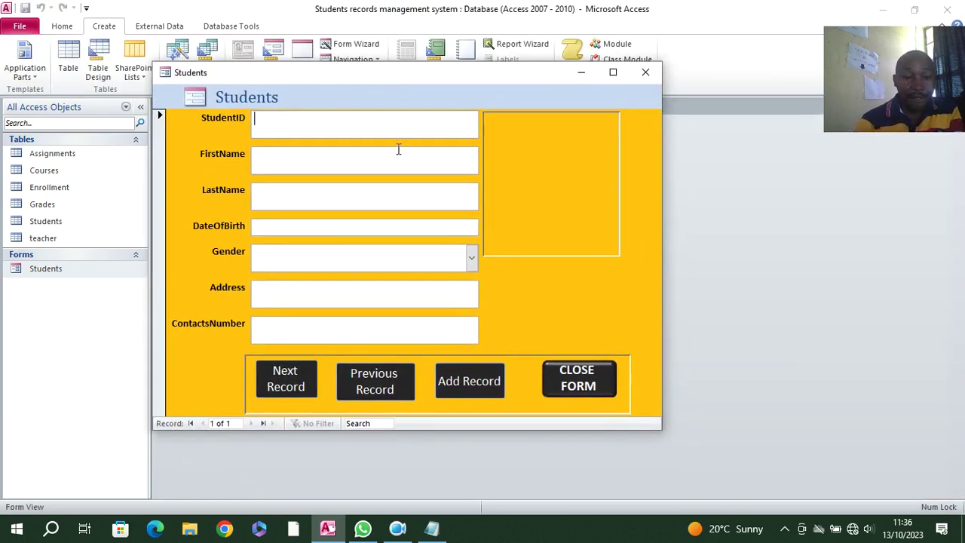
- Try the exit prompt, decline it, and return the Students form to Design View
left_click(577, 374)
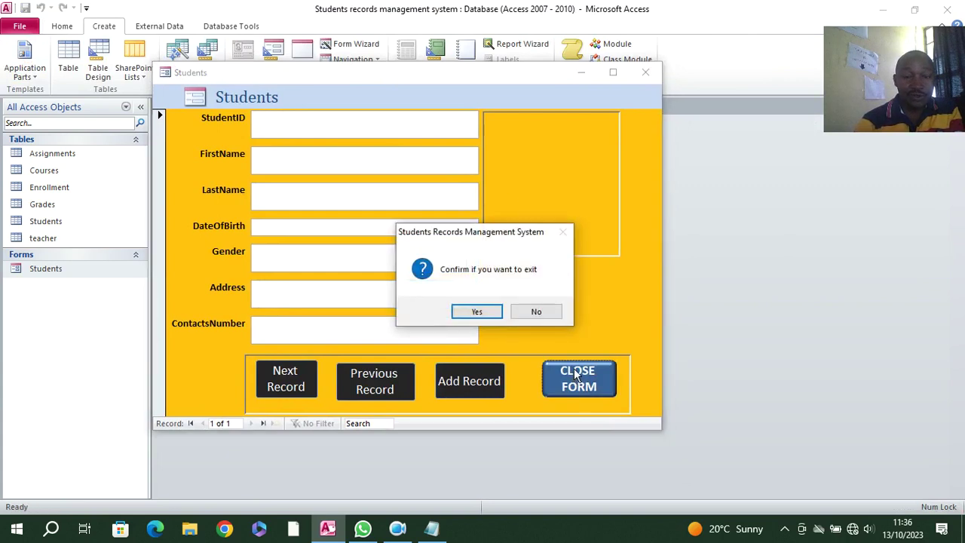
left_click(539, 311)
right_click(377, 98)
left_click(433, 136)
- Rename the header title to 'Students Records Capture Form', preview it in Form View, and close the form
left_click(295, 157)
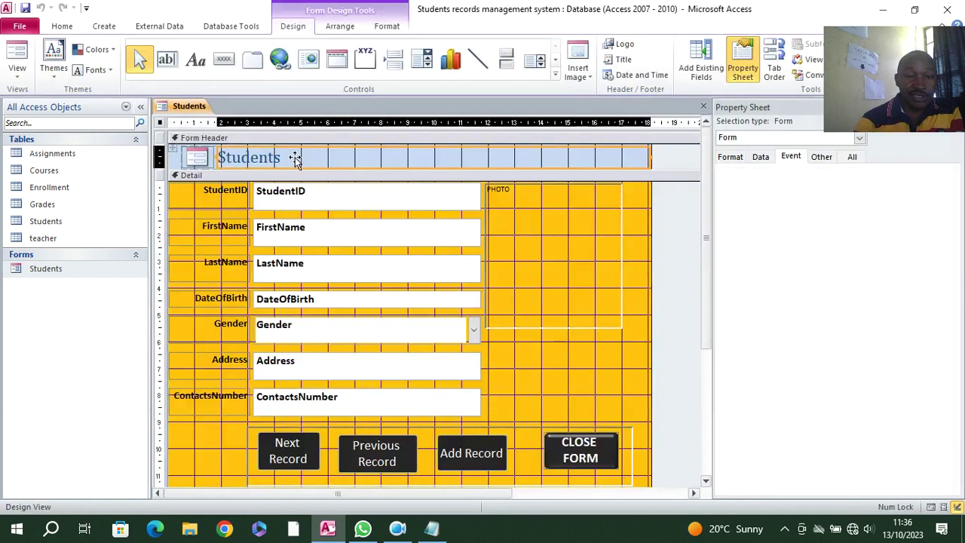
left_click(301, 158)
key("Caps_Lock")
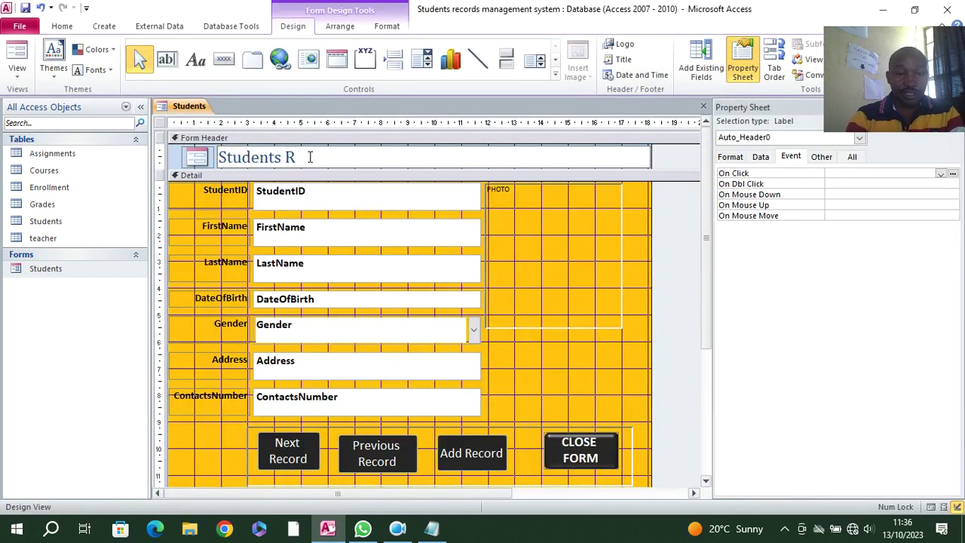
type("Records Capture Form")
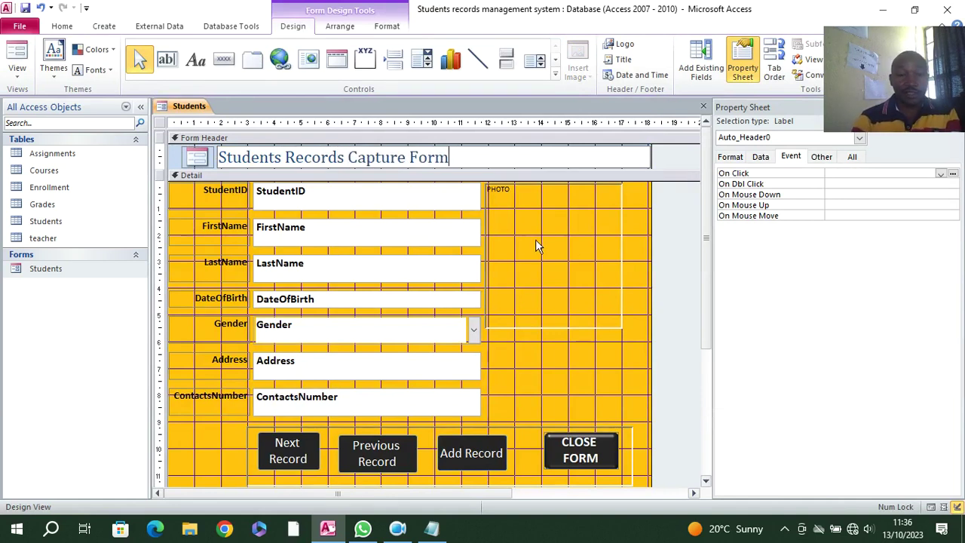
left_click(633, 220)
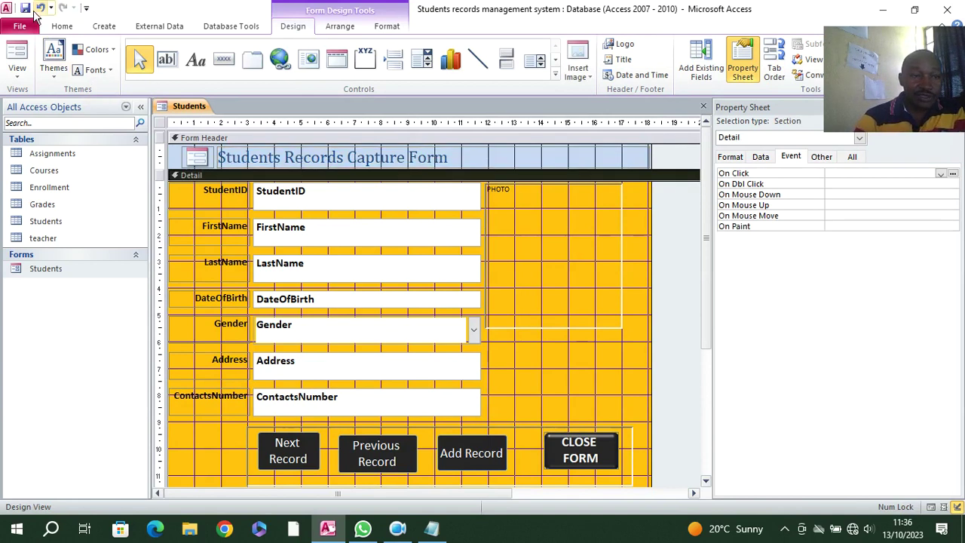
left_click(23, 45)
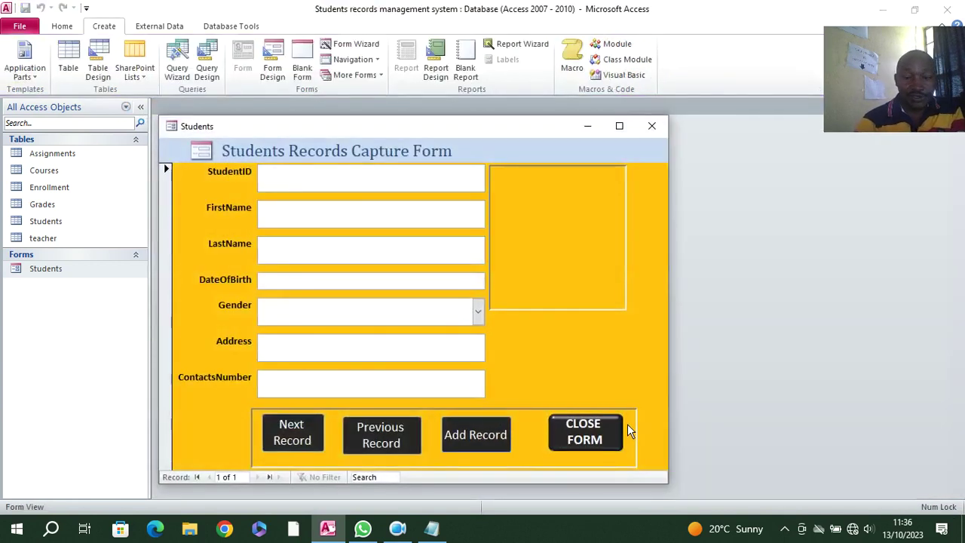
left_click(652, 126)
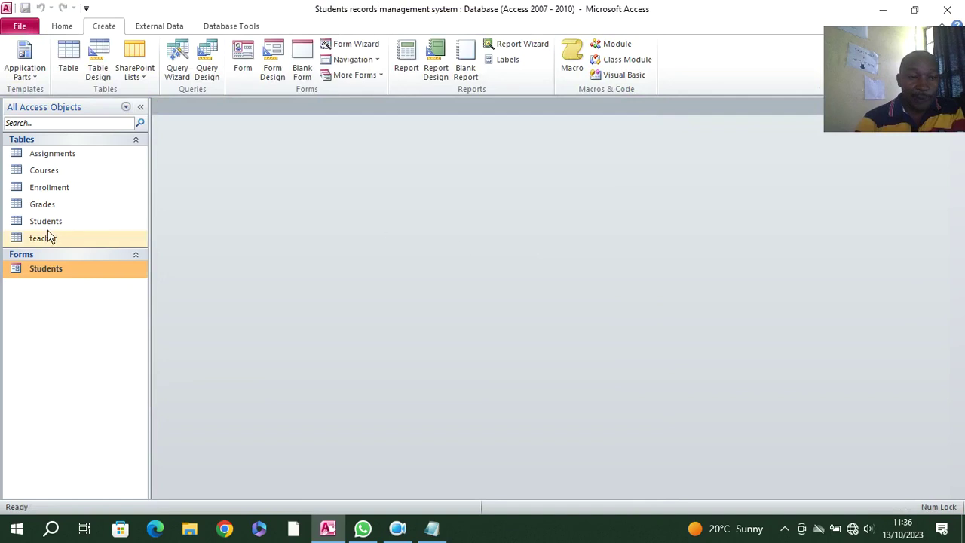
- Create a quick form from the Courses table and open it in Design View
left_click(52, 174)
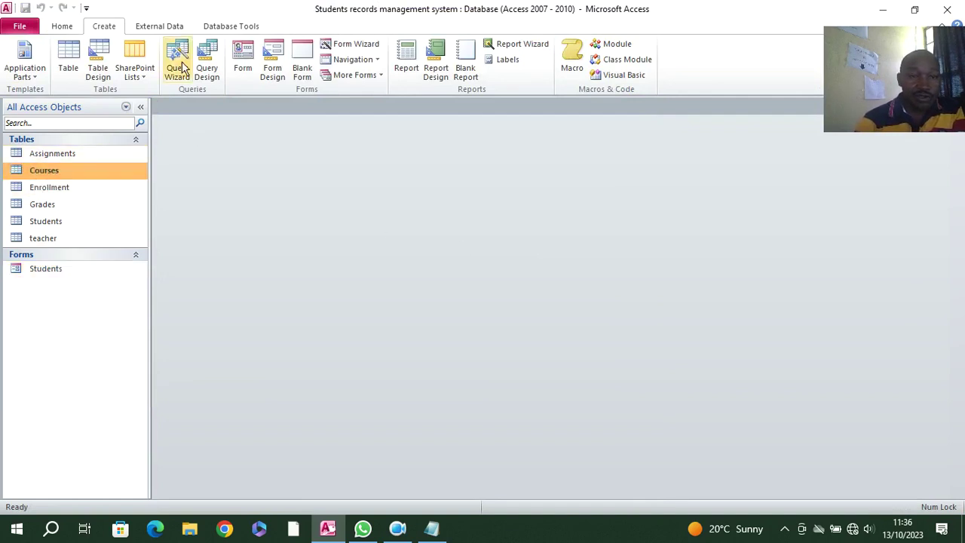
left_click(243, 59)
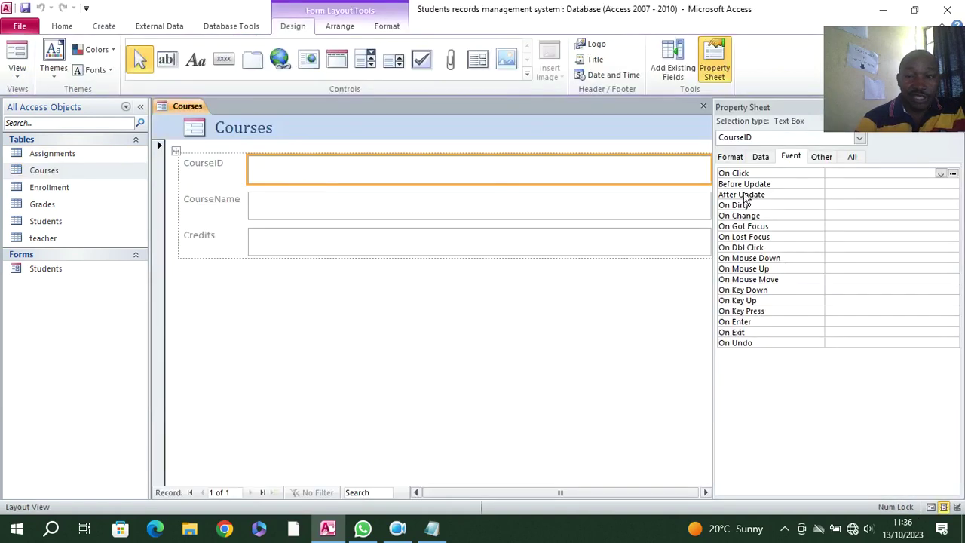
right_click(335, 325)
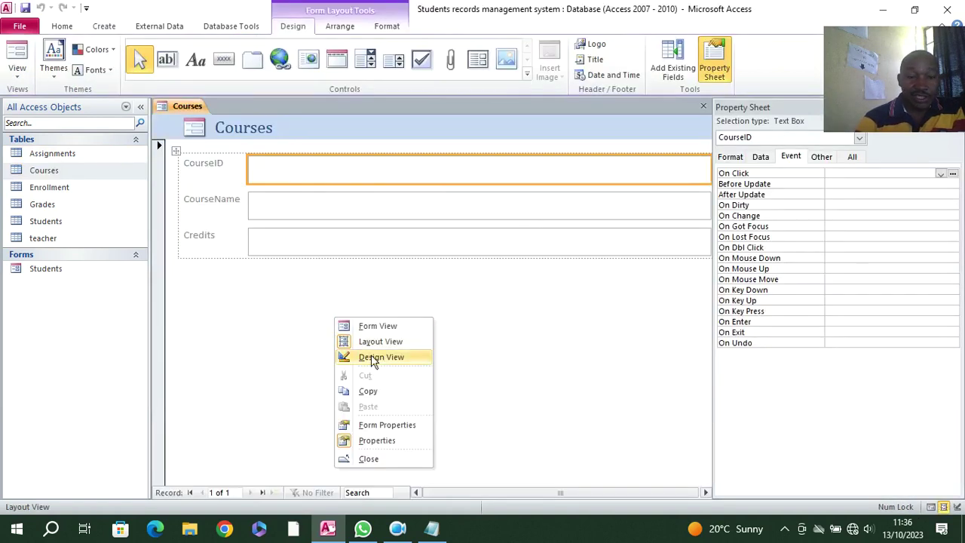
left_click(368, 355)
- Narrow the Courses header title, the three field text boxes, and the form width
left_click_drag(424, 493, 685, 492)
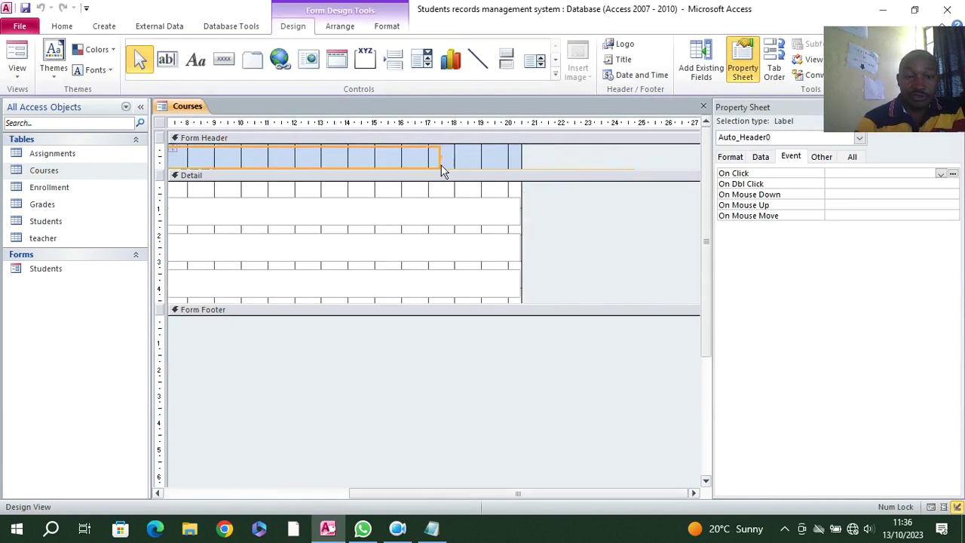
left_click_drag(436, 156, 265, 156)
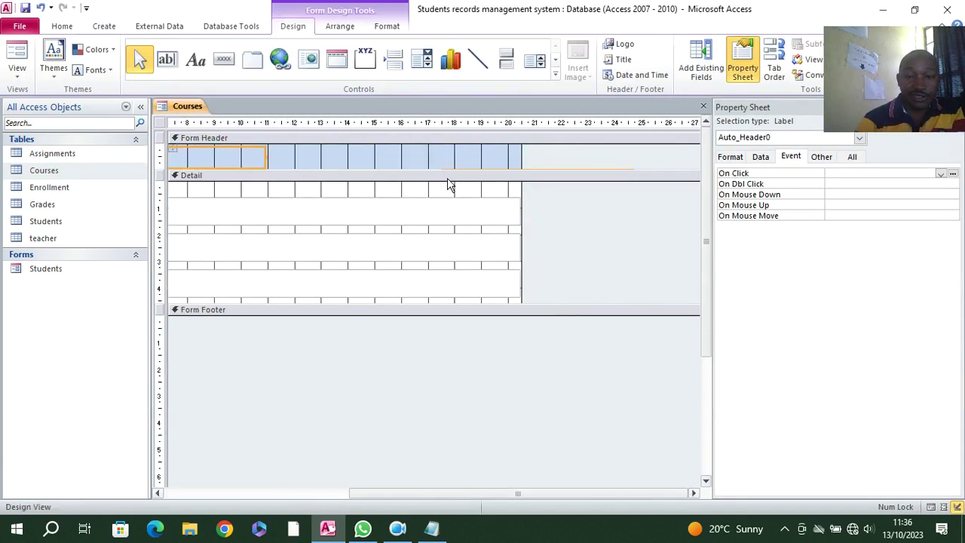
left_click_drag(479, 190, 490, 286)
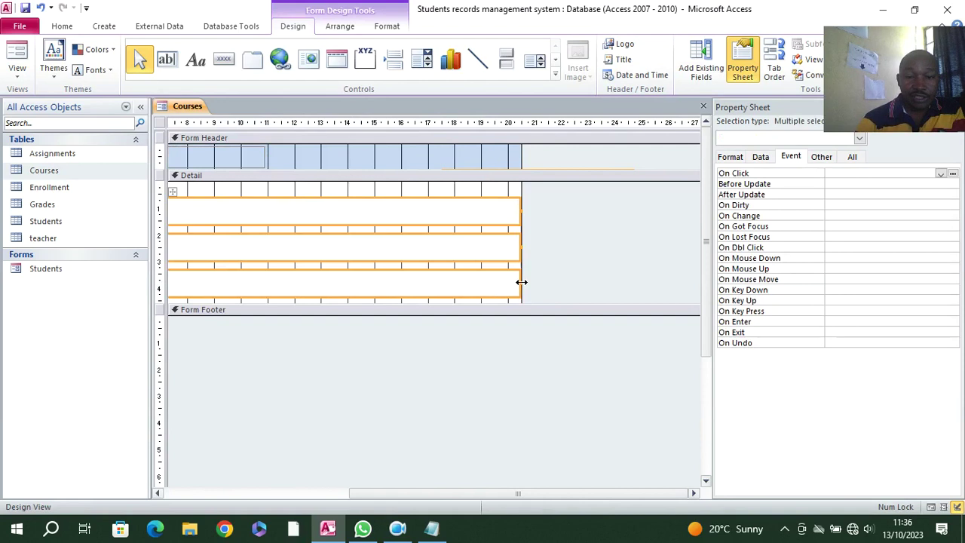
left_click_drag(519, 284, 250, 264)
left_click_drag(519, 256, 264, 294)
left_click_drag(401, 493, 118, 465)
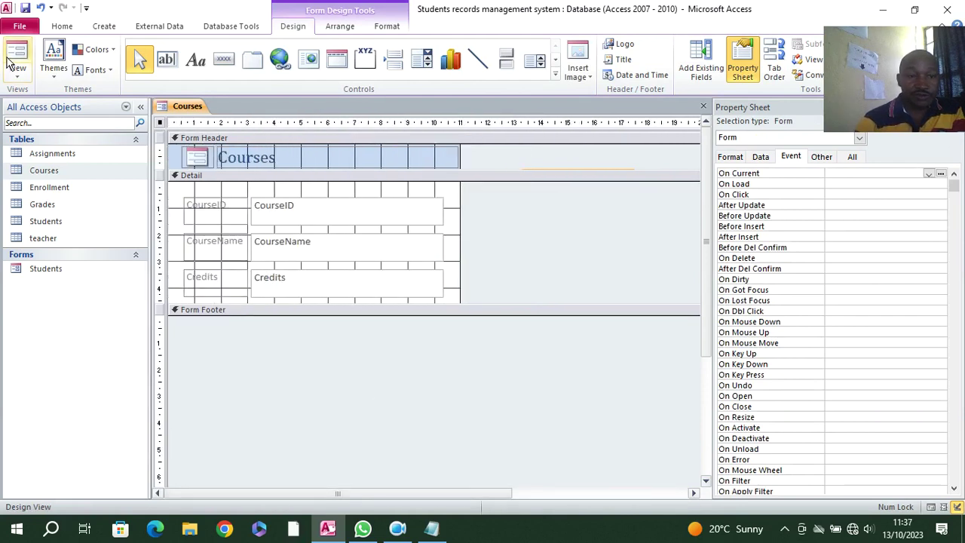
- Save the form as Courses, set Pop Up and Modal to Yes, and view it
left_click(25, 7)
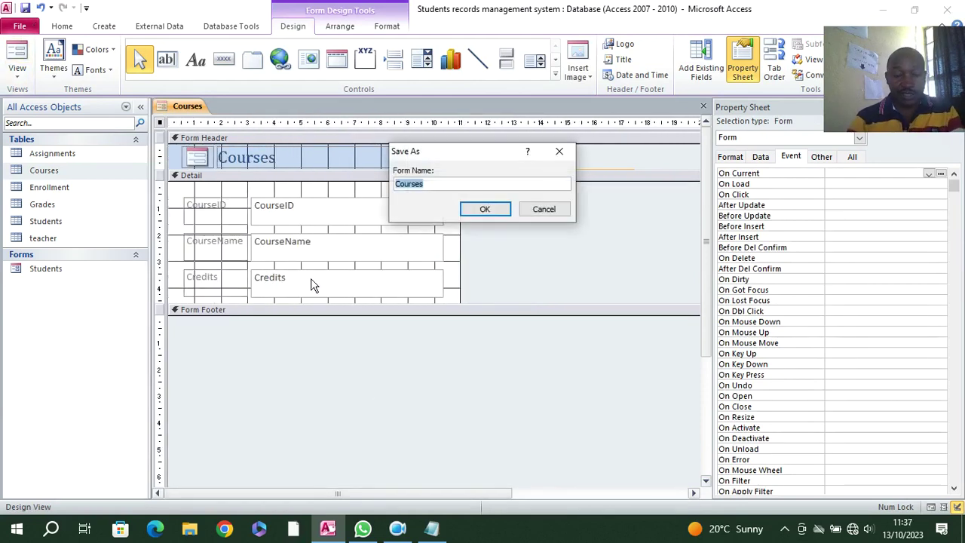
key("Return")
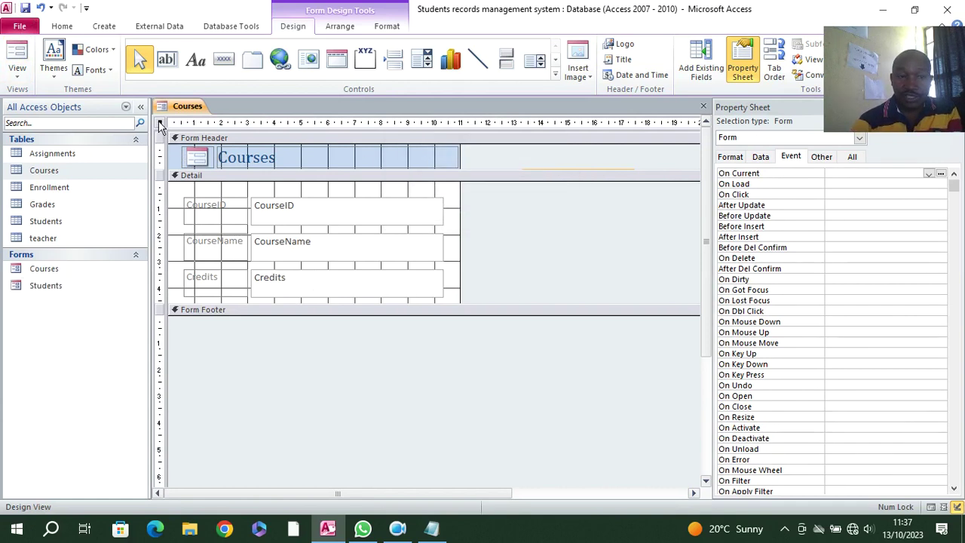
left_click(852, 157)
double_click(858, 195)
double_click(864, 204)
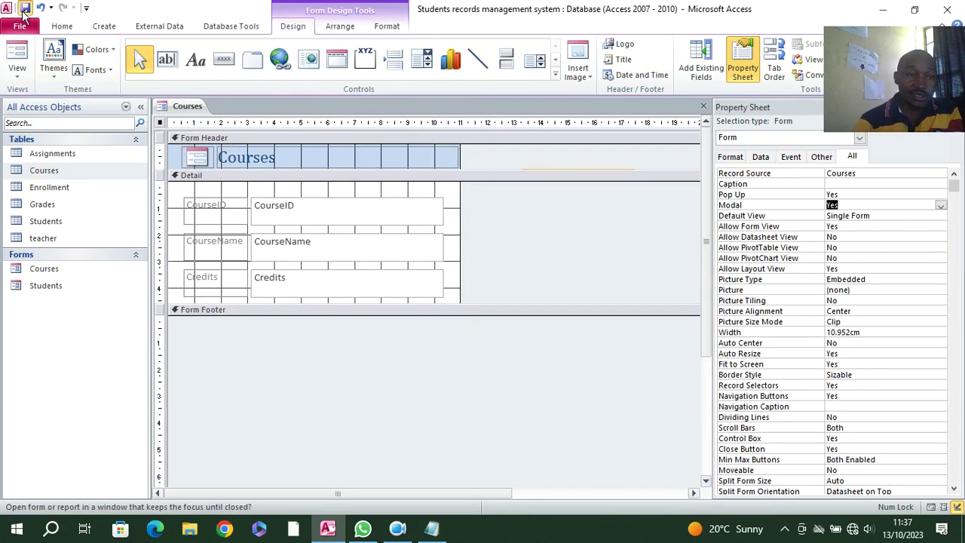
left_click(17, 60)
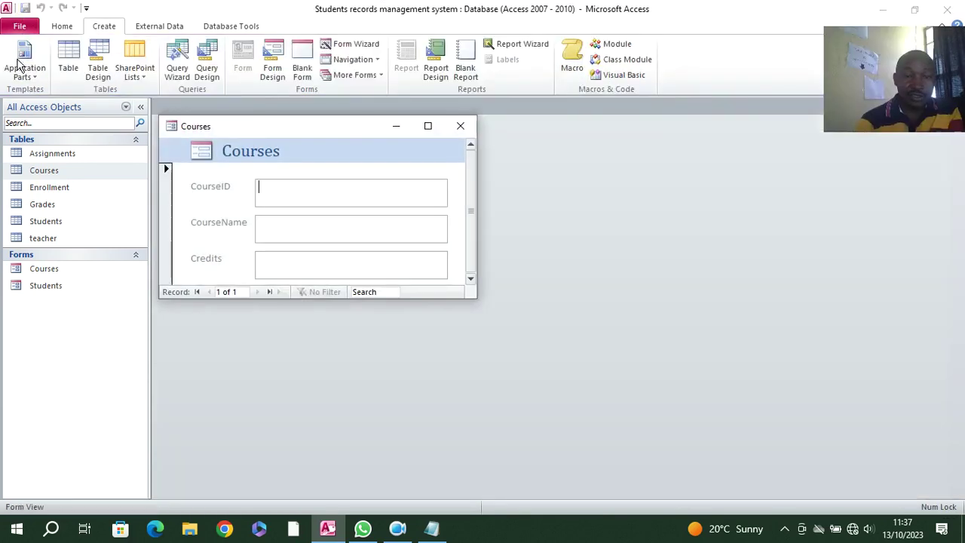
- Return the Courses form to Design View and enlarge the Detail section downward
right_click(315, 137)
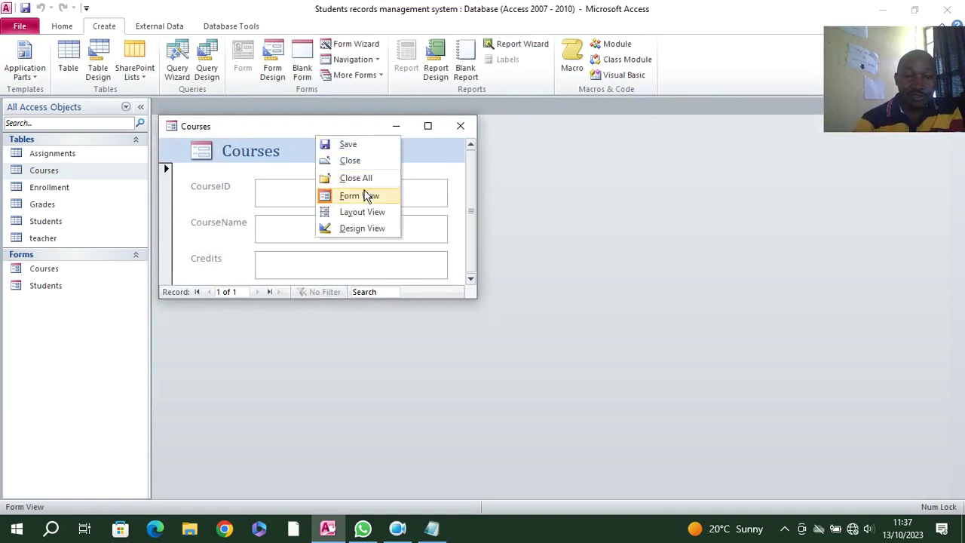
left_click(361, 228)
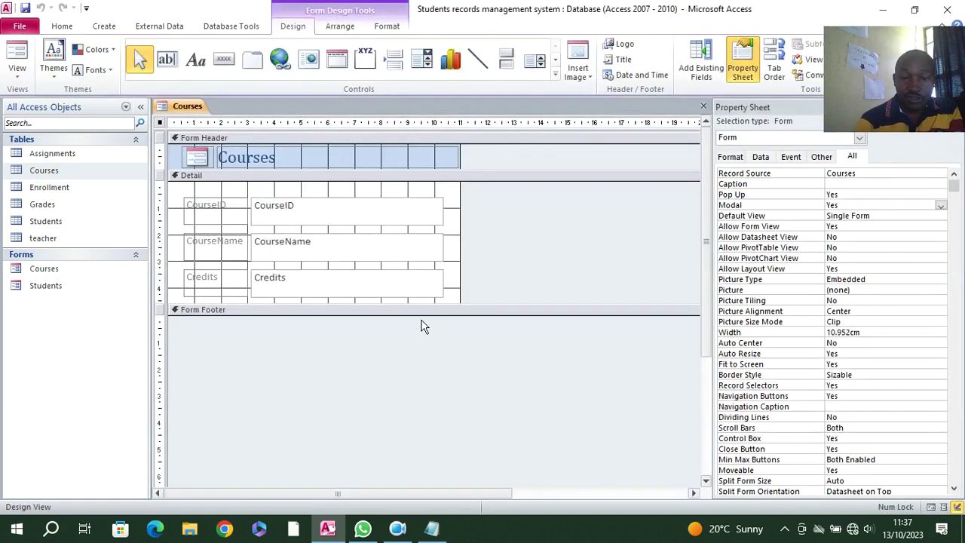
left_click_drag(441, 303, 448, 379)
- Make the three labels right-aligned, bold and black, and bold the CourseID, CourseName and Credits fields
left_click_drag(232, 310, 213, 204)
left_click(386, 26)
left_click(242, 70)
left_click(101, 69)
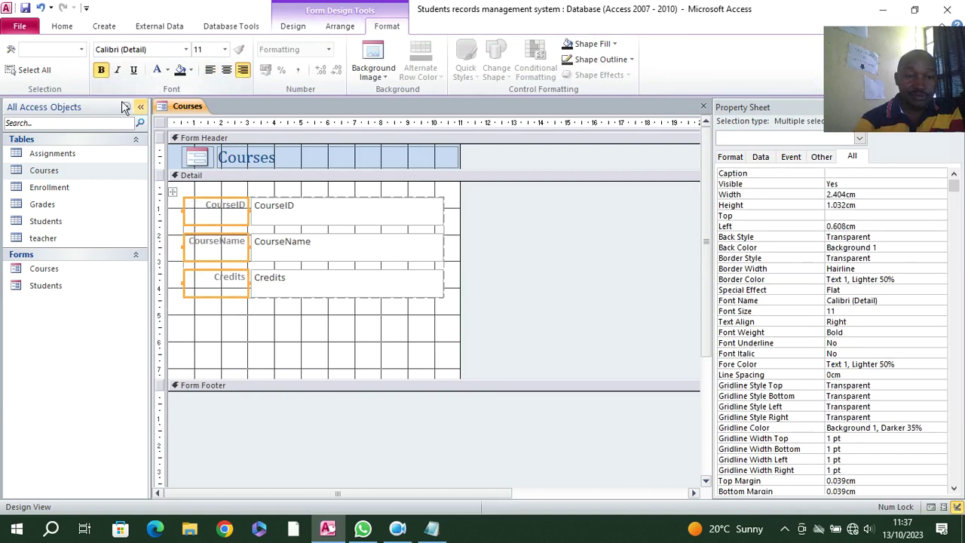
left_click(167, 69)
left_click(177, 116)
left_click_drag(312, 312, 318, 216)
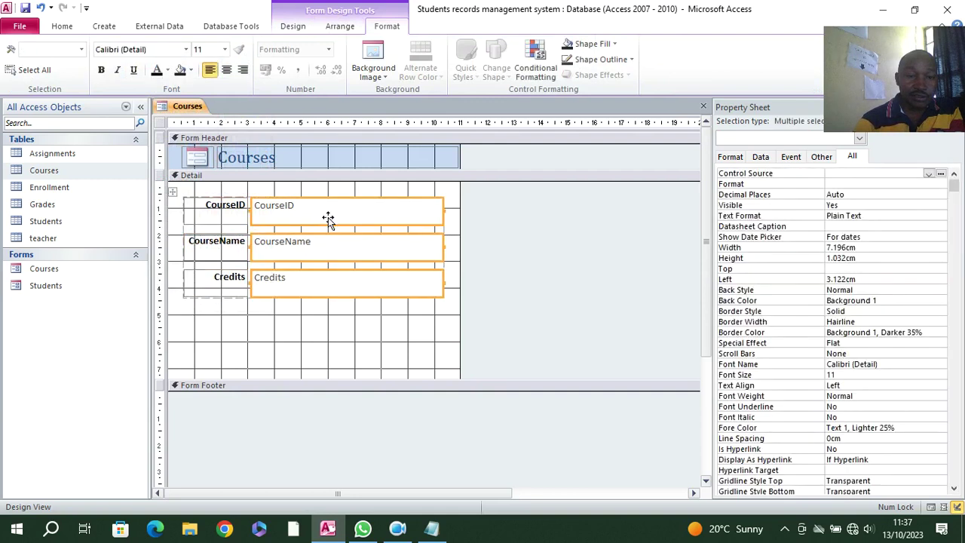
left_click(101, 70)
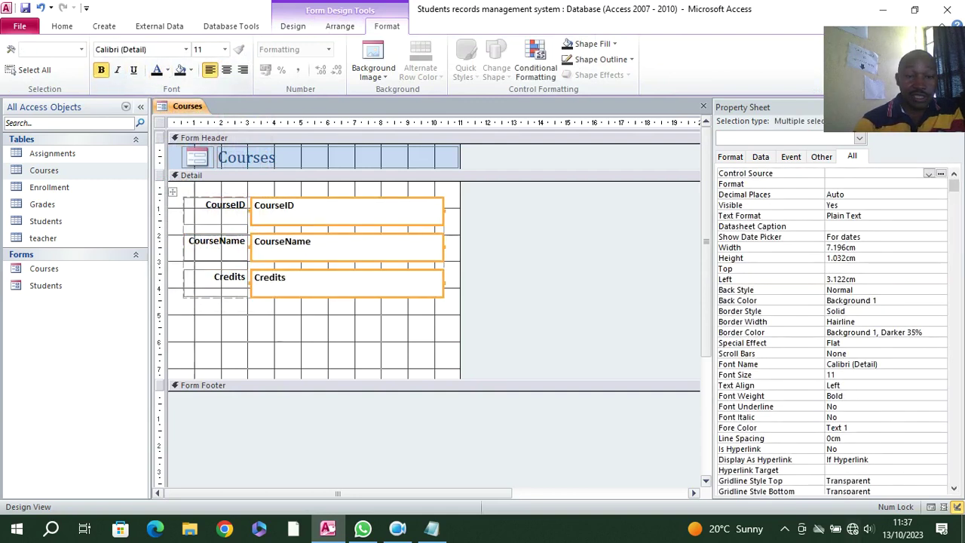
- Give the Detail section a pink background and the form header a green one
right_click(295, 326)
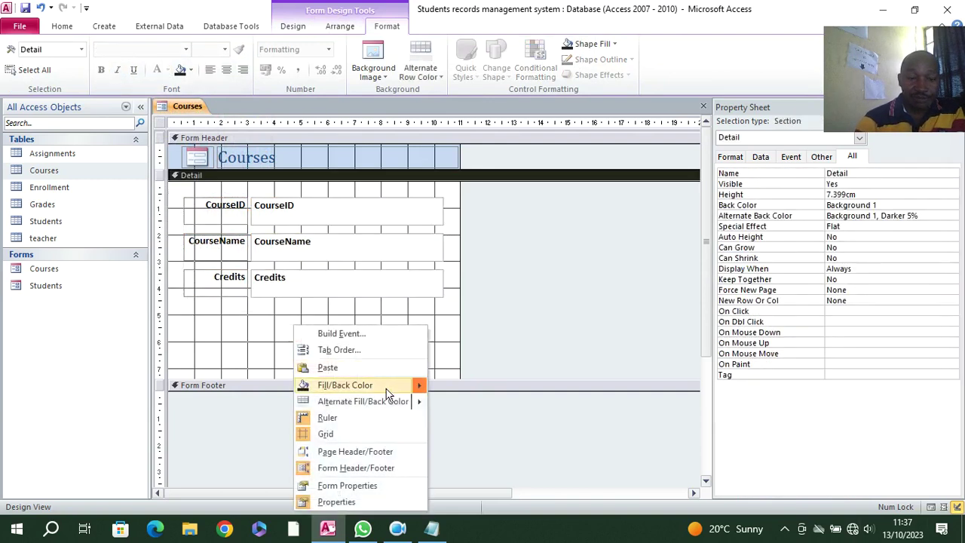
mouse_move(412, 389)
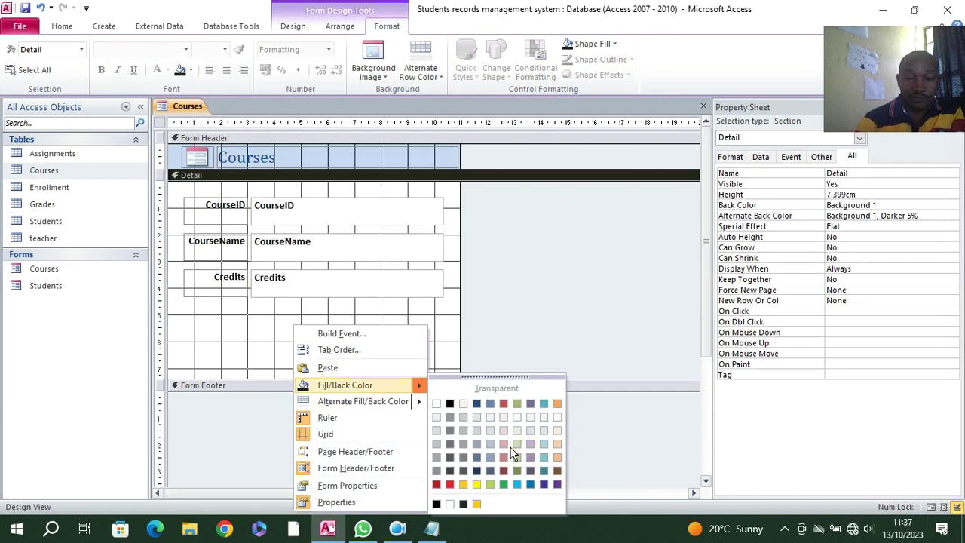
left_click(504, 446)
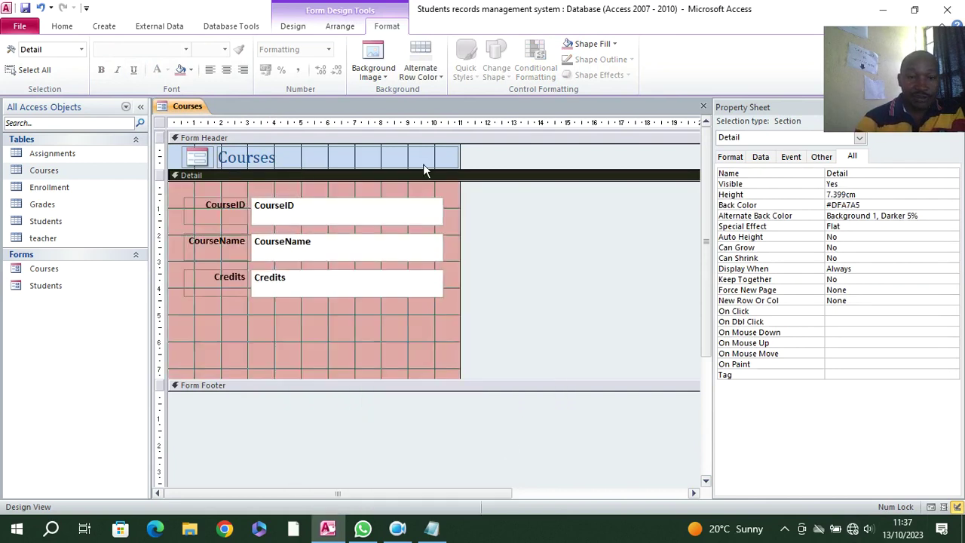
right_click(174, 158)
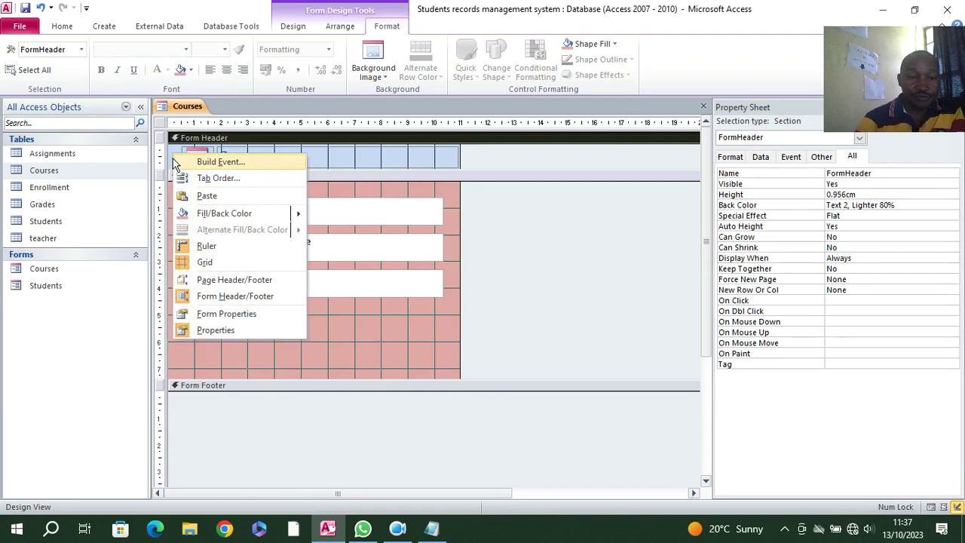
mouse_move(247, 219)
left_click(395, 305)
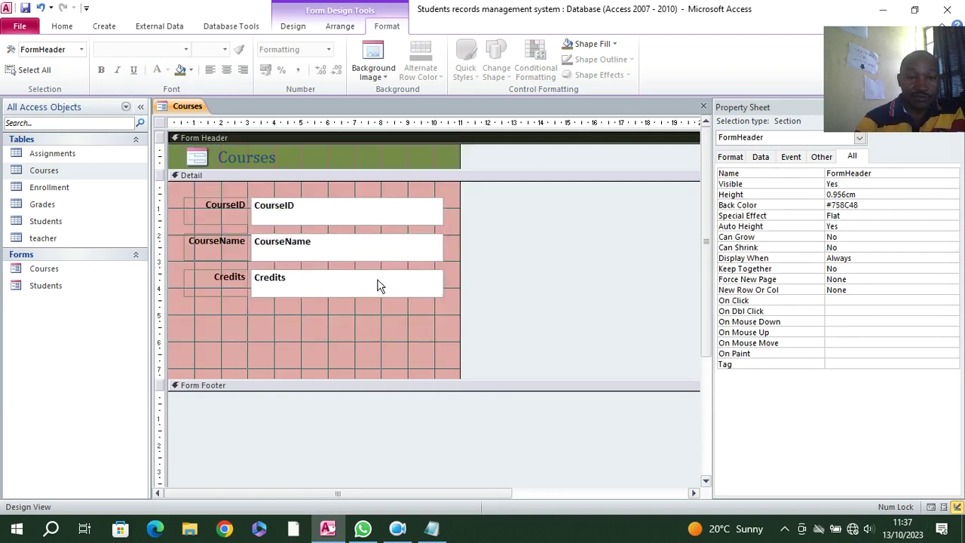
- Make the Courses title bold and white
left_click(272, 156)
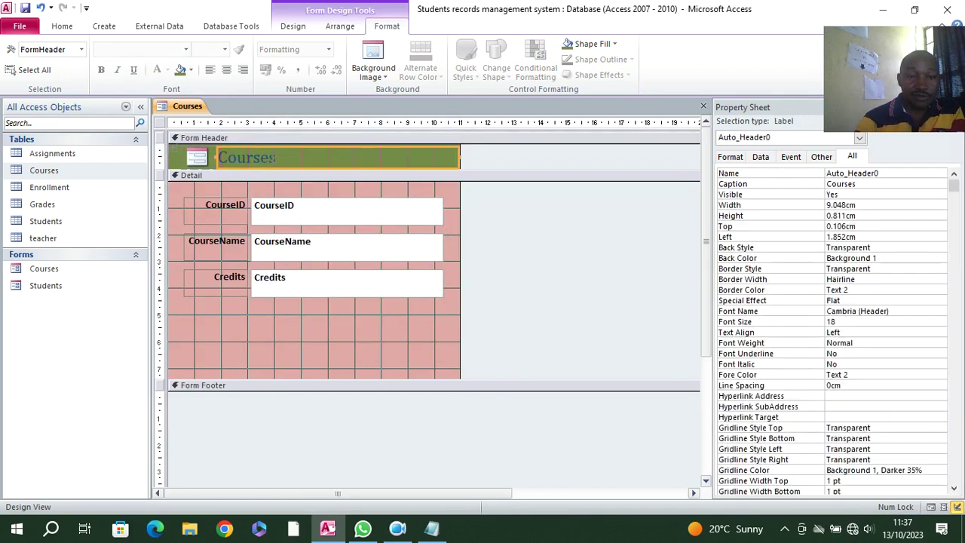
left_click(166, 71)
left_click(159, 109)
left_click(101, 69)
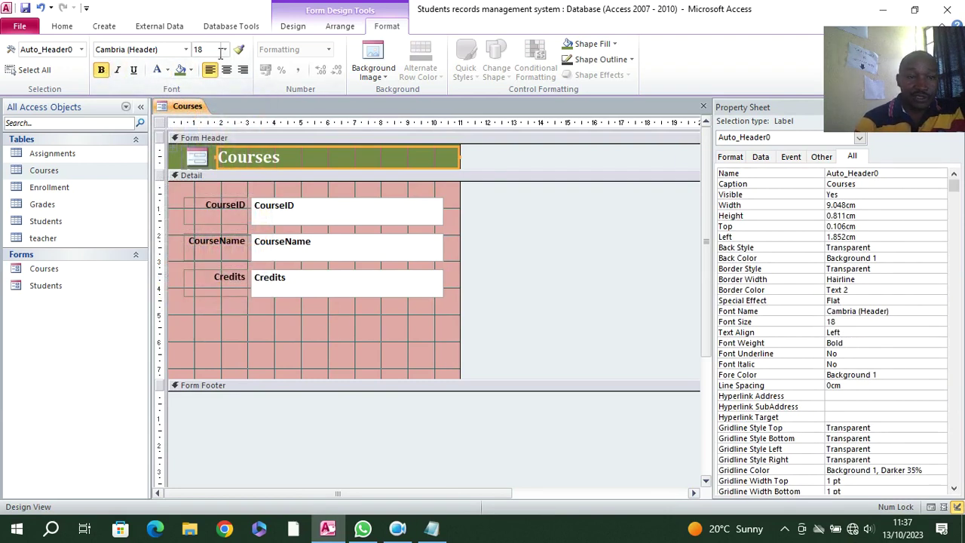
left_click(292, 26)
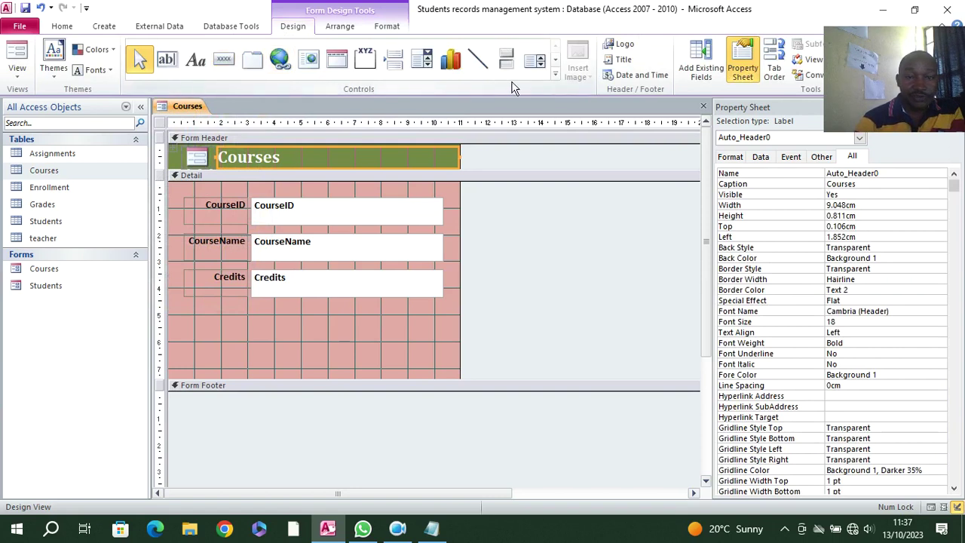
left_click(555, 73)
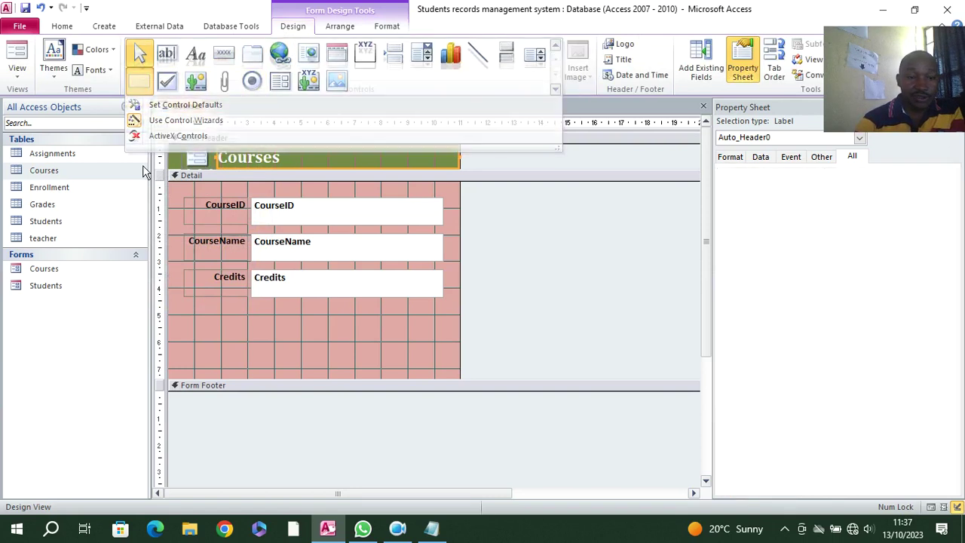
- Add an Add Record command button with the button wizard in the Detail section
mouse_move(197, 306)
left_mouse_down()
mouse_move(364, 381)
mouse_move(432, 374)
left_mouse_up()
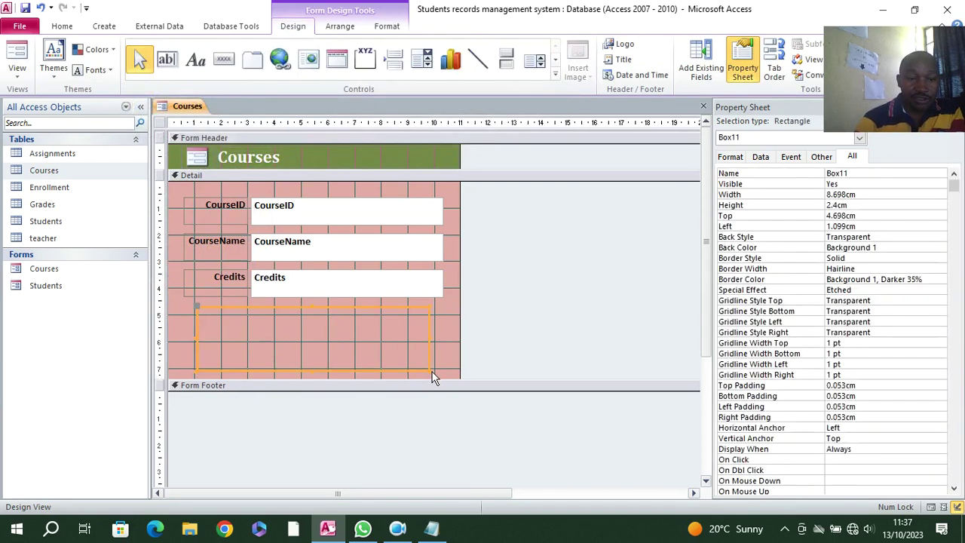
left_click(223, 60)
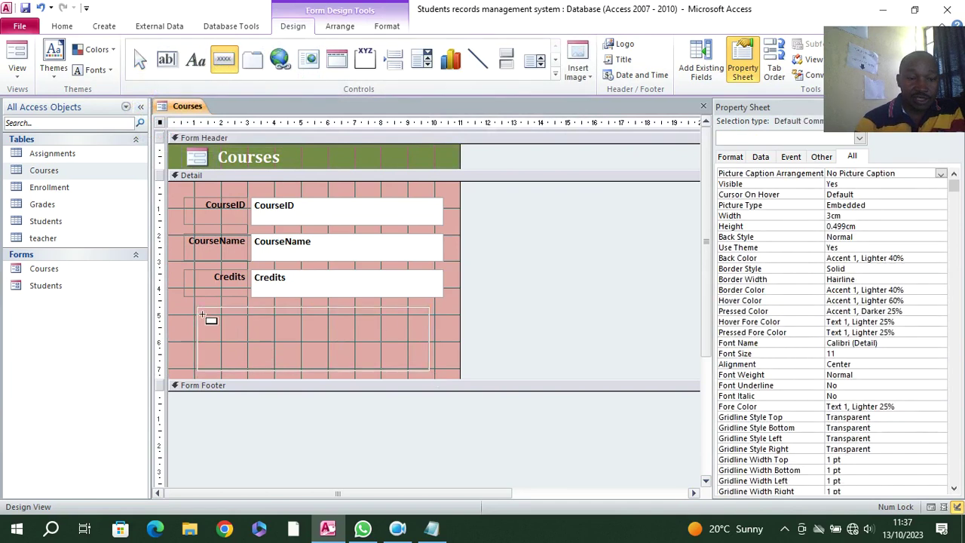
left_click(209, 313)
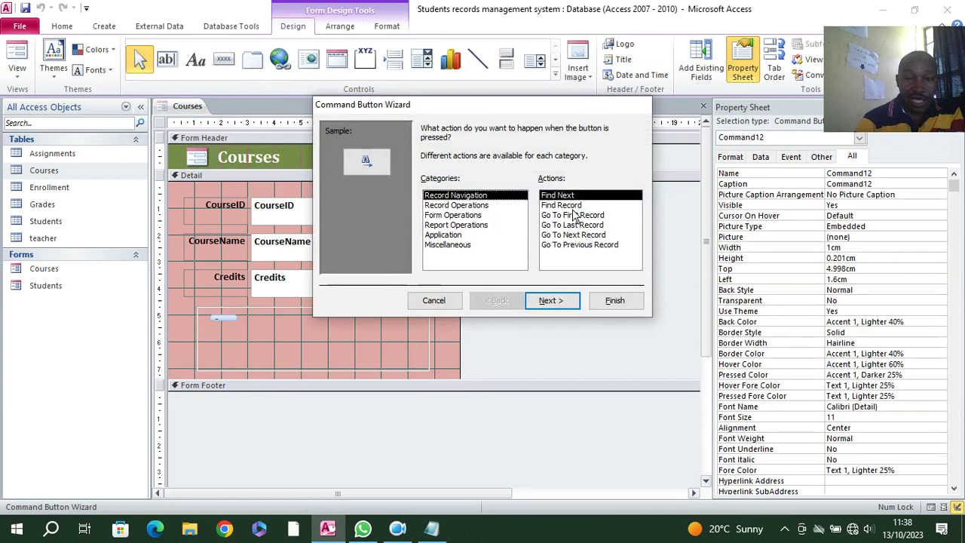
left_click(472, 206)
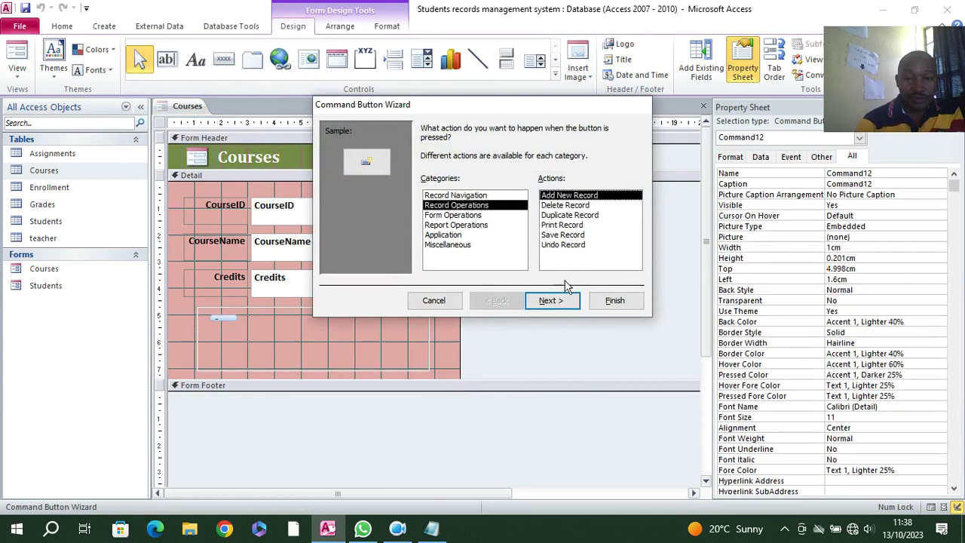
left_click(550, 300)
left_click(437, 184)
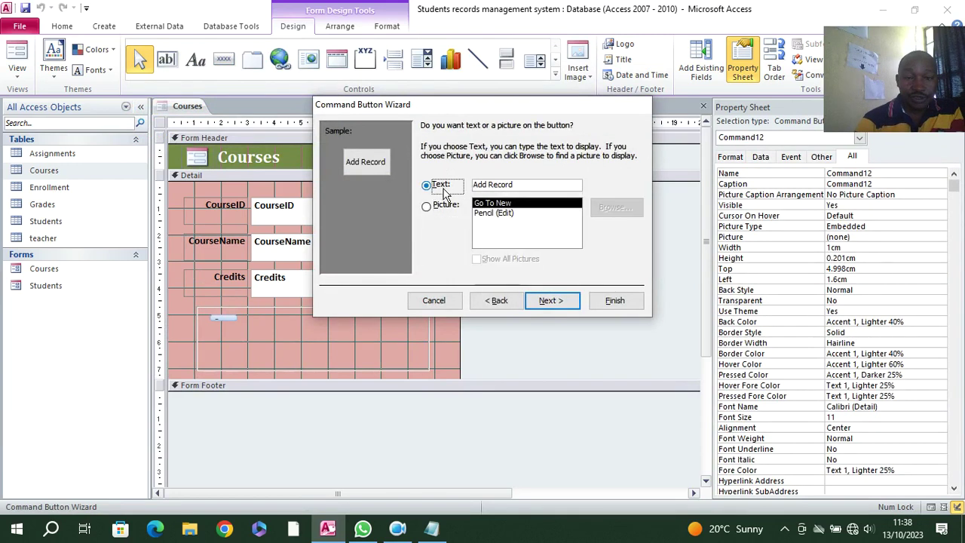
left_click(553, 300)
left_click(612, 302)
- Add a Delete Record button beside it and nudge Add Record into line
left_click(224, 58)
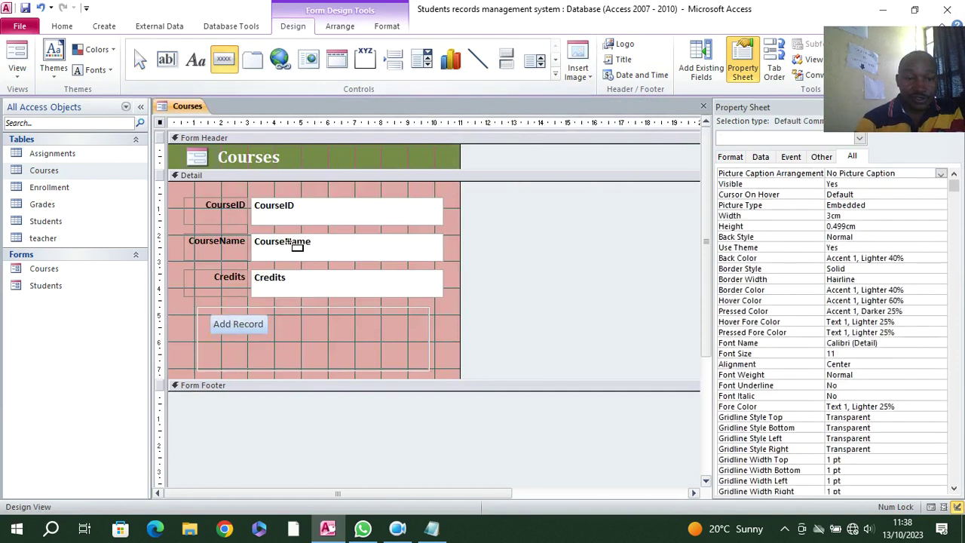
left_click_drag(278, 319, 364, 338)
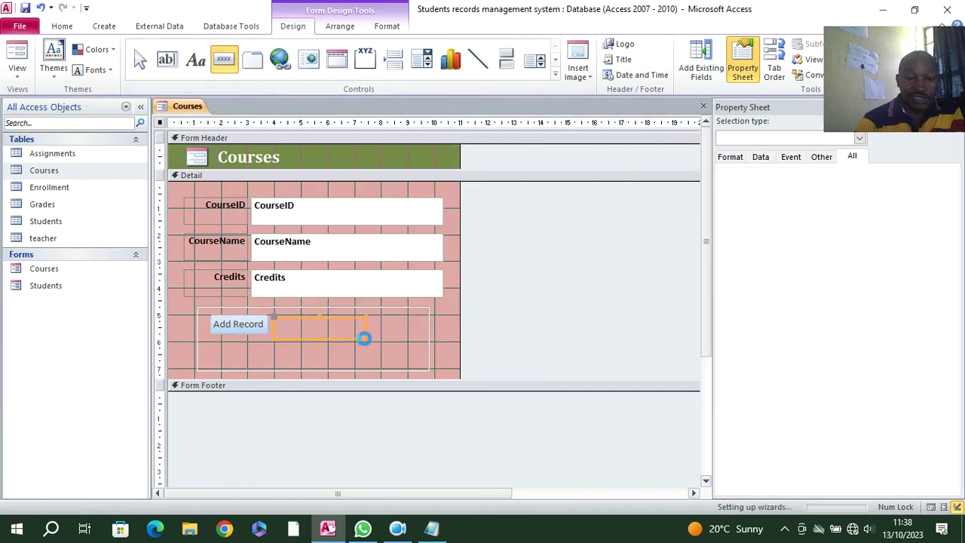
left_click(463, 207)
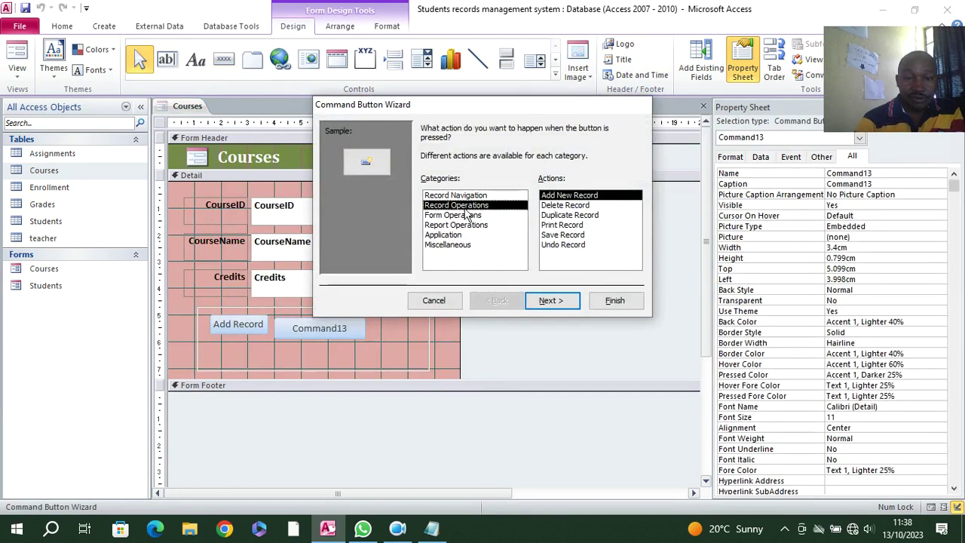
left_click(557, 205)
left_click(550, 300)
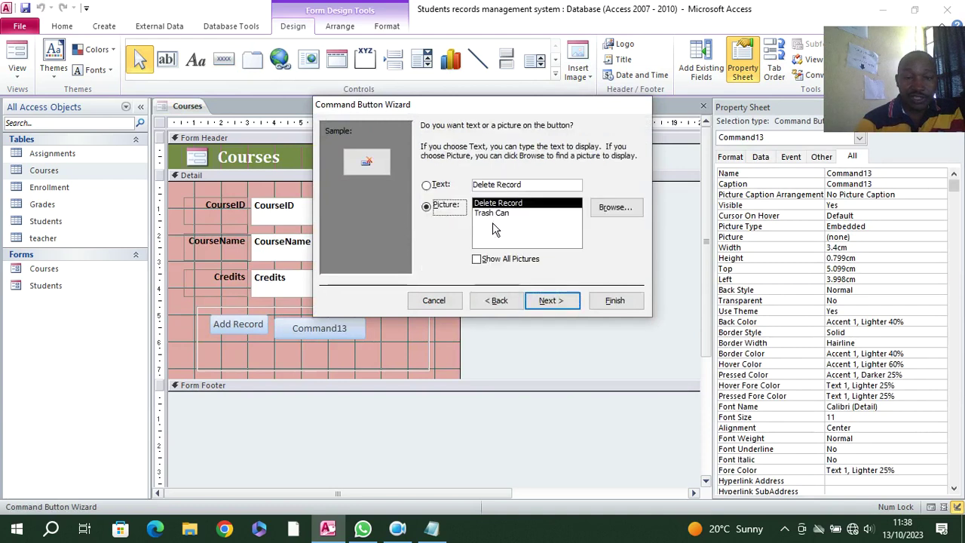
left_click(552, 301)
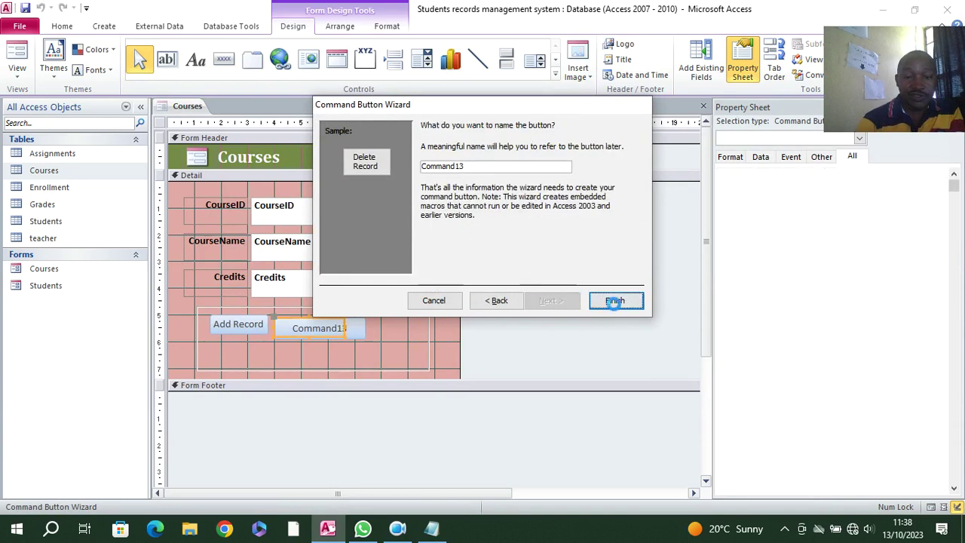
left_click(615, 302)
left_click(236, 329)
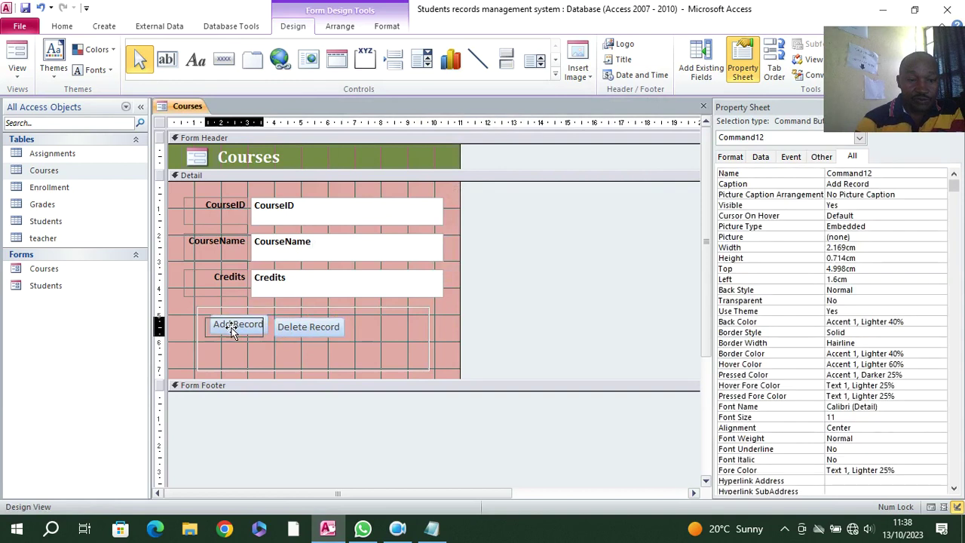
left_click_drag(233, 332, 229, 334)
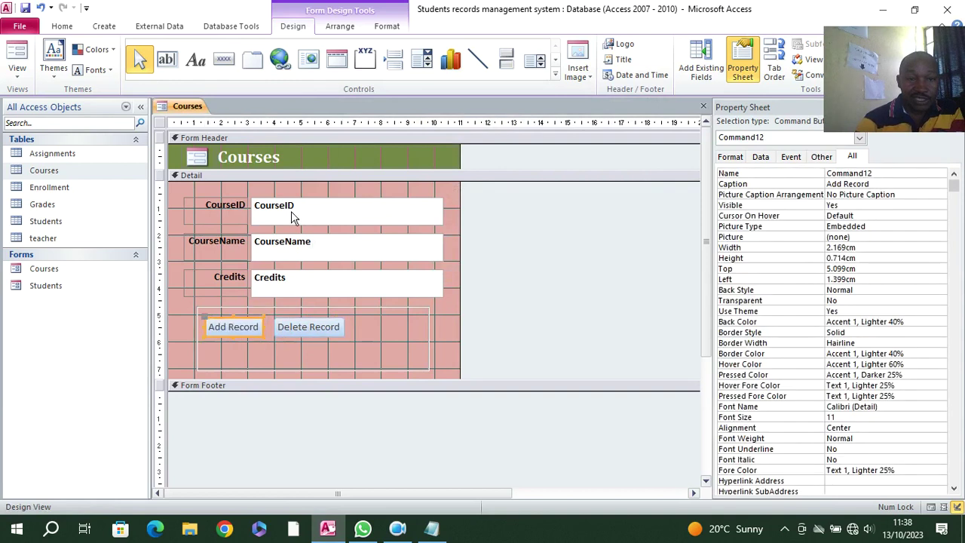
left_click(506, 59)
- Draw a toggle button beside Delete Record and caption it Close
left_click_drag(367, 313, 417, 343)
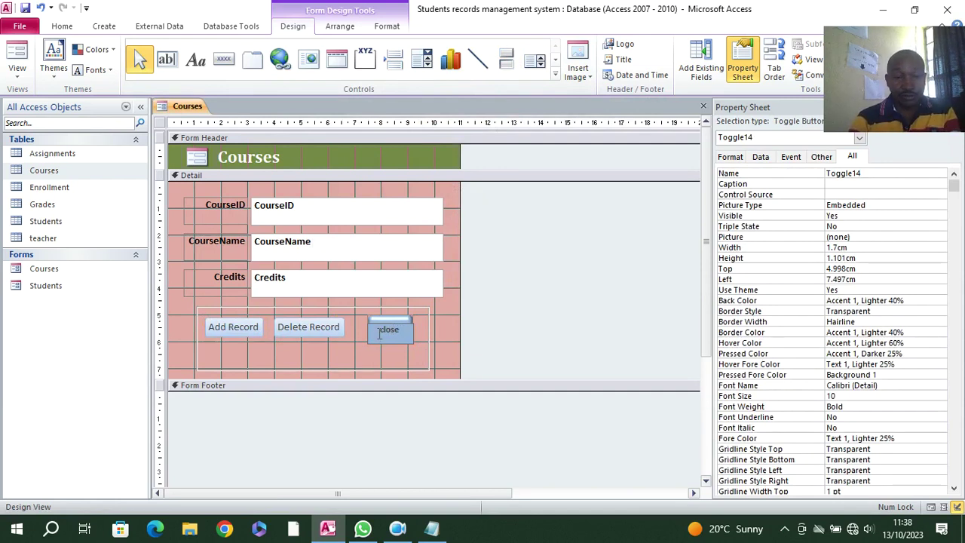
key("BackSpace")
key("Caps_Lock")
type("C")
left_click(378, 368)
- Set the Close button's On Click to [Event Procedure] and open its code
left_click(397, 339)
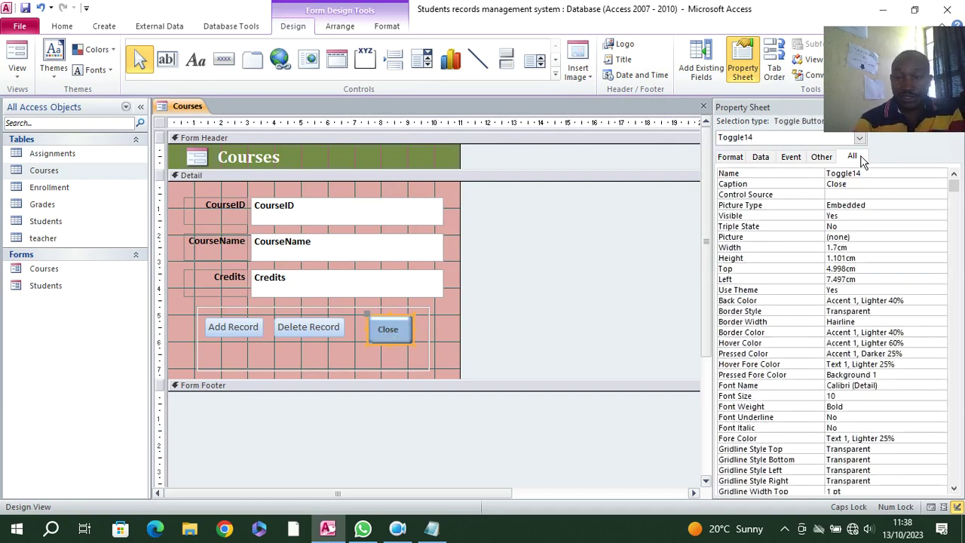
left_click(791, 157)
left_click(939, 174)
left_click(942, 184)
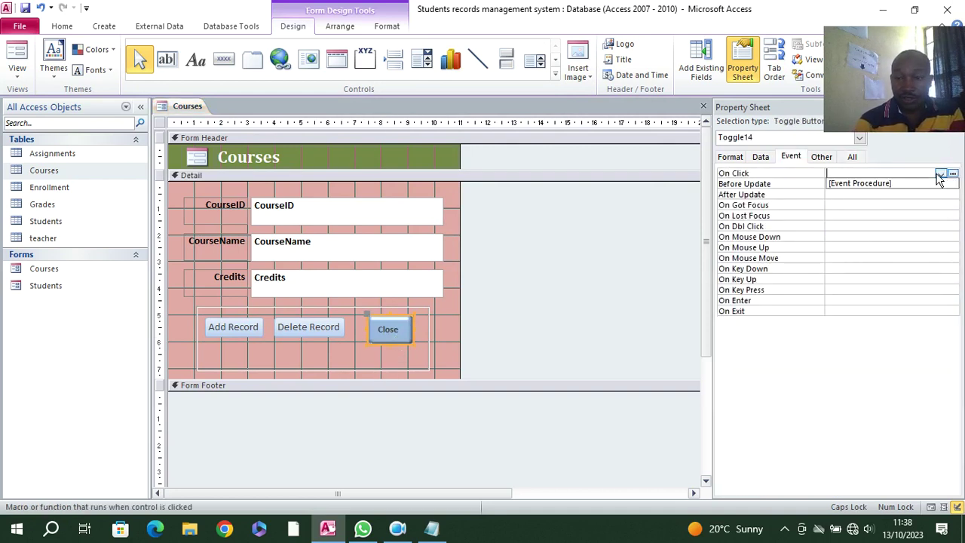
left_click(953, 174)
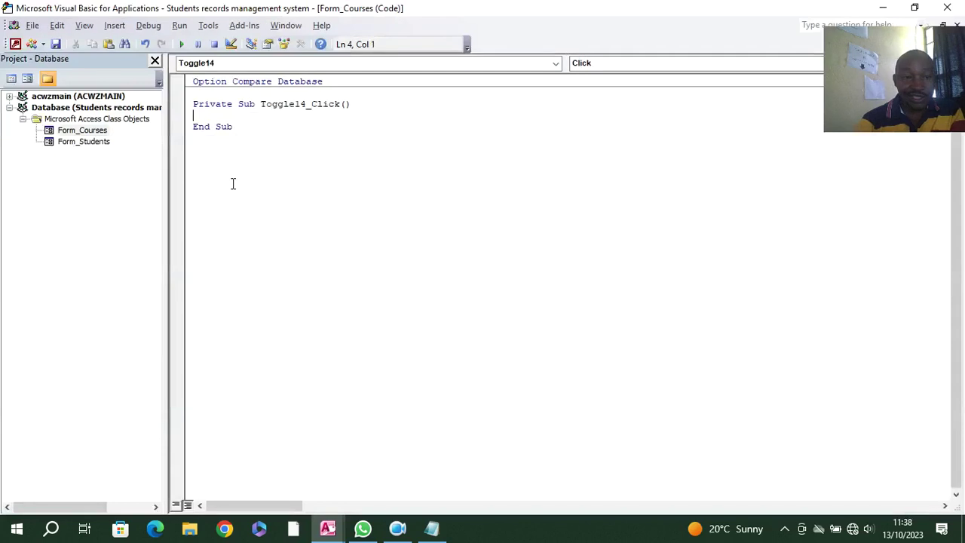
- Paste the exit-confirmation code into Toggle14_Click, title it 'Students Records Management System', and close VBA
type("Dim aexit As VbMsgBoxResult On Error GoTo cmdexit_Click_Err     aexit = MsgBox(\"Confirm if you want to exit\", vbQuestion + vbYesNo, \"Zao Kuu Management System\")    If aexit = vbYes Then     DoCmd.Close , \"\"  End If cmdexit_Click_Exit:     Exit Sub  cmdexit_Click_Err:     MsgBox Error$     Resume cmdexit_Click_Exit")
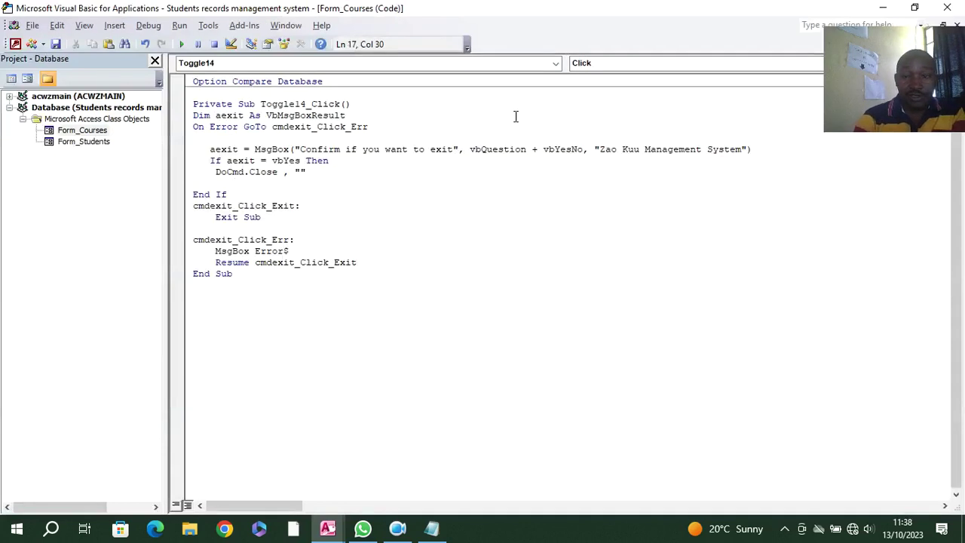
left_click_drag(641, 148, 597, 149)
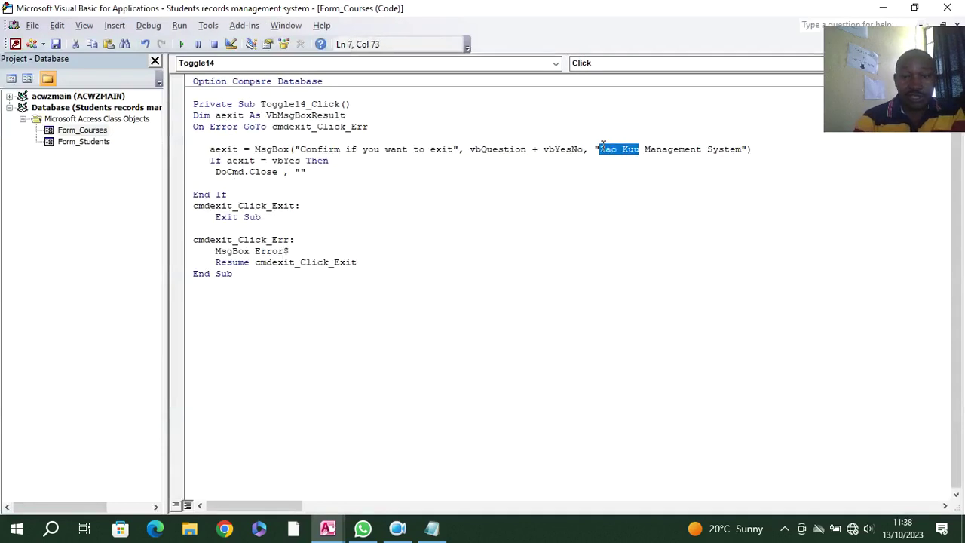
type("Students")
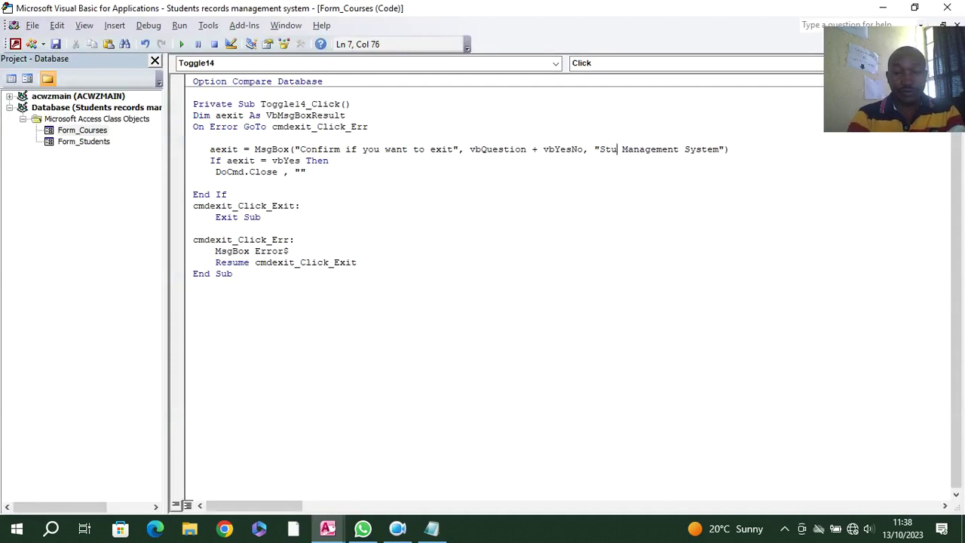
type(" Recor")
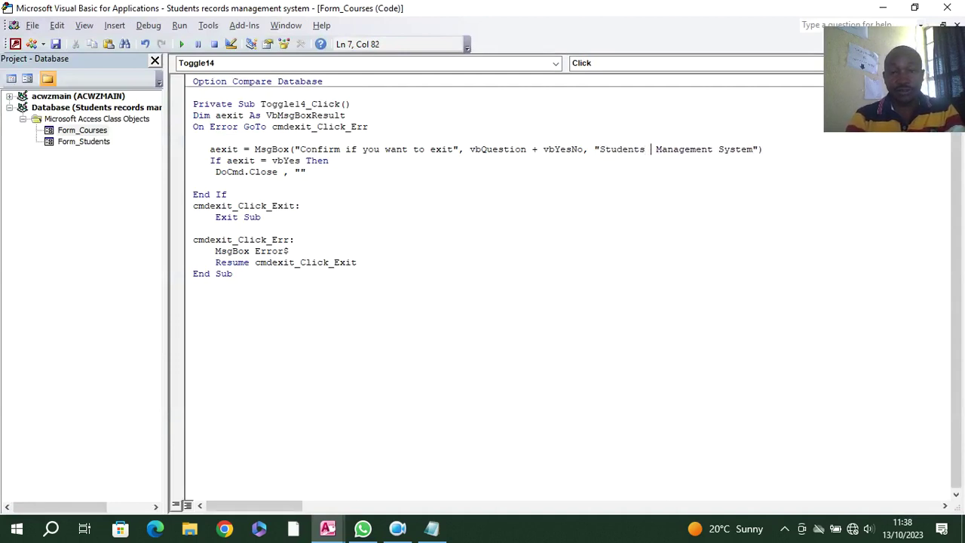
type("s")
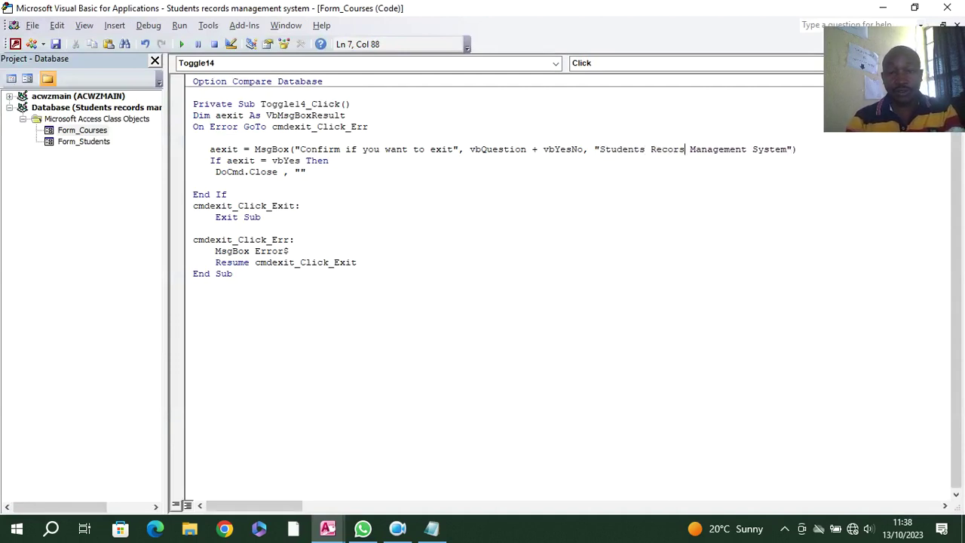
key("BackSpace")
type("d")
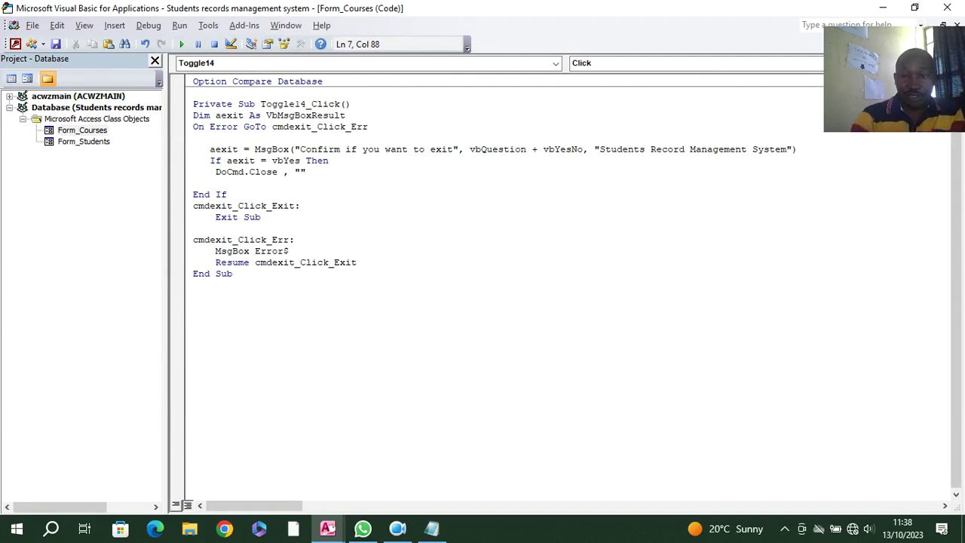
type("s")
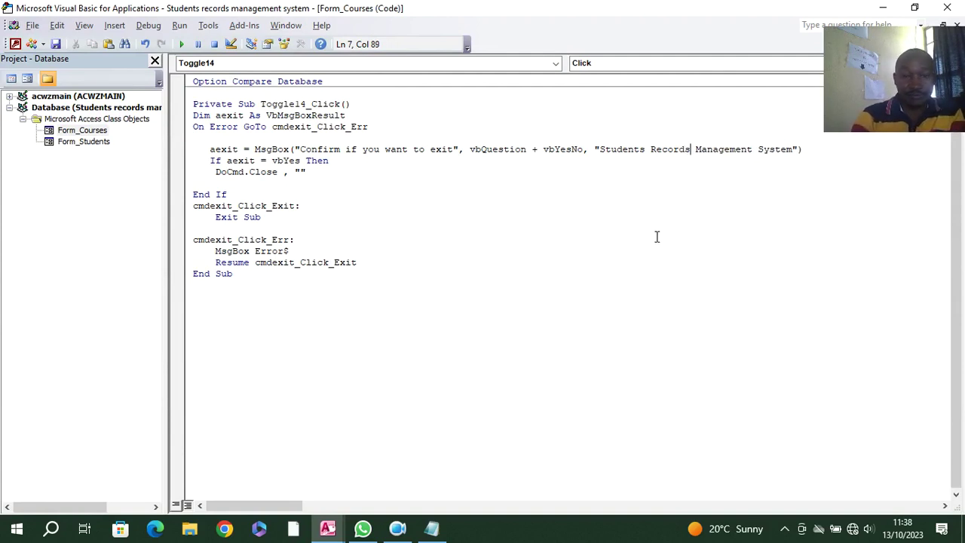
left_click(647, 246)
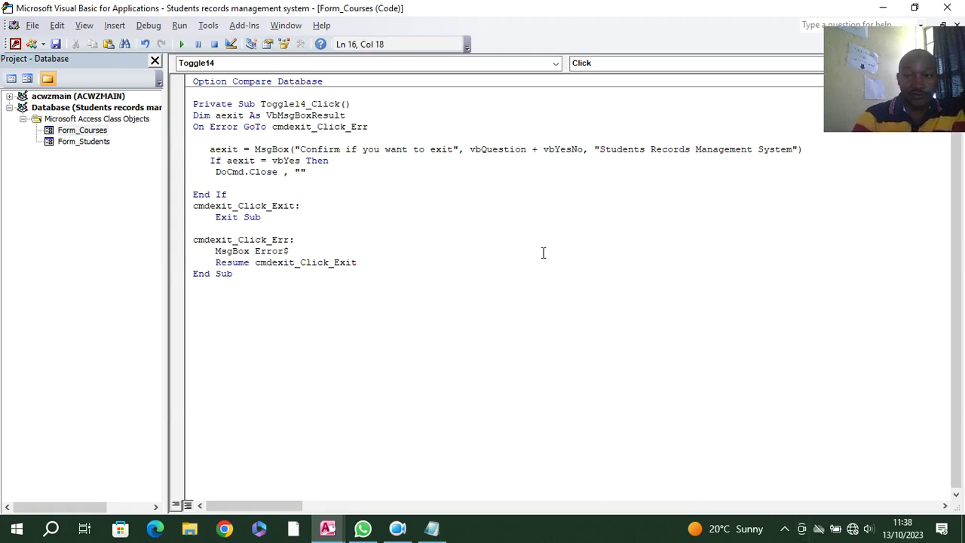
left_click(946, 7)
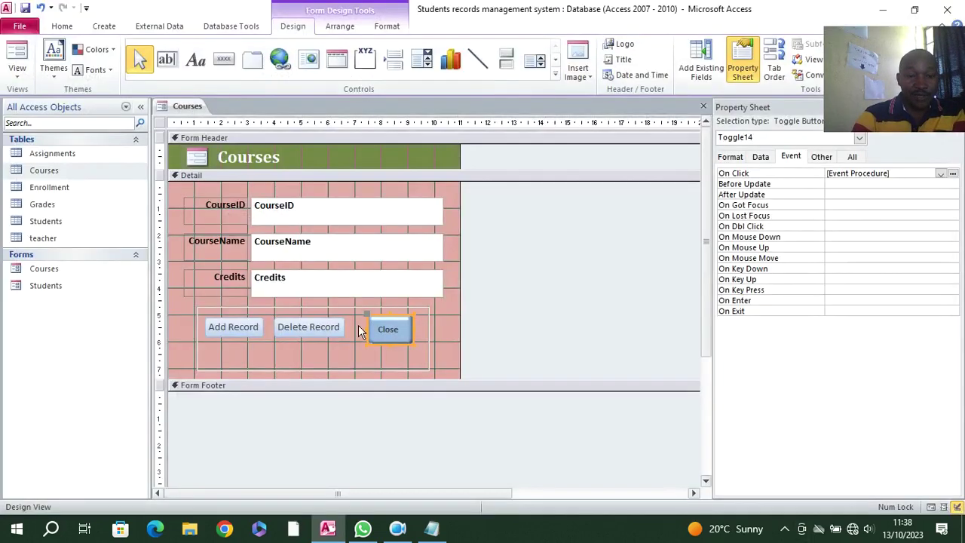
- Make the Add Record and Delete Record buttons taller, then select all three buttons
left_click(228, 332)
left_click_drag(232, 338, 233, 354)
left_click(303, 332)
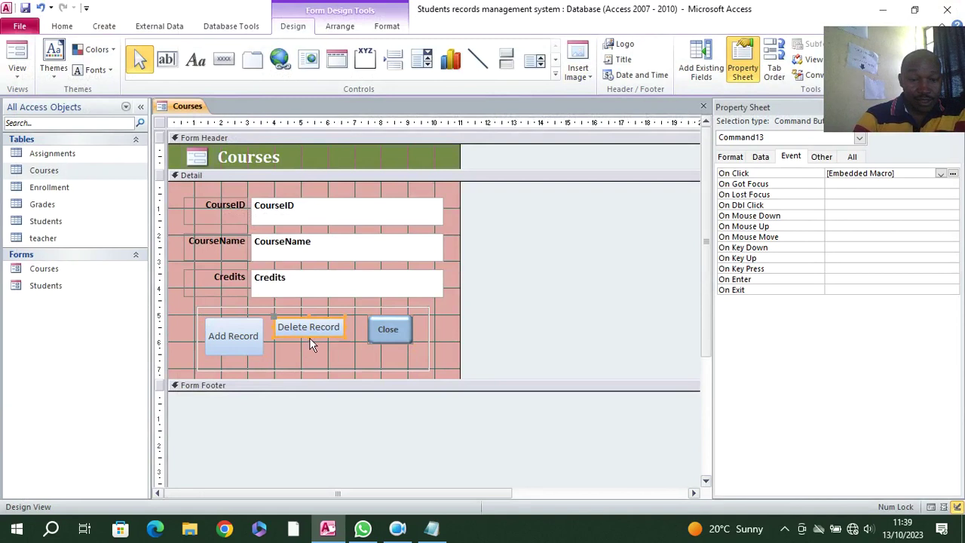
left_click_drag(310, 338, 312, 354)
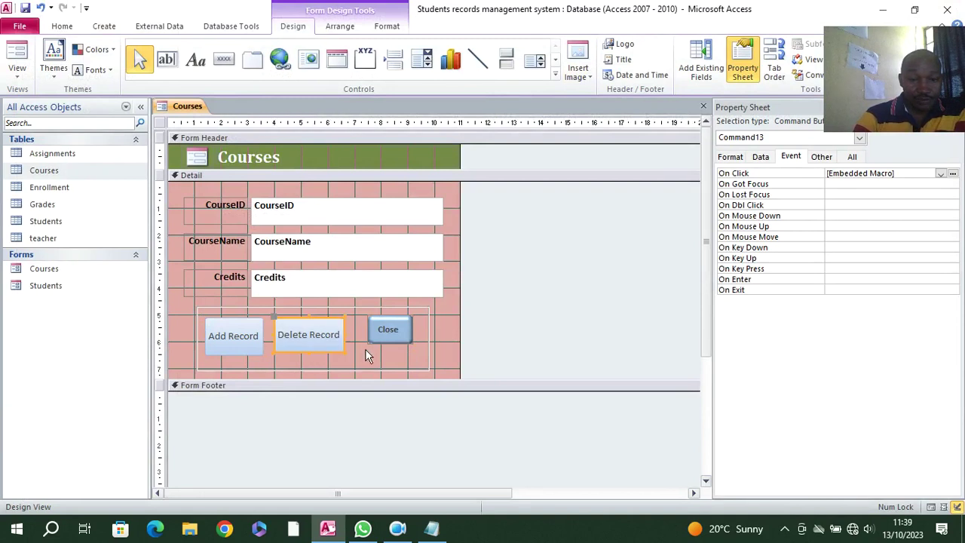
left_click(387, 341)
left_click_drag(390, 345, 241, 339)
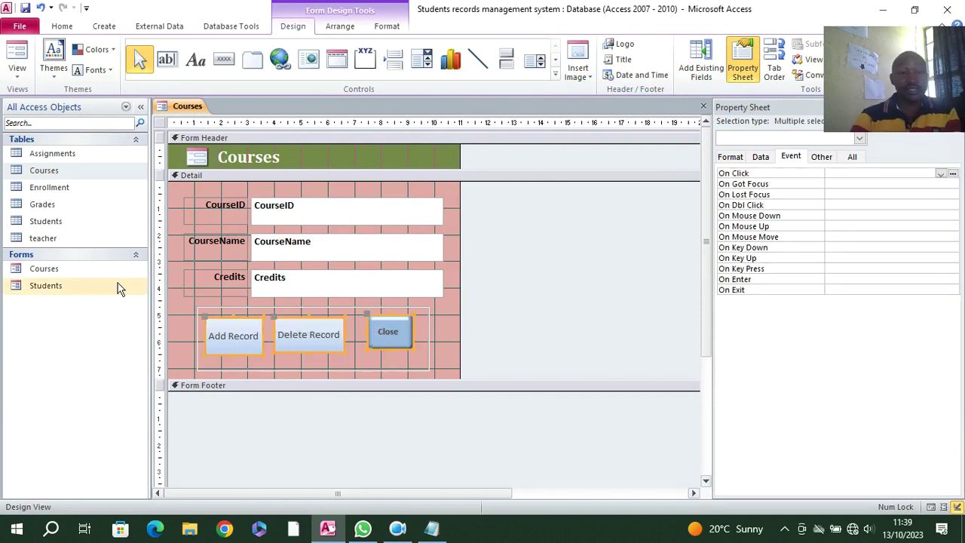
- Give the three buttons white captions and a red fill, and move them slightly lower
left_click(379, 28)
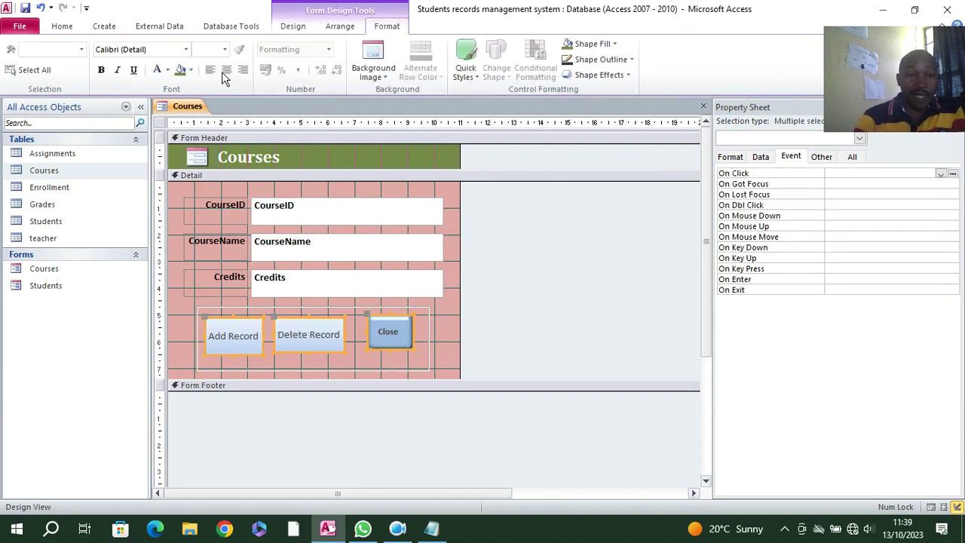
left_click(159, 71)
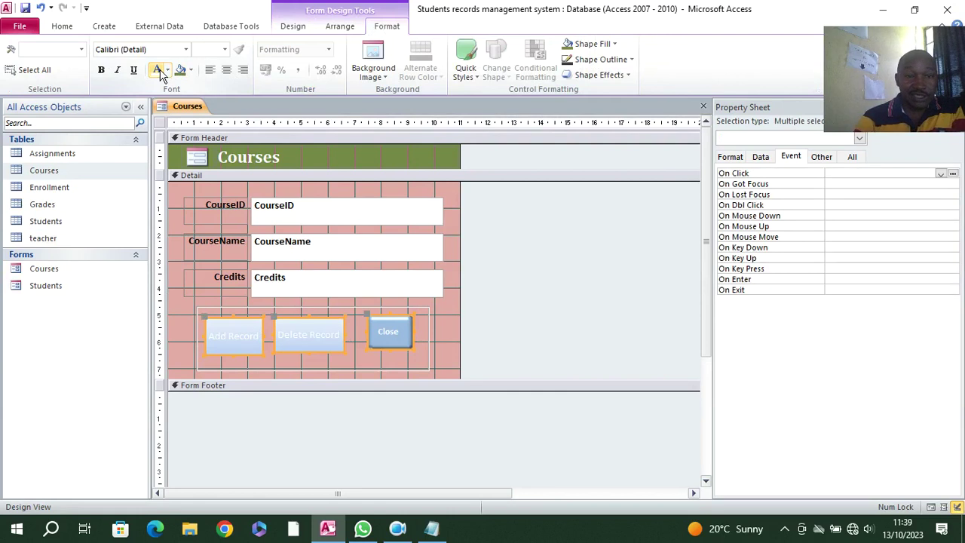
left_click(612, 45)
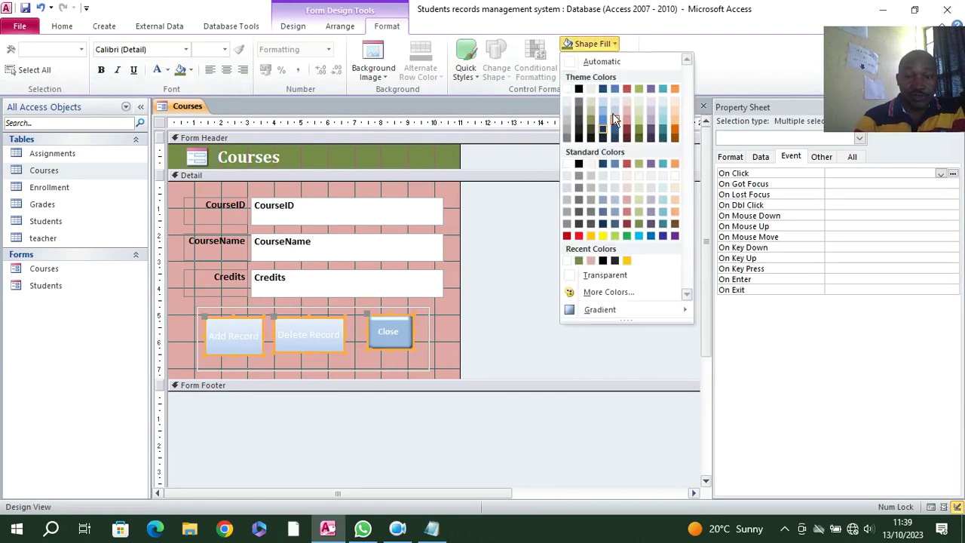
left_click(579, 236)
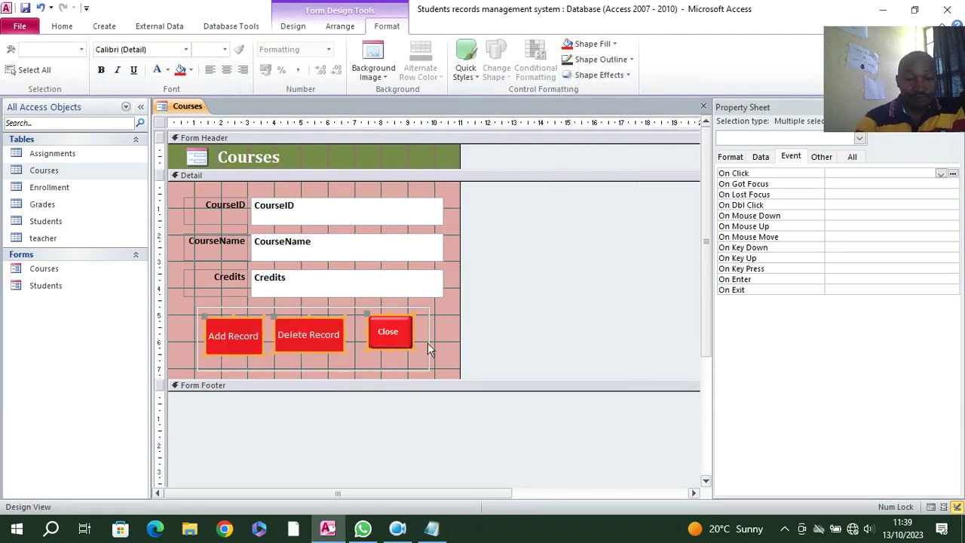
left_click_drag(367, 349, 373, 353)
left_click(446, 359)
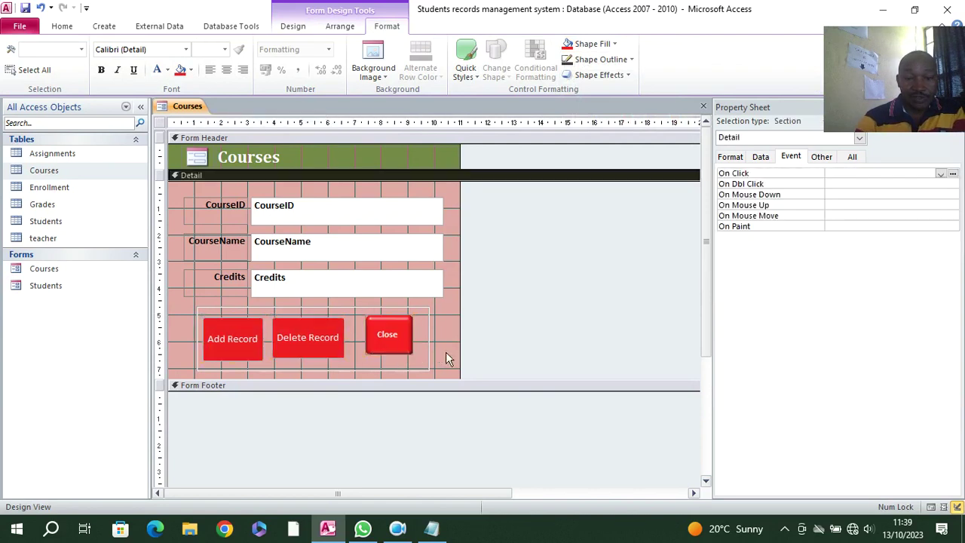
left_click(62, 26)
- Preview the Courses form with its red buttons in Form View, close it, and select the Enrollment table
left_click(20, 60)
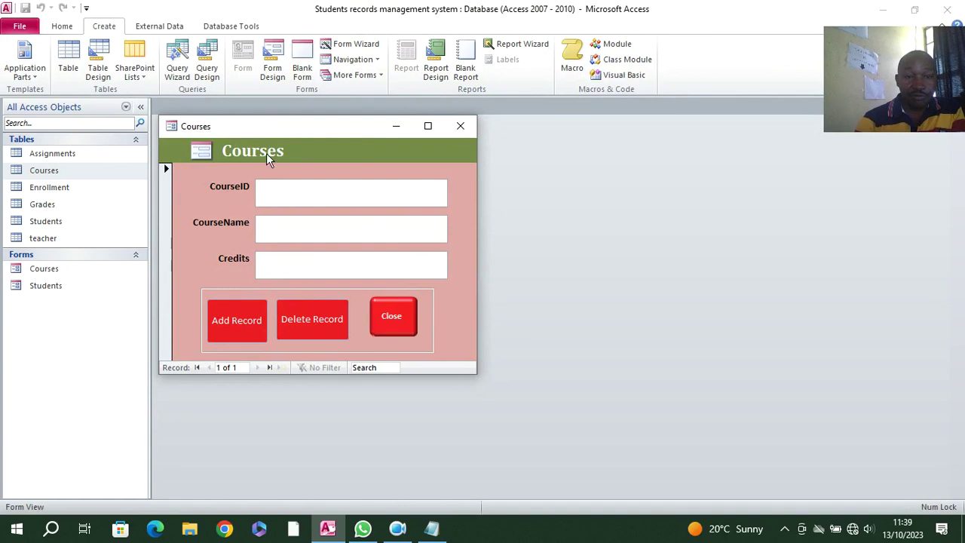
left_click(455, 127)
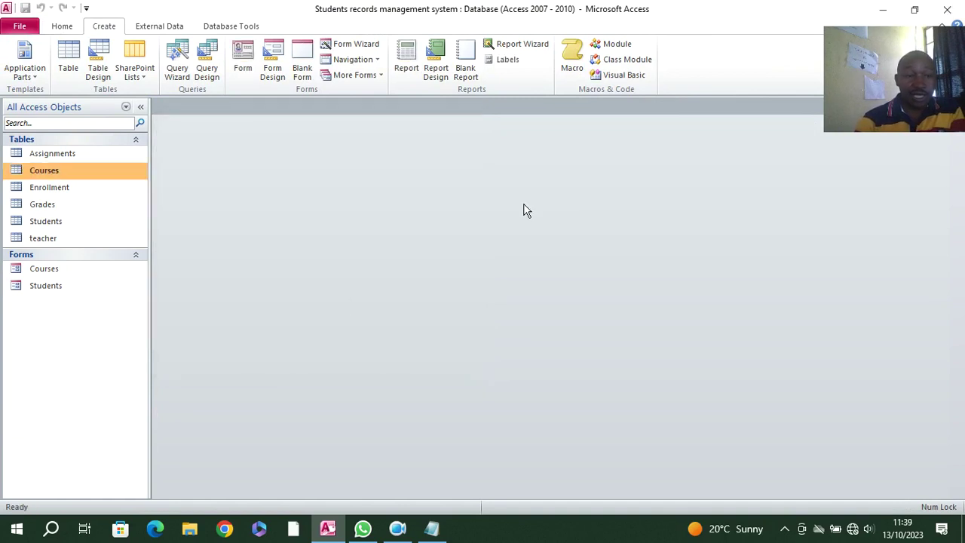
left_click(71, 187)
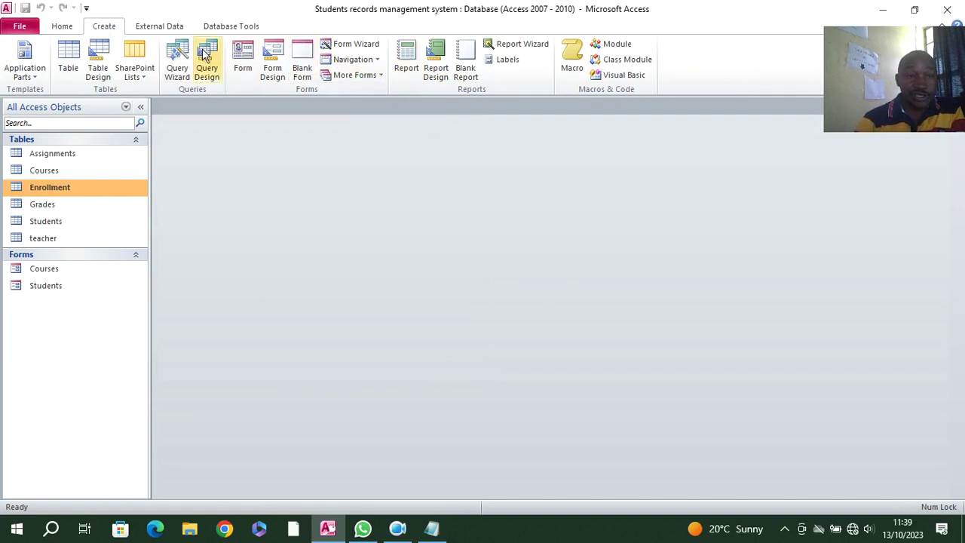
- Build a quick form from the Enrollment table and drag the Property Sheet out of the way
left_click(242, 63)
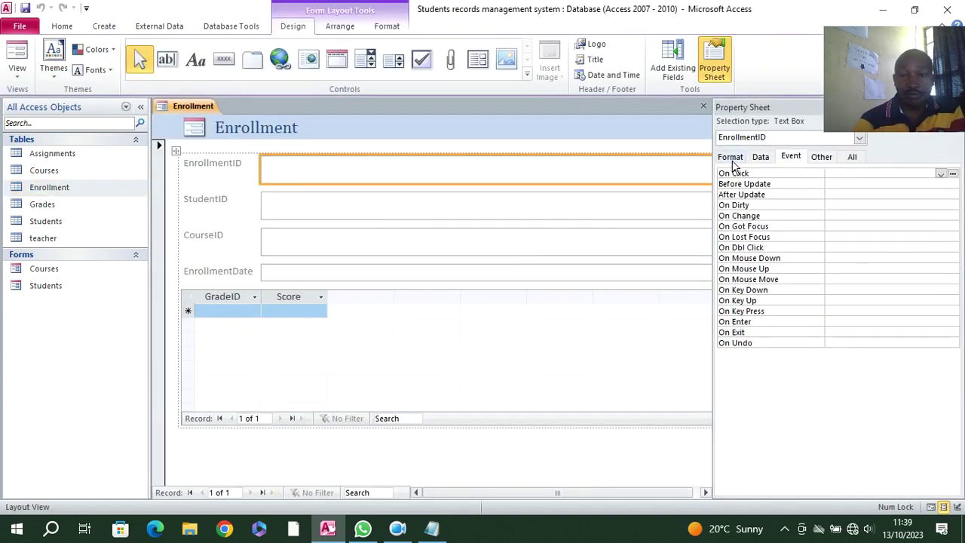
left_click_drag(746, 111, 945, 185)
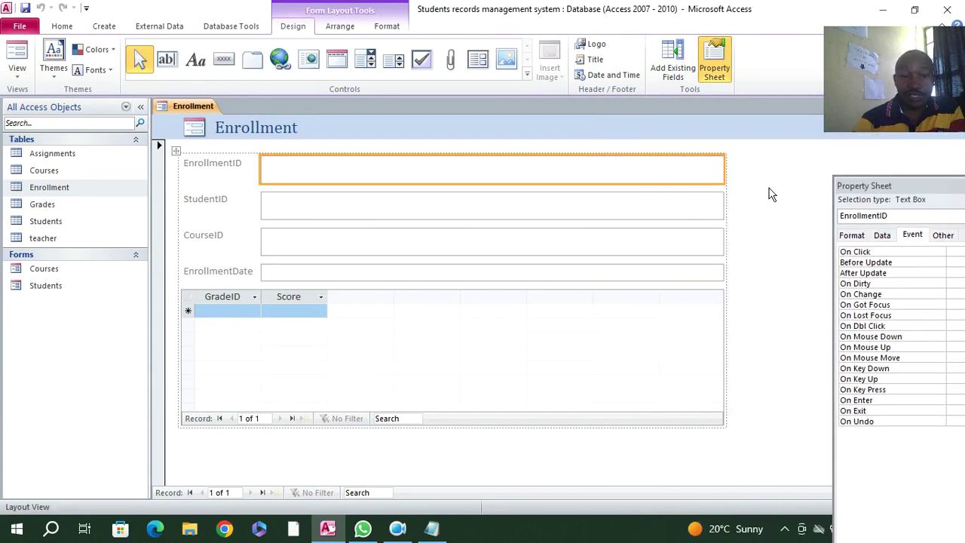
right_click(339, 134)
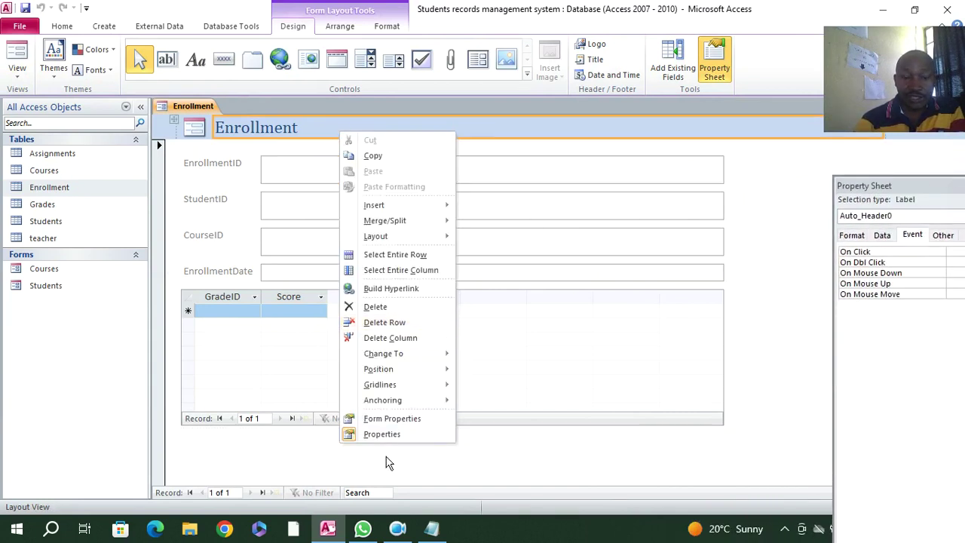
left_click(397, 529)
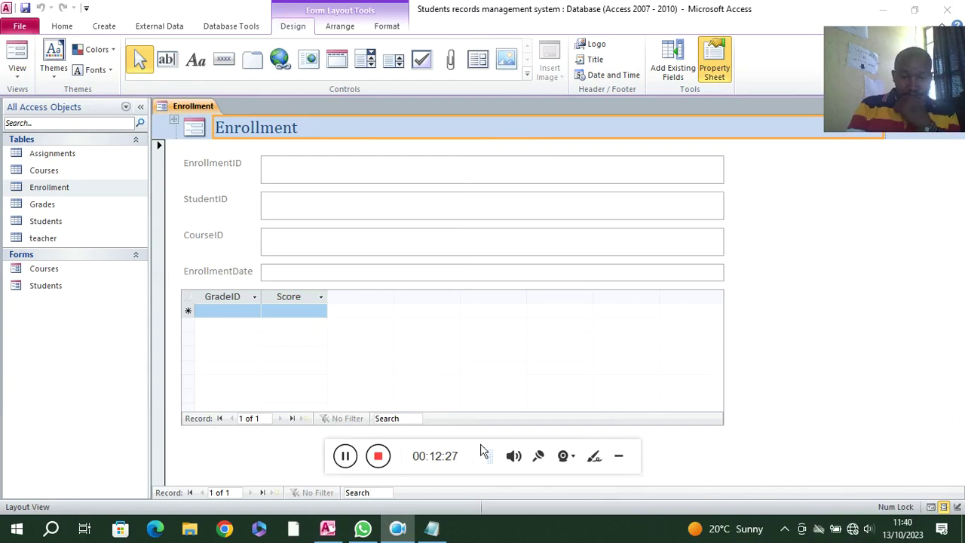
left_click(618, 457)
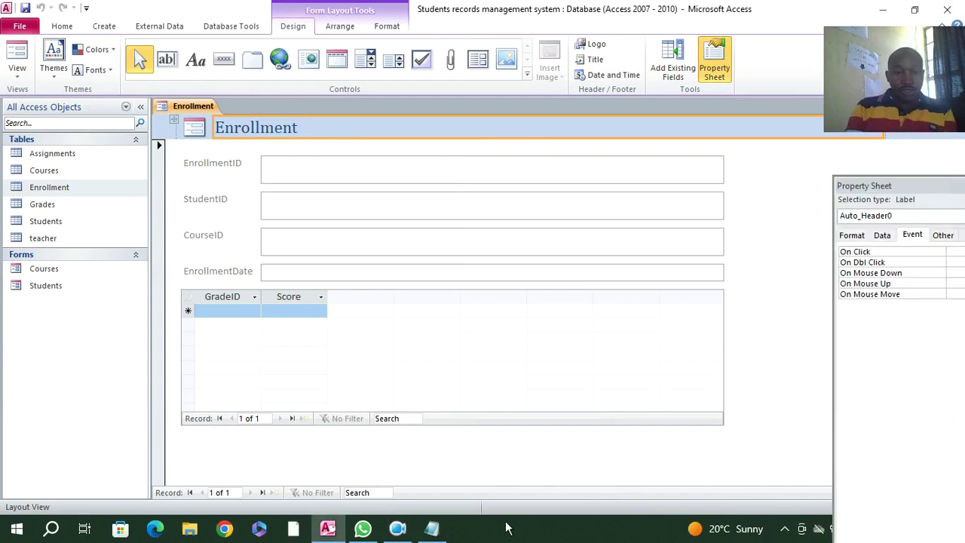
right_click(786, 186)
- In Design View, right-align the four field labels and set their font colour to Automatic black
left_click(824, 214)
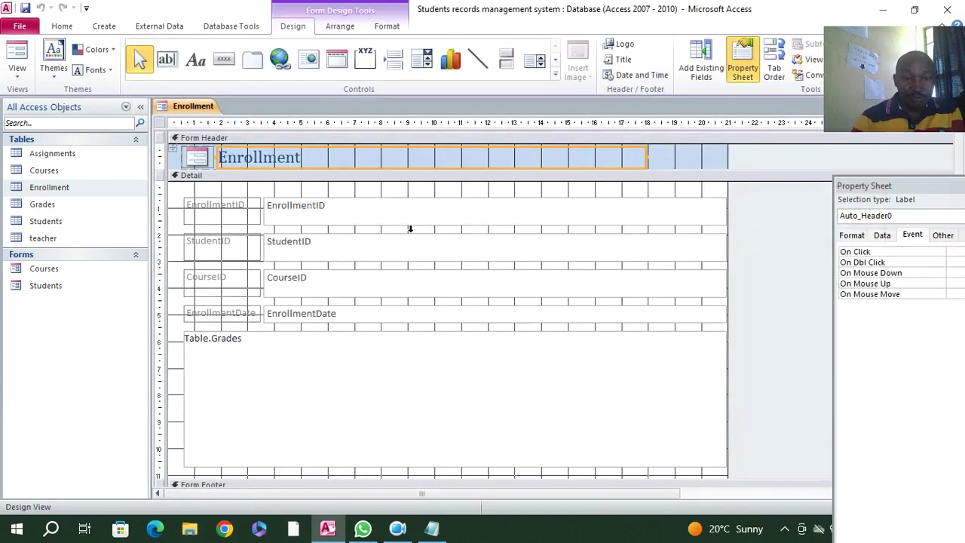
left_click_drag(226, 192, 232, 320)
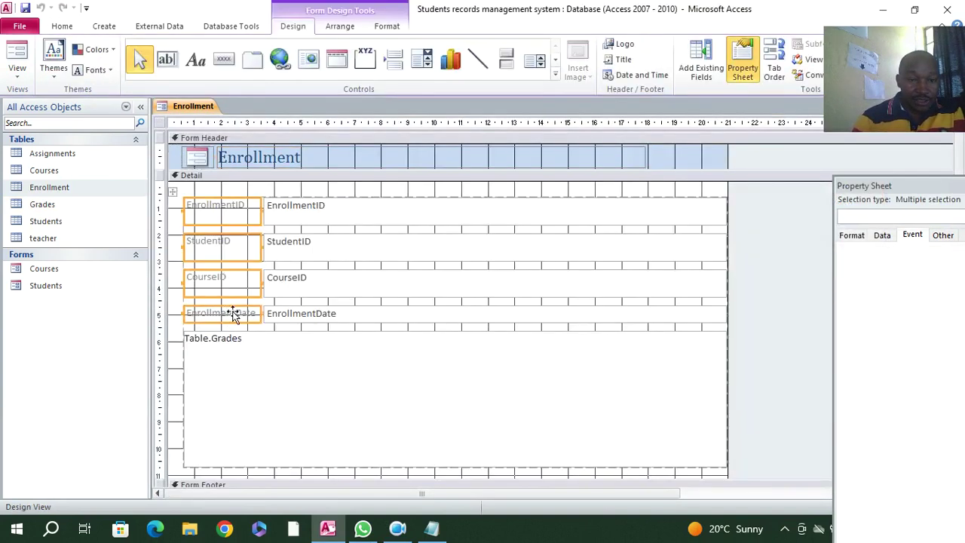
left_click(386, 26)
left_click(243, 70)
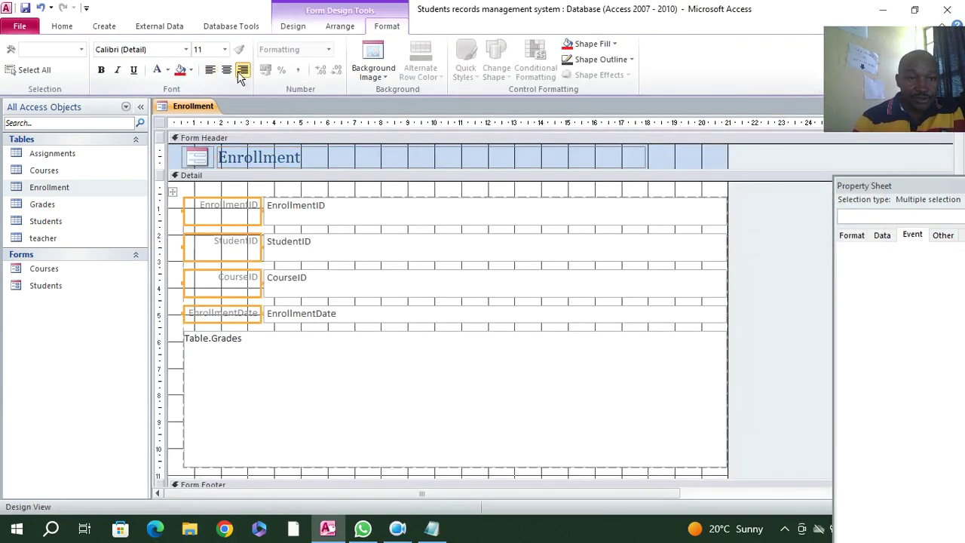
left_click(167, 73)
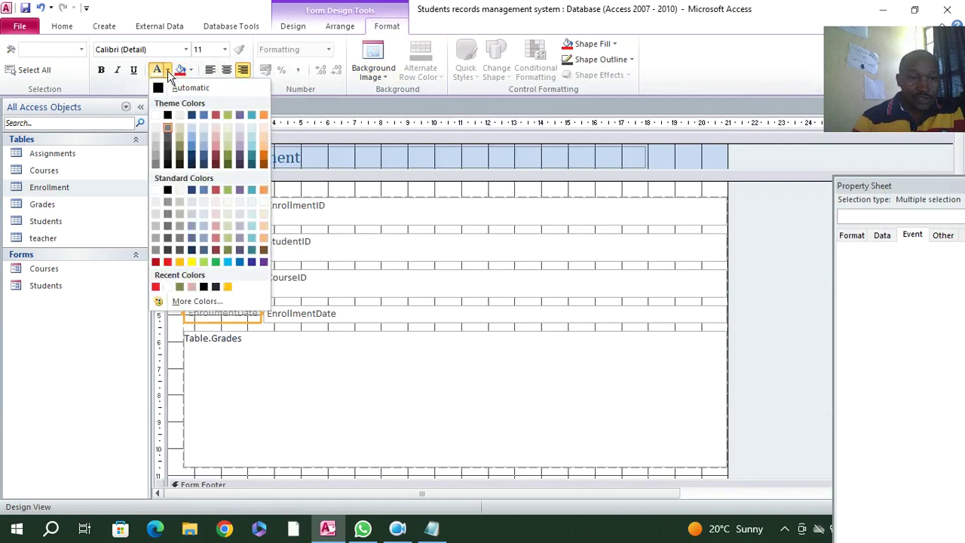
left_click(172, 86)
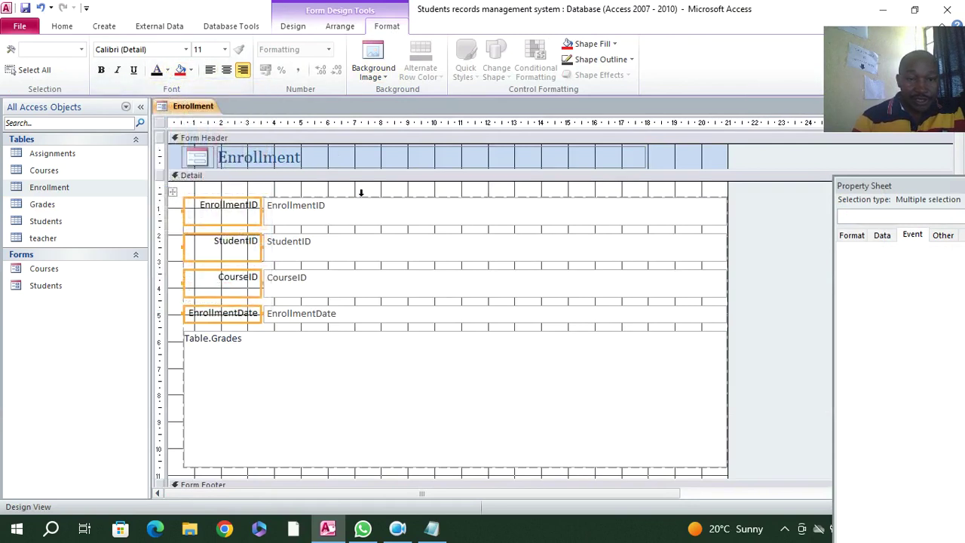
- Make the four field text boxes' text bold, with italic tried and then removed
left_click_drag(364, 191, 377, 327)
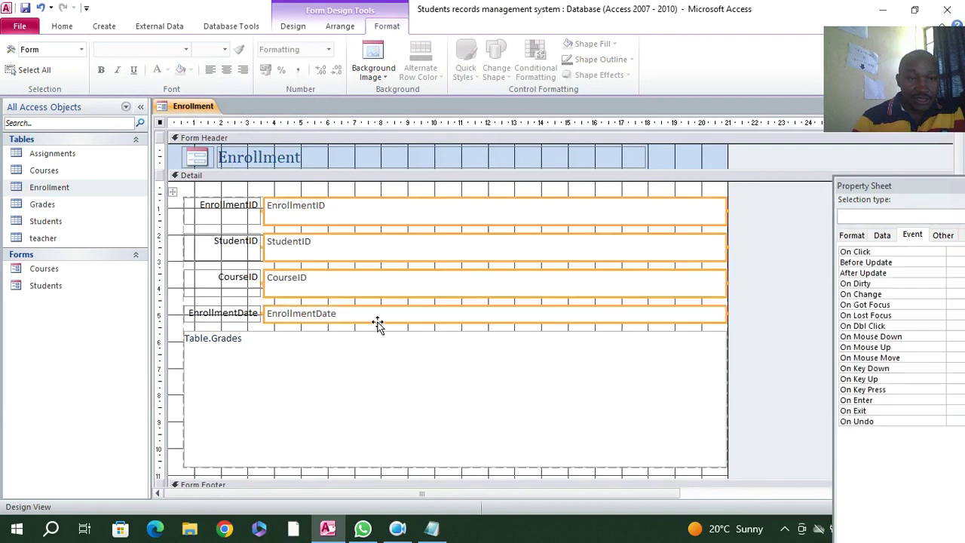
left_click(117, 69)
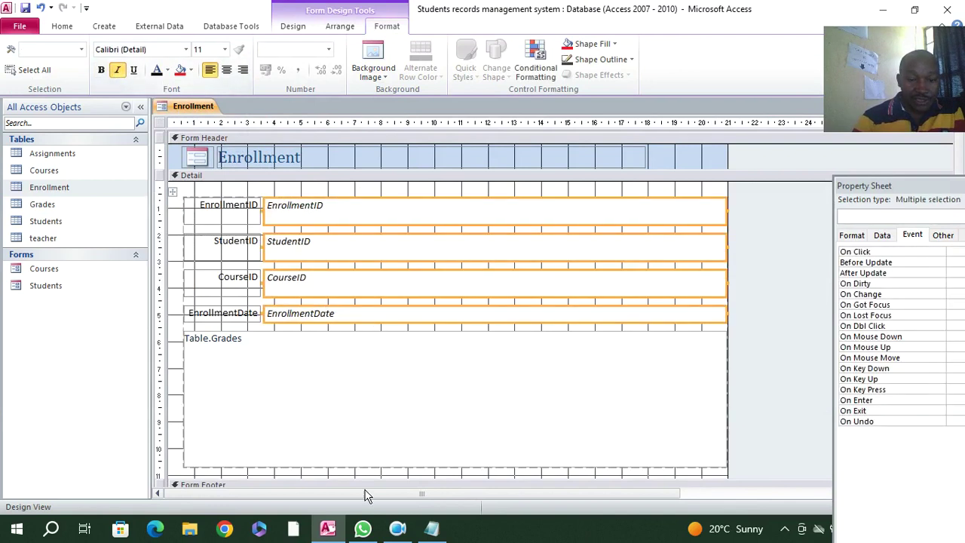
left_click(397, 530)
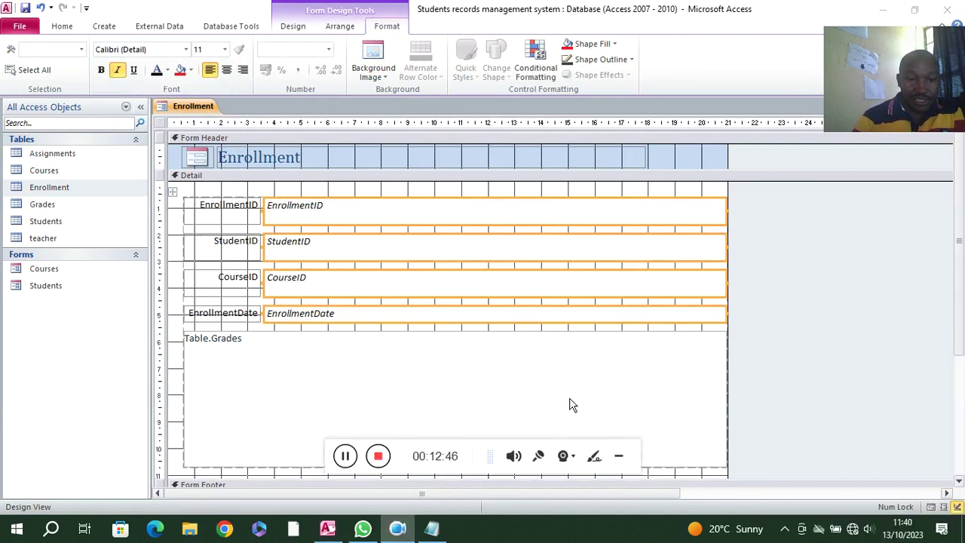
left_click(618, 455)
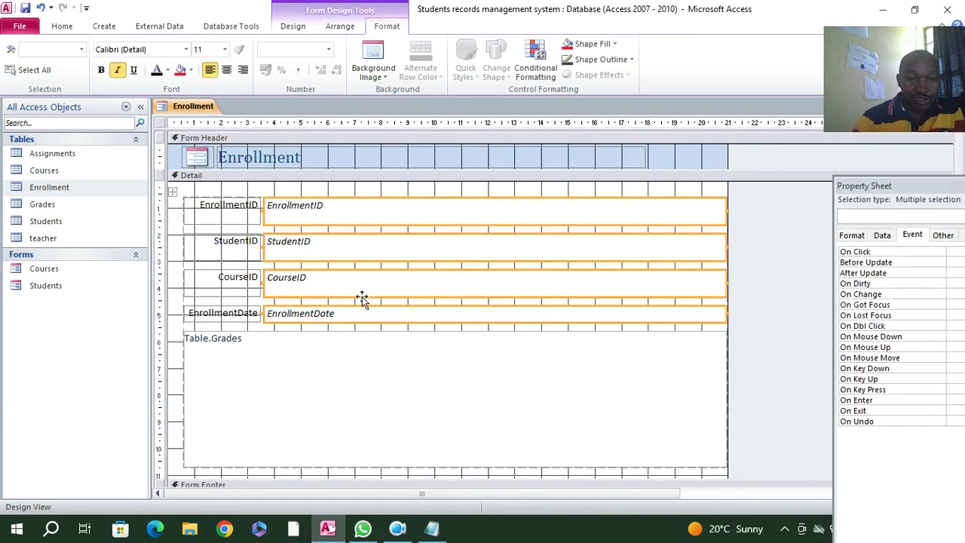
left_click(117, 70)
left_click(101, 69)
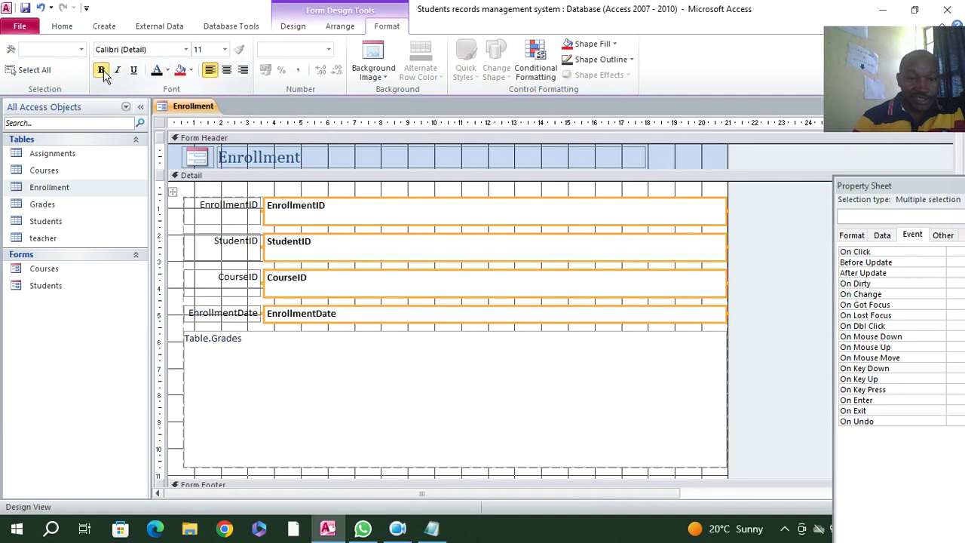
- Nudge the control layout up and left, then bold the EnrollmentID, StudentID, CourseID and EnrollmentDate labels
left_click(232, 191)
mouse_move(233, 191)
left_mouse_down()
mouse_move(233, 285)
mouse_move(237, 215)
mouse_move(220, 179)
left_mouse_up()
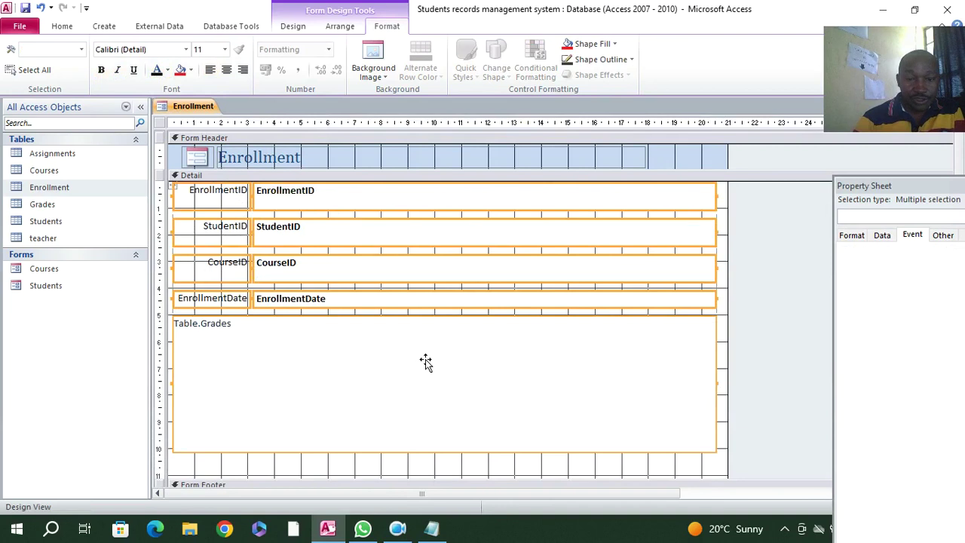
left_click(305, 433)
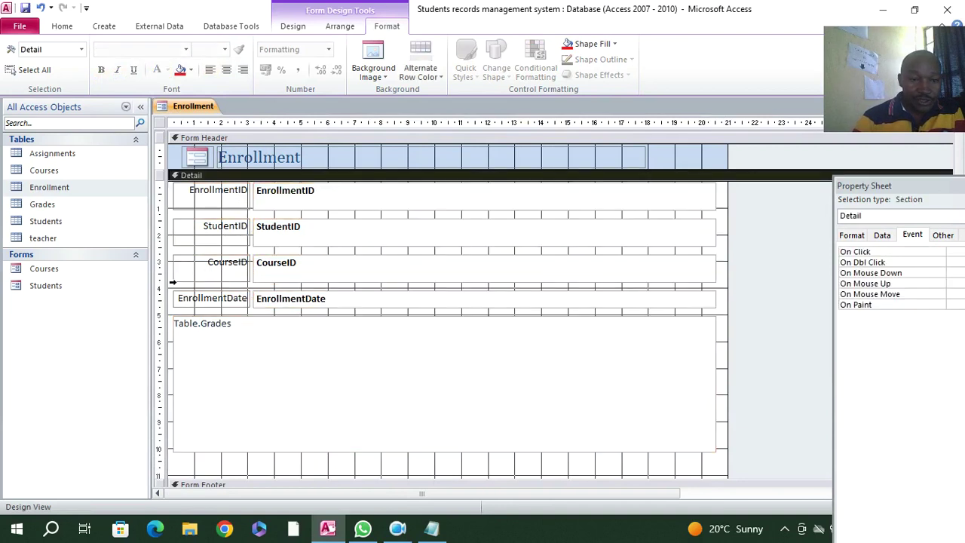
left_click(200, 199)
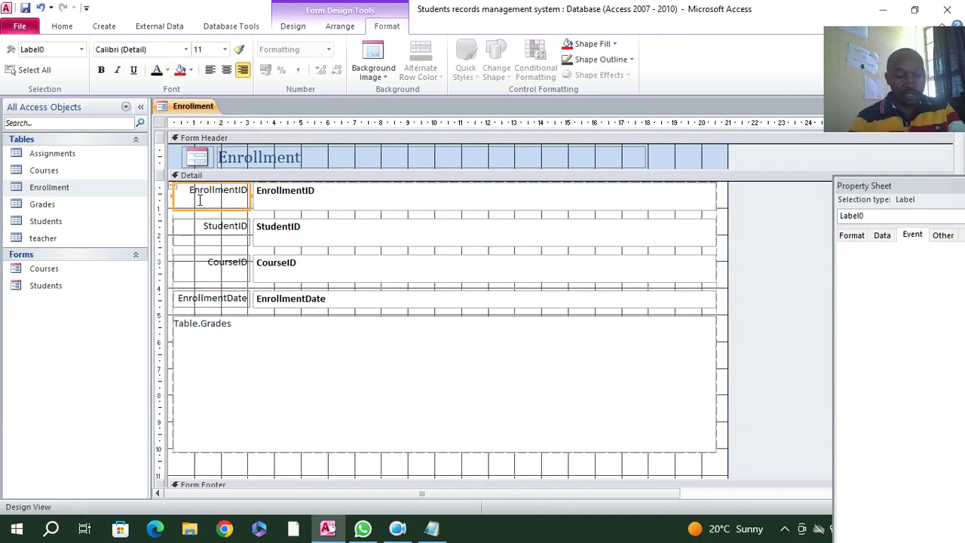
left_click(216, 229, "shift")
left_click(220, 264, "shift")
left_click(221, 301, "shift")
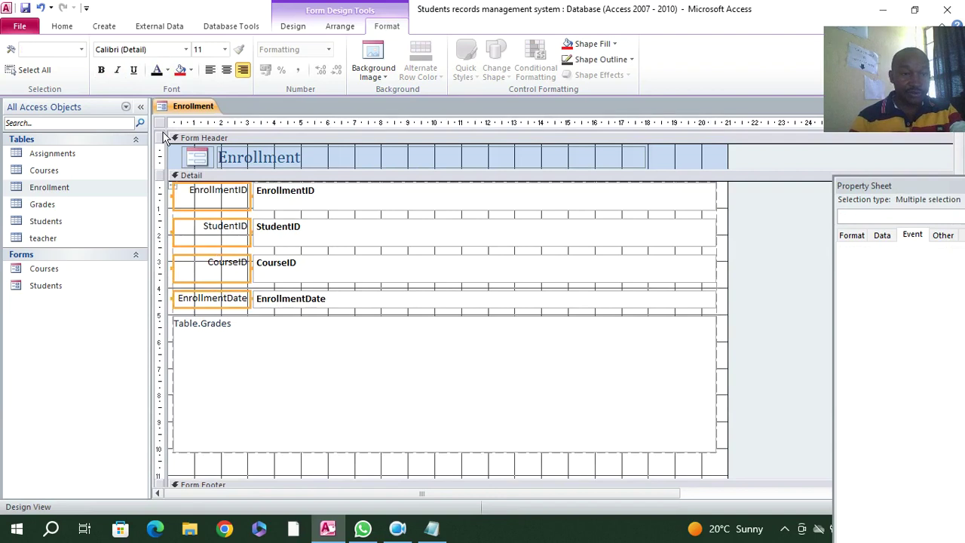
left_click(104, 73)
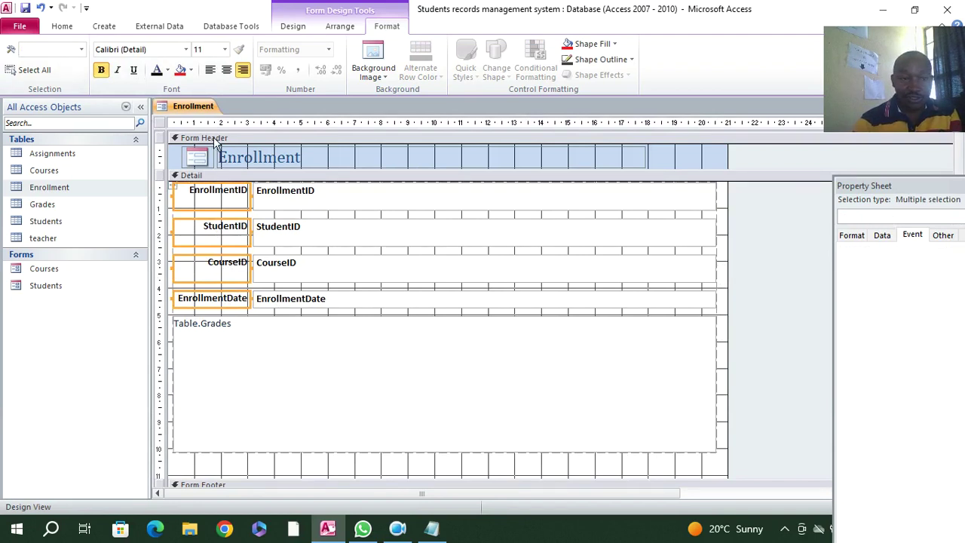
- Set the form's Pop Up and Modal properties to Yes and save it as Enrollment
left_click(160, 123)
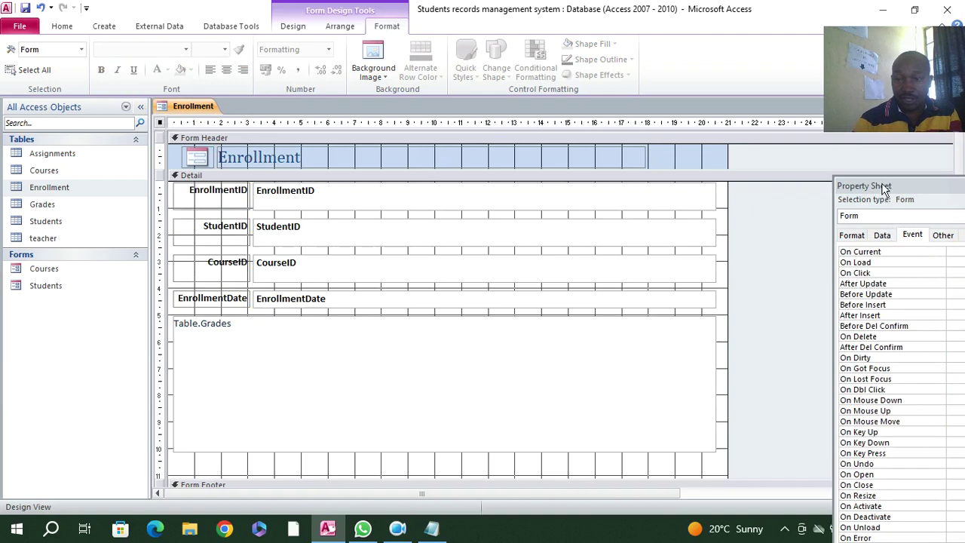
left_click_drag(885, 189, 777, 157)
left_click(868, 214)
double_click(870, 246)
double_click(869, 257)
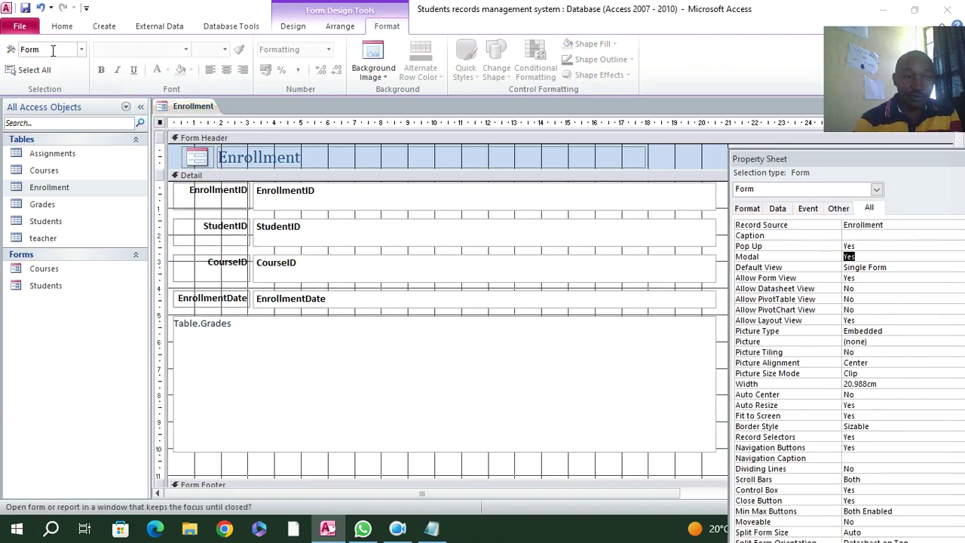
left_click(25, 8)
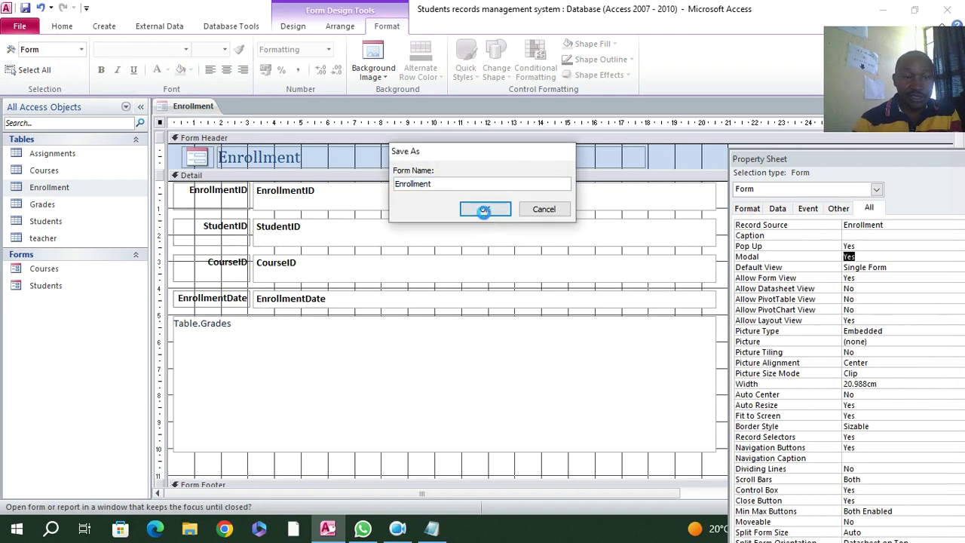
left_click(485, 209)
- Preview Enrollment as a floating window in Form View, return to Design View, and close the Property Sheet
left_click(62, 26)
left_click(17, 53)
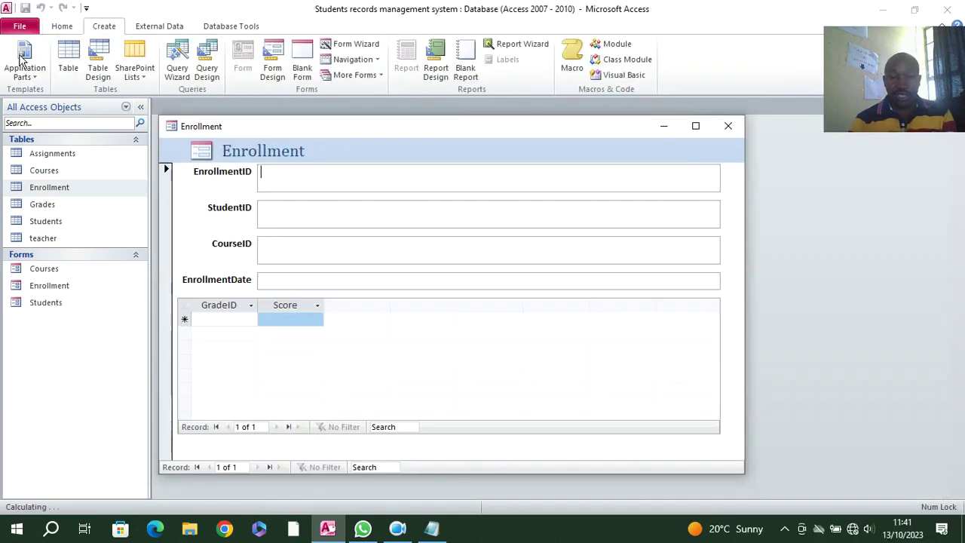
right_click(193, 210)
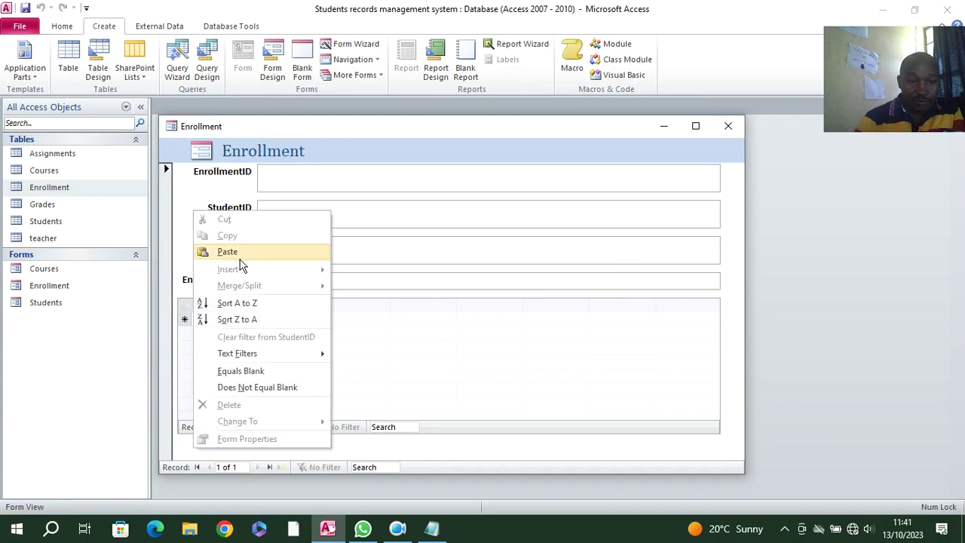
right_click(199, 203)
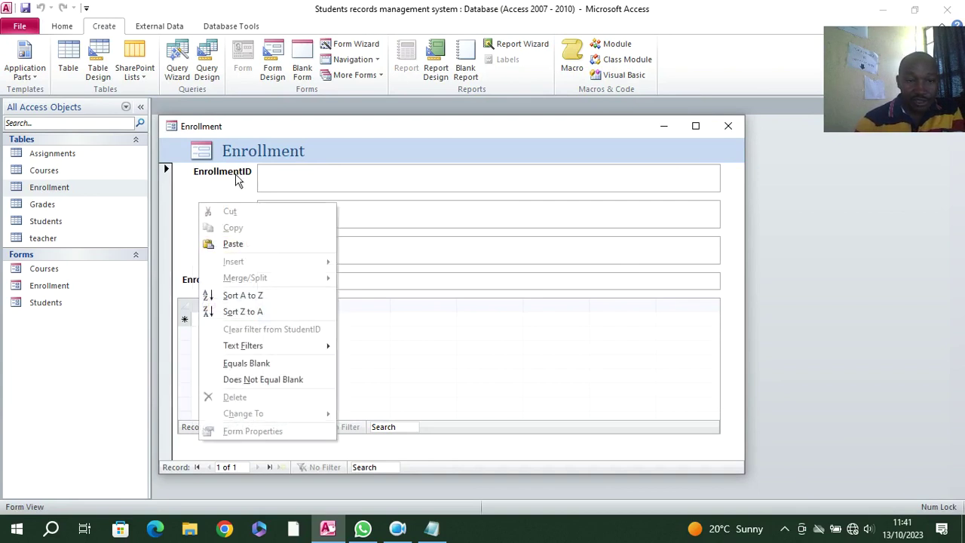
right_click(189, 160)
right_click(189, 160)
left_click(219, 192)
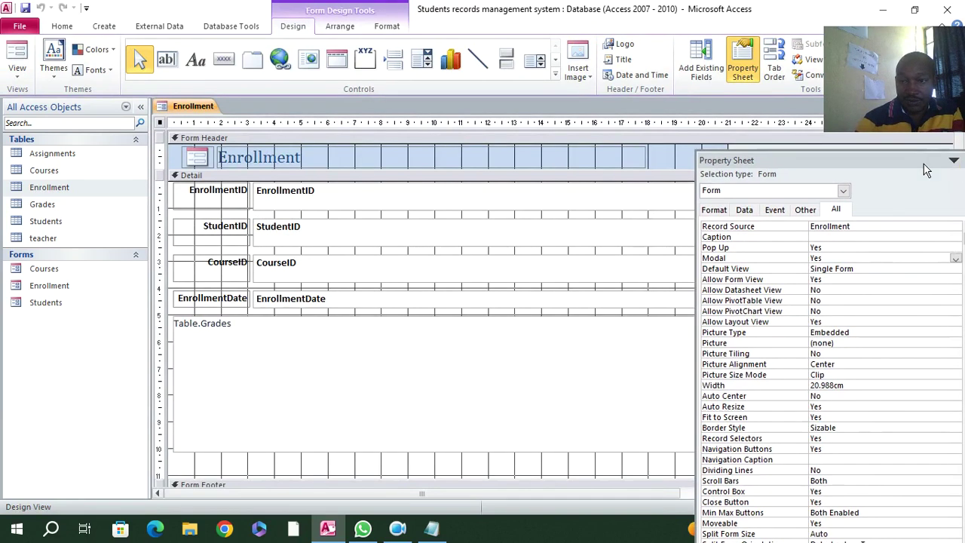
left_click_drag(889, 160, 841, 190)
left_click(917, 188)
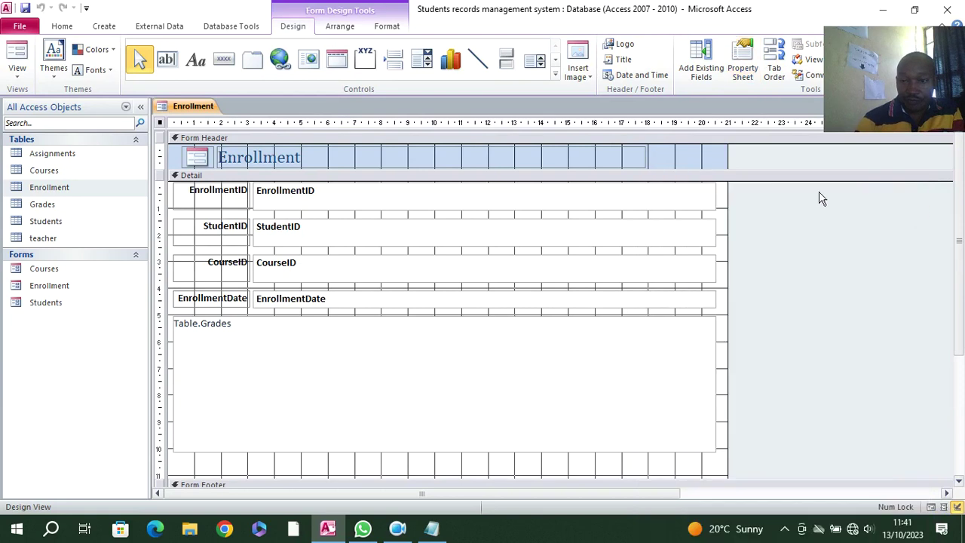
- Fill the Enrollment Detail section with lavender and preview the form in Form View
right_click(720, 259)
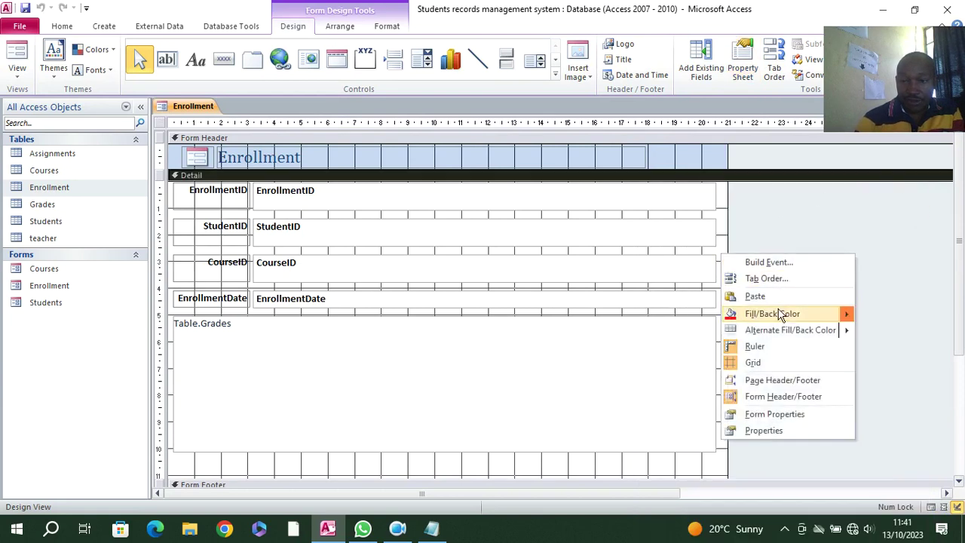
mouse_move(780, 316)
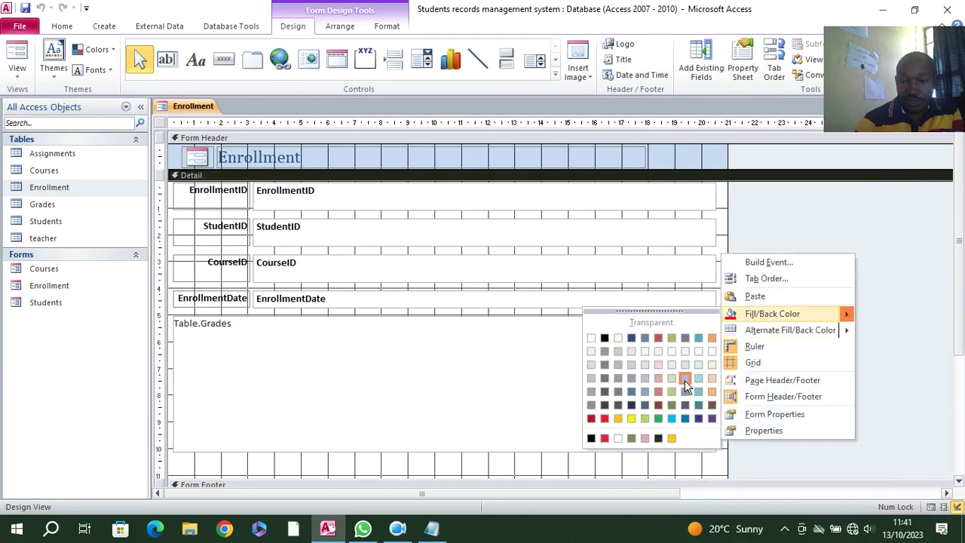
left_click(684, 379)
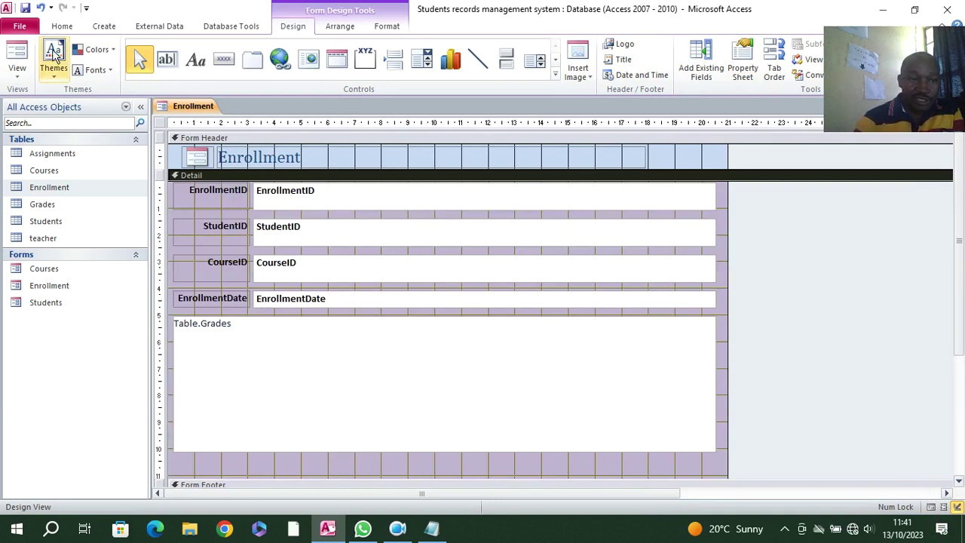
left_click(17, 52)
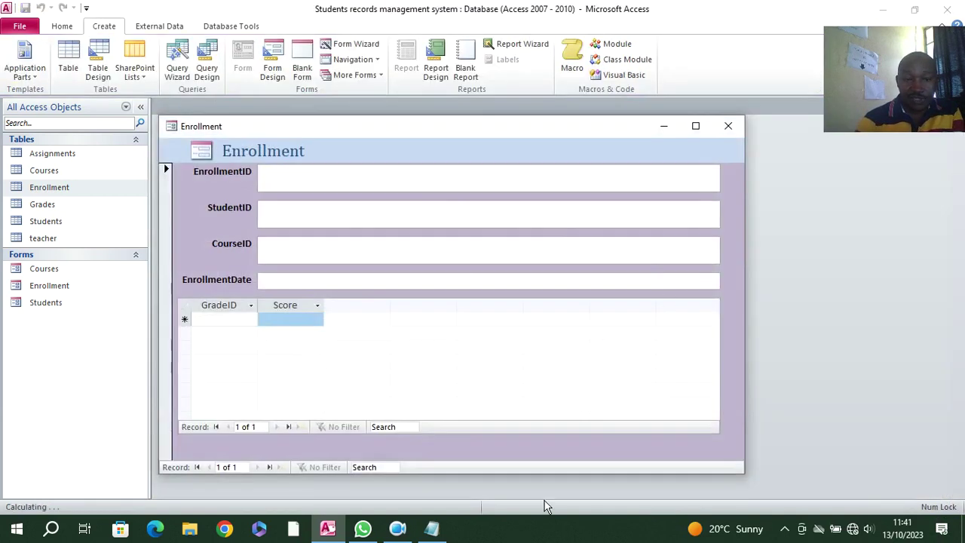
right_click(349, 150)
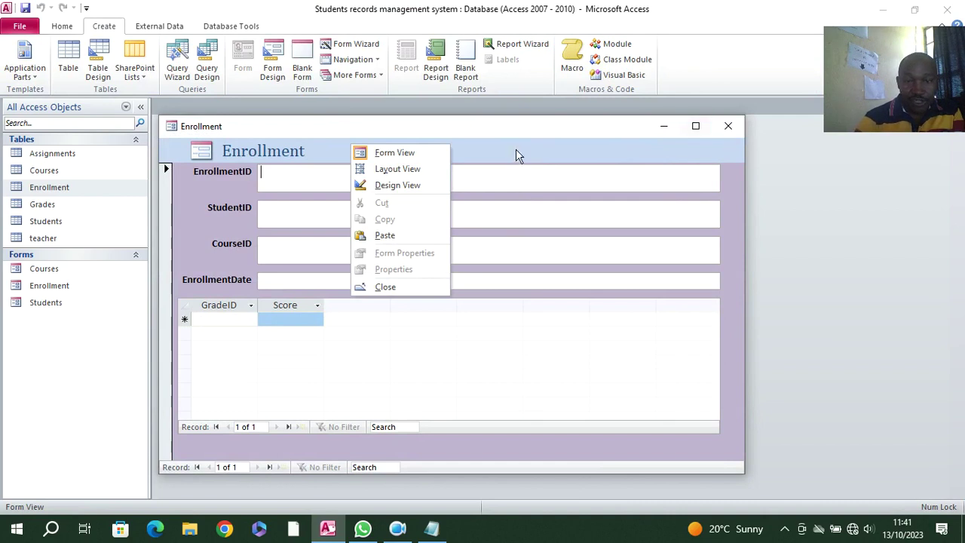
- Back in Design View, add a text-captioned Add Record button to the form header
right_click(459, 145)
left_click(503, 185)
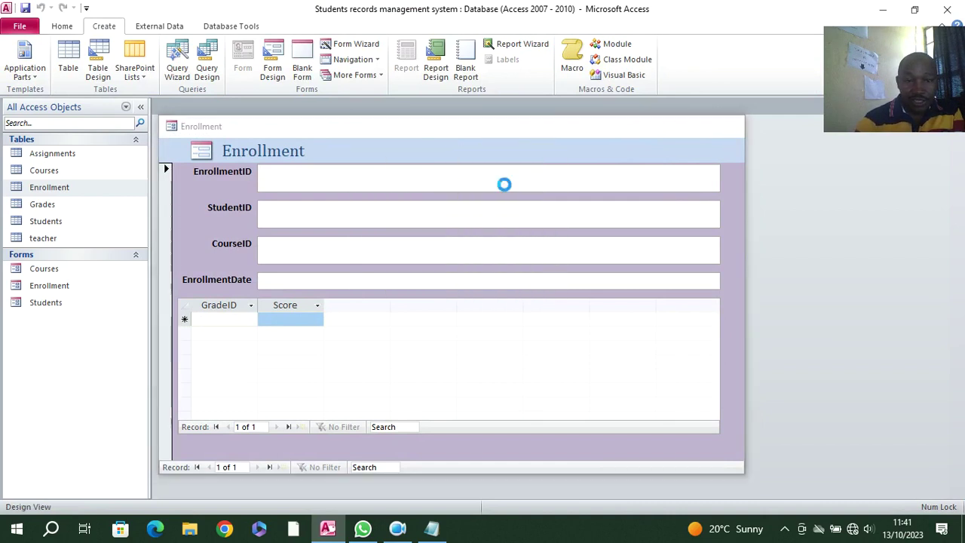
left_click(224, 59)
left_click_drag(410, 151, 502, 170)
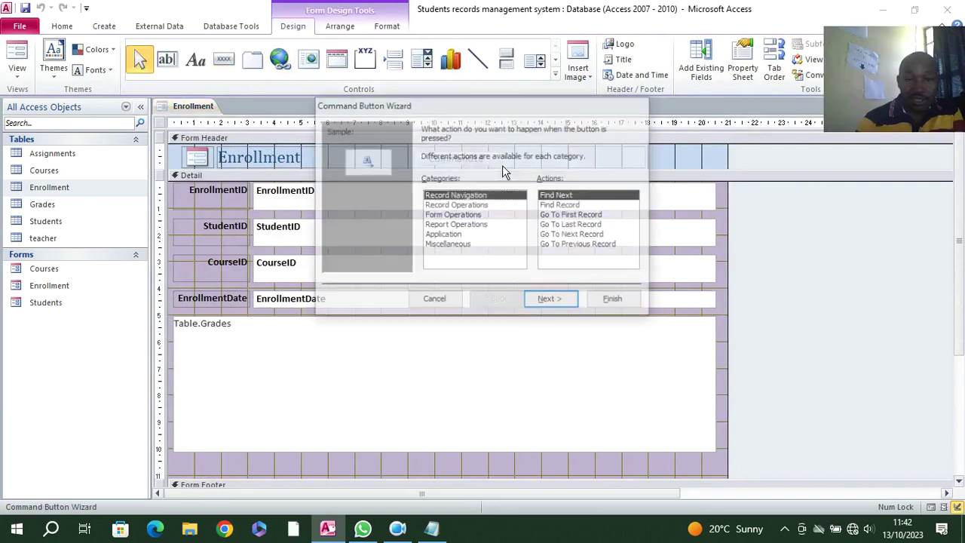
left_click(457, 206)
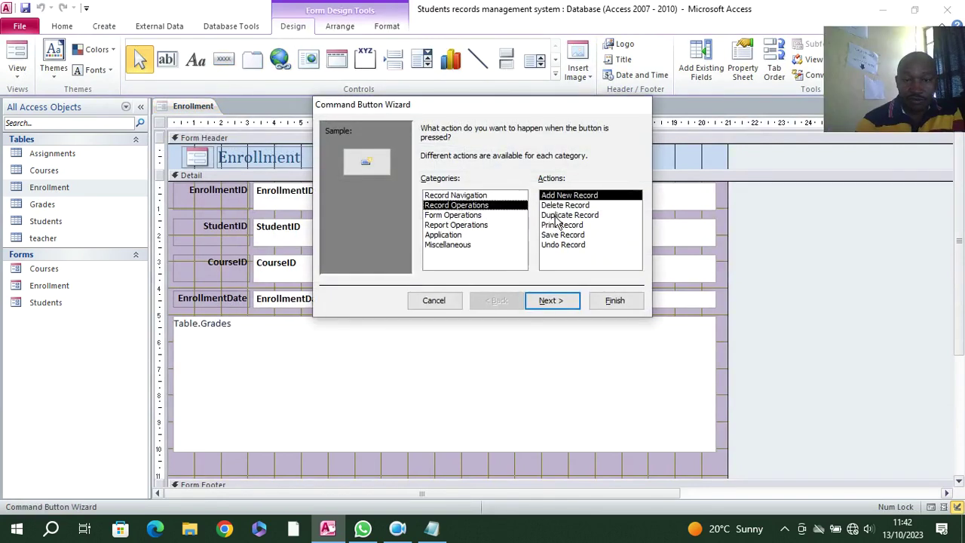
left_click(557, 300)
left_click(427, 185)
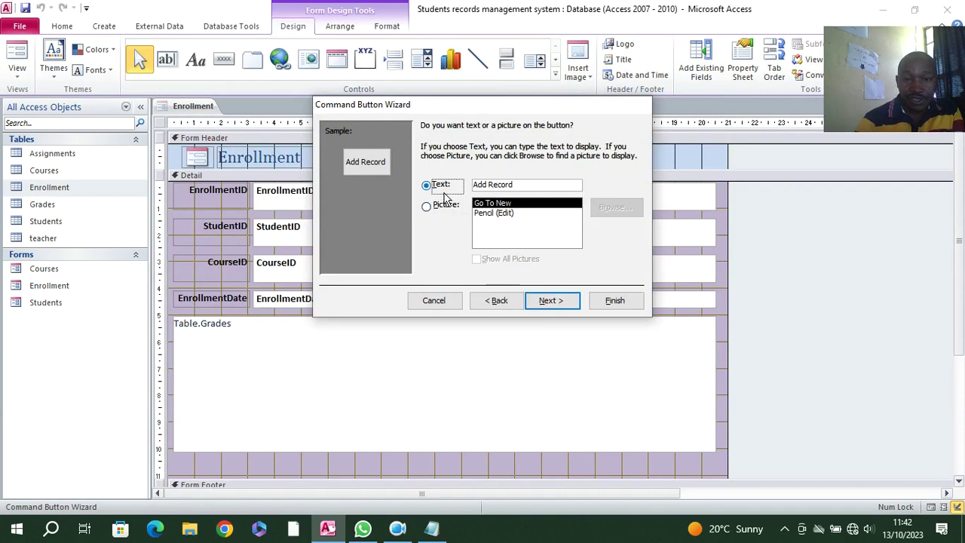
left_click(554, 301)
left_click(615, 300)
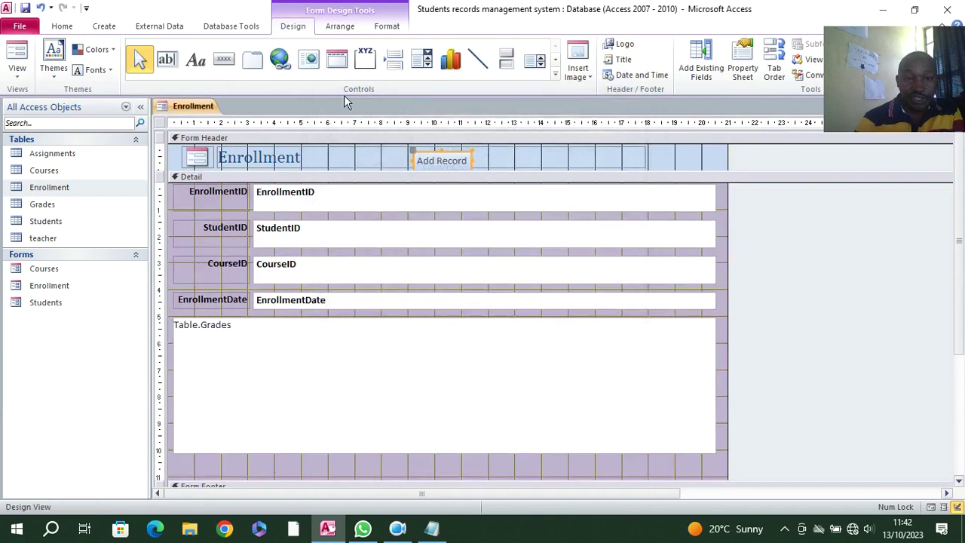
- Add a second text-captioned button beside it with the Delete Record action
left_click(226, 61)
left_click_drag(484, 154, 544, 166)
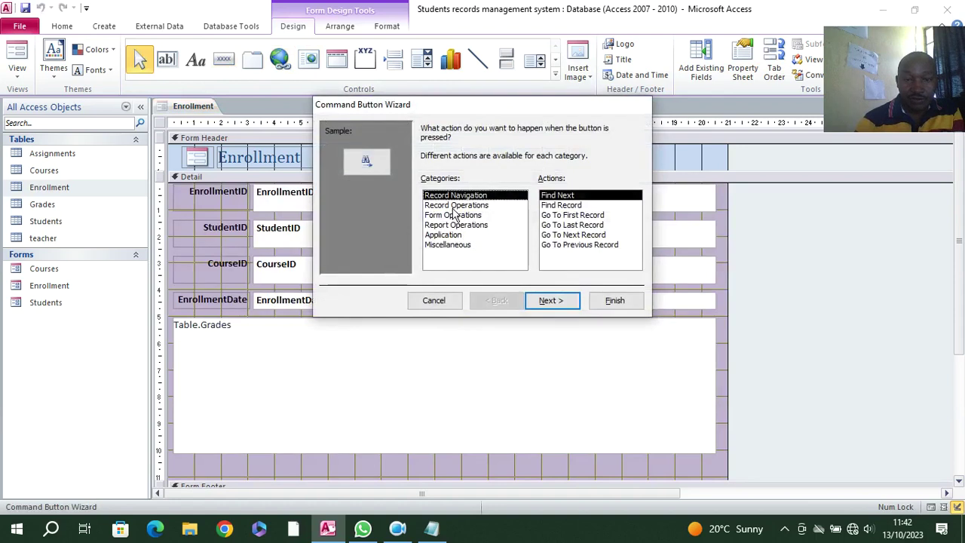
left_click(456, 205)
left_click(563, 206)
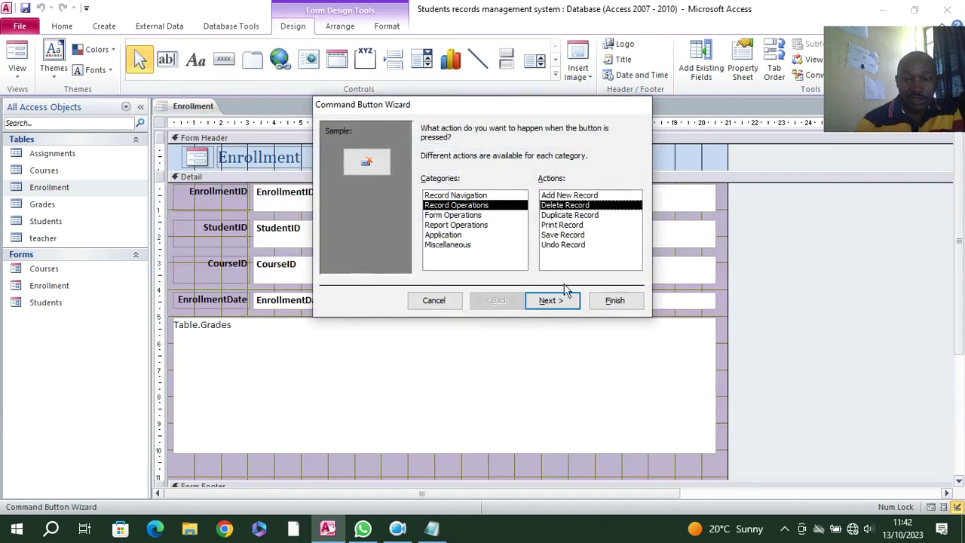
left_click(554, 300)
key("alt+t")
left_click(570, 300)
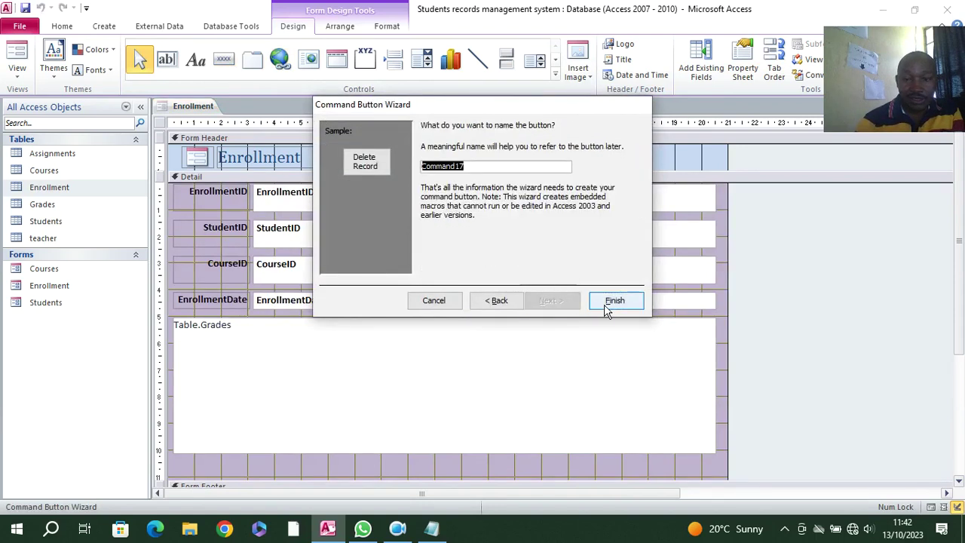
left_click(612, 303)
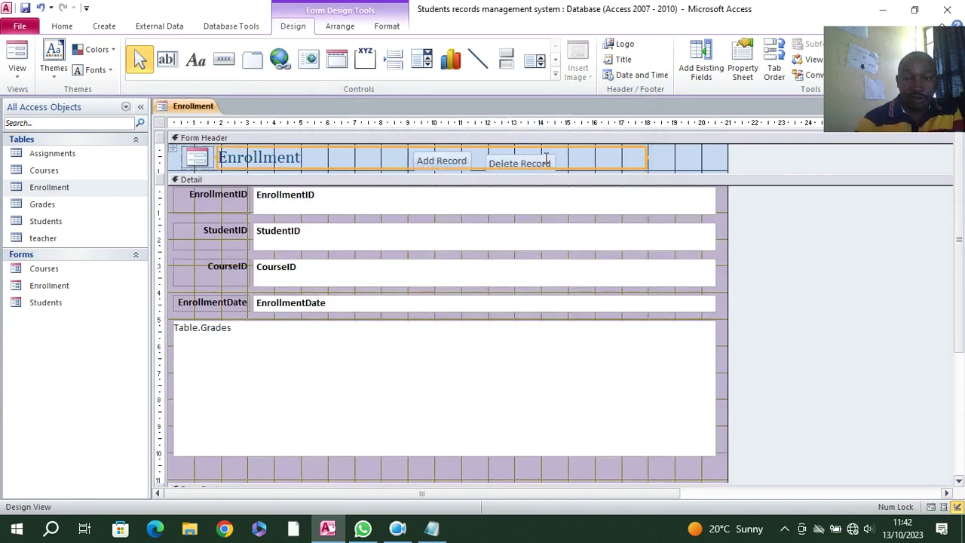
- Align the Delete Record and Add Record buttons, then give both a grey fill and white text
left_click(538, 162)
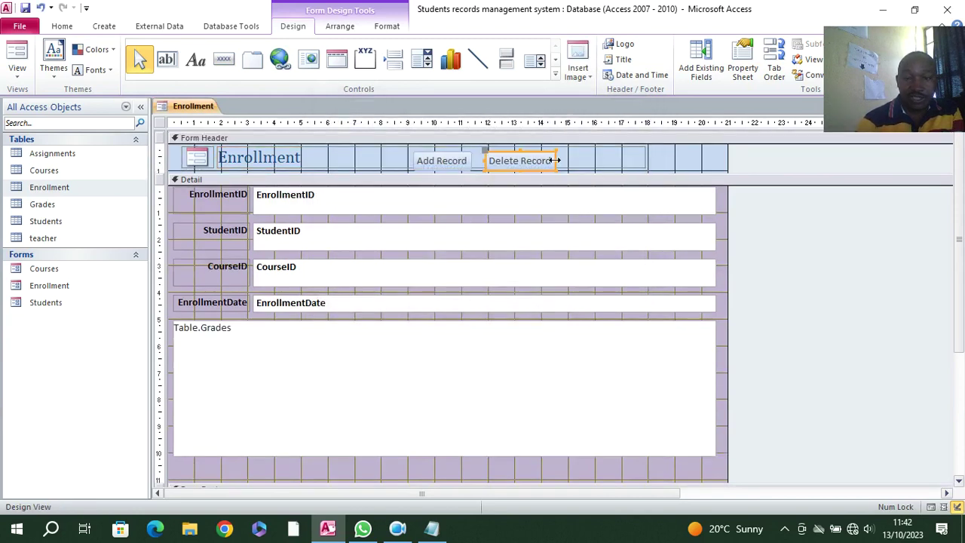
left_click_drag(553, 159, 554, 157)
left_click(557, 162)
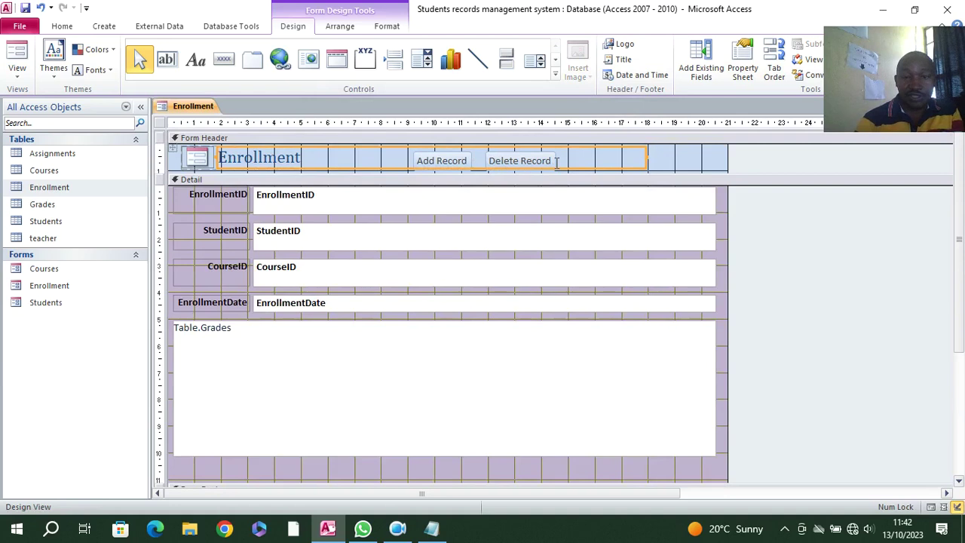
left_click(467, 162)
left_click(520, 165, "shift")
left_click(387, 26)
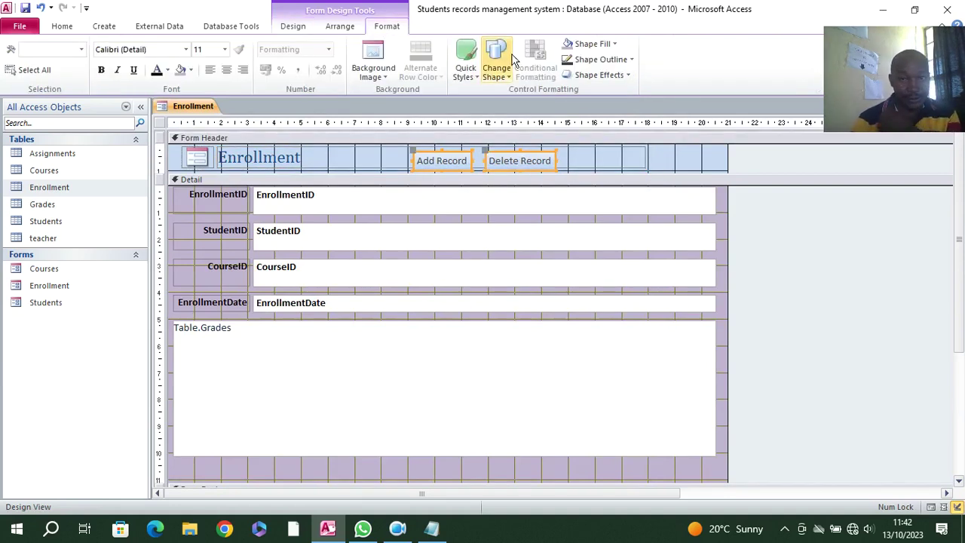
left_click(588, 45)
left_click(567, 136)
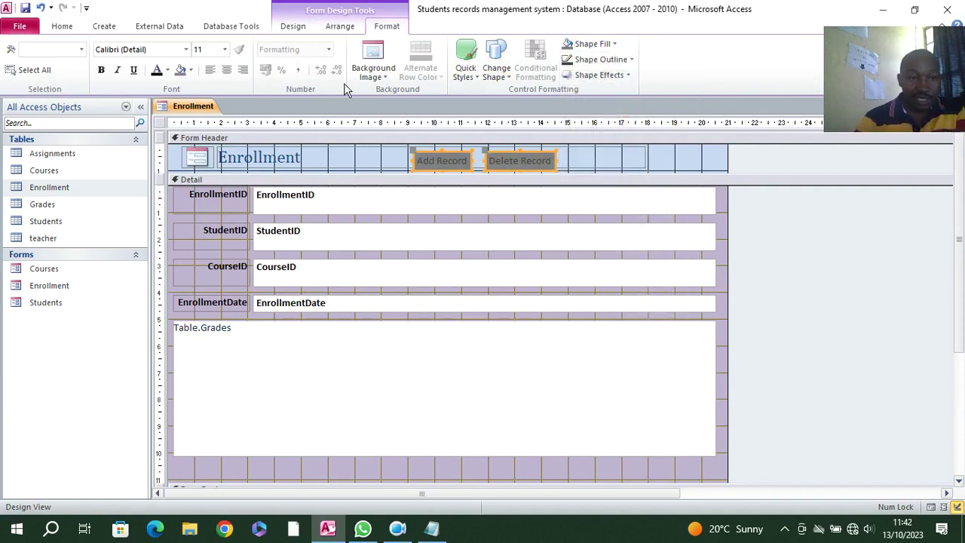
left_click(167, 73)
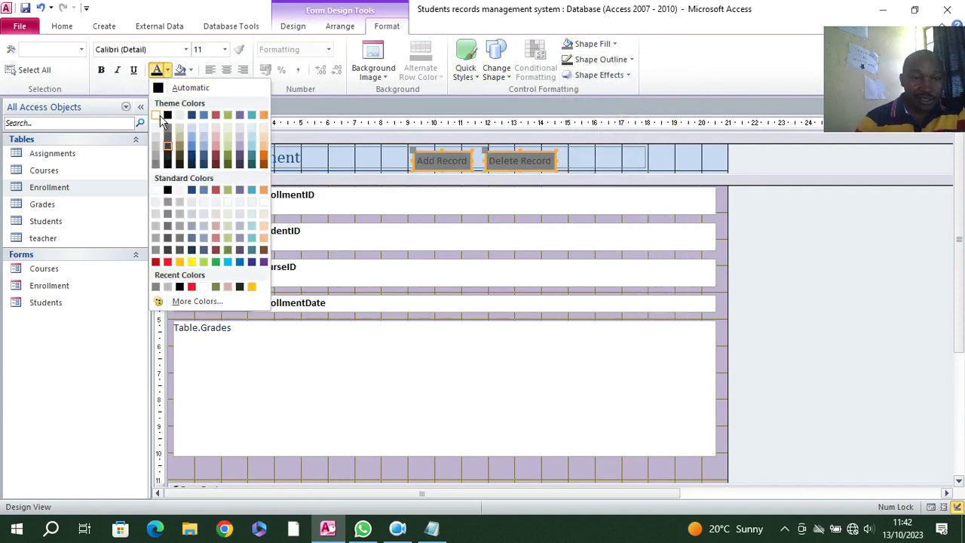
left_click(163, 116)
- Preview Enrollment in Form View, then close it and save the design changes
left_click(62, 25)
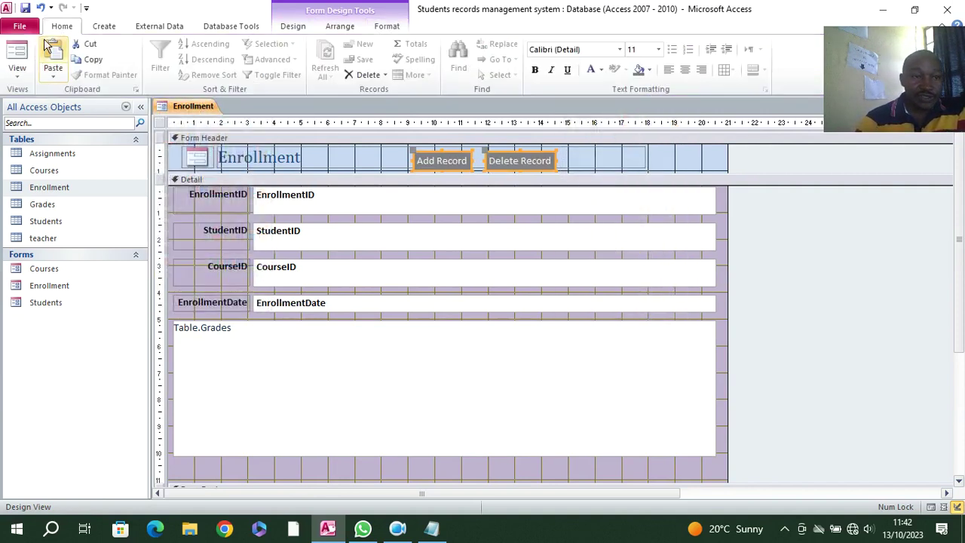
left_click(15, 50)
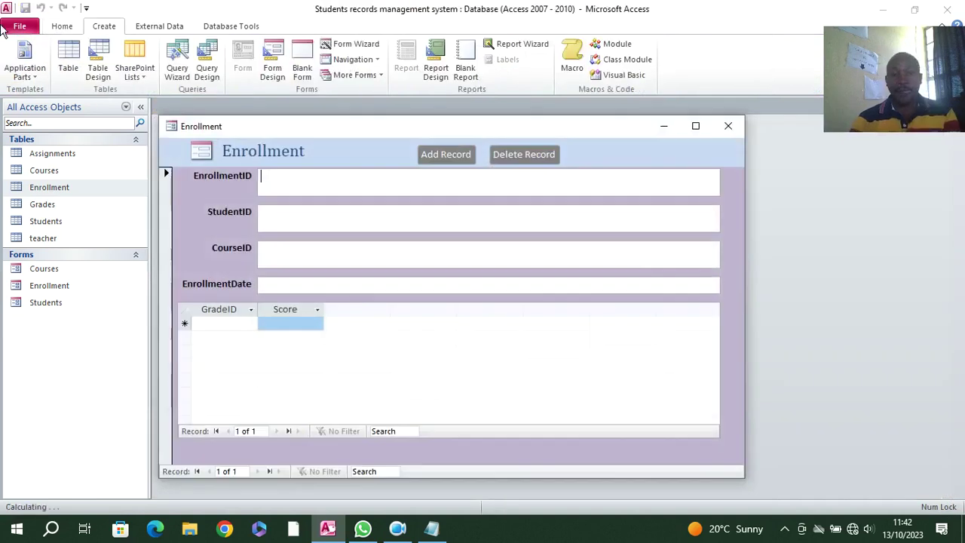
left_click(729, 125)
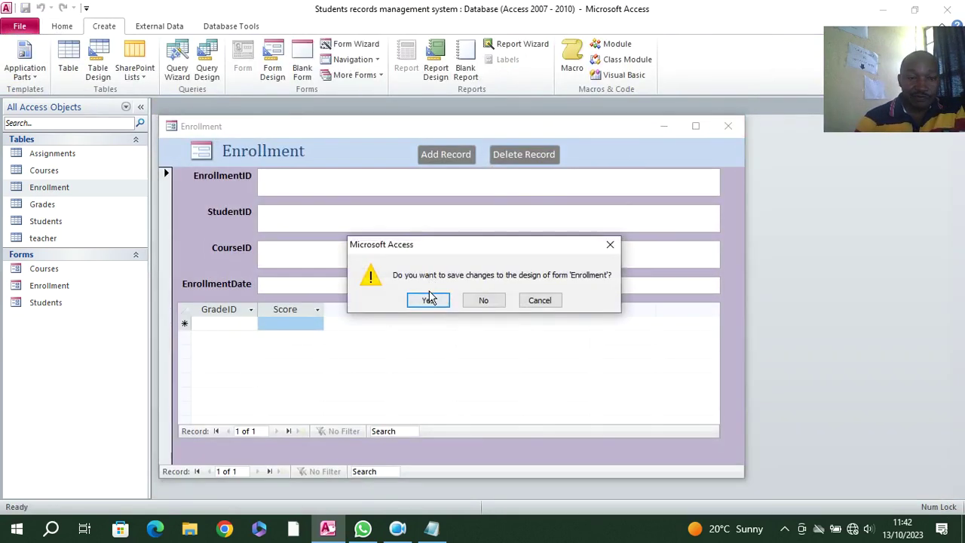
left_click(431, 299)
- Create a form from the Grades table, switch to Design View, and shorten and shift the Grades title
left_click(46, 205)
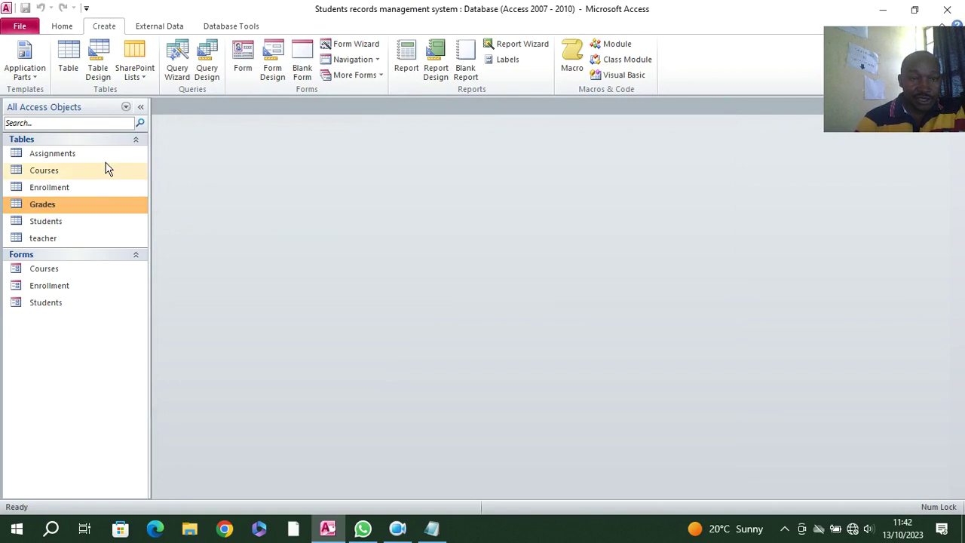
left_click(243, 69)
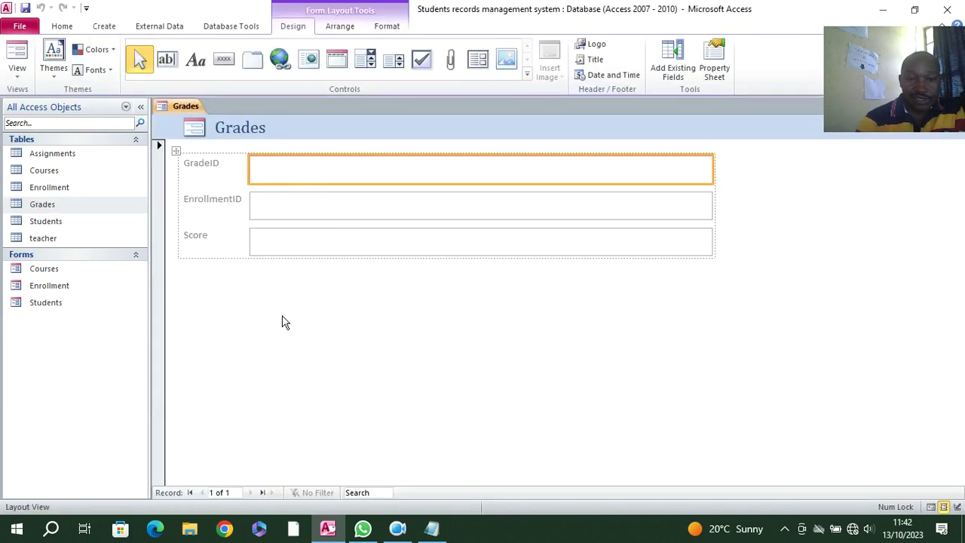
right_click(285, 323)
left_click(307, 350)
left_click_drag(652, 199, 446, 254)
left_click(491, 162)
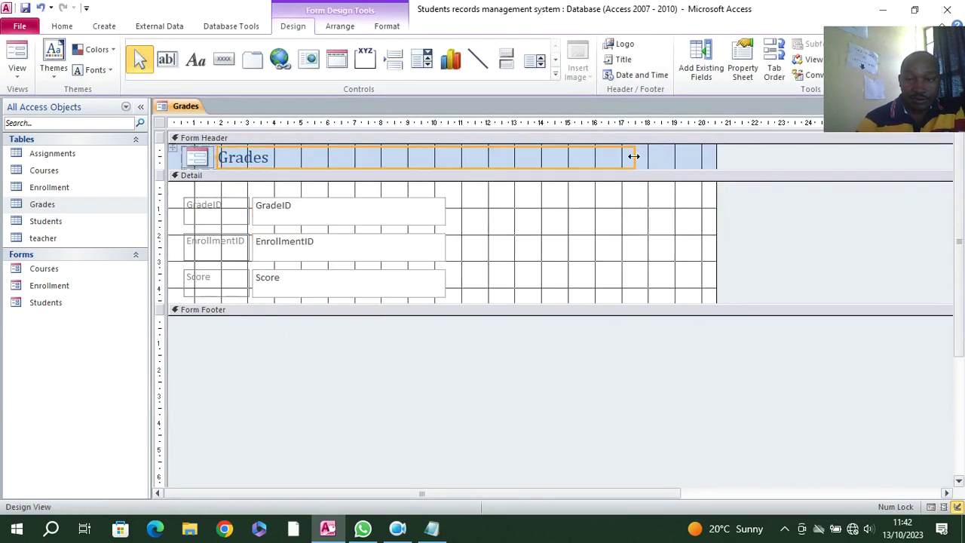
left_click_drag(638, 157, 586, 157)
left_click_drag(491, 155, 455, 167)
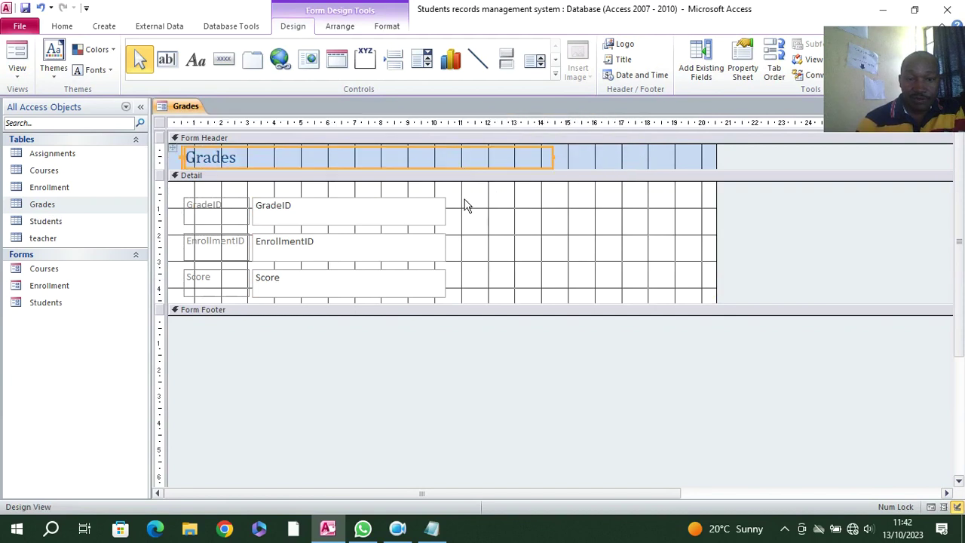
- Make the Grades labels and fields bold with black text, and right-align the three labels
left_click_drag(503, 196, 217, 285)
left_click(386, 25)
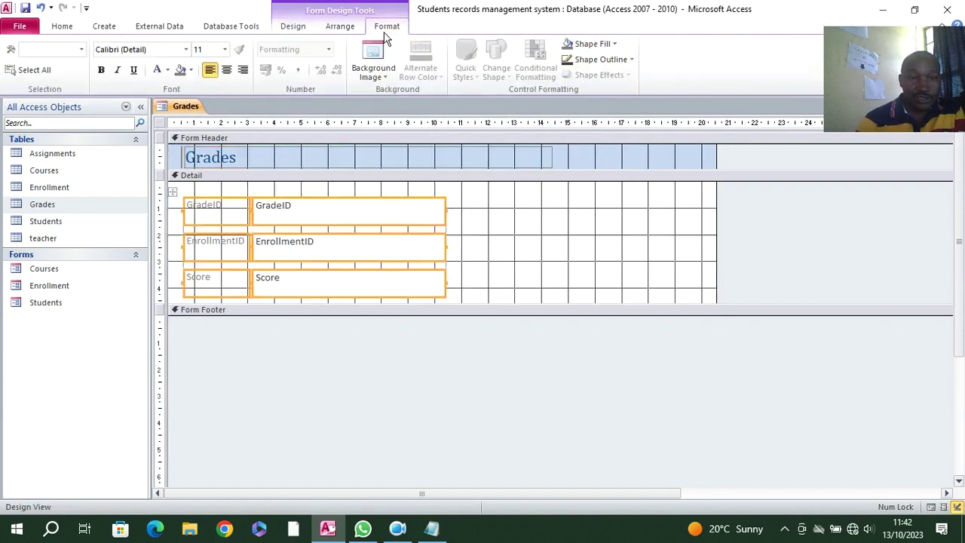
left_click(101, 69)
left_click(167, 72)
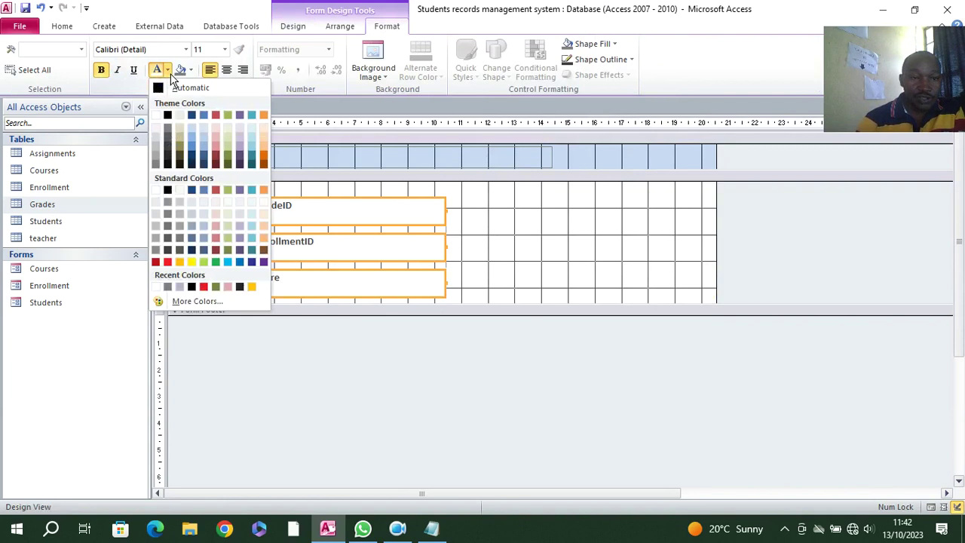
left_click(164, 92)
left_click(497, 256)
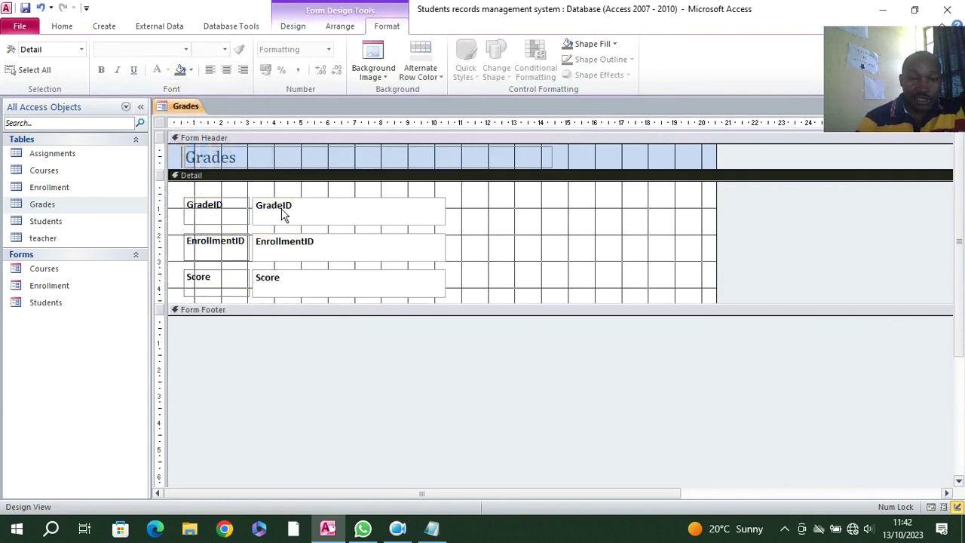
left_click_drag(231, 196, 228, 285)
left_click(243, 69)
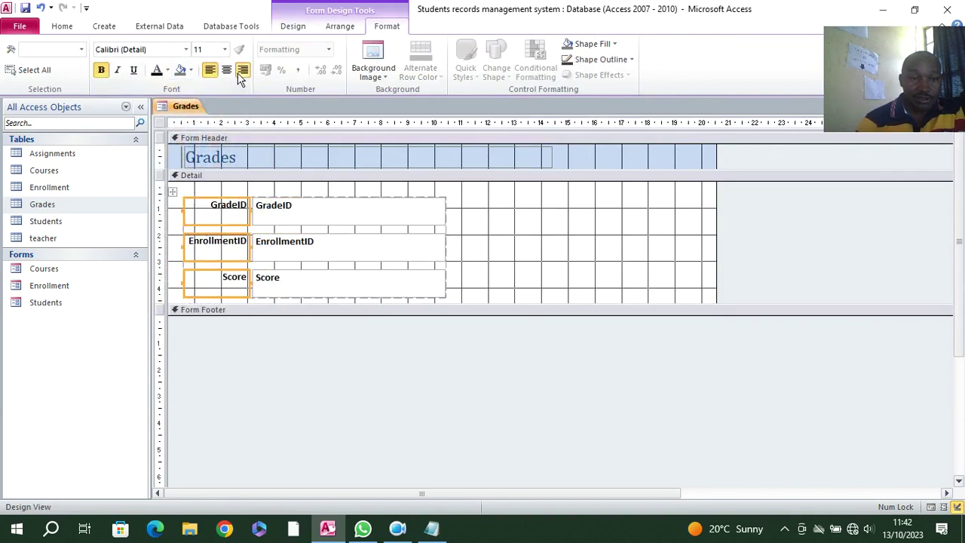
- Move the fields up and left, and narrow the Grades title and the overall form width
left_click_drag(174, 191, 156, 187)
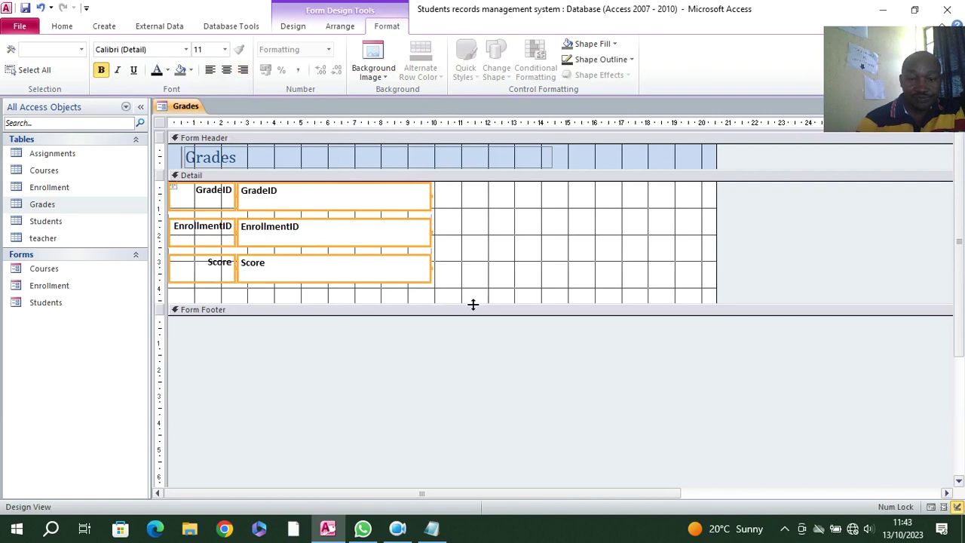
left_click_drag(716, 241, 442, 290)
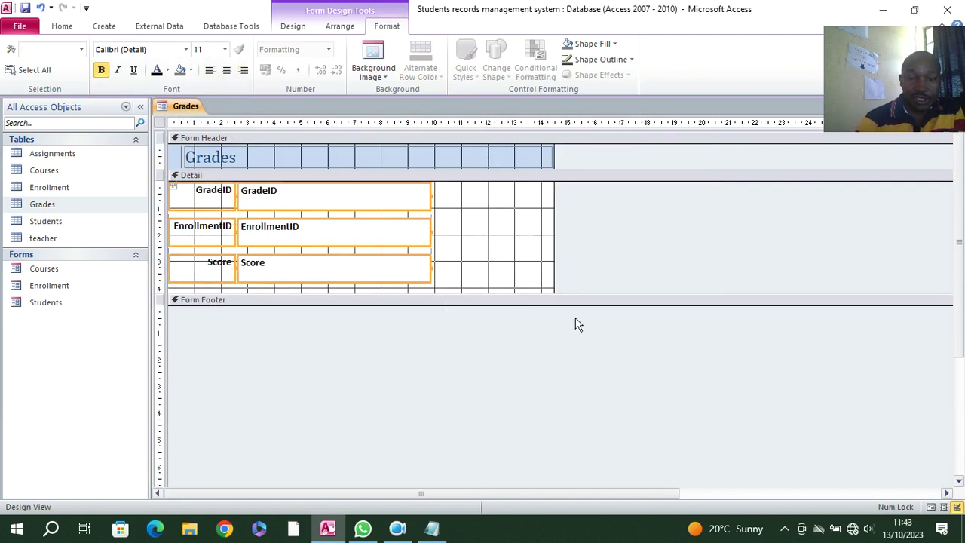
left_click(366, 156)
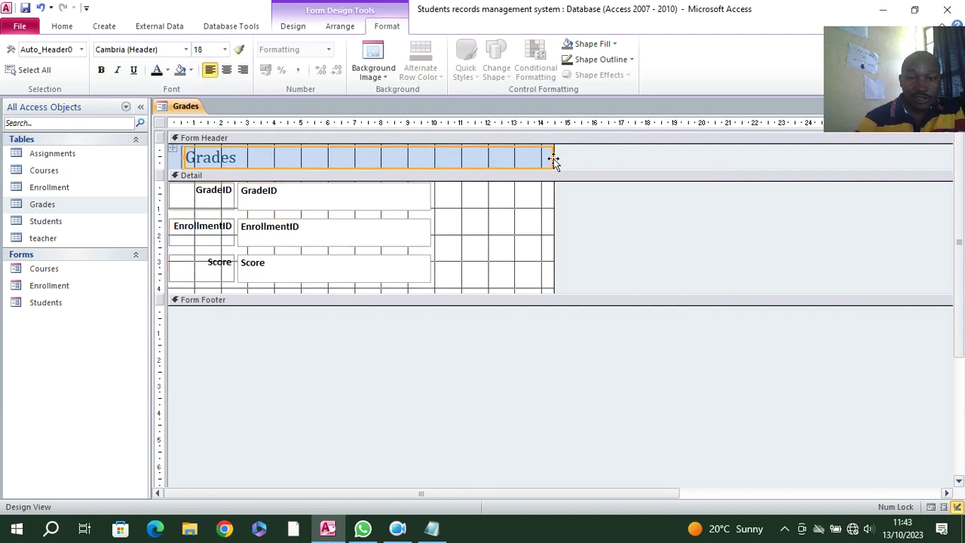
left_click_drag(553, 158, 420, 162)
left_click_drag(554, 154, 458, 159)
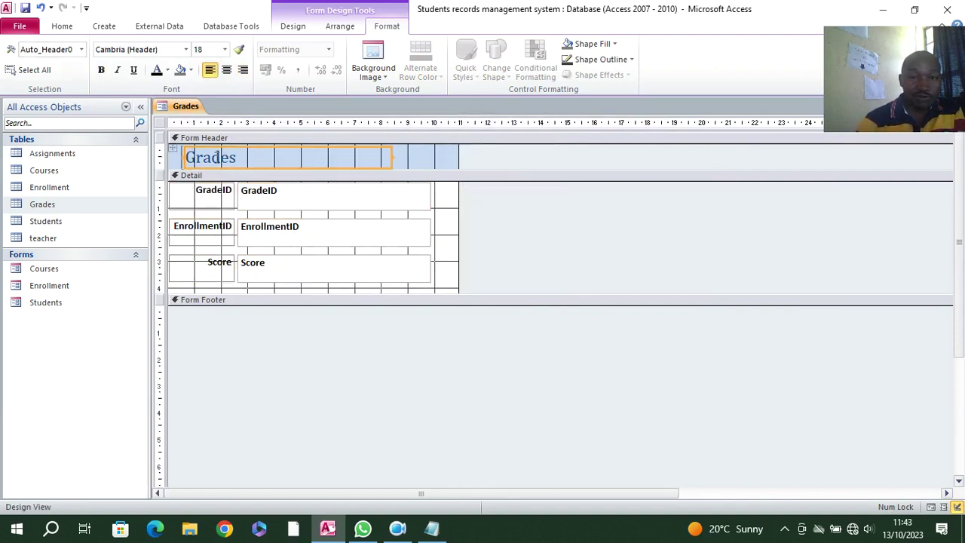
left_click(160, 123)
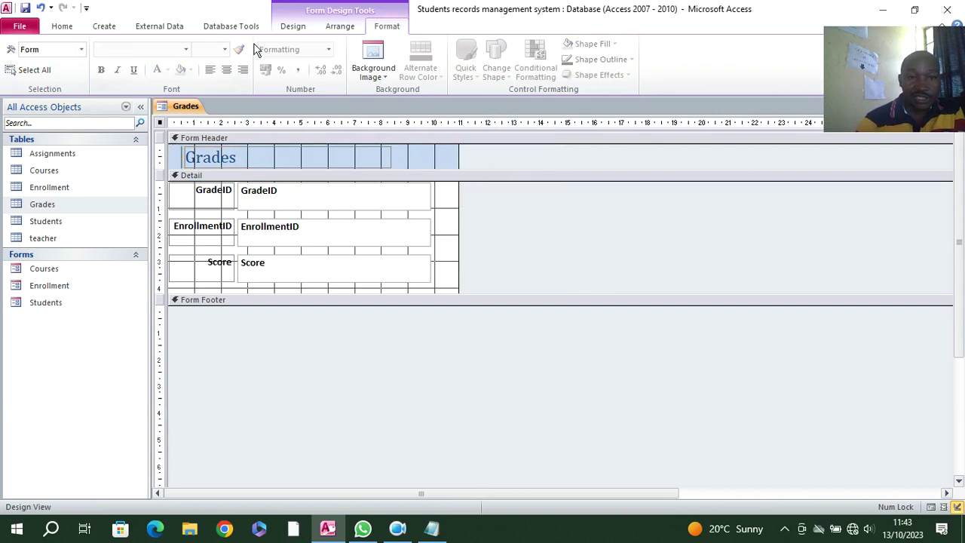
left_click(293, 26)
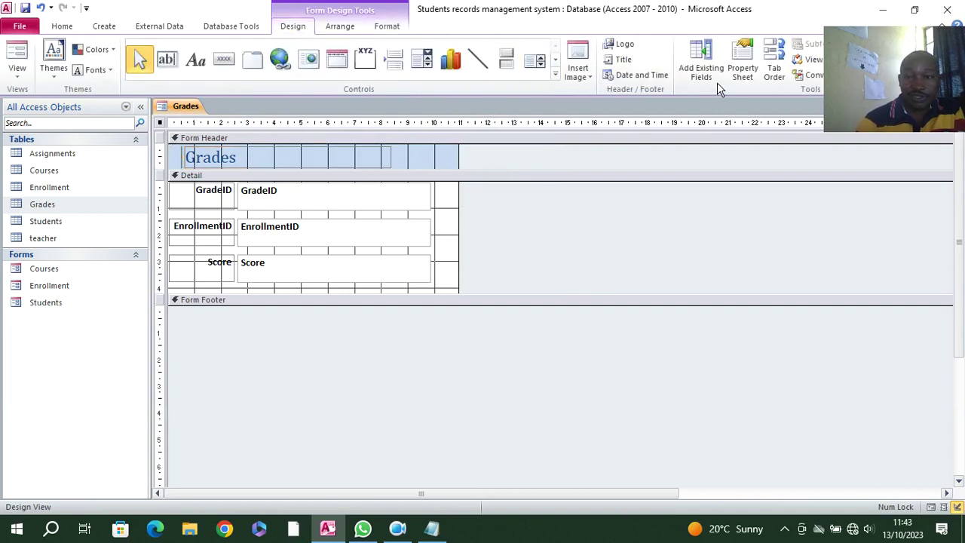
left_click(741, 66)
- Set Pop Up and Modal to Yes and give the Detail section a dark grey background
double_click(789, 275)
double_click(799, 286)
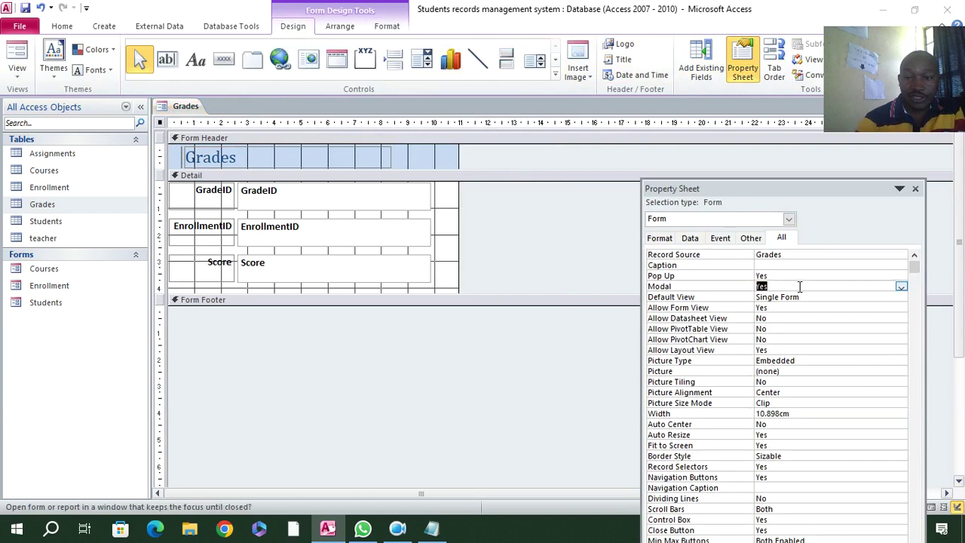
right_click(453, 234)
mouse_move(525, 287)
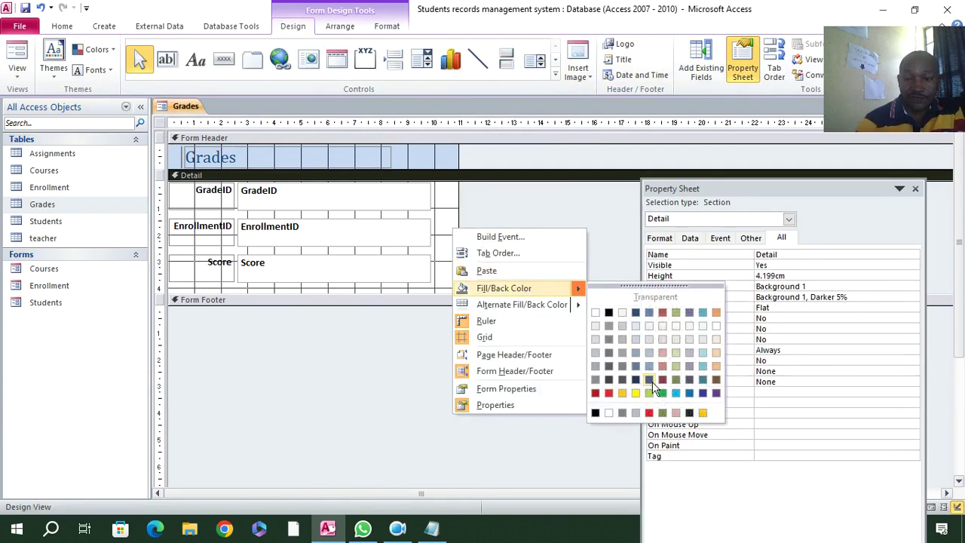
left_click(612, 352)
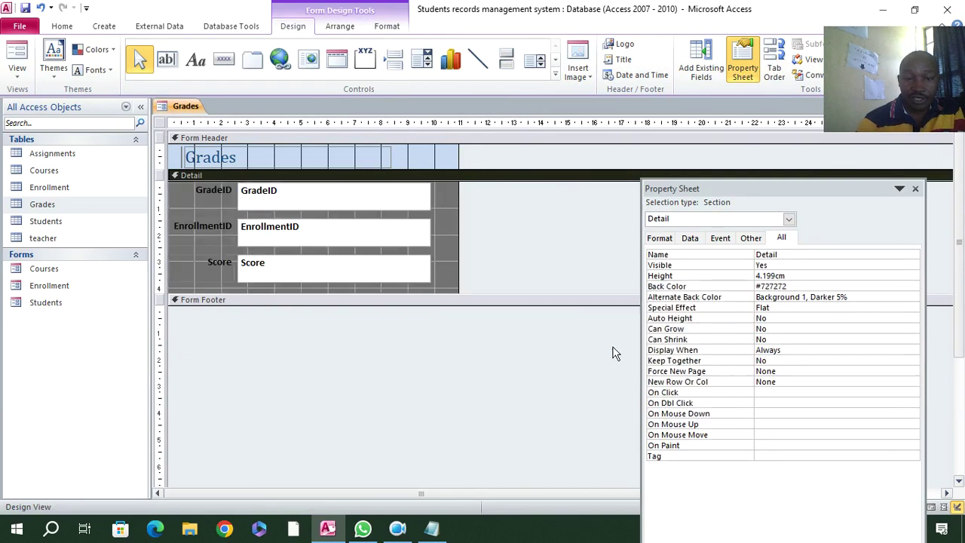
- Preview the Grades pop-up in Form View, nudge its window, and return to Design View
left_click(16, 61)
mouse_move(250, 132)
left_mouse_down()
mouse_move(269, 159)
mouse_move(262, 143)
left_mouse_up()
right_click(305, 141)
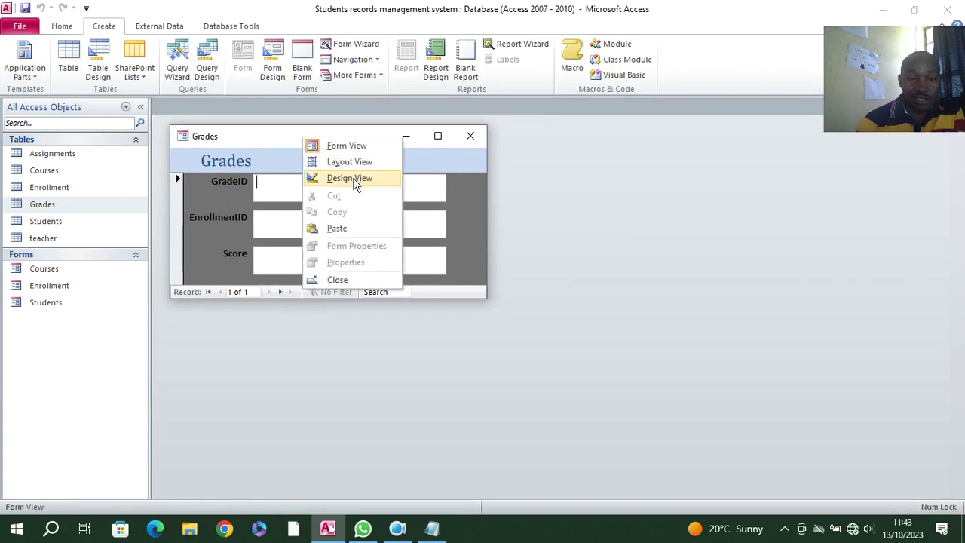
left_click(355, 180)
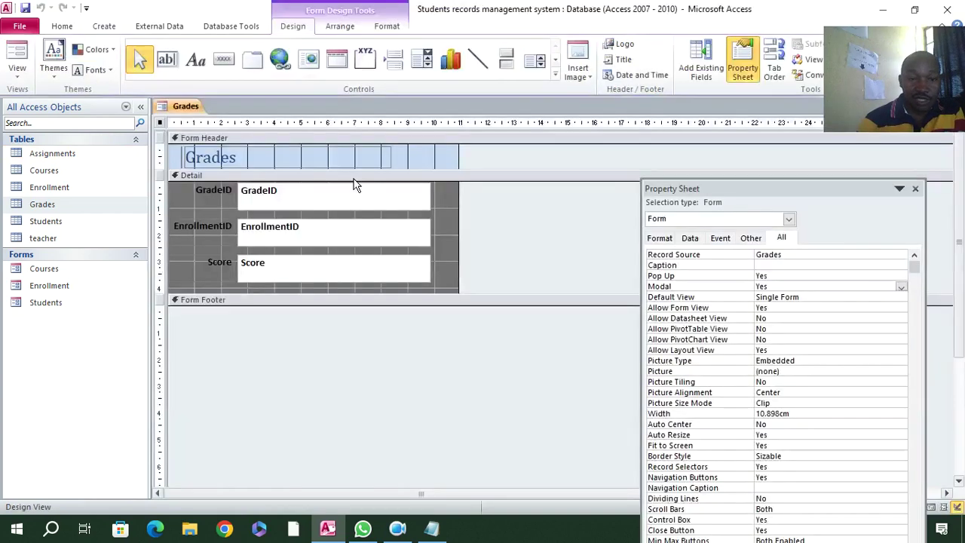
- Enlarge the Detail section and add an Add New Record button below the Score field
left_click(343, 271)
left_click_drag(341, 299, 341, 308)
left_click(223, 59)
left_click_drag(238, 292, 287, 306)
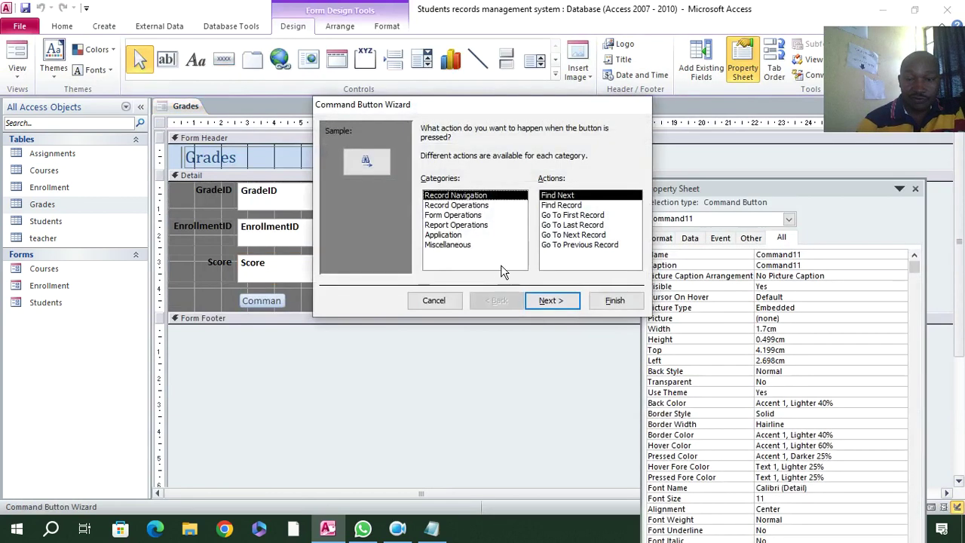
left_click(459, 205)
left_click(561, 195)
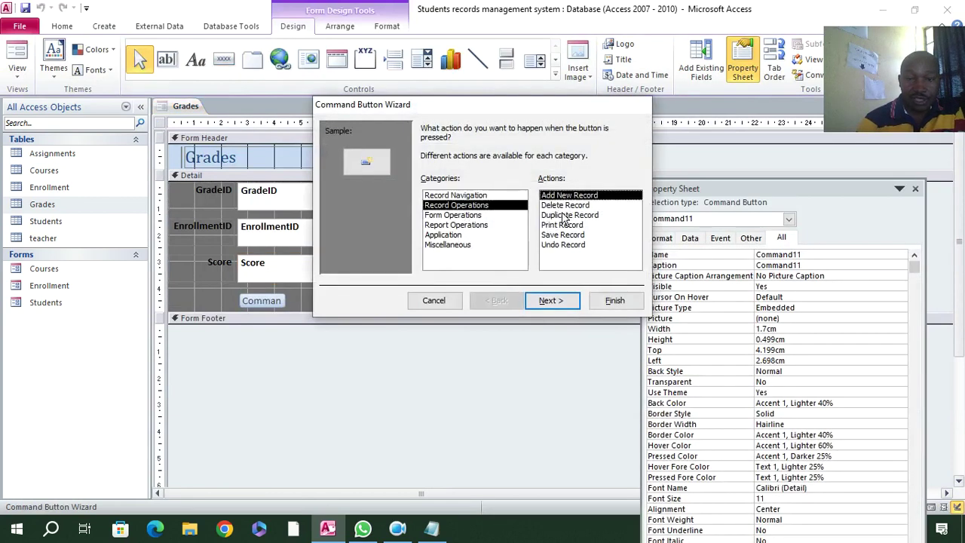
left_click(551, 300)
left_click(548, 300)
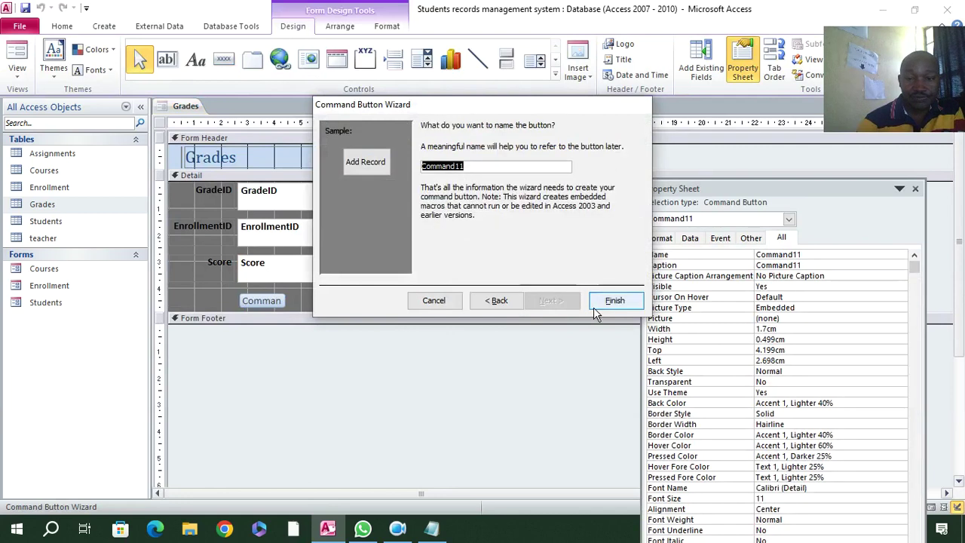
left_click(603, 303)
- Add a text-captioned Delete Record button to the right of Add Record
left_click(218, 67)
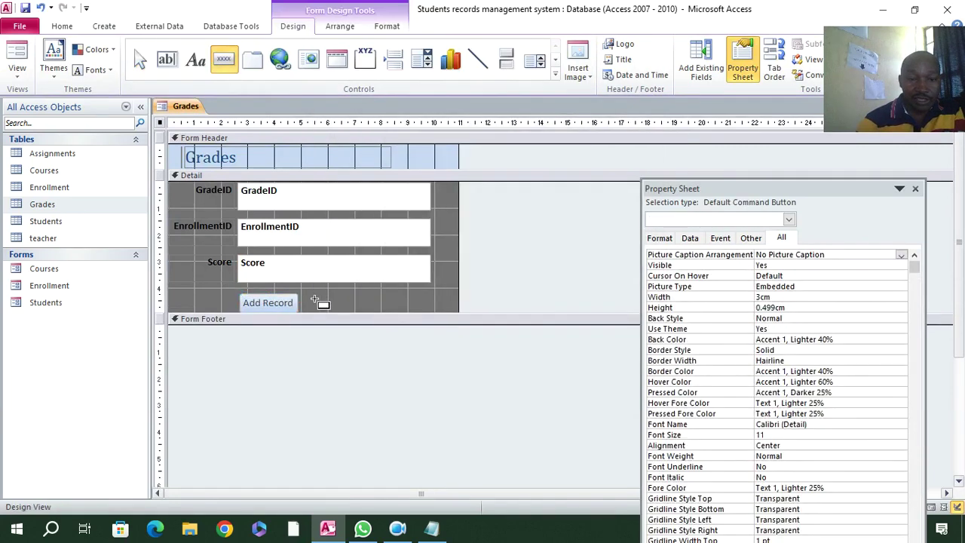
left_click_drag(304, 294, 376, 312)
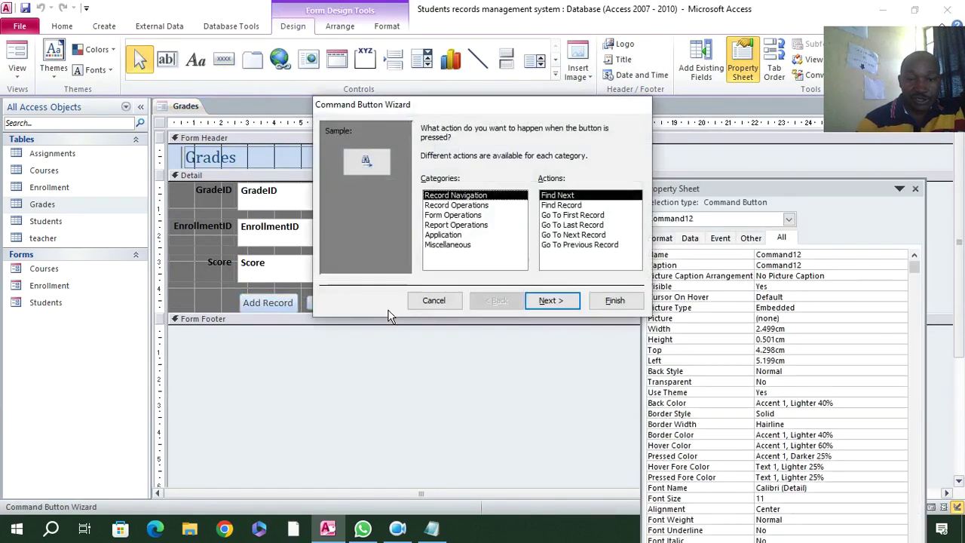
left_click(559, 246)
left_click(454, 205)
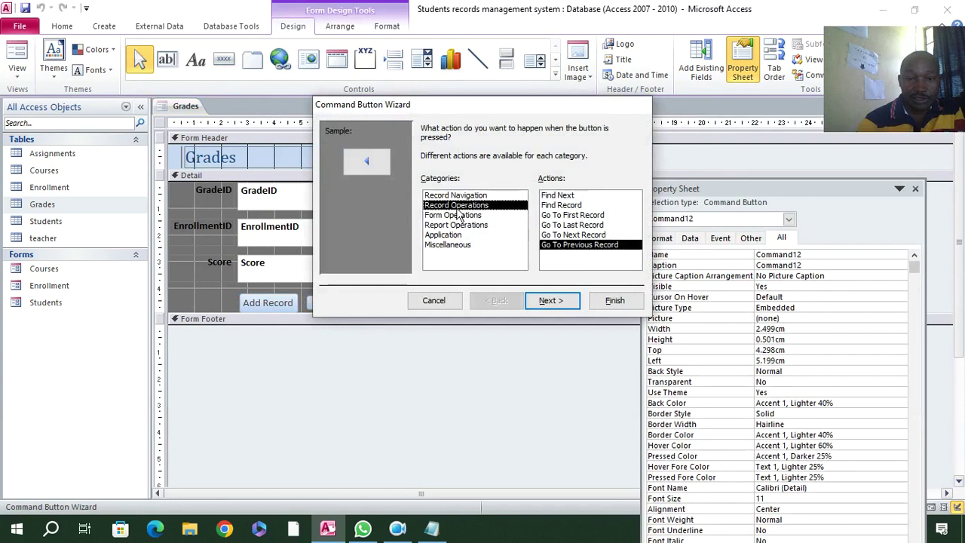
left_click(563, 205)
left_click(549, 301)
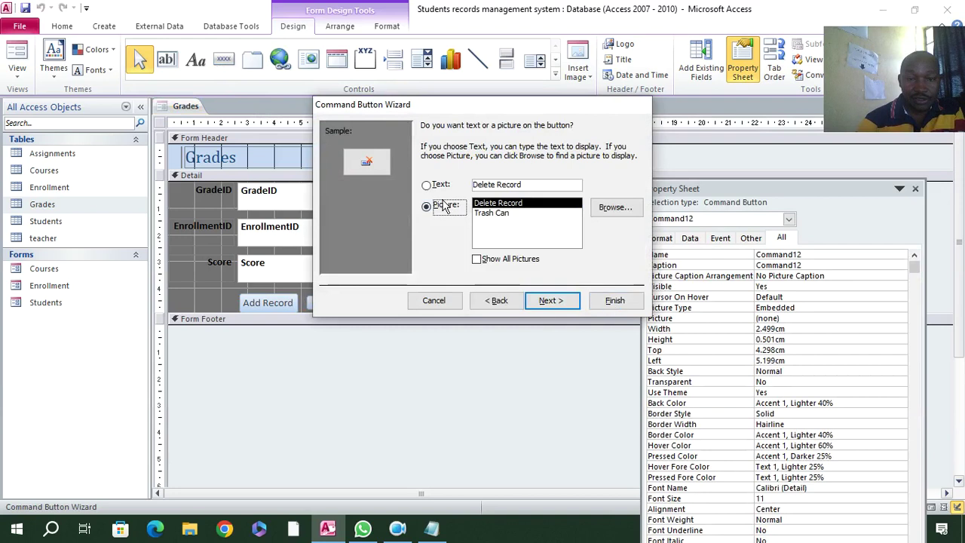
left_click(427, 184)
left_click(549, 300)
left_click(613, 299)
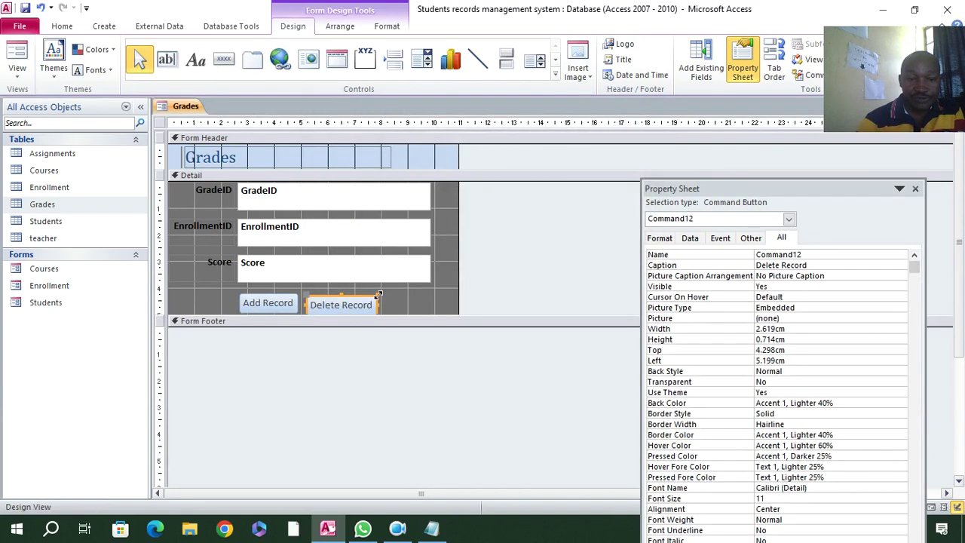
- Reposition the buttons, undoing an Add Record move and nudging Delete Record down-right
left_click(401, 298)
left_click_drag(382, 304, 369, 298)
left_click(382, 298)
left_click(295, 301)
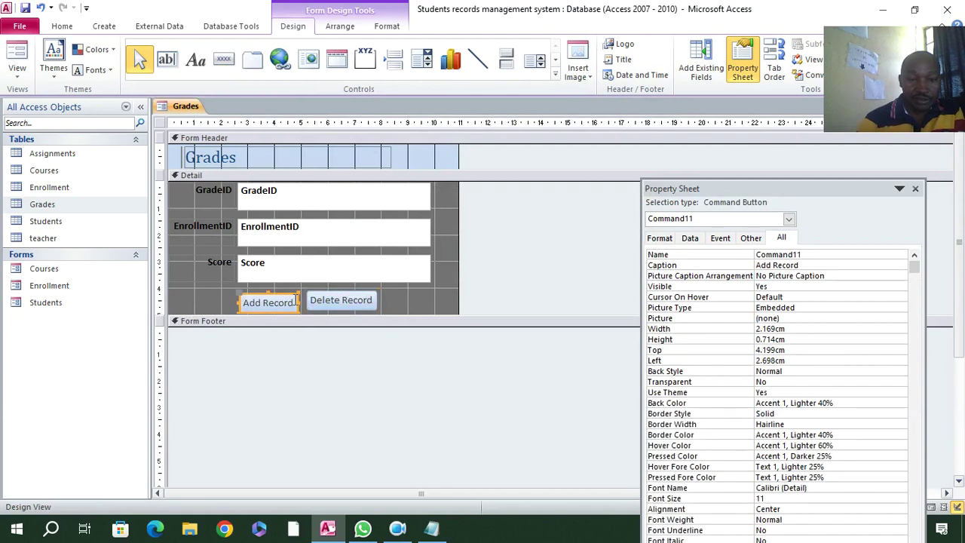
left_click_drag(296, 300, 294, 299)
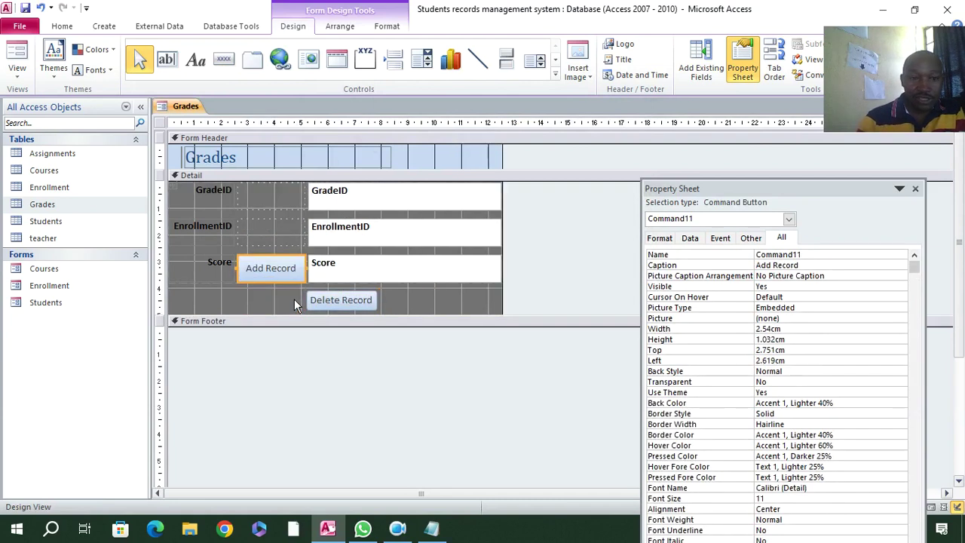
key("ctrl+z")
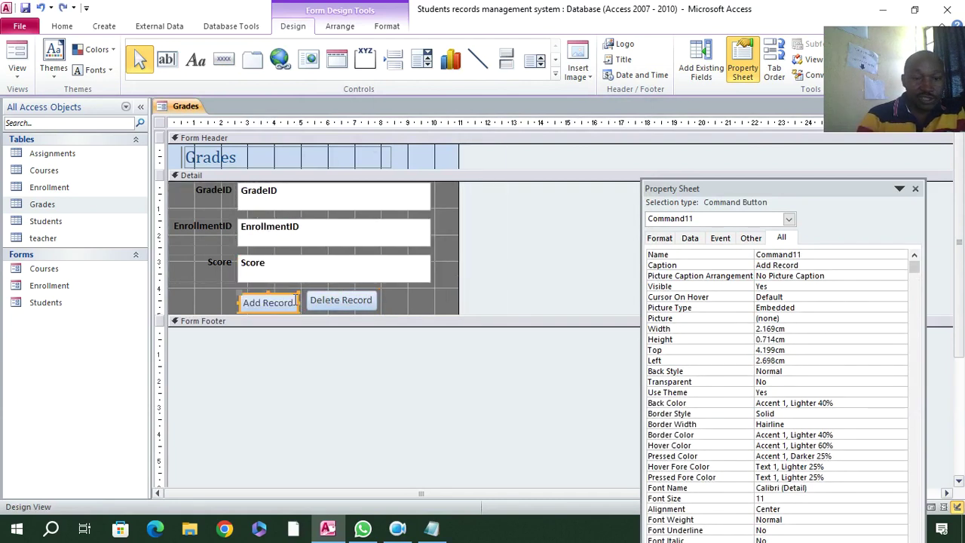
left_click(388, 297)
left_click(369, 308)
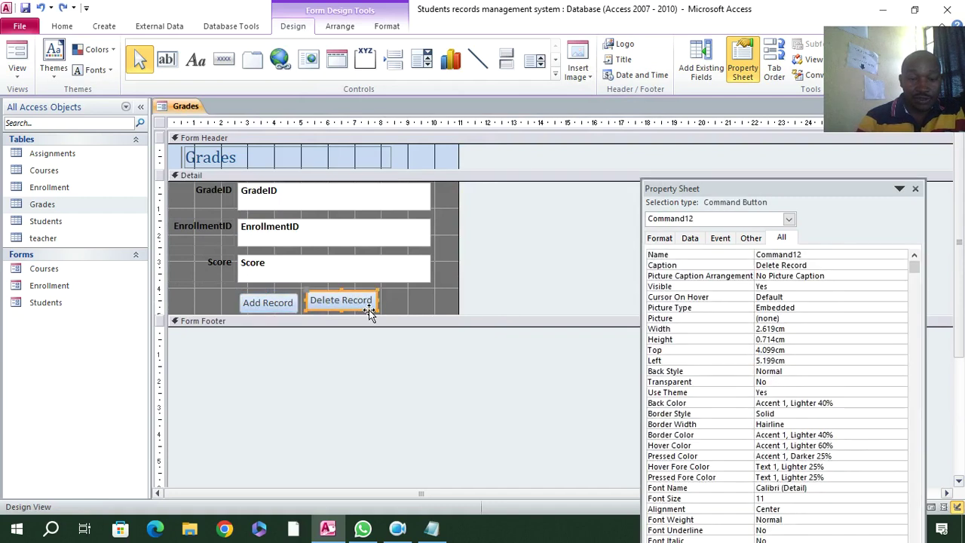
left_click_drag(369, 309, 370, 312)
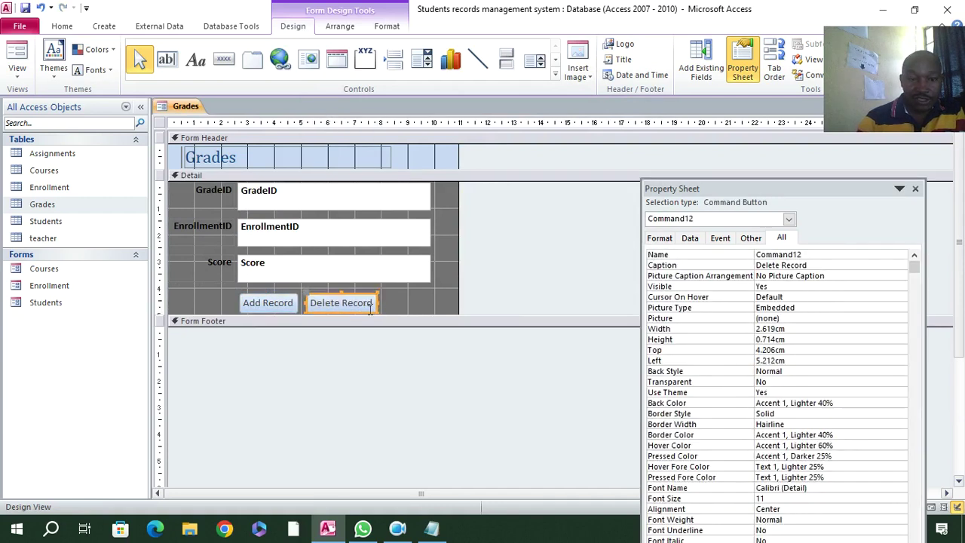
- Save the form as Grades and view it in Form View
left_click(25, 8)
left_click(483, 210)
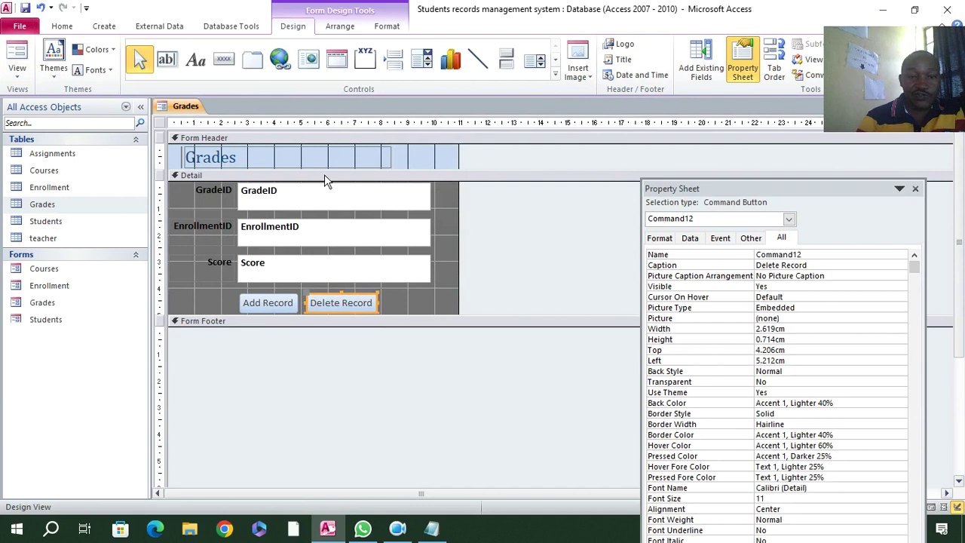
left_click(16, 60)
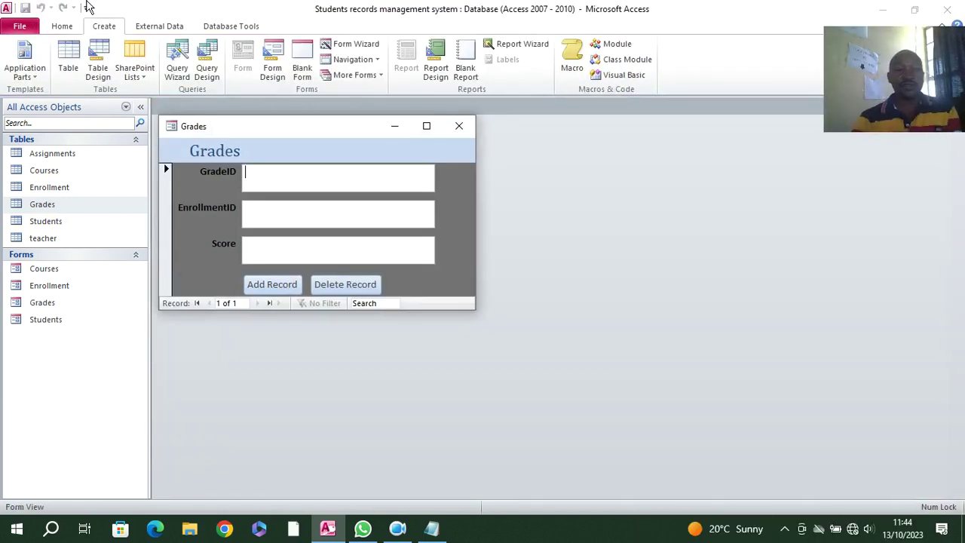
- Close Grades and create a quick form from the teacher table
left_click(458, 126)
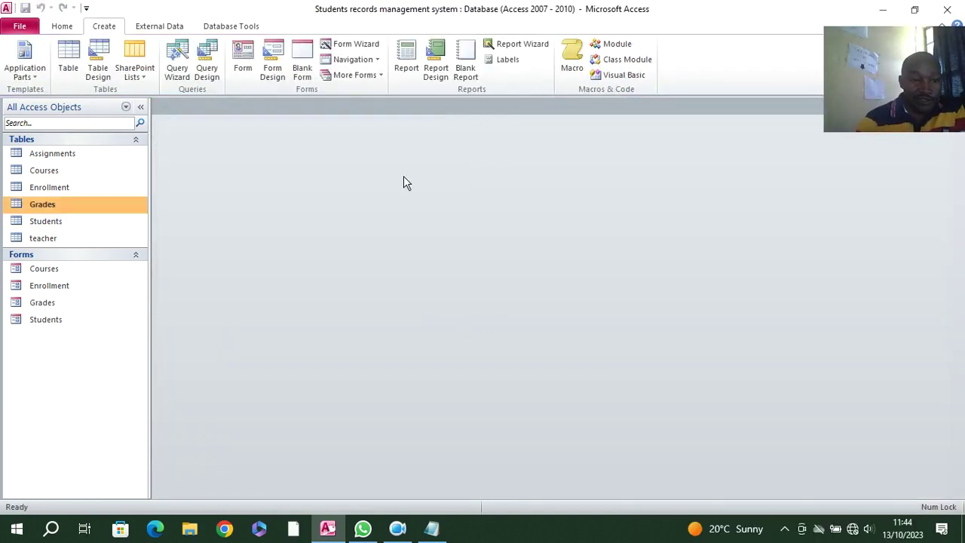
left_click(83, 222)
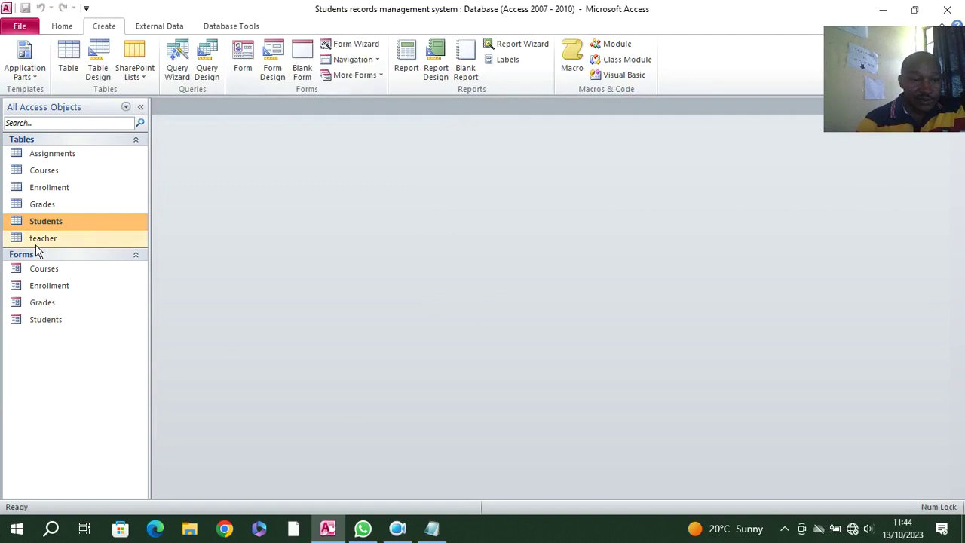
left_click(55, 204)
left_click(57, 188)
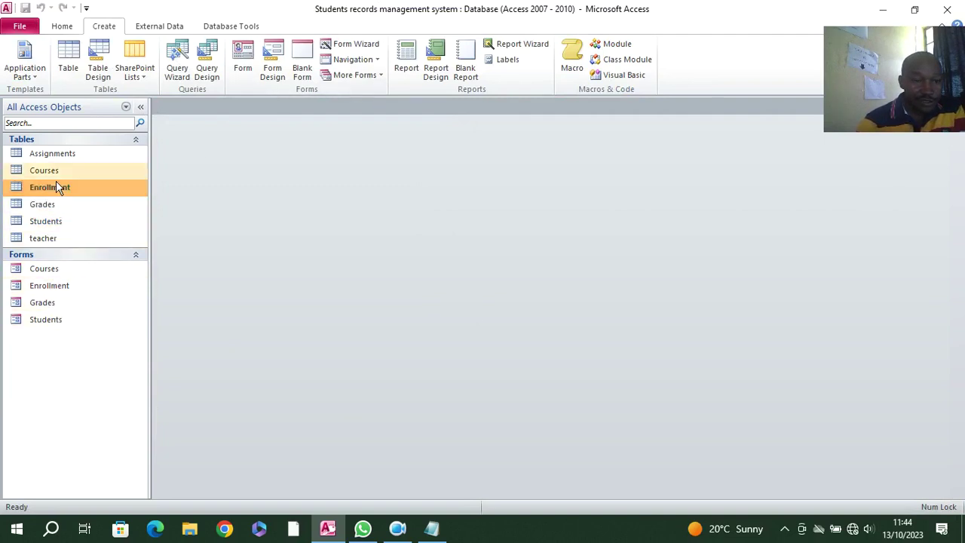
left_click(58, 169)
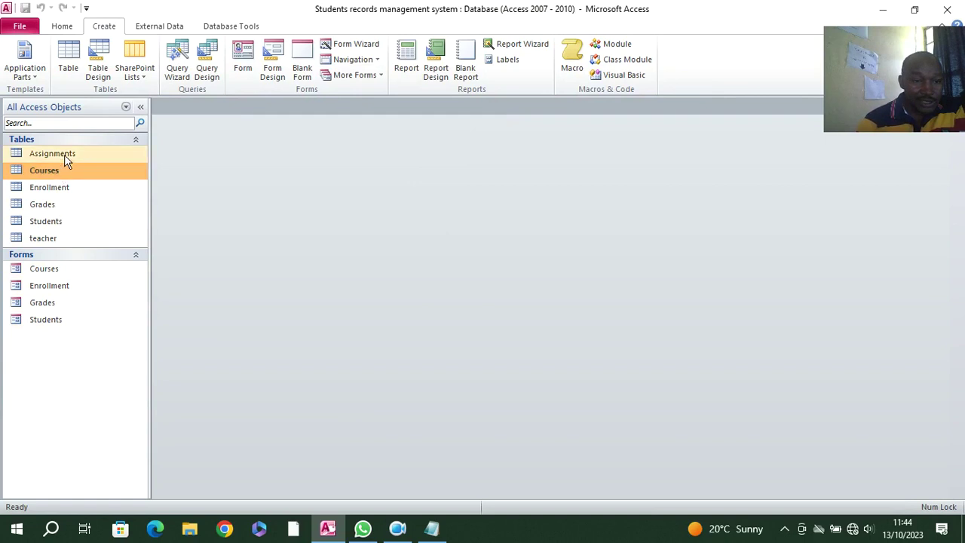
left_click(36, 319)
left_click(35, 303)
left_click(37, 286)
left_click(37, 269)
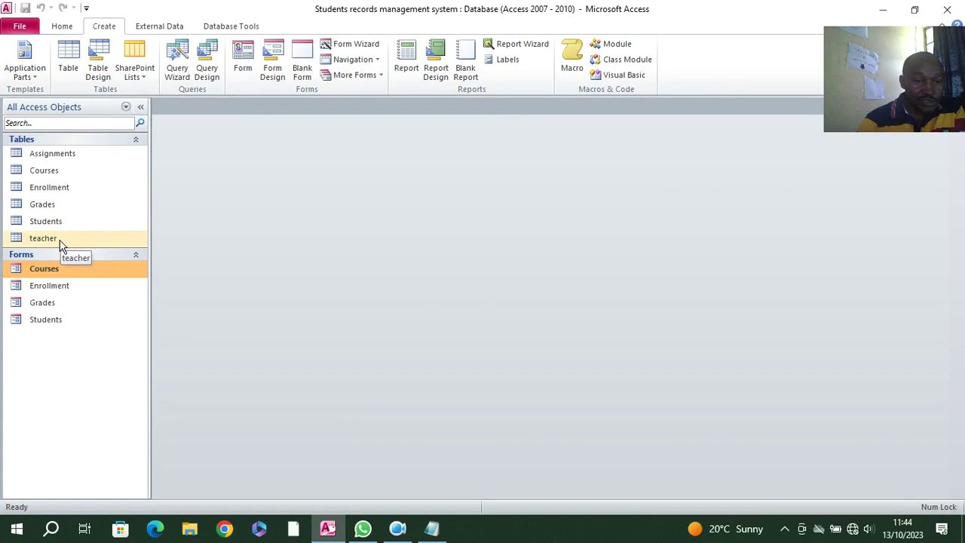
left_click(61, 240)
left_click(243, 59)
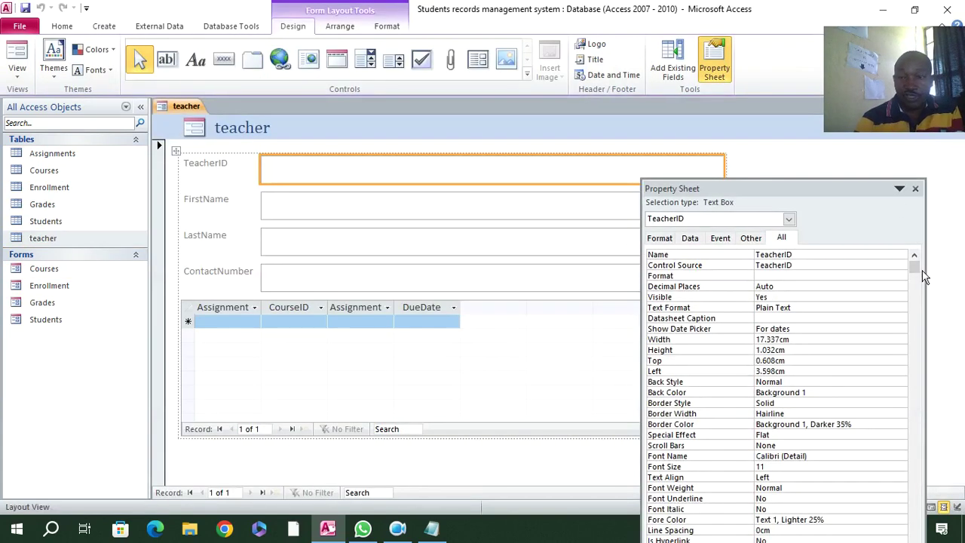
- In Design View, make the four teacher field labels right-aligned and bold
left_click(915, 188)
right_click(756, 170)
left_click(791, 203)
left_click_drag(224, 189, 243, 323)
left_click(383, 28)
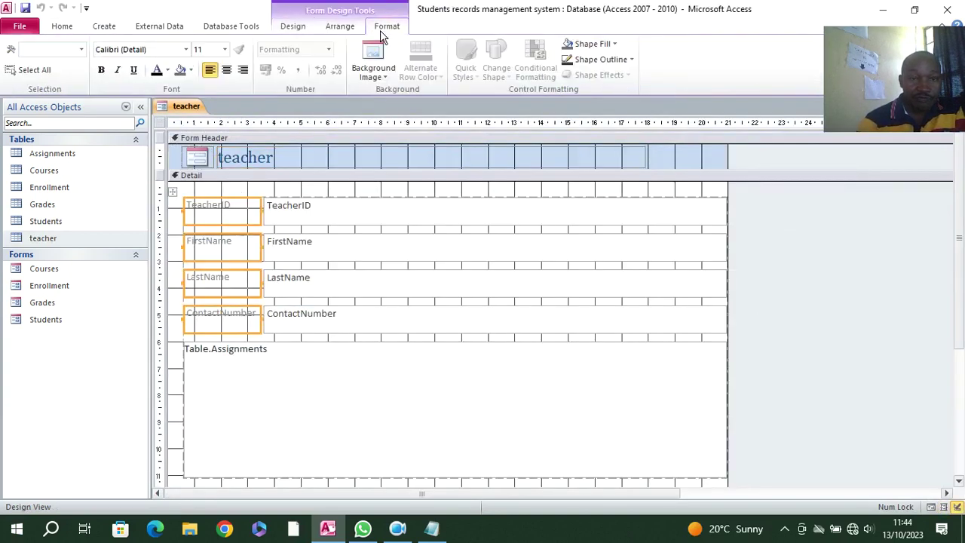
left_click(243, 70)
left_click(102, 70)
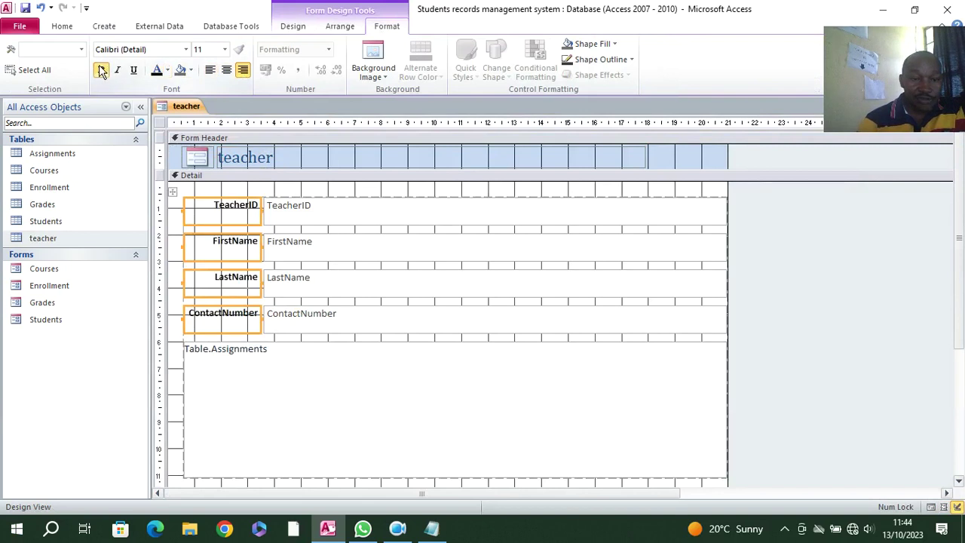
- Bold and narrow the four text boxes, then narrow the heading and overall form width
left_click_drag(367, 193, 378, 322)
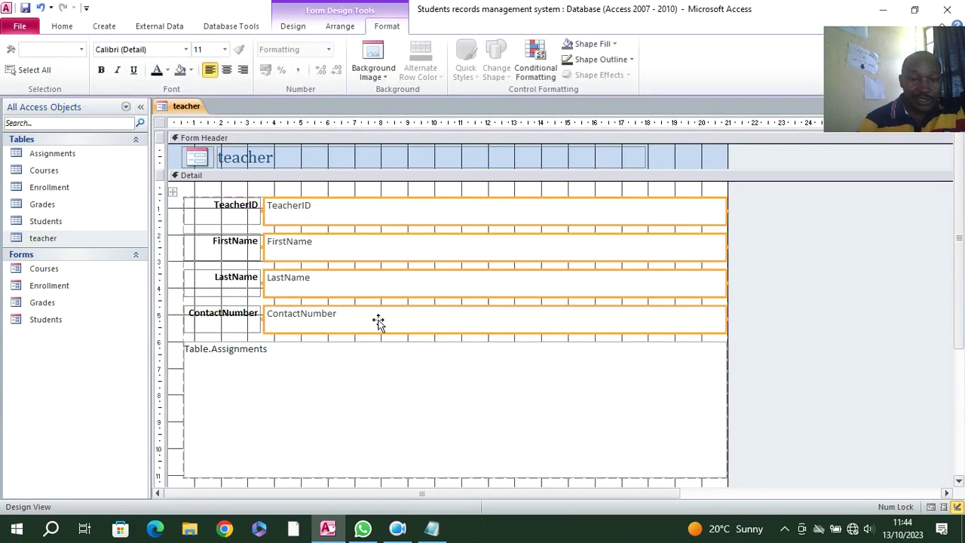
left_click(102, 70)
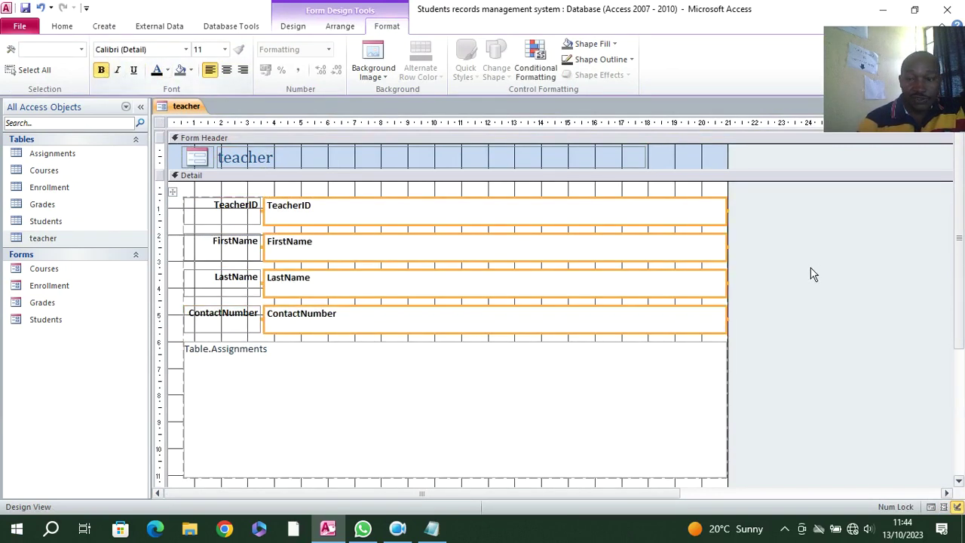
left_click_drag(726, 252, 473, 241)
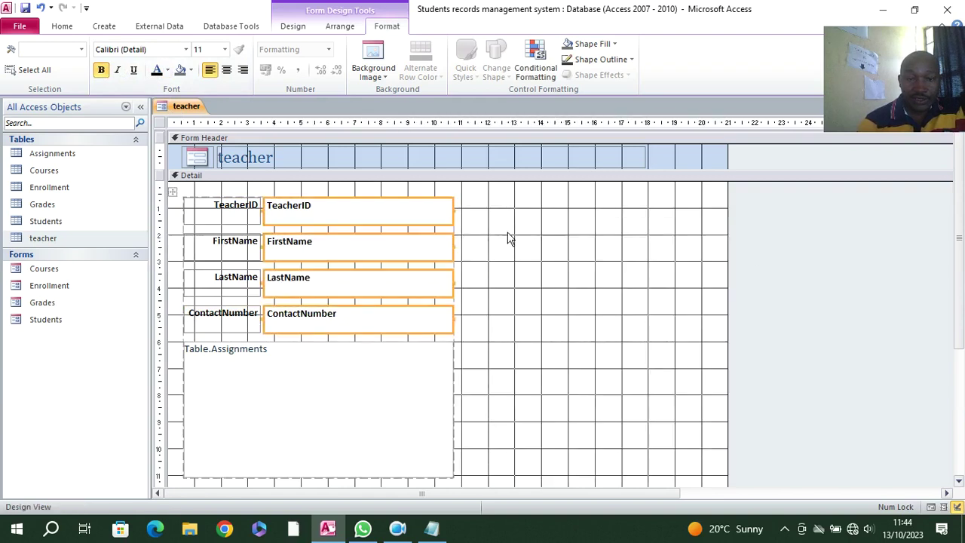
left_click(578, 157)
left_click_drag(646, 156, 456, 155)
left_click_drag(728, 156, 489, 202)
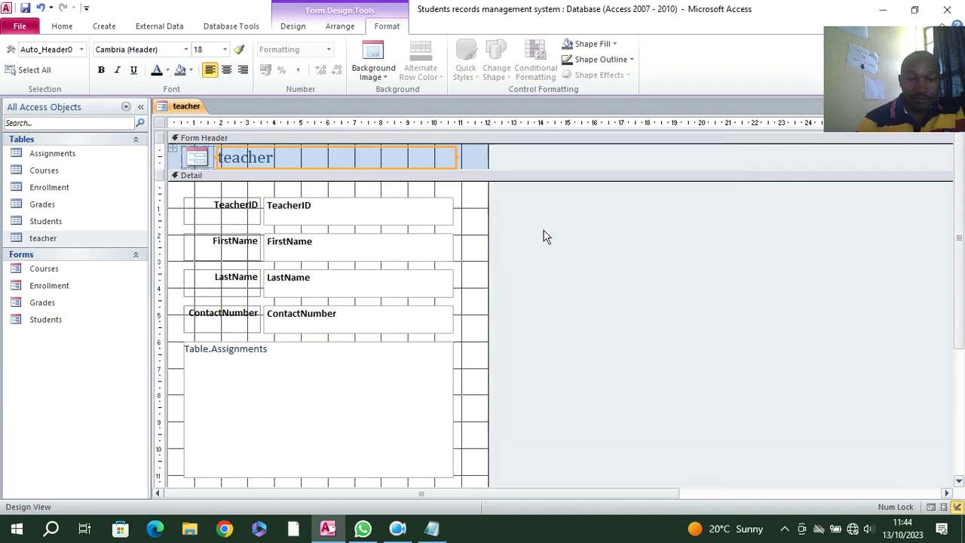
- Select the Assignments subform, then switch the teacher form to Form View
scroll(603, 278, "down", 3)
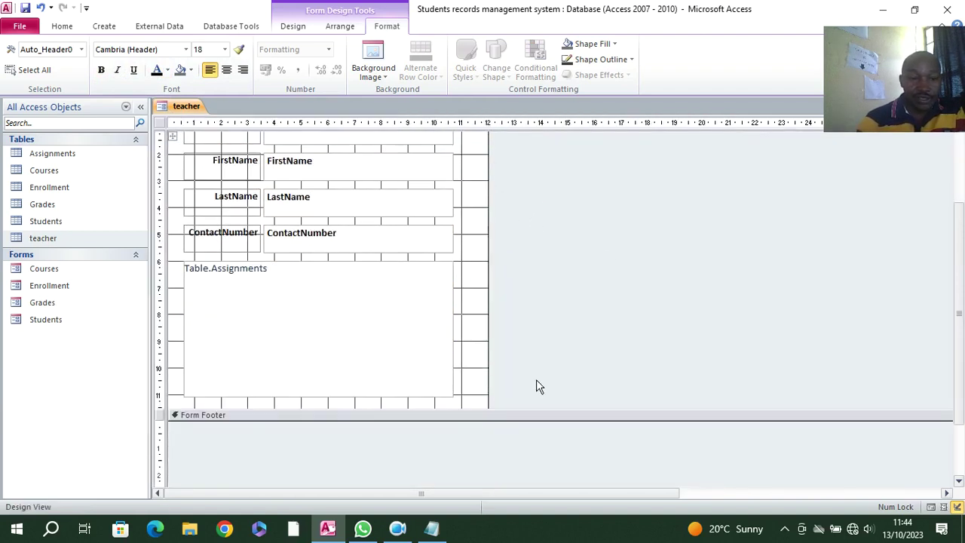
left_click(272, 326)
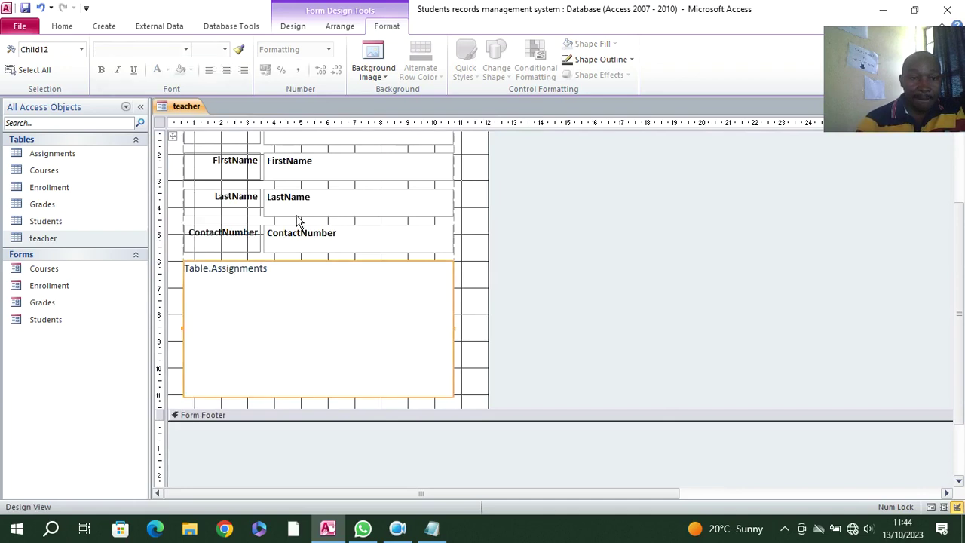
left_click(534, 292)
left_click(373, 286)
scroll(468, 220, "up", 3)
left_click(62, 26)
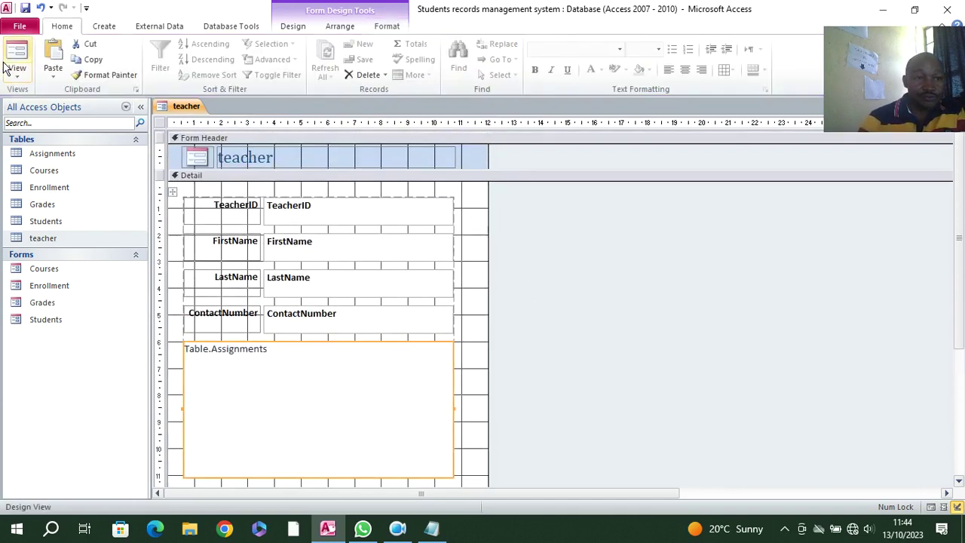
left_click(16, 56)
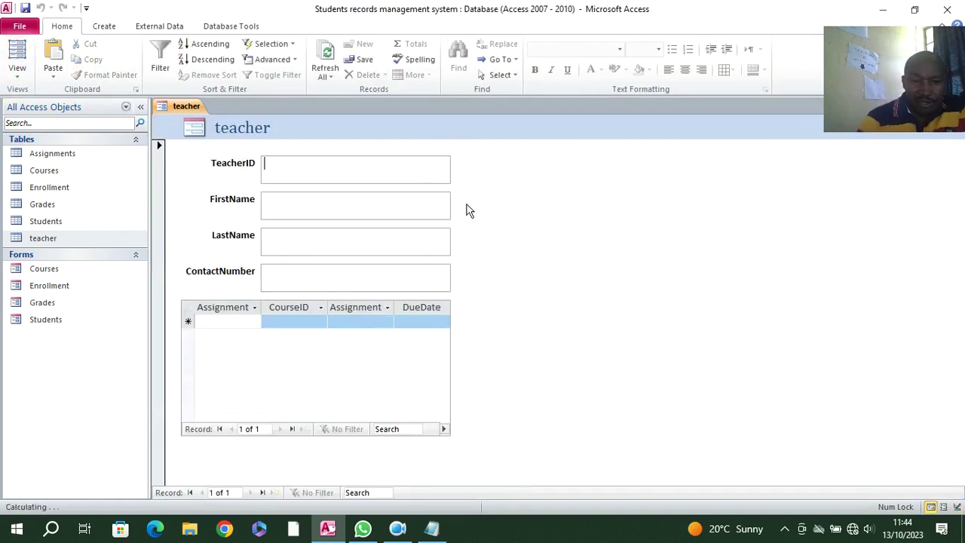
- Back in Design View, widen the subform slightly and fill the Detail section orange
right_click(509, 192)
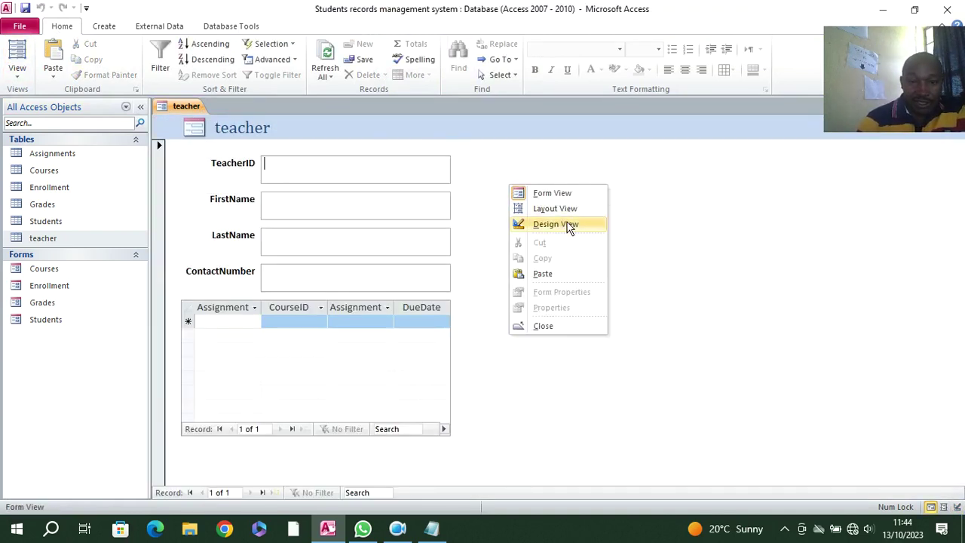
left_click(567, 224)
left_click_drag(458, 408, 478, 413)
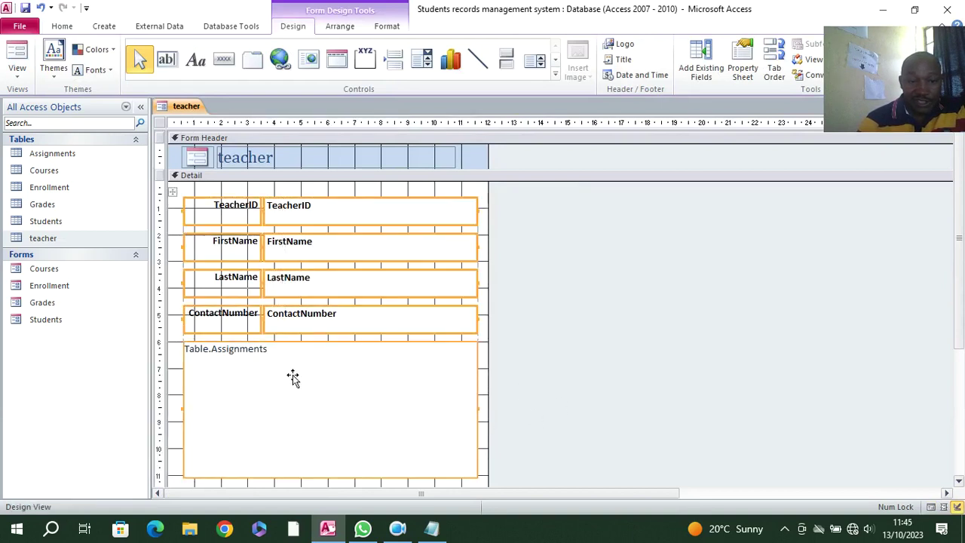
right_click(465, 192)
mouse_move(575, 249)
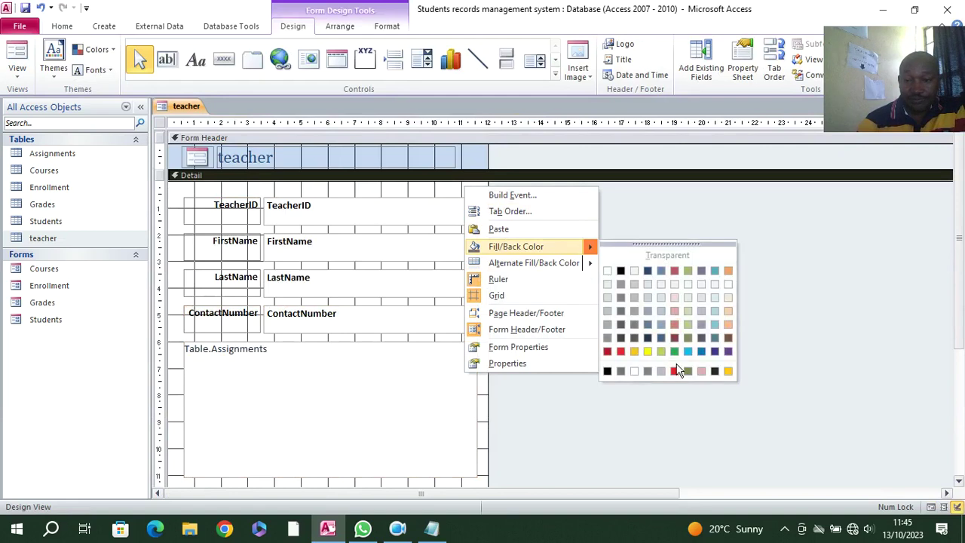
left_click(726, 326)
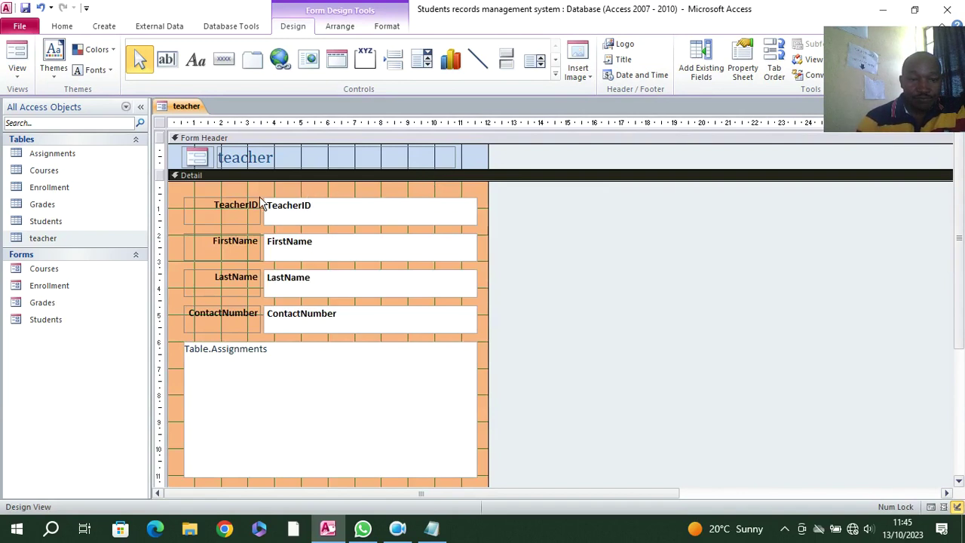
- Select the labels, fields and subform together and shift them slightly up and left
left_click_drag(254, 190, 320, 324)
left_click_drag(307, 312, 280, 286)
left_click_drag(175, 205, 167, 190)
- Add an Add New Record button at the bottom of the Detail section
scroll(531, 317, "down", 2)
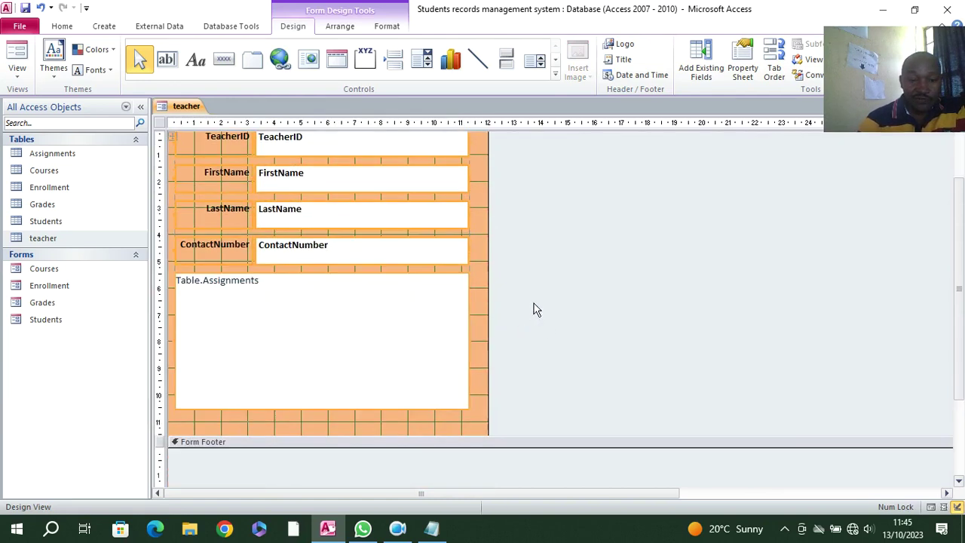
left_click(223, 58)
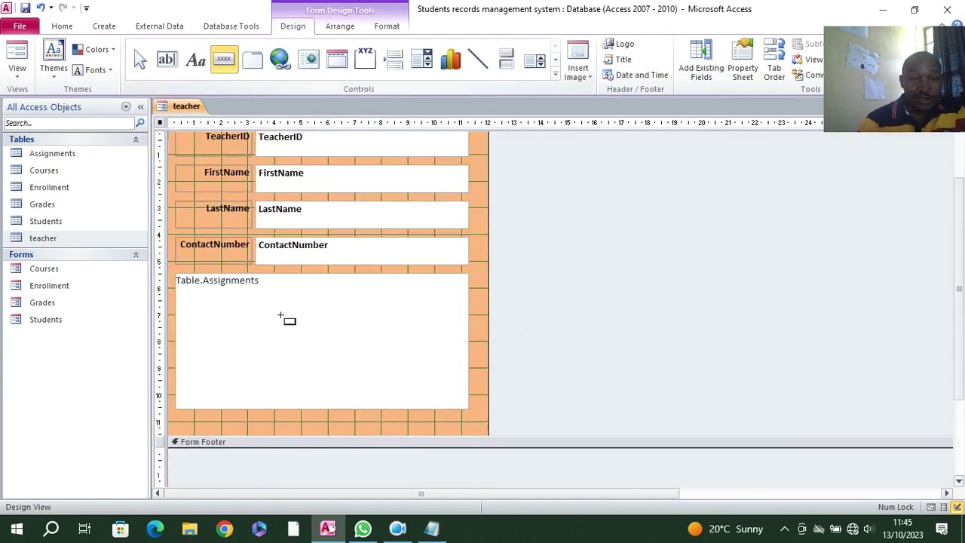
left_click_drag(184, 414, 265, 428)
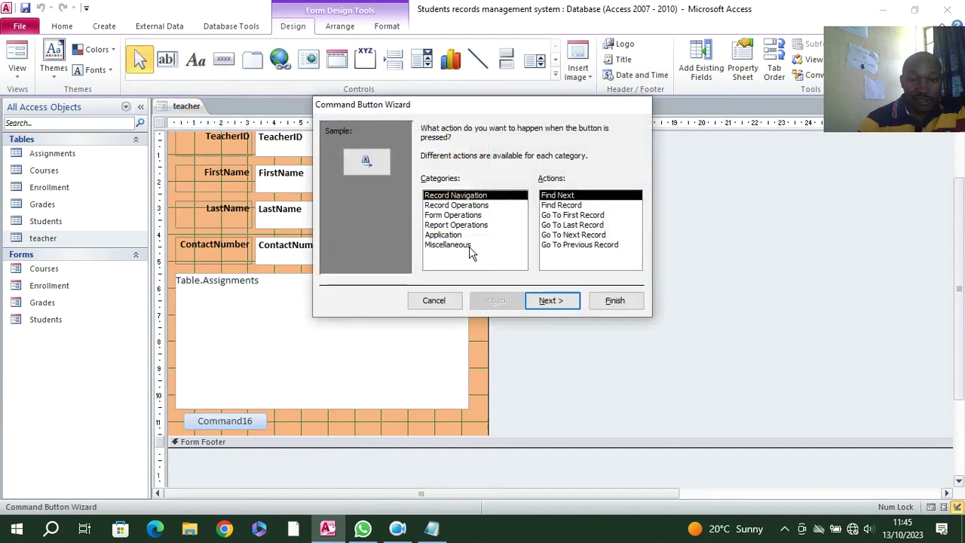
left_click(456, 205)
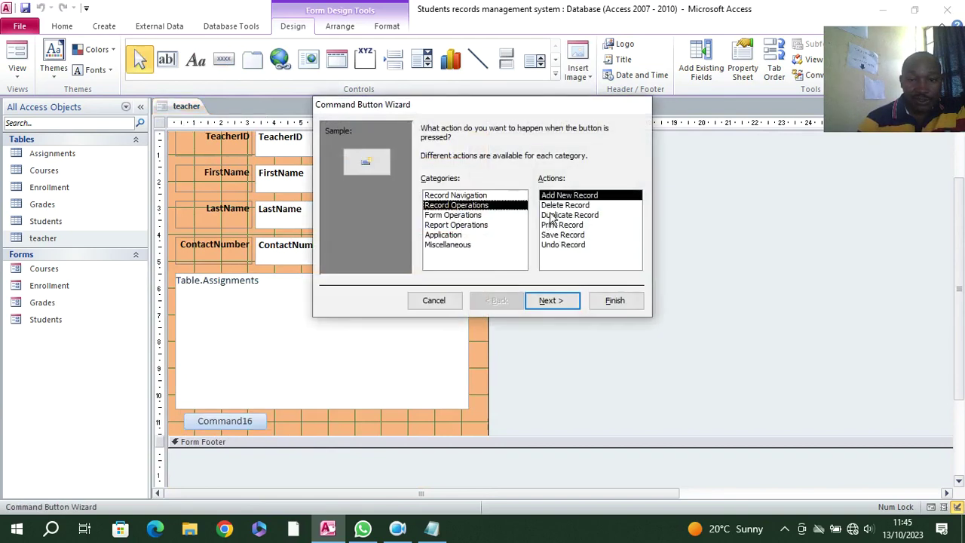
left_click(564, 300)
key("alt+t")
left_click(569, 304)
left_click(600, 302)
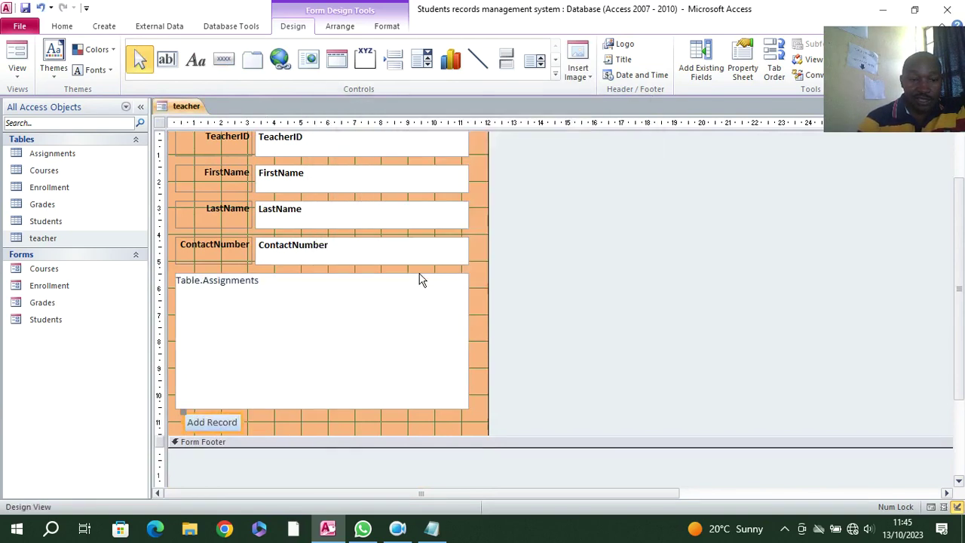
- Add a Delete Record button beside the Add Record button
left_click(224, 59)
left_click_drag(253, 415, 344, 433)
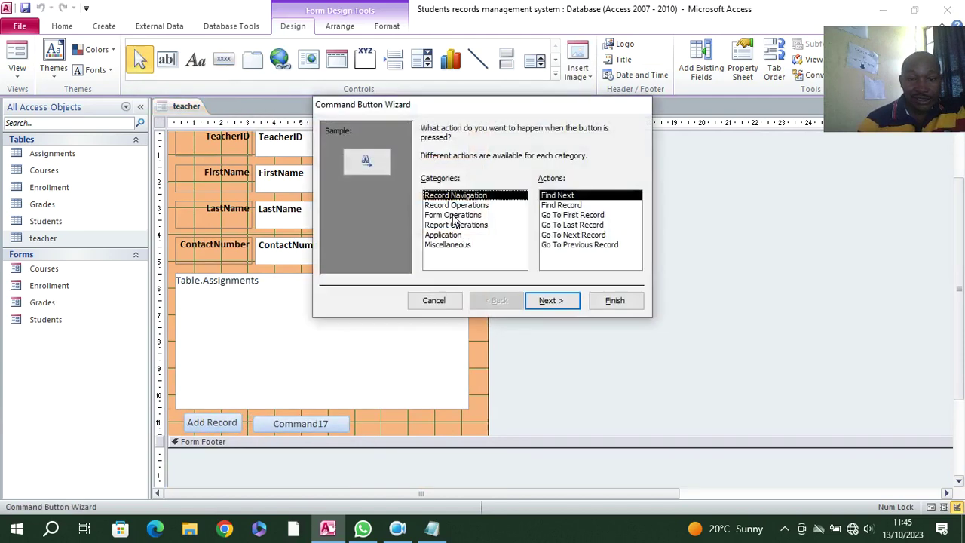
left_click(455, 206)
left_click(565, 205)
left_click(573, 298)
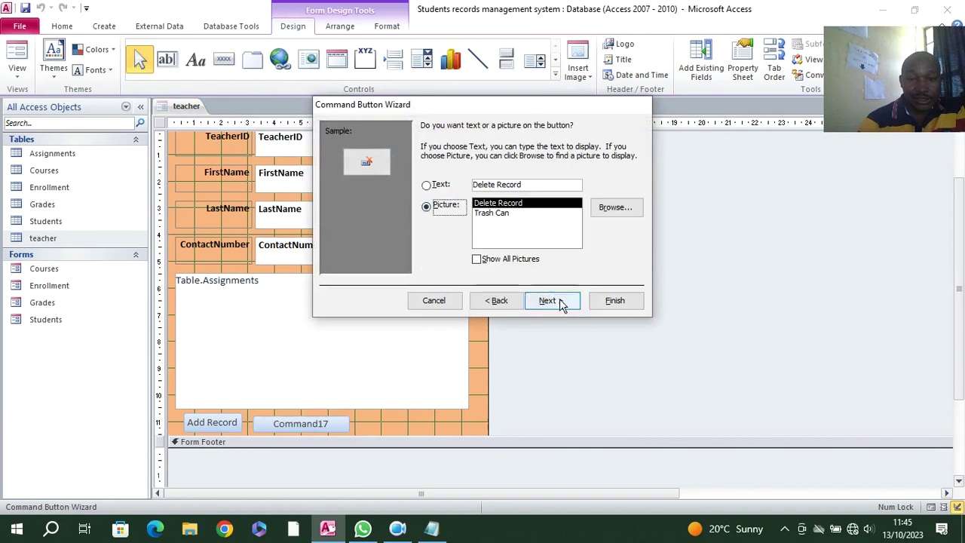
left_click(549, 300)
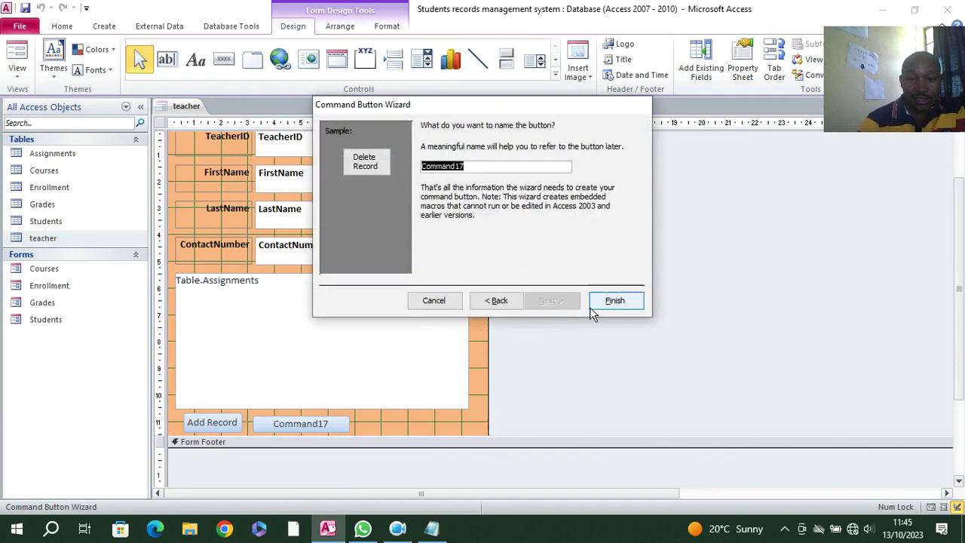
left_click(593, 306)
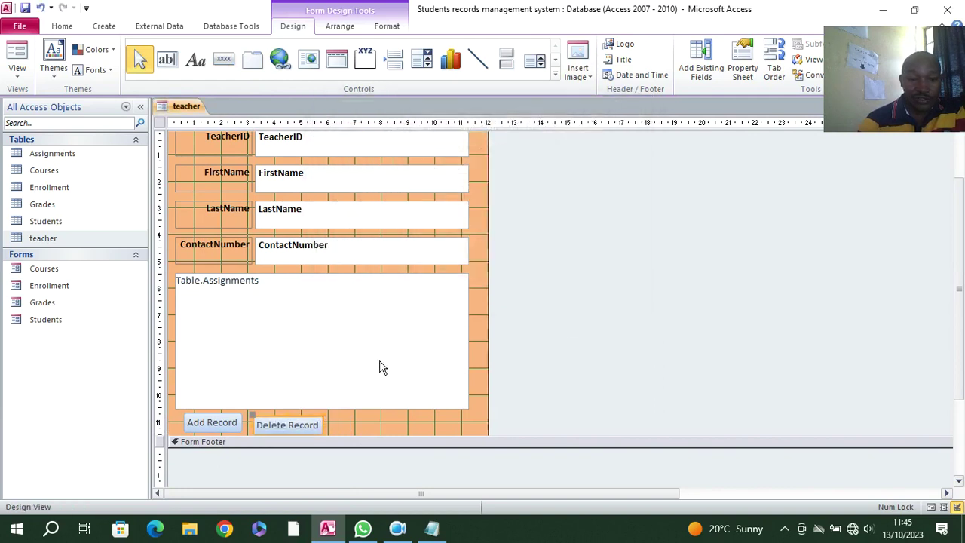
- Line up Add Record and Delete Record side by side and select both
left_click(321, 424)
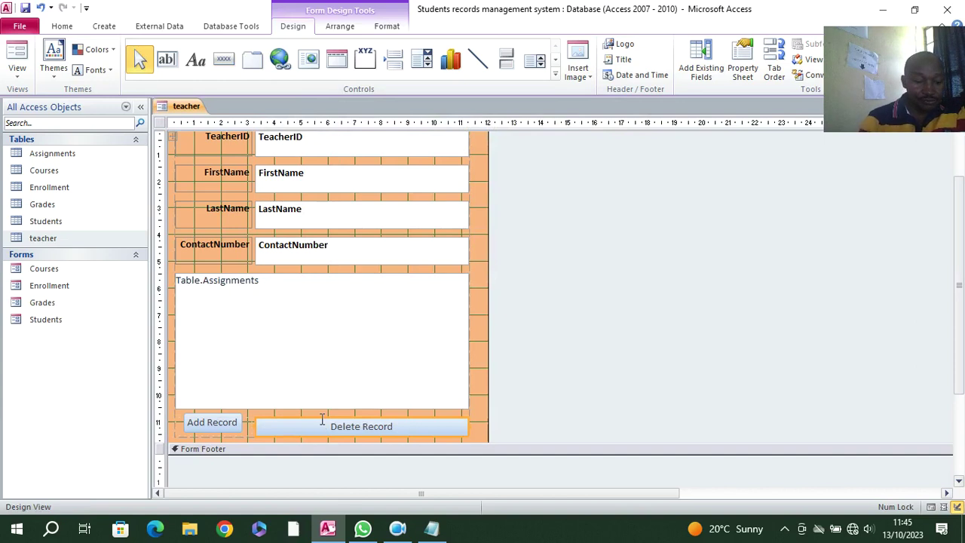
key("ctrl+z")
left_click(231, 422)
left_click_drag(231, 422, 282, 430)
left_click(280, 425)
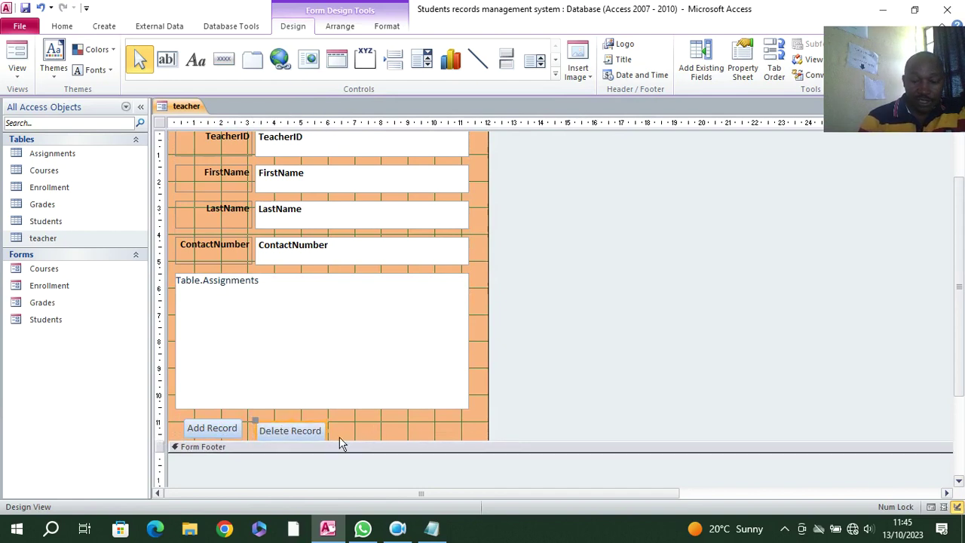
key("Up")
left_click_drag(328, 426, 224, 427)
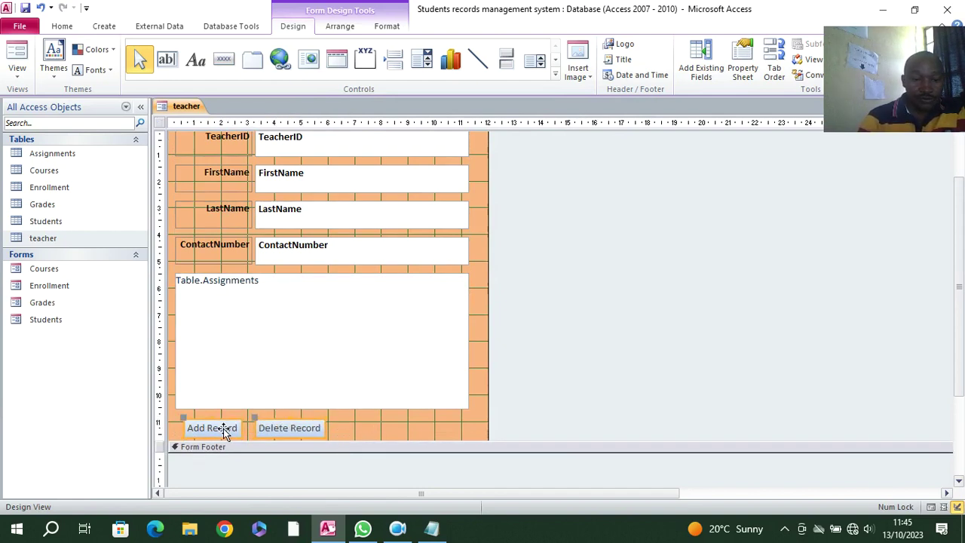
- Give the Add Record and Delete Record buttons a black fill and white text
left_click(387, 25)
left_click(615, 44)
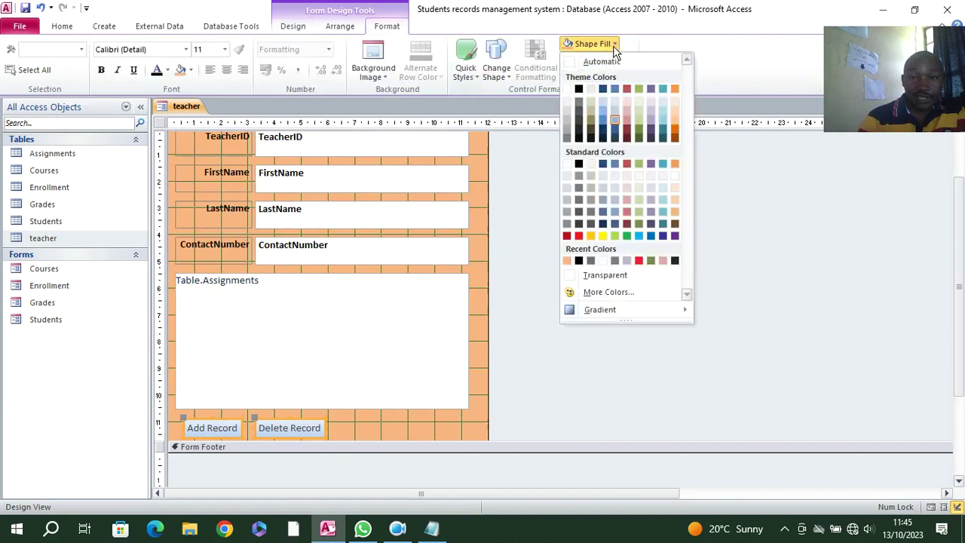
left_click(578, 89)
left_click(166, 71)
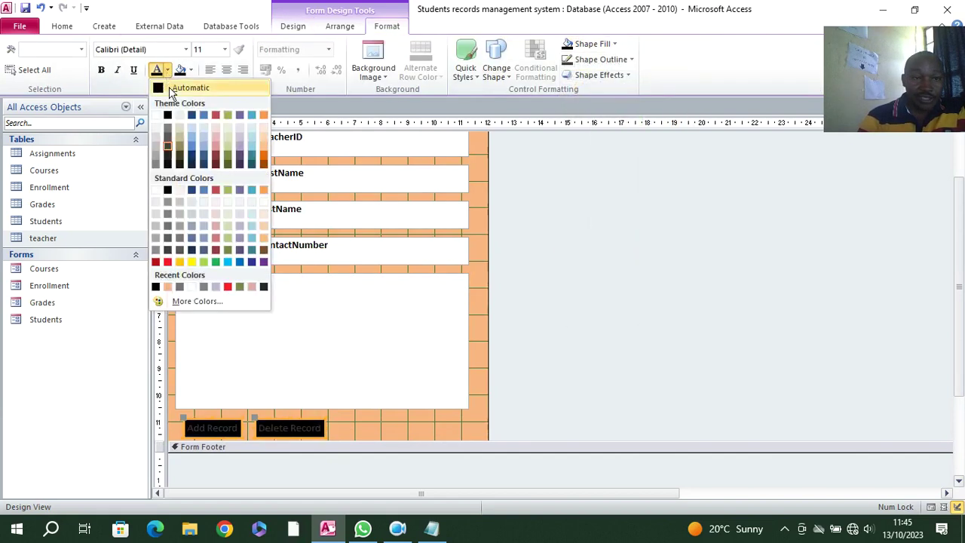
left_click(155, 115)
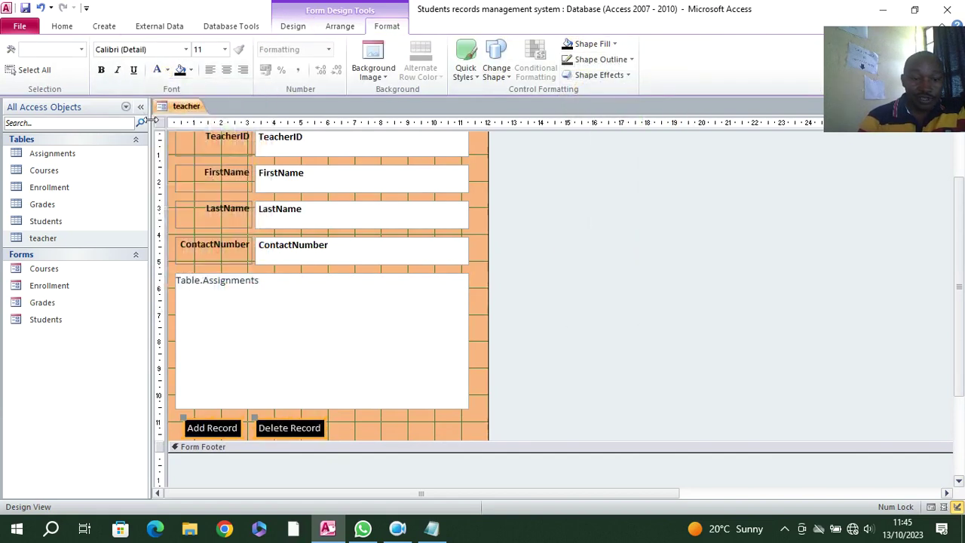
left_click(407, 419)
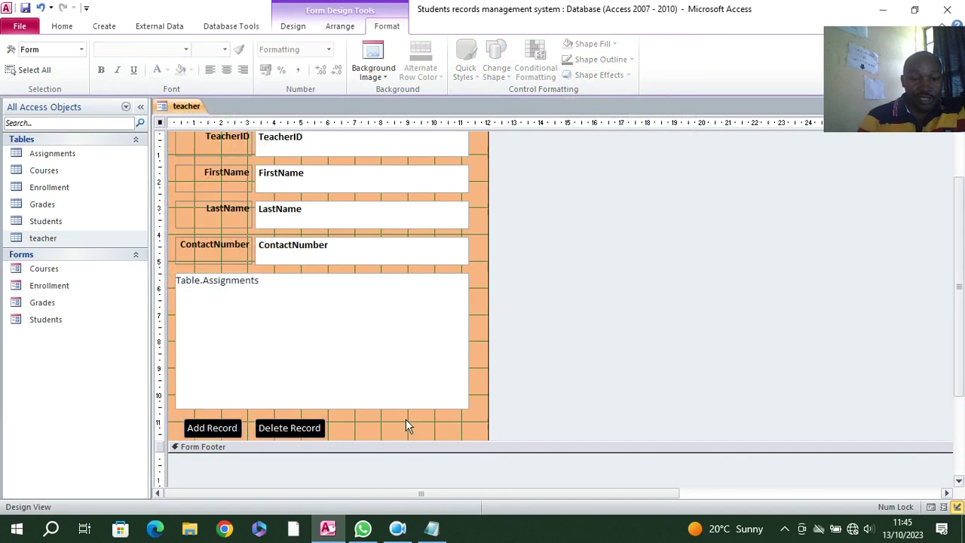
- Add a Close toggle button right of Delete Record with a black background
left_click(293, 26)
left_click(505, 59)
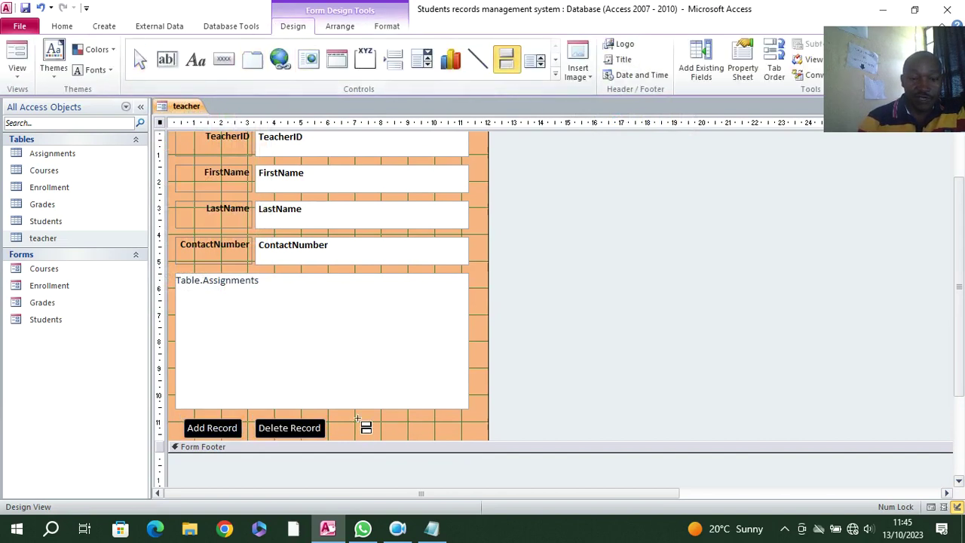
left_click_drag(382, 419, 431, 435)
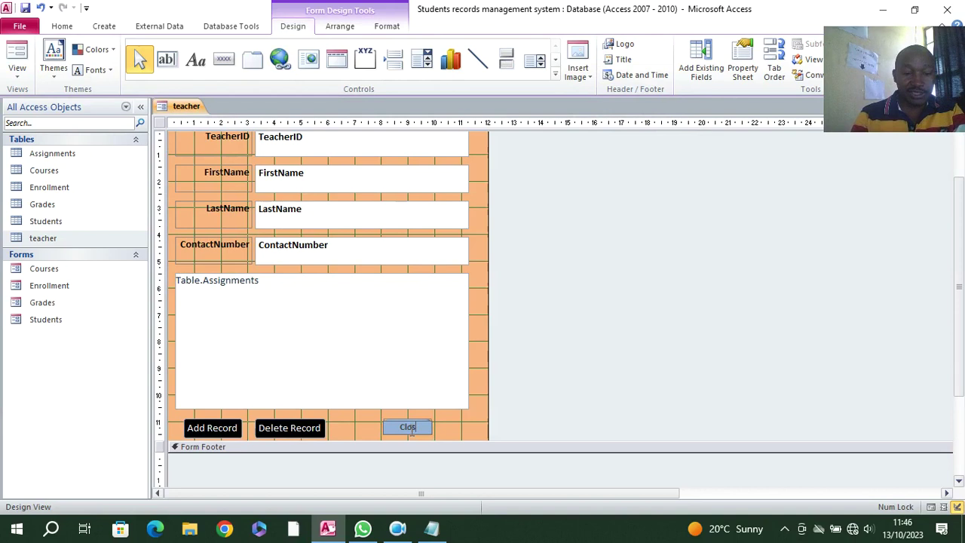
left_click(415, 426)
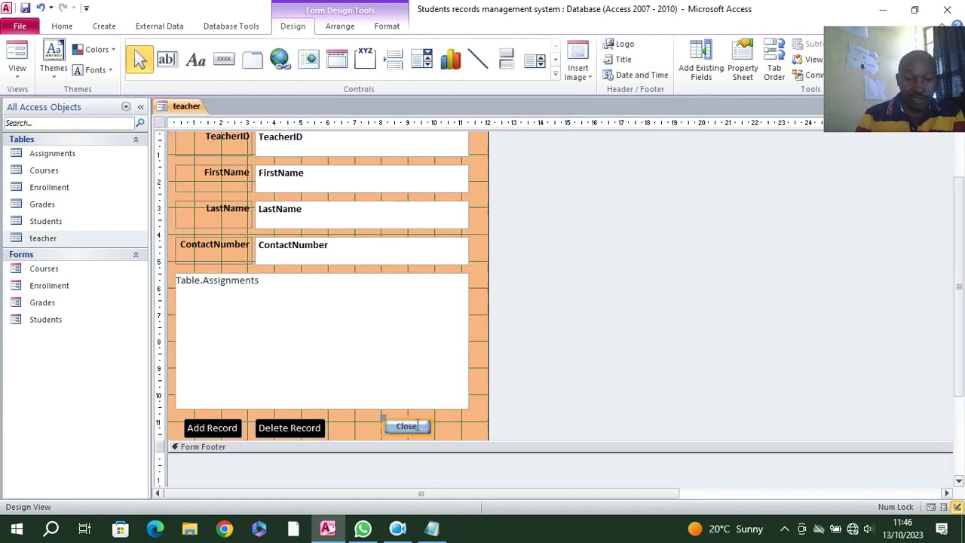
left_click_drag(431, 419, 435, 419)
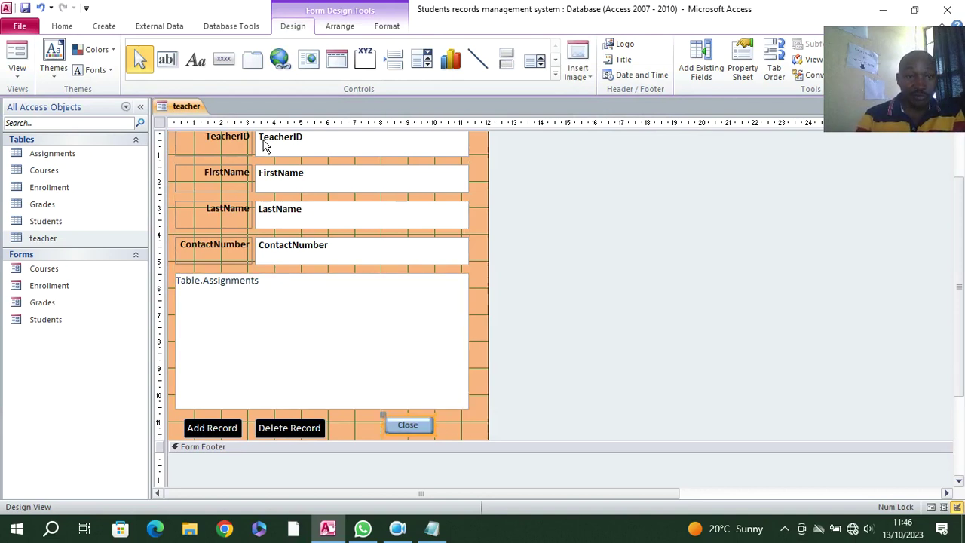
left_click(387, 27)
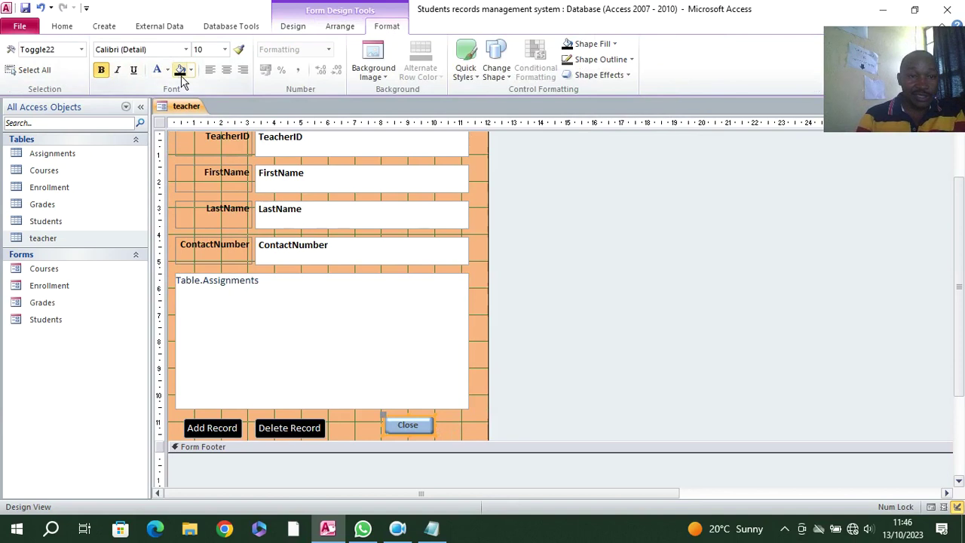
left_click(180, 70)
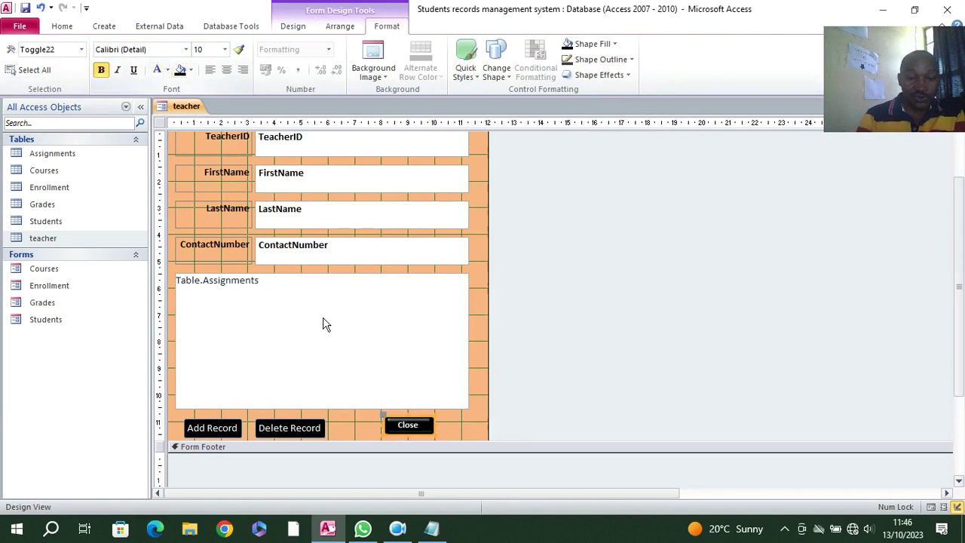
left_click(294, 26)
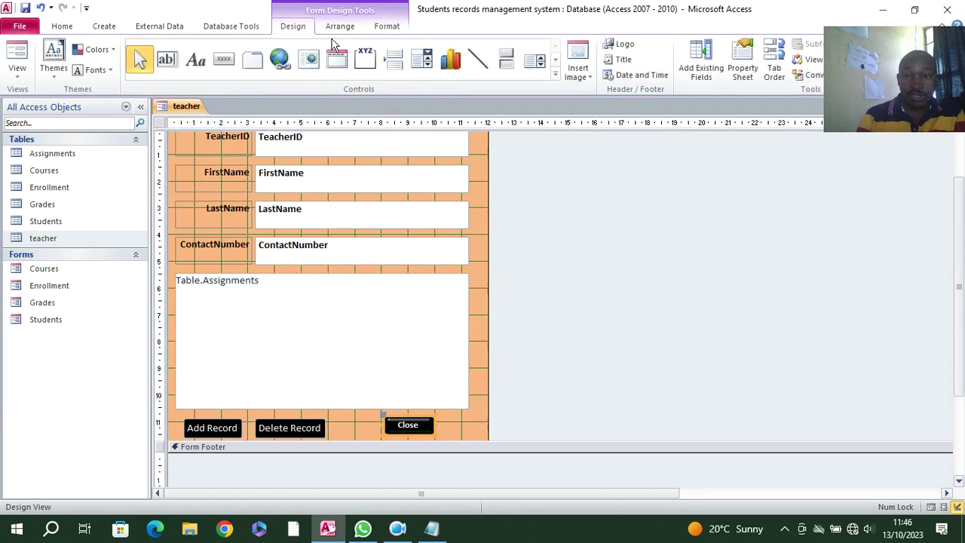
left_click(743, 73)
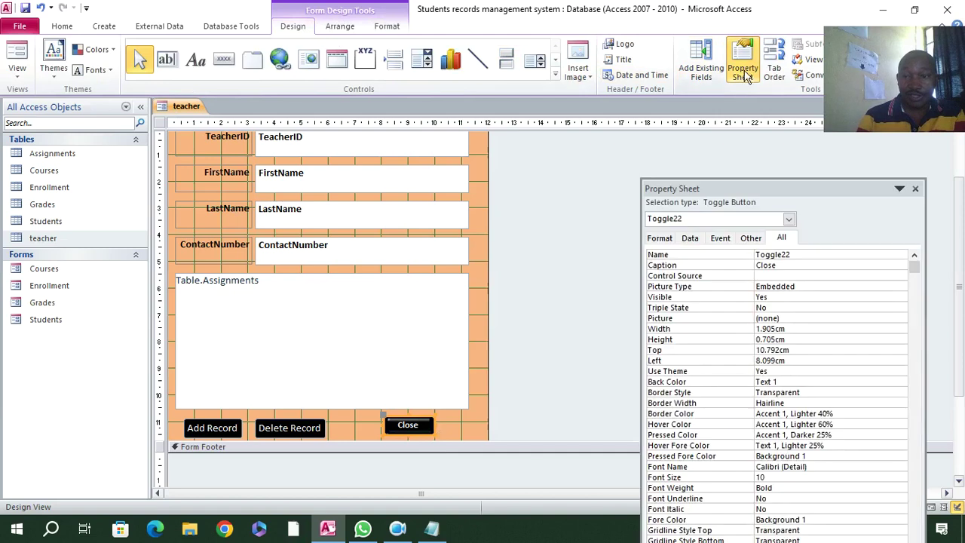
- Set the Close button's On Click event to an event procedure
left_click(728, 239)
left_click(902, 257)
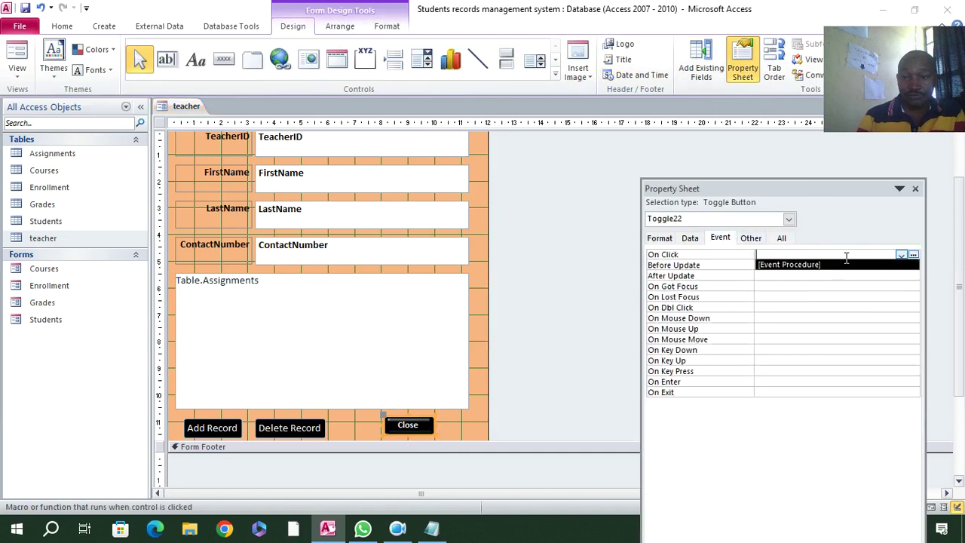
left_click(846, 263)
left_click(912, 256)
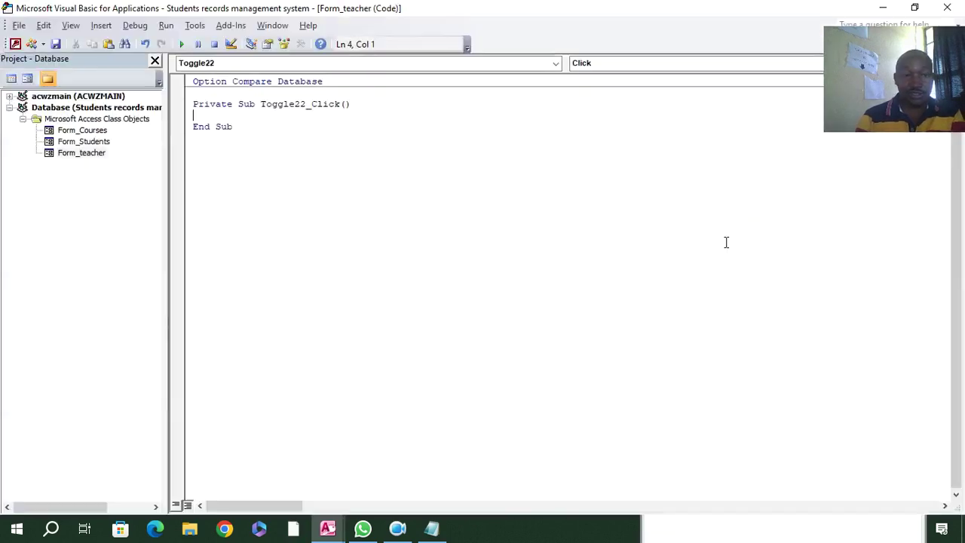
- Paste the exit-confirmation code, retitle its message 'Student Record…', and save as teacher
type("Dim aexit As VbMsgBoxResult On Error GoTo cmdexit_Click_Err     aexit = MsgBox(\"Confirm if you want to exit\", vbQuestion + vbYesNo, \"Zao Kuu Management System\")    If aexit = vbYes Then     DoCmd.Close , \"\"  End If cmdexit_Click_Exit:     Exit Sub  cmdexit_Click_Err:     MsgBox Error$     Resume cmdexit_Click_Exit")
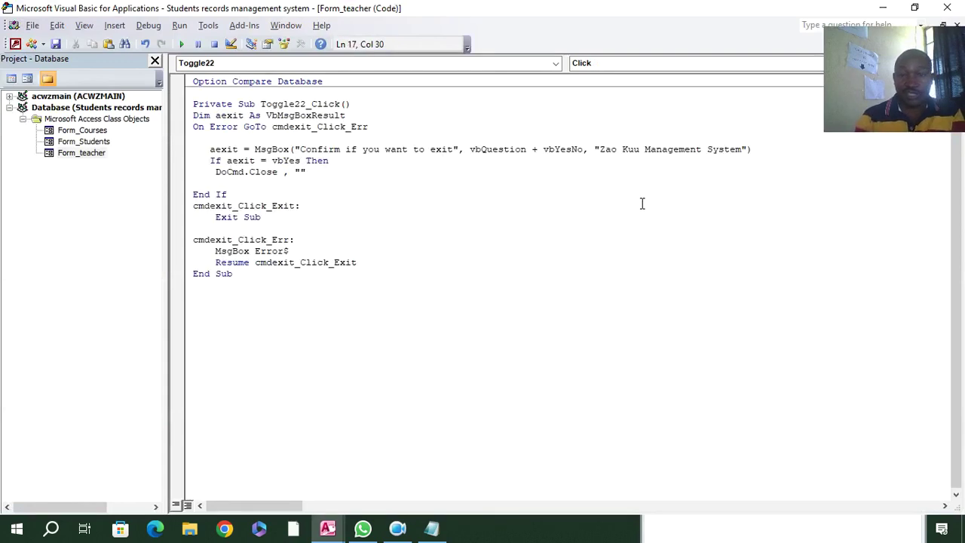
left_click_drag(639, 153, 605, 147)
key("BackSpace")
key("BackSpace")
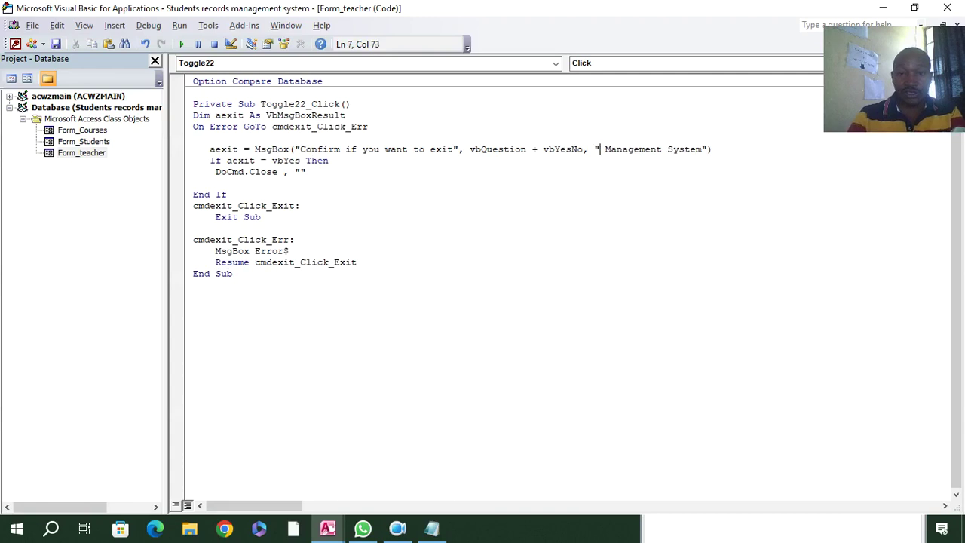
type("Student")
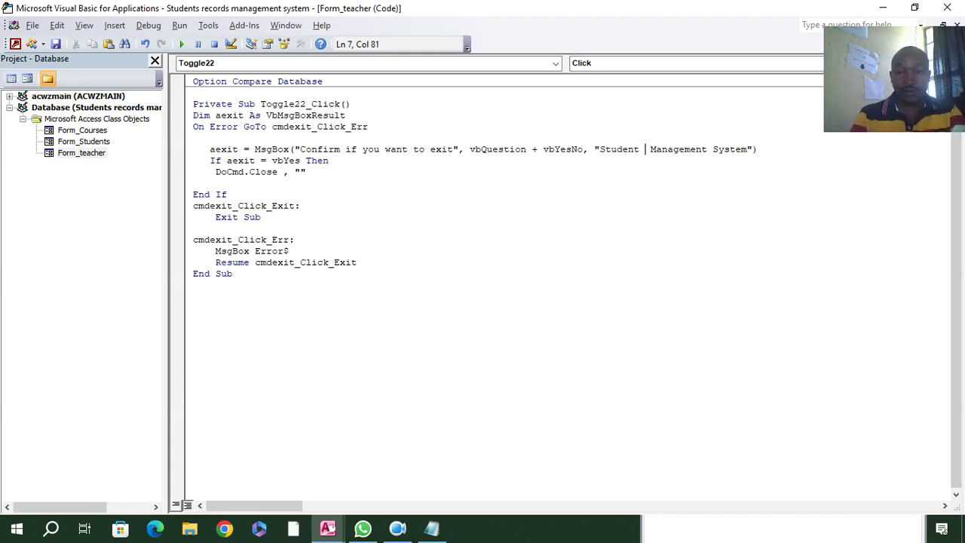
type(" Record")
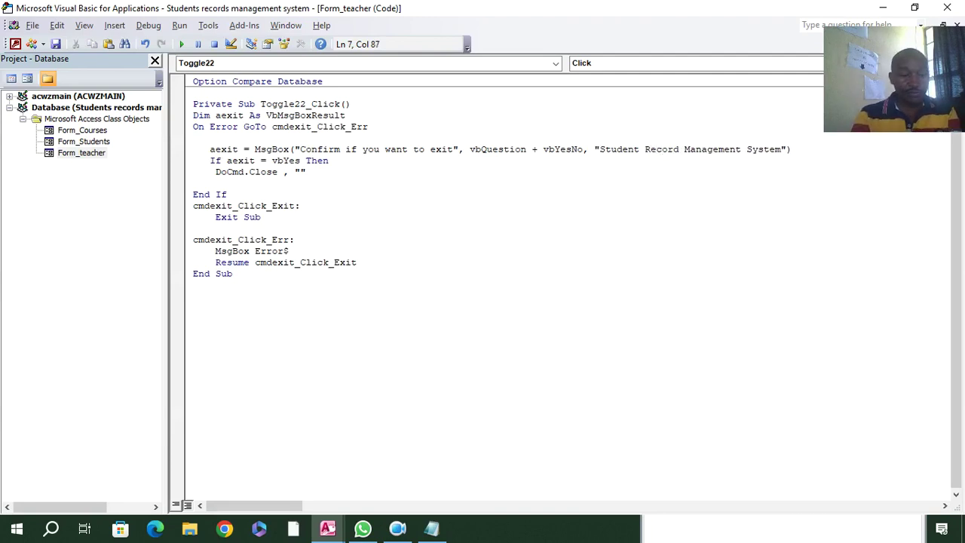
key("ctrl+s")
left_click(498, 205)
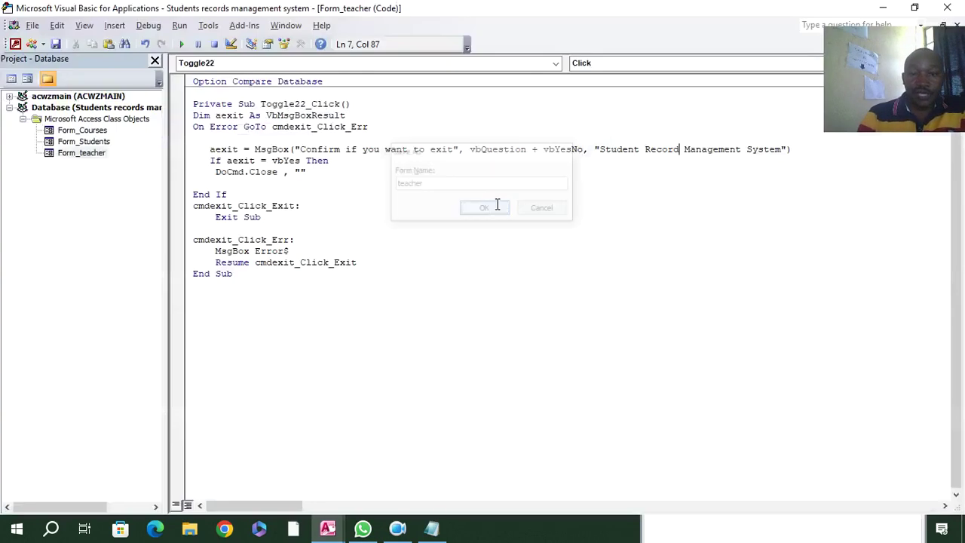
left_click(941, 11)
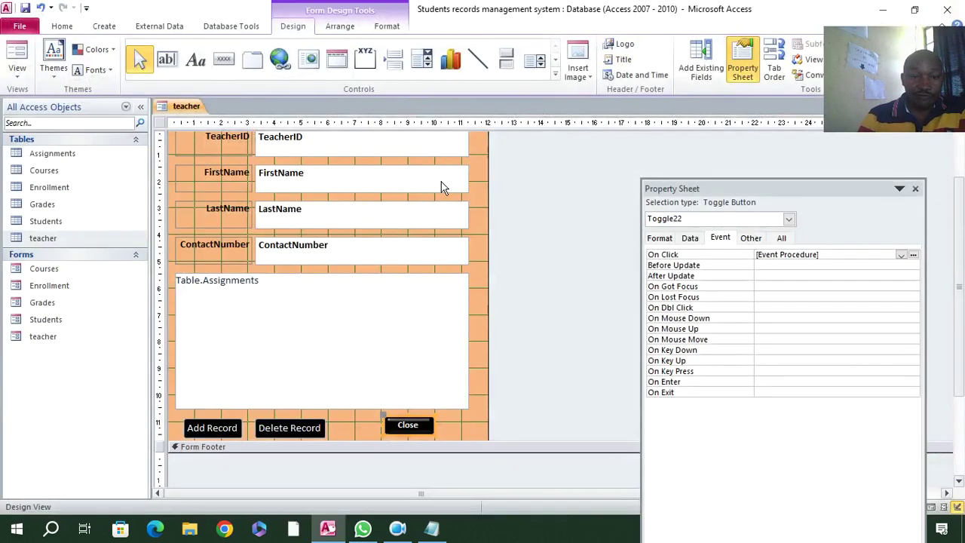
- Set the teacher form's Pop Up and Modal properties to Yes and test the pop-up
left_click(15, 54)
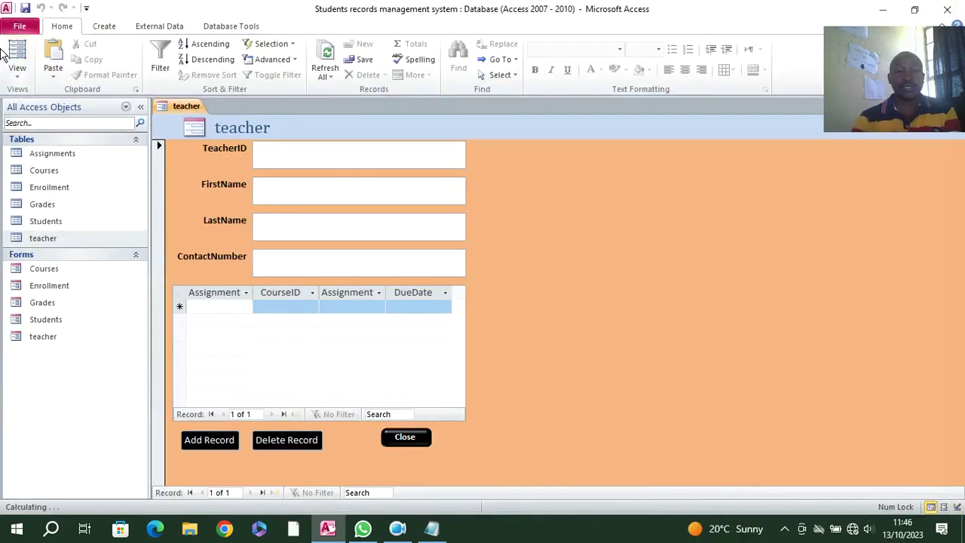
right_click(486, 190)
left_click(502, 228)
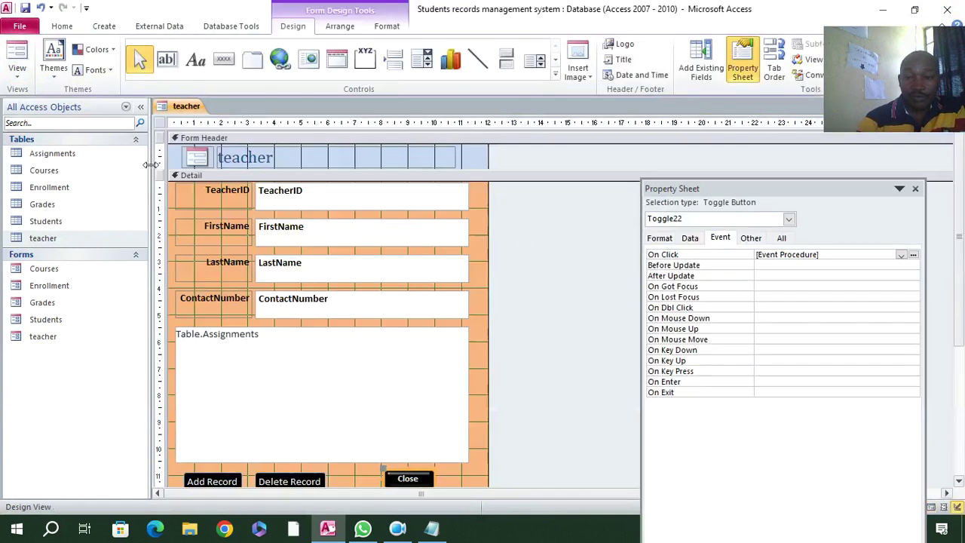
left_click(159, 122)
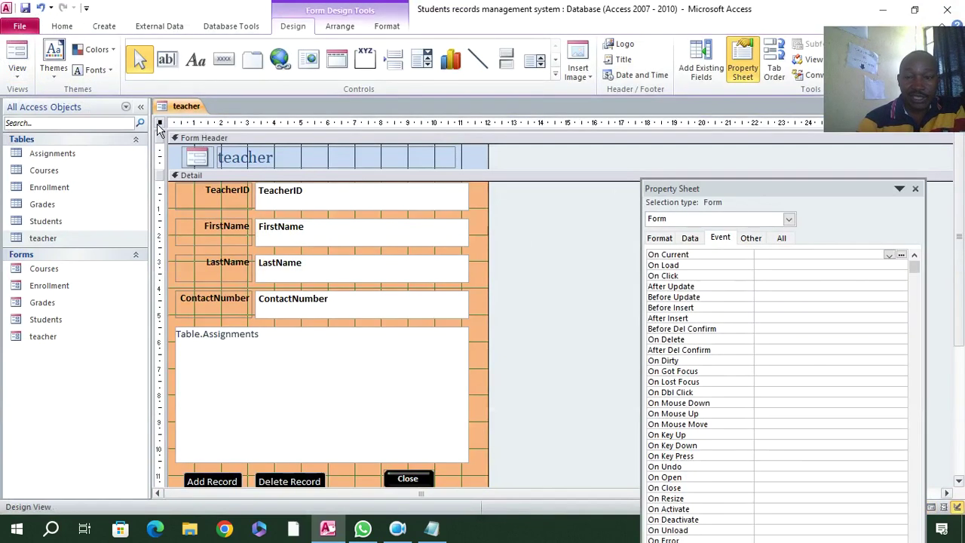
left_click(781, 238)
double_click(779, 276)
double_click(788, 287)
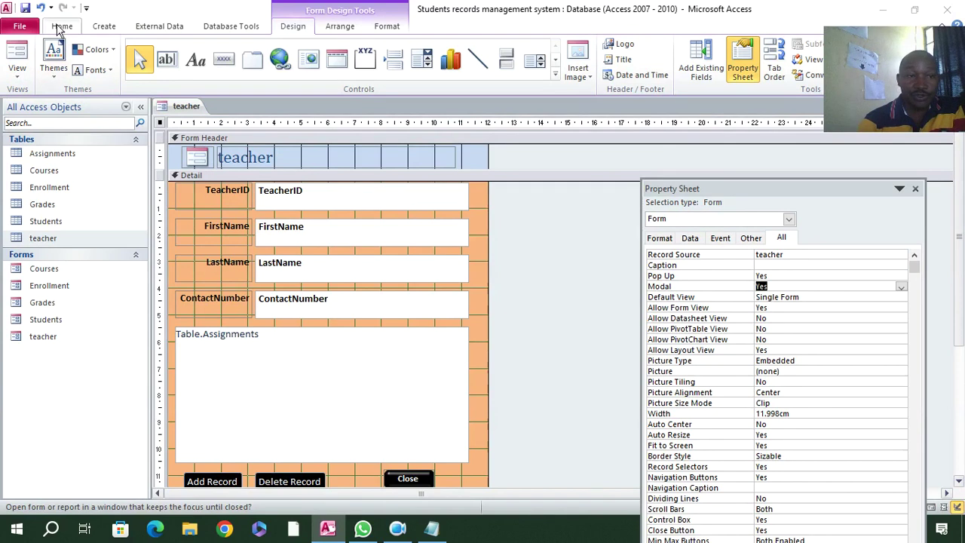
left_click(19, 62)
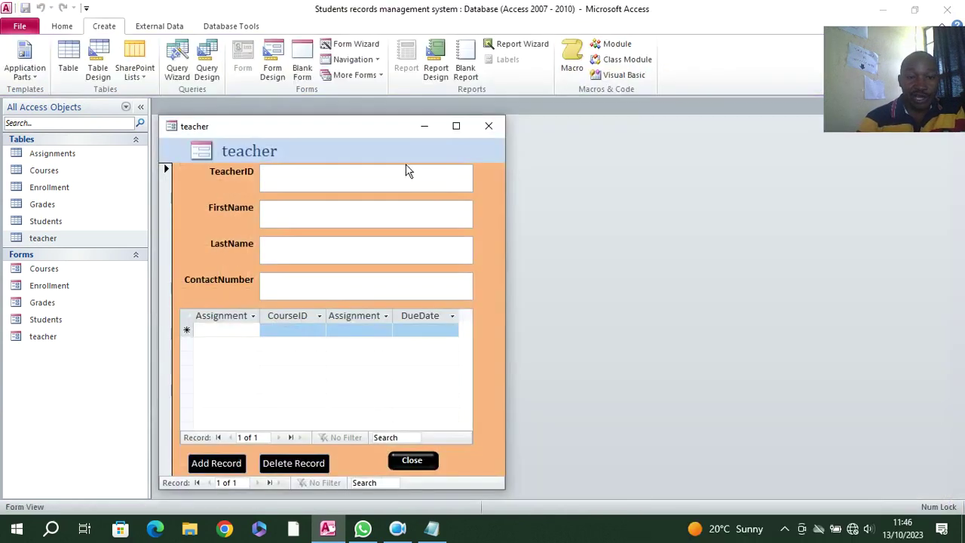
left_click_drag(331, 134, 348, 117)
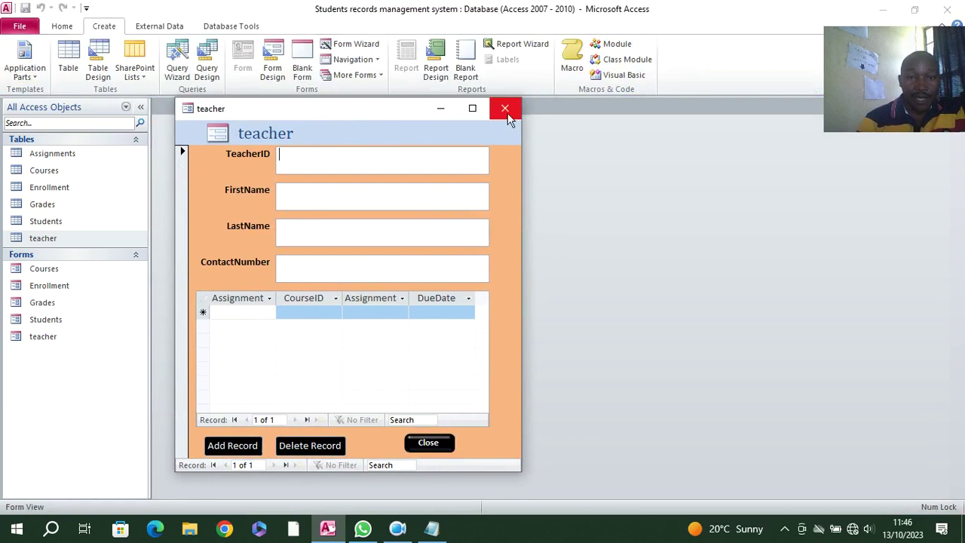
left_click(505, 111)
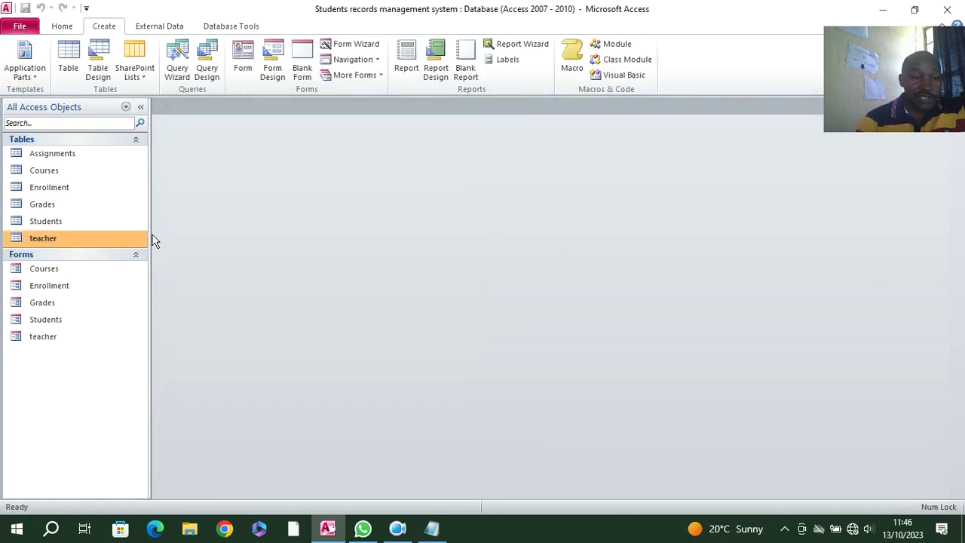
- Create a new form from the Assignments table
left_click(61, 158)
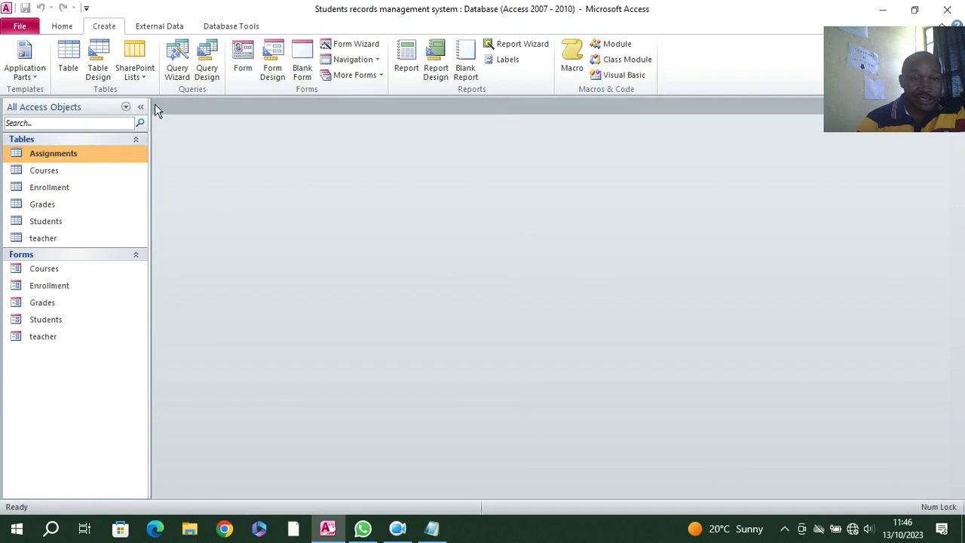
left_click(243, 60)
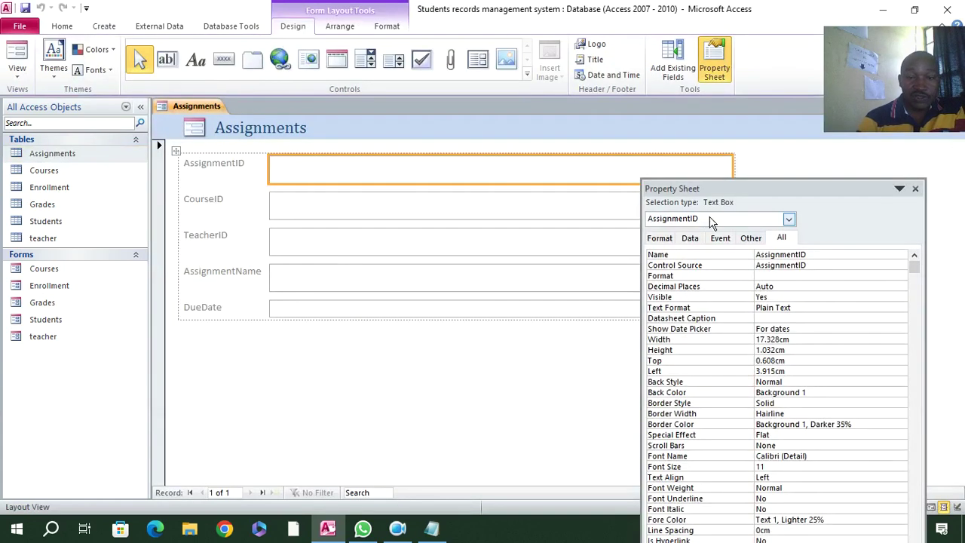
left_click_drag(914, 191, 953, 188)
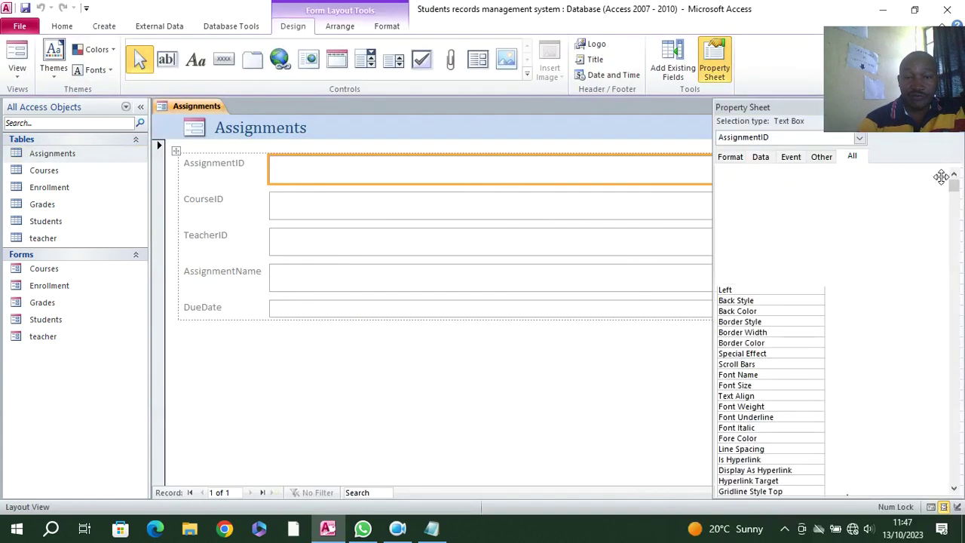
- Narrow the property panel and switch the Assignments form to Design View
left_click_drag(712, 230, 793, 302)
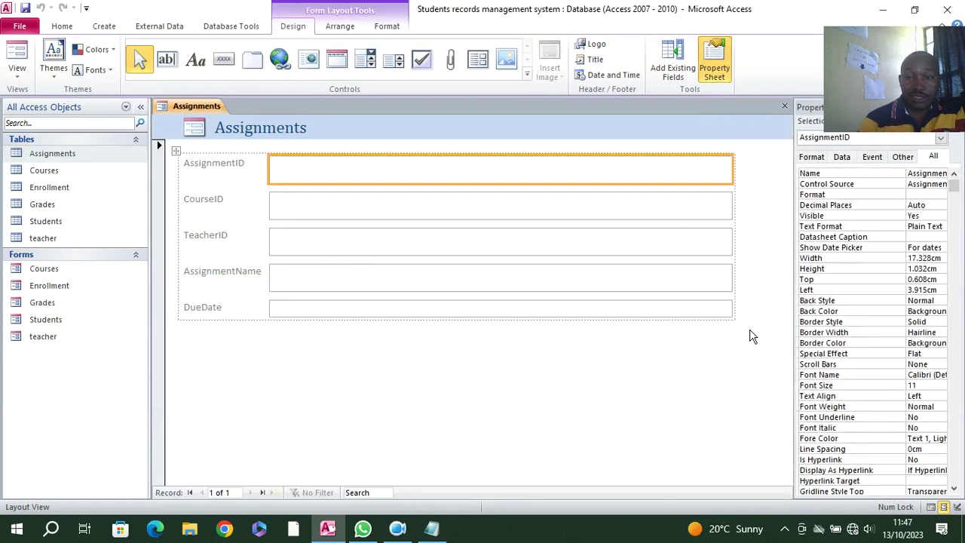
right_click(338, 369)
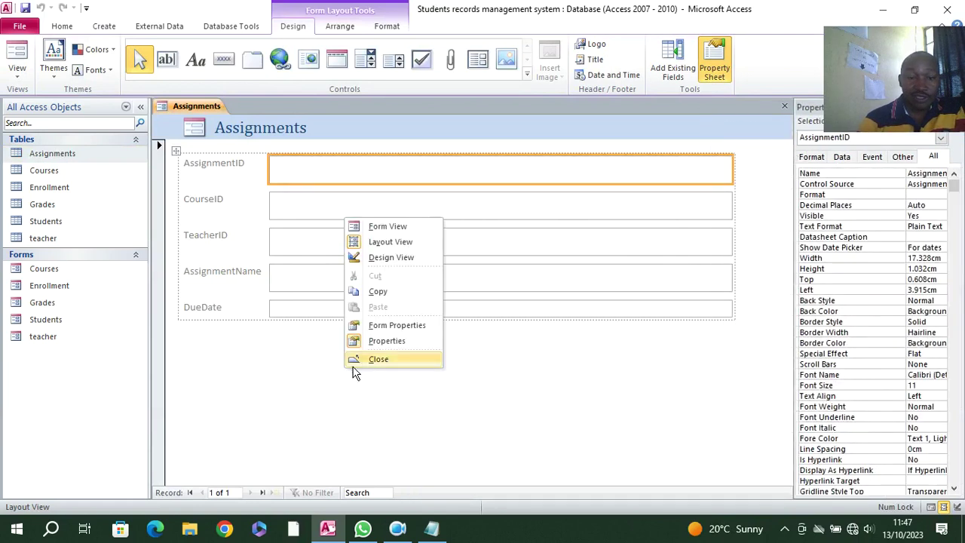
left_click(368, 263)
- Widen the five field labels and make them right-aligned, black and bold
left_click_drag(234, 194, 192, 351)
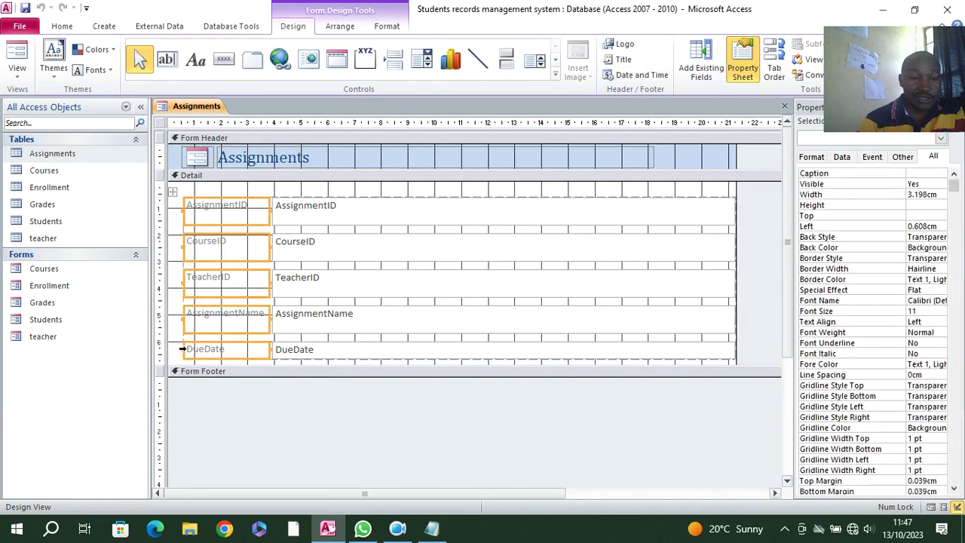
left_click(181, 348)
left_click_drag(203, 188, 189, 338)
left_click_drag(214, 191, 168, 346)
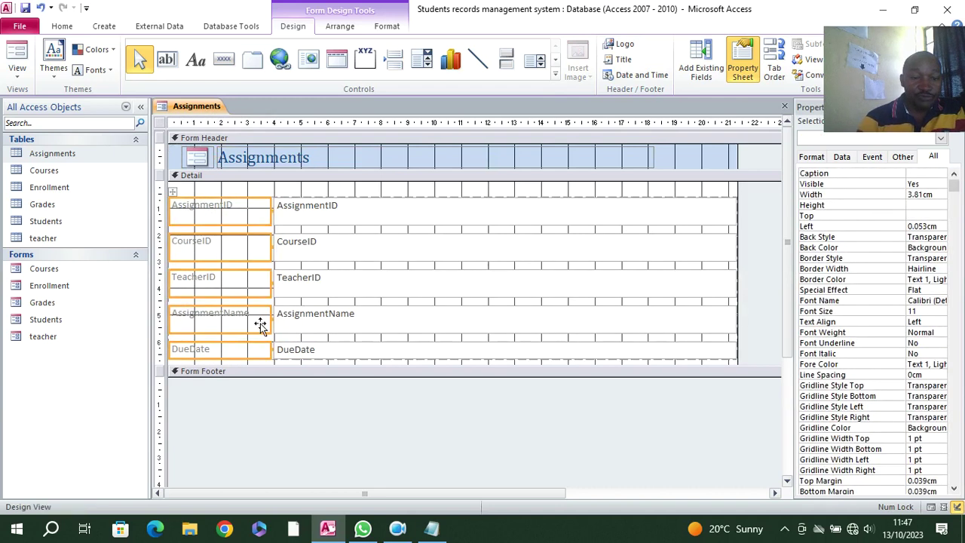
left_click(387, 27)
left_click(243, 69)
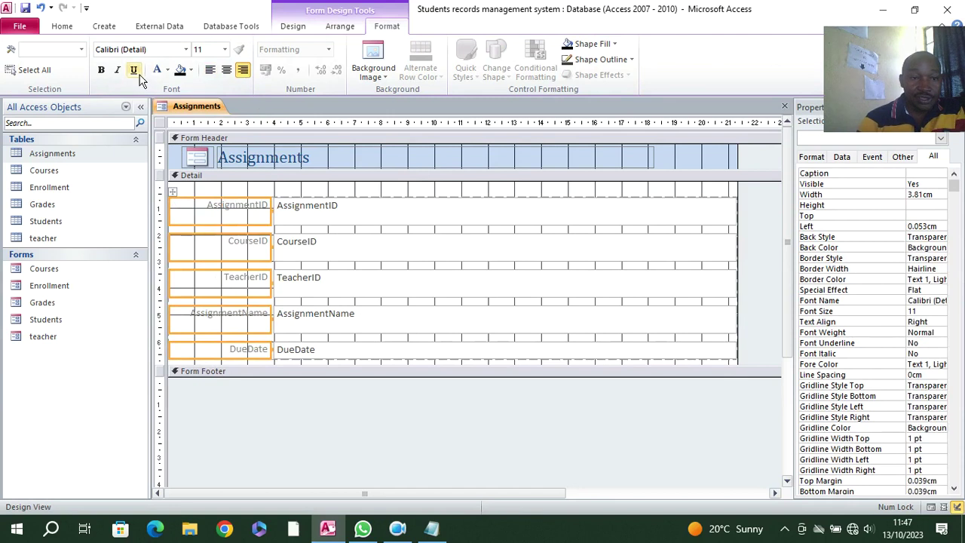
left_click(167, 70)
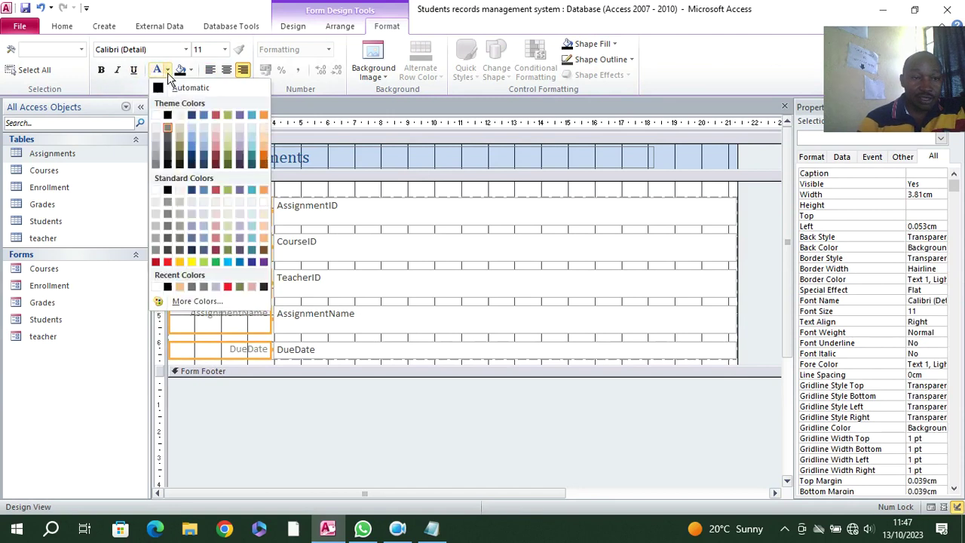
left_click(168, 115)
left_click(101, 70)
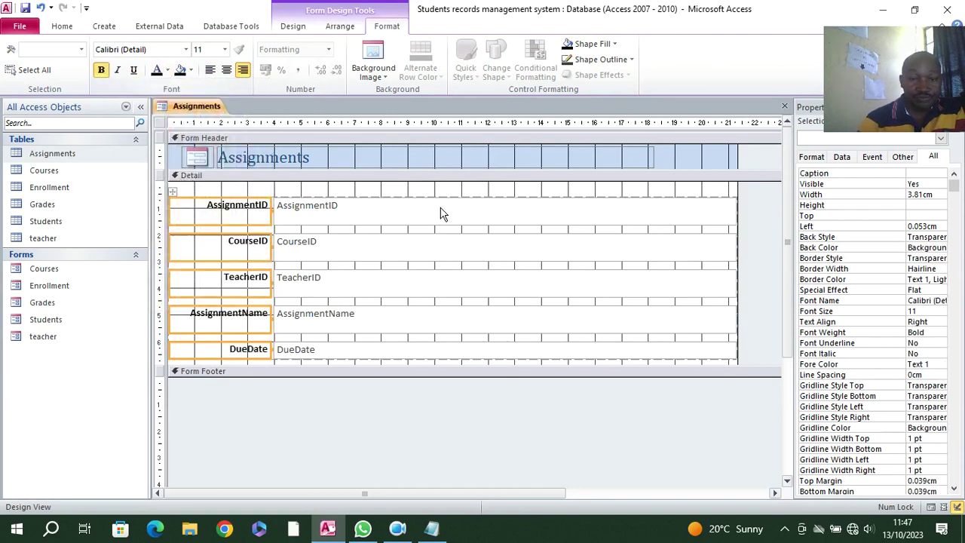
- Make the five text boxes bold and black, and narrow them
left_click_drag(405, 191, 454, 368)
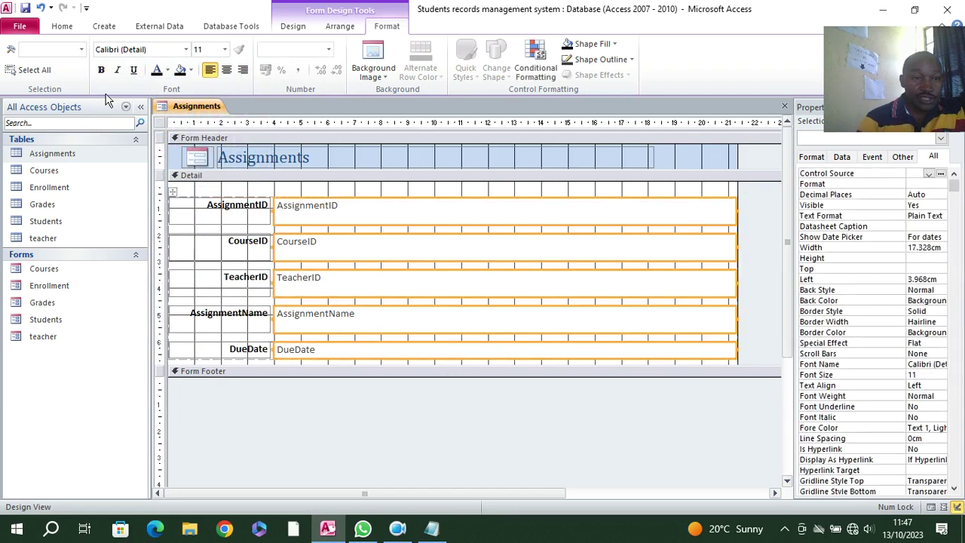
left_click(101, 69)
left_click(156, 69)
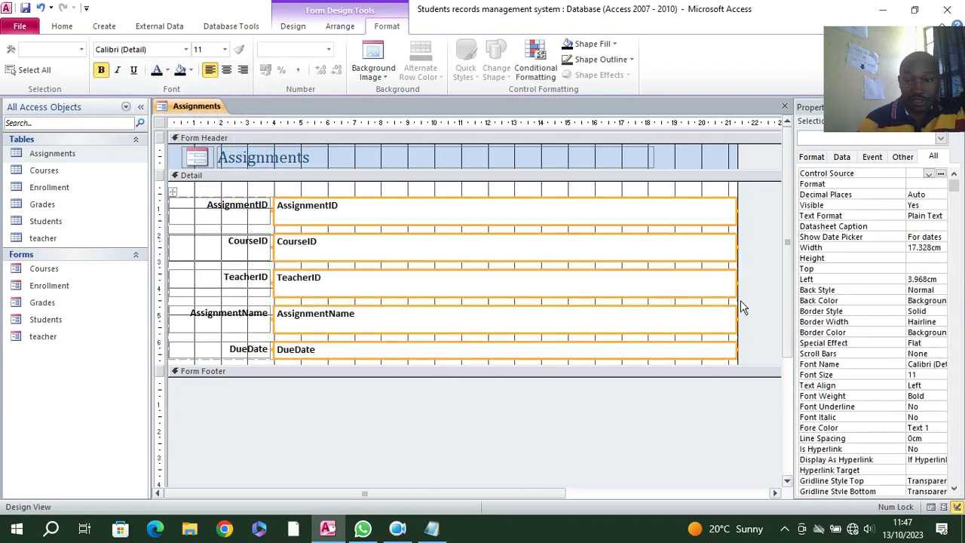
left_click_drag(736, 281, 453, 283)
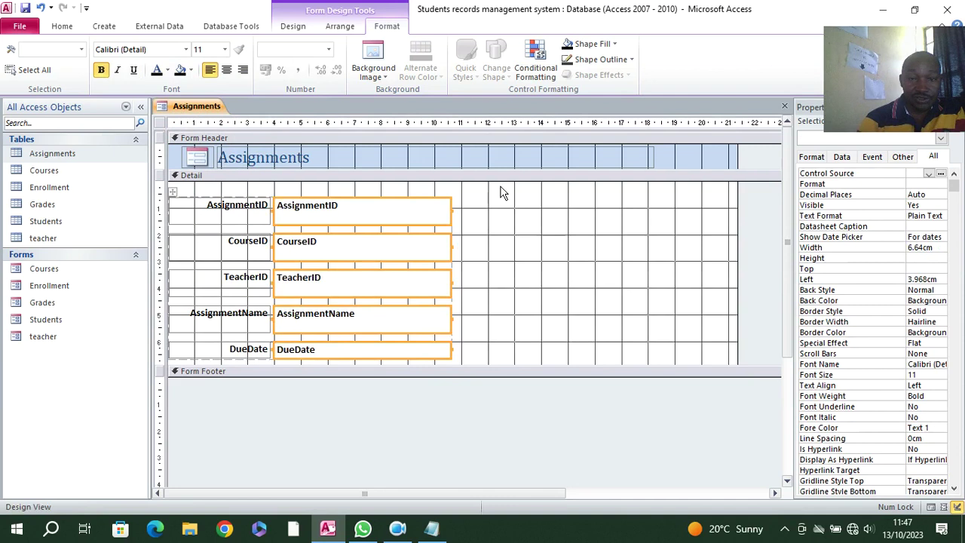
- Narrow the header title and form to fit the fields, and deepen the Detail section
left_click(497, 157)
left_click_drag(654, 158, 453, 164)
left_click(736, 163)
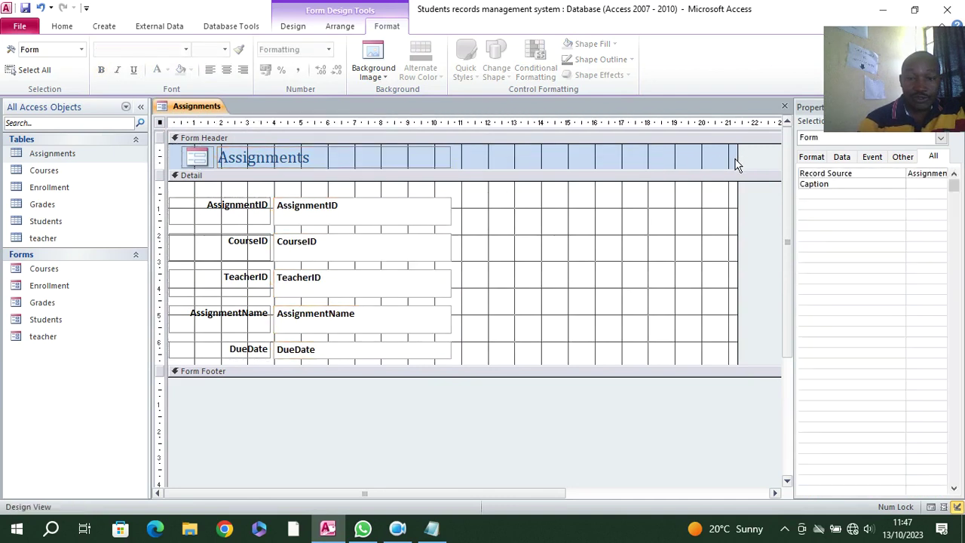
left_click_drag(737, 156, 457, 234)
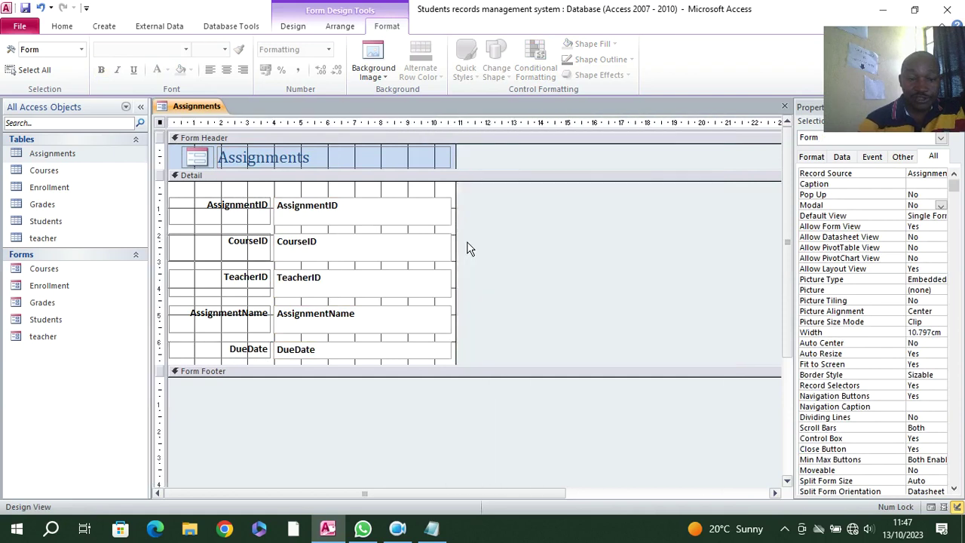
left_click(358, 370)
left_click_drag(357, 375, 366, 416)
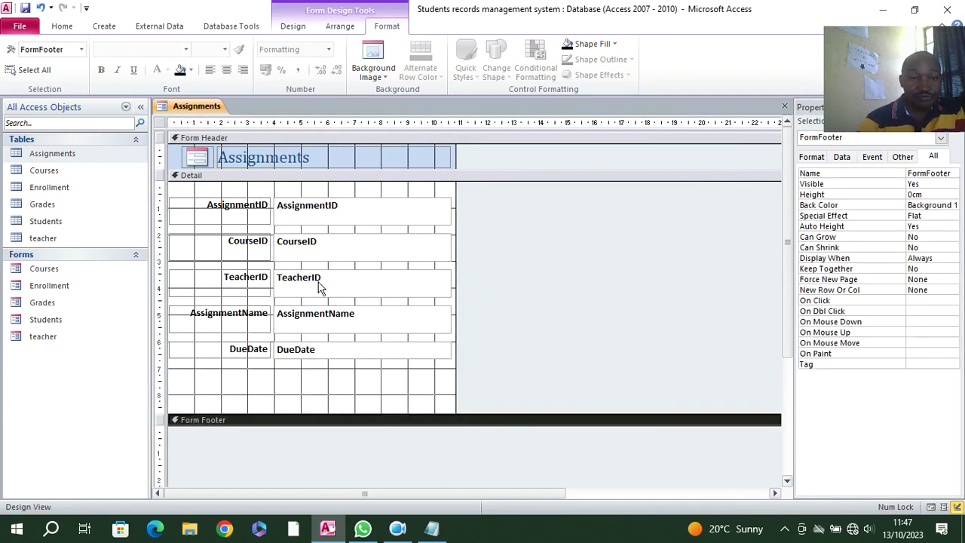
- Draw a new command button below the DueDate field
left_click(286, 29)
left_click(223, 59)
left_click_drag(193, 378, 257, 395)
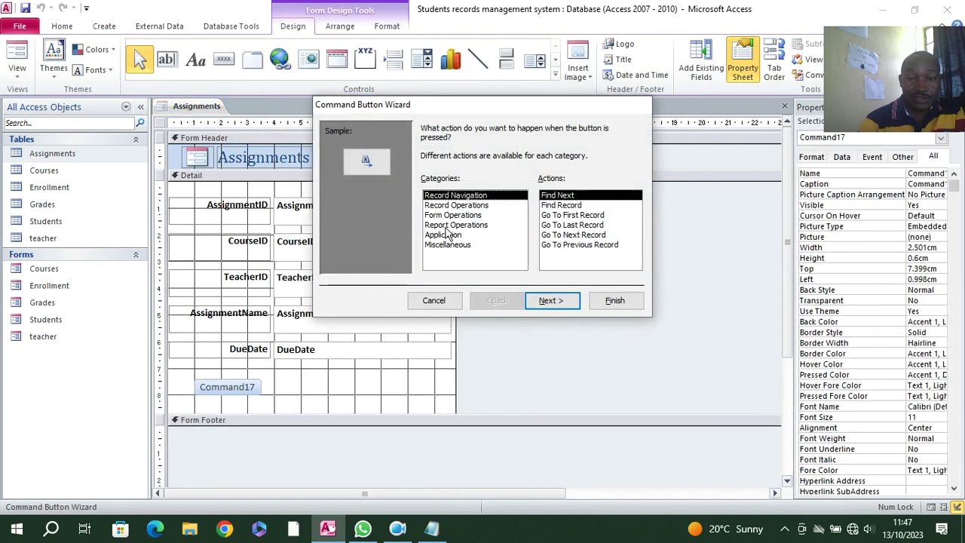
- Make the new button an Add New Record action captioned 'Add Record'
left_click(454, 206)
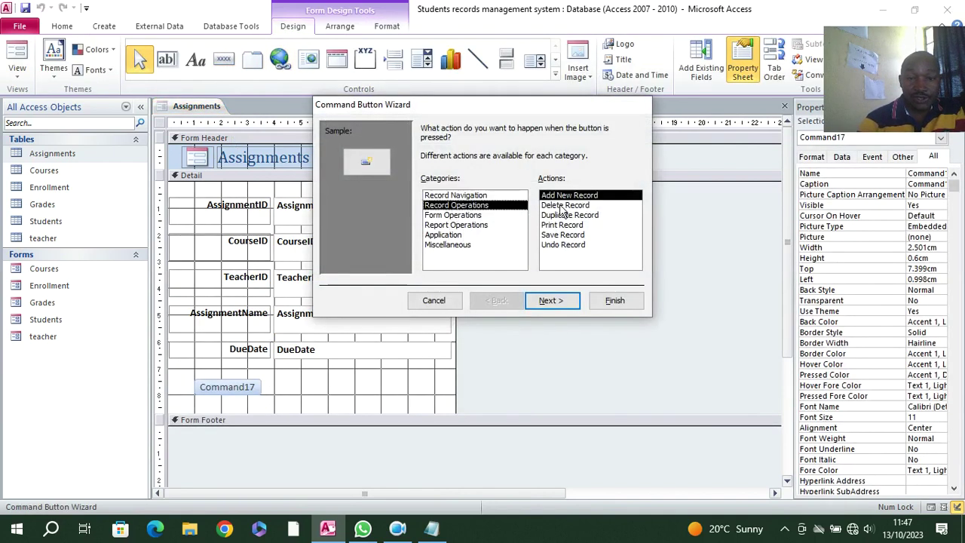
left_click(550, 300)
left_click(427, 184)
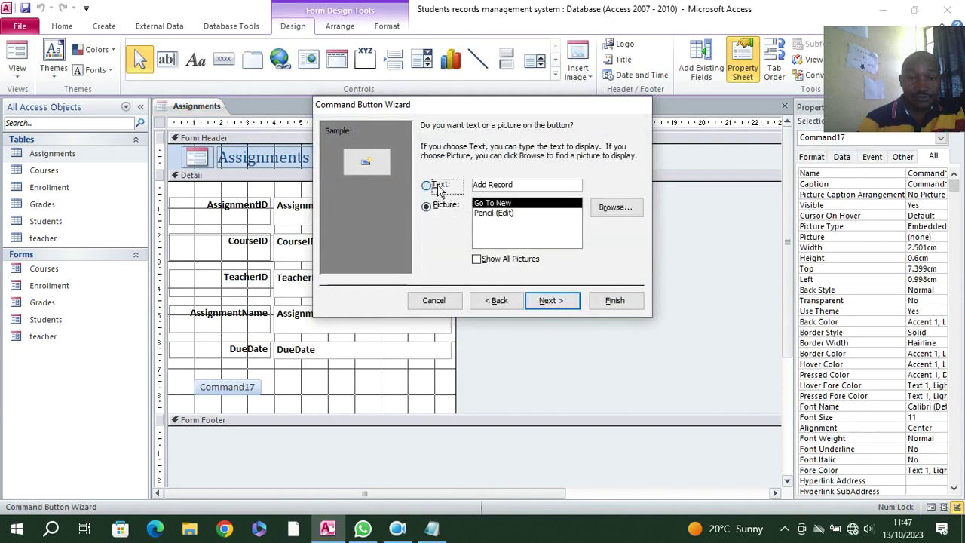
left_click(555, 300)
left_click(615, 300)
- Add a 'Delete Record' command button beside Add Record
left_click(224, 58)
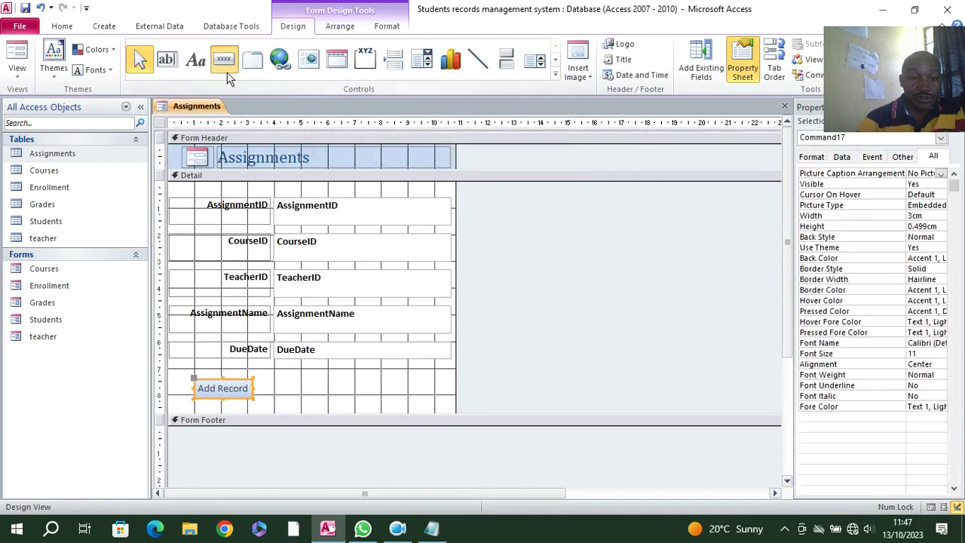
left_click_drag(257, 382, 303, 396)
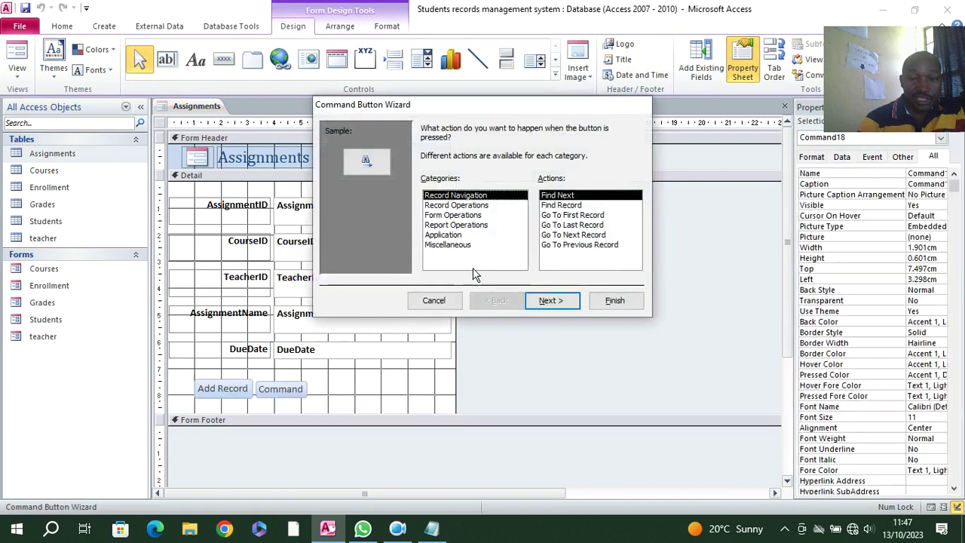
left_click(457, 206)
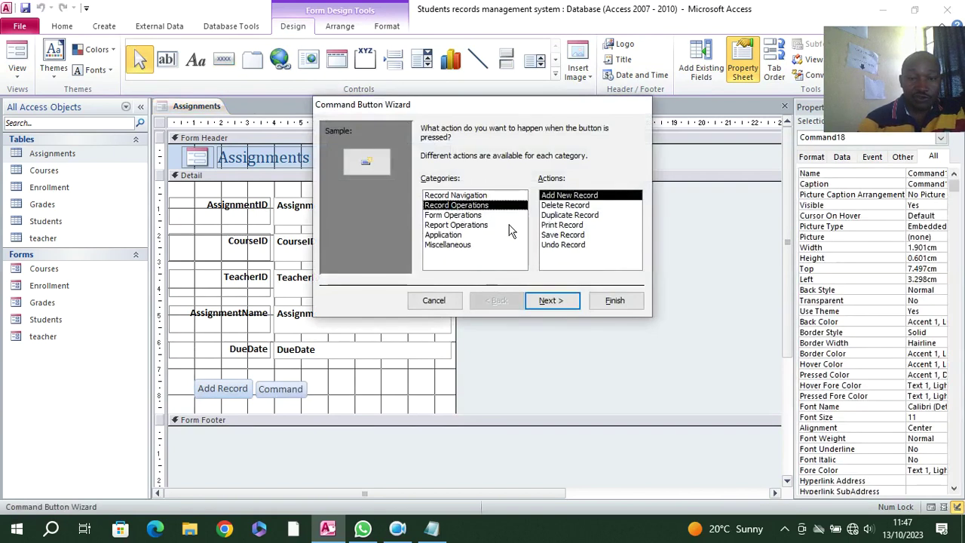
left_click(561, 206)
left_click(551, 300)
left_click(439, 184)
left_click(551, 300)
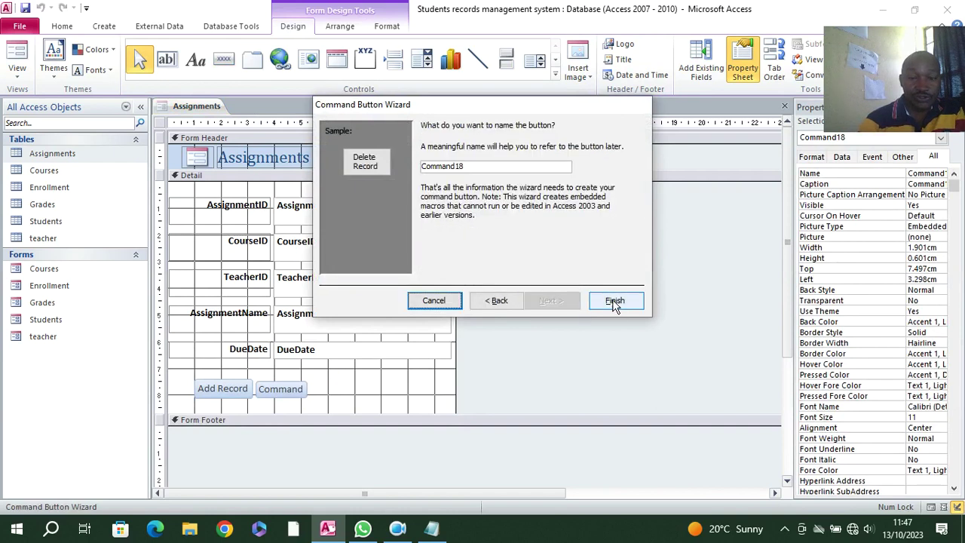
left_click(615, 301)
- Add a toggle button captioned 'Close' right of Delete Record and show its event properties
left_click(506, 59)
left_click_drag(352, 382, 421, 403)
left_click(391, 393)
type("C")
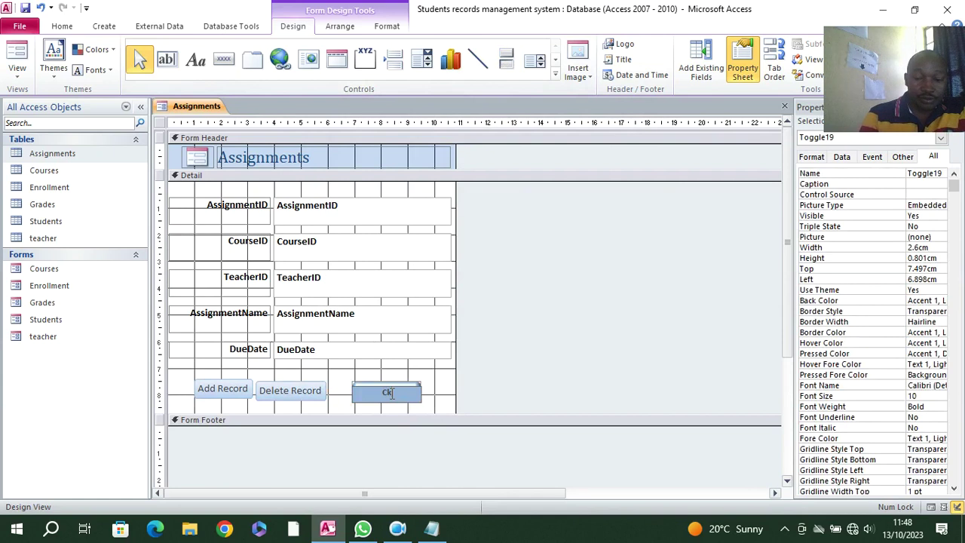
type("lose")
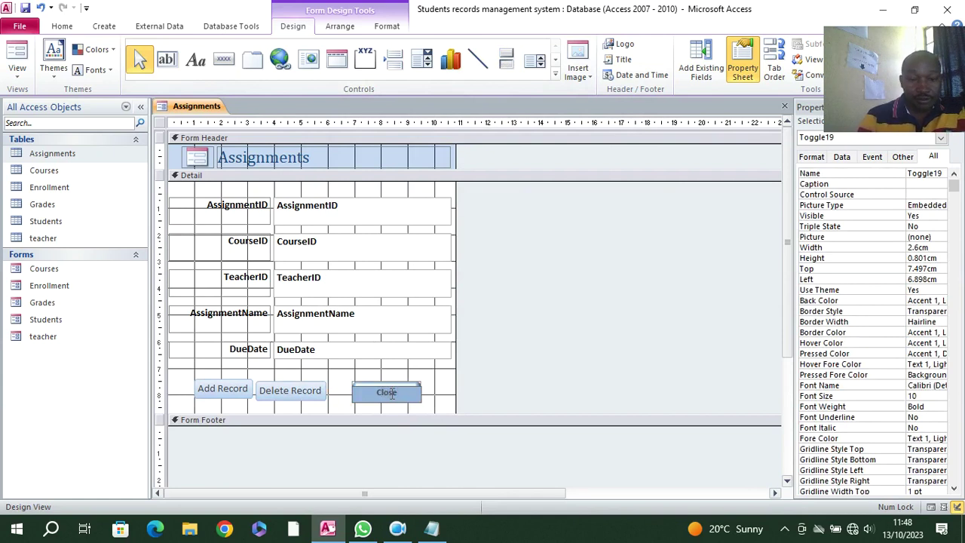
key("Return")
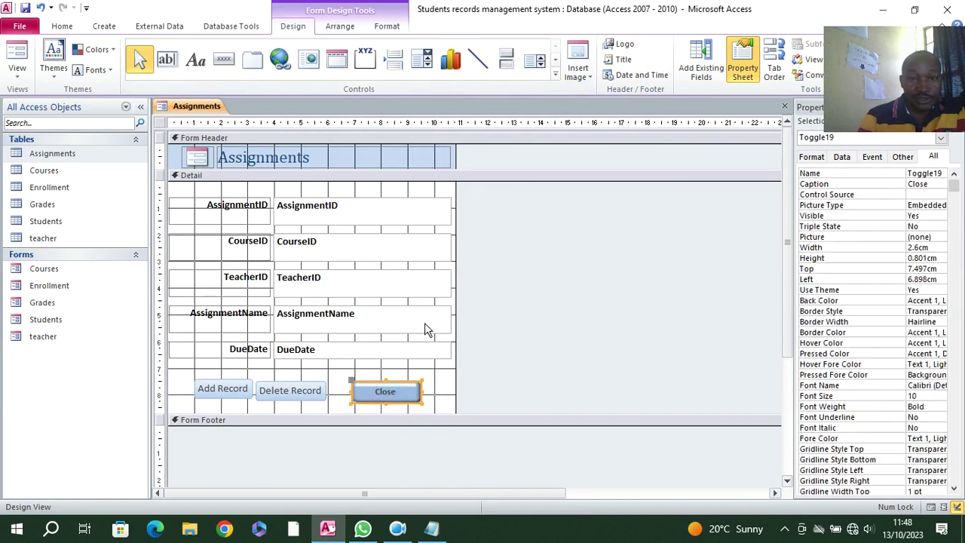
left_click(870, 157)
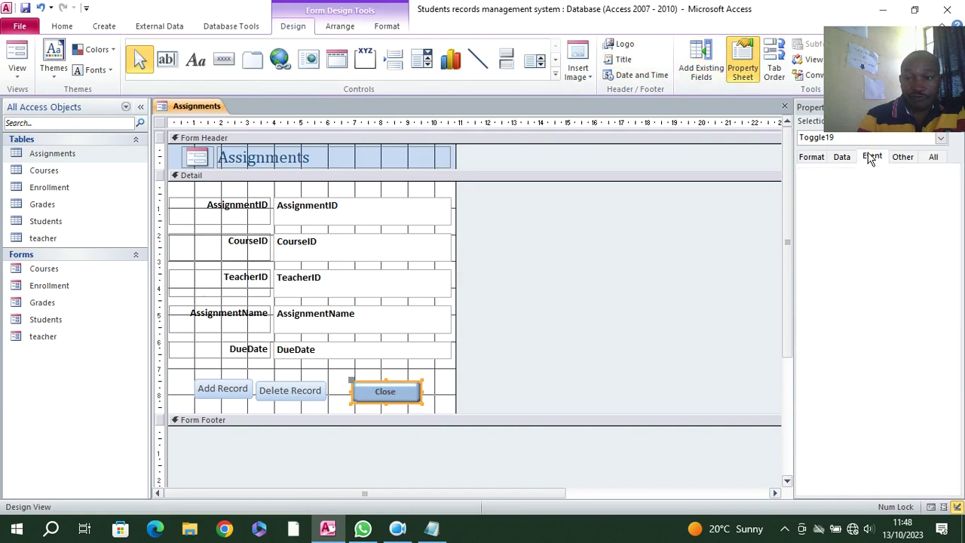
- Paste exit-confirmation code into the Close button's click procedure, titled 'Student Records Management System'
left_click(941, 175)
left_click(931, 185)
left_click(953, 174)
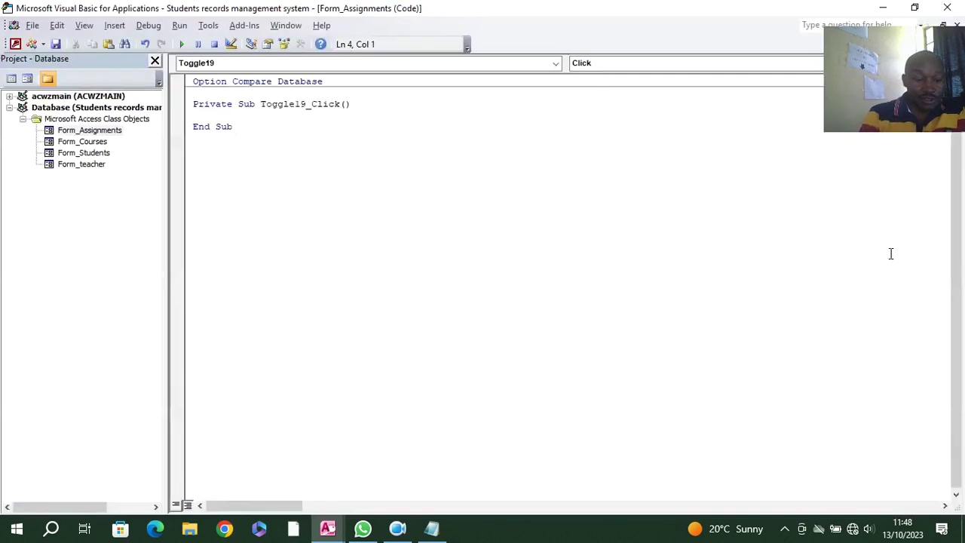
type("Dim aexit As VbMsgBoxResult On Error GoTo cmdexit_Click_Err     aexit = MsgBox(\"Confirm if you want to exit\", vbQuestion + vbYesNo, \"Zao Kuu Management System\")    If aexit = vbYes Then     DoCmd.Close , \"\"  End If cmdexit_Click_Exit:     Exit Sub  cmdexit_Click_Err:     MsgBox Error$     Resume cmdexit_Click_Exit")
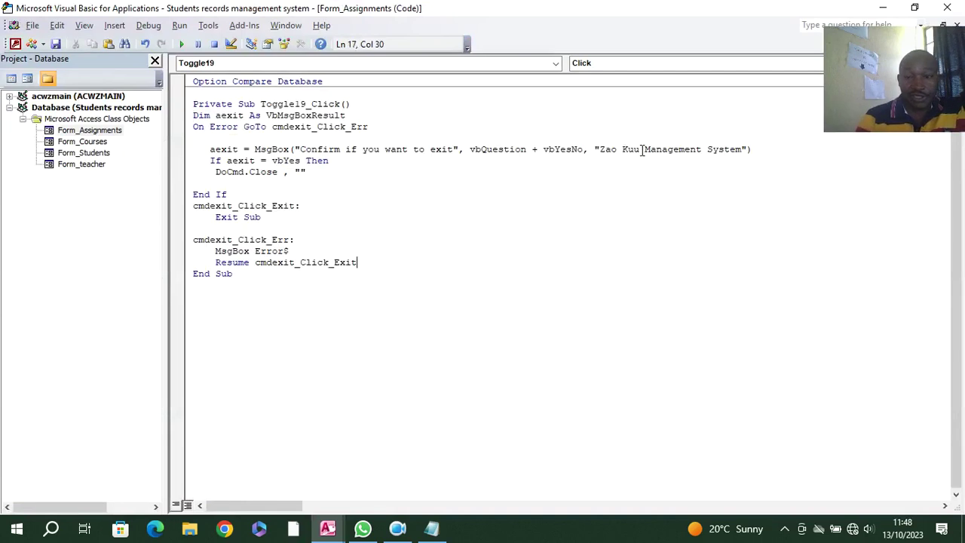
left_click_drag(641, 150, 605, 151)
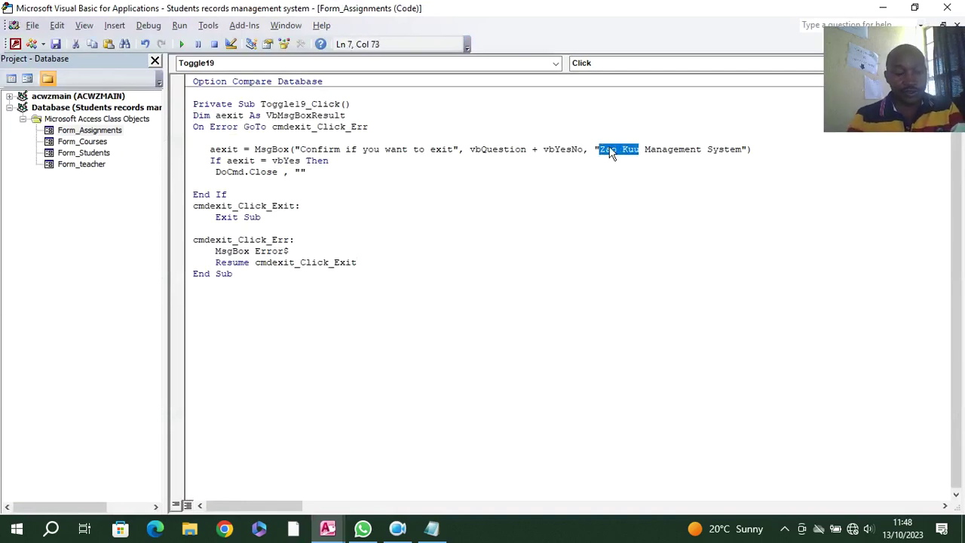
type("Student")
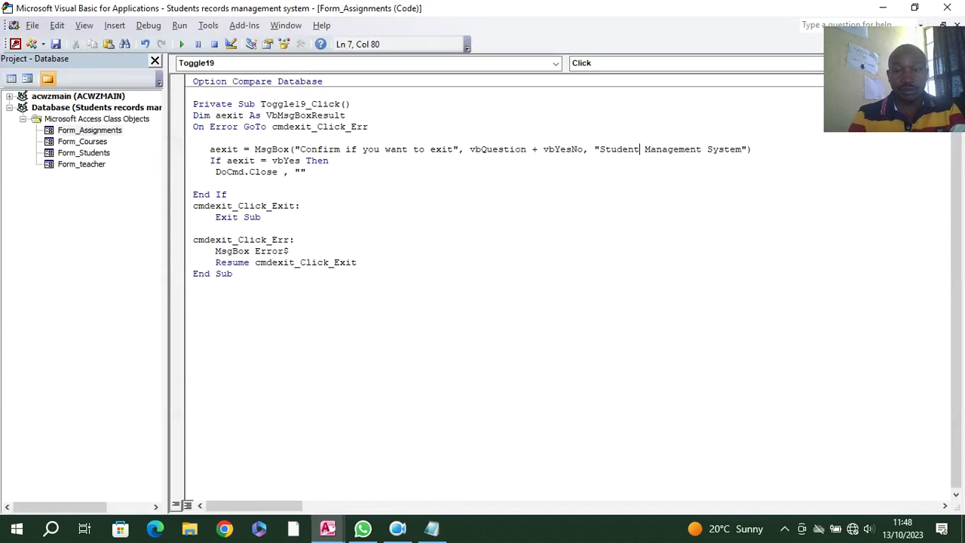
type(" Records")
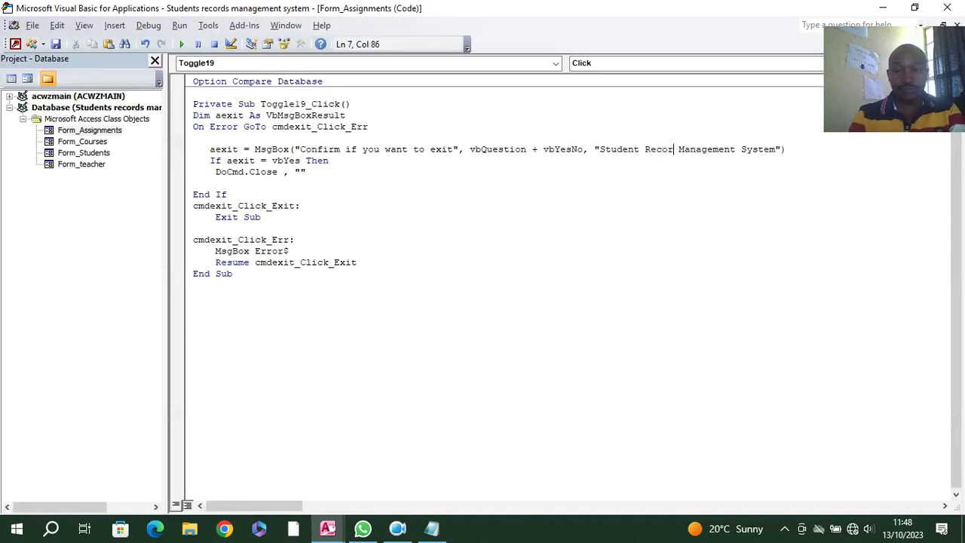
- Save the form as Assignments and close the VBA editor, returning to the design
key("ctrl+s")
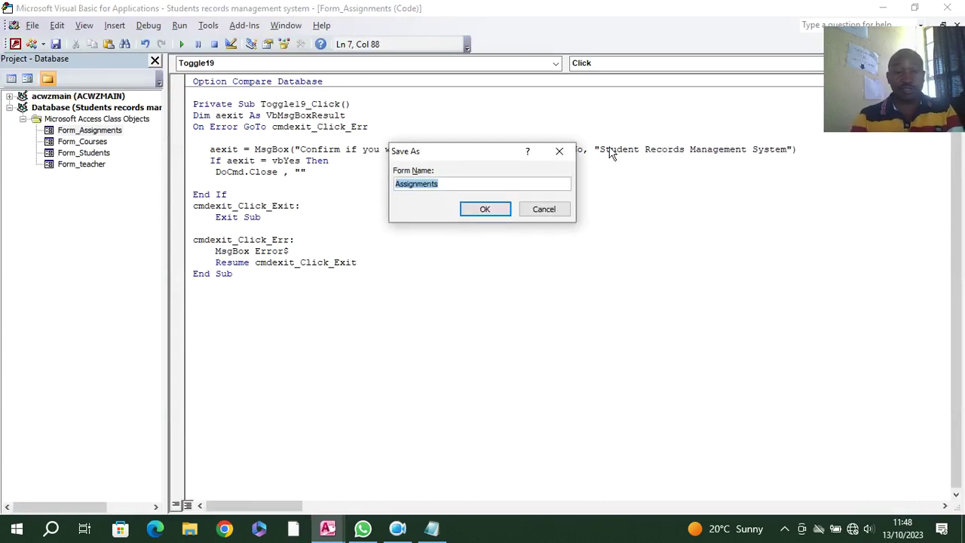
left_click(484, 209)
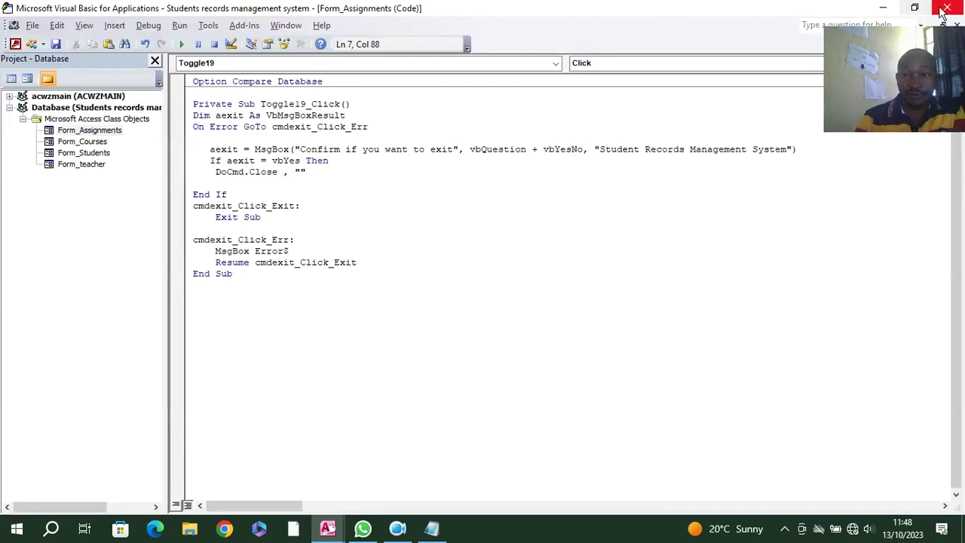
left_click(942, 9)
left_click_drag(190, 378, 401, 414)
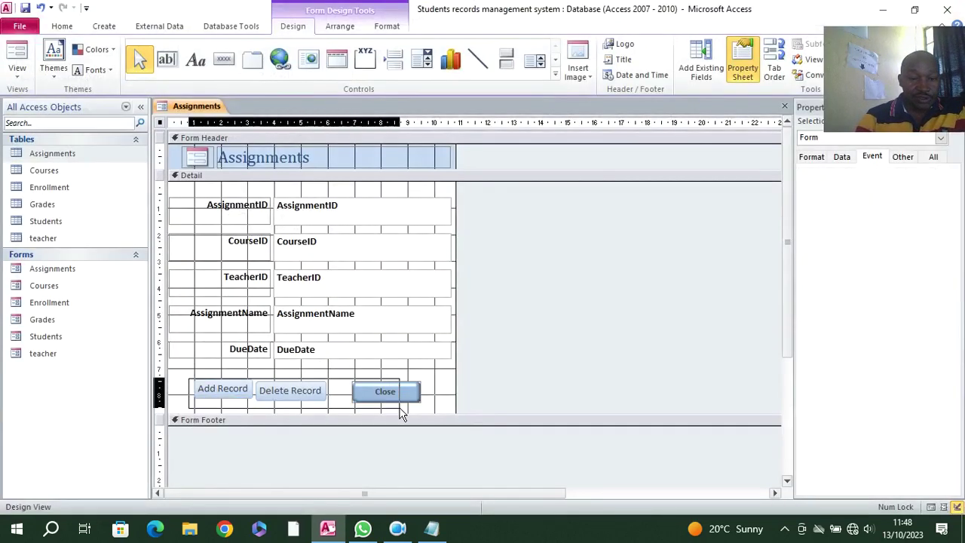
- Fill the three buttons black and make their labels white
left_click(396, 29)
left_click(592, 44)
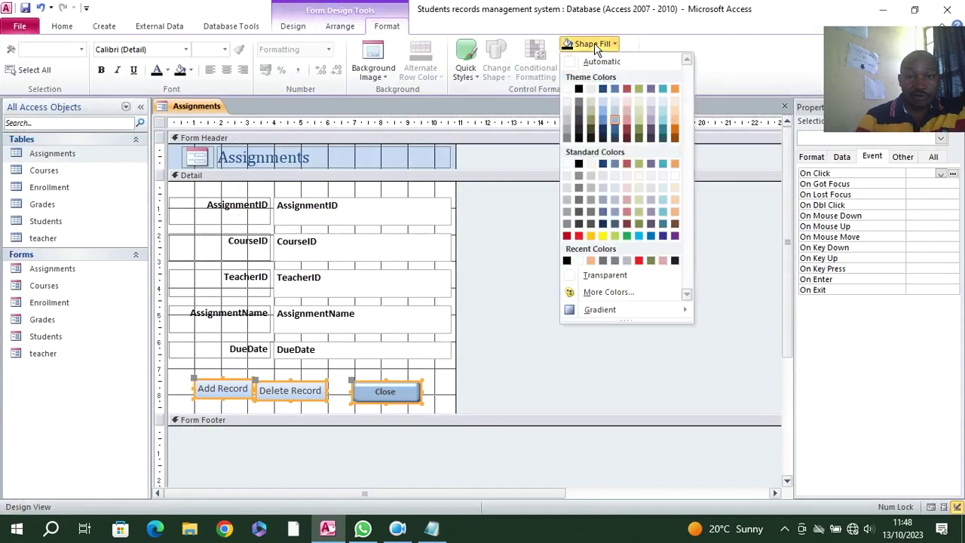
left_click(578, 163)
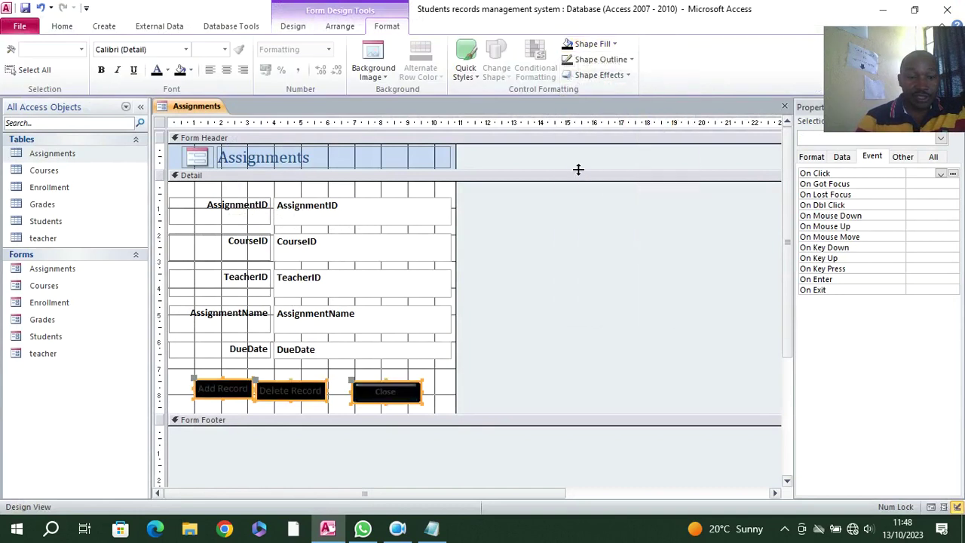
left_click(166, 69)
left_click(158, 114)
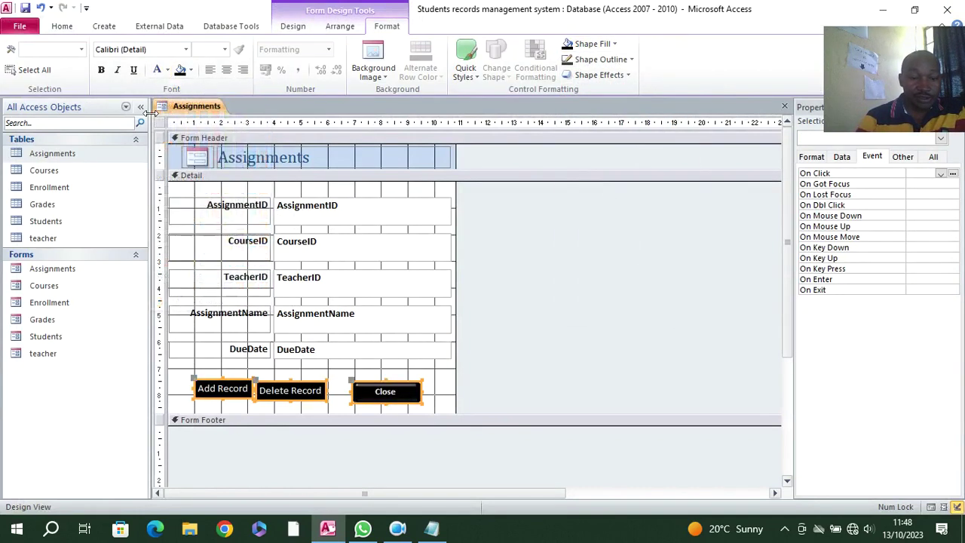
- Nudge the Close button left and the Delete Record button into line
left_click(425, 370)
mouse_move(419, 392)
left_mouse_down()
mouse_move(400, 389)
mouse_move(406, 394)
left_mouse_up()
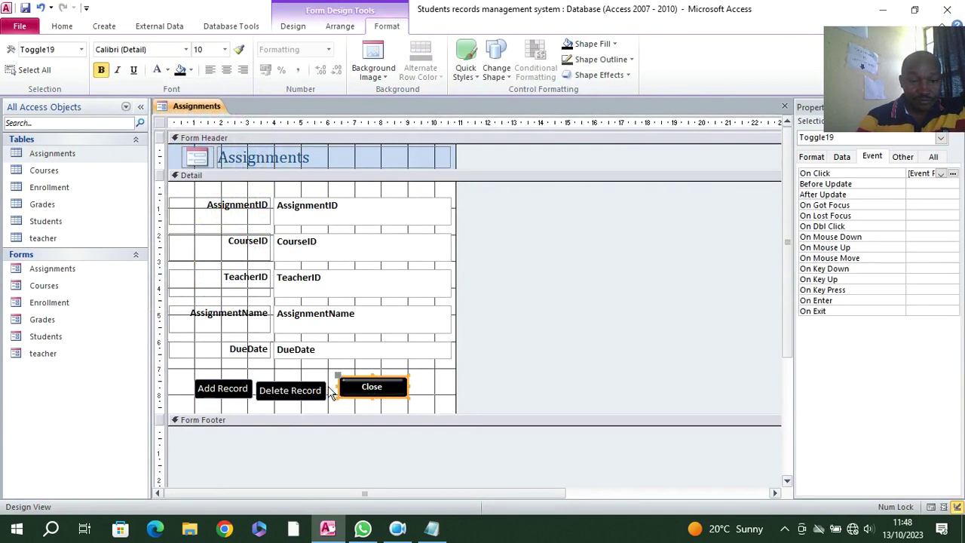
left_click(290, 391)
left_click_drag(290, 391, 309, 400)
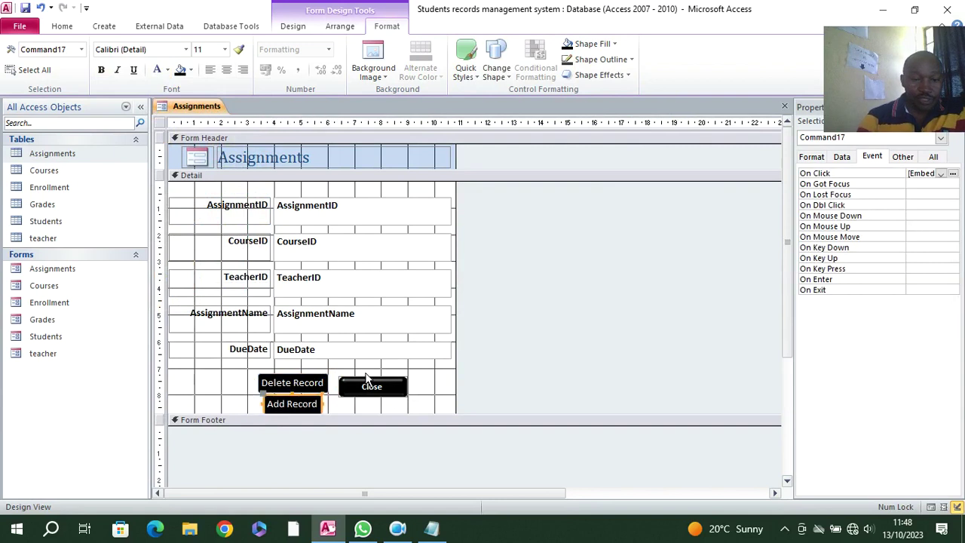
- Give the Detail section a light blue background
right_click(192, 386)
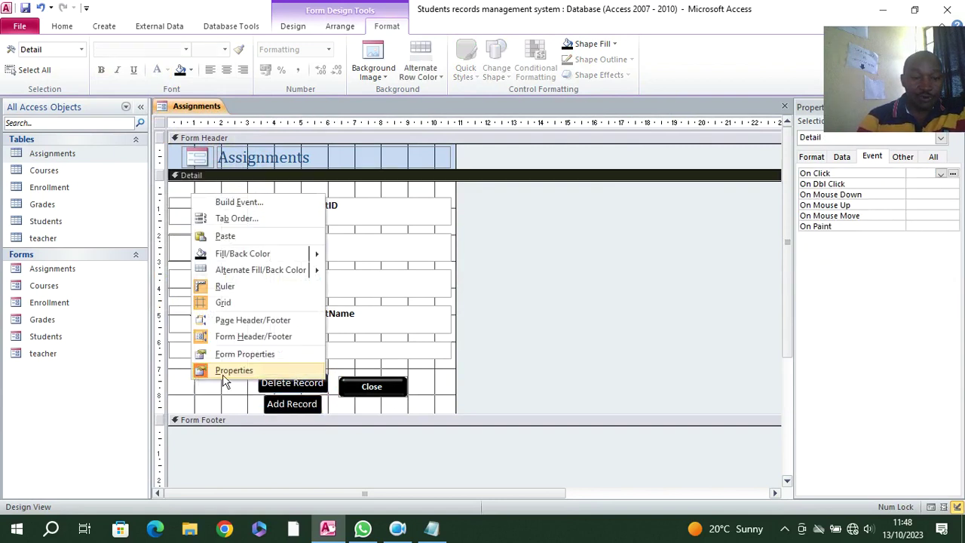
mouse_move(310, 256)
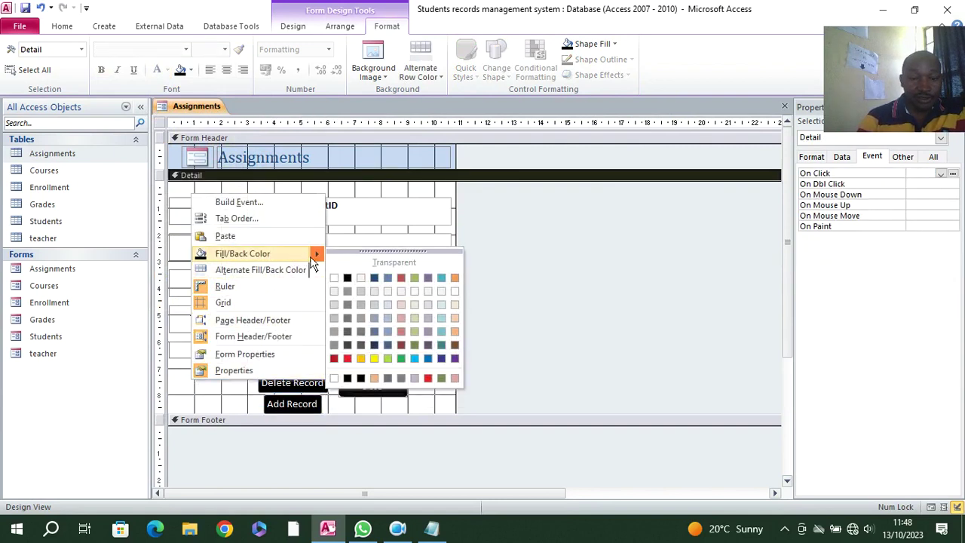
left_click(442, 305)
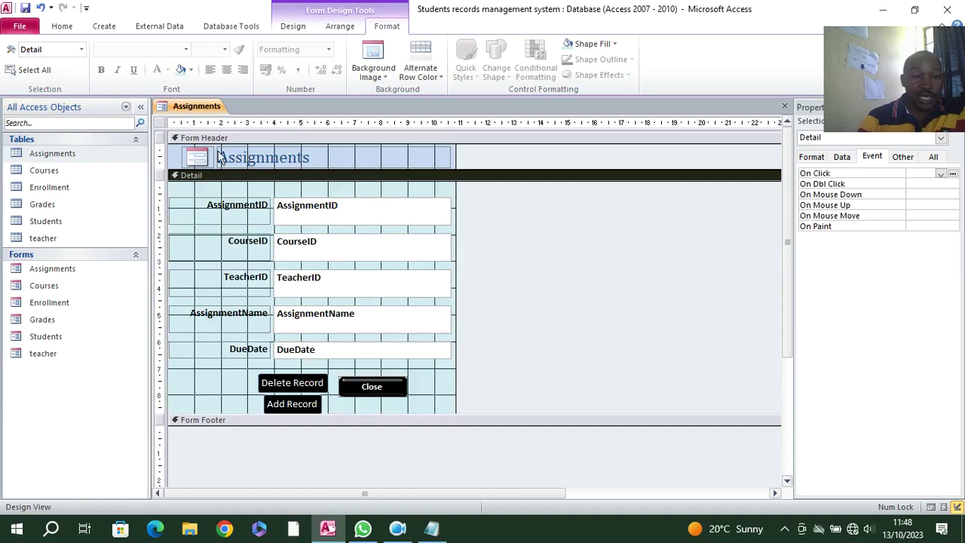
- Set the form to Pop Up and Modal Yes, then open it in Form view
left_click(160, 123)
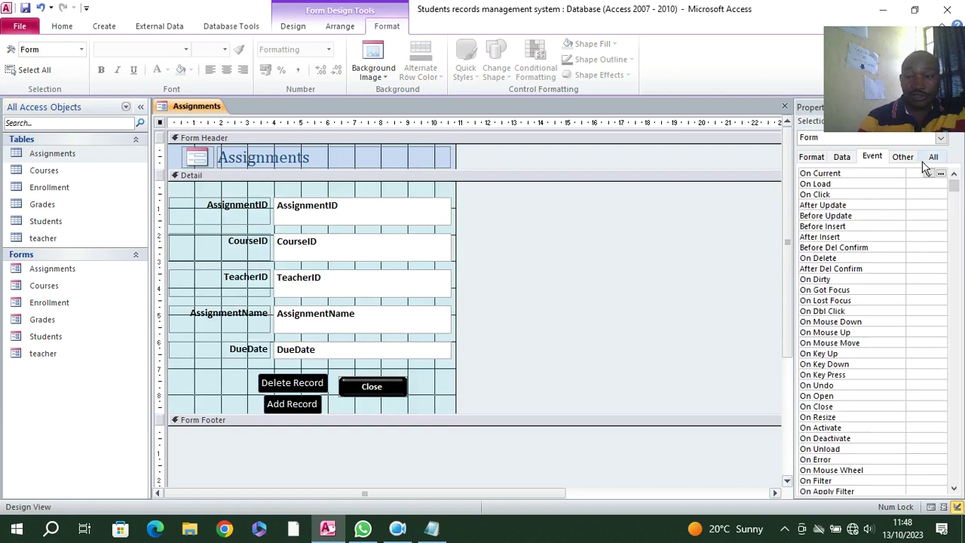
left_click(933, 157)
left_click(924, 193)
double_click(915, 205)
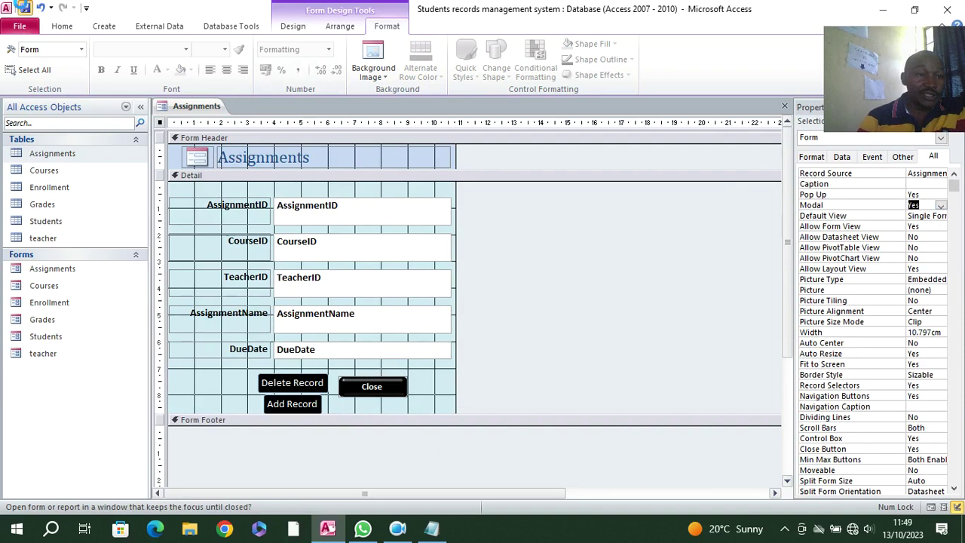
left_click(61, 26)
left_click(13, 65)
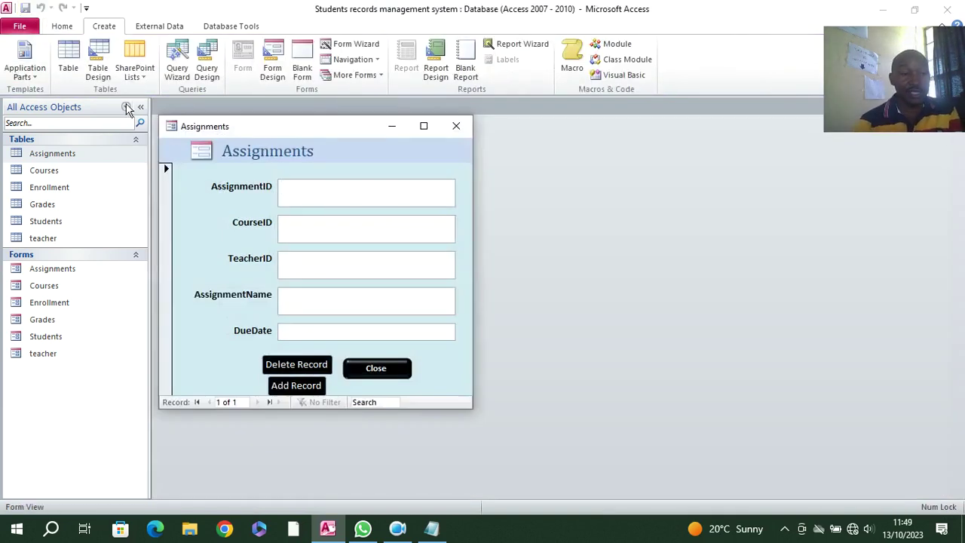
- Drag the Assignments pop-up window by its title bar, then close it
mouse_move(211, 135)
left_mouse_down()
mouse_move(195, 135)
mouse_move(213, 137)
mouse_move(214, 128)
left_mouse_up()
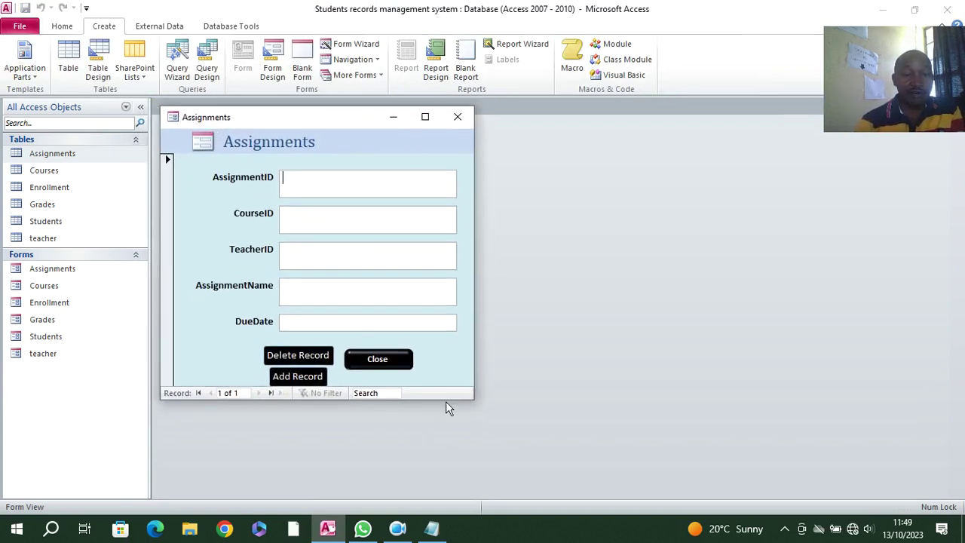
left_click(457, 120)
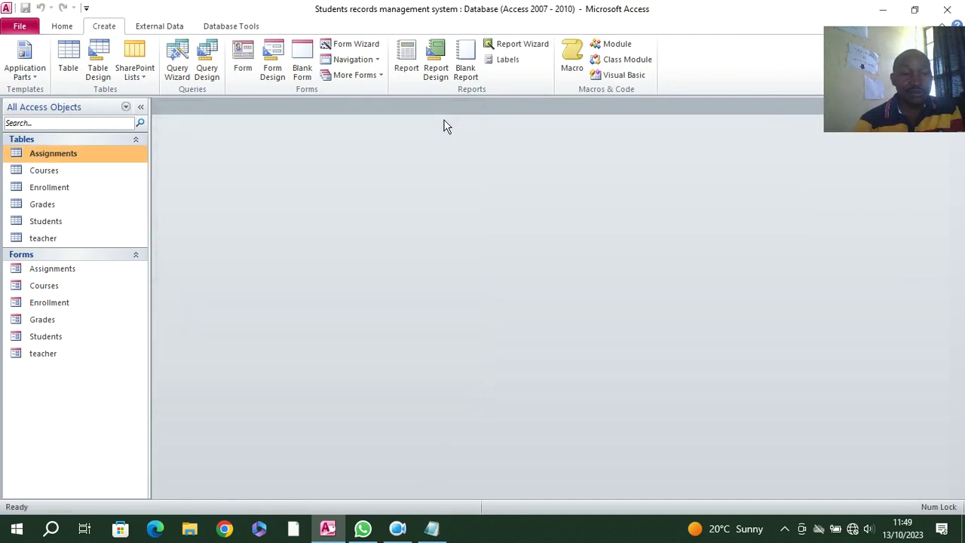
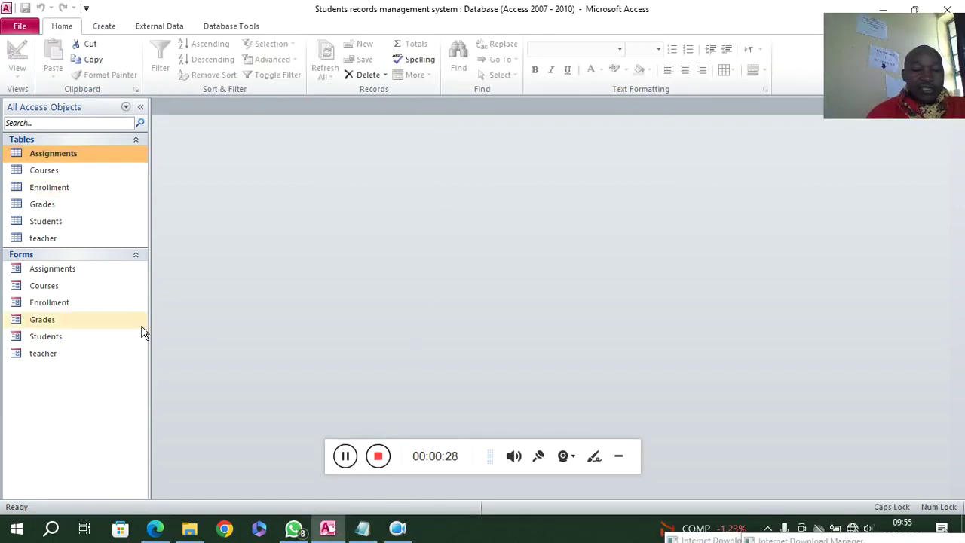
- Open a new query in Design View from the Create ribbon, with the Show Table list
left_click(621, 457)
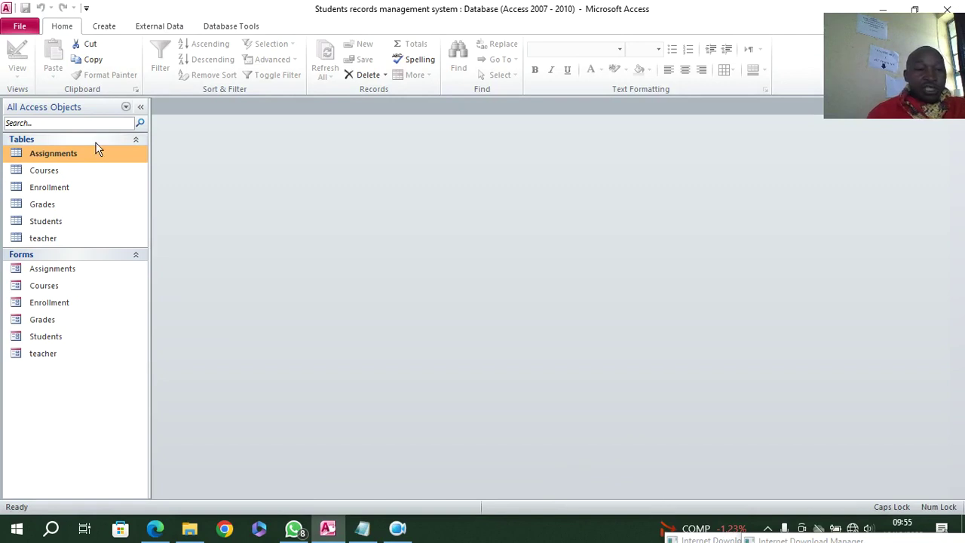
left_click(95, 29)
left_click(207, 67)
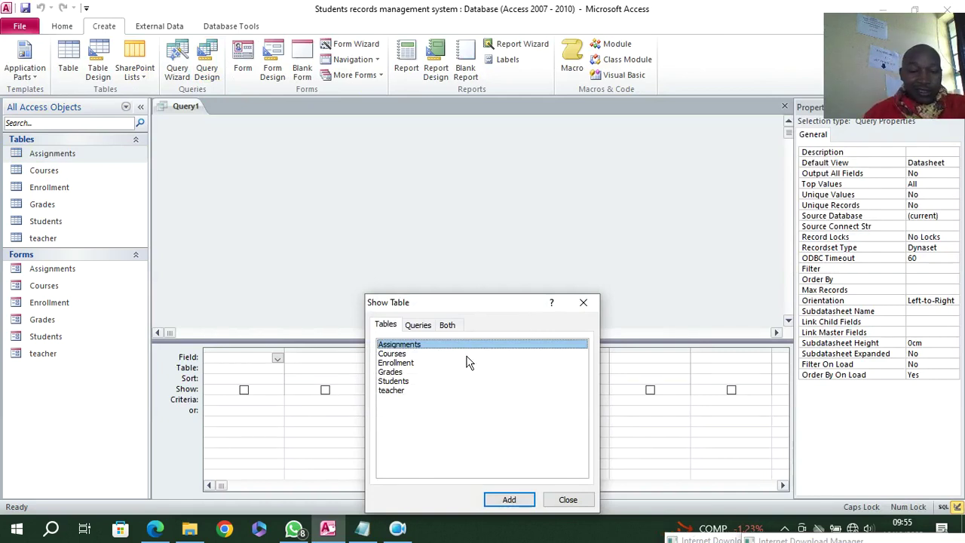
- Add the Students table to the query and enlarge its field list
left_click(405, 383)
double_click(405, 383)
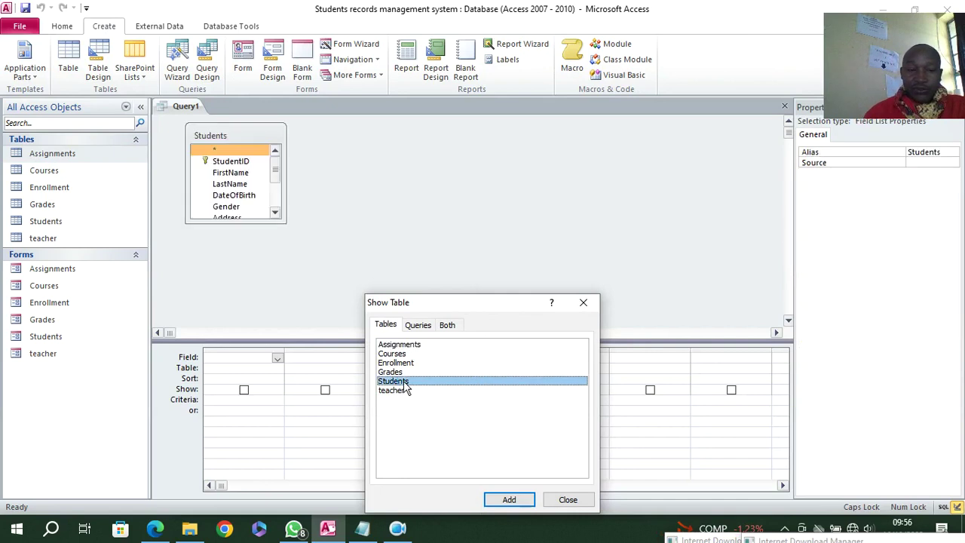
left_click(567, 500)
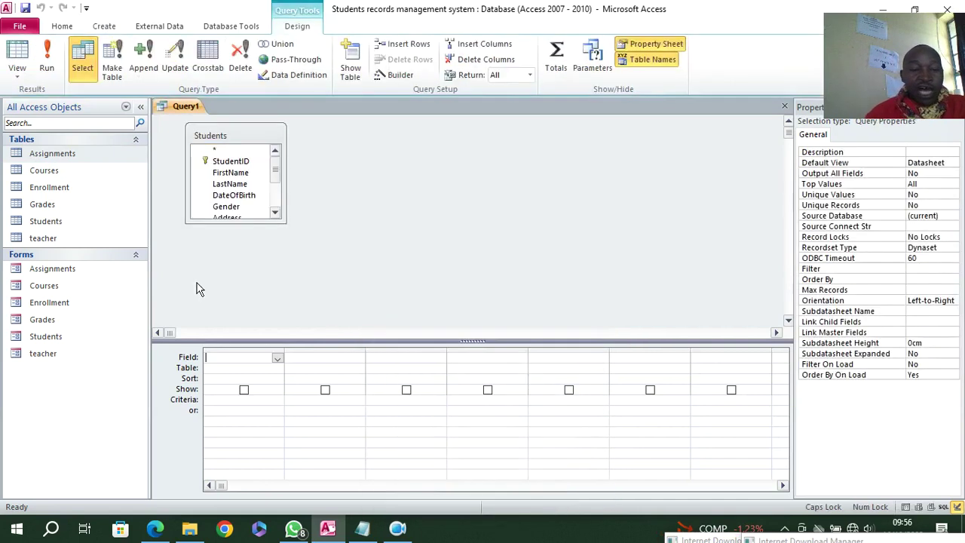
left_click(260, 218)
- Add StudentID, FirstName, LastName and ContactsNumber to the grid, then save the query
double_click(230, 162)
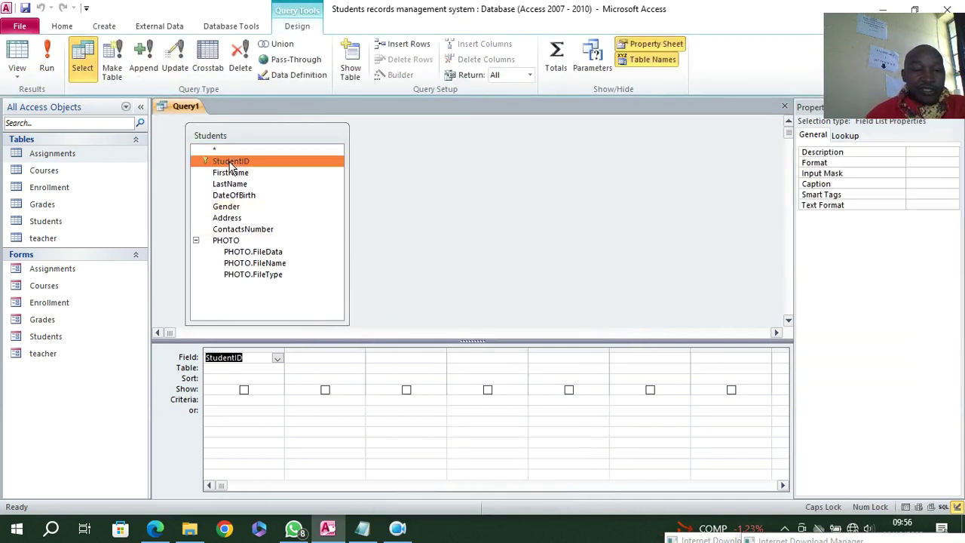
double_click(230, 173)
double_click(230, 184)
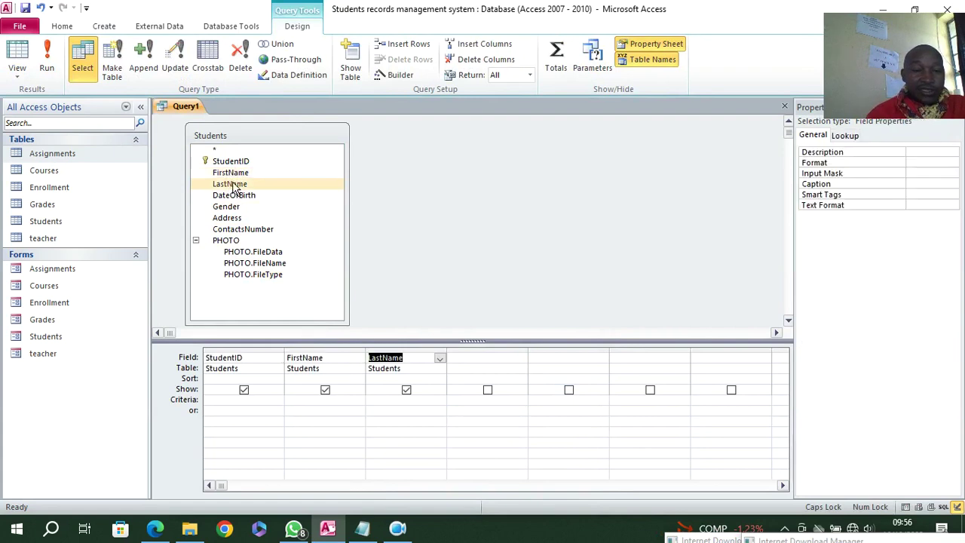
left_click(196, 241)
double_click(238, 230)
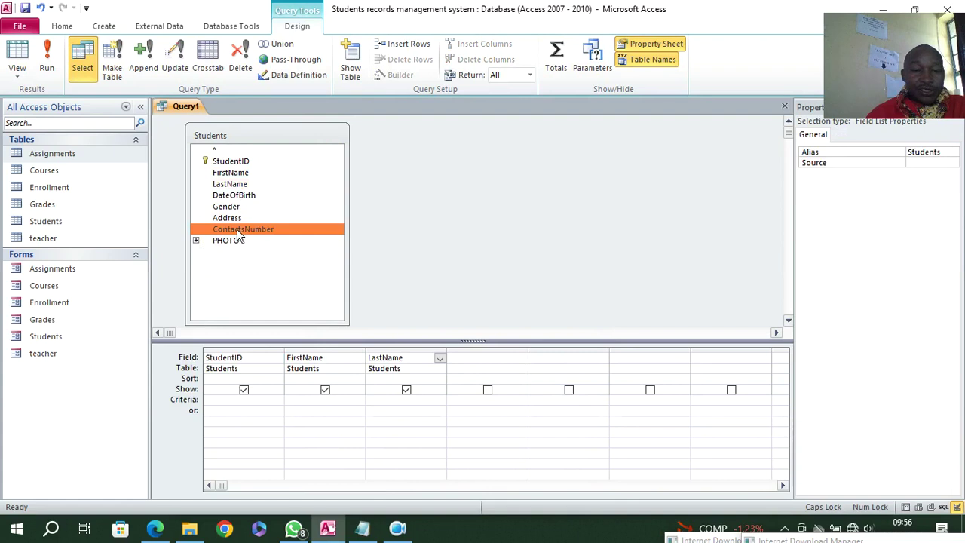
left_click(25, 8)
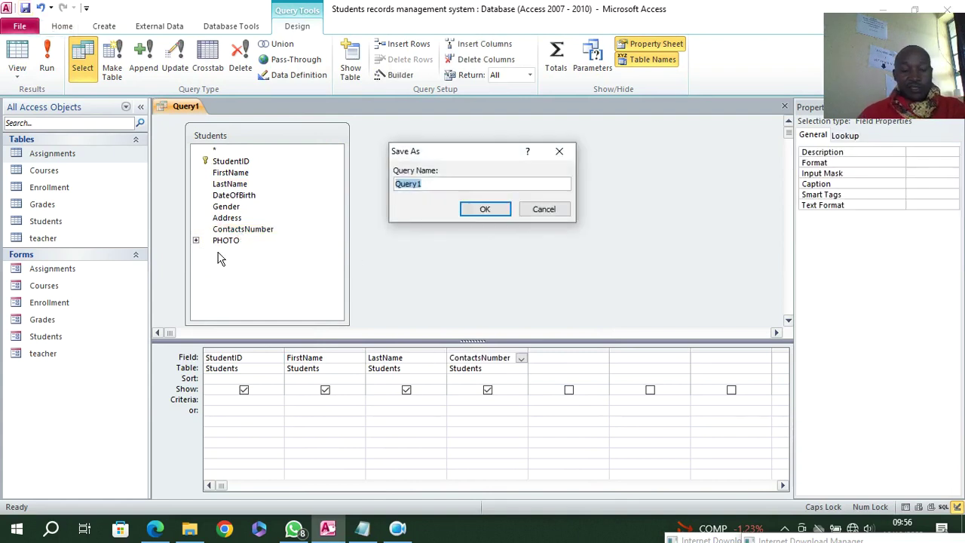
- Name the new query CLASS LISTS
type("CLASS LISTS")
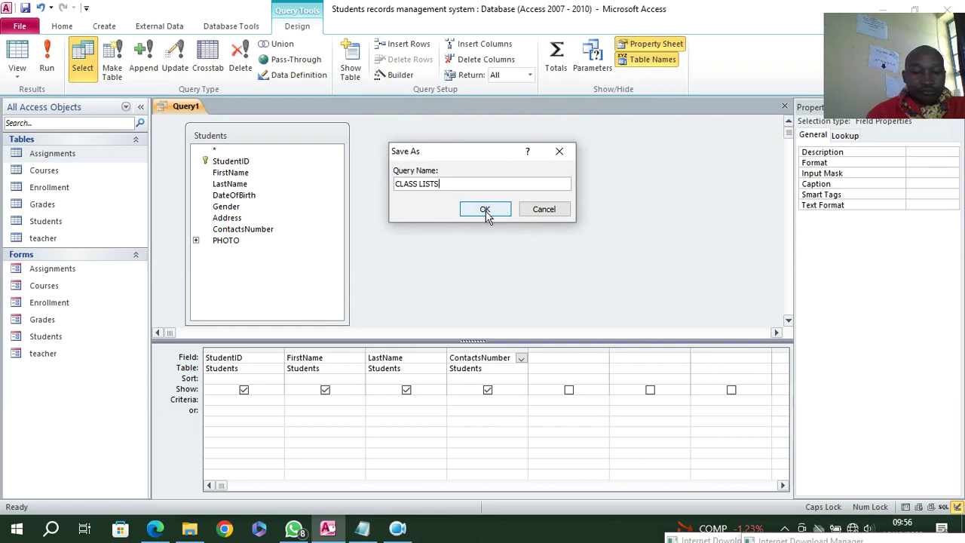
left_click(453, 403)
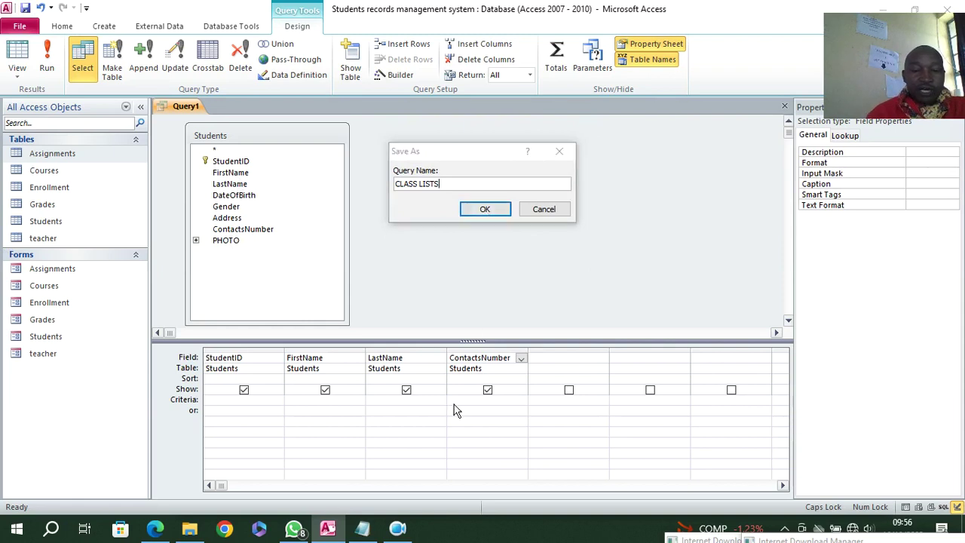
left_click(478, 211)
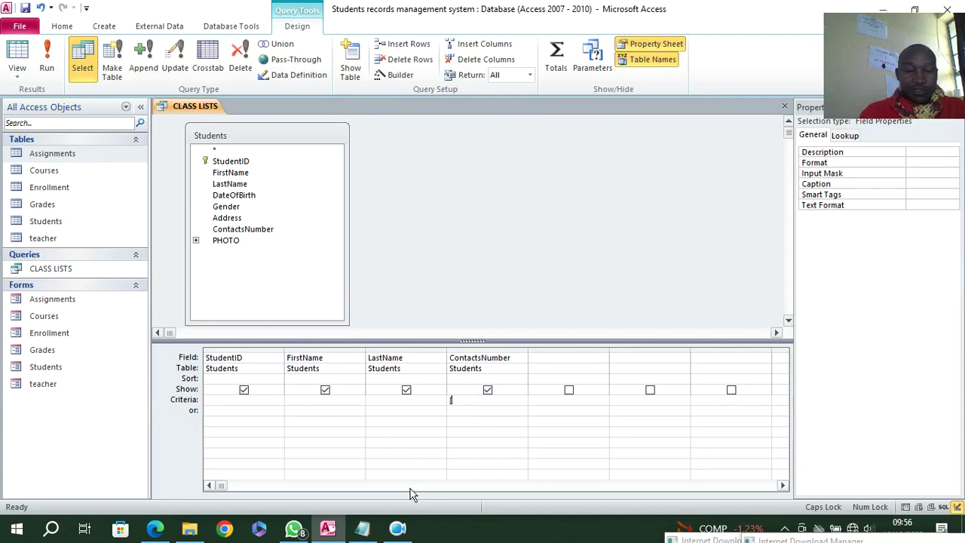
- Enter the criterion [ENTER PHONE NUMBER] under ContactsNumber and save the query
type("[ETB")
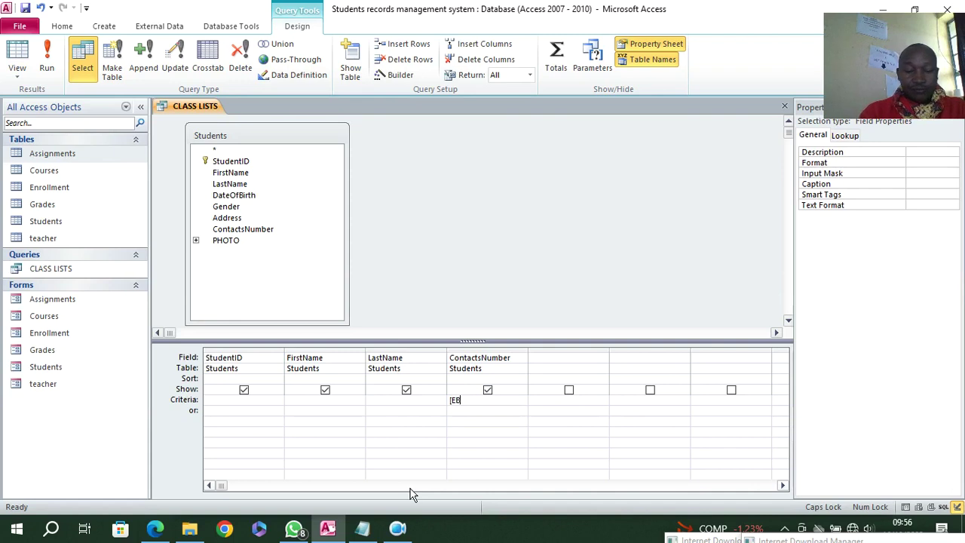
key("BackSpace")
type("NTER OG")
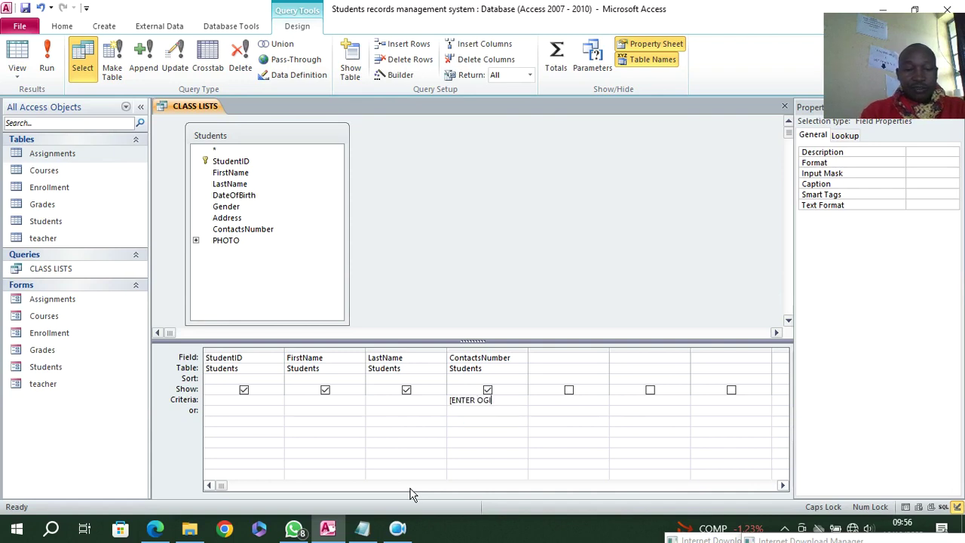
type("PHON")
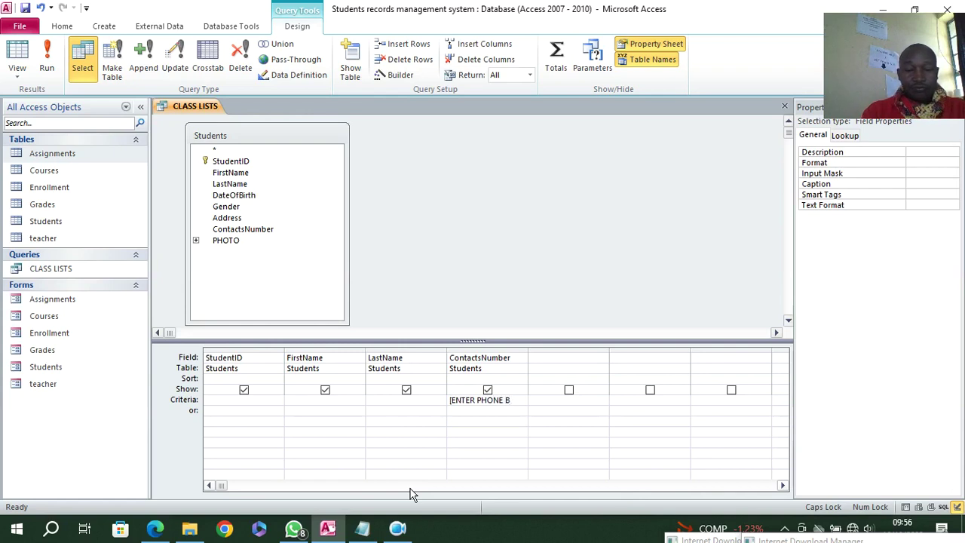
type("E NUMBER")
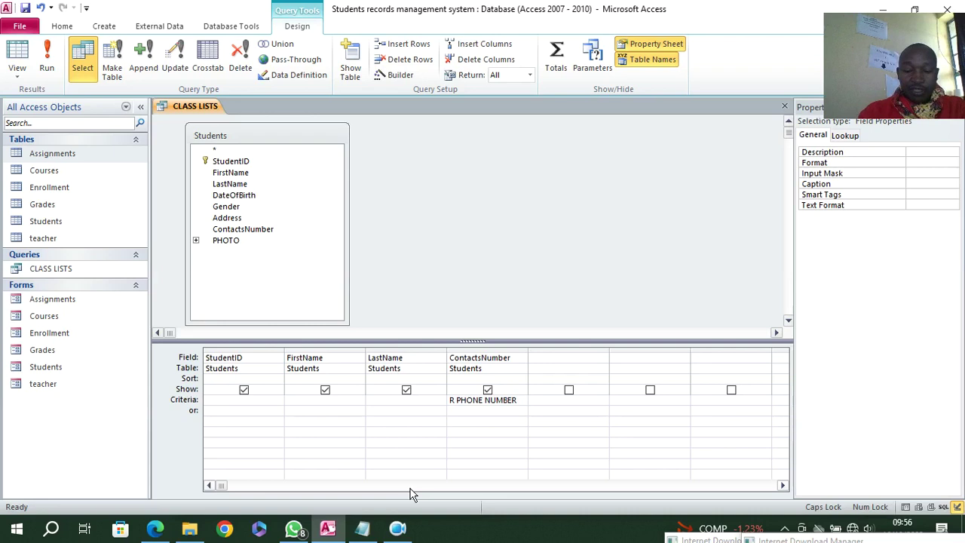
left_click(26, 8)
- Run CLASS LISTS to test the phone prompt, dismiss it, and close the query
left_click(46, 52)
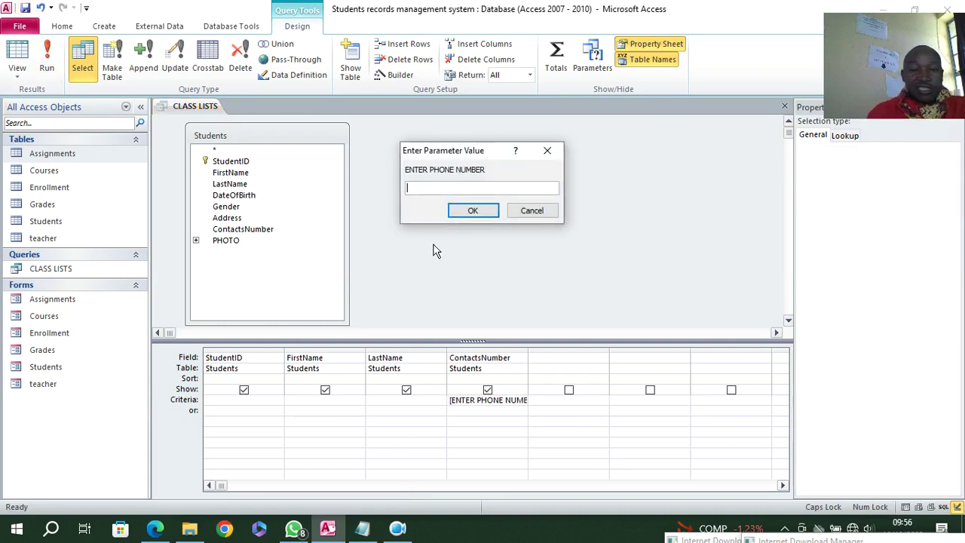
left_click(547, 150)
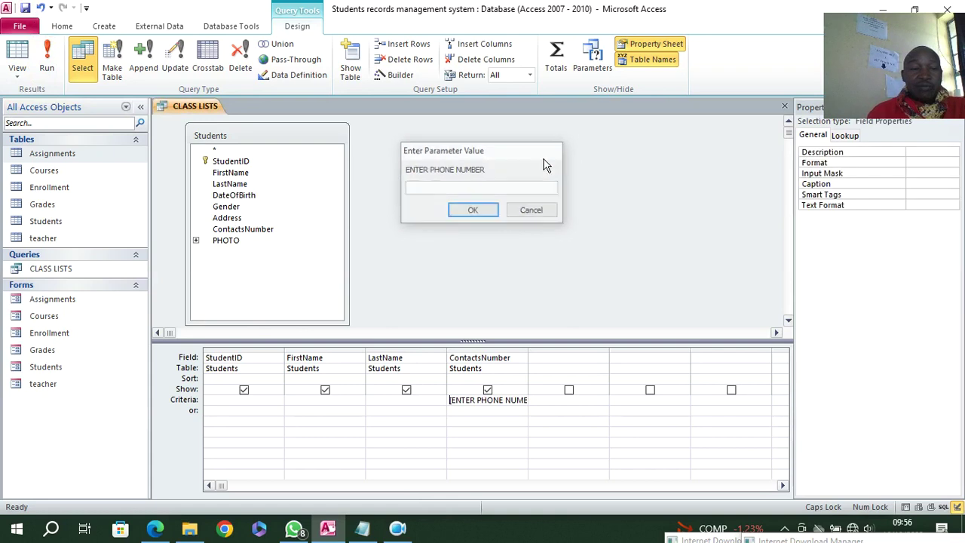
right_click(186, 111)
left_click(217, 132)
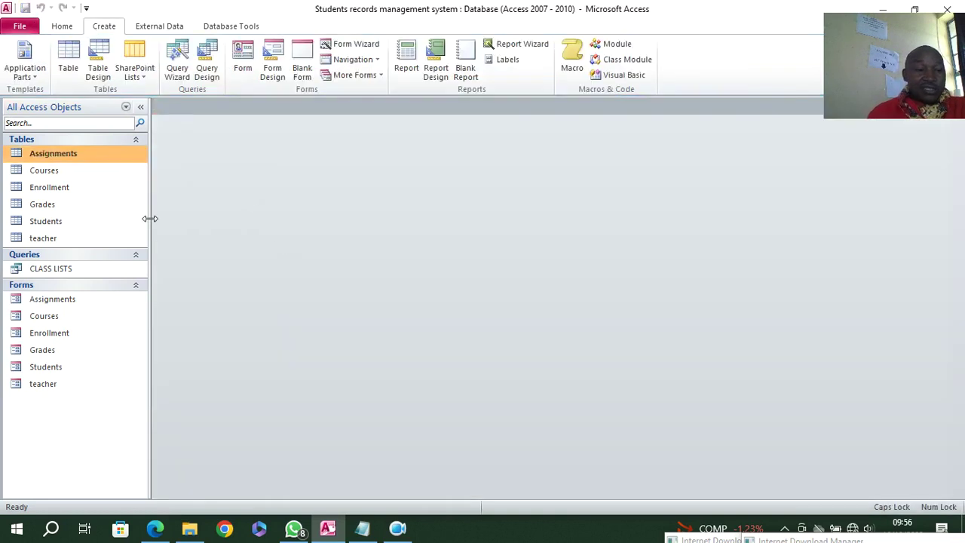
double_click(46, 221)
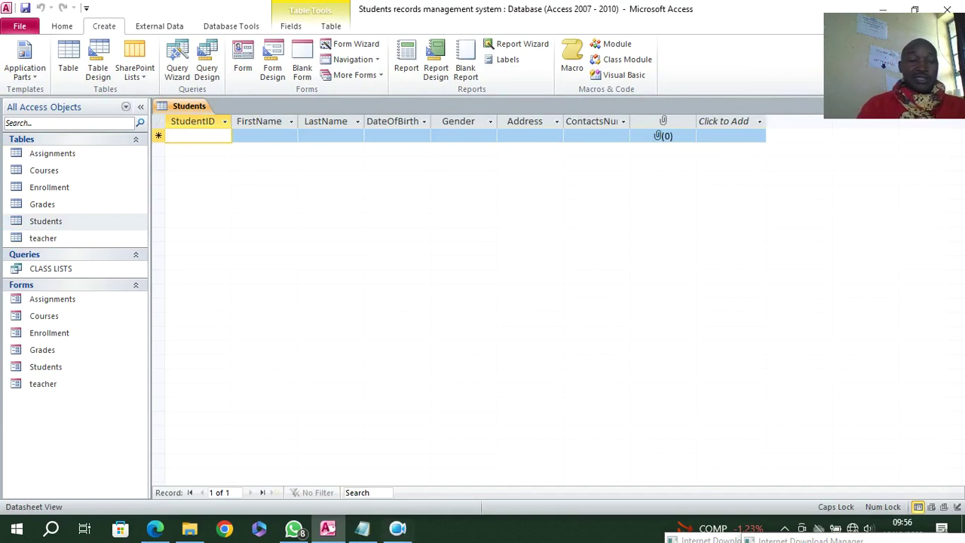
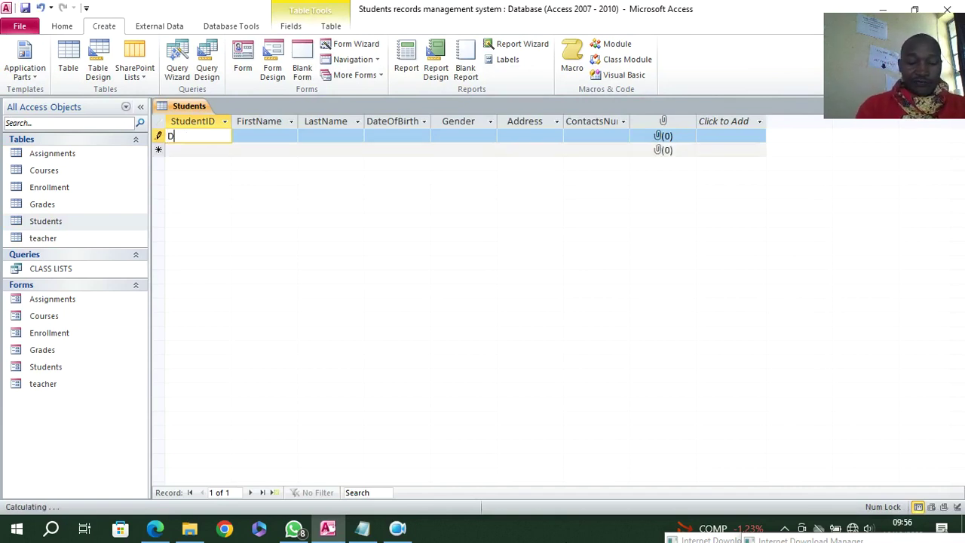
key("Down")
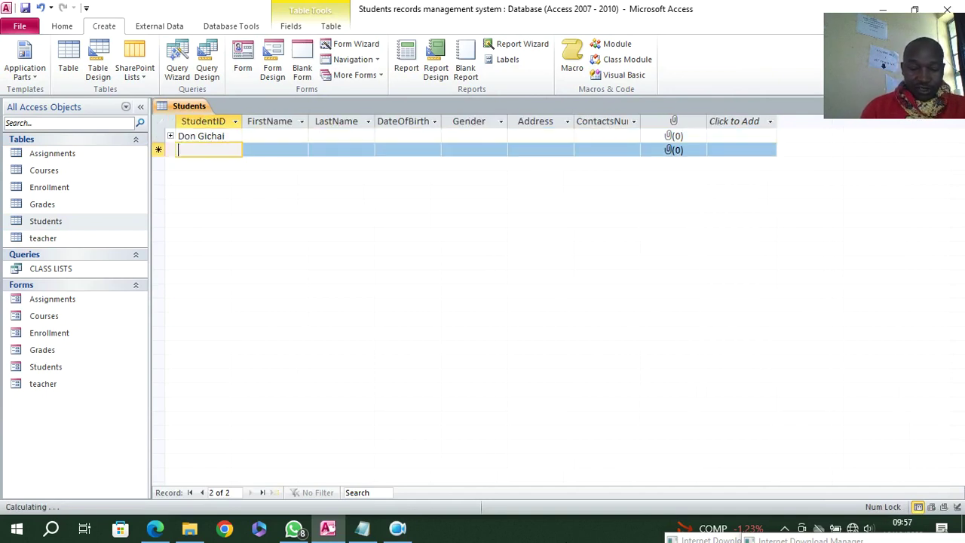
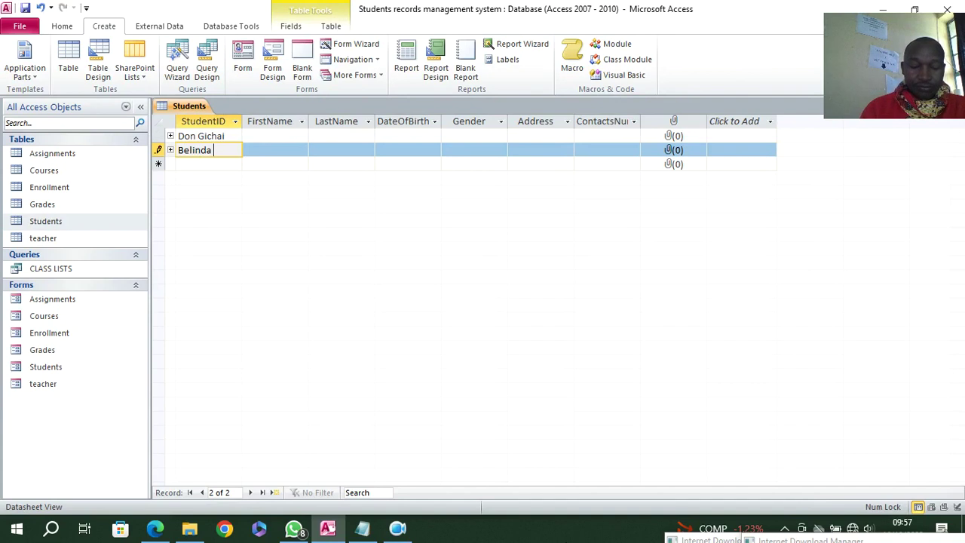
key("Down")
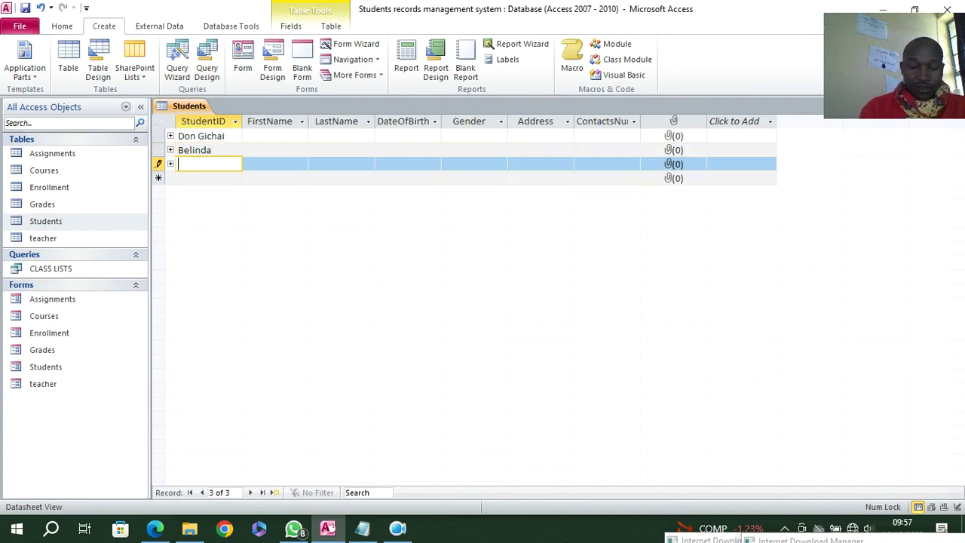
key("BackSpace")
key("BackSpace")
key("BackSpace")
key("BackSpace")
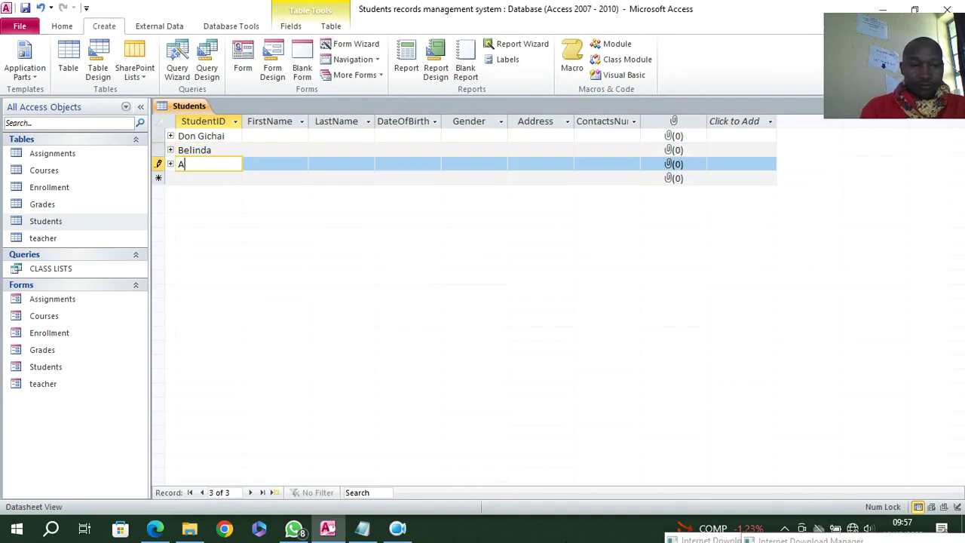
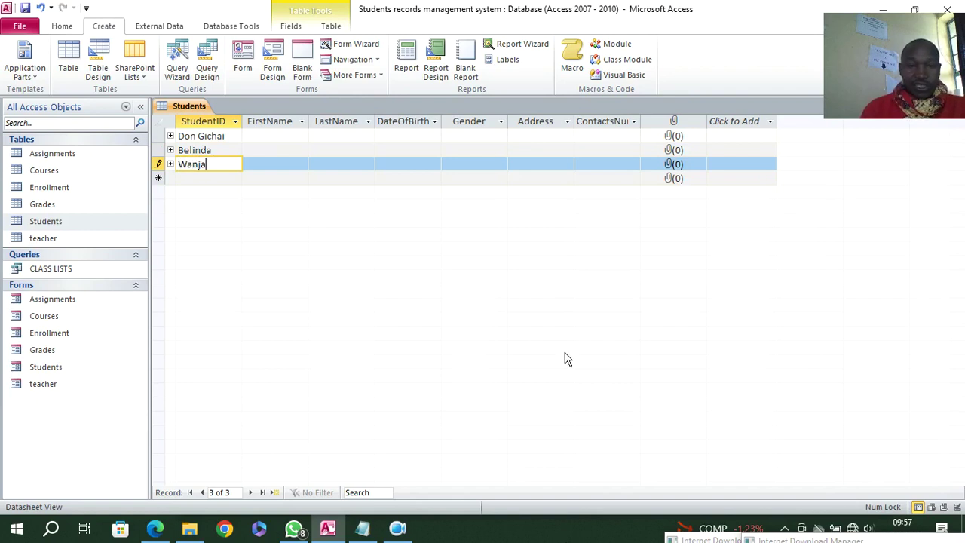
- Fill in the FirstName cells as JAMES, JOHN and KAMAU in capitals
left_click(269, 138)
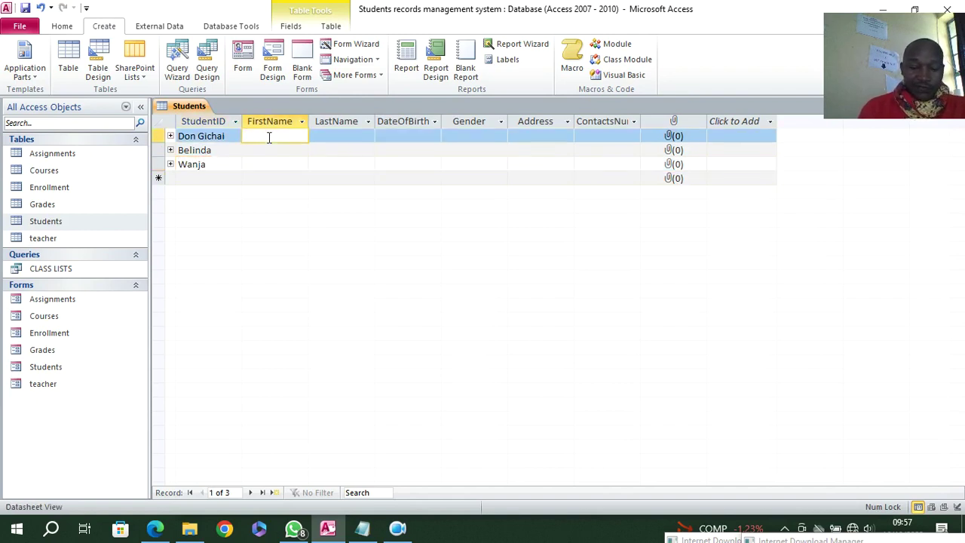
key("Caps_Lock")
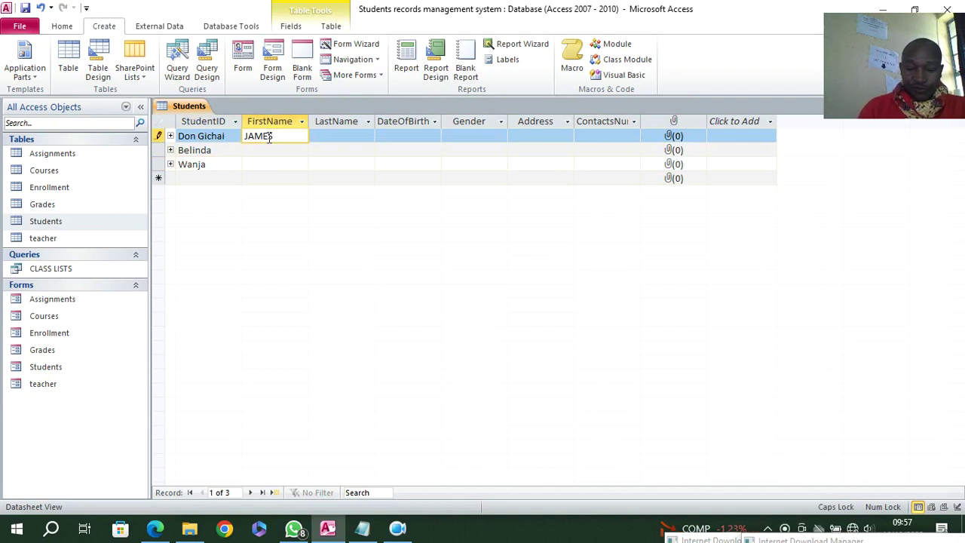
key("Down")
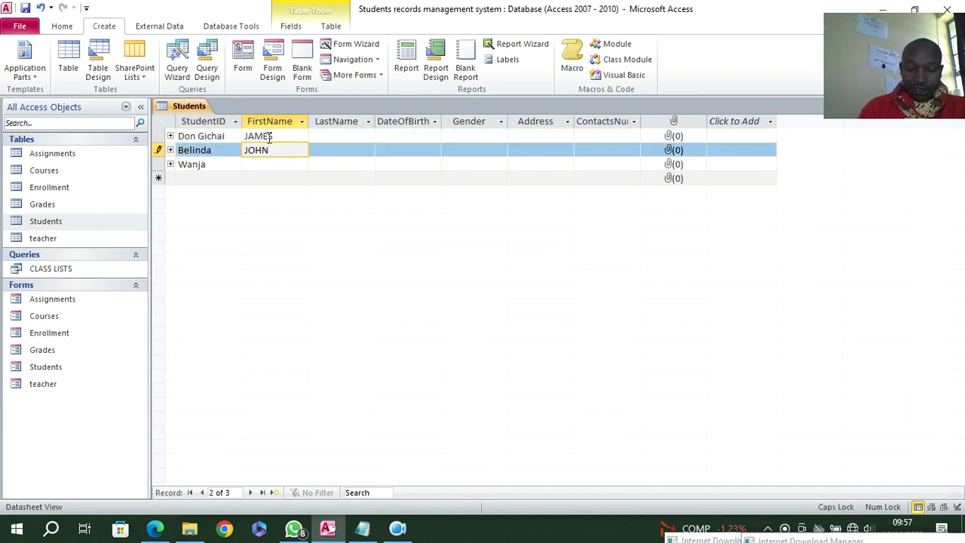
key("Down")
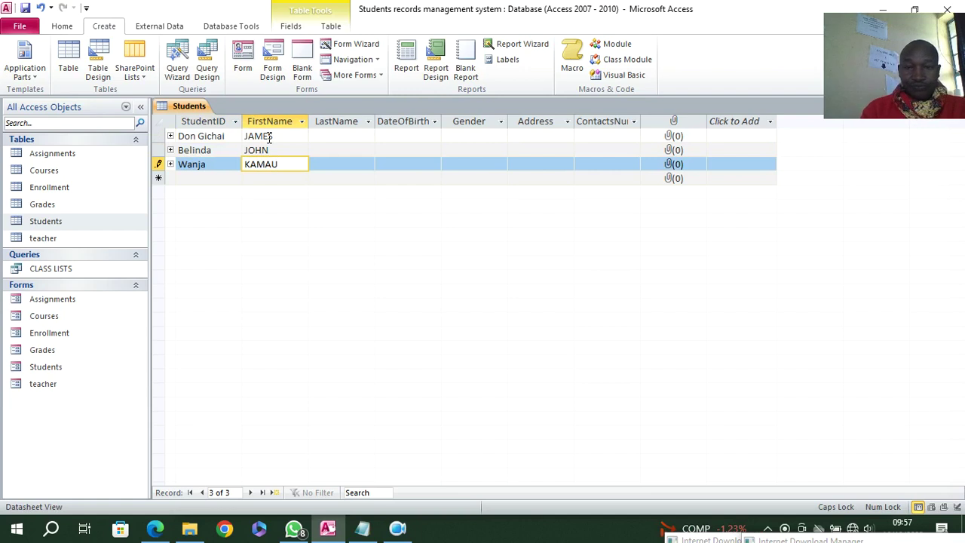
- Enter ContactsNumber values 120, 220 and 500, then close the Students table
left_click(595, 137)
type("120")
key("Down")
type("220")
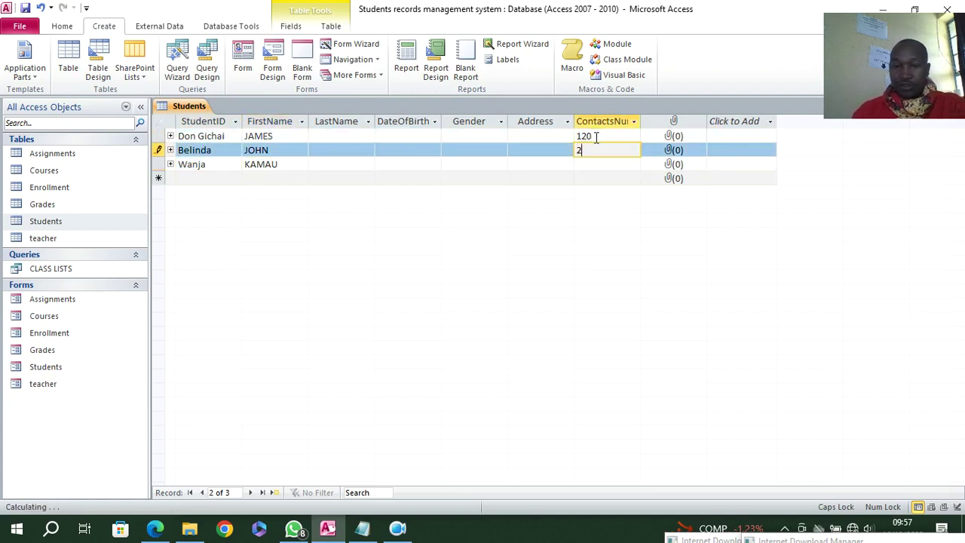
key("Down")
type("500")
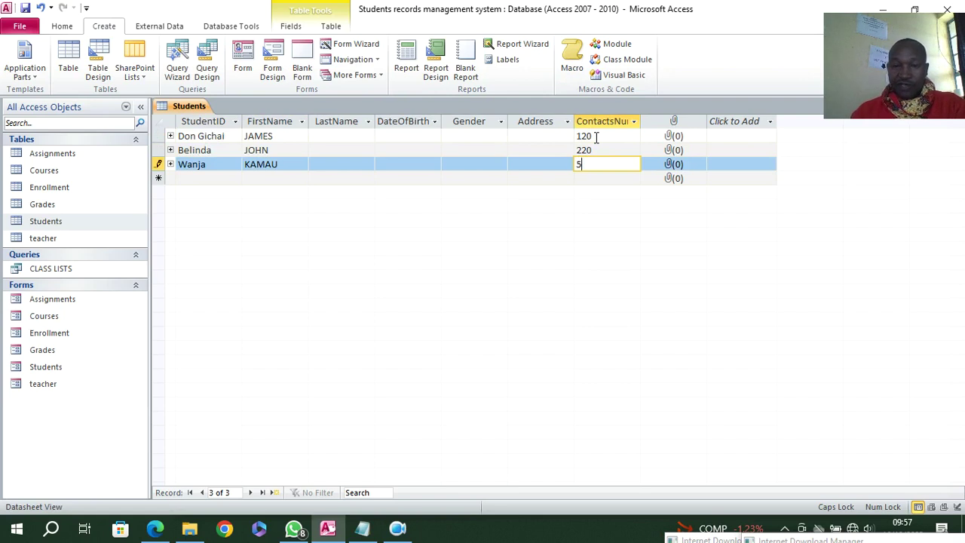
right_click(194, 105)
left_click(260, 128)
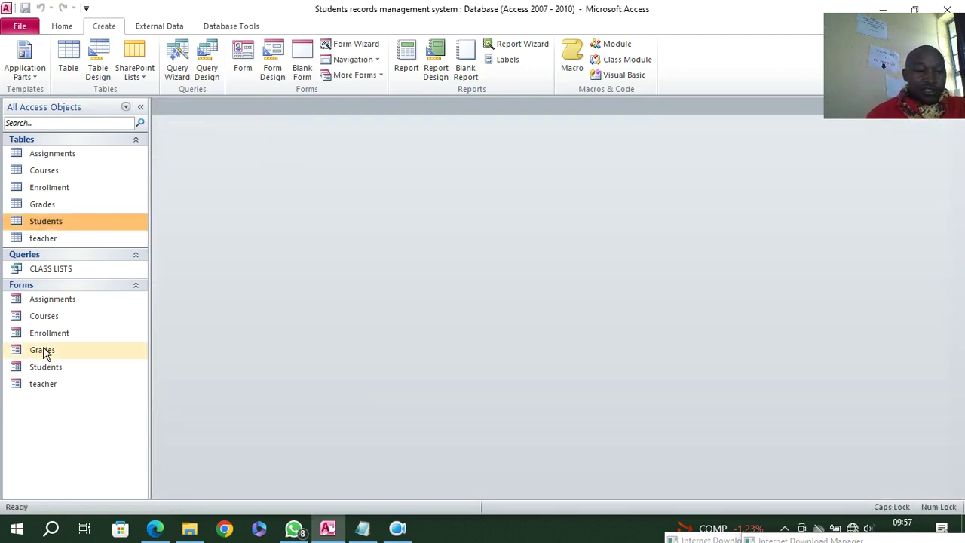
- Run CLASS LISTS with phone number 500
double_click(47, 270)
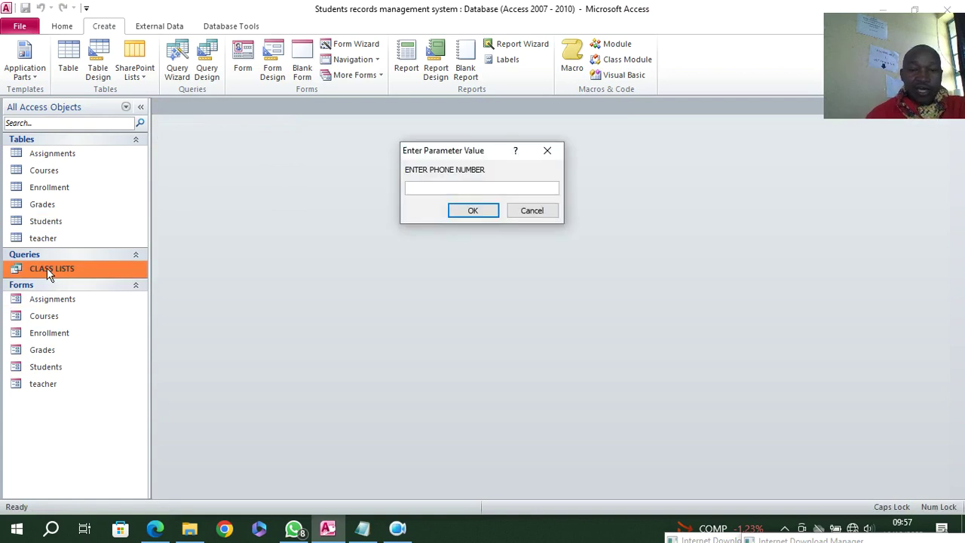
type("500")
key("Return")
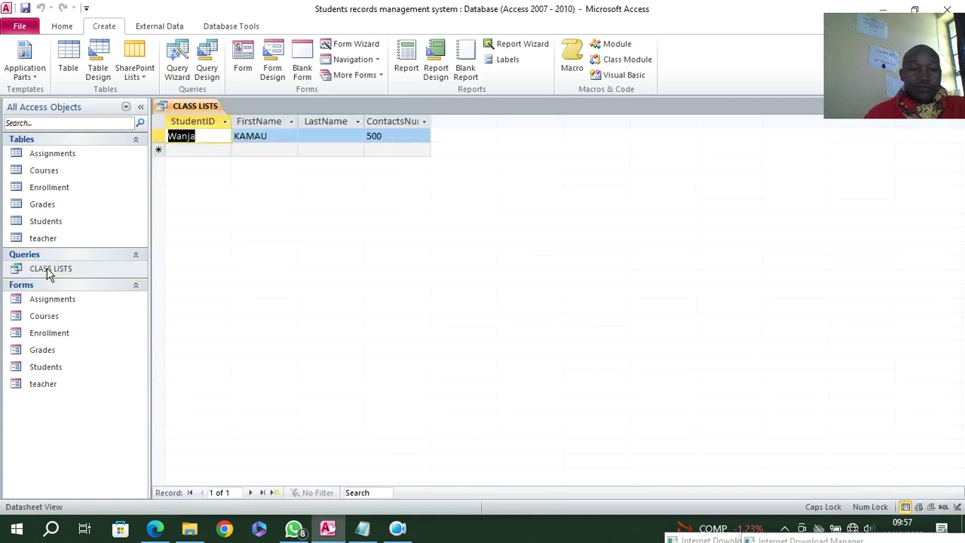
- Change the record's StudentID to 1000 and LastName to WANJA, then close all objects
left_click(160, 135)
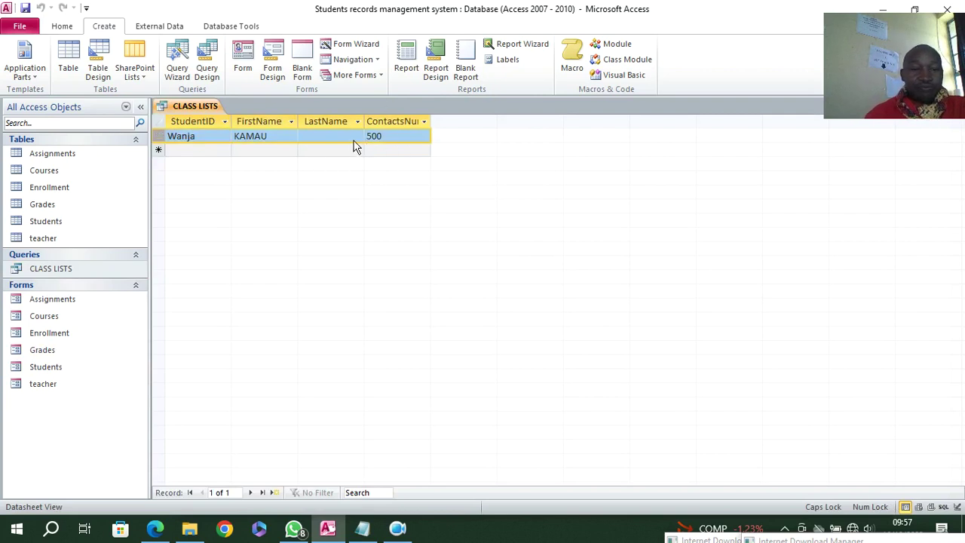
left_click_drag(198, 134, 139, 130)
type("1000")
left_click(317, 138)
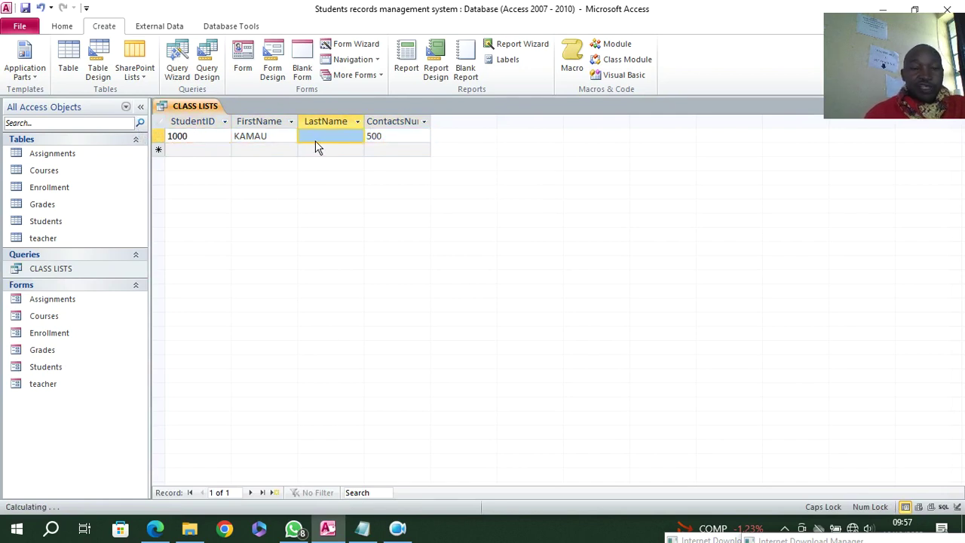
type("WANJA")
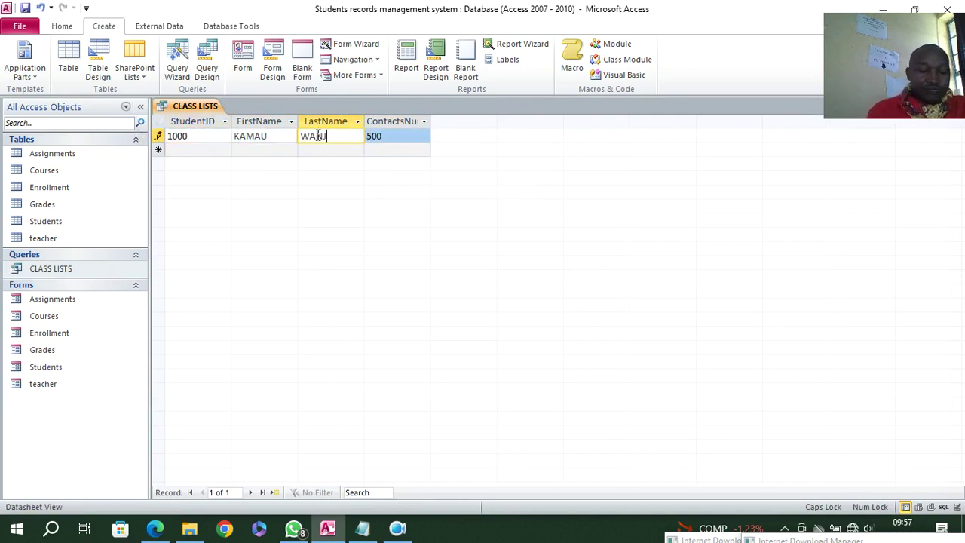
left_click(337, 151)
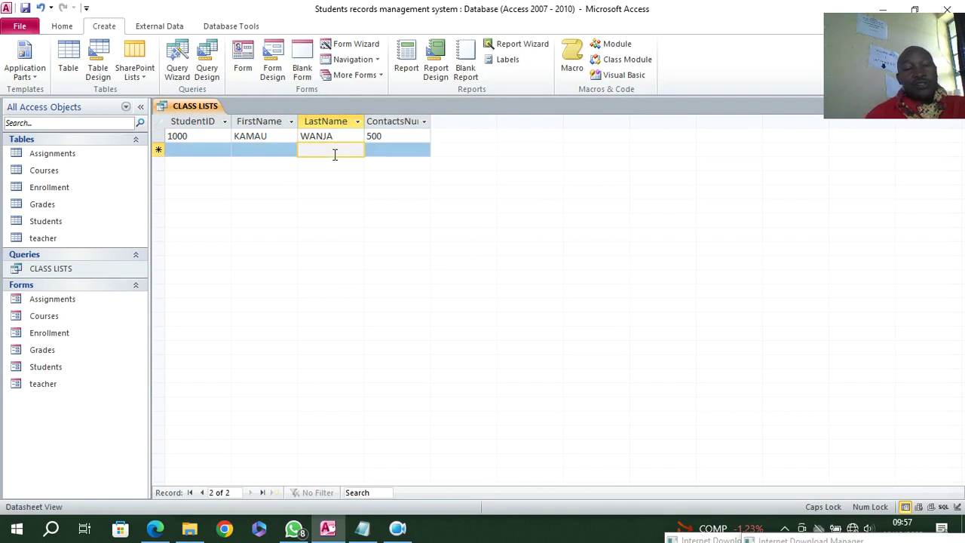
right_click(187, 108)
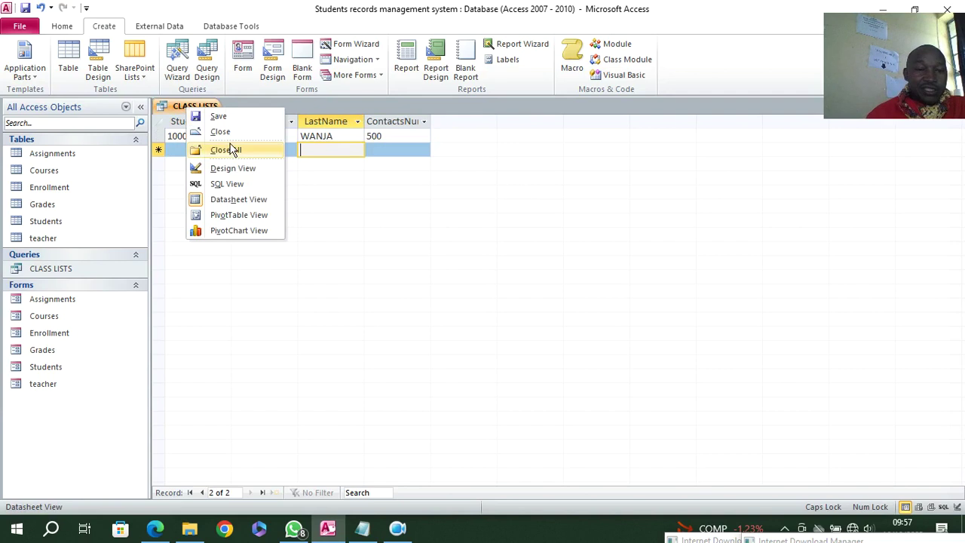
left_click(238, 151)
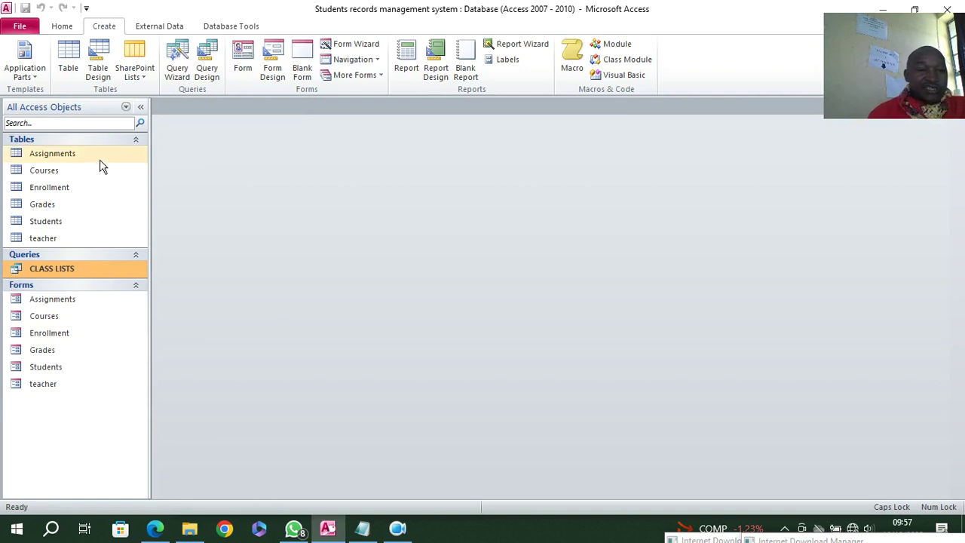
- In Assignments design, add a Yes/No field Status described as submission status
right_click(63, 155)
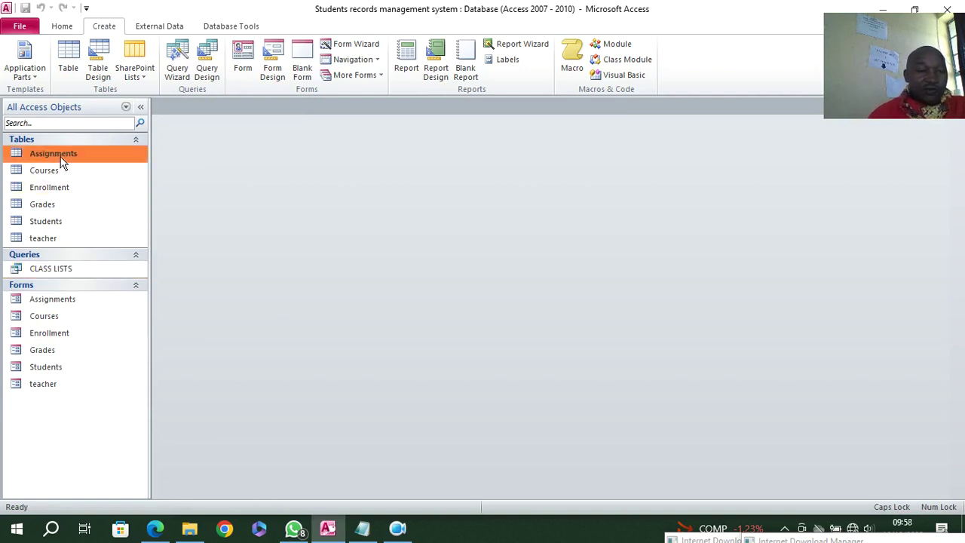
left_click(104, 181)
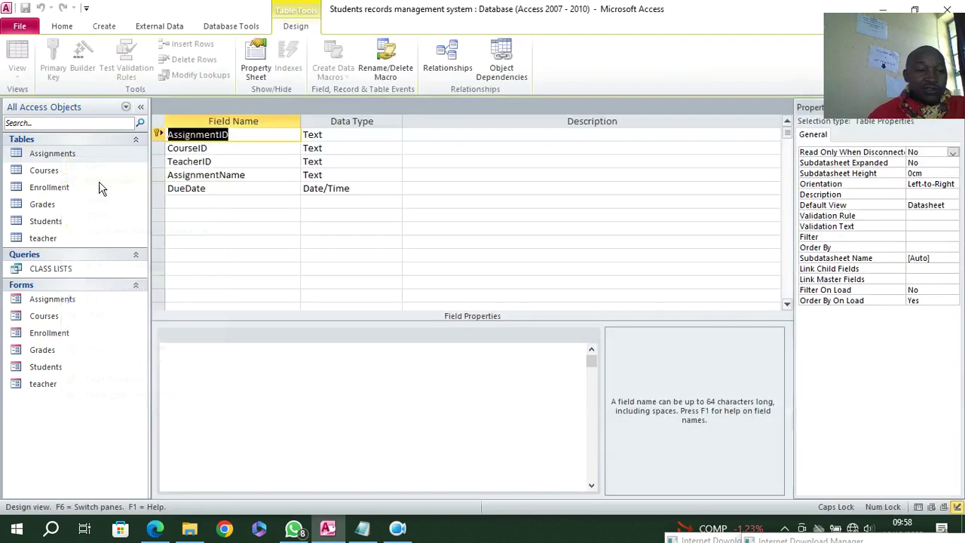
left_click(243, 204)
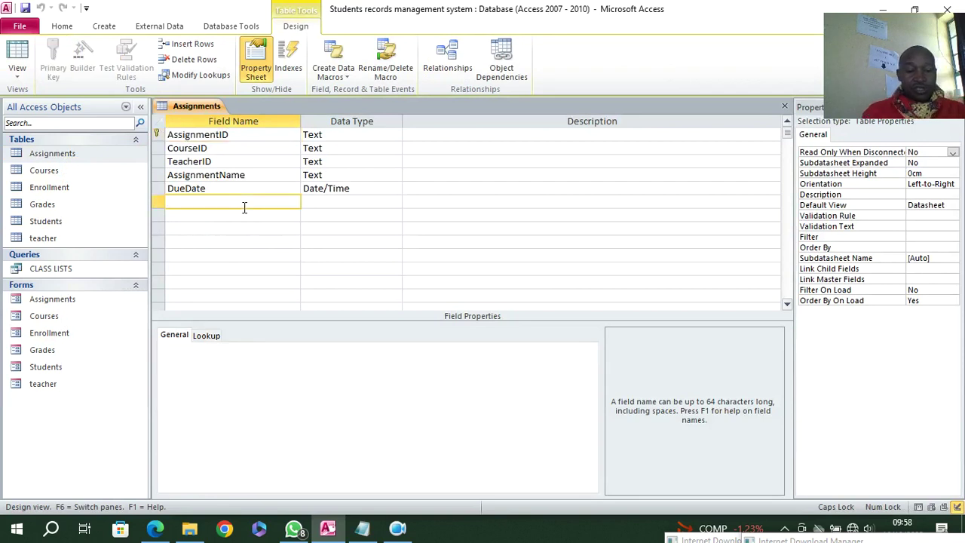
type("Status")
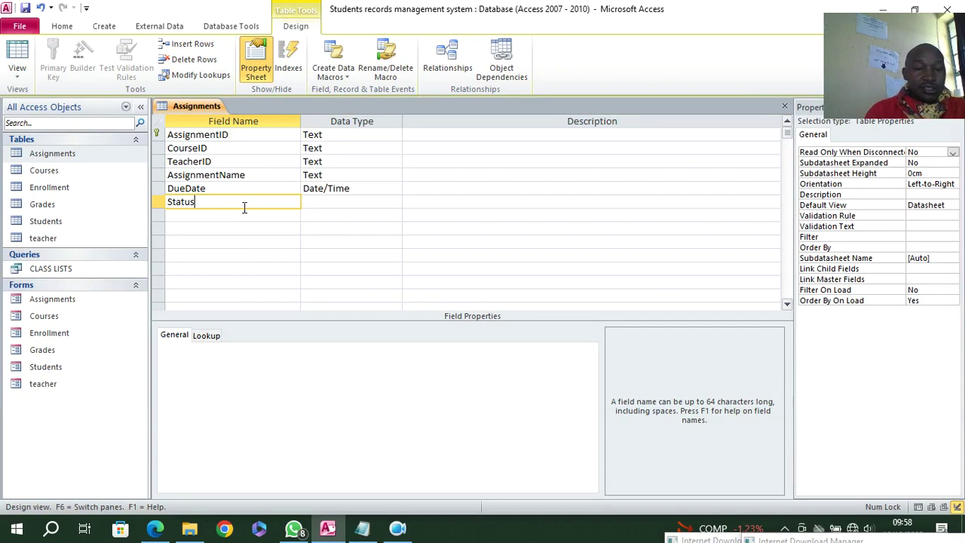
left_click(315, 202)
key("Down")
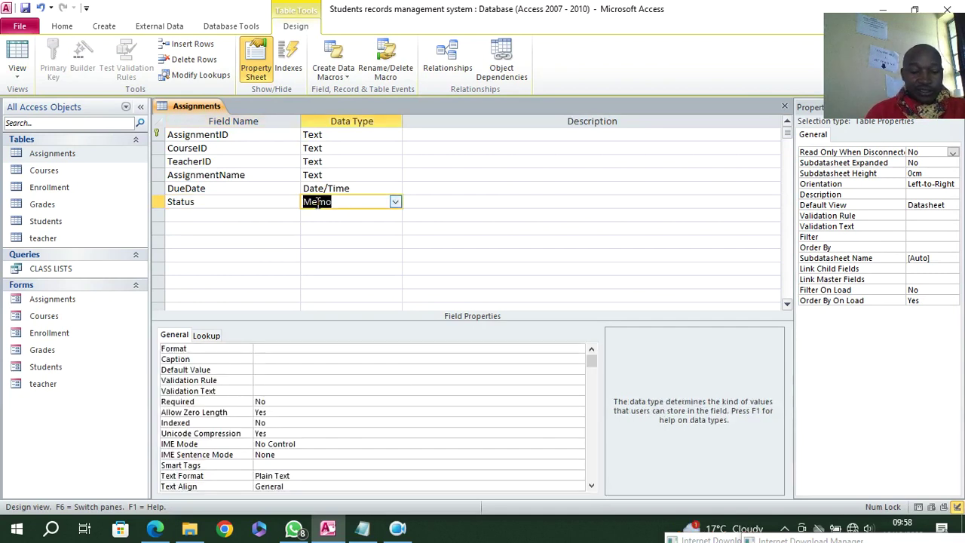
type("yes/N")
left_click(428, 198)
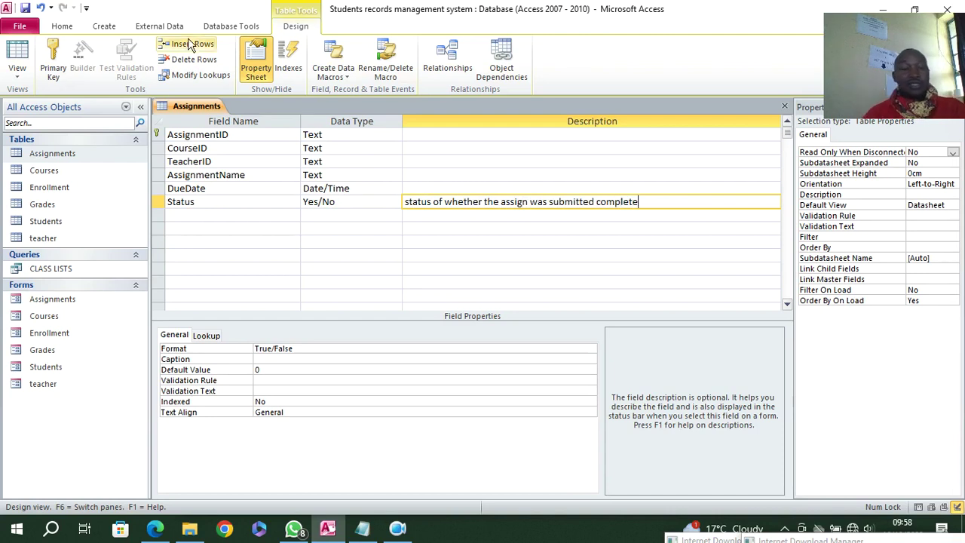
- Close all objects, saving the Assignments table changes
right_click(185, 112)
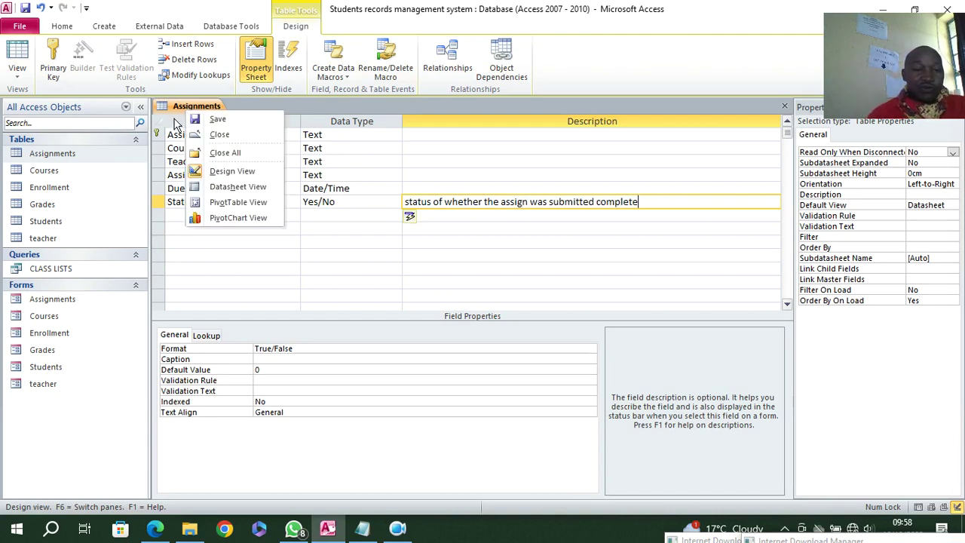
left_click(214, 153)
left_click(427, 299)
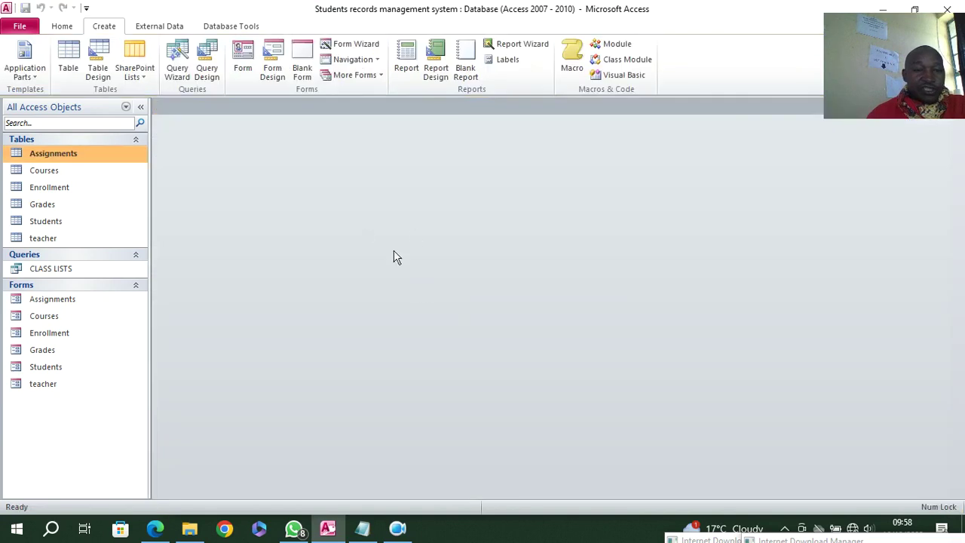
- Start a new query containing the Assignments and Students tables
left_click(207, 64)
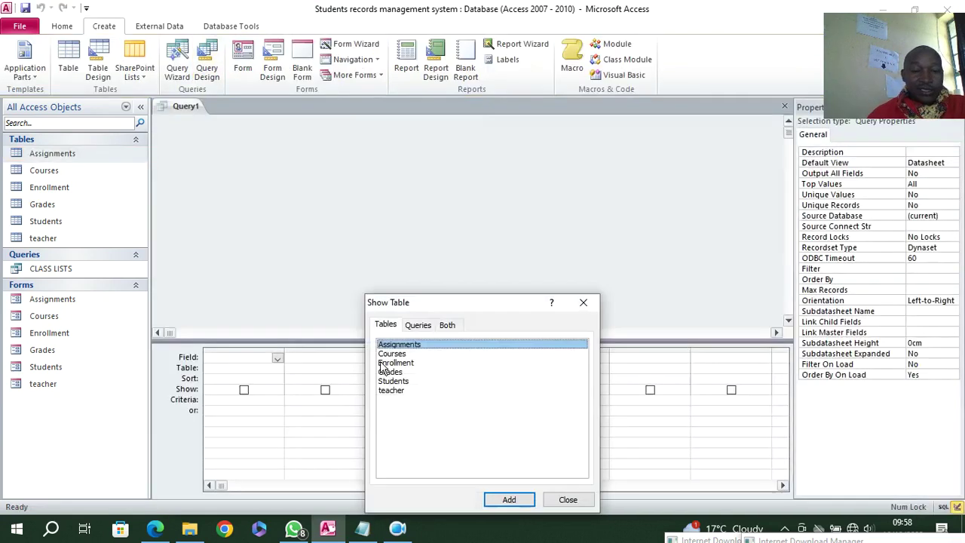
double_click(393, 345)
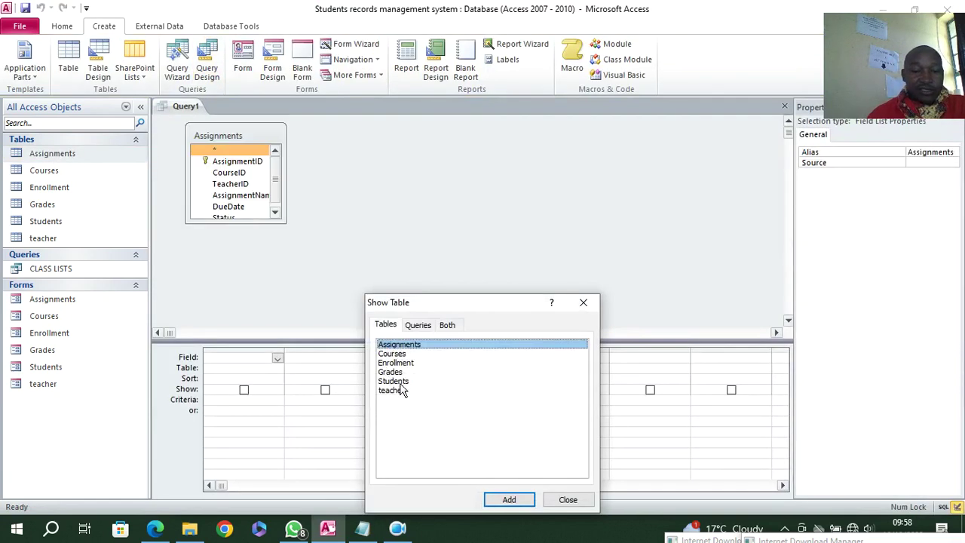
double_click(400, 381)
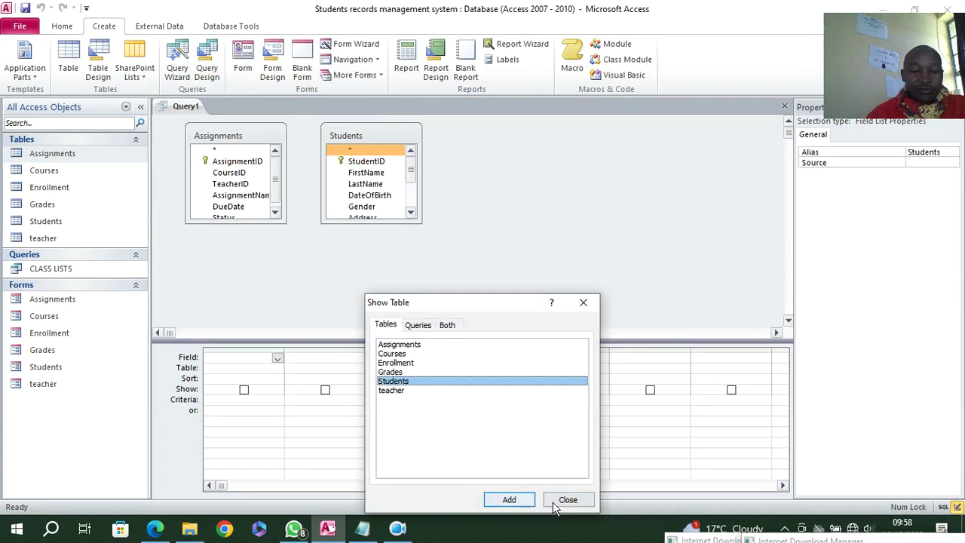
left_click(568, 499)
- Add StudentID, FirstName and LastName from Students to the query grid
left_click_drag(251, 221, 261, 288)
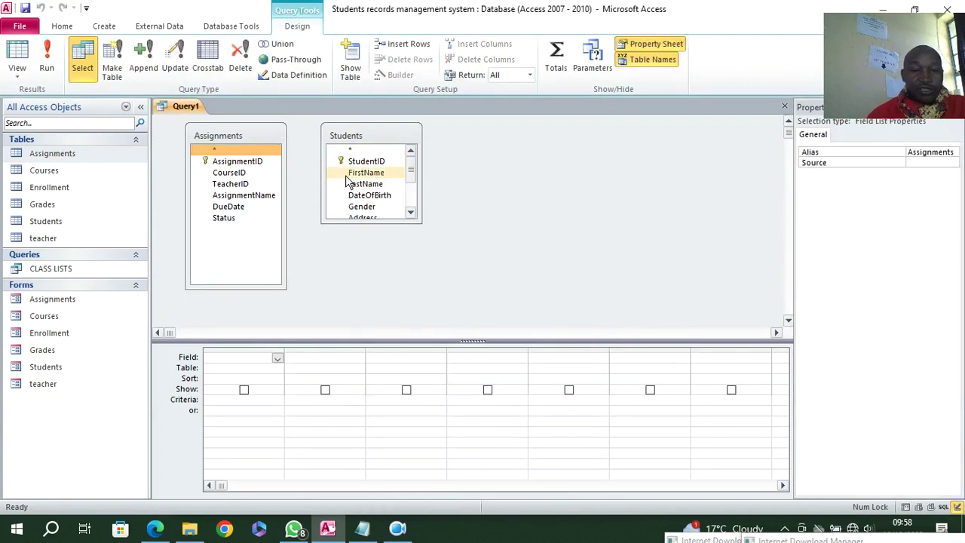
double_click(358, 161)
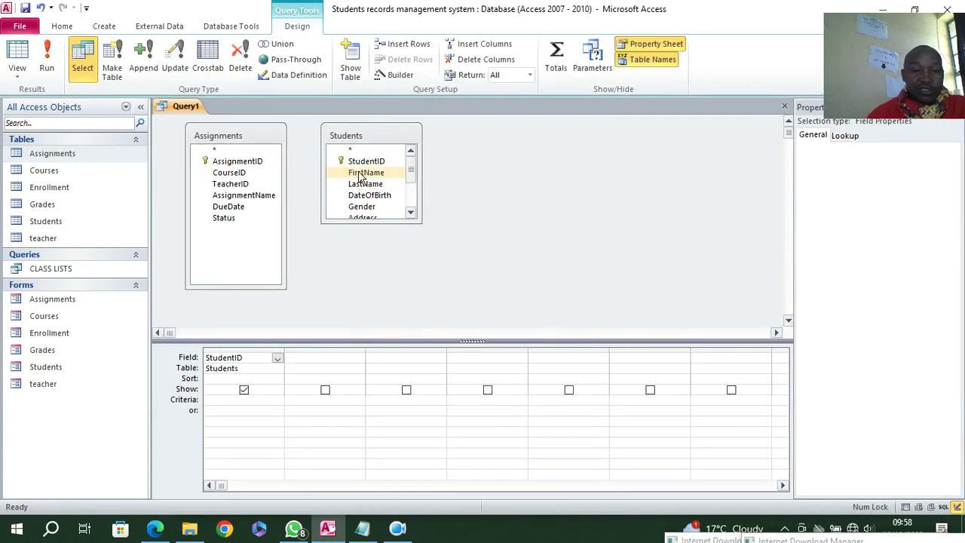
double_click(360, 173)
double_click(366, 184)
left_click(411, 213)
left_click(411, 213)
left_click(411, 213)
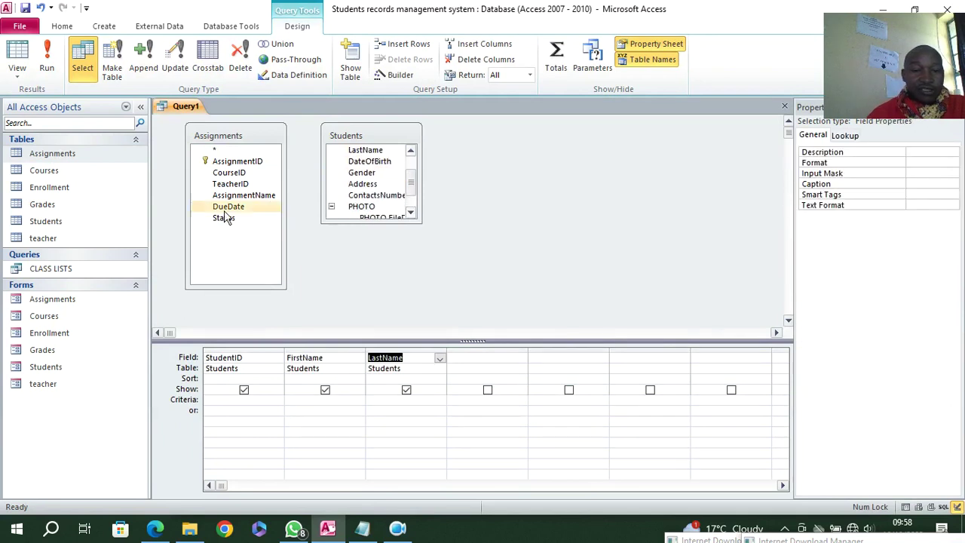
left_click(241, 168)
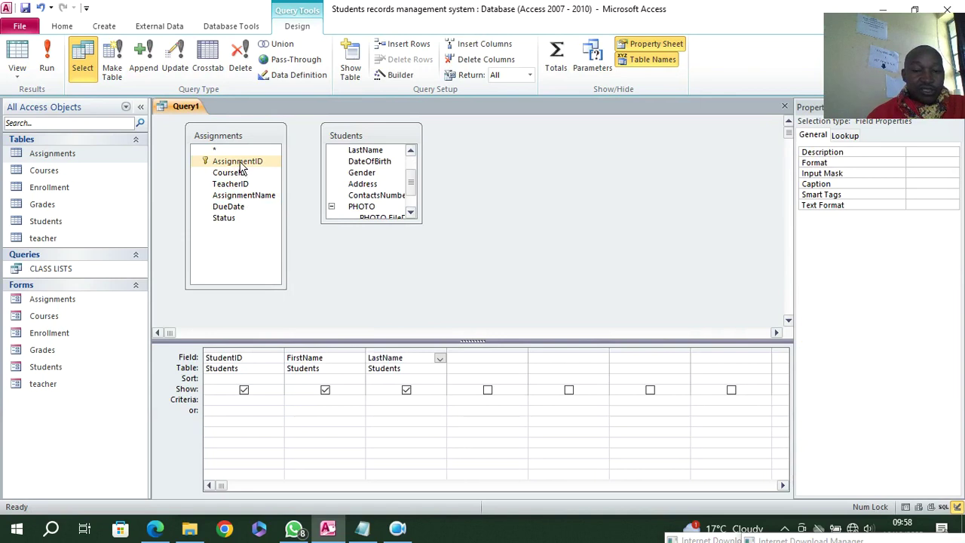
- Add AssignmentID, CourseID, TeacherID, AssignmentName, DueDate and Status from Assignments
double_click(239, 163)
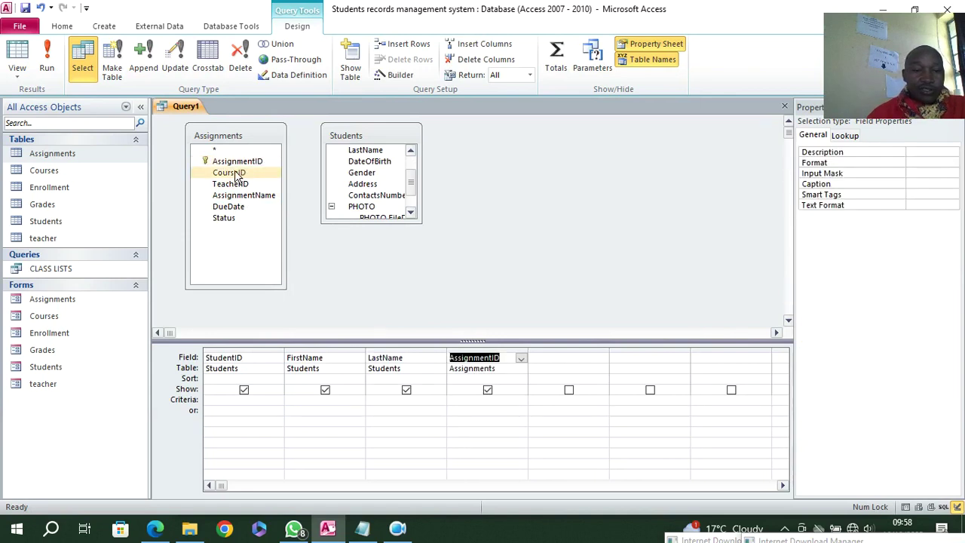
double_click(236, 173)
left_click(238, 185)
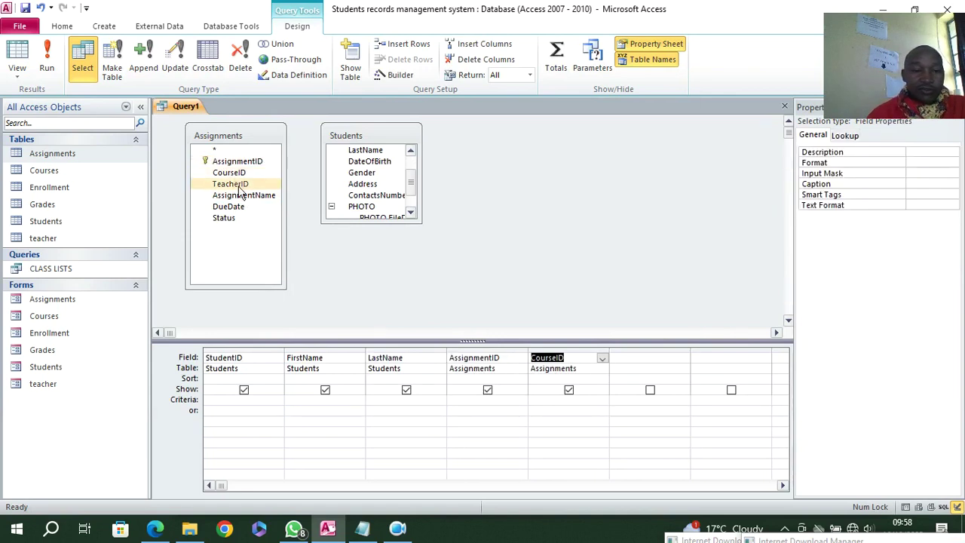
double_click(240, 185)
left_click(246, 193)
double_click(249, 196)
double_click(240, 207)
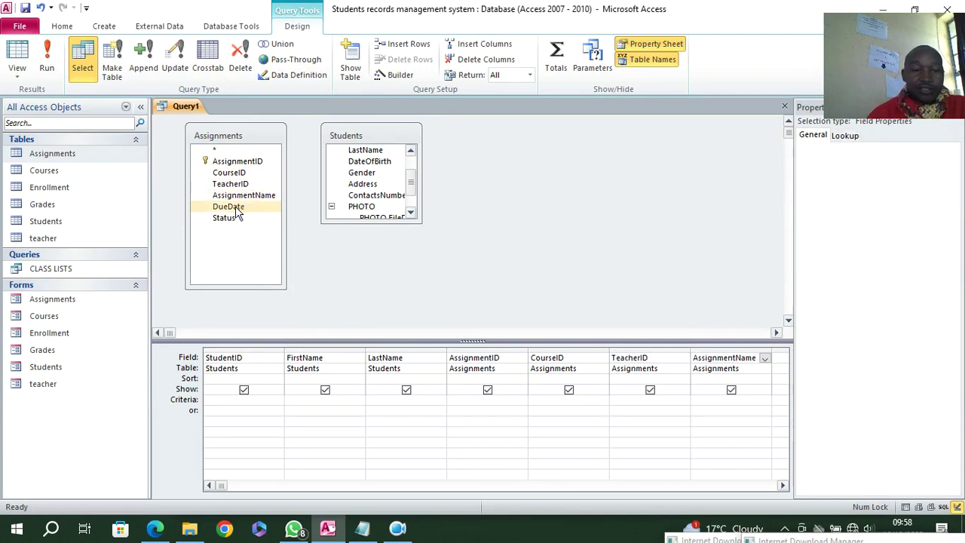
left_click(235, 218)
double_click(233, 217)
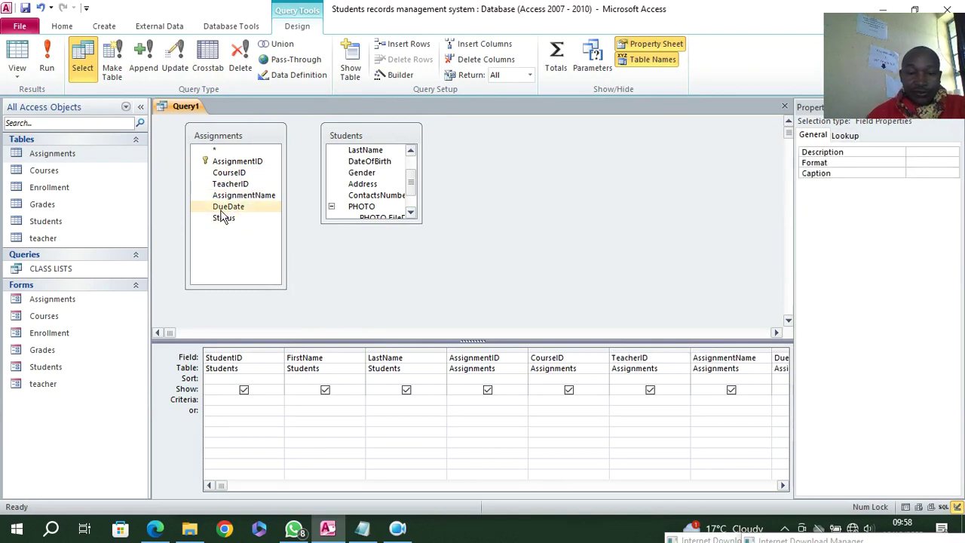
- Remove the AssignmentID column, save as 'assignments Submission', and run the query
left_click(496, 351)
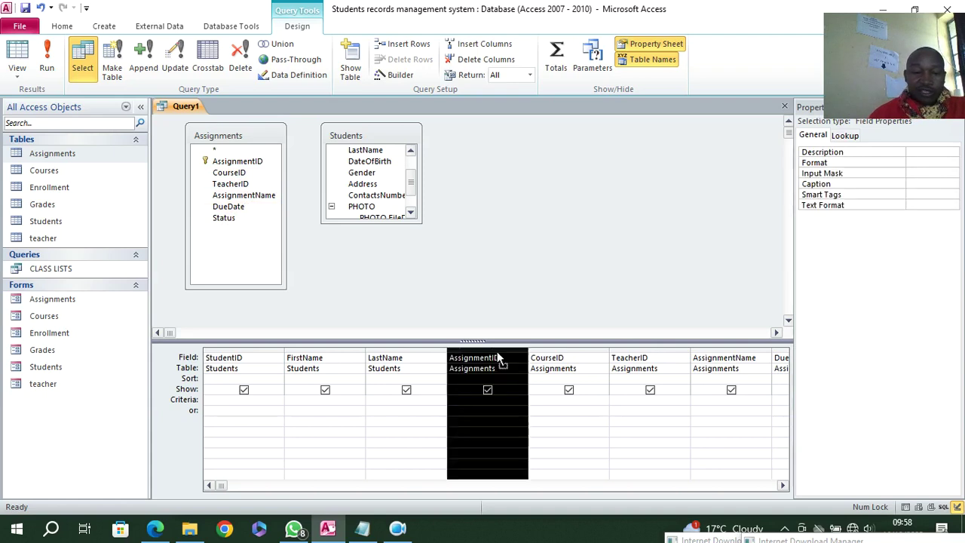
key("Delete")
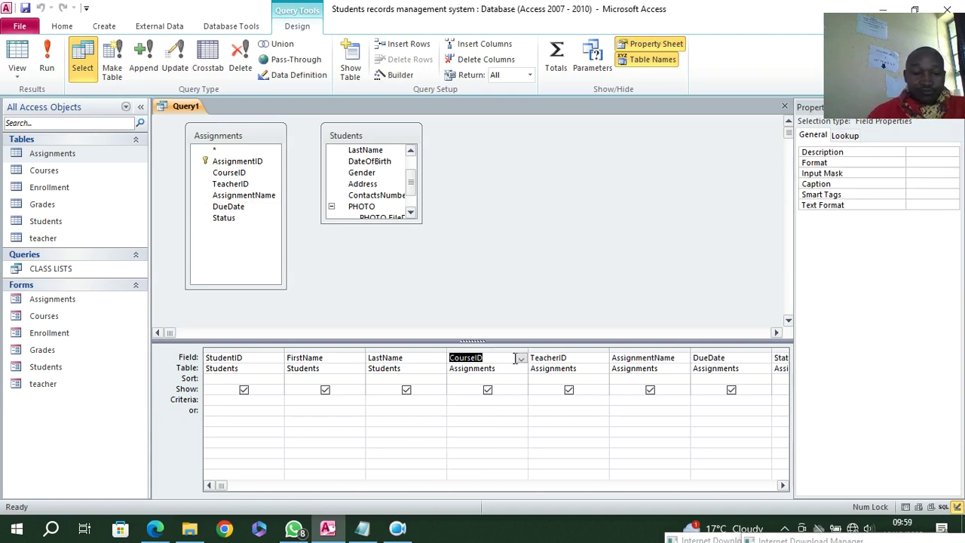
left_click(25, 7)
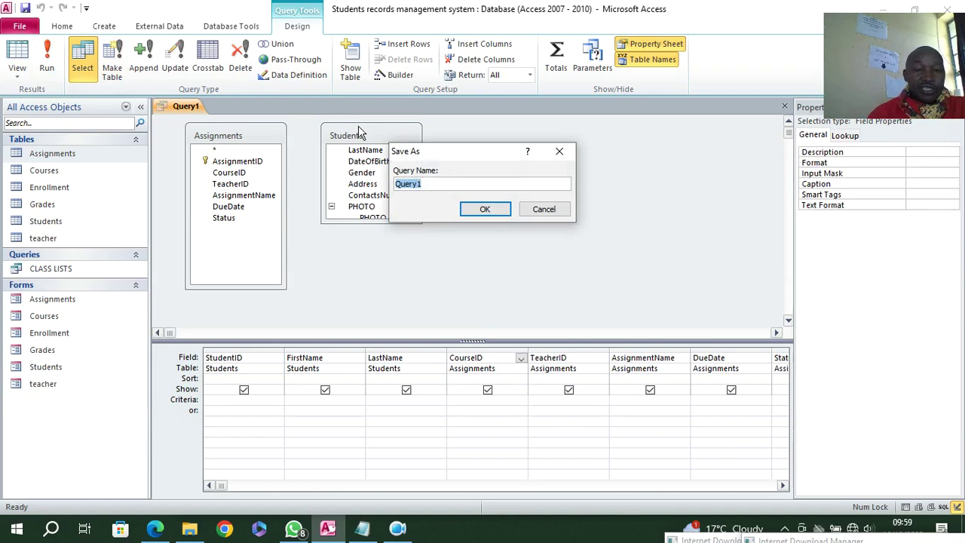
type("assignments Submission")
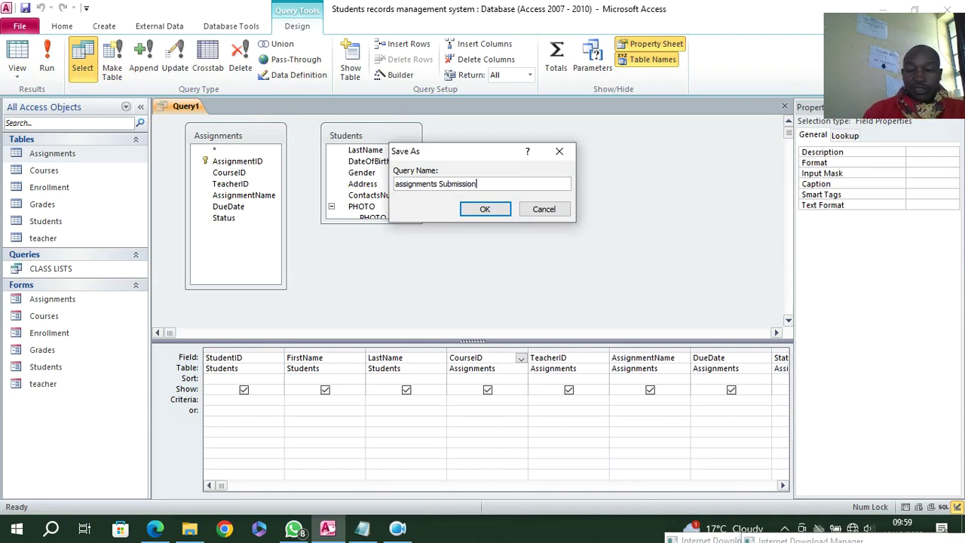
key("Return")
left_click(47, 60)
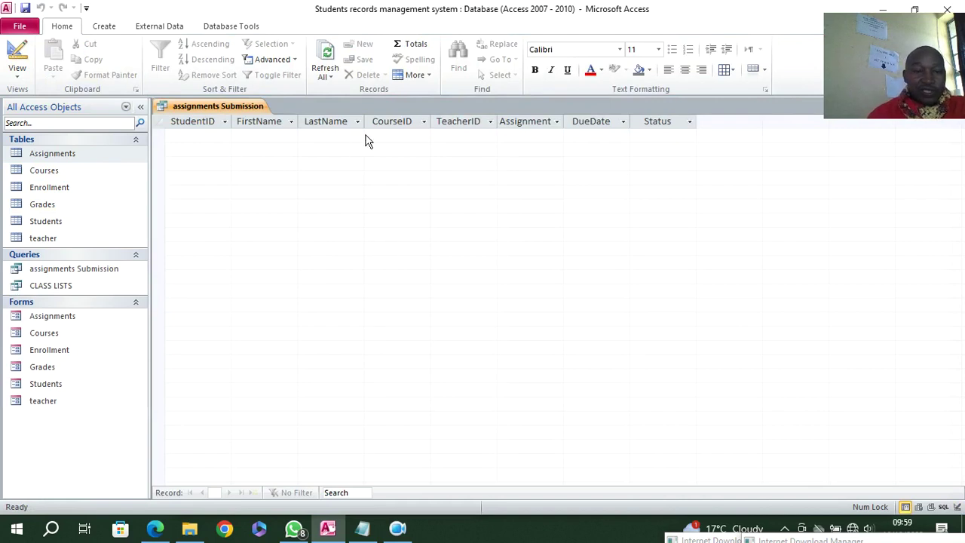
right_click(198, 107)
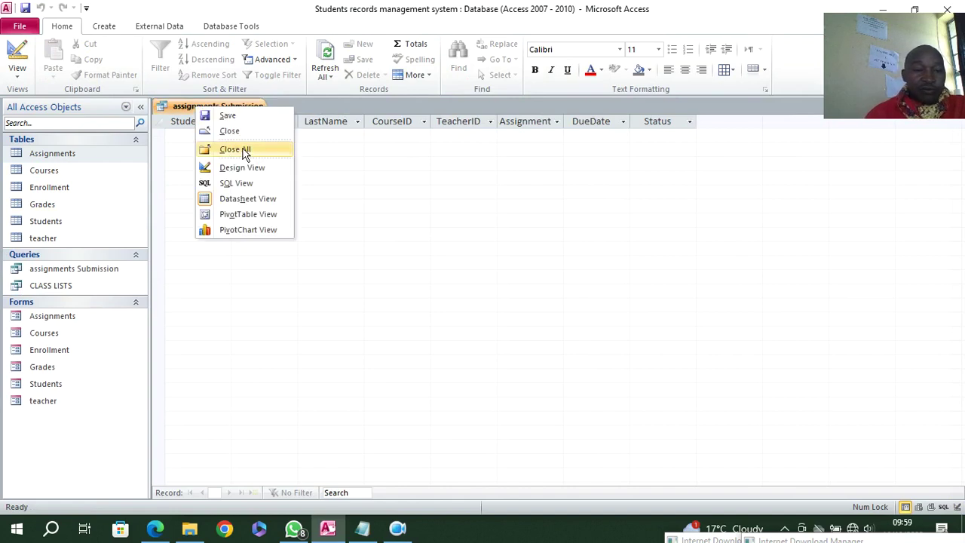
- Close all objects and start a new query on the teacher table
left_click(245, 154)
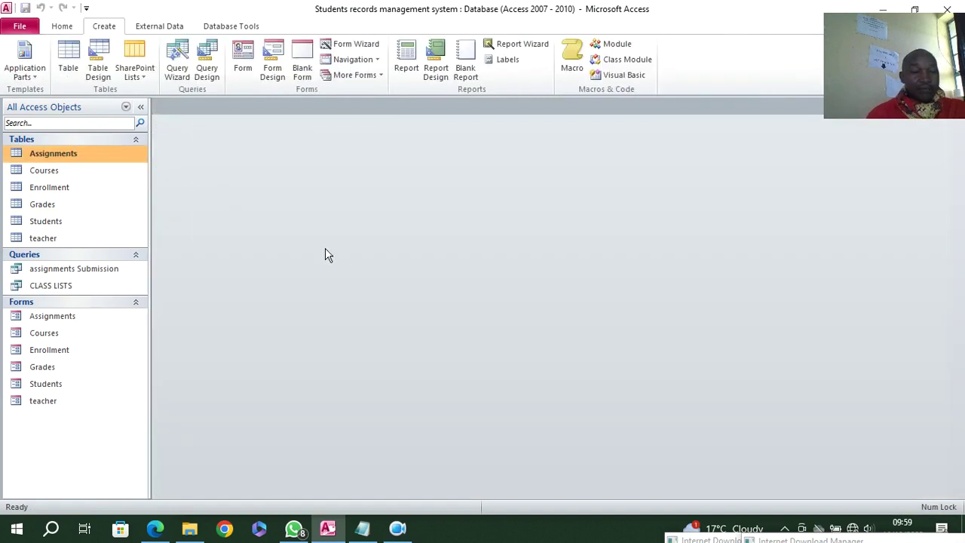
left_click(49, 241)
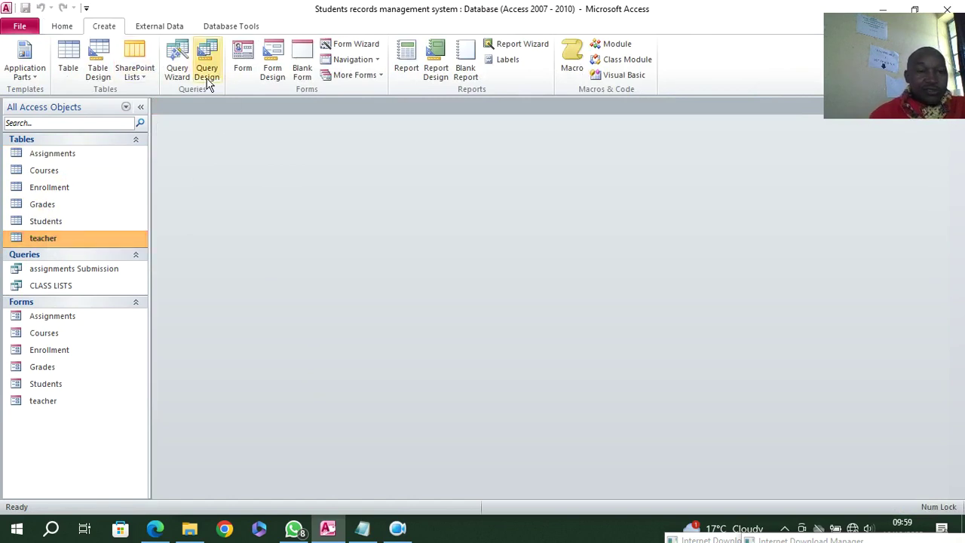
left_click(207, 76)
double_click(396, 390)
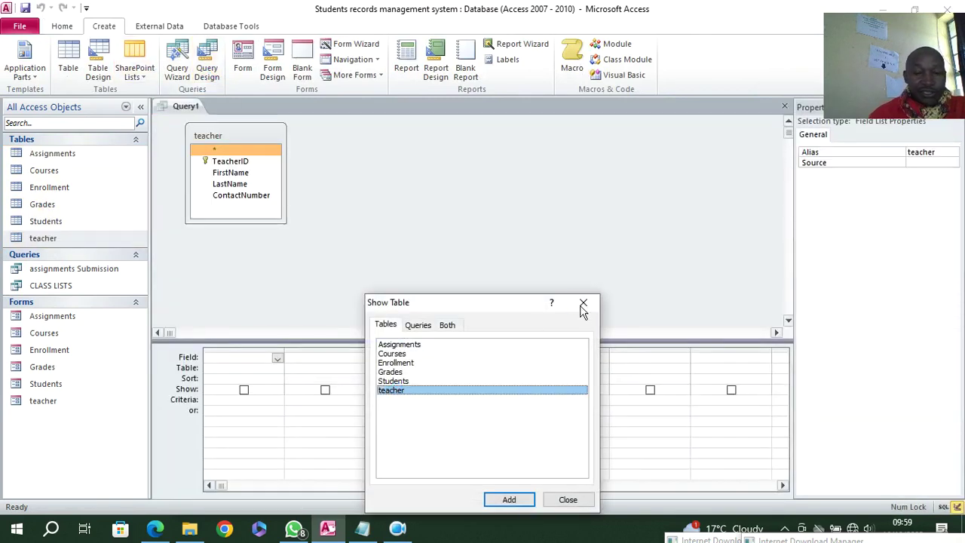
left_click(581, 304)
- Add TeacherID, FirstName, LastName and ContactNumber to the grid and run the query
double_click(232, 160)
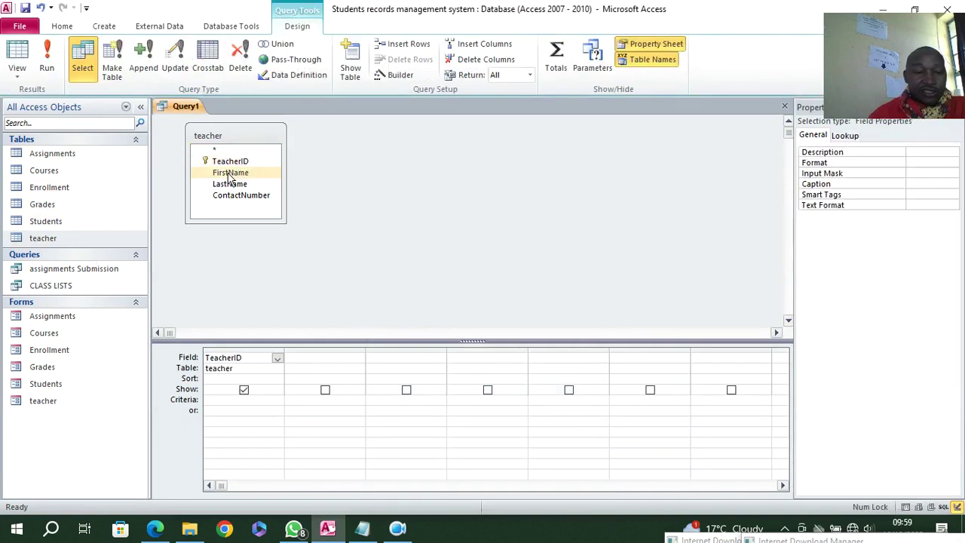
double_click(229, 173)
double_click(230, 183)
left_click(240, 197)
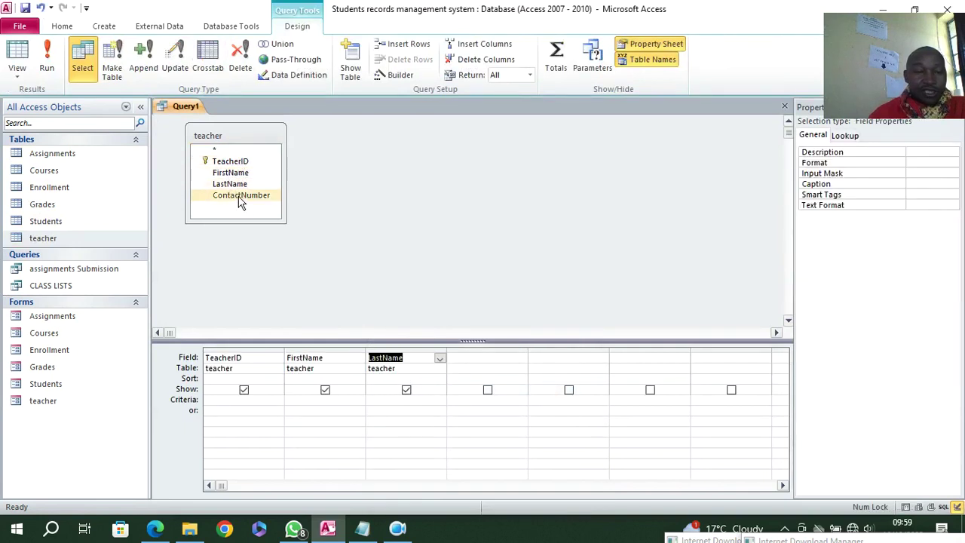
double_click(240, 197)
left_click(46, 57)
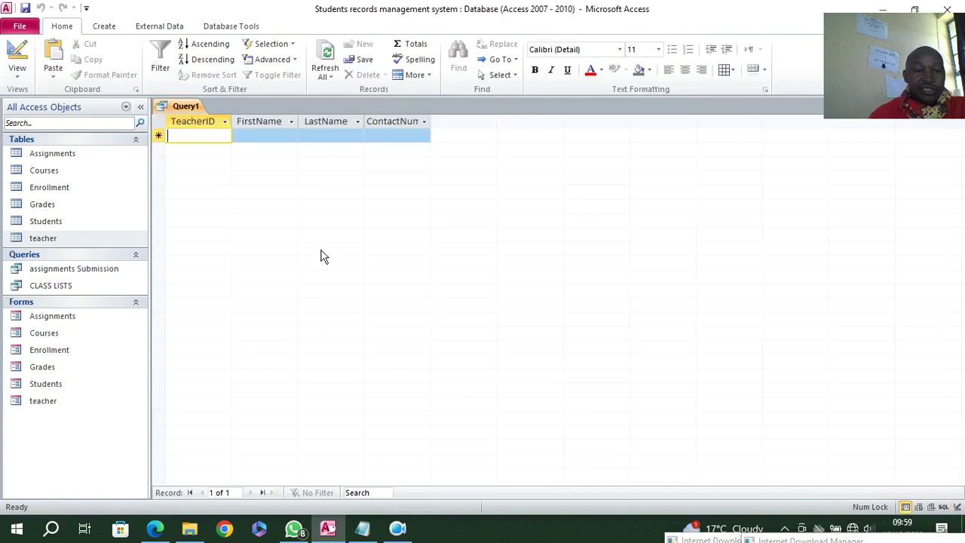
- Save the query as 'teachers lists' and close all objects
left_click(25, 8)
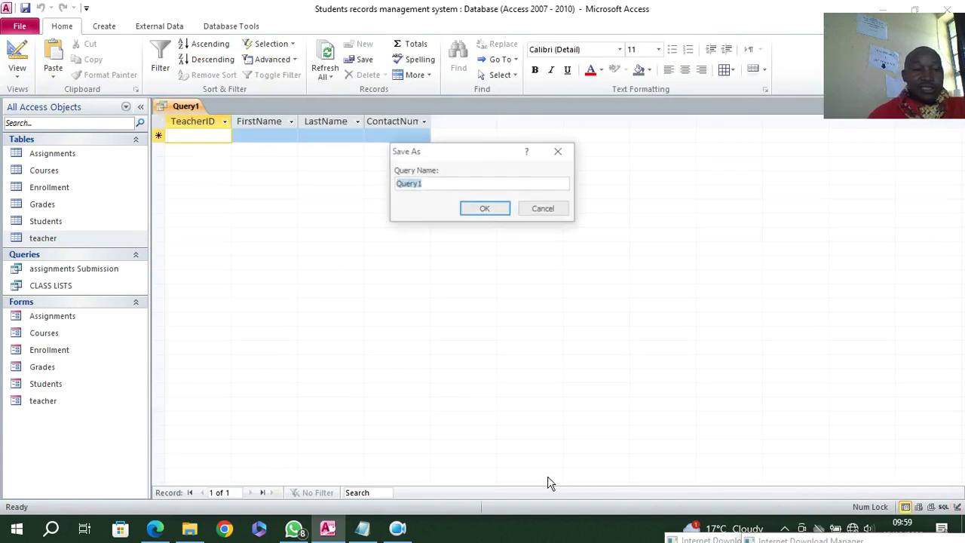
type("teachers lists")
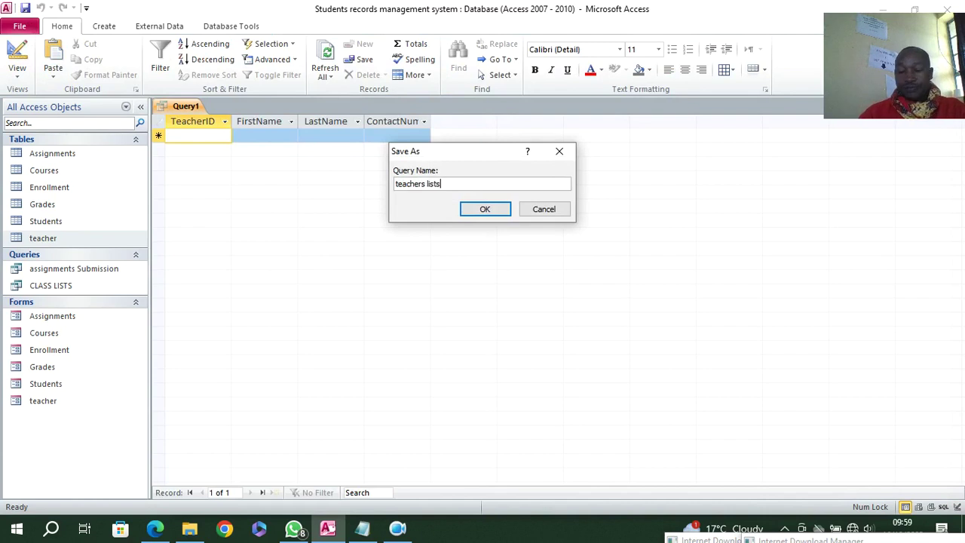
key("Return")
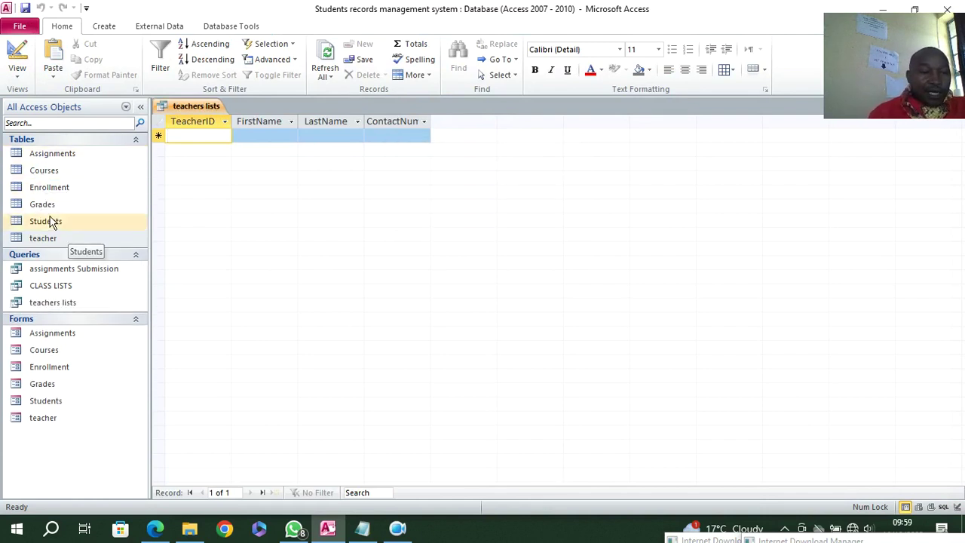
right_click(175, 106)
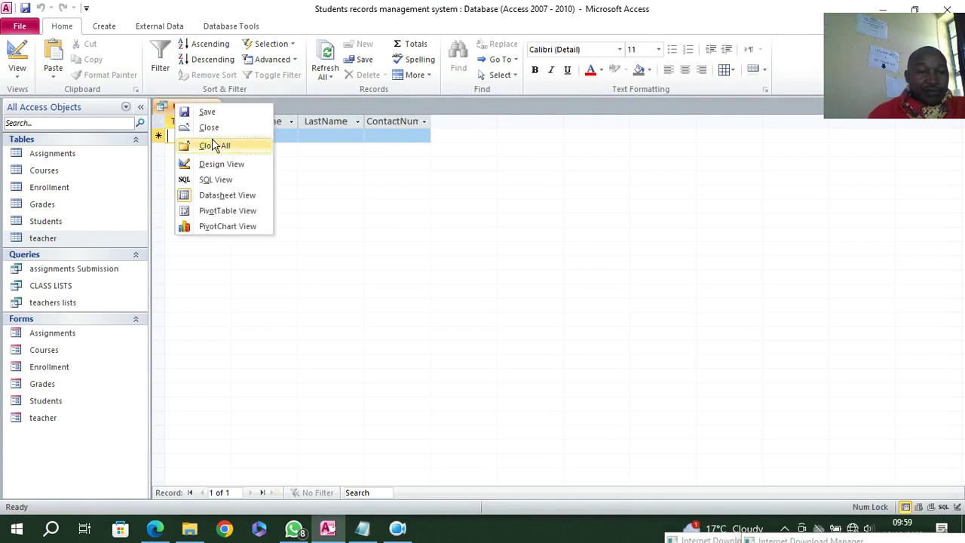
left_click(219, 144)
- Start a new query containing the Students and Grades tables
left_click(206, 60)
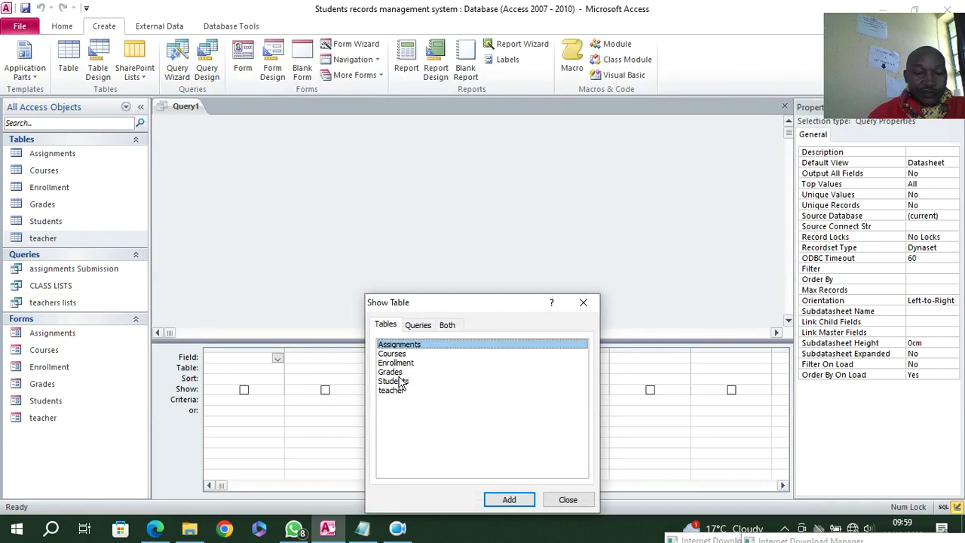
double_click(399, 382)
double_click(391, 371)
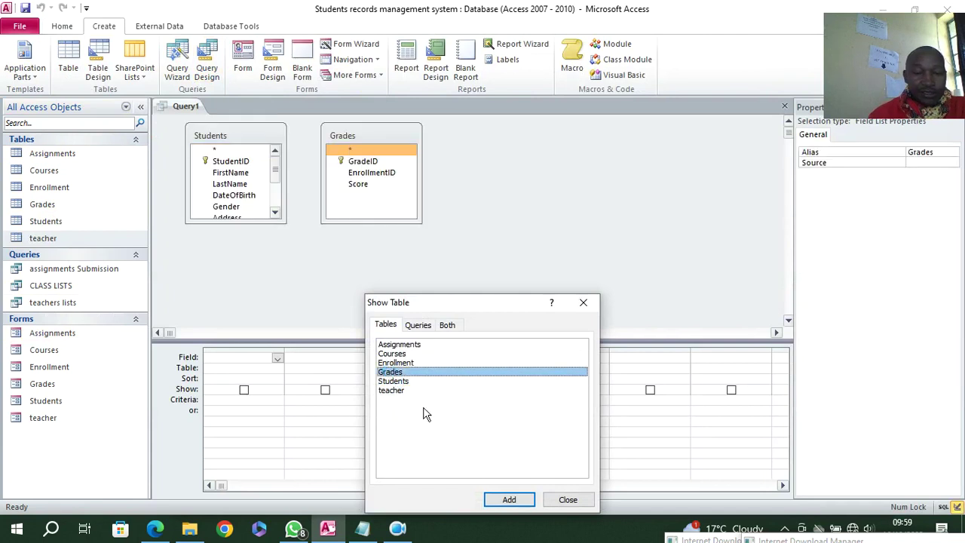
left_click(568, 499)
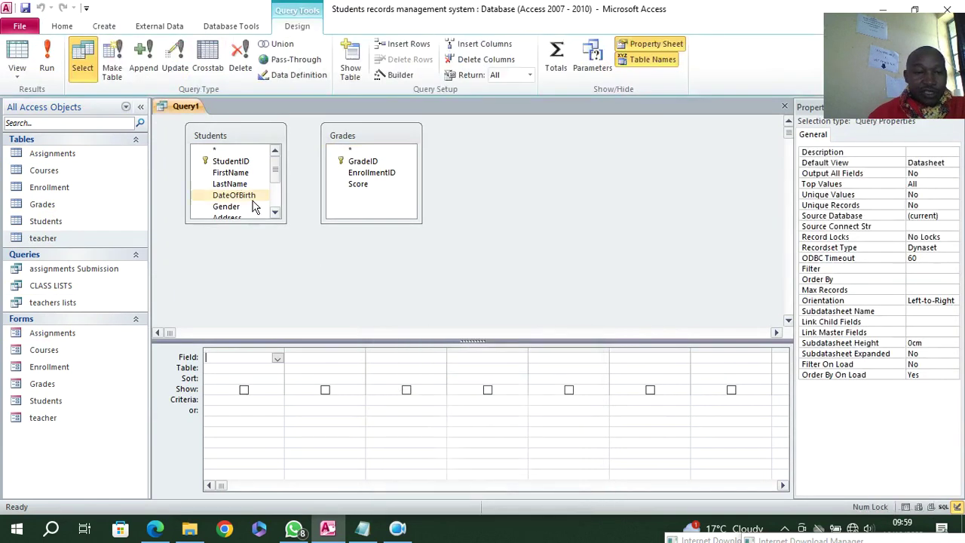
- Add StudentID, FirstName, LastName and the Grades Score field to the grid
double_click(231, 162)
double_click(229, 172)
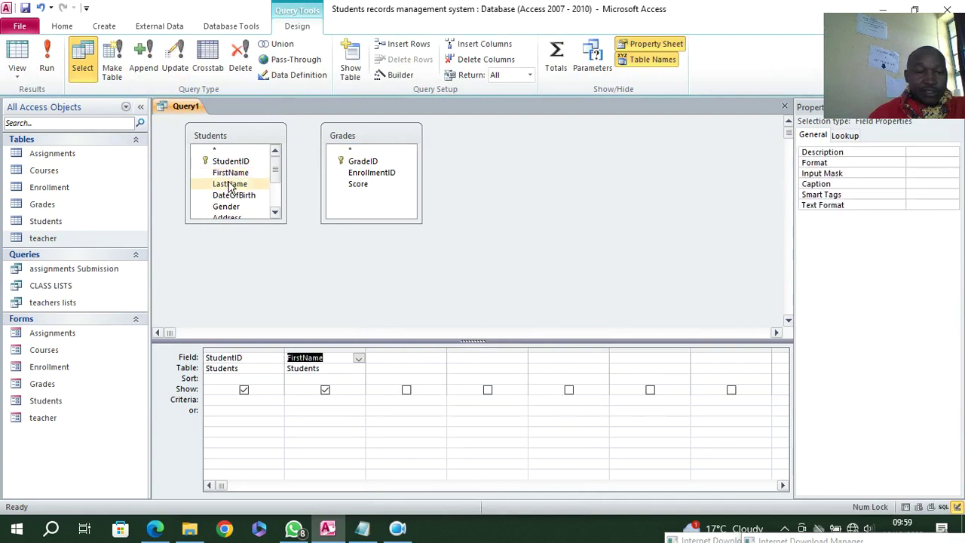
left_click(230, 184)
double_click(234, 185)
left_click(357, 185)
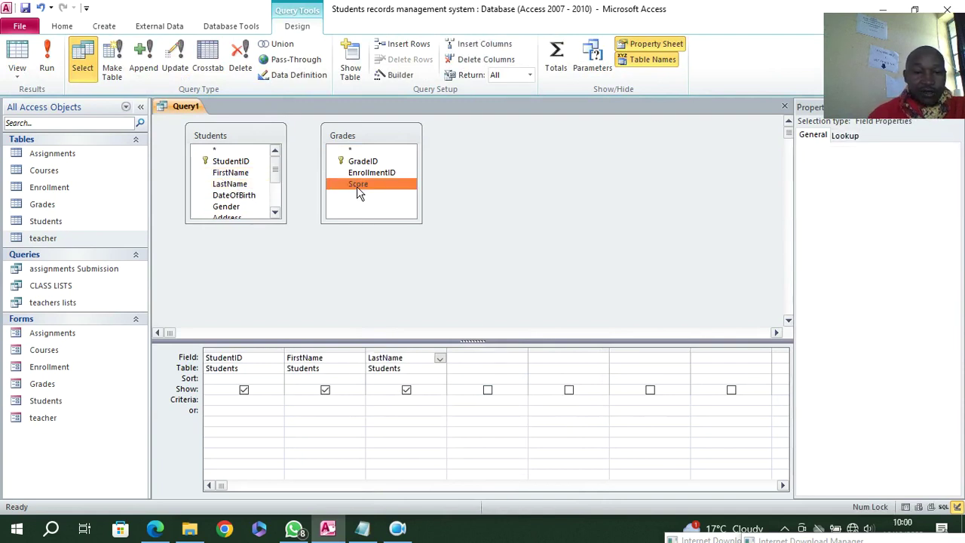
double_click(358, 185)
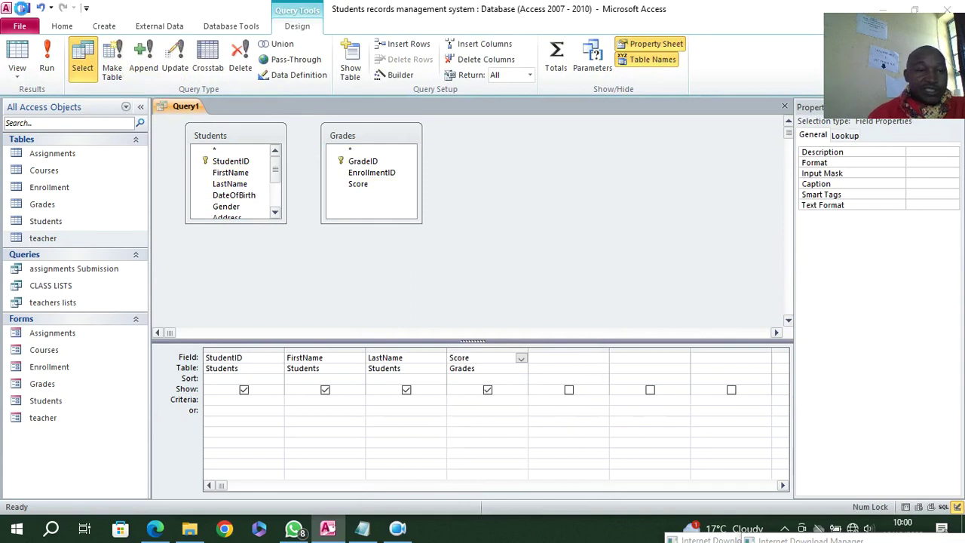
- Save the query as 'scores', run it, and close it
left_click(25, 8)
type("scores")
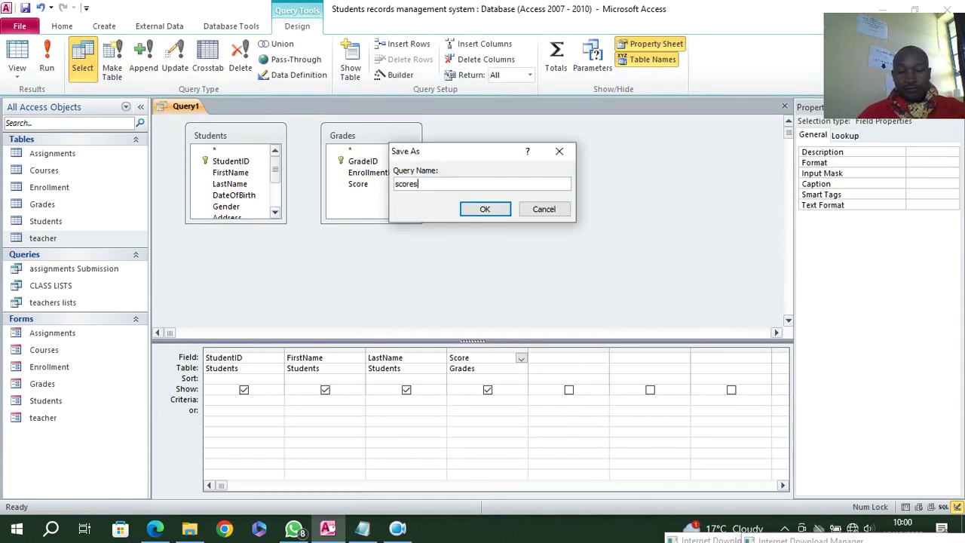
key("Return")
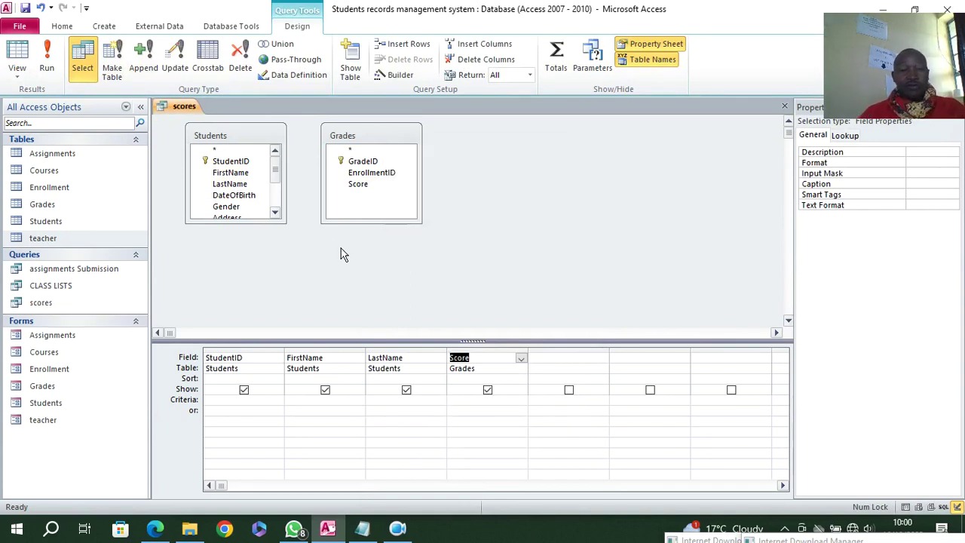
left_click(47, 59)
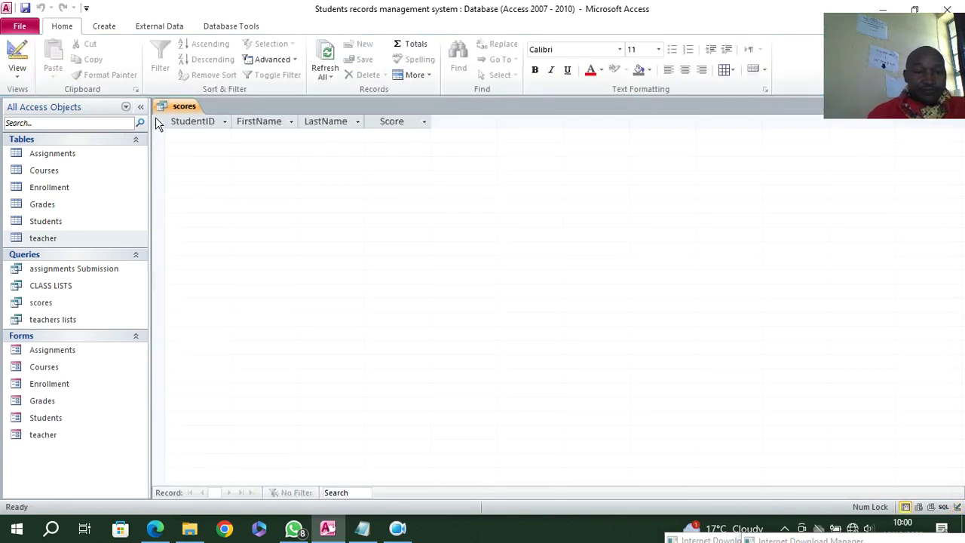
right_click(177, 106)
left_click(214, 124)
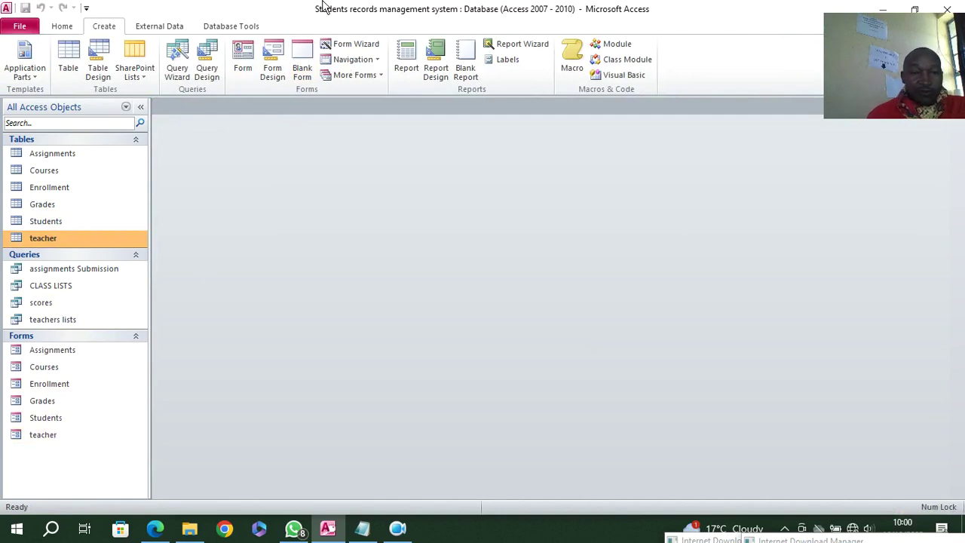
- Create a form about 26 cm wide with a purple (#9F8CB7) Detail section and a wide top label
left_click(272, 72)
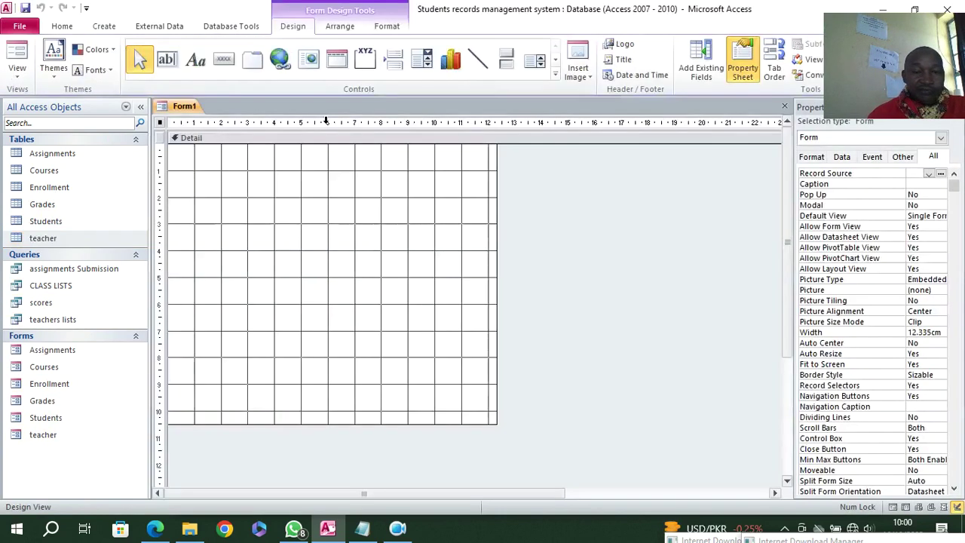
left_click_drag(498, 425, 784, 486)
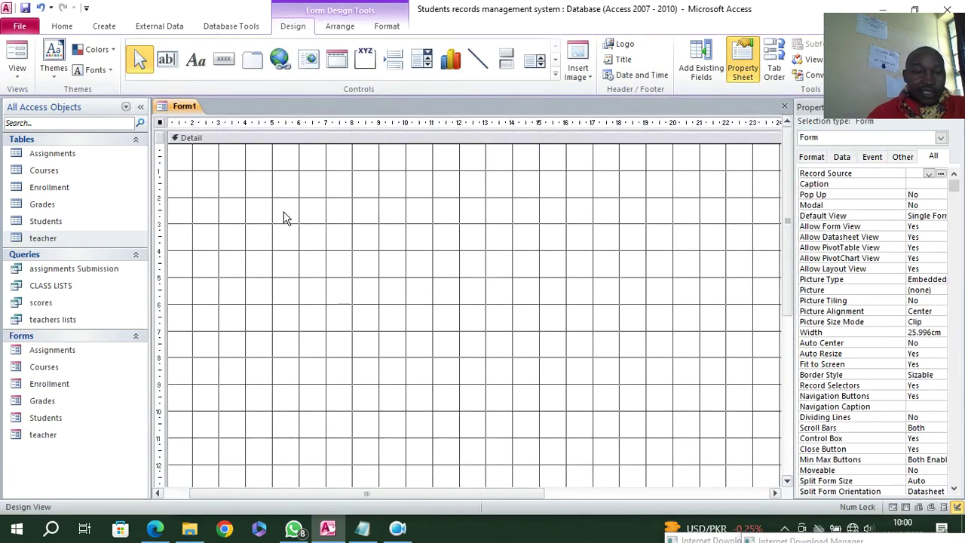
right_click(239, 163)
mouse_move(337, 220)
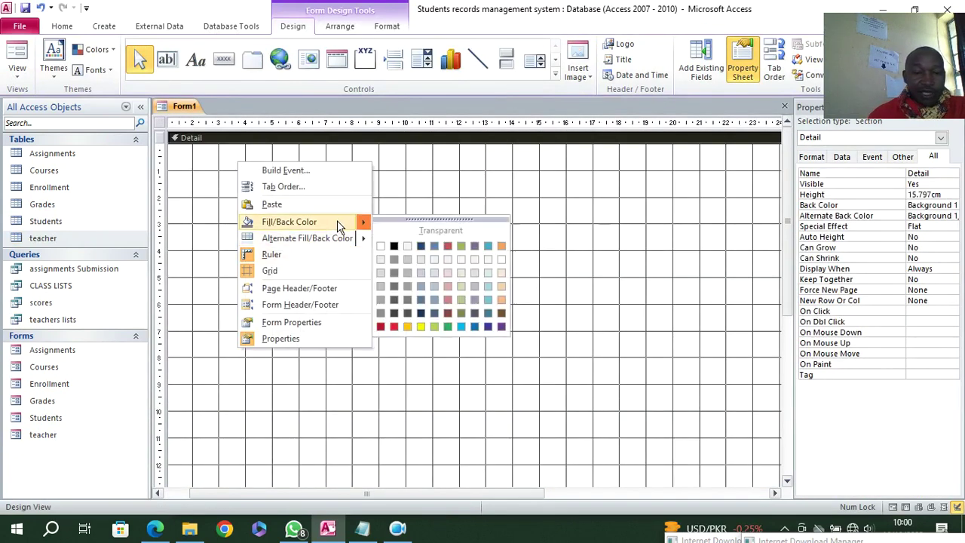
left_click(460, 299)
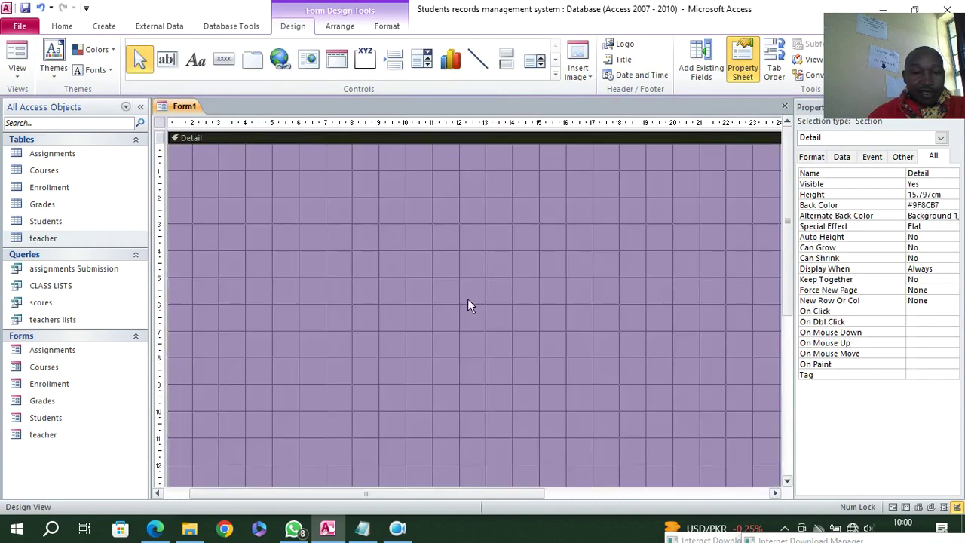
left_click(196, 60)
left_click_drag(205, 155, 727, 198)
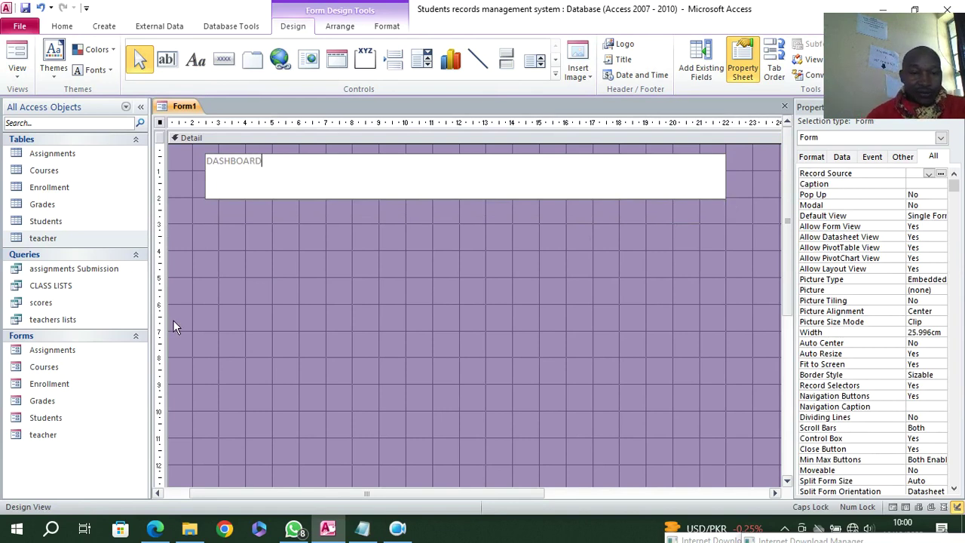
- Format the DASHBOARD title label as bold, black, 48-point text, centred in the label
left_click(245, 299)
left_click(293, 184)
left_click(377, 28)
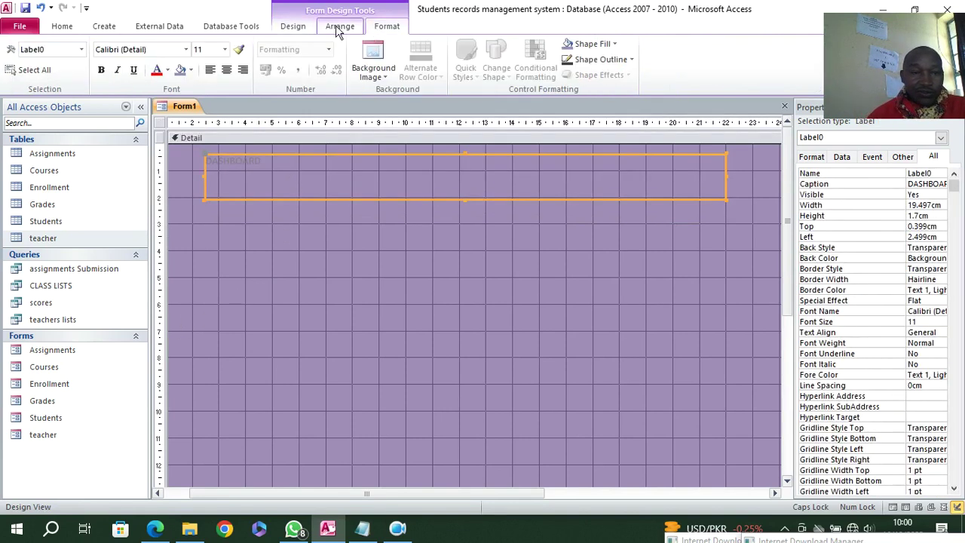
left_click(101, 70)
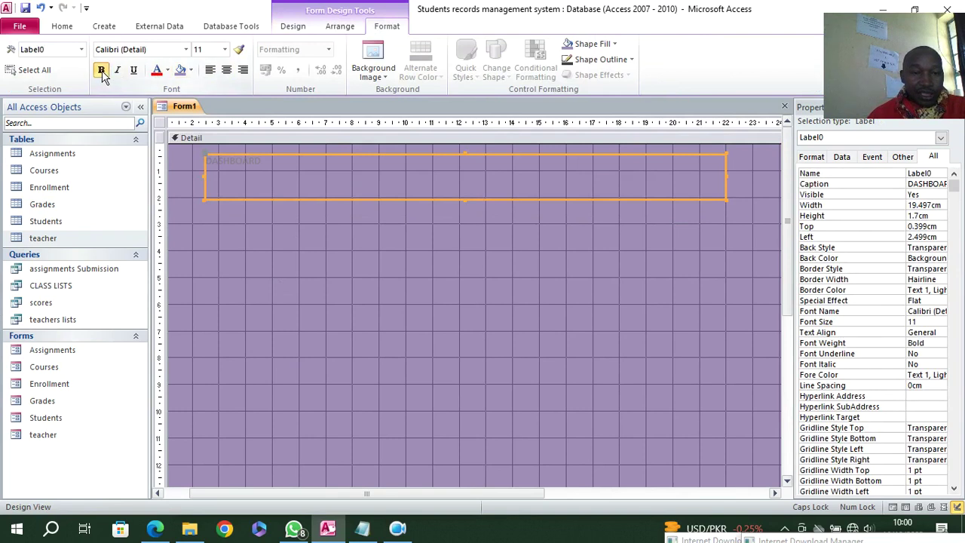
left_click(166, 70)
left_click(167, 118)
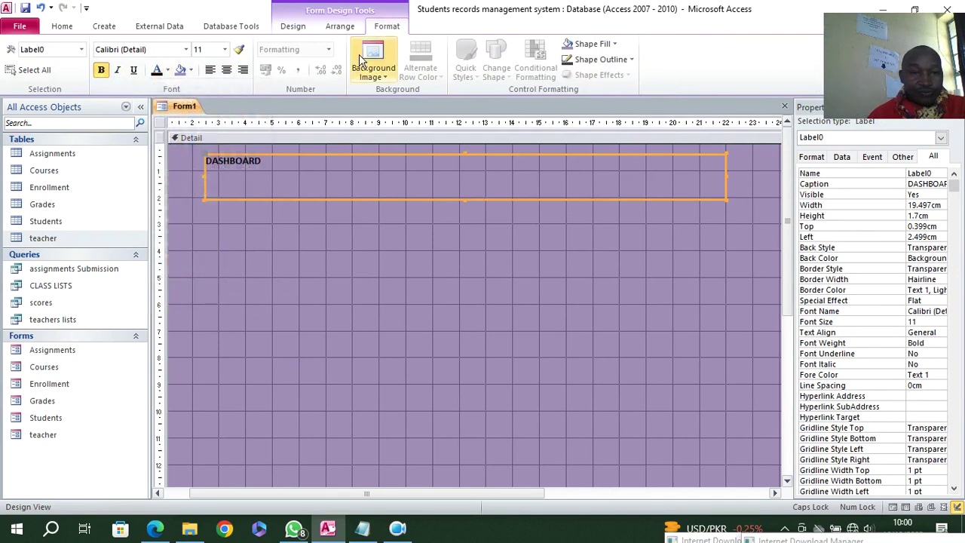
left_click(224, 49)
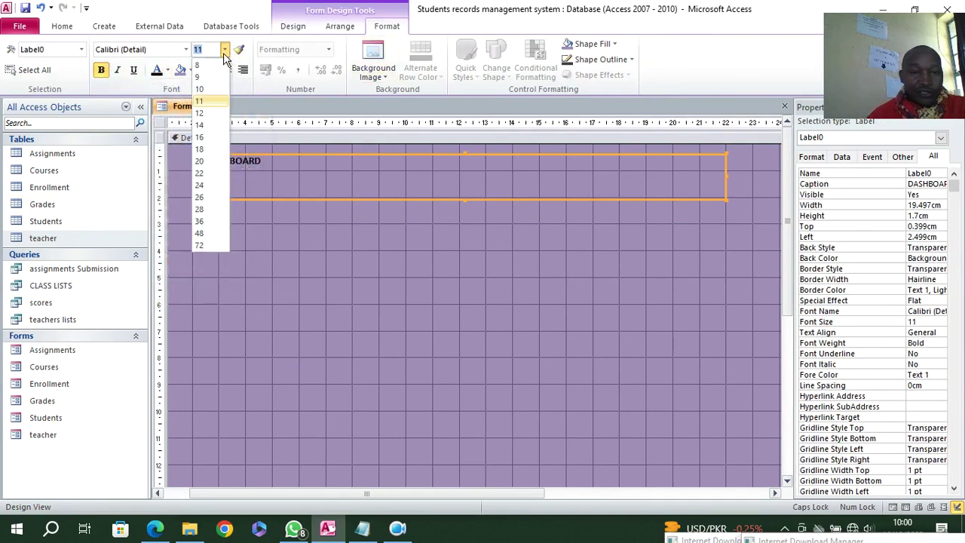
left_click(200, 233)
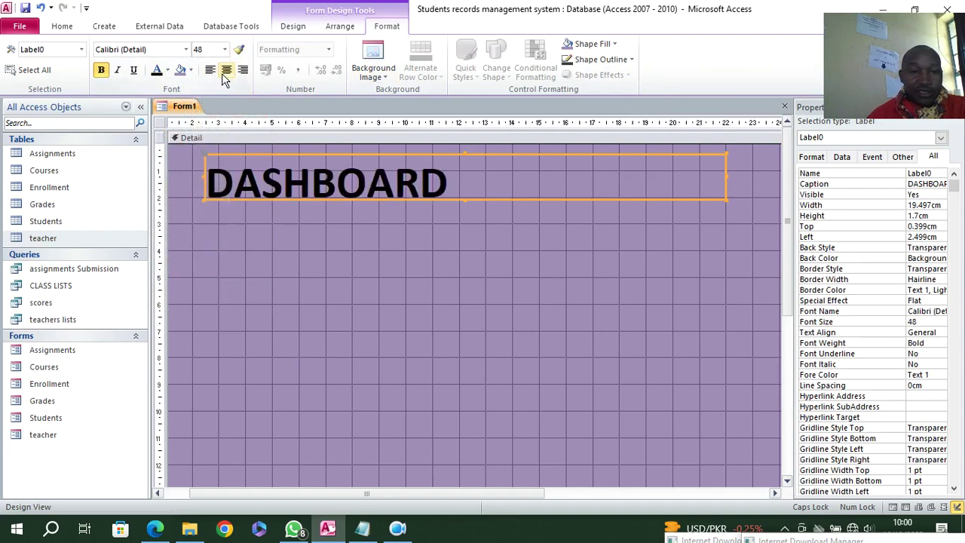
left_click(226, 69)
left_click(530, 381)
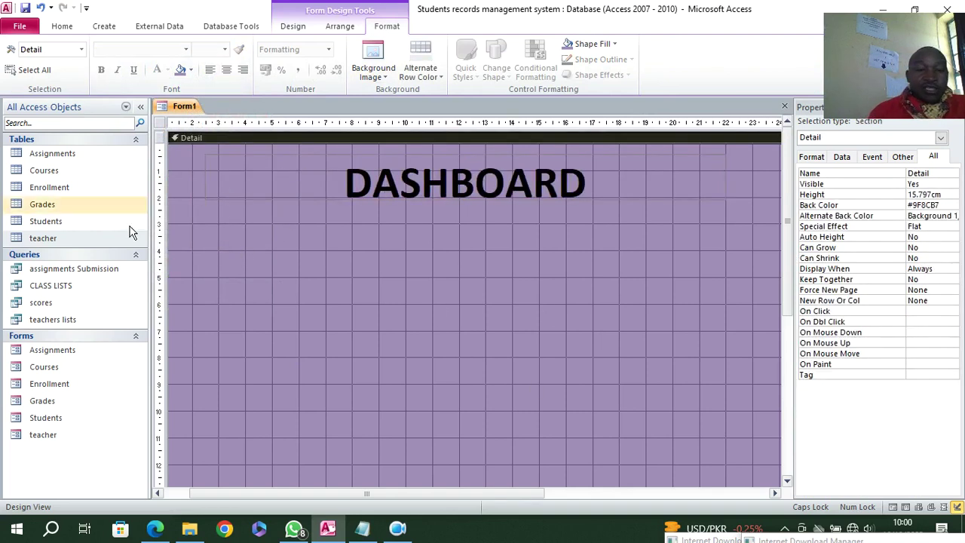
left_click(295, 30)
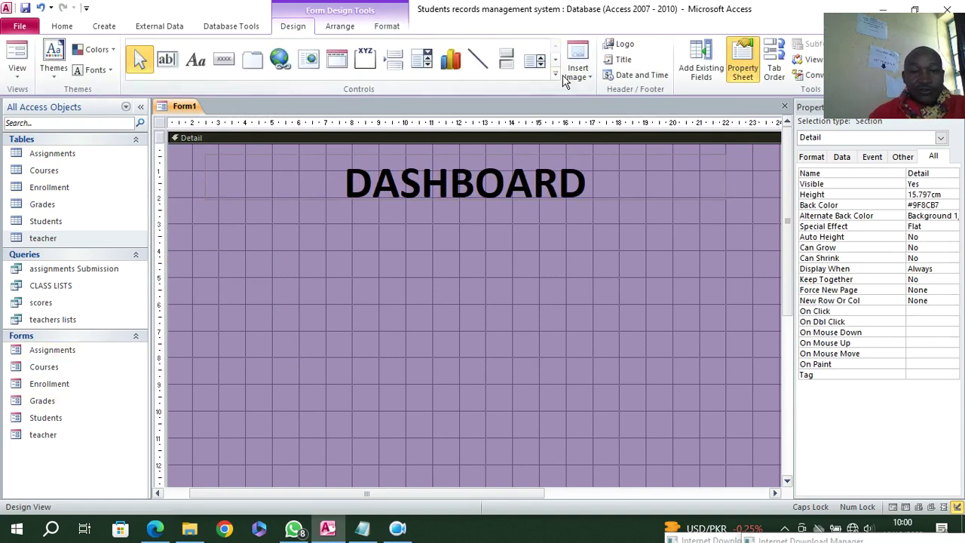
- Draw a command button below the title that opens the Students form with a text caption
left_click(218, 66)
left_click_drag(255, 254, 384, 276)
left_click(452, 215)
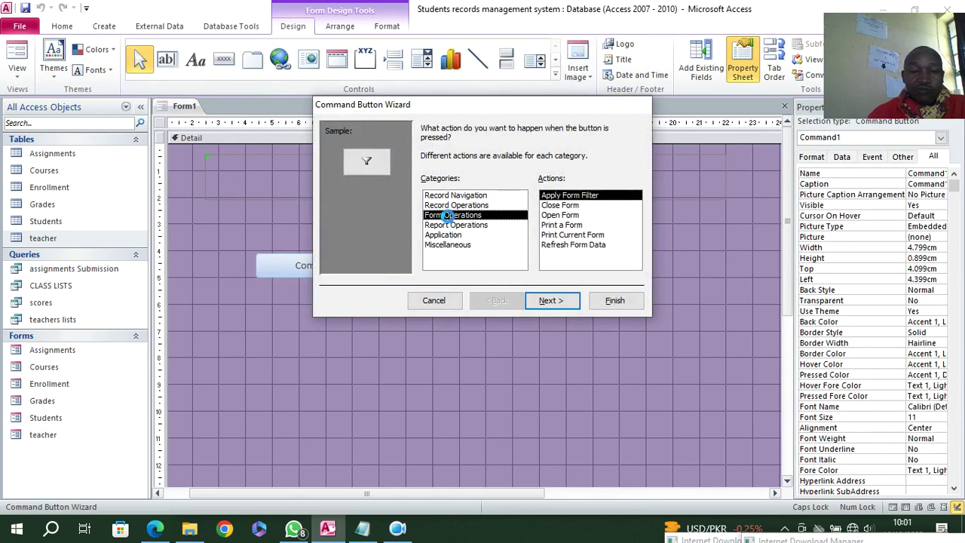
left_click(564, 216)
left_click(553, 300)
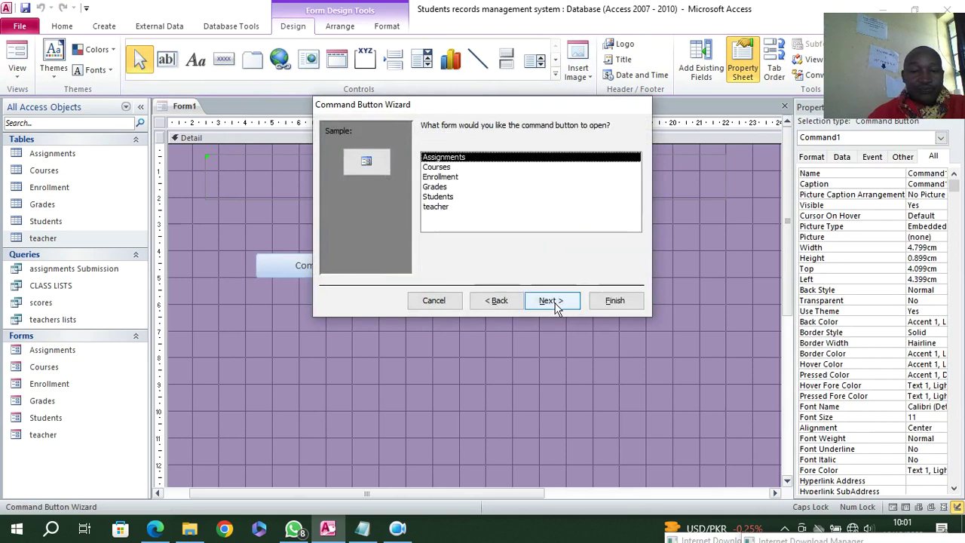
left_click(448, 201)
left_click(549, 299)
left_click(551, 301)
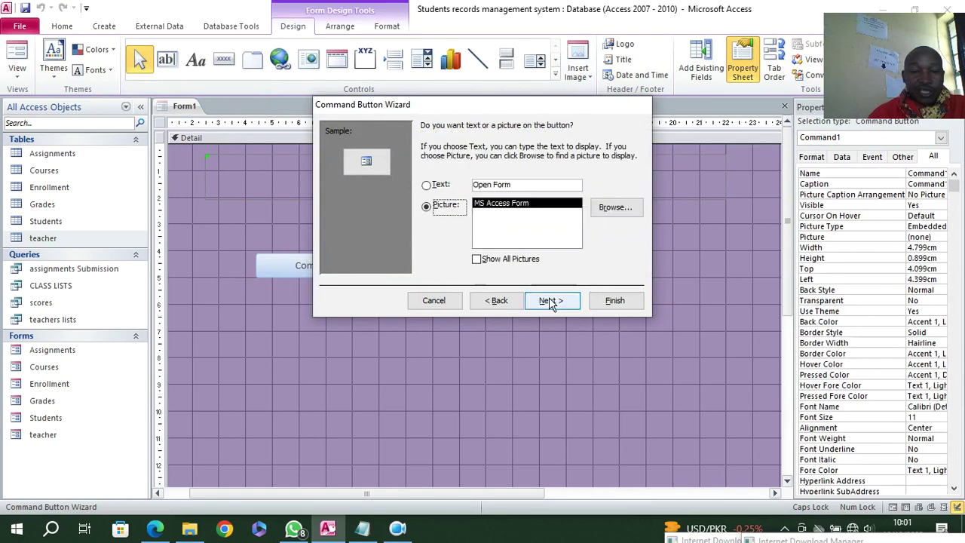
left_click(426, 184)
left_click(549, 300)
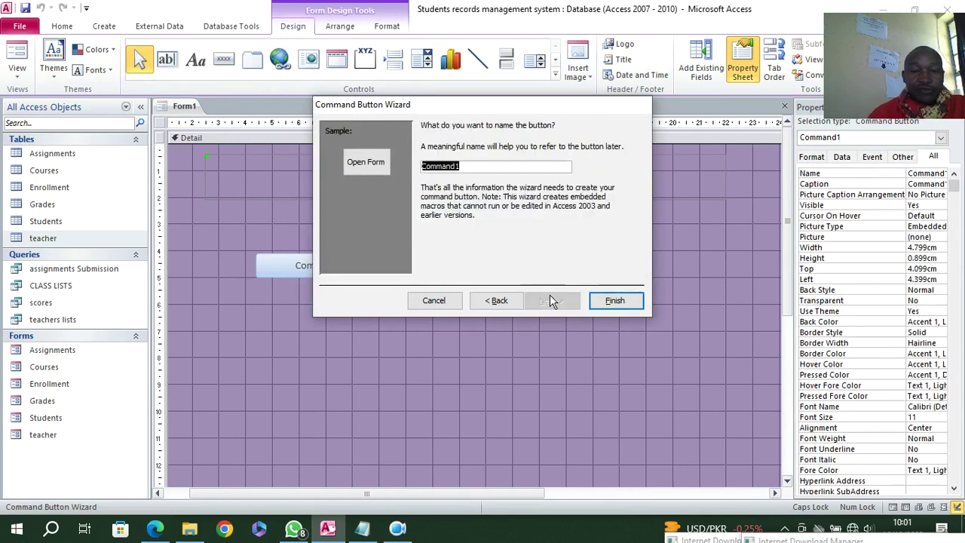
key("Return")
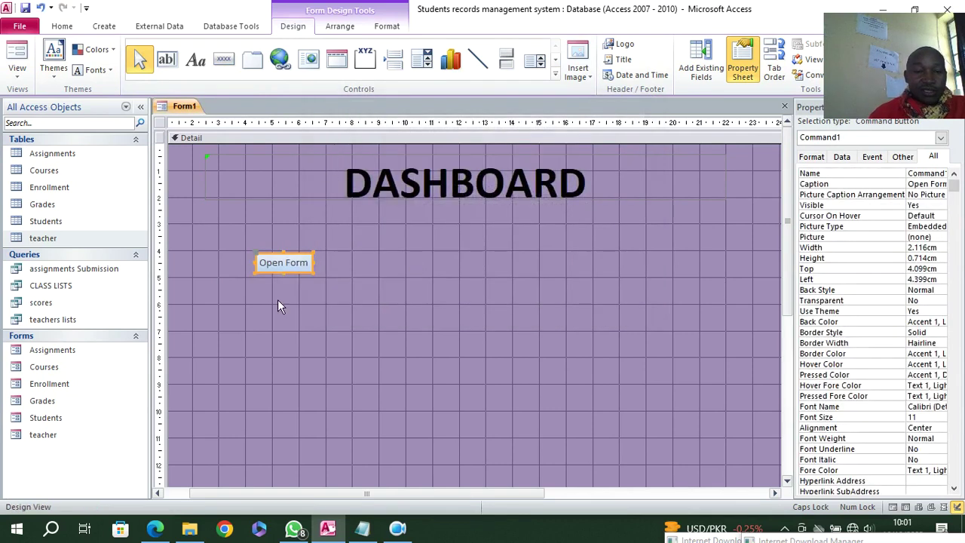
- Change the button's caption from Open Form to STUDENTS DETAILS
left_click(301, 268)
left_click_drag(306, 264, 244, 264)
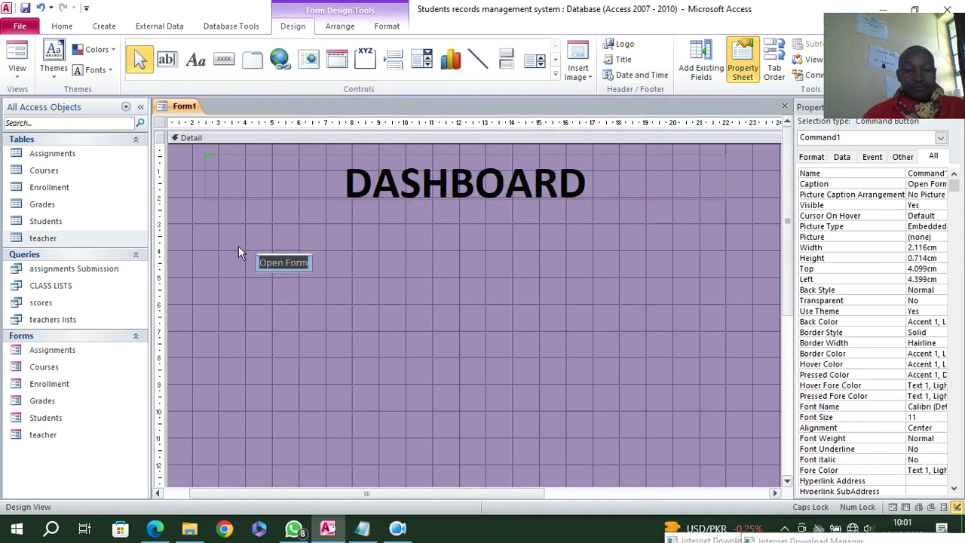
type("STUDEN")
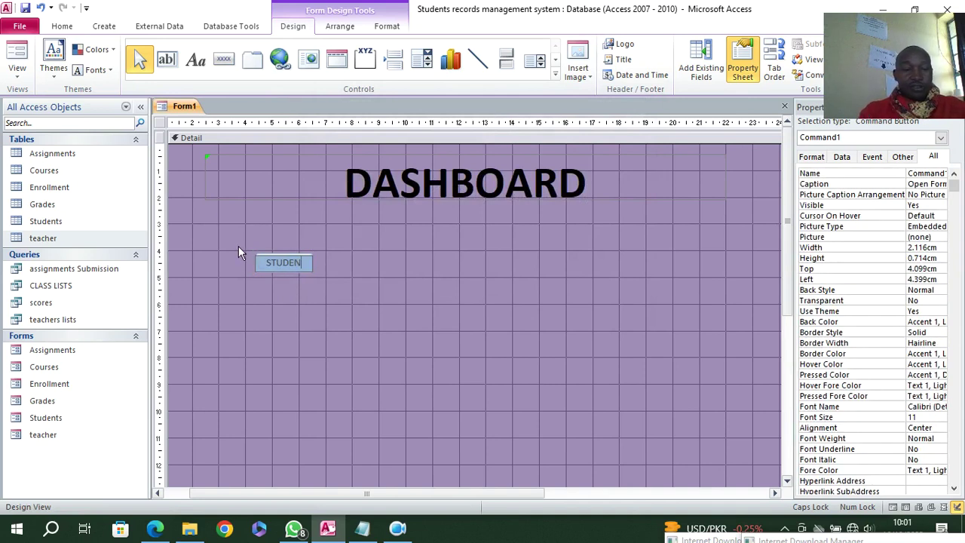
type("TS DETAILS")
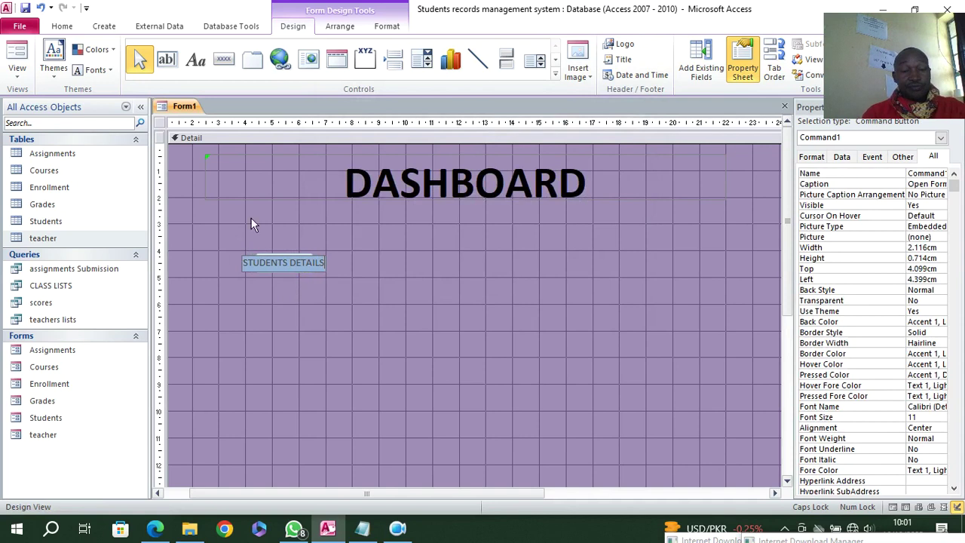
key("Return")
left_click(309, 344)
- Test the button in Form View, then widen it to about 7.5 cm in Design View
left_click(7, 66)
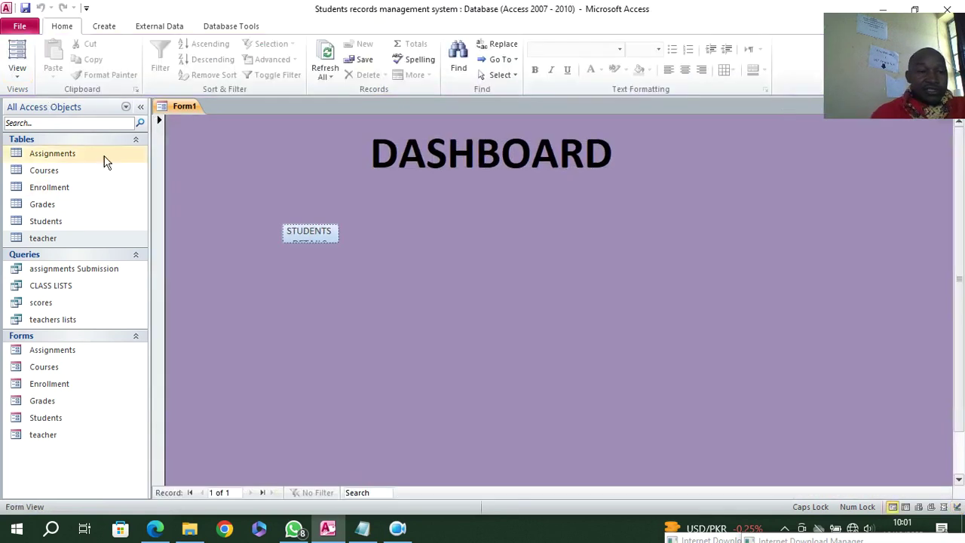
left_click(311, 239)
left_click(652, 126)
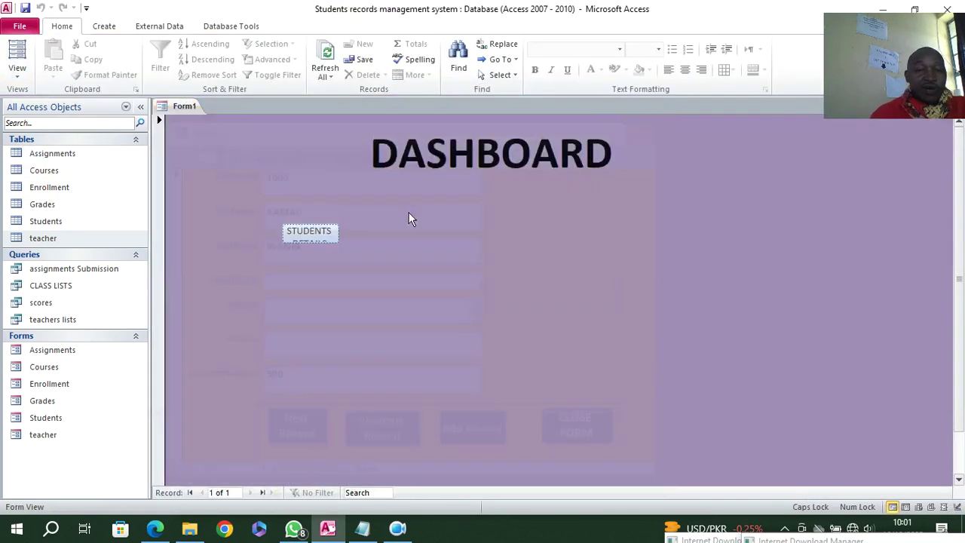
right_click(422, 206)
left_click(468, 244)
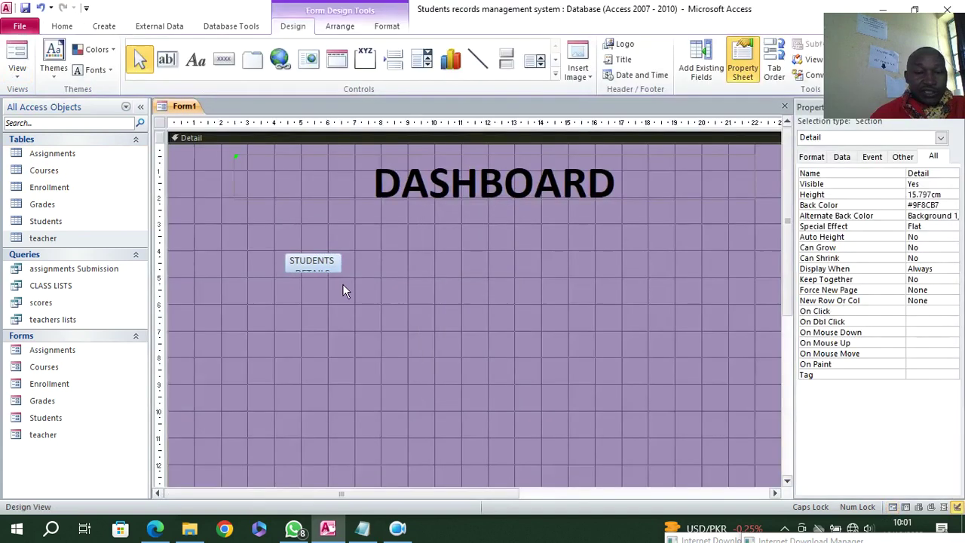
left_click_drag(338, 262, 482, 285)
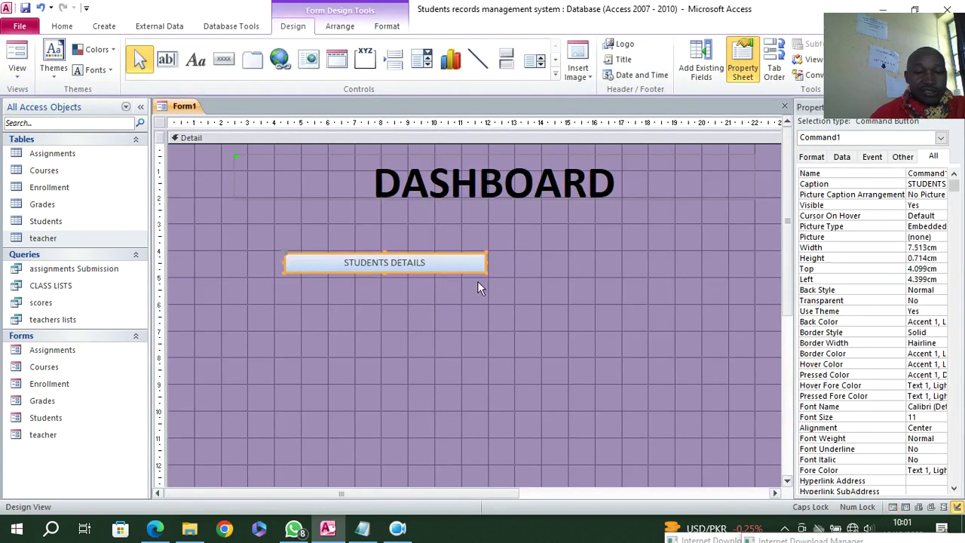
- Add an ASSIGNMENTS button that opens the Assignments form, widened to match STUDENTS DETAILS
left_click(223, 58)
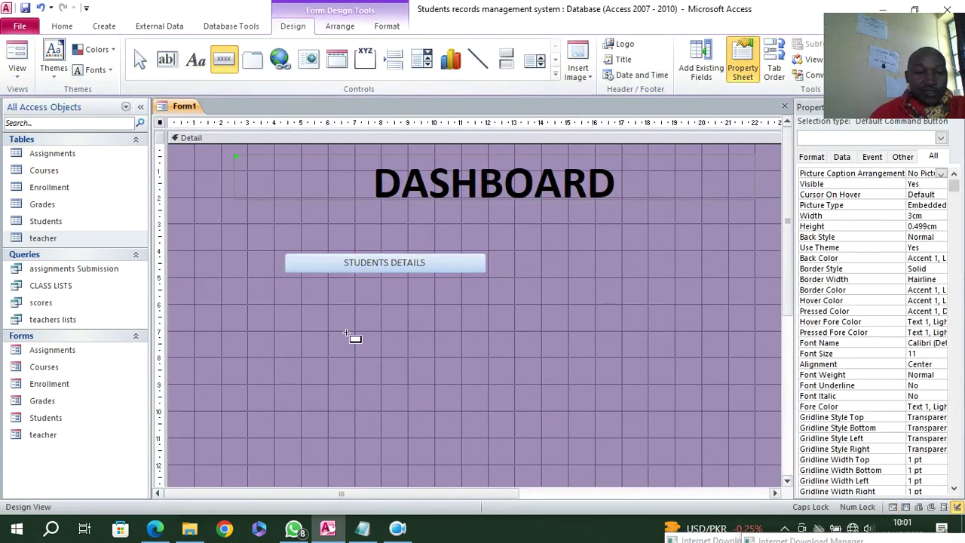
mouse_move(285, 283)
left_mouse_down()
mouse_move(415, 314)
mouse_move(489, 303)
left_mouse_up()
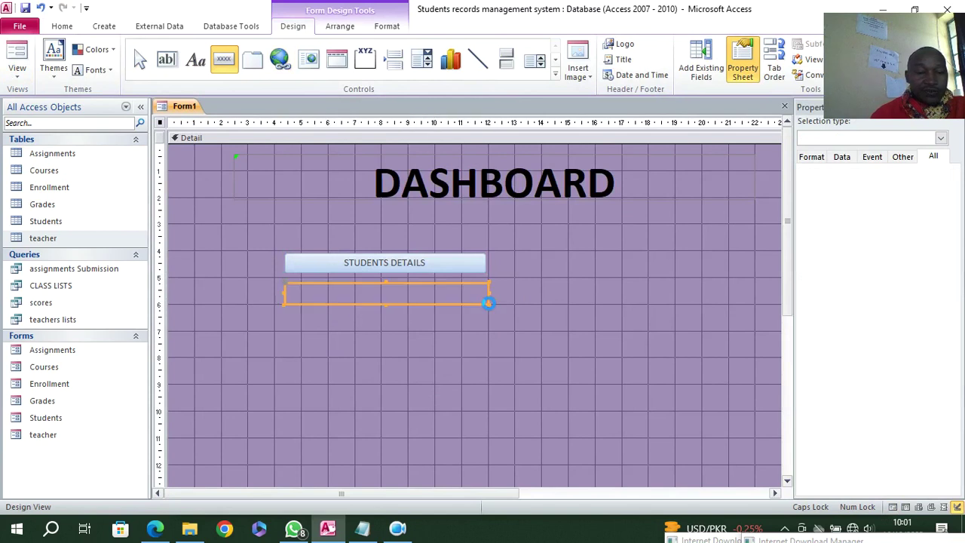
left_click(461, 225)
left_click(459, 215)
left_click(565, 215)
left_click(550, 299)
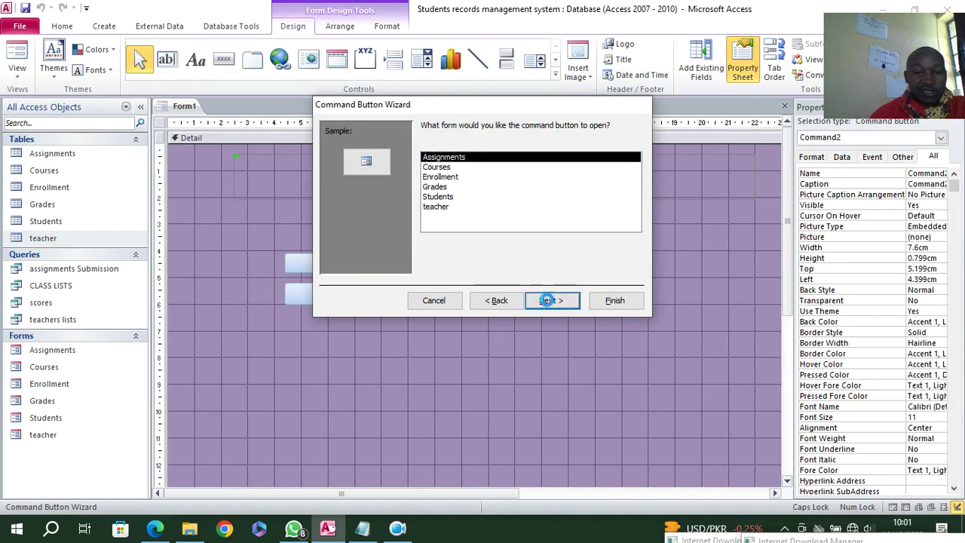
left_click(549, 301)
left_click(556, 304)
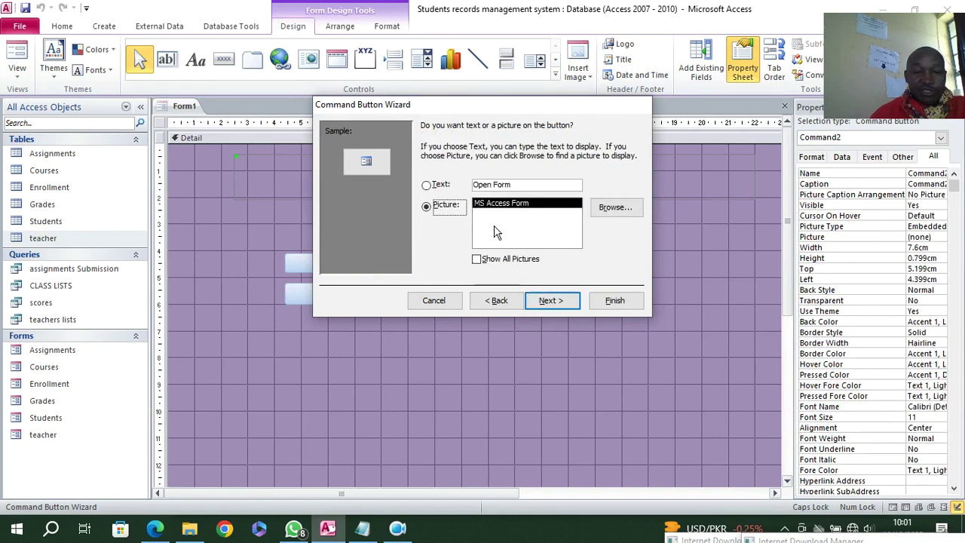
type("ASSIGNMENTS")
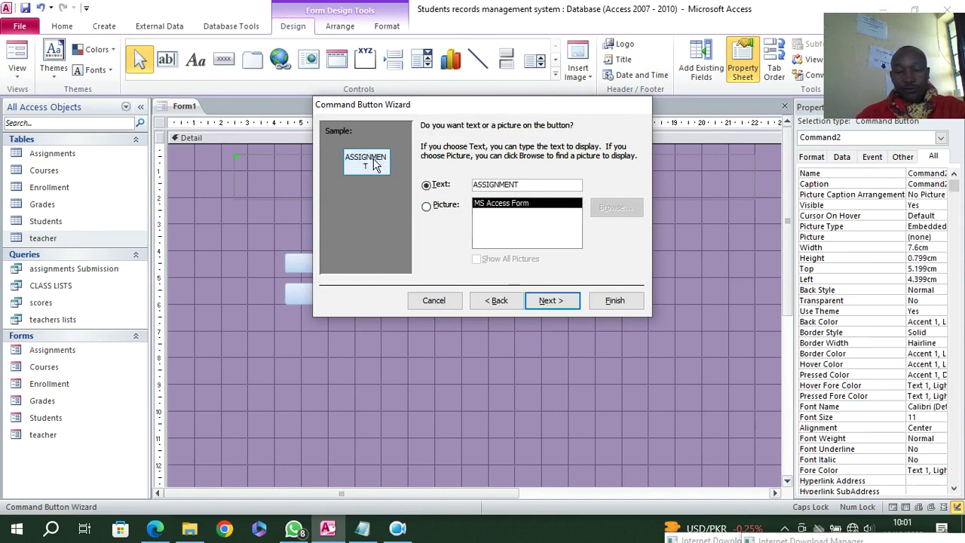
left_click(550, 301)
left_click(607, 304)
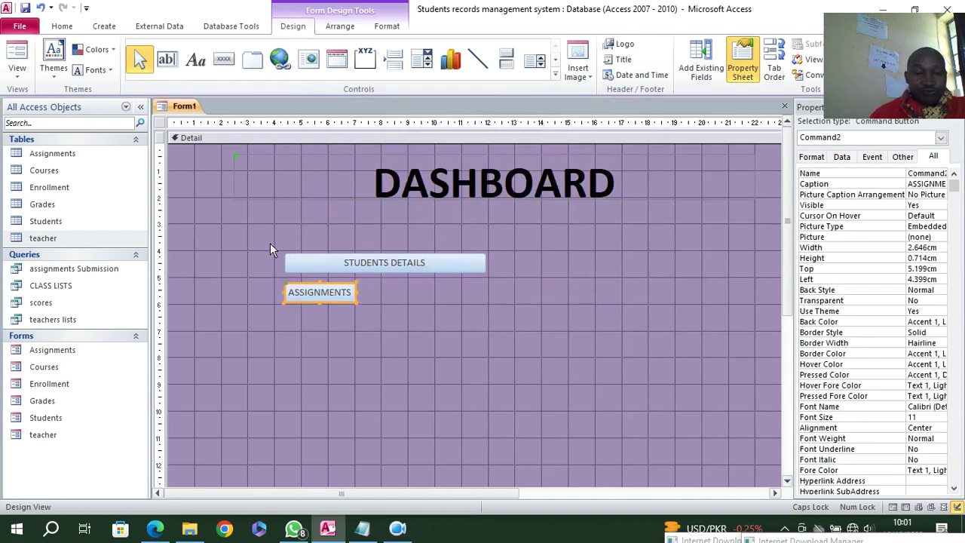
left_click_drag(357, 293, 486, 315)
- Draw a third button below ASSIGNMENTS set to open the Courses form
left_click(224, 59)
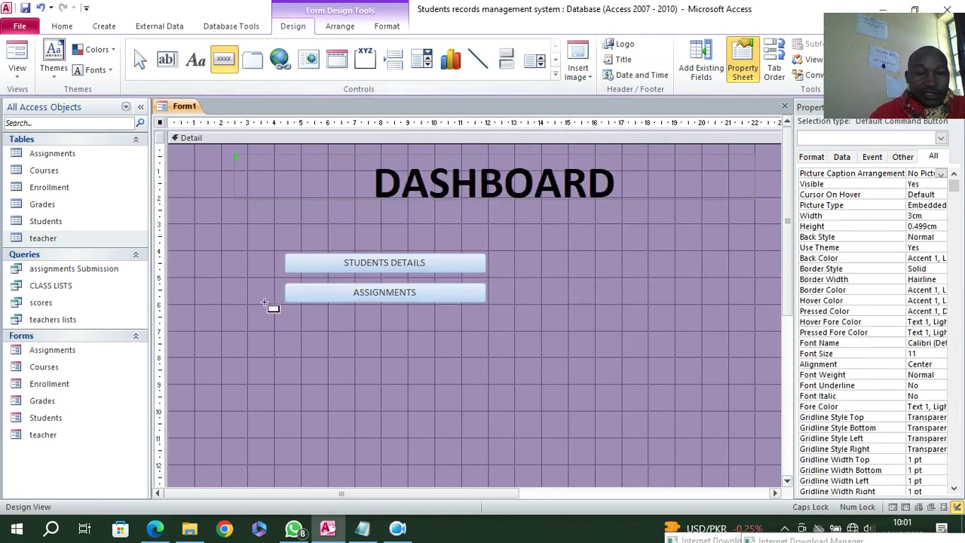
left_click_drag(287, 317, 490, 333)
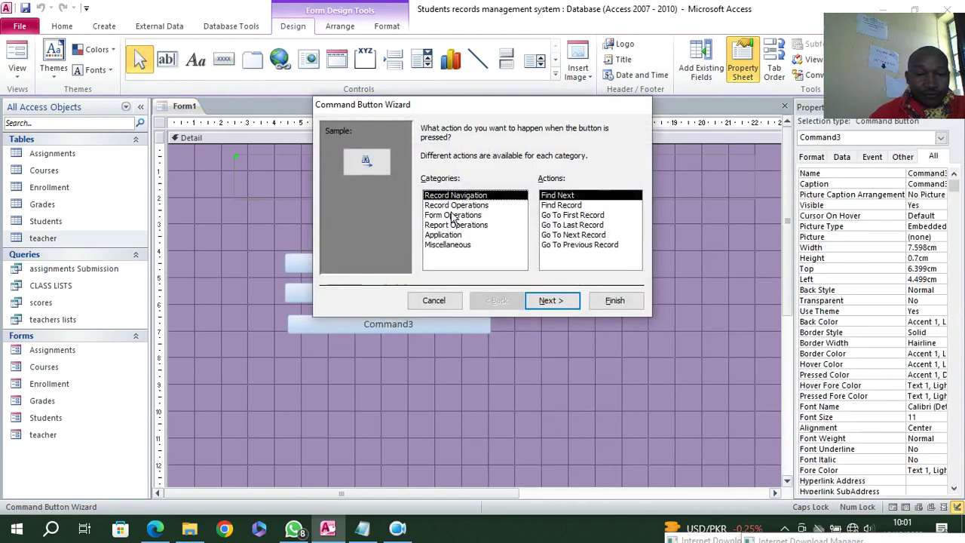
left_click(452, 214)
left_click(557, 216)
left_click(561, 301)
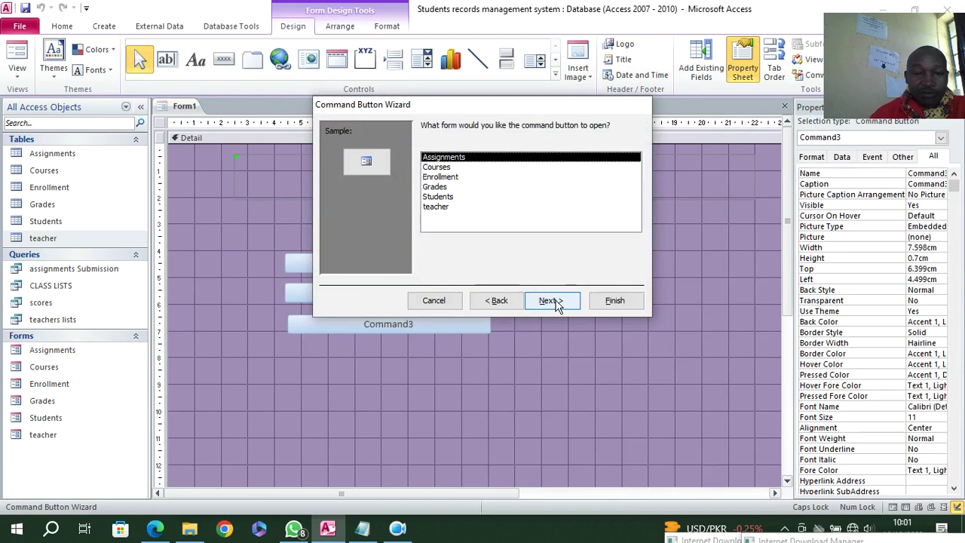
left_click(440, 167)
left_click(550, 299)
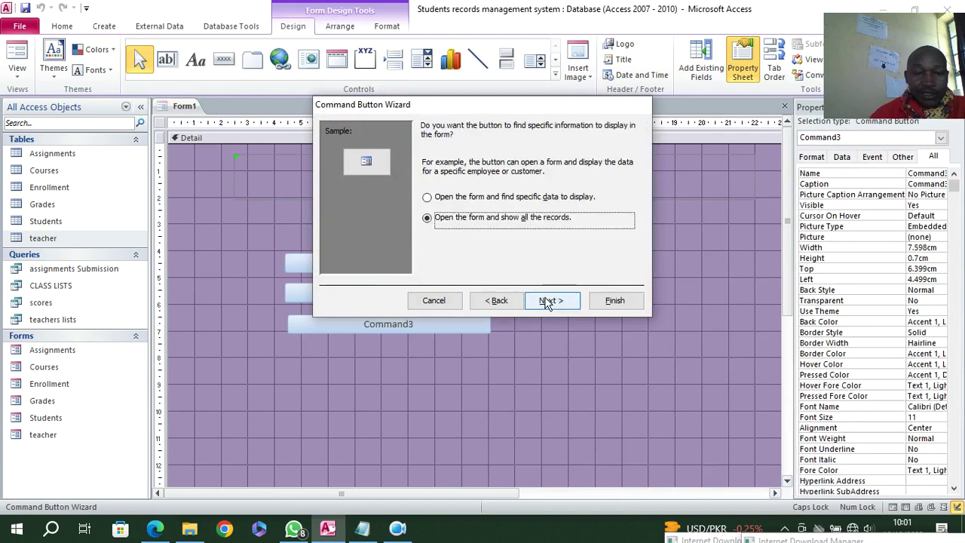
left_click(548, 301)
- Caption the button COURSES and widen it to match the others
left_click(426, 184)
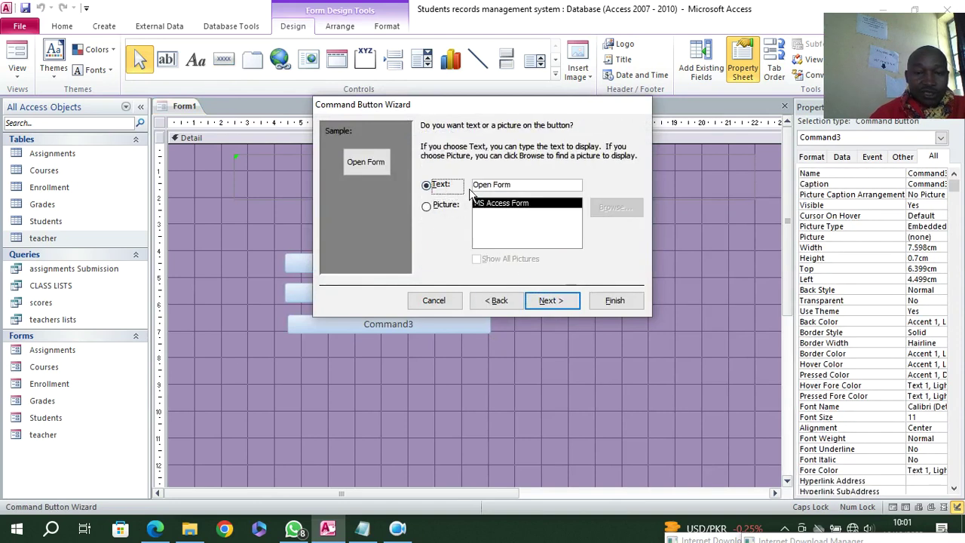
left_click(529, 186)
type("COURSES")
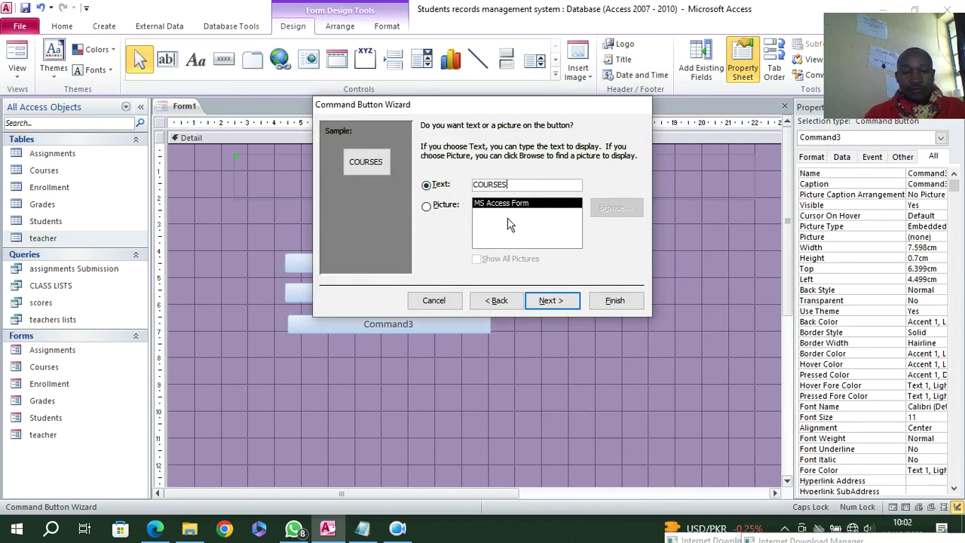
left_click(560, 302)
left_click(611, 304)
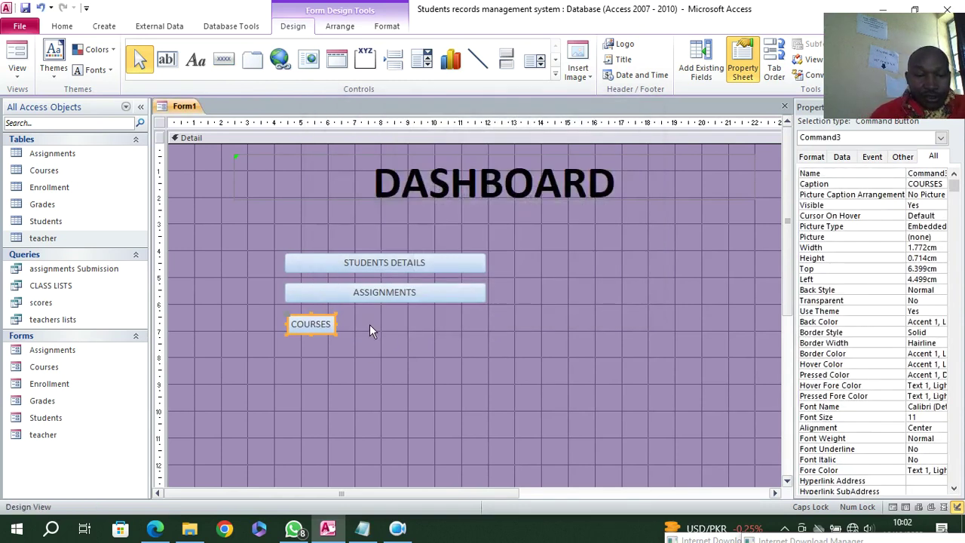
left_click_drag(336, 325, 491, 343)
- Draw a button below COURSES that opens the Enrollment form showing all records
left_click(223, 60)
left_click_drag(290, 344, 494, 366)
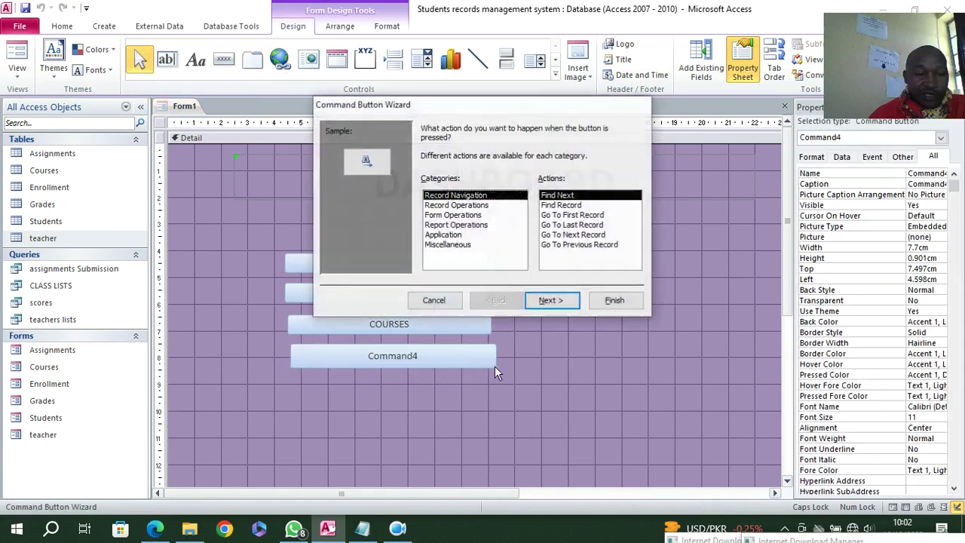
left_click(453, 215)
left_click(559, 215)
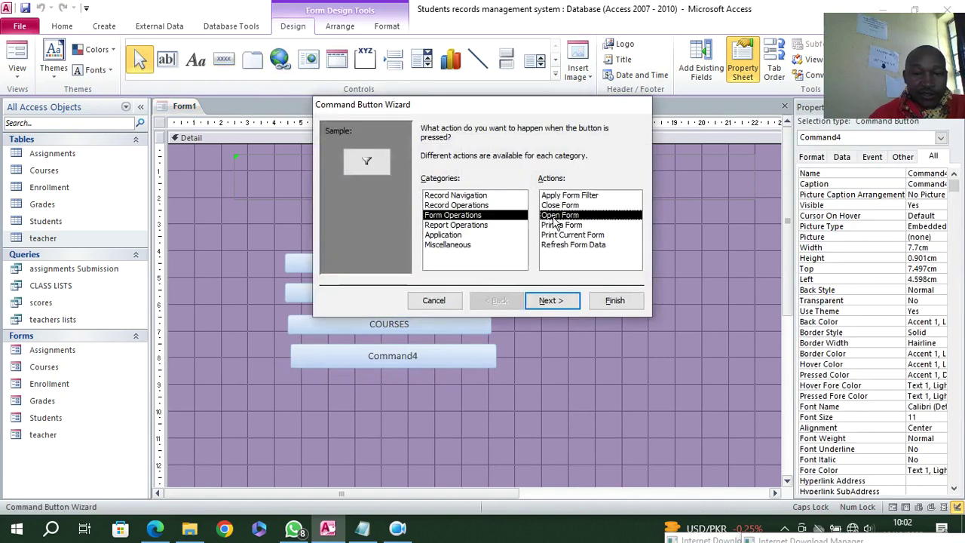
left_click(558, 297)
left_click(447, 177)
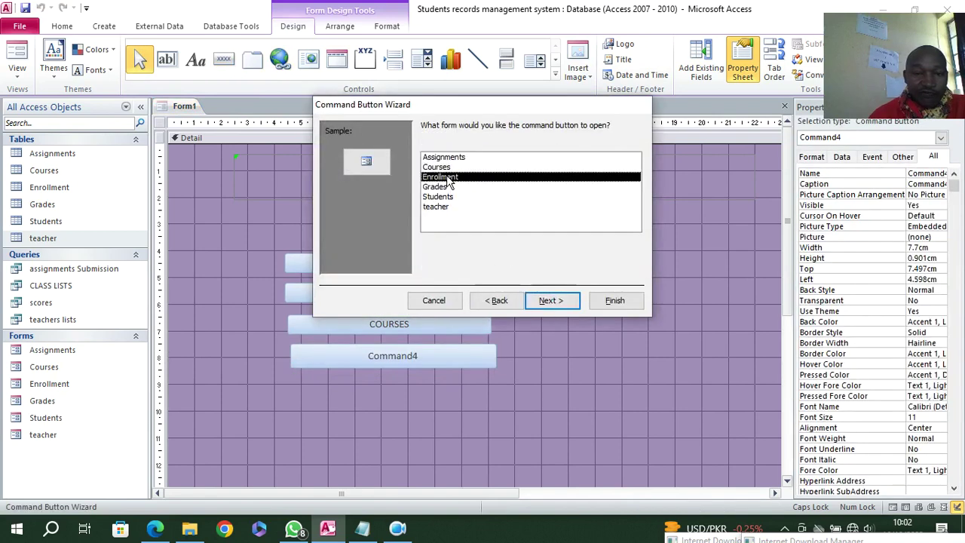
left_click(548, 303)
left_click(548, 302)
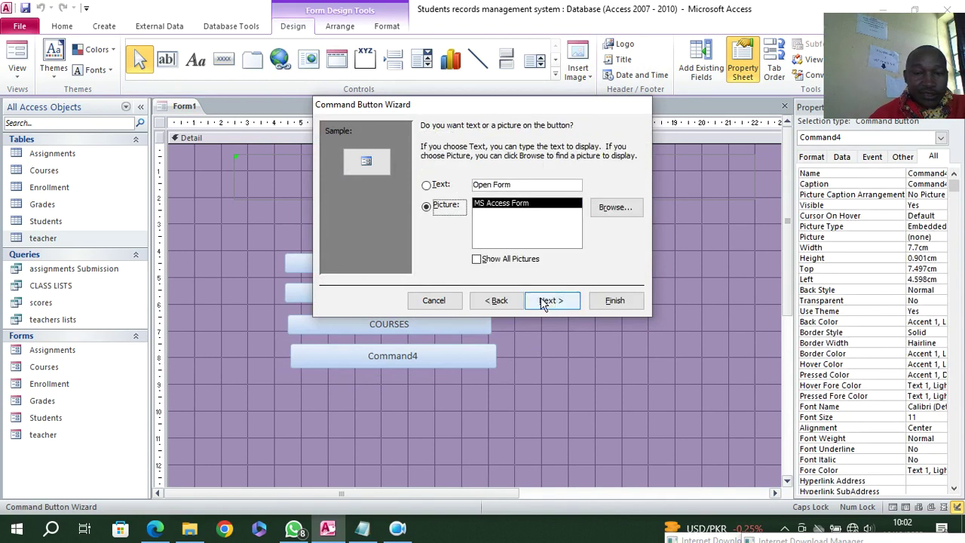
- Caption the button ENROLLMENT and widen it to match the other buttons
left_click(440, 185)
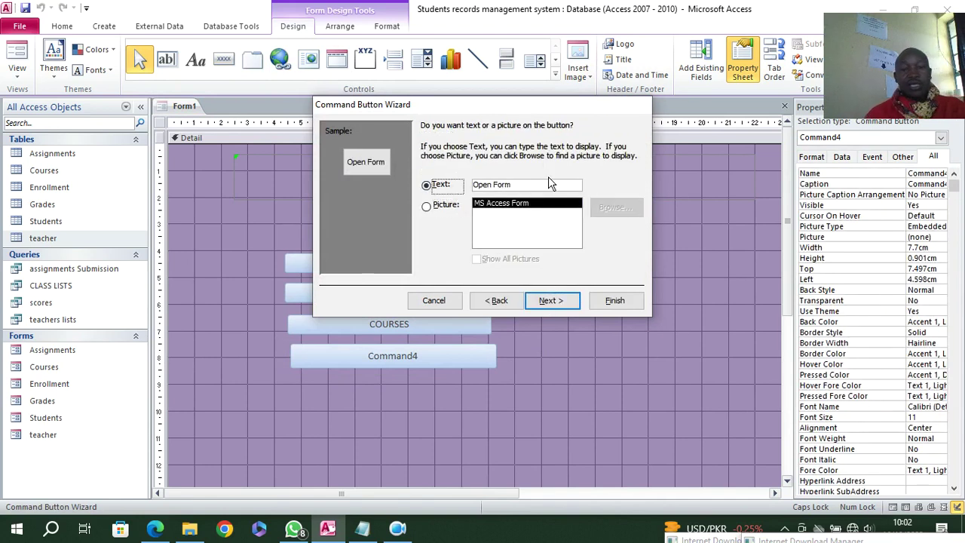
left_click_drag(530, 181, 363, 171)
type("EN")
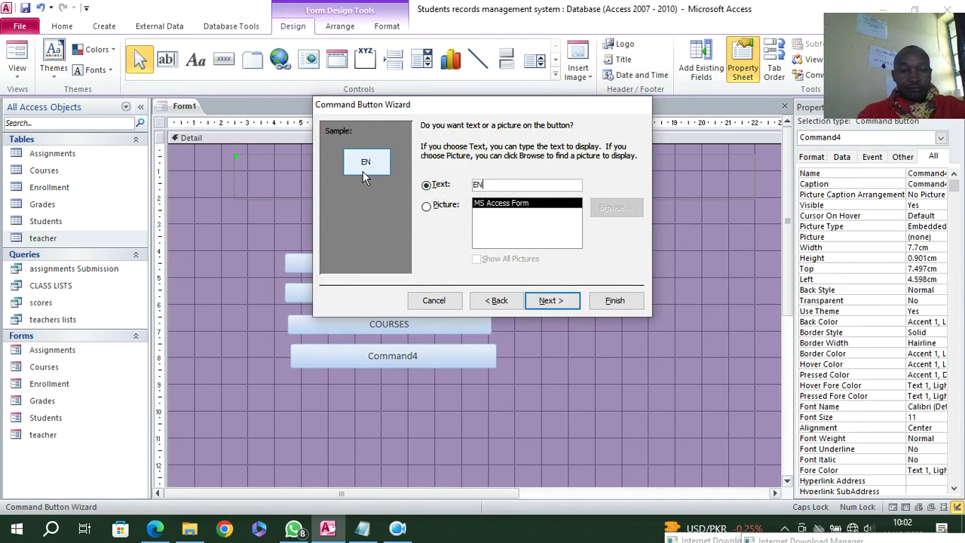
type("ROLLMENT")
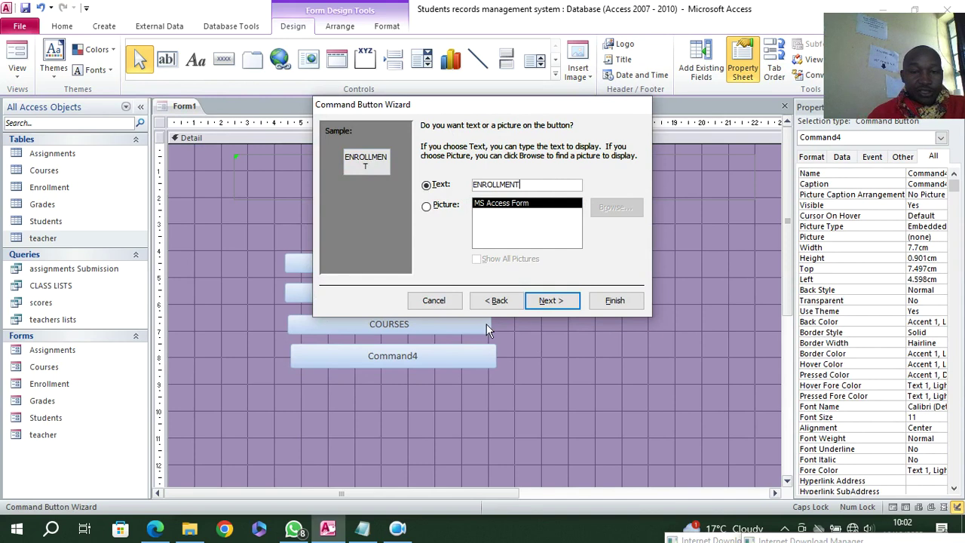
left_click(549, 301)
left_click(612, 301)
left_click_drag(359, 355, 482, 376)
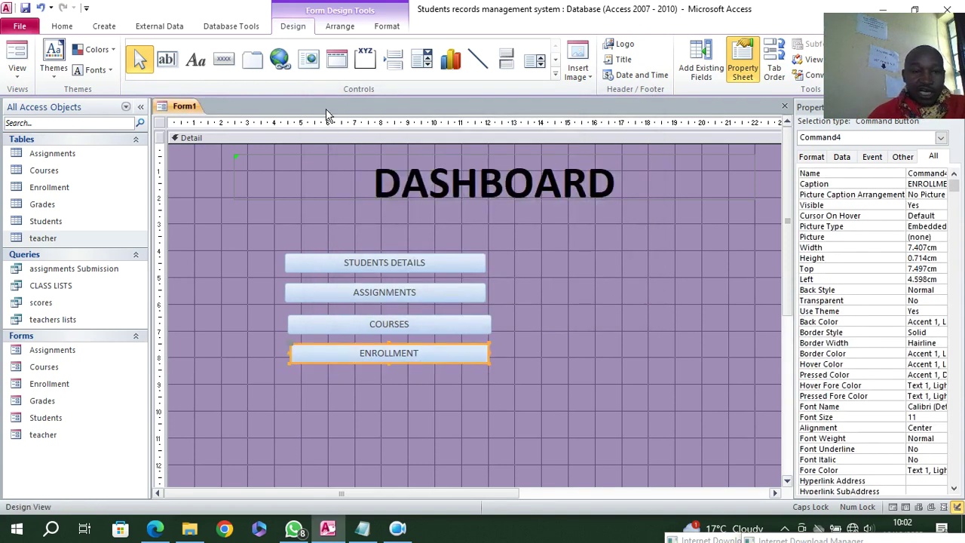
left_click(224, 59)
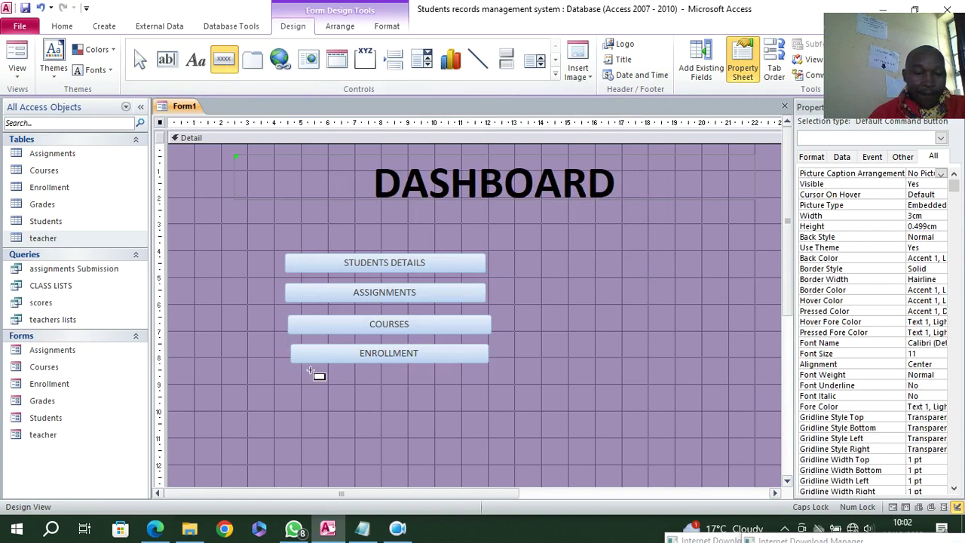
- Draw a button below ENROLLMENT that opens the Grades form showing all records
mouse_move(292, 373)
left_mouse_down()
mouse_move(447, 407)
mouse_move(500, 403)
left_mouse_up()
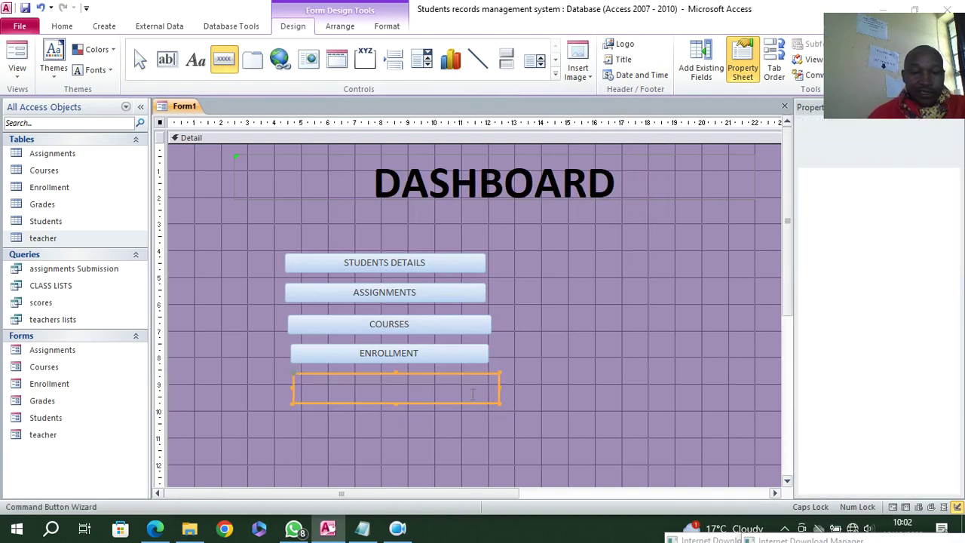
left_click(456, 215)
left_click(548, 216)
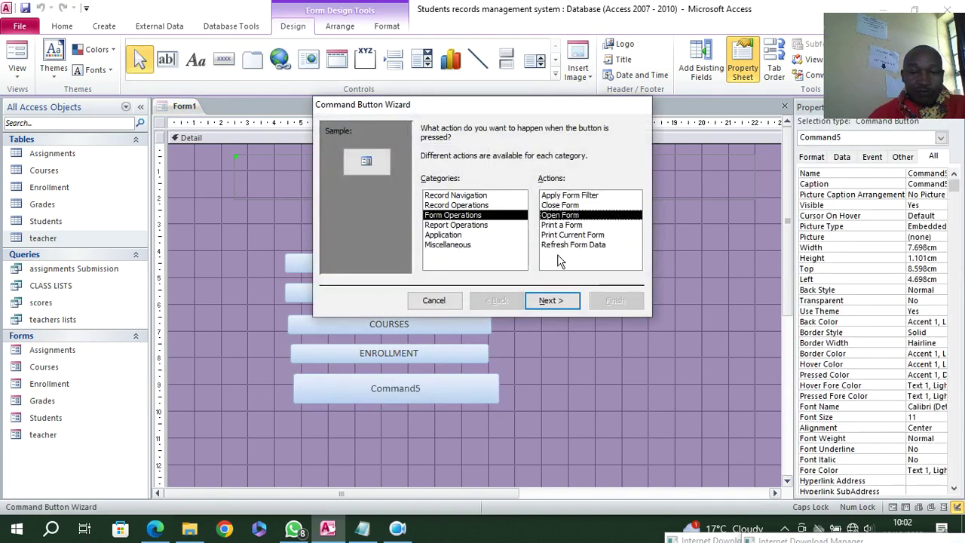
left_click(554, 302)
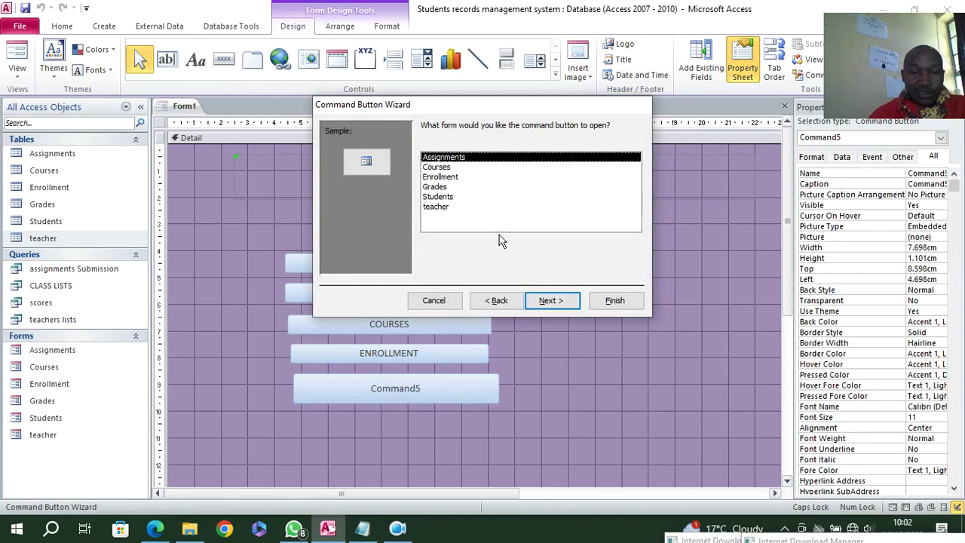
left_click(444, 198)
left_click(441, 187)
left_click(551, 300)
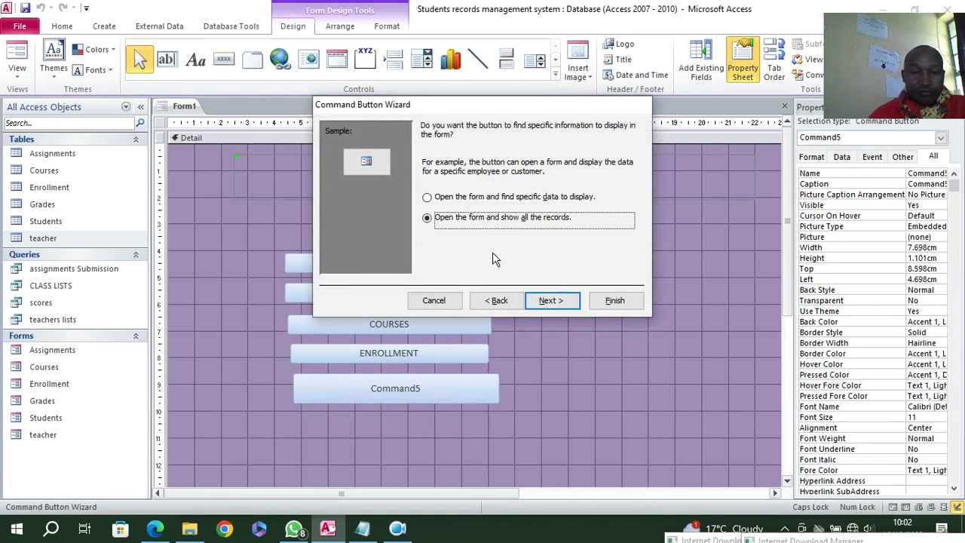
left_click(550, 300)
- Caption the button GRADES, widen it to match, and draw another button below it
left_click(440, 186)
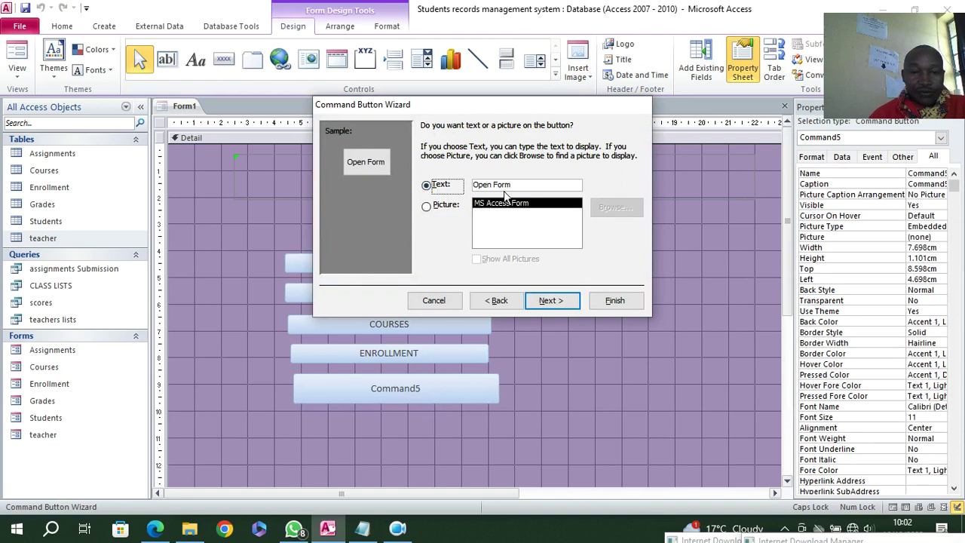
key("Tab")
type("GRADES")
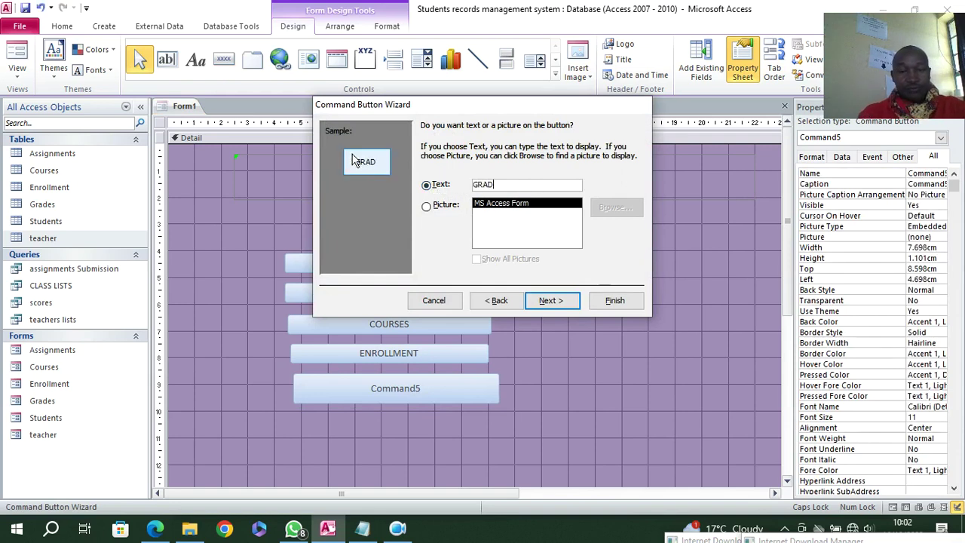
key("Return")
key("Return")
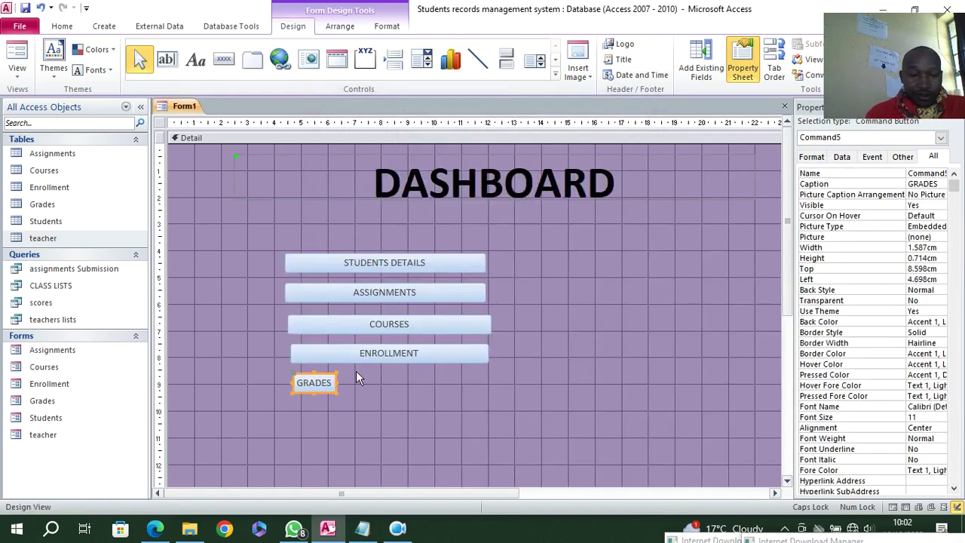
left_click_drag(337, 383, 480, 404)
left_click(218, 59)
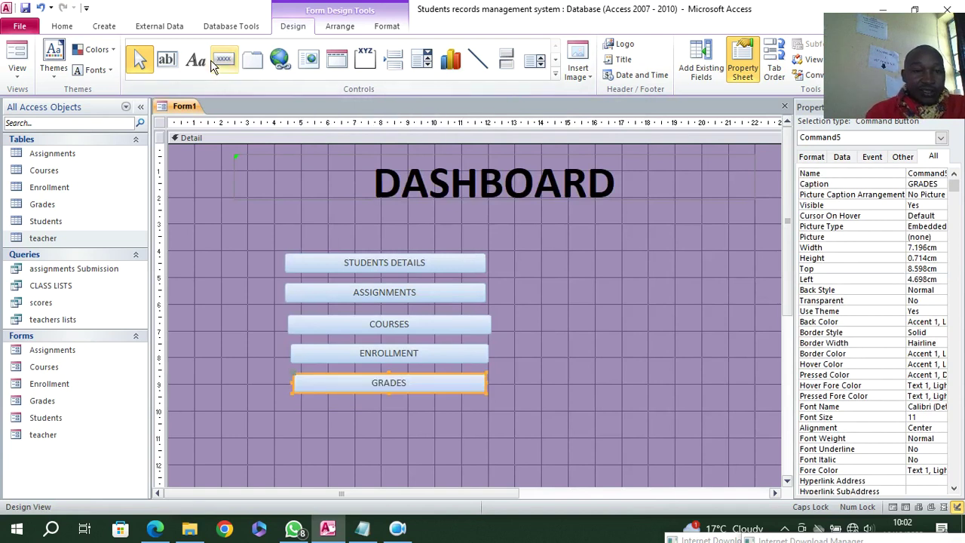
left_click_drag(294, 411, 501, 427)
- Make the new button open the teacher form with all records, caption it TEACHERS, and widen it
left_click(452, 215)
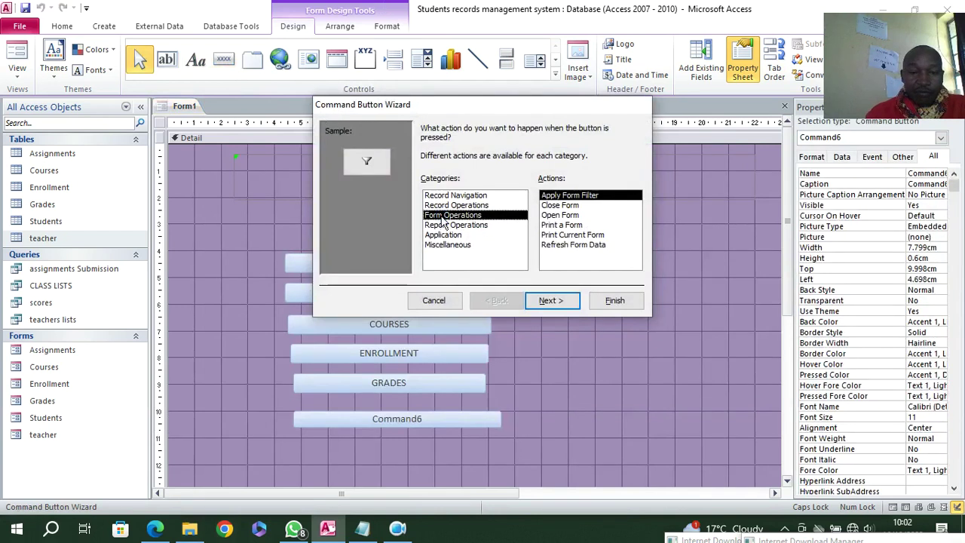
left_click(561, 215)
left_click(548, 300)
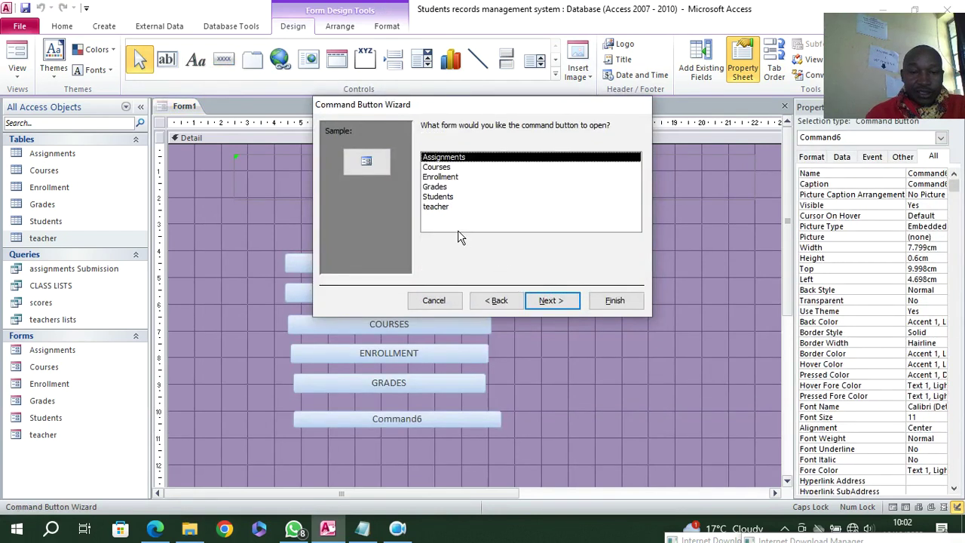
left_click(437, 207)
left_click(550, 300)
left_click(552, 300)
left_click(440, 187)
left_click_drag(533, 185, 394, 161)
type("TEACHERS")
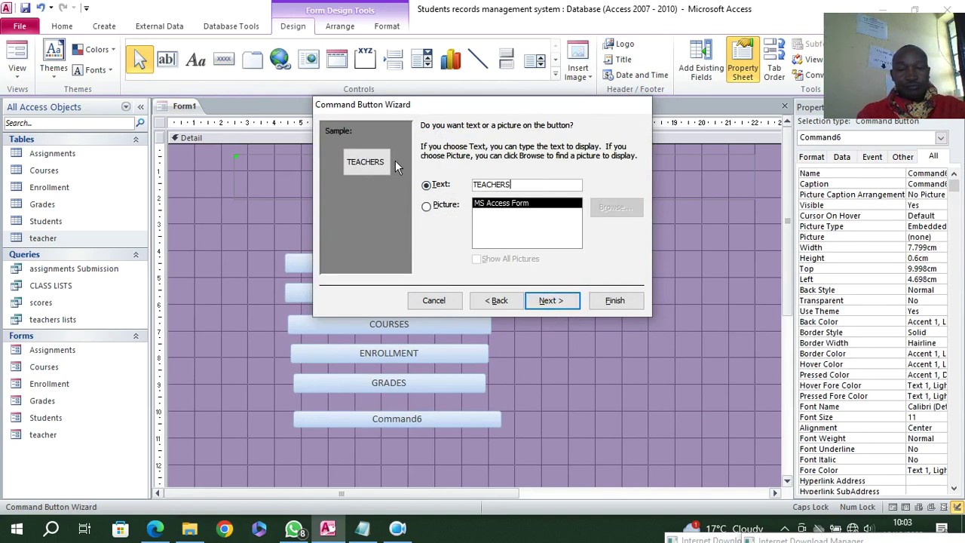
key("Return")
key("Return")
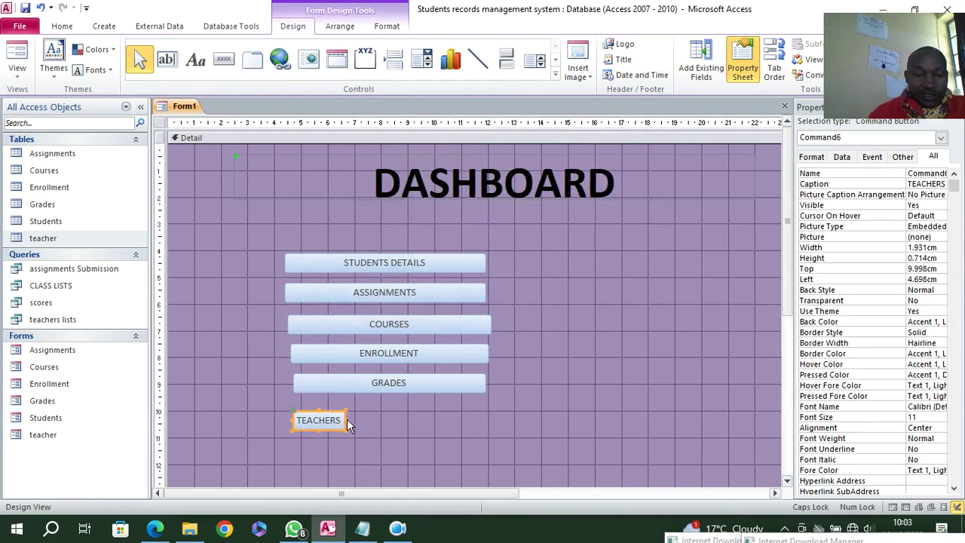
left_click_drag(345, 420, 505, 438)
- Move ENROLLMENT, COURSES and TEACHERS to a right column and GRADES under ASSIGNMENTS
left_click(495, 325)
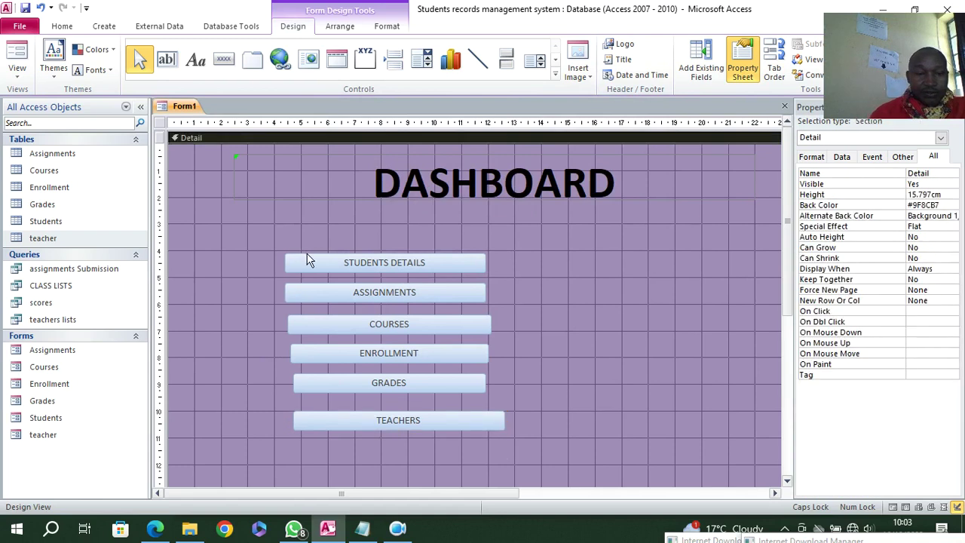
left_click_drag(352, 361, 581, 271)
left_click_drag(456, 342, 632, 331)
left_click_drag(418, 383, 413, 332)
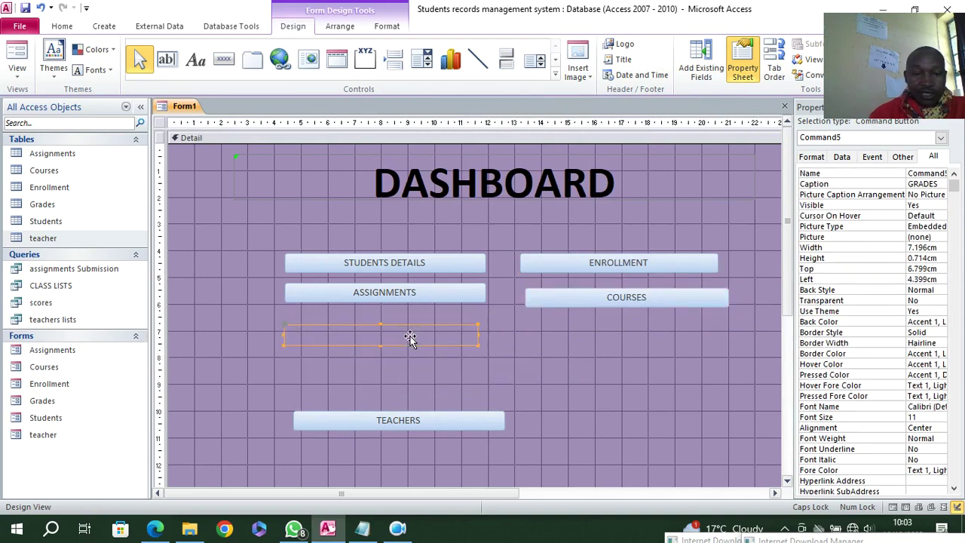
left_click_drag(414, 421, 648, 336)
left_click(664, 386)
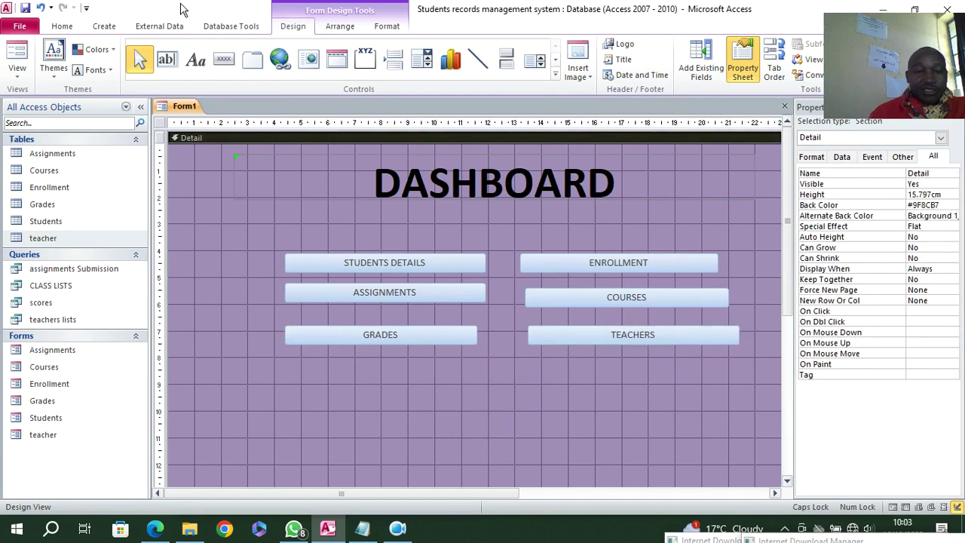
left_click(554, 74)
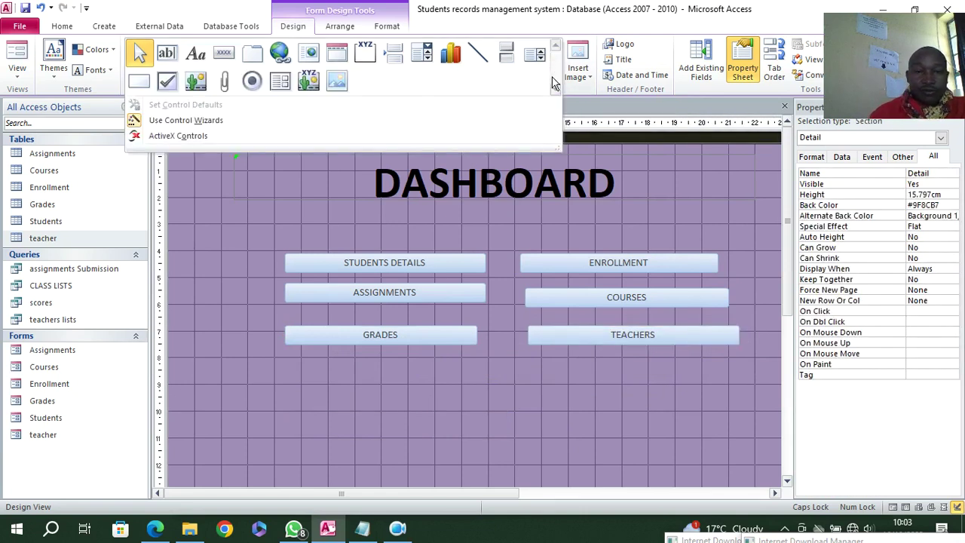
- Draw a rectangle around the six buttons and give it a Sunken special effect
left_click(140, 82)
mouse_move(242, 223)
left_mouse_down()
mouse_move(595, 389)
mouse_move(813, 428)
mouse_move(781, 441)
left_mouse_up()
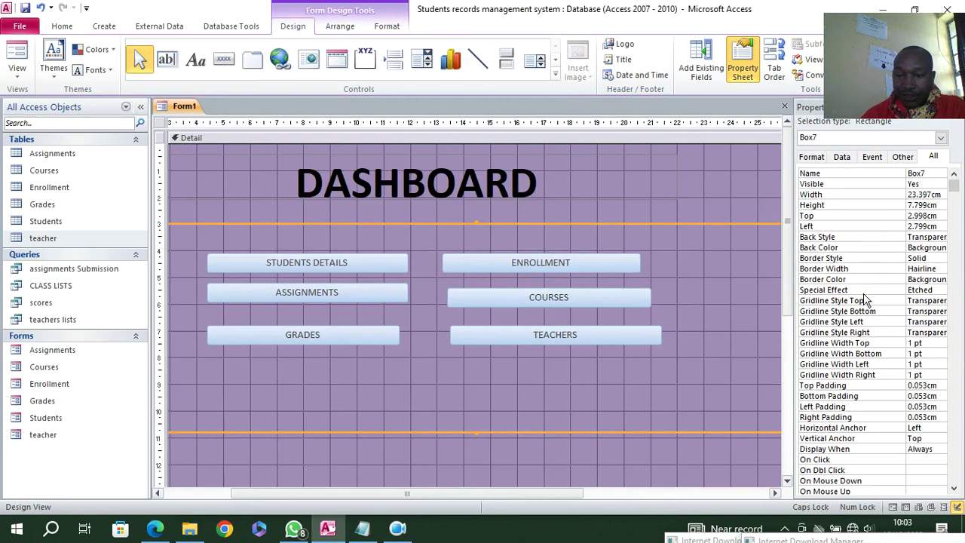
left_click(939, 289)
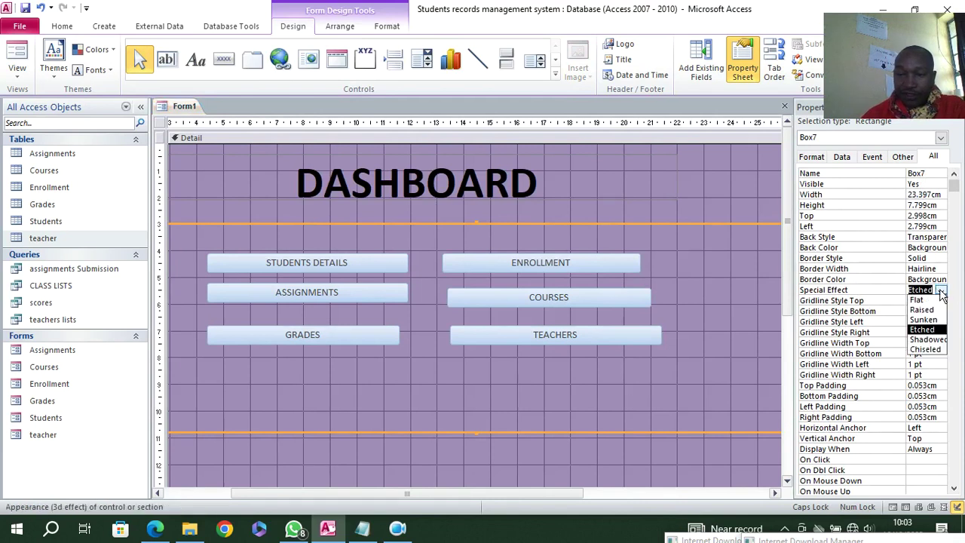
left_click(935, 322)
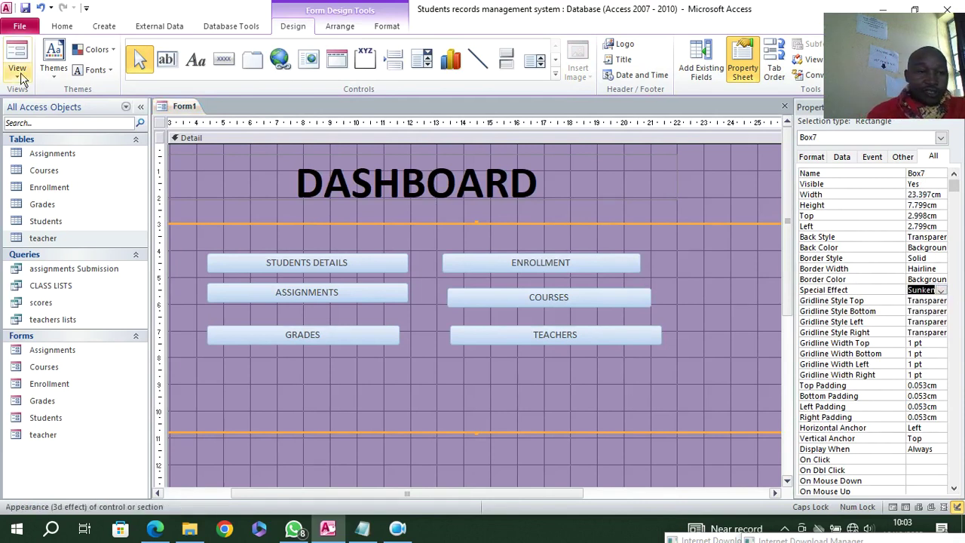
- Preview the dashboard in Form View, return to Design View, and select the six buttons
left_click(16, 55)
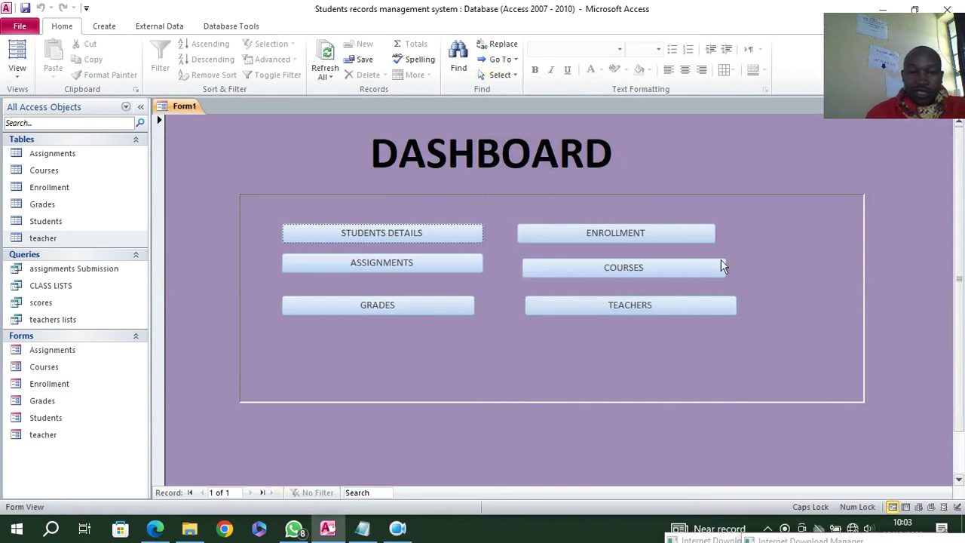
right_click(241, 156)
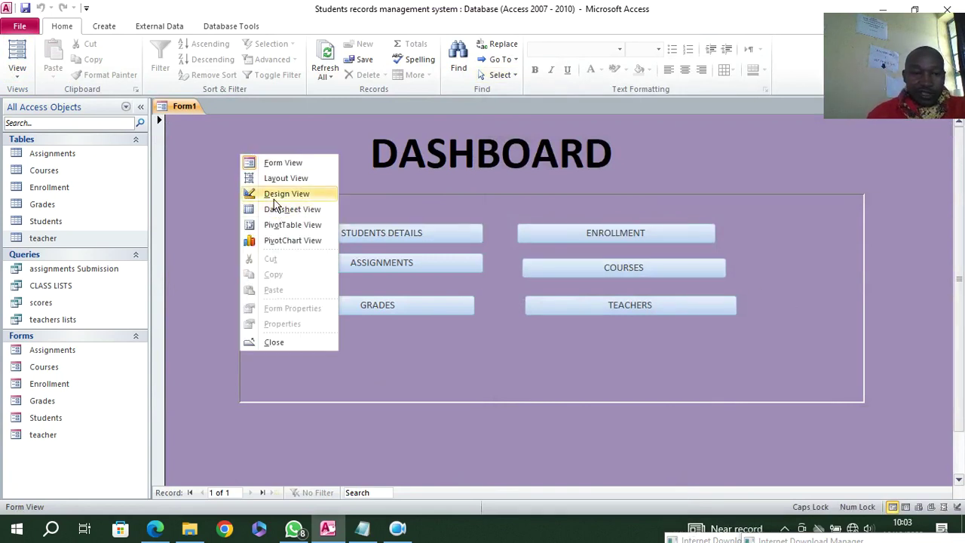
left_click(260, 193)
left_click_drag(755, 252, 357, 359)
- Set the six button captions to bold 20-point Arial Narrow
left_click(387, 27)
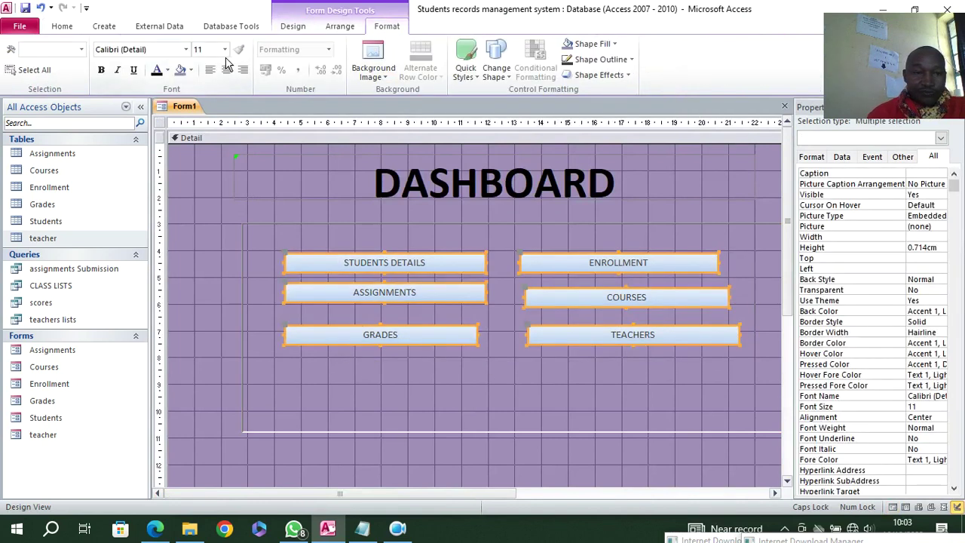
left_click(225, 49)
left_click(196, 160)
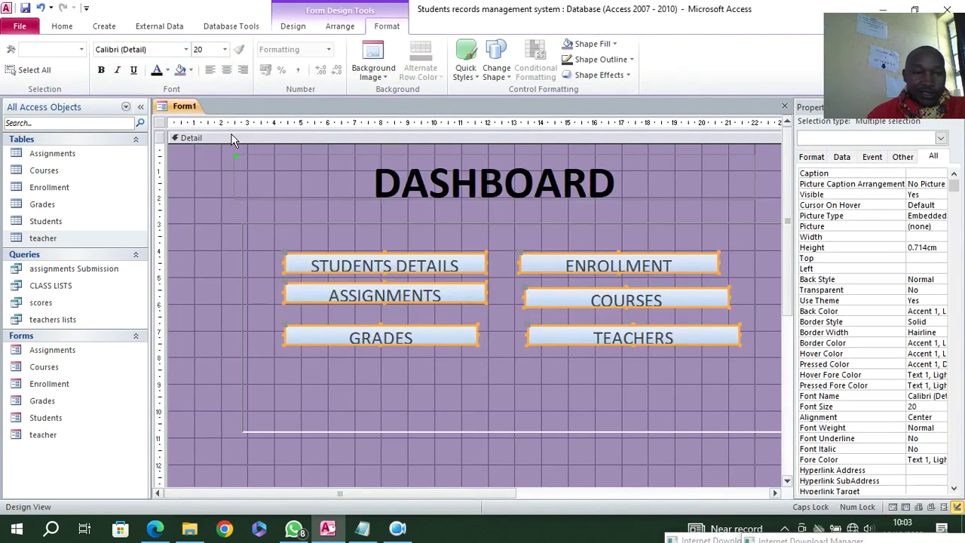
left_click(100, 69)
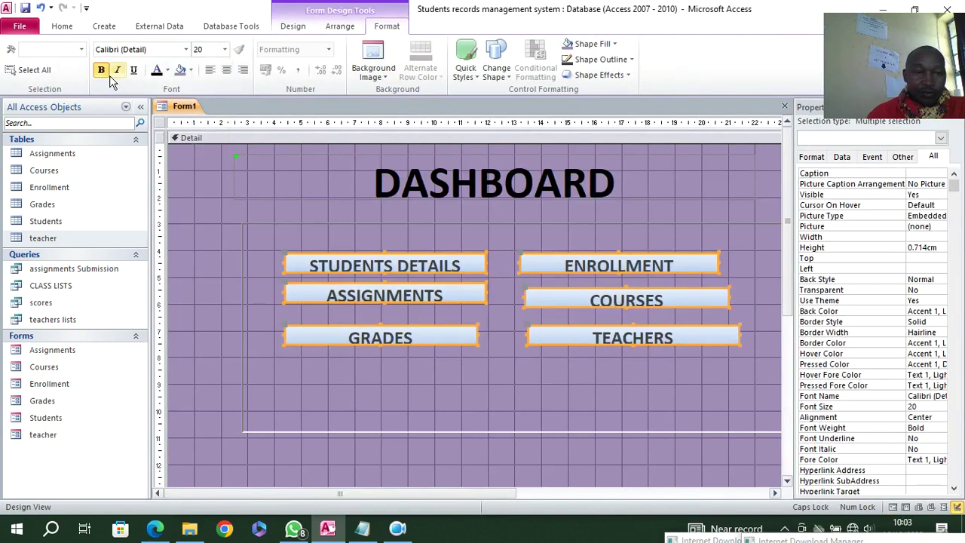
left_click(185, 49)
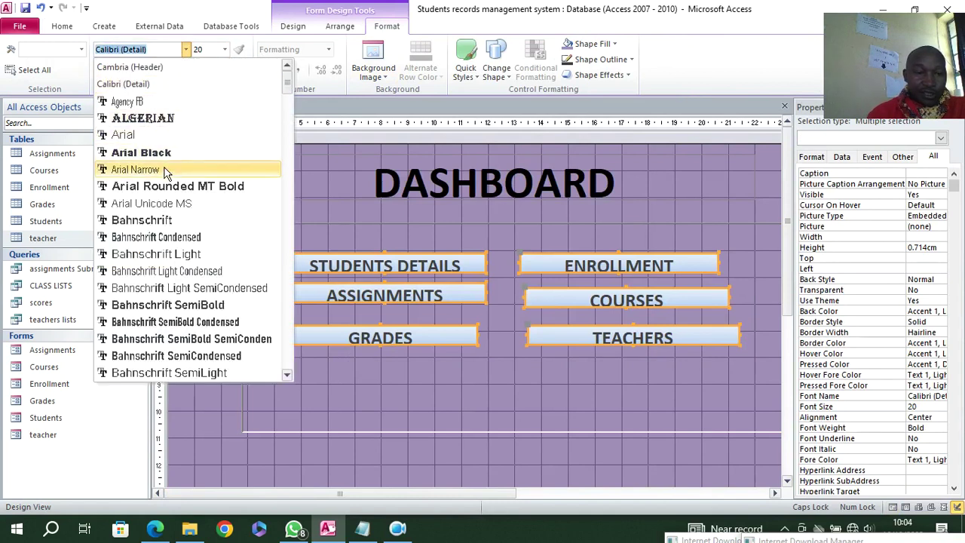
left_click(164, 169)
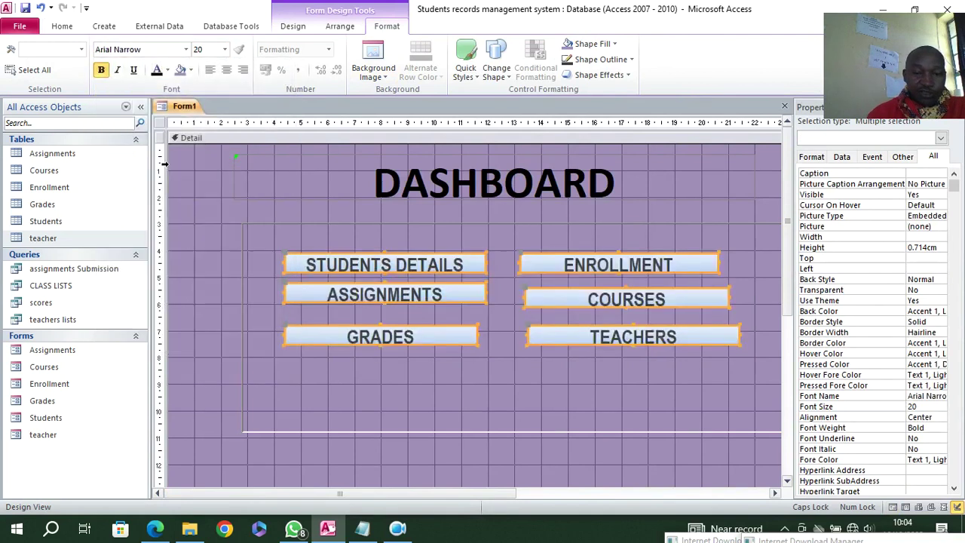
left_click(708, 385)
- Make the button captions white and fill the six buttons dark grey
left_click_drag(730, 255, 369, 362)
left_click(614, 44)
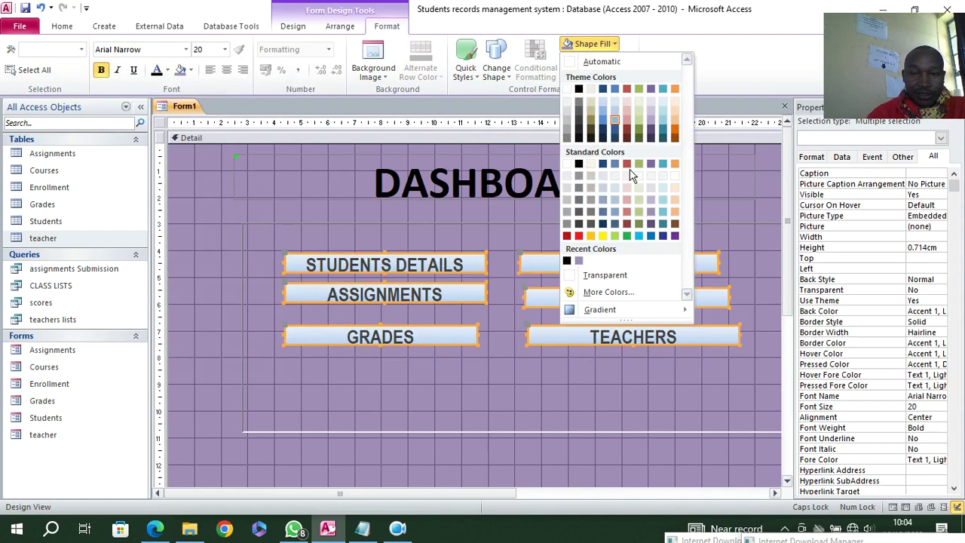
left_click(627, 212)
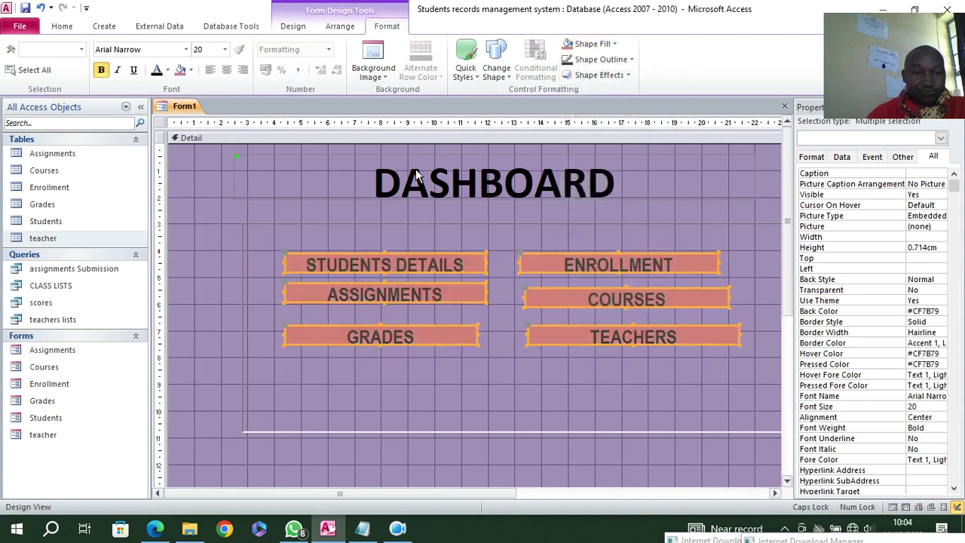
left_click(167, 71)
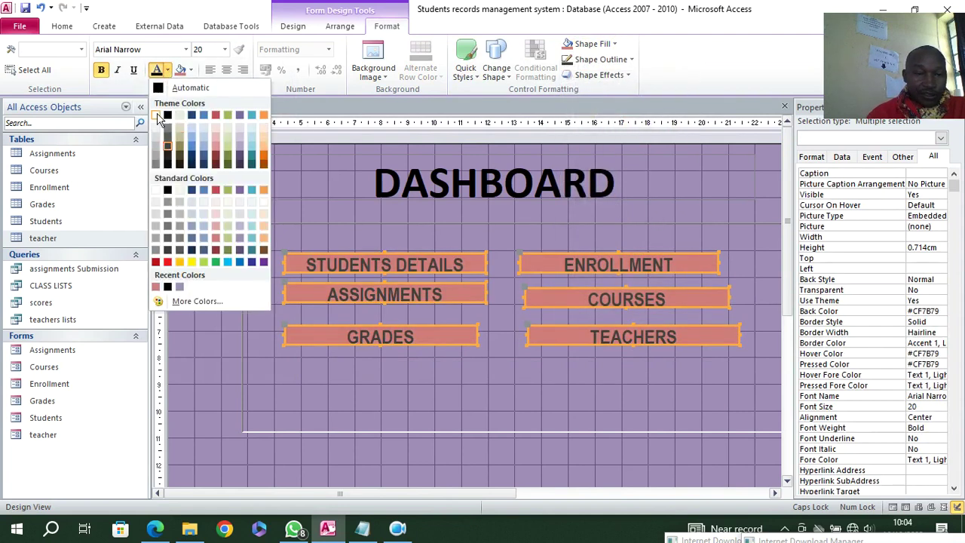
left_click(156, 118)
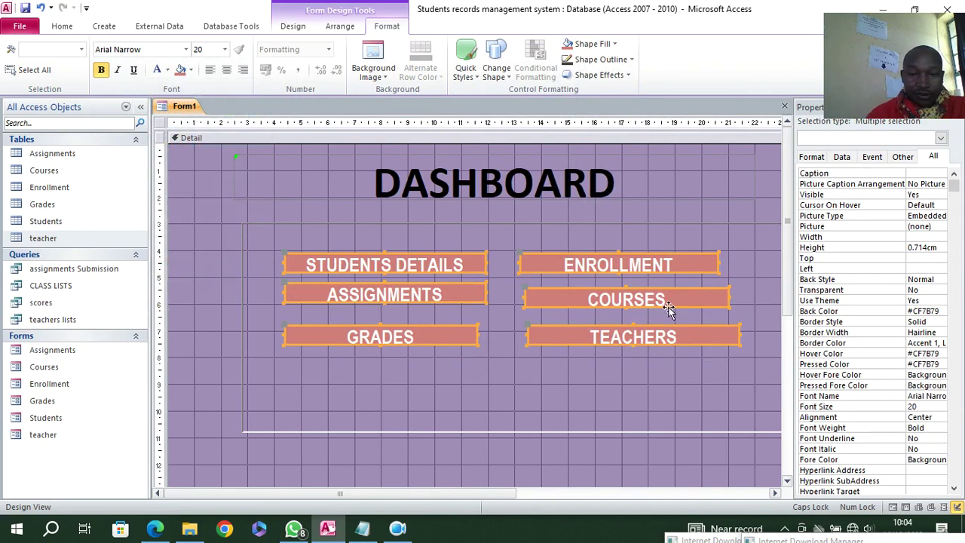
left_click(746, 275)
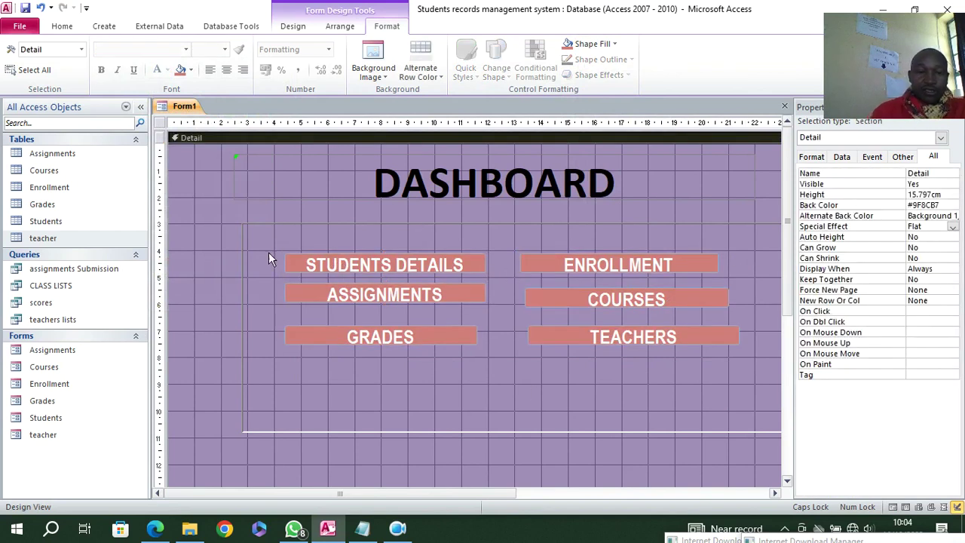
left_click_drag(268, 251, 615, 354)
left_click(593, 44)
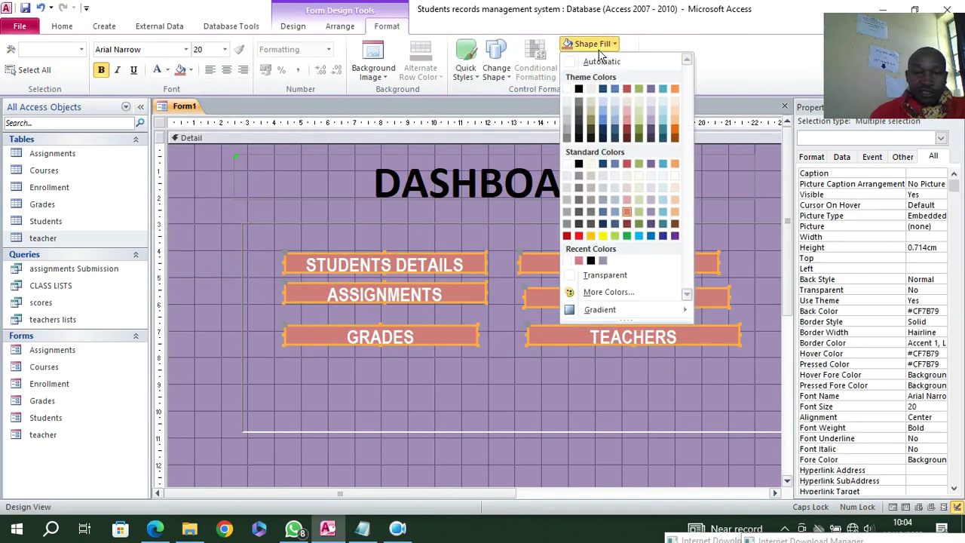
left_click(579, 108)
left_click(579, 381)
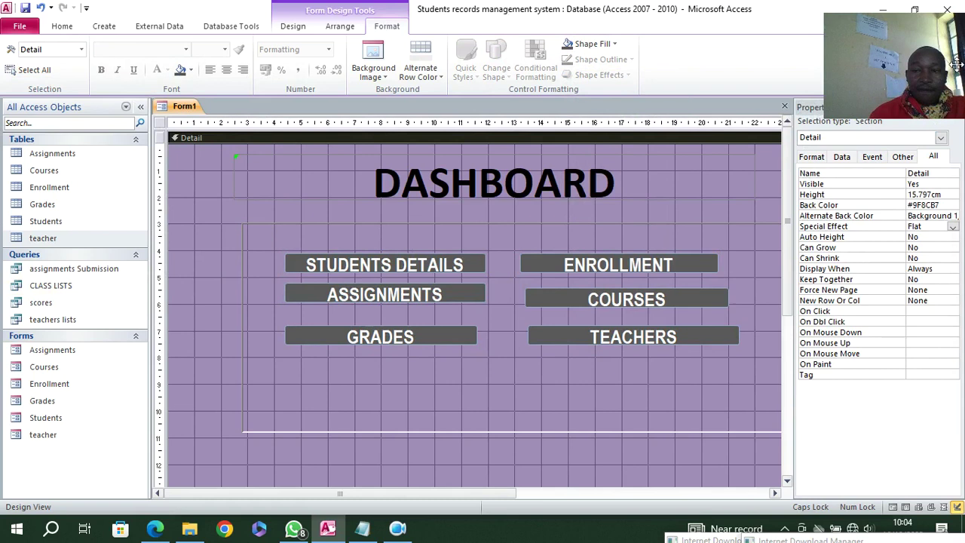
- Save the form as DASHBOARD and open it in Form View
left_click(25, 7)
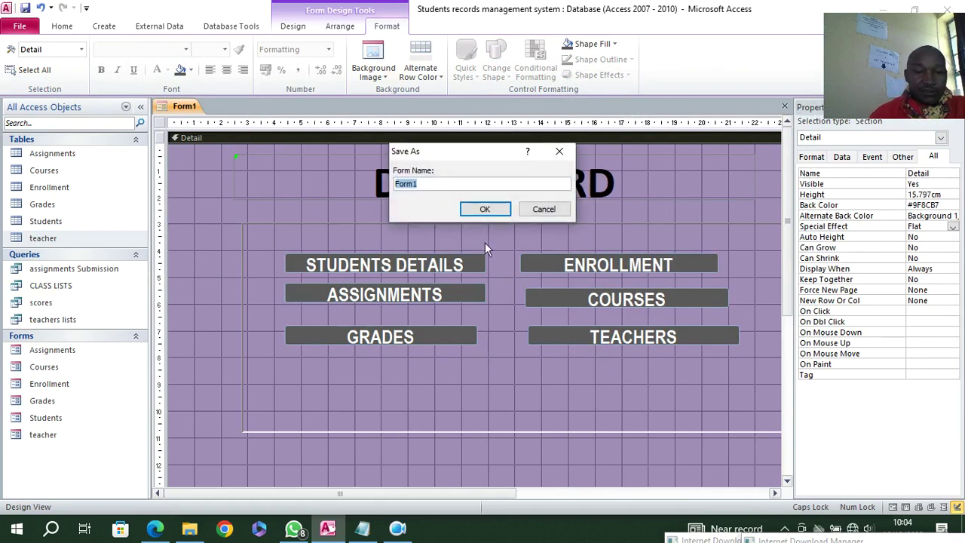
type("DASHBOARD")
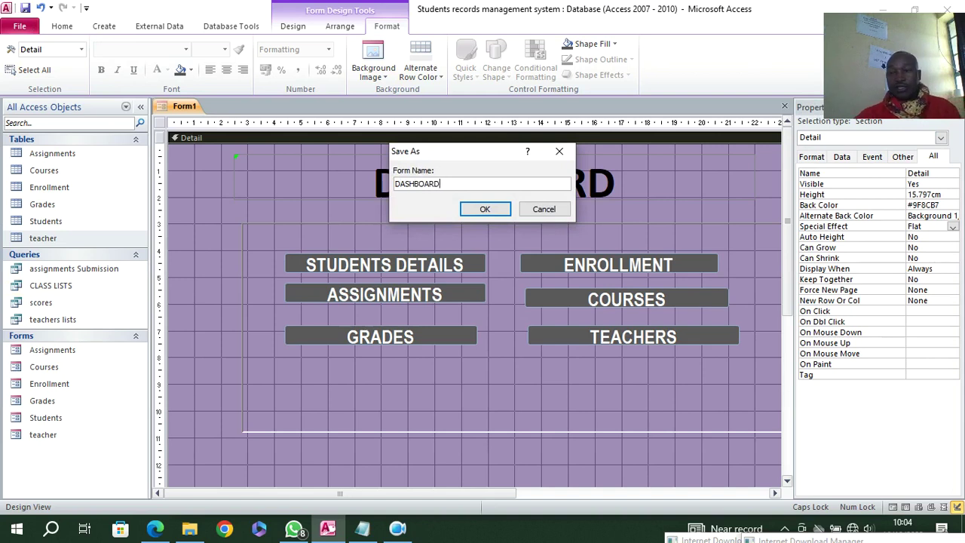
key("Return")
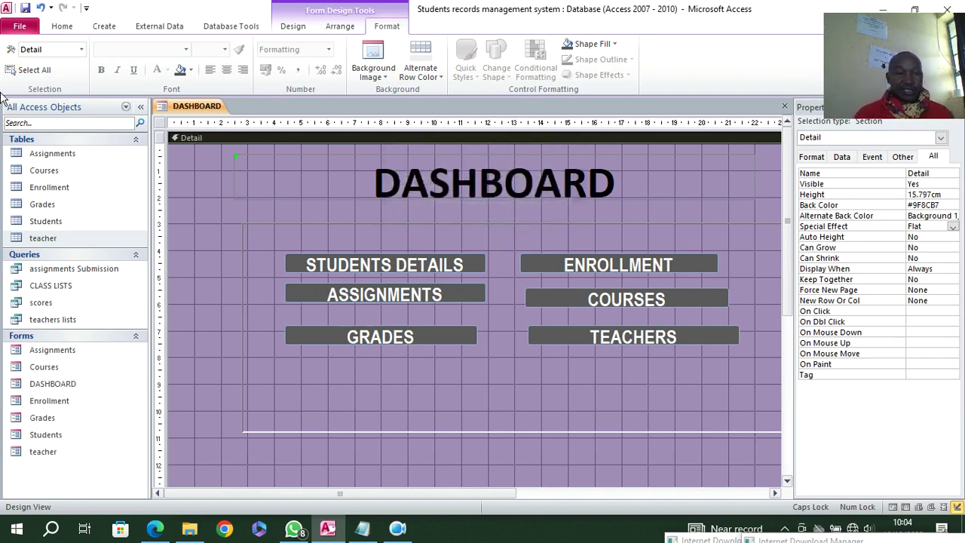
left_click(68, 31)
left_click(16, 54)
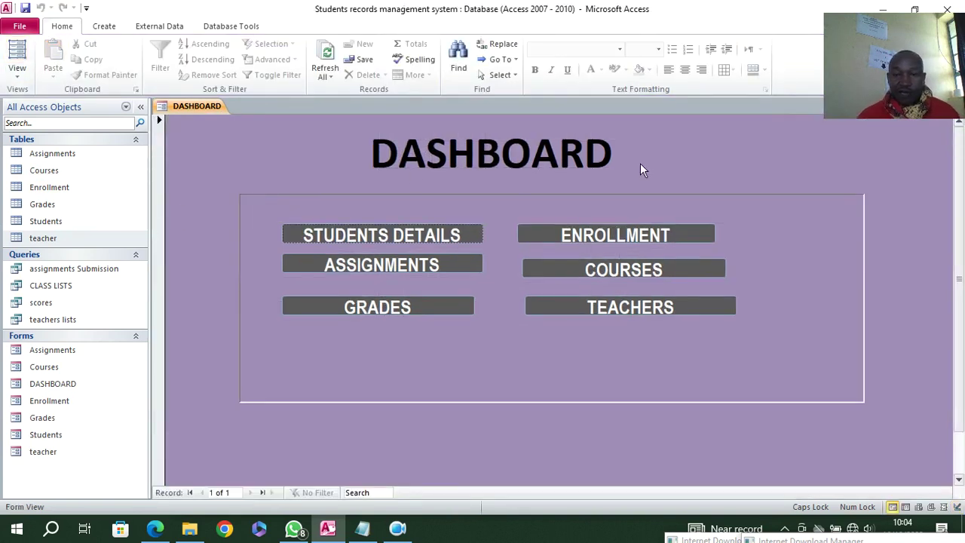
- In Design View, draw a toggle button right of the DASHBOARD title captioned 'HIDE/UNHIDE RIBBON'
right_click(218, 154)
left_click(268, 188)
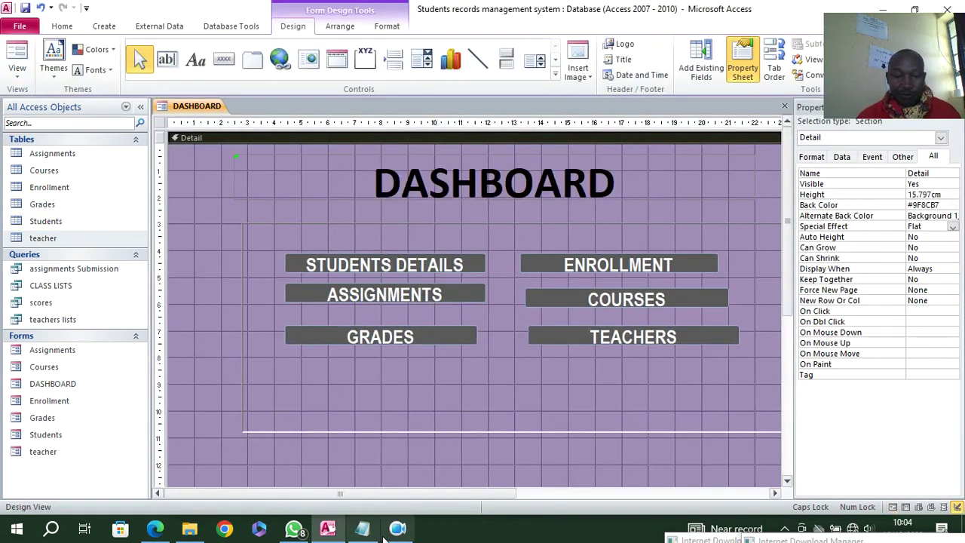
left_click_drag(396, 494, 585, 499)
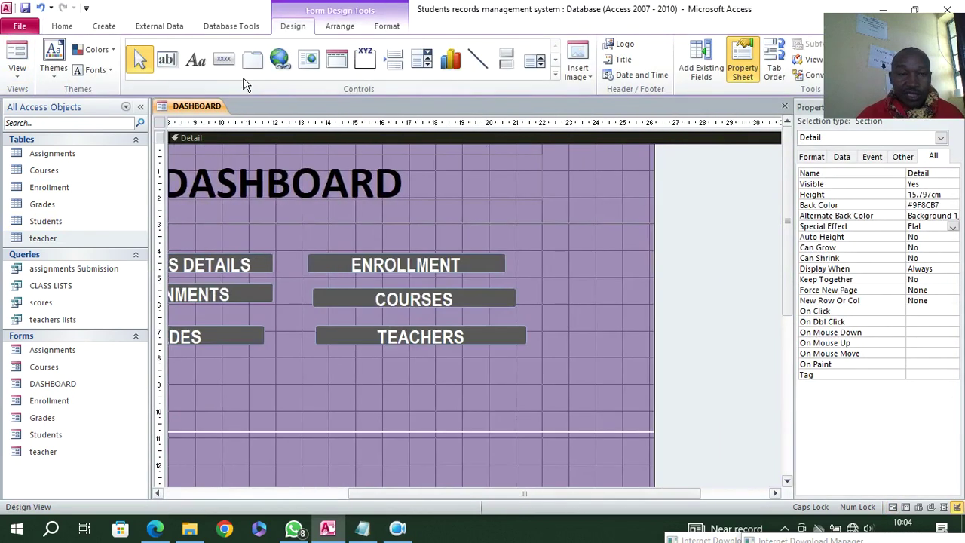
left_click(506, 61)
left_click_drag(478, 197, 596, 219)
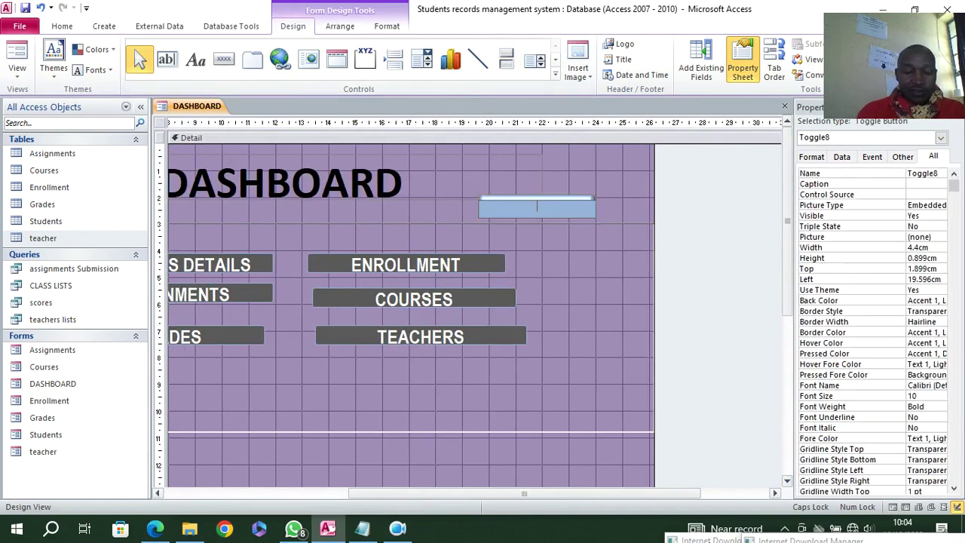
type("HIDE/U")
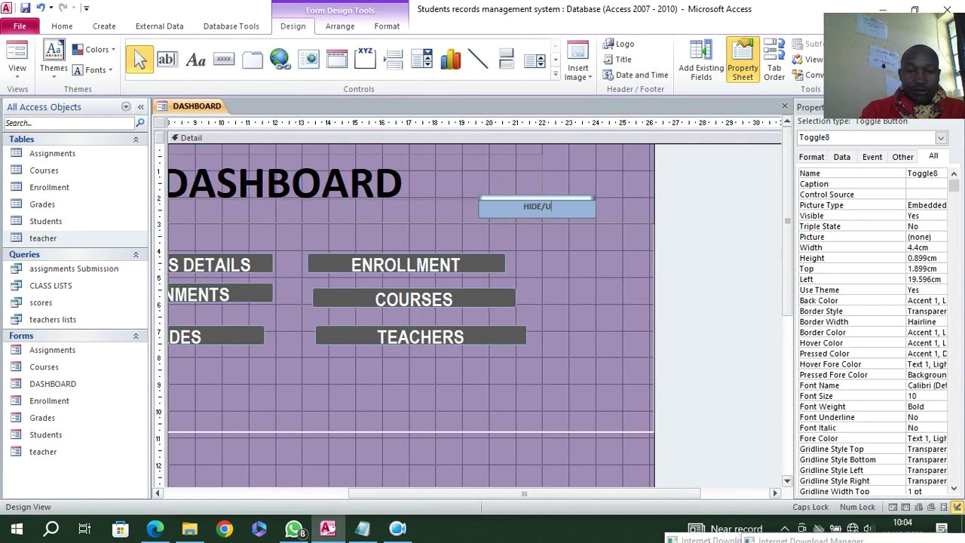
type("NHIDE RIB")
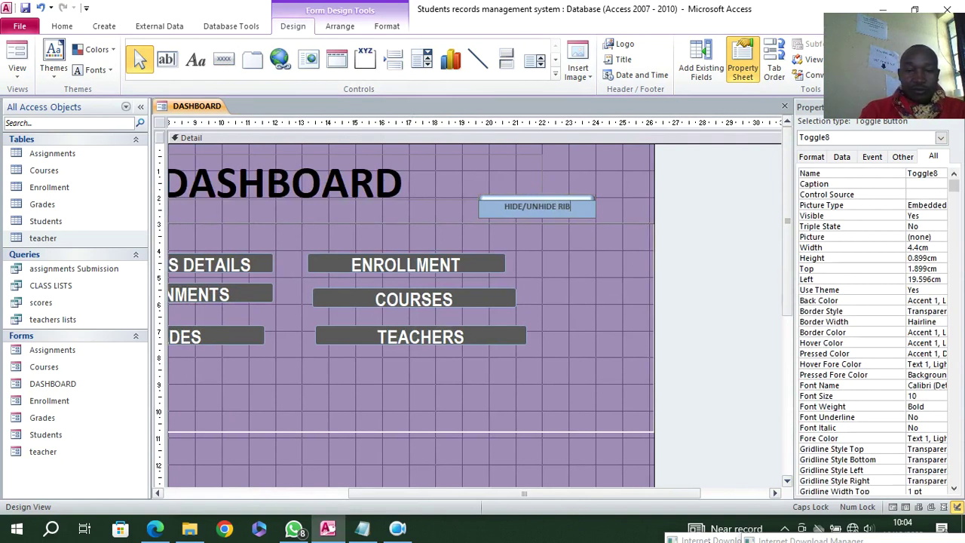
type("BON")
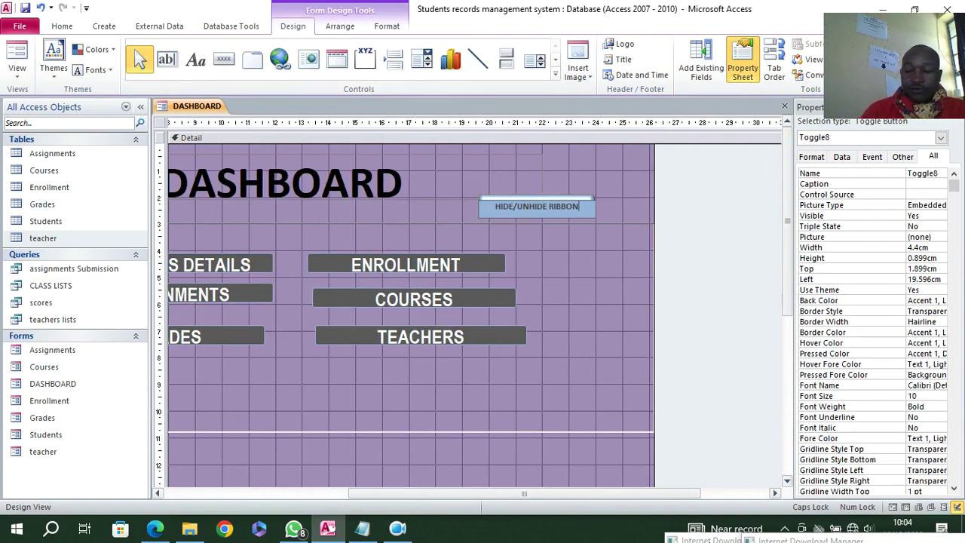
key("Return")
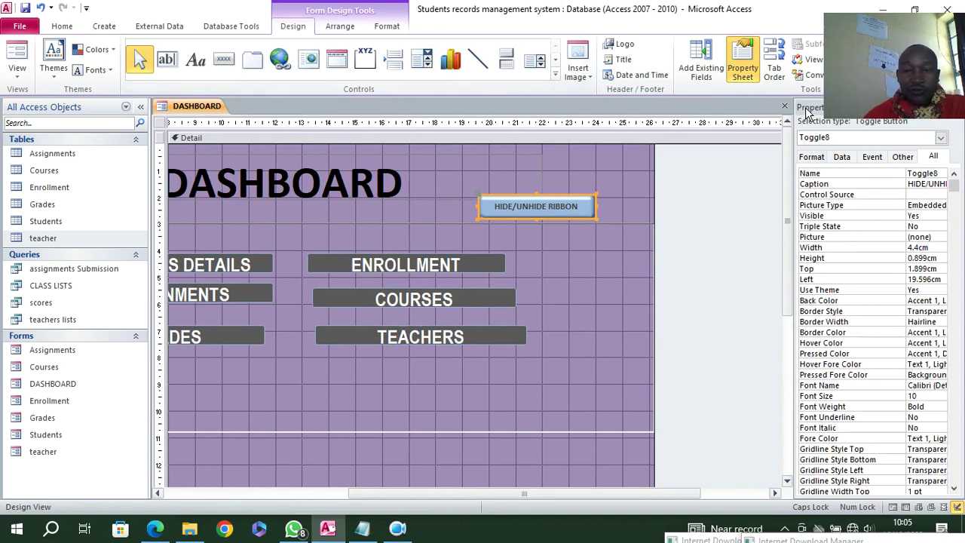
left_click_drag(789, 202, 709, 209)
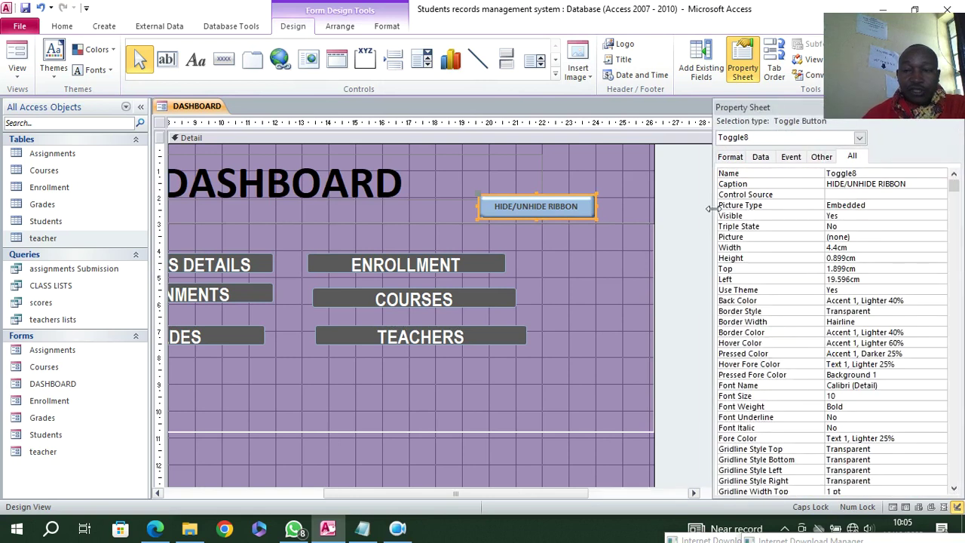
- Set the toggle's On Click event to [Event Procedure] and open its code
left_click(791, 156)
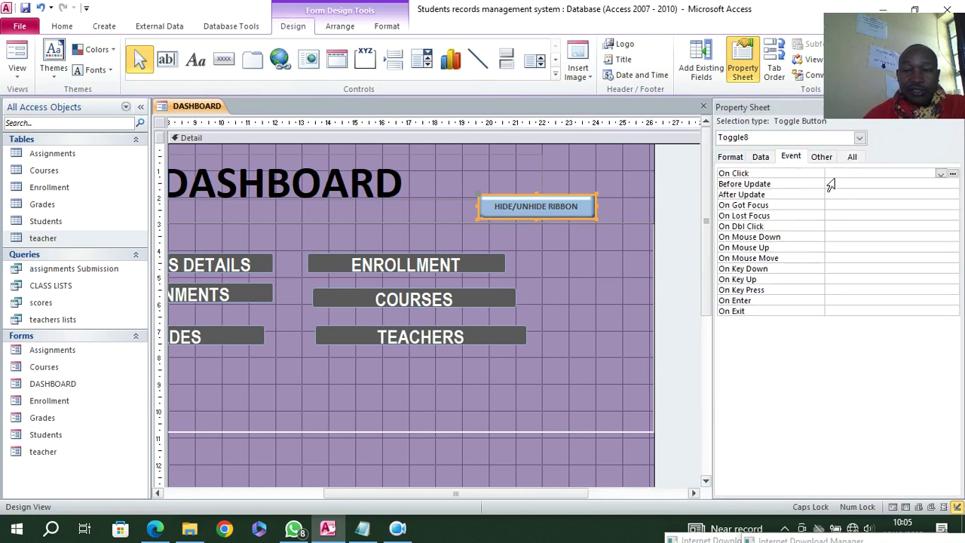
left_click(942, 175)
left_click(893, 184)
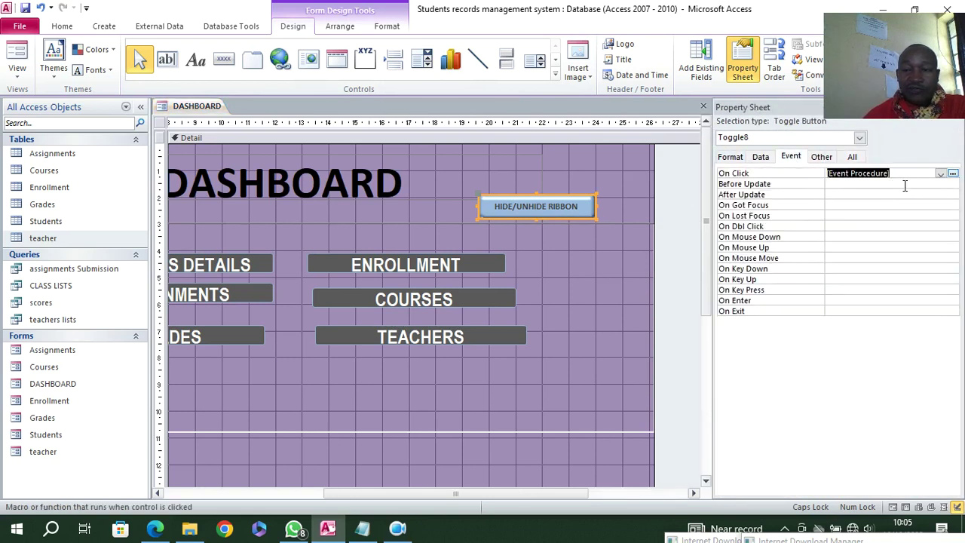
left_click(953, 172)
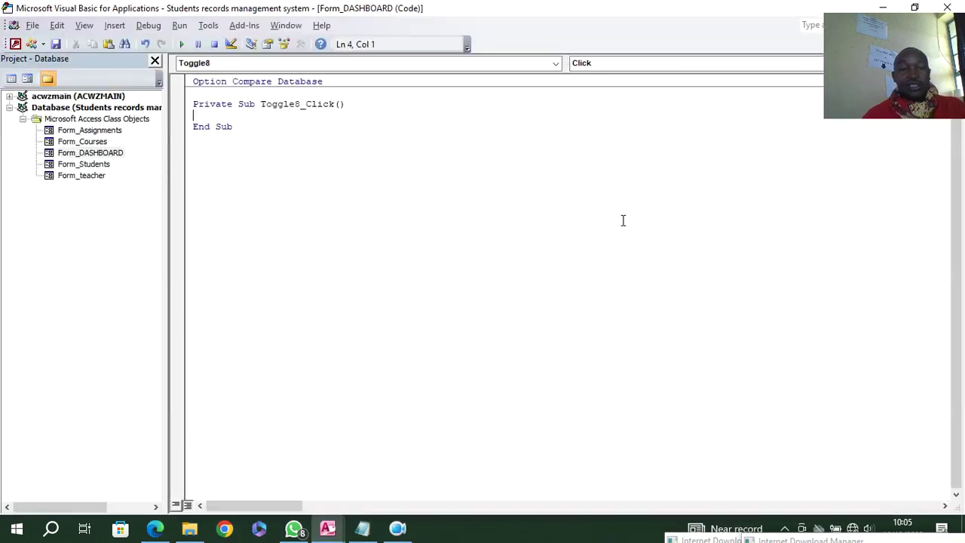
- Write DoCmd.ShowToolbar "rIBBON", acToolbarNo in the Toggle8_Click procedure
type("DOMC")
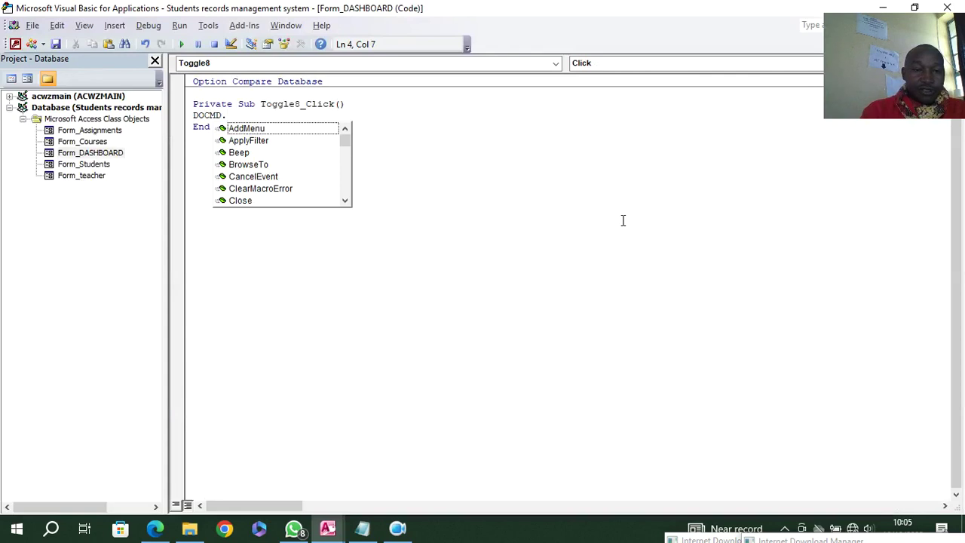
type("SH")
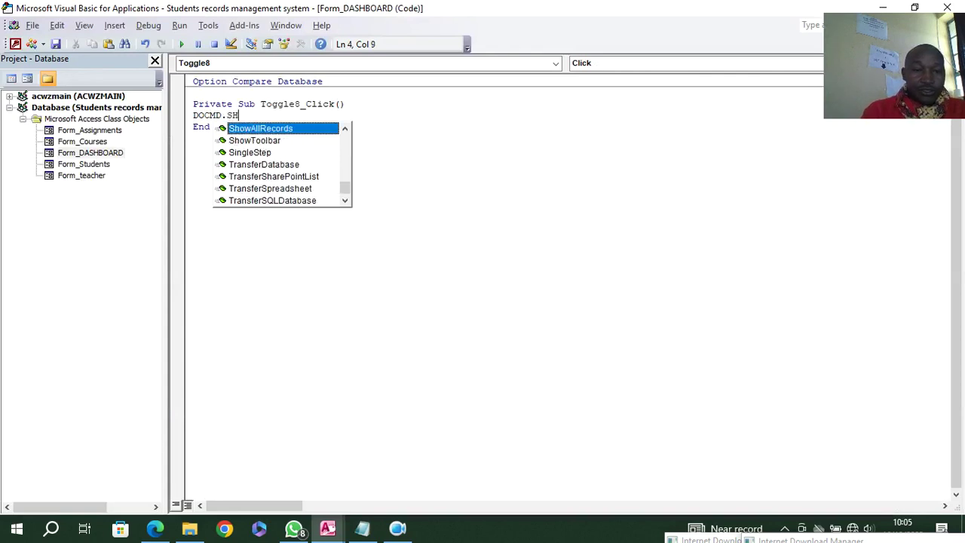
key("Down")
key("Tab")
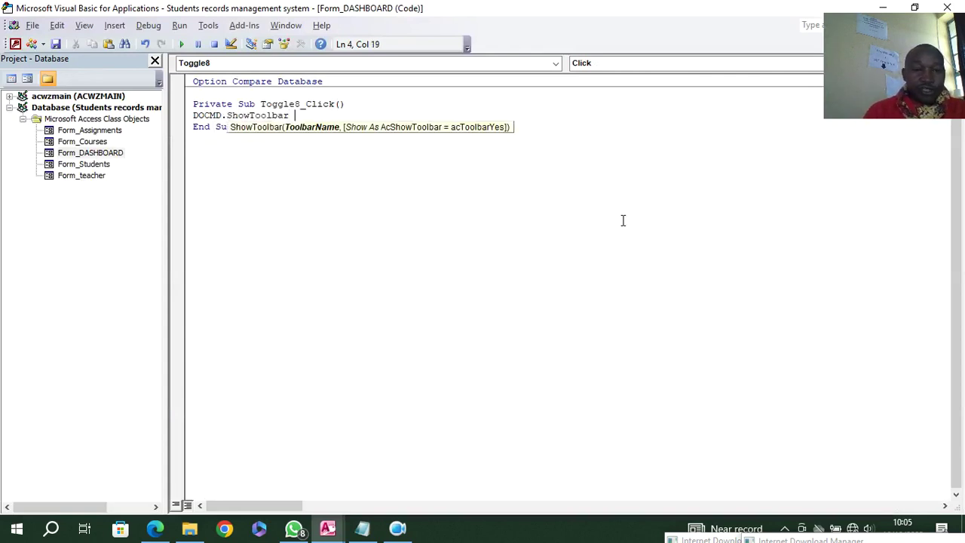
type("\"")
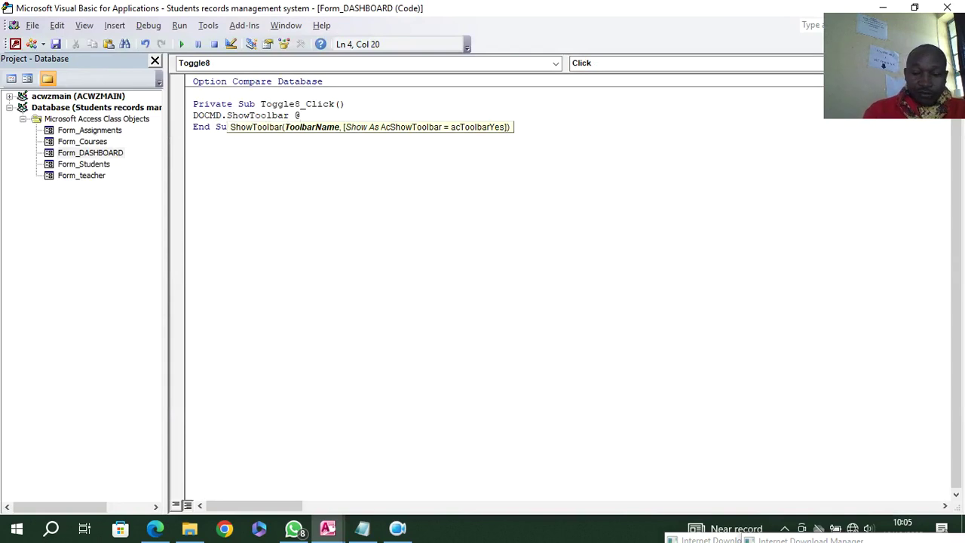
type("rIBBON")
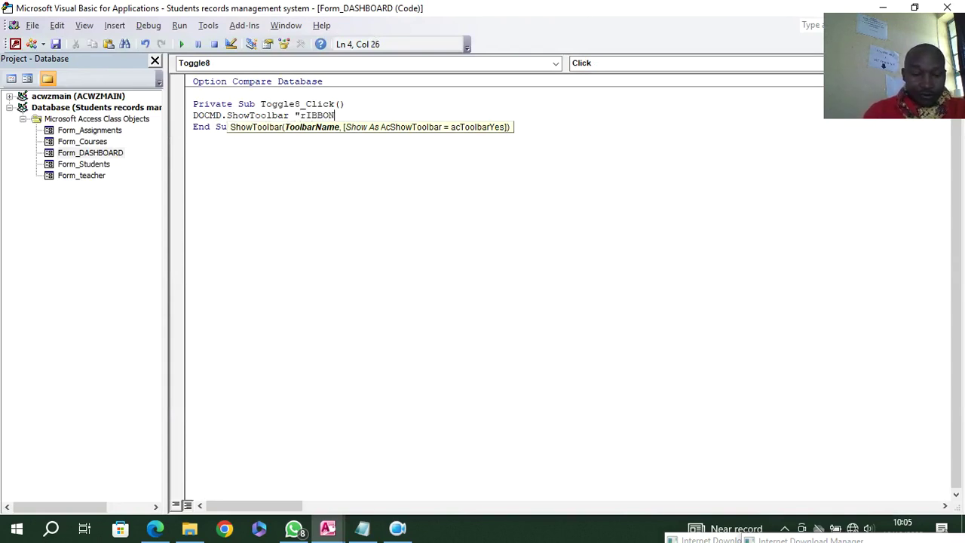
type("\"")
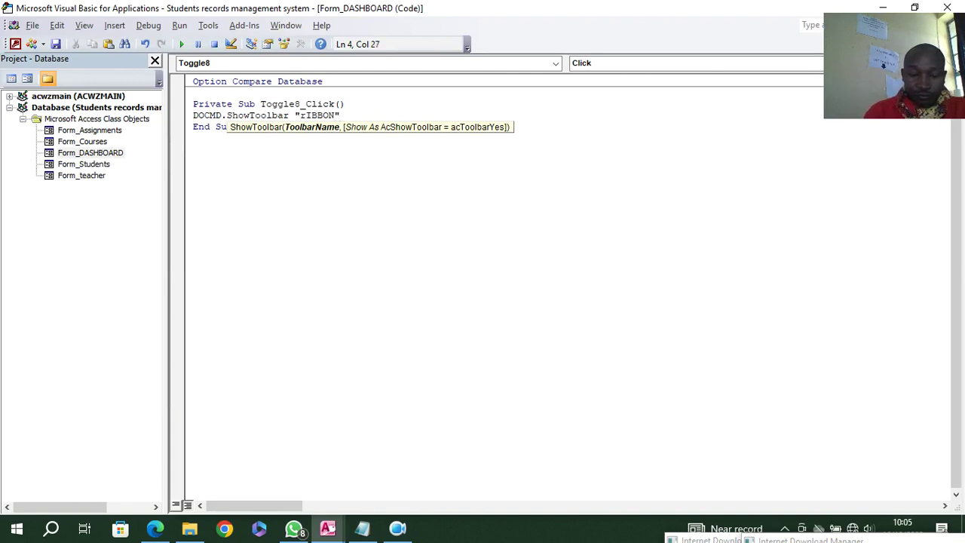
type(",")
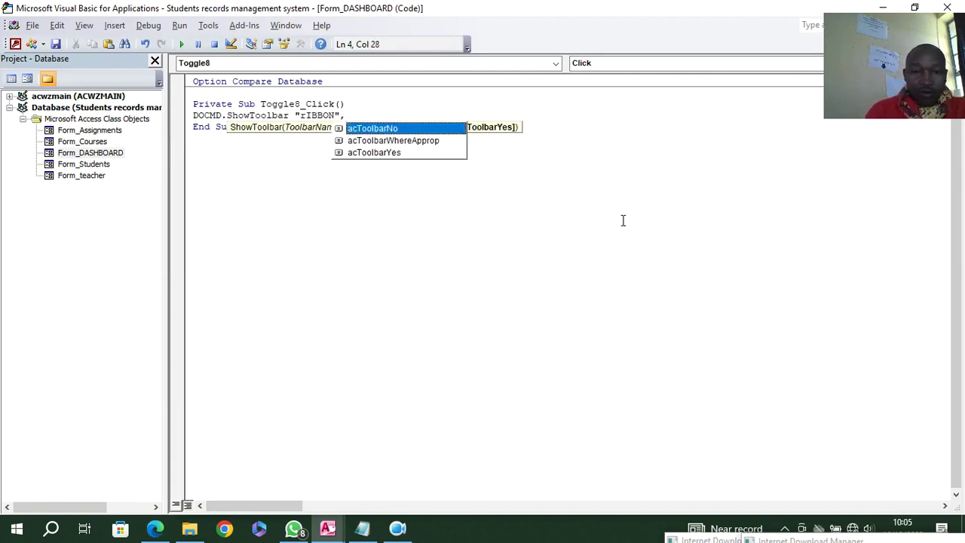
key("Tab")
left_click(604, 299)
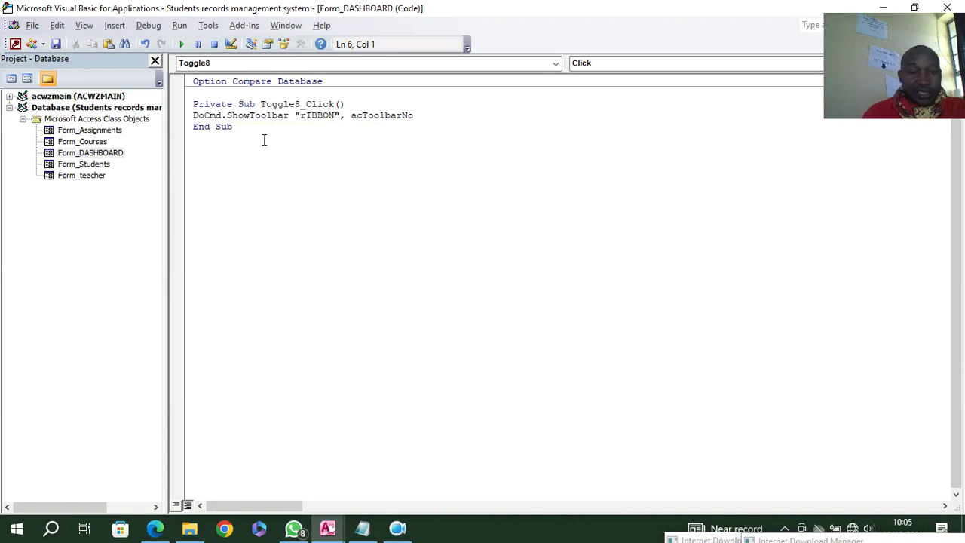
- Correct the lowercase r so the line reads "RIBBON", and copy the ShowToolbar line
left_click_drag(424, 114, 194, 121)
left_click(338, 138)
left_click(307, 119)
key("BackSpace")
type("R")
left_click(407, 146)
left_click_drag(416, 117, 190, 111)
key("ctrl+c")
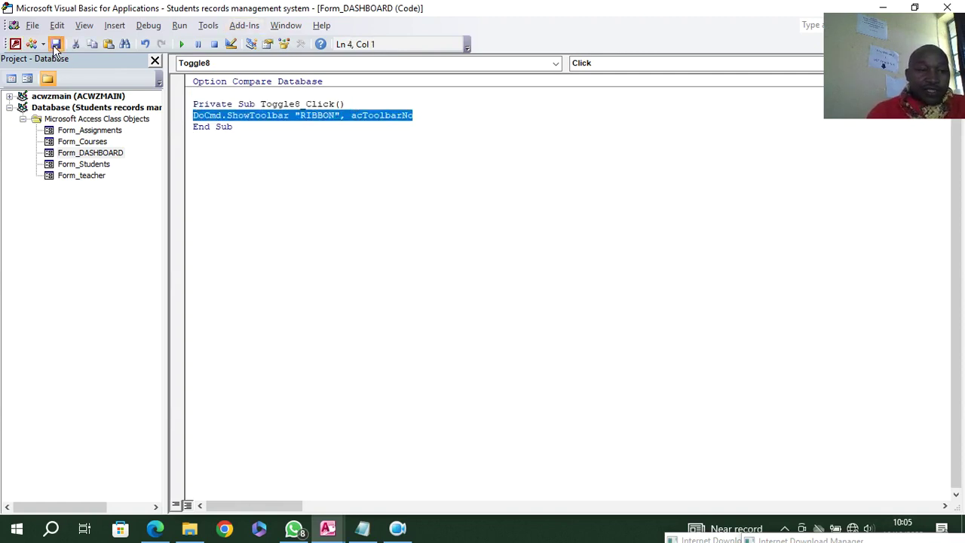
left_click(16, 46)
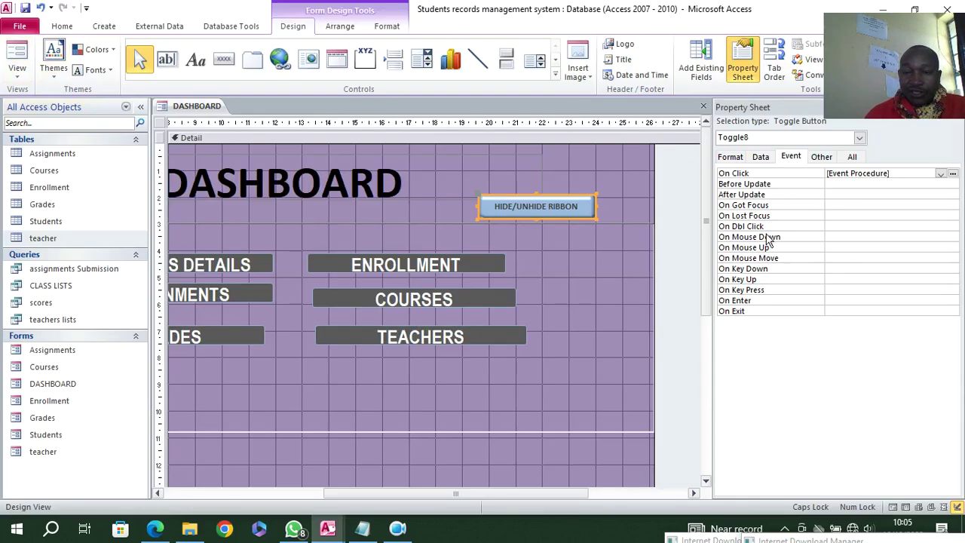
- Set the toggle's On Dbl Click event to [Event Procedure] and open its code
left_click(855, 226)
left_click(941, 226)
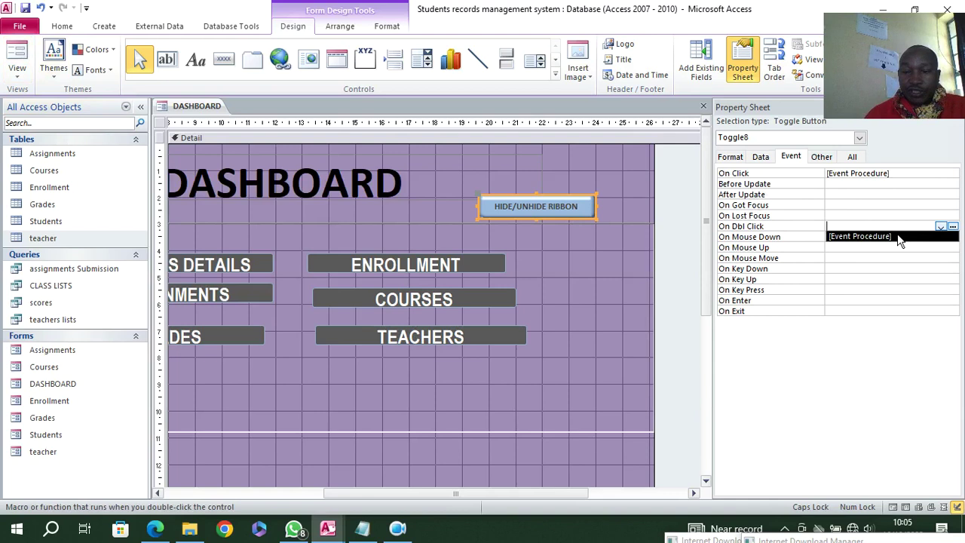
left_click(897, 237)
left_click(952, 226)
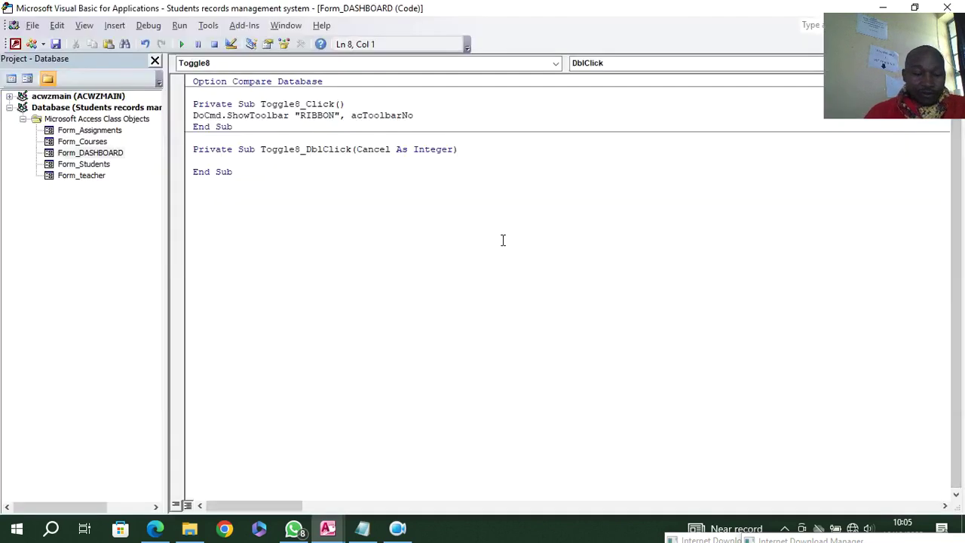
- Paste the ShowToolbar line into the double-click procedure, changing it to acToolbarYes
key("ctrl+v")
key("BackSpace")
key("BackSpace")
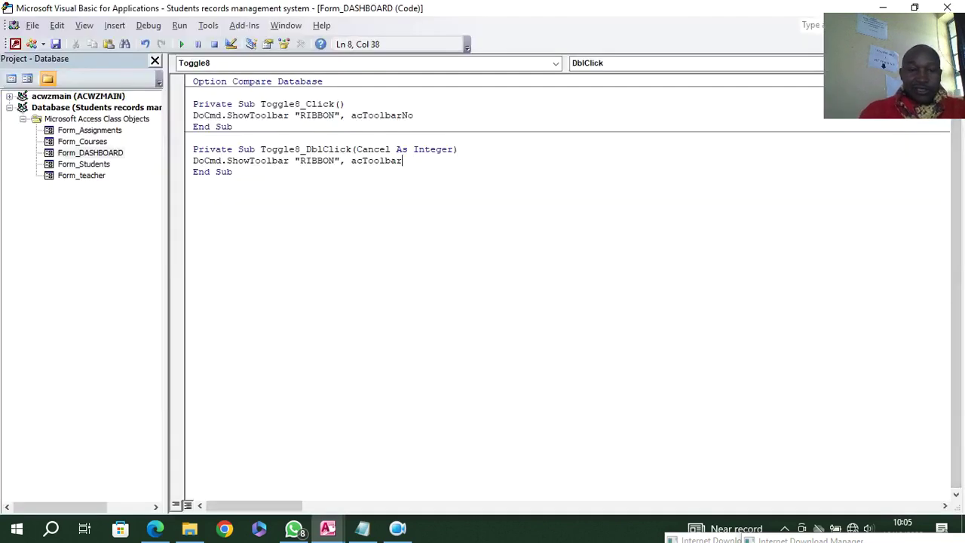
left_click(433, 312)
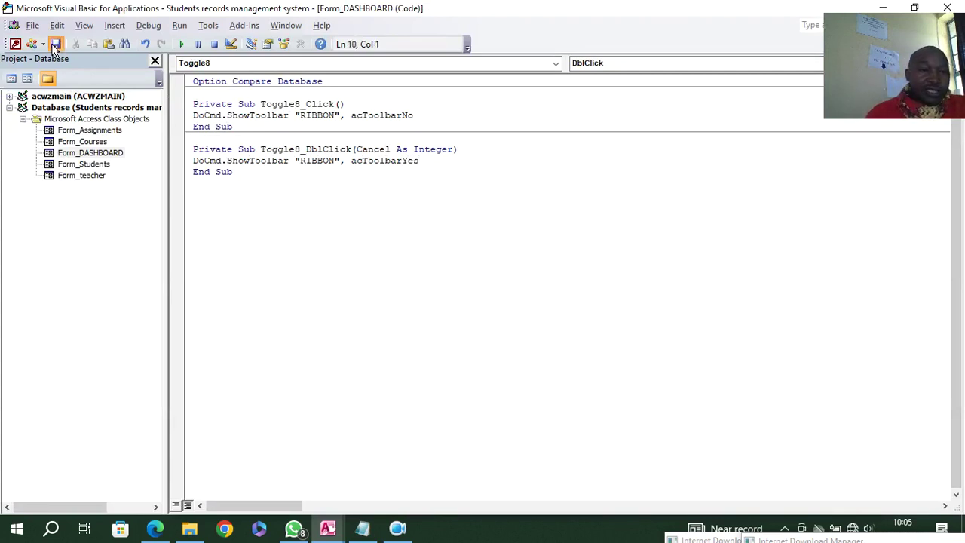
left_click(15, 45)
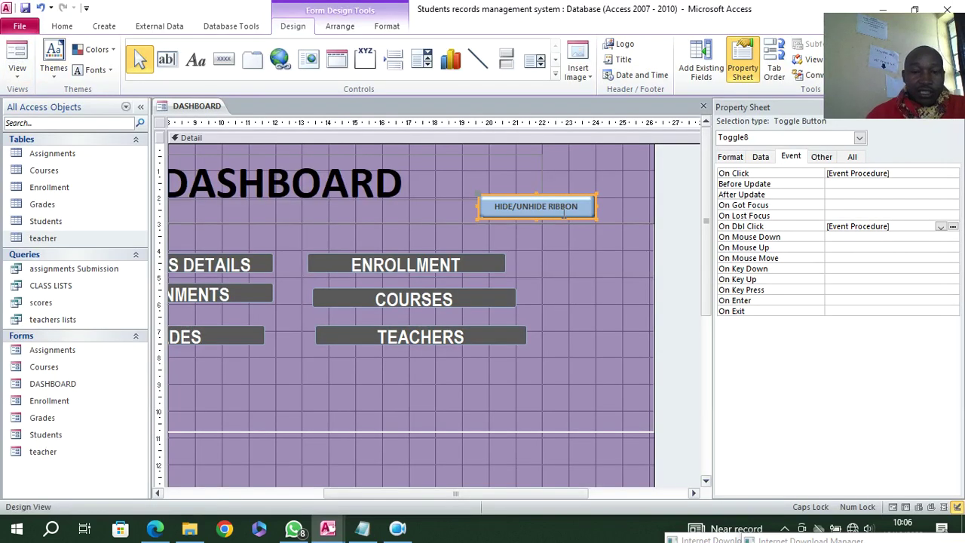
left_click(62, 25)
- Run DASHBOARD in Form View; click the toggle to hide the ribbon, double-click to restore it
left_click(17, 54)
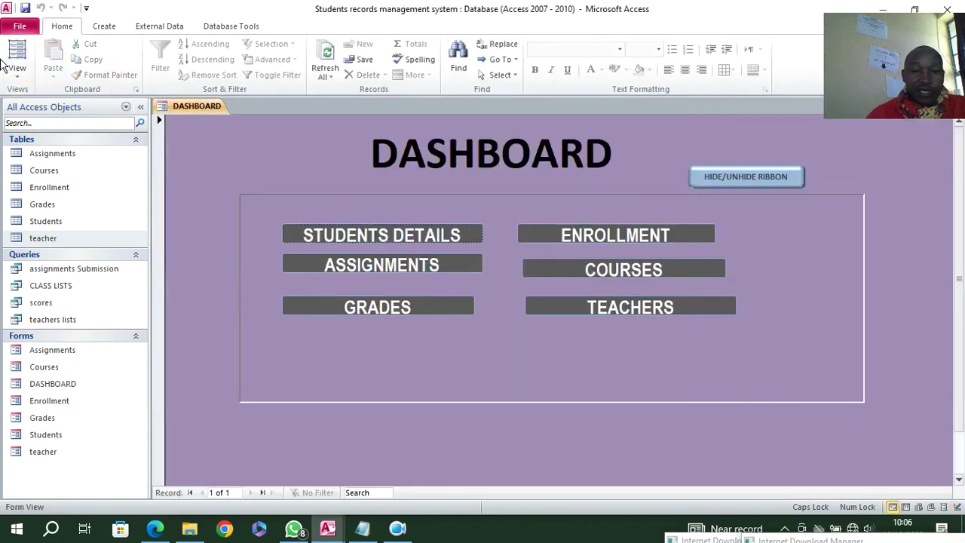
left_click(732, 177)
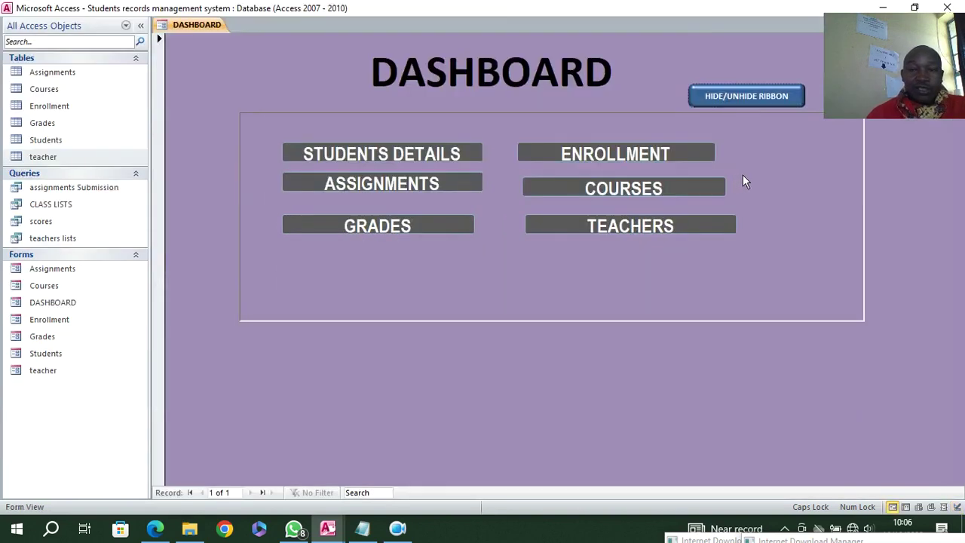
left_click(728, 103)
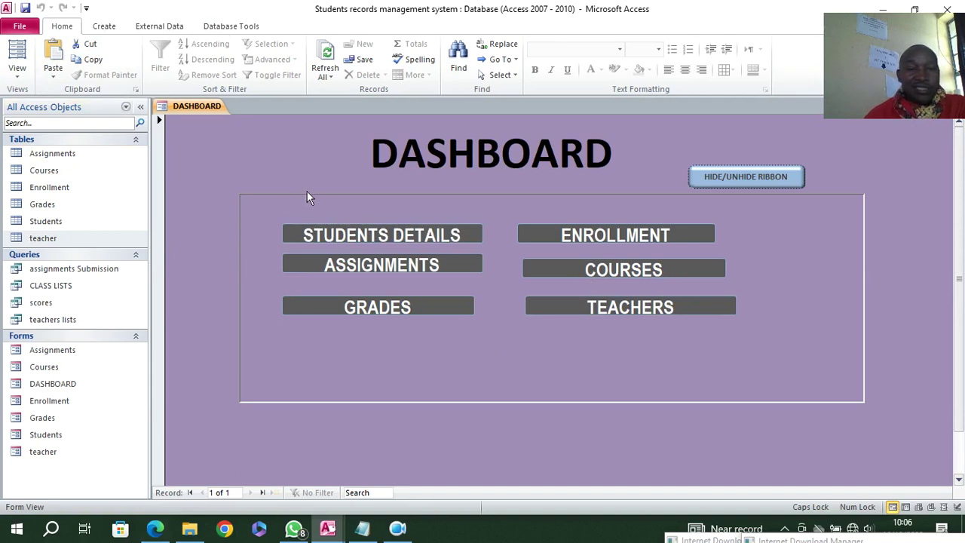
left_click(237, 28)
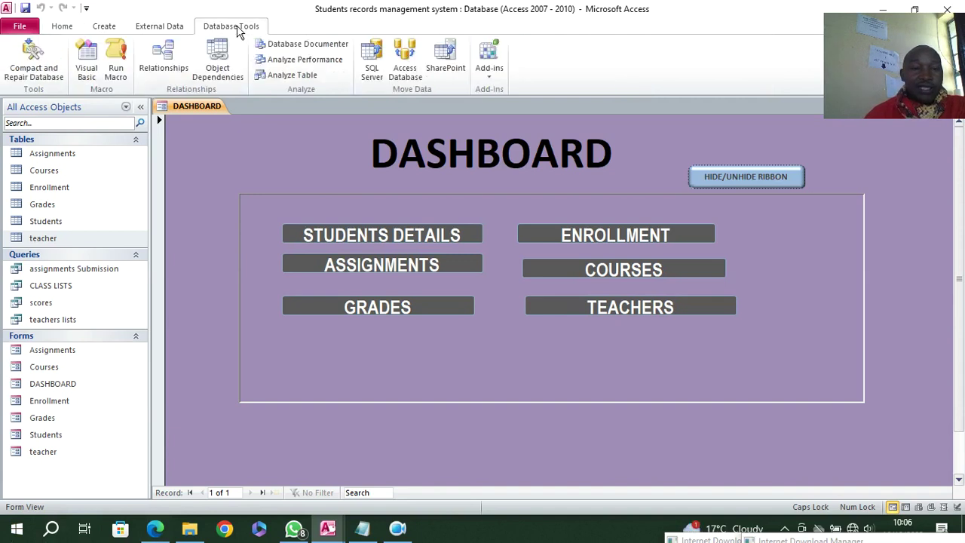
- Start an Access import from Desktop\ACCESS PROJECTS 2023\HUMAN RESOURCE PRO 2023.accdb
left_click(178, 29)
left_click(127, 60)
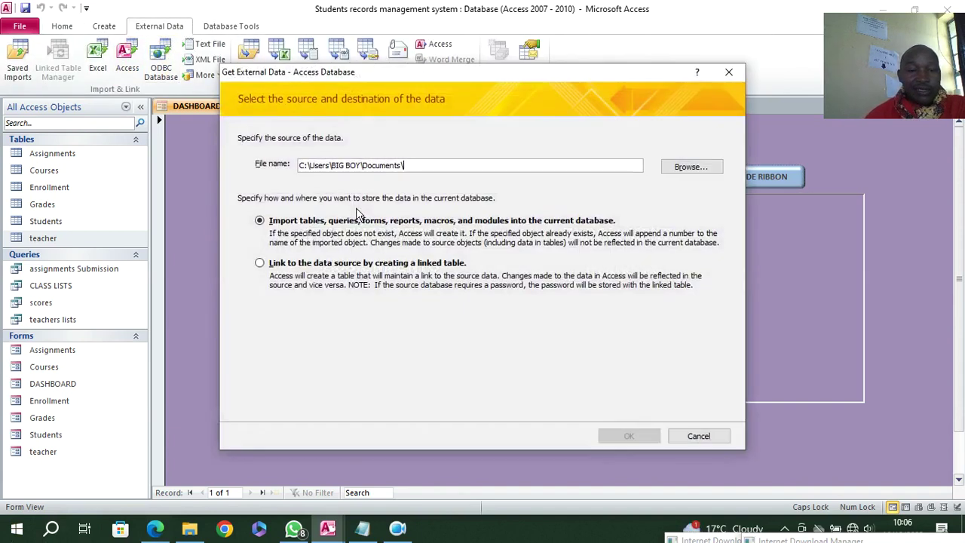
left_click(692, 169)
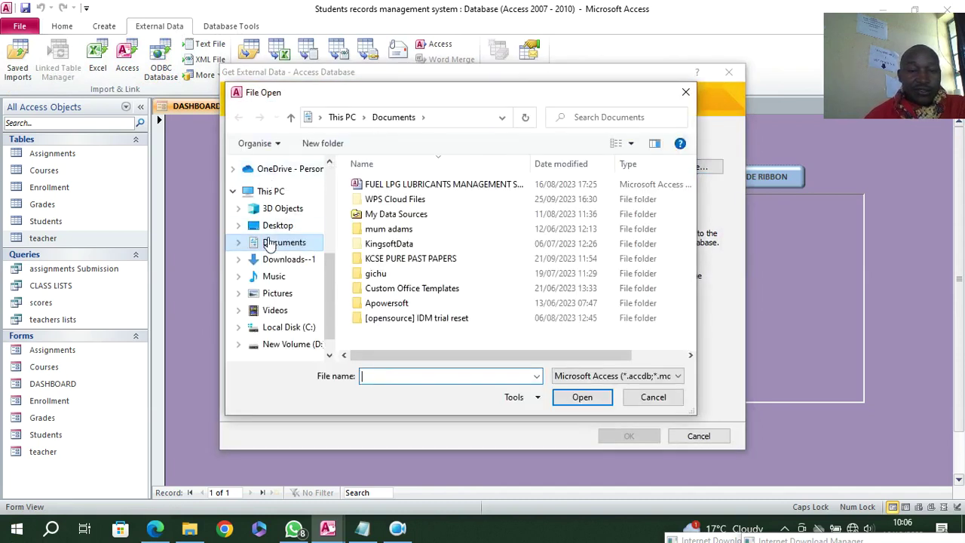
left_click(279, 227)
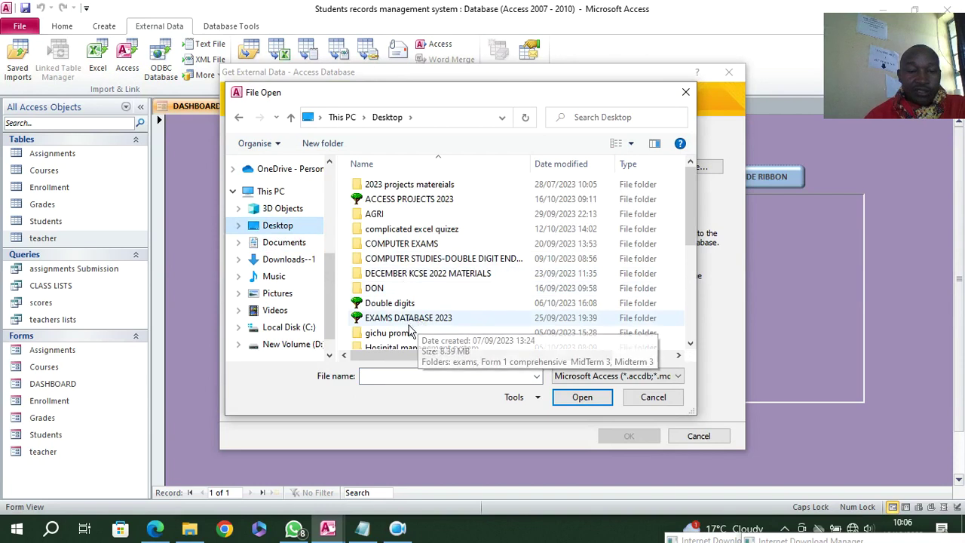
double_click(413, 199)
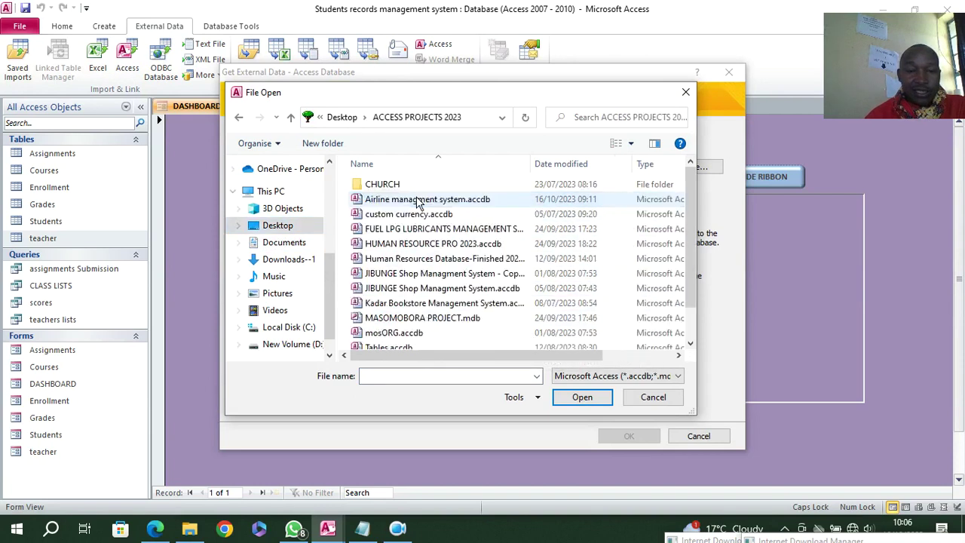
left_click(403, 245)
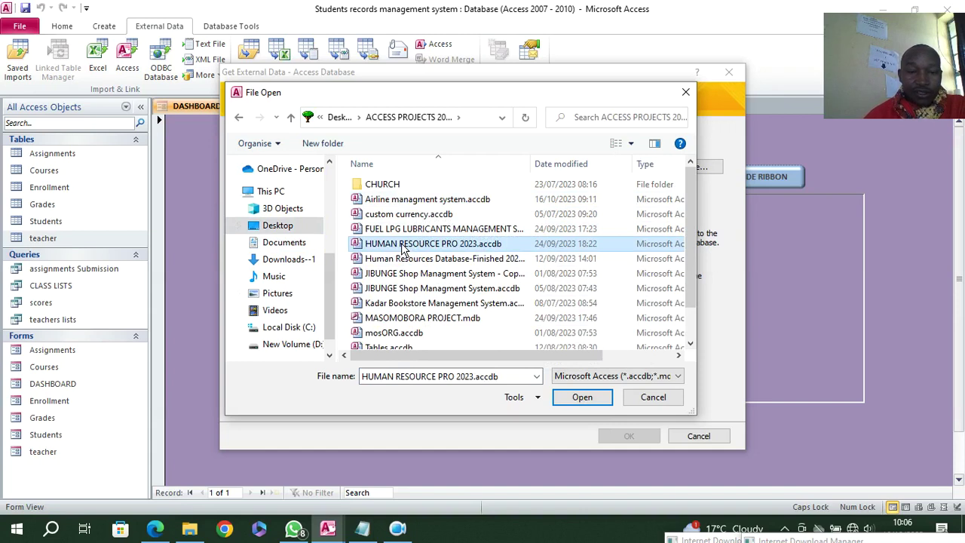
left_click(582, 399)
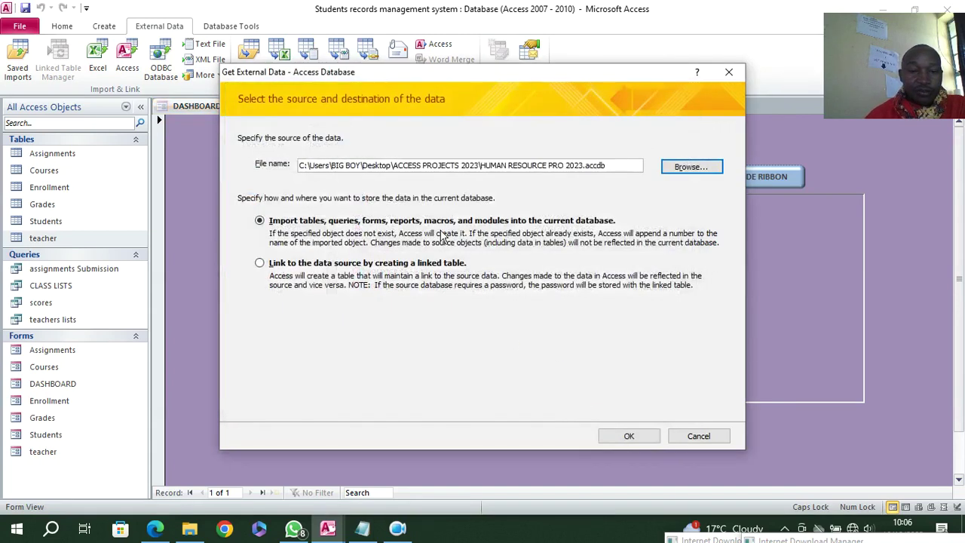
left_click(638, 437)
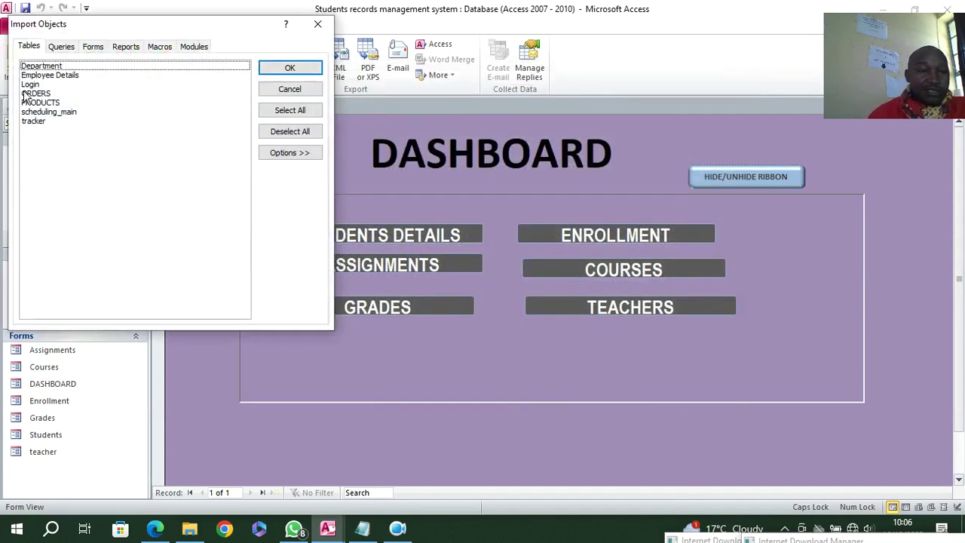
- Import the Login table plus the User Login and memo forms, without saving import steps
left_click(30, 84)
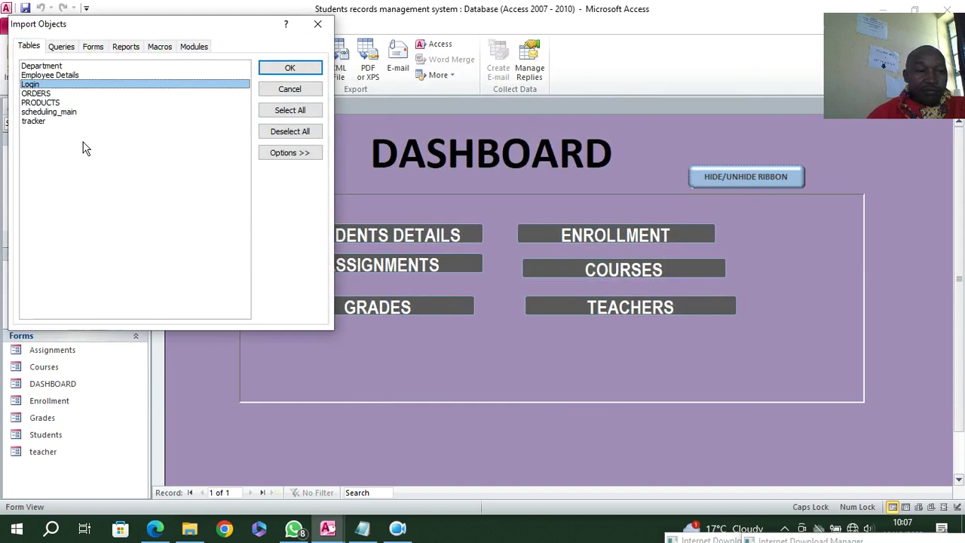
left_click(94, 47)
left_click(50, 214)
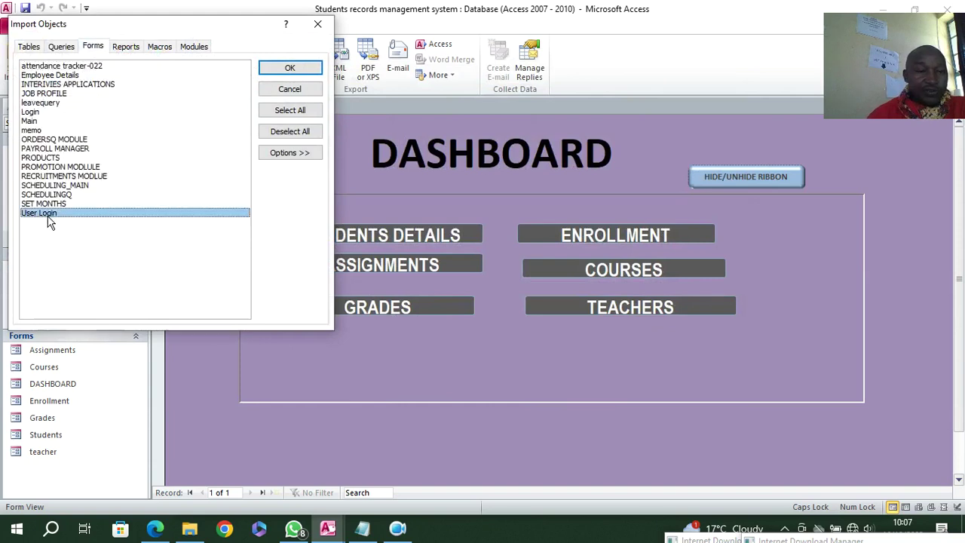
left_click(36, 131)
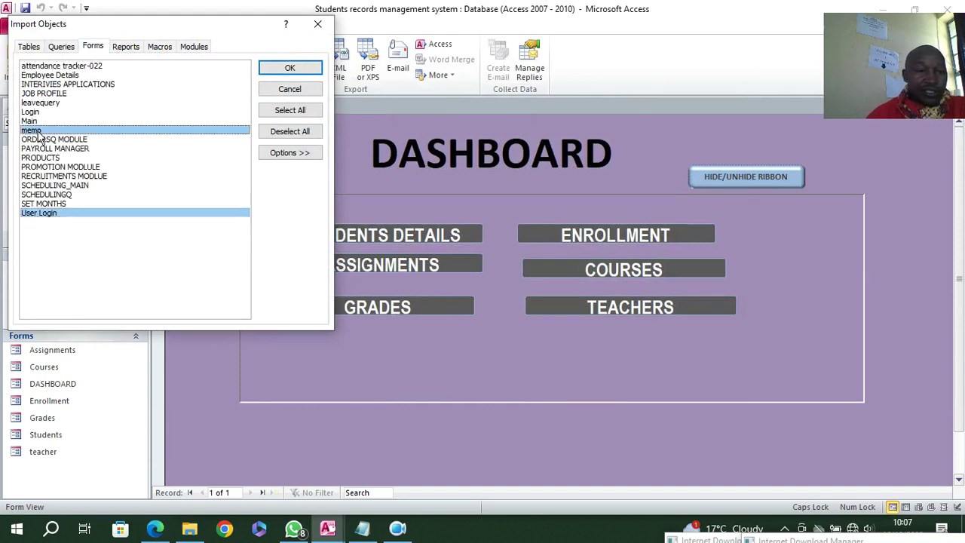
left_click(39, 113)
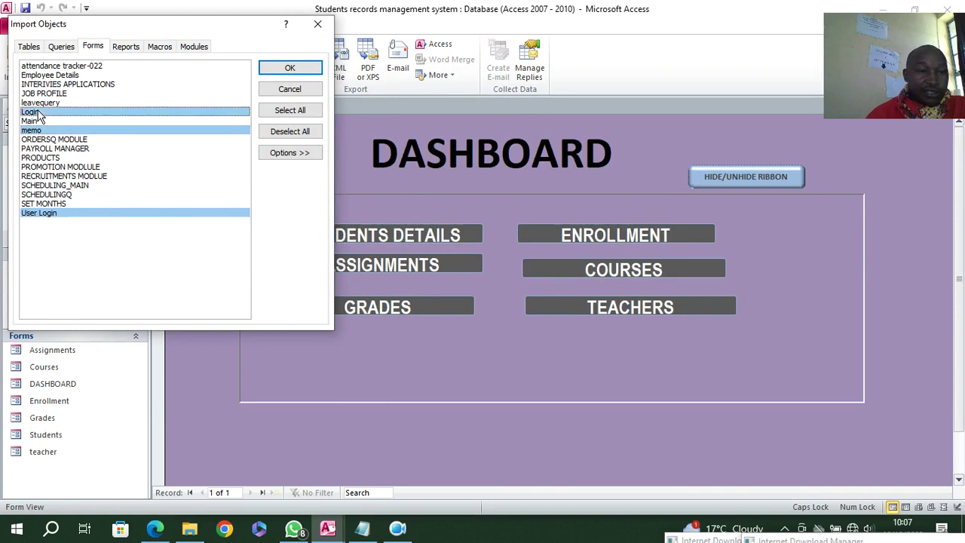
left_click(40, 115)
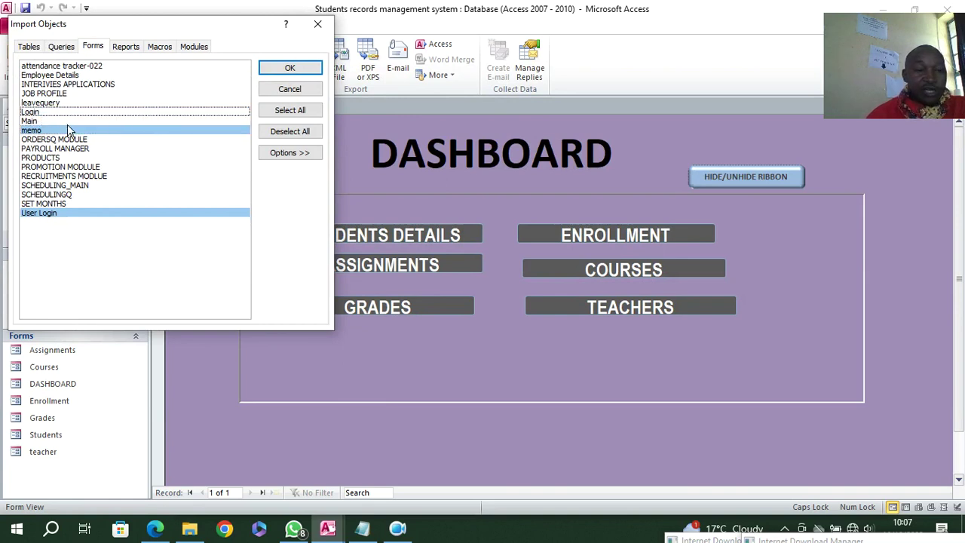
left_click(281, 67)
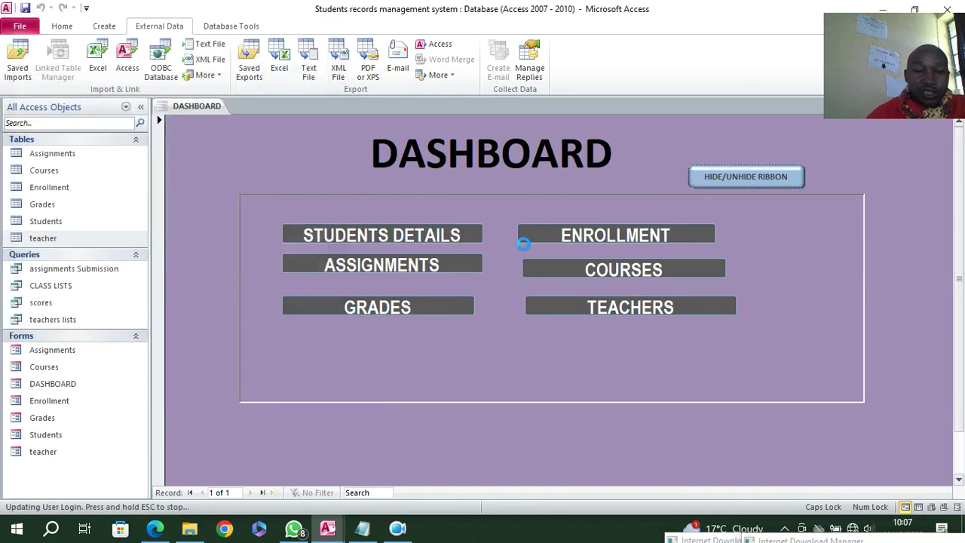
left_click(698, 437)
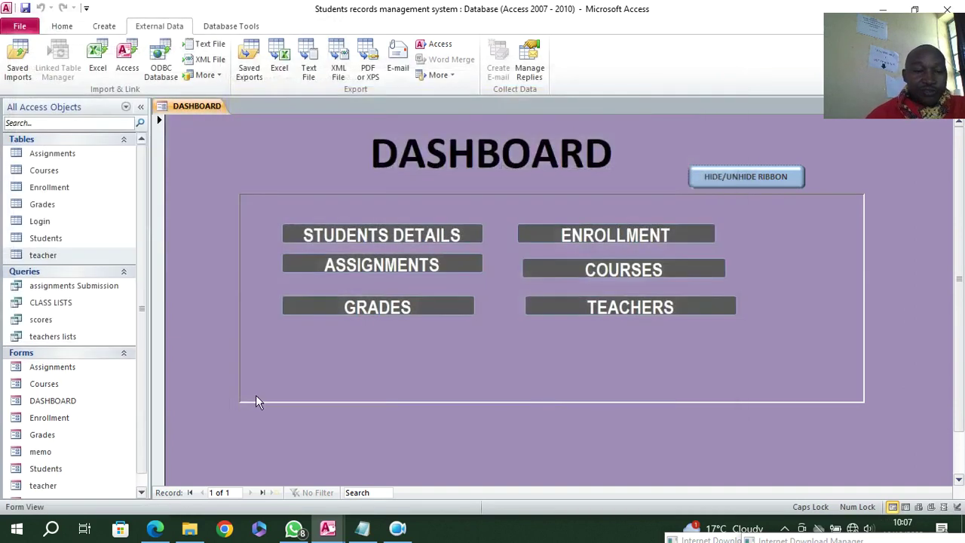
- Open the User Login form in Design View, then run it in Form View
scroll(38, 475, "down", 1)
right_click(52, 489)
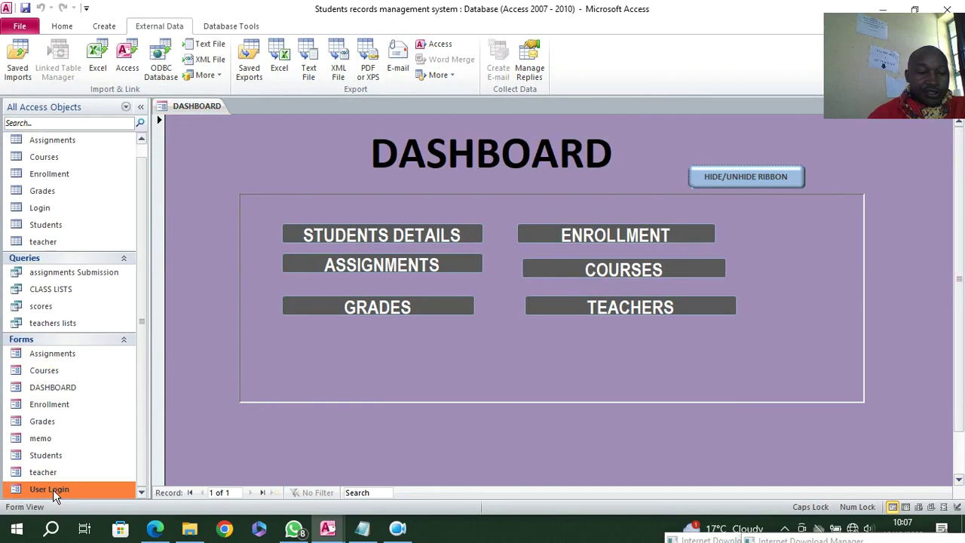
left_click(100, 329)
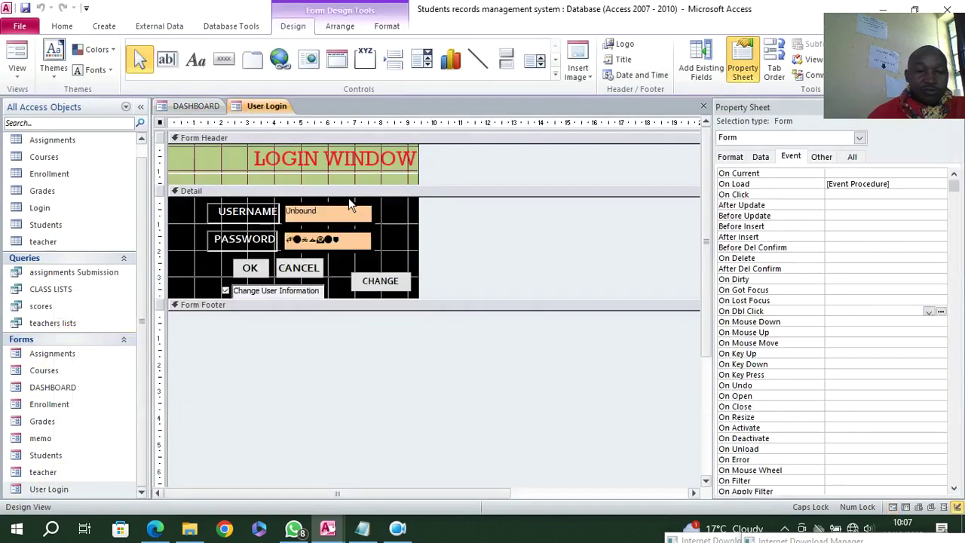
left_click(17, 57)
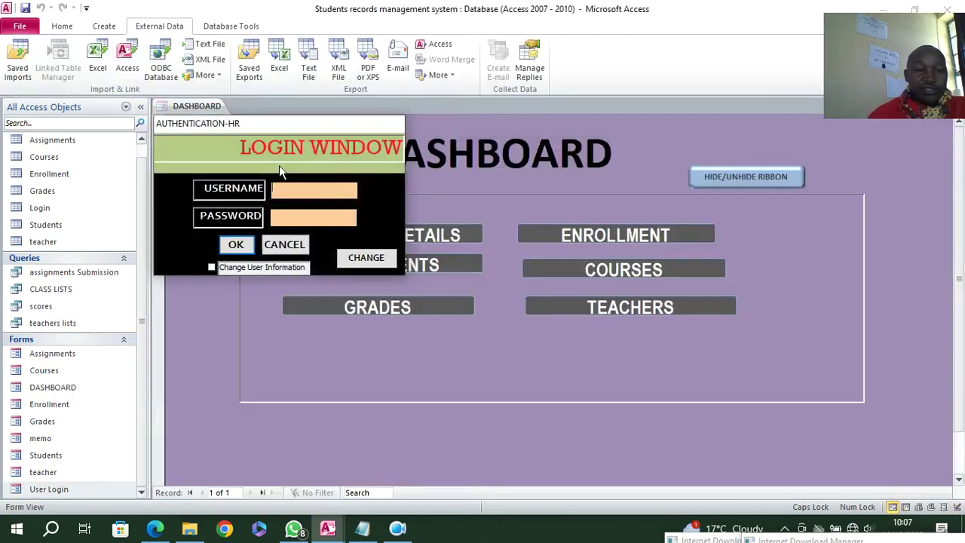
- Nudge the login popup aside and switch it back to Design View
left_click_drag(235, 124, 266, 138)
right_click(229, 153)
left_click(267, 197)
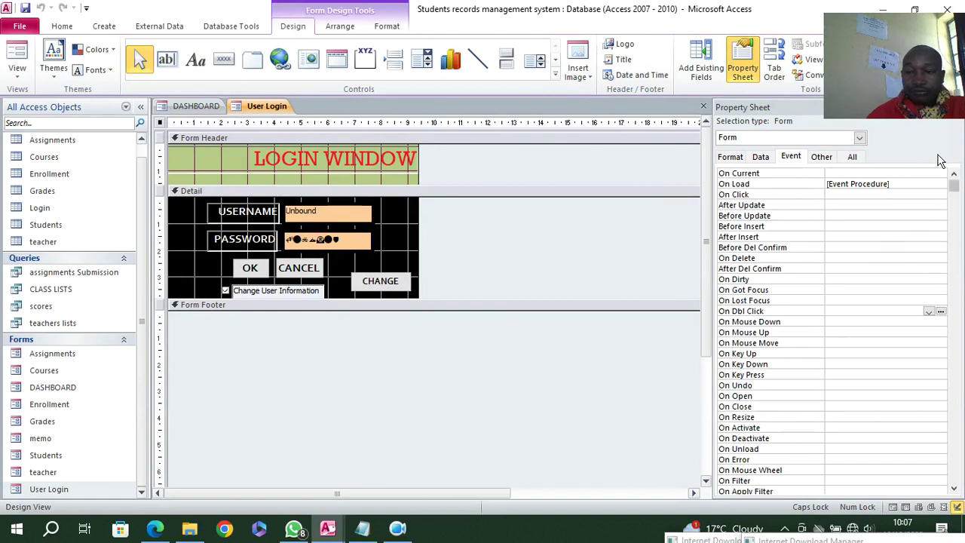
- Replace the form's AUTHENTICATION-HR caption with LOGIN SCREEN and close the login form
left_click(849, 157)
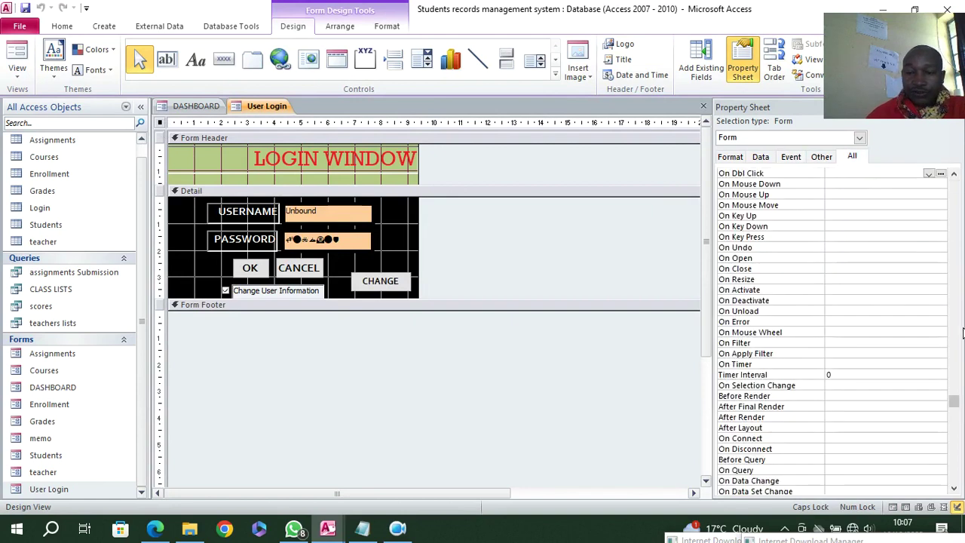
left_click_drag(953, 401, 953, 180)
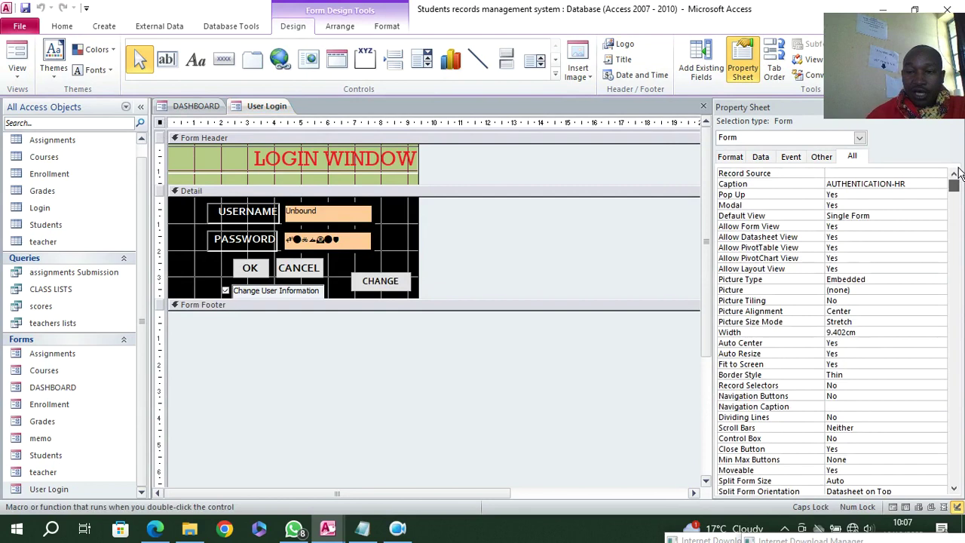
left_click(908, 185)
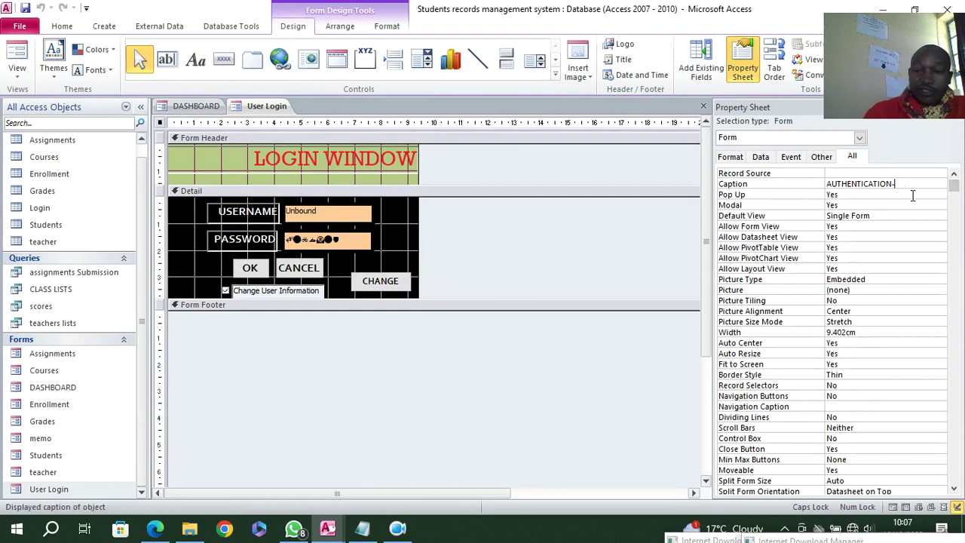
key("BackSpace")
key("BackSpace")
key("BackSpace")
key("BackSpace")
key("BackSpace")
key("BackSpace")
key("BackSpace")
key("BackSpace")
key("BackSpace")
key("BackSpace")
key("BackSpace")
key("BackSpace")
key("BackSpace")
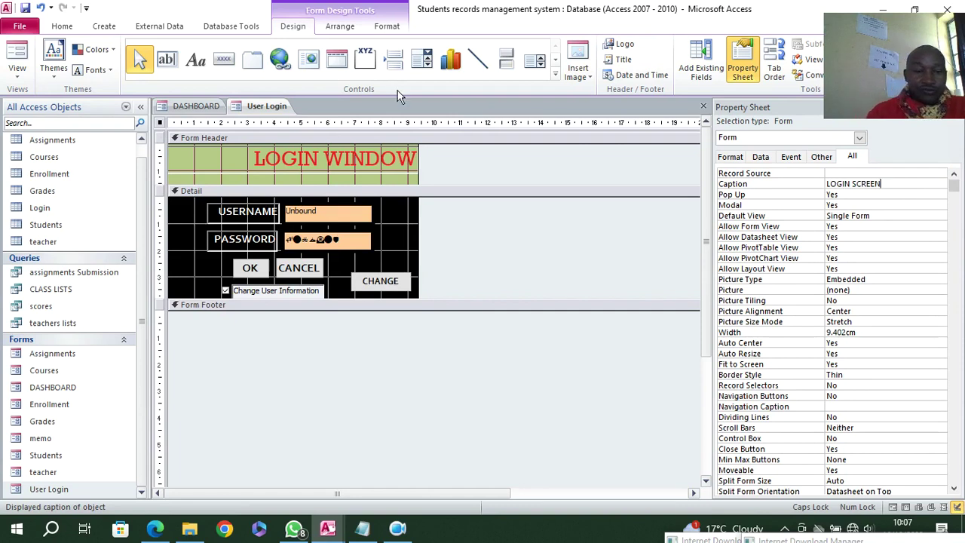
left_click(6, 8)
left_click(26, 7)
right_click(265, 107)
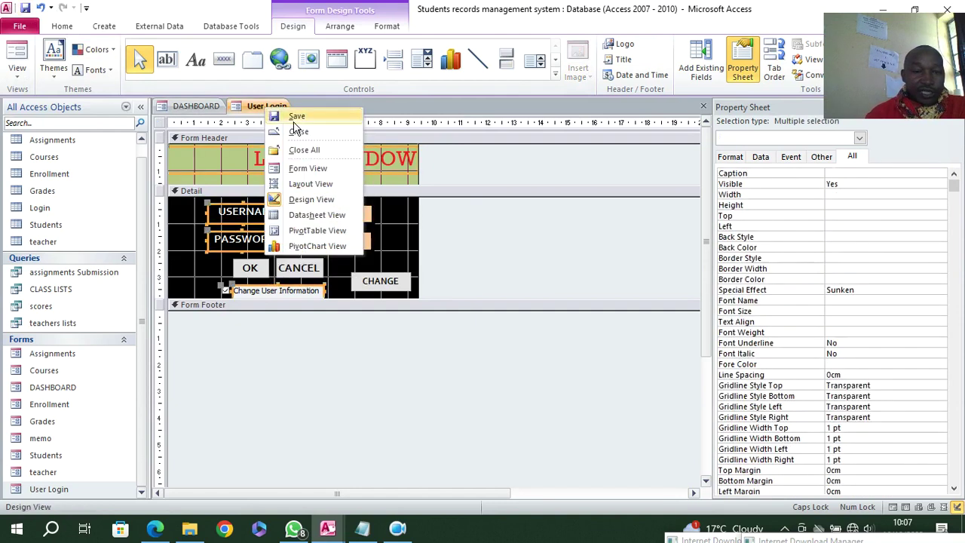
left_click(296, 132)
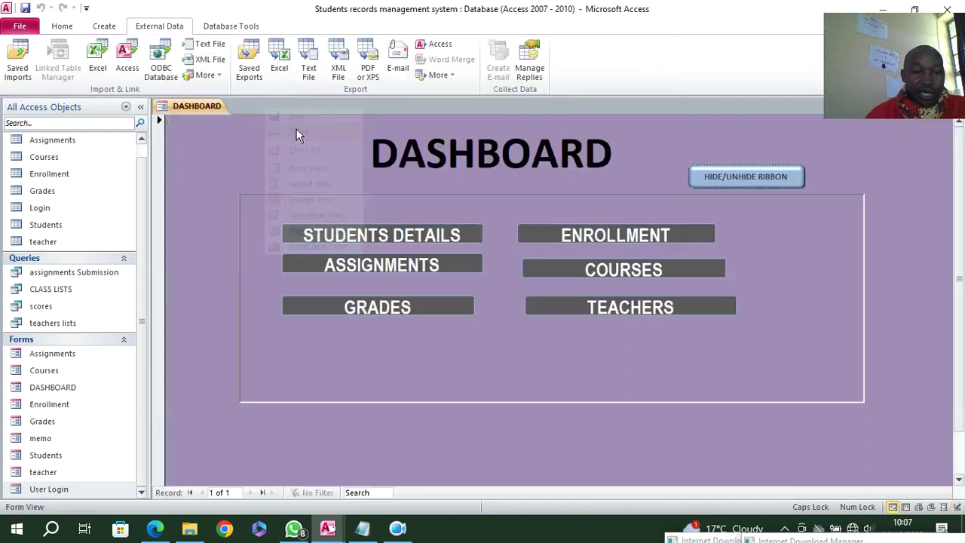
- Open memo in Design View and delete its NAFI LOGO.jpeg Picture background
left_click(42, 438)
right_click(44, 438)
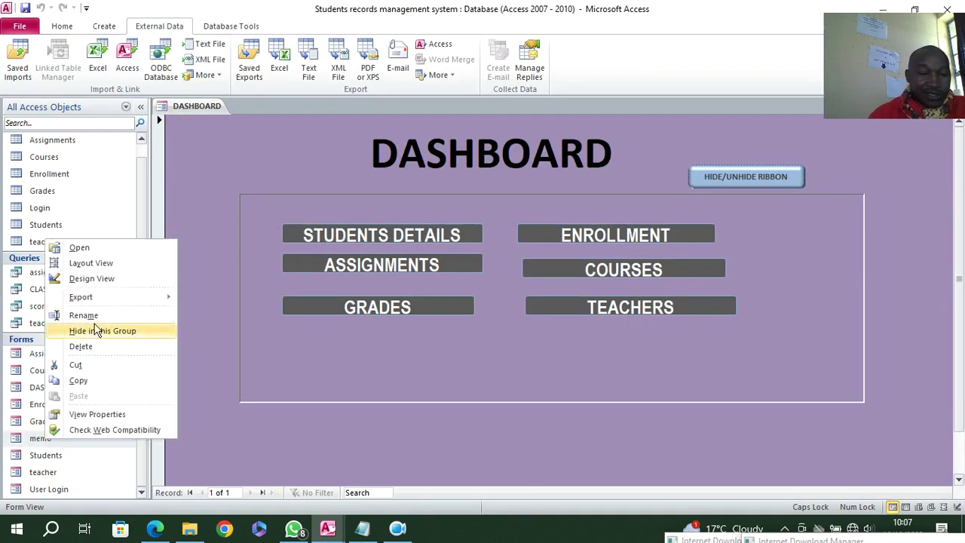
left_click(100, 279)
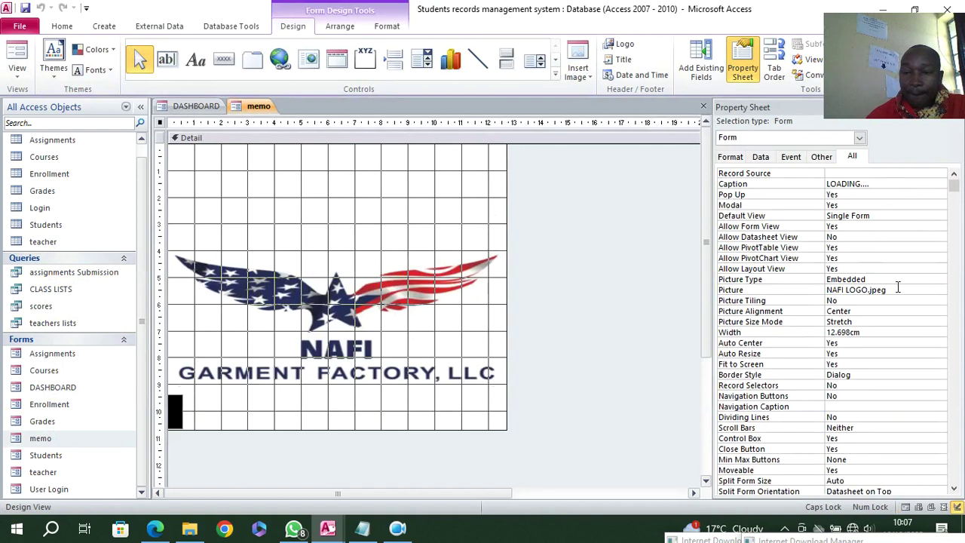
left_click(803, 286)
key("Delete")
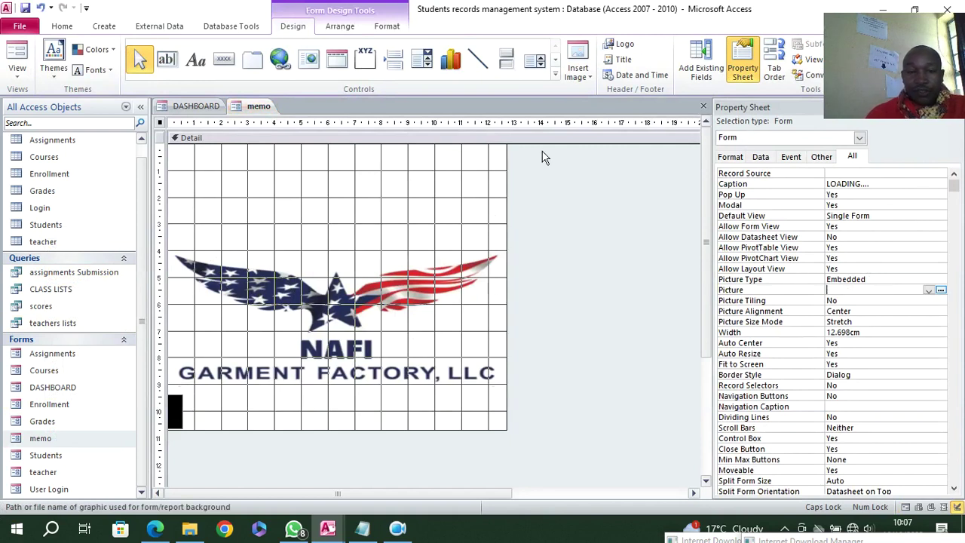
left_click(443, 215)
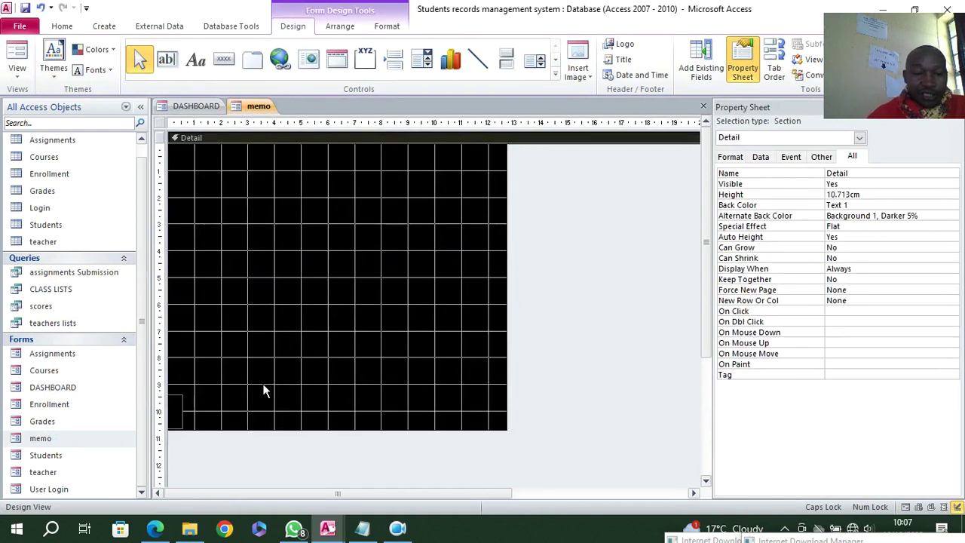
- Give the progress-bar label at lower left a white shape fill
left_click(179, 411)
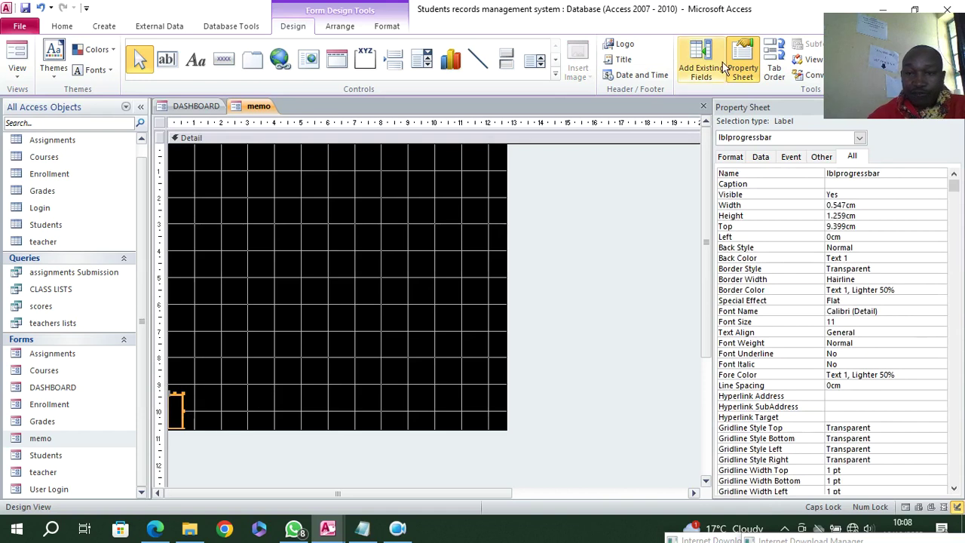
left_click(386, 25)
left_click(613, 45)
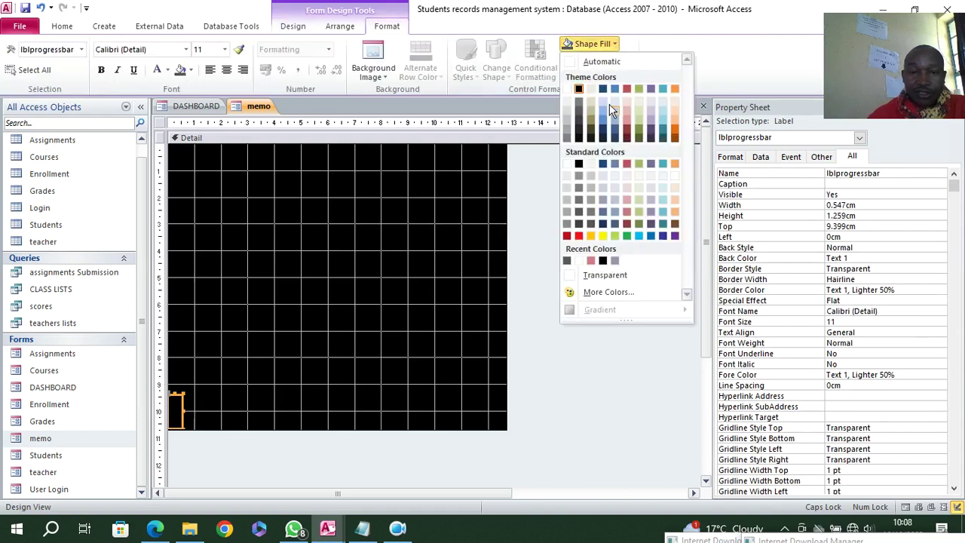
left_click(566, 164)
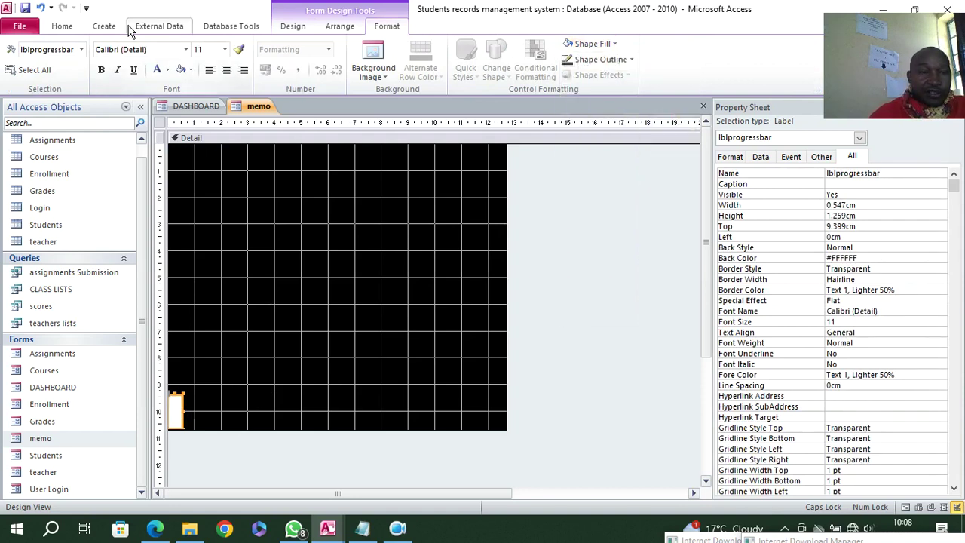
- Draw a label near the top reading LOADING......... PLEASE WAIT........
left_click(293, 27)
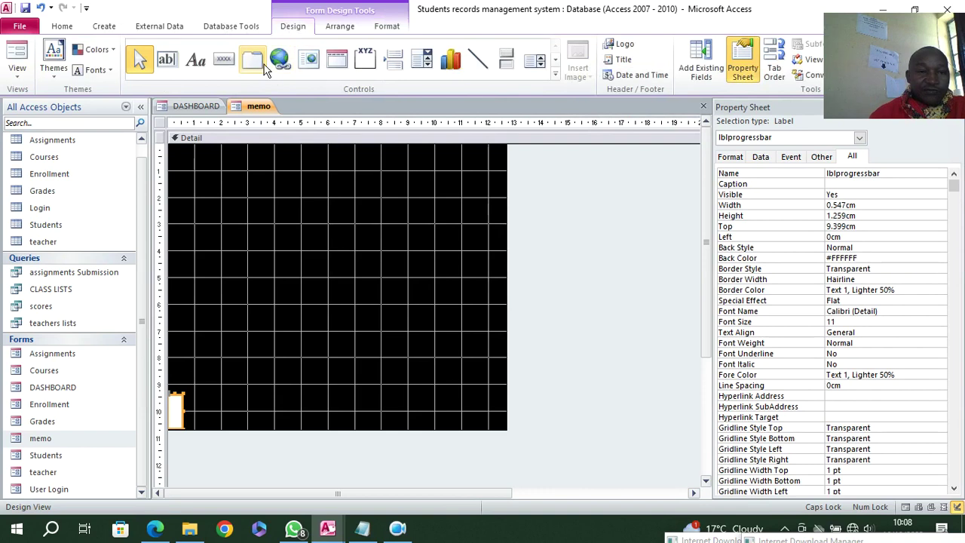
left_click(195, 59)
left_click_drag(198, 189, 474, 236)
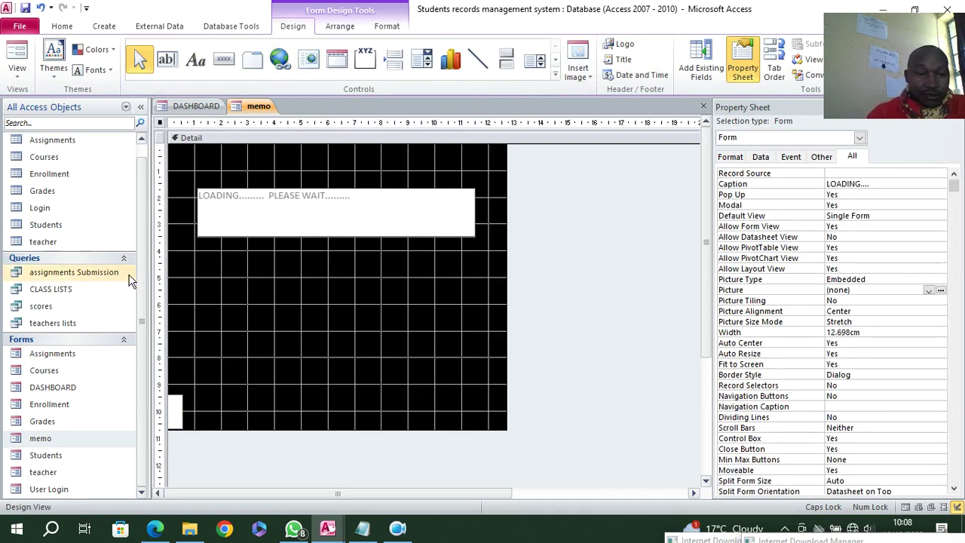
- Make the loading label white, bold, 24 pt, and enlarge it to fit
left_click(236, 241)
left_click(252, 238)
left_click(388, 27)
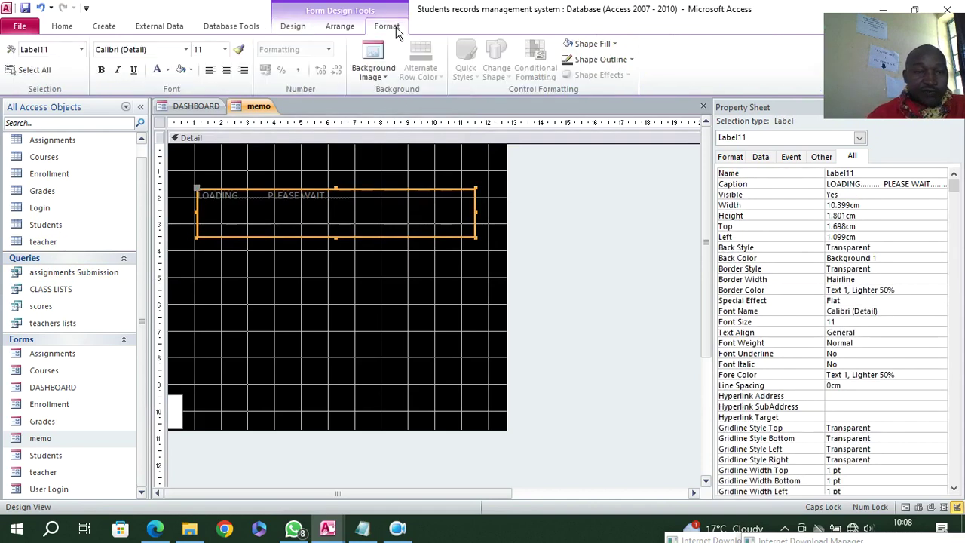
left_click(156, 69)
left_click(101, 70)
left_click(224, 49)
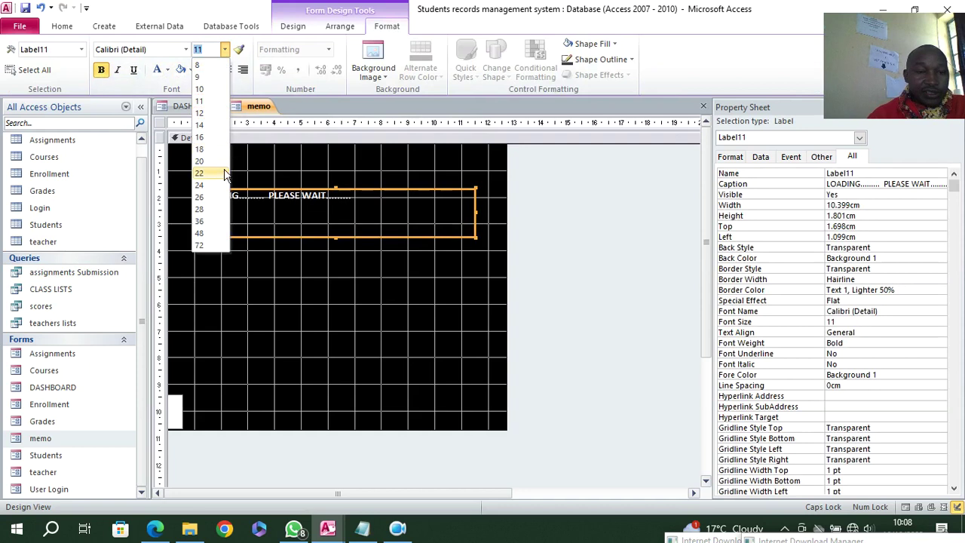
left_click(200, 188)
left_click_drag(475, 236, 489, 298)
- Put PLEASE WAIT on a second line, centre the text, and preview the memo form
left_click(357, 211)
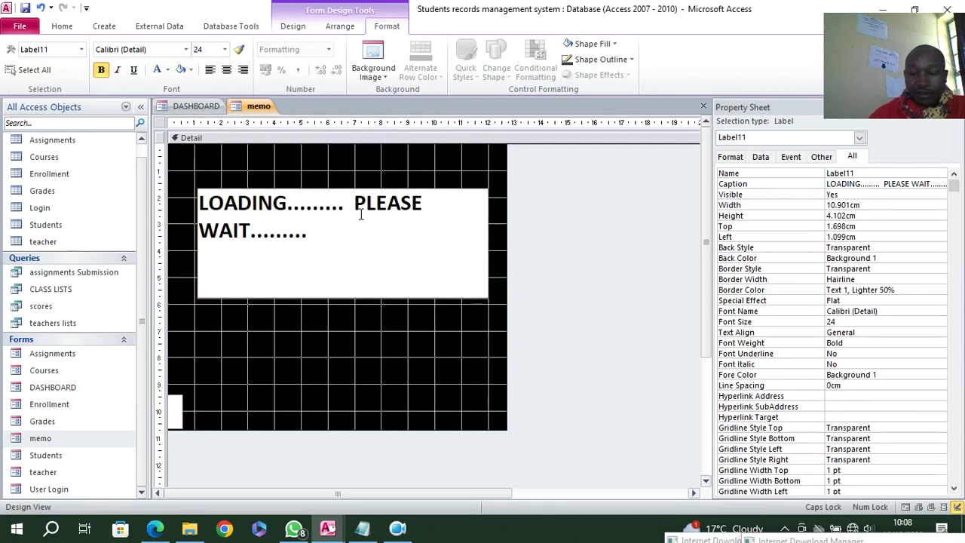
key("ctrl+Return")
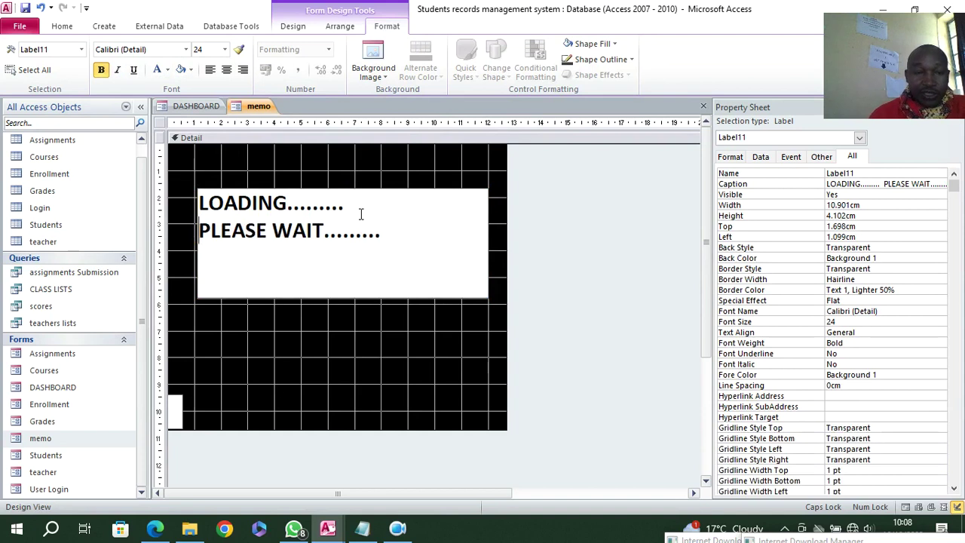
left_click(409, 351)
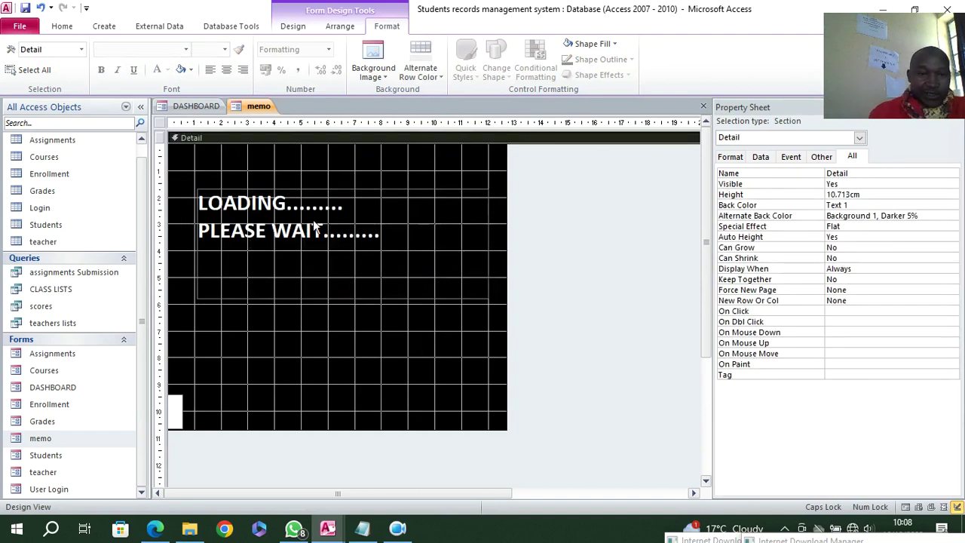
left_click(276, 232)
left_click(226, 70)
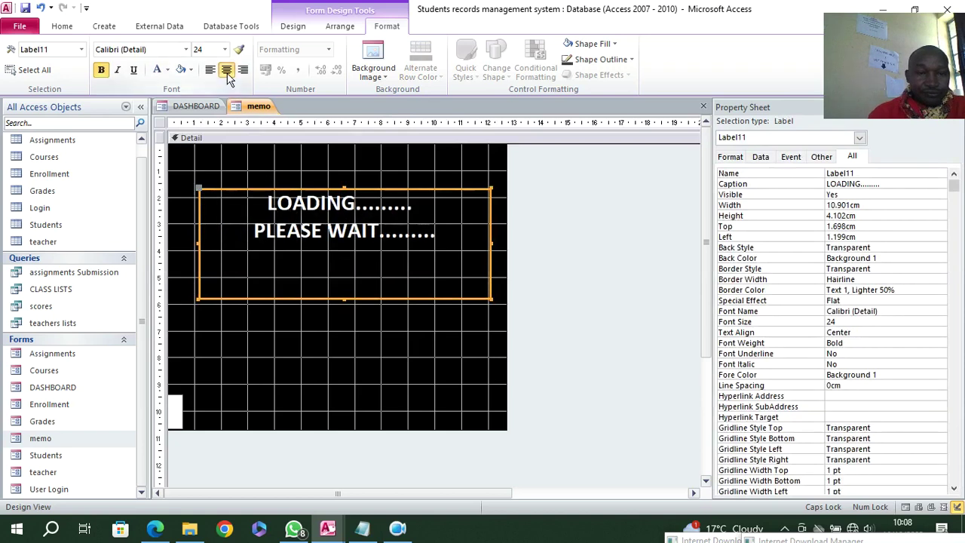
left_click(323, 167)
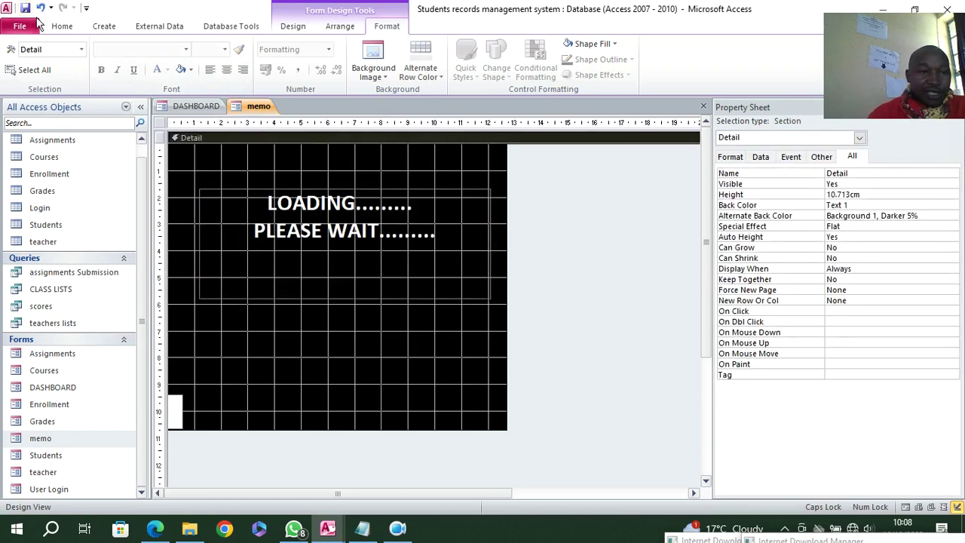
left_click(62, 26)
left_click(15, 56)
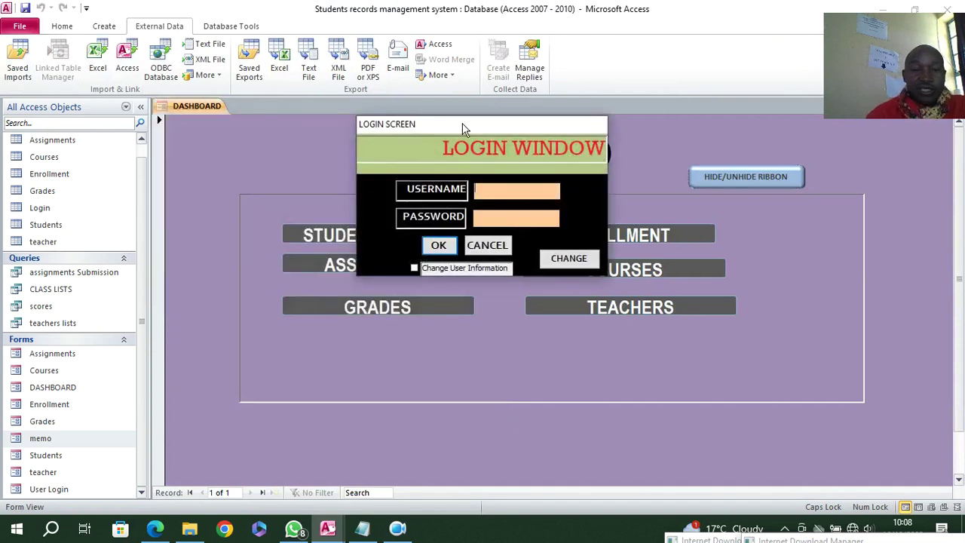
- Move the login screen aside, open User Login in Design View, and return to DASHBOARD
left_click_drag(462, 124, 335, 117)
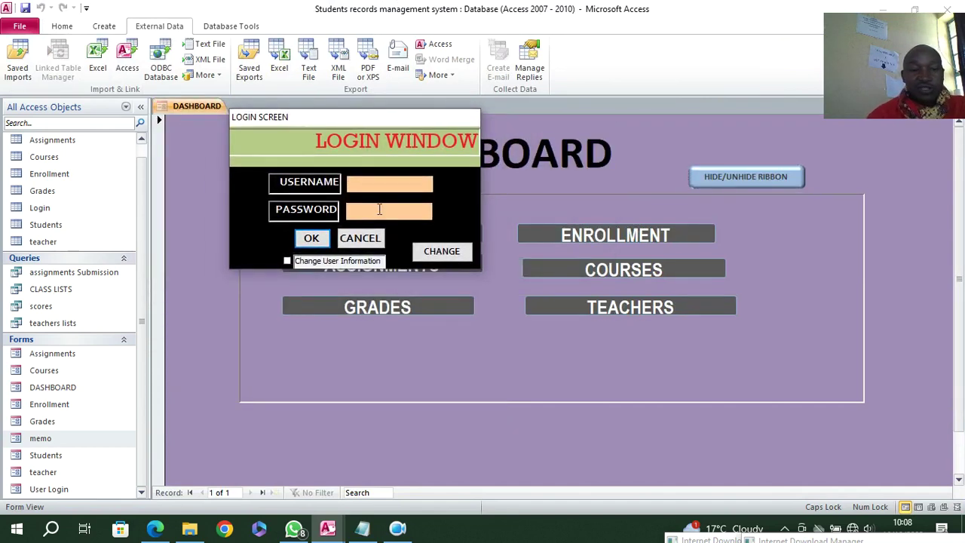
right_click(270, 139)
left_click(287, 181)
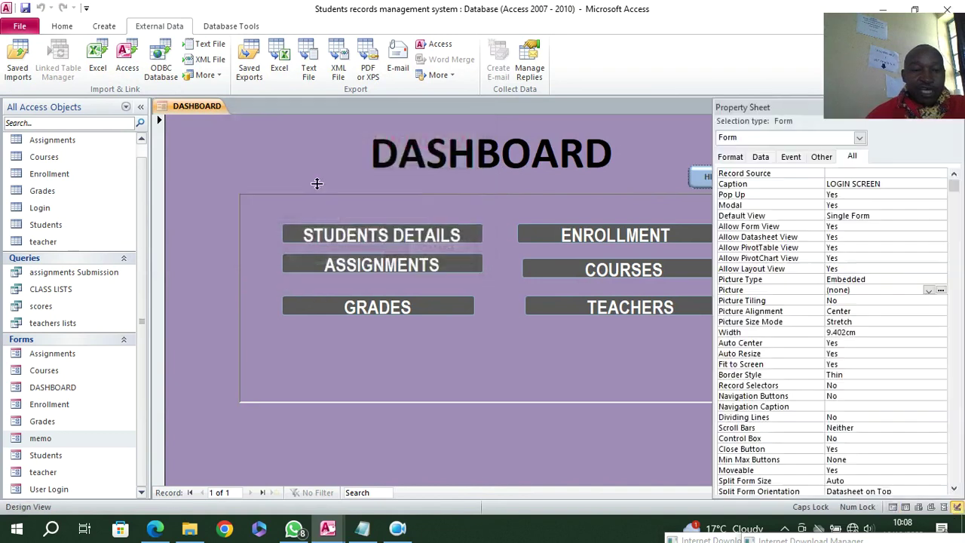
left_click(194, 107)
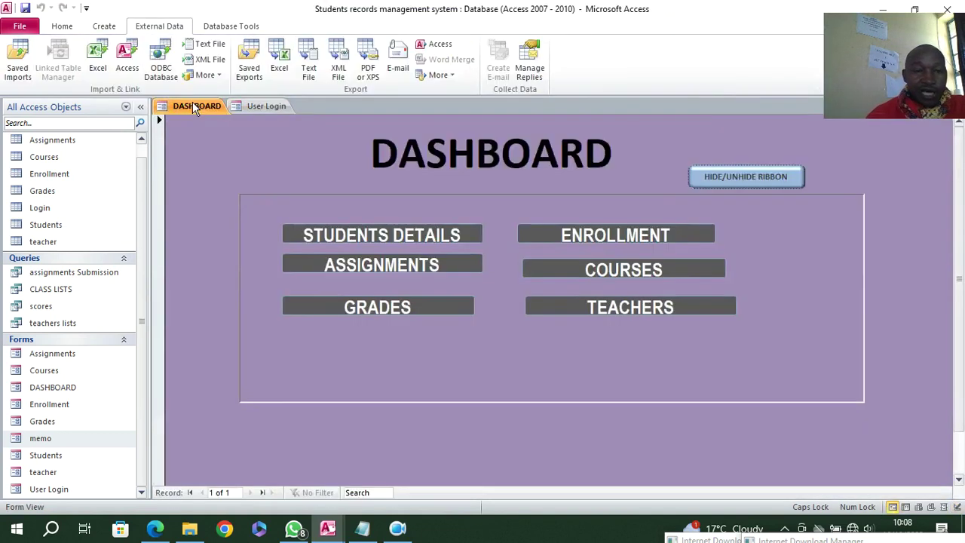
right_click(282, 159)
- Draw a text box below the DASHBOARD title and caption its label 'Logged in as:'
left_click(321, 198)
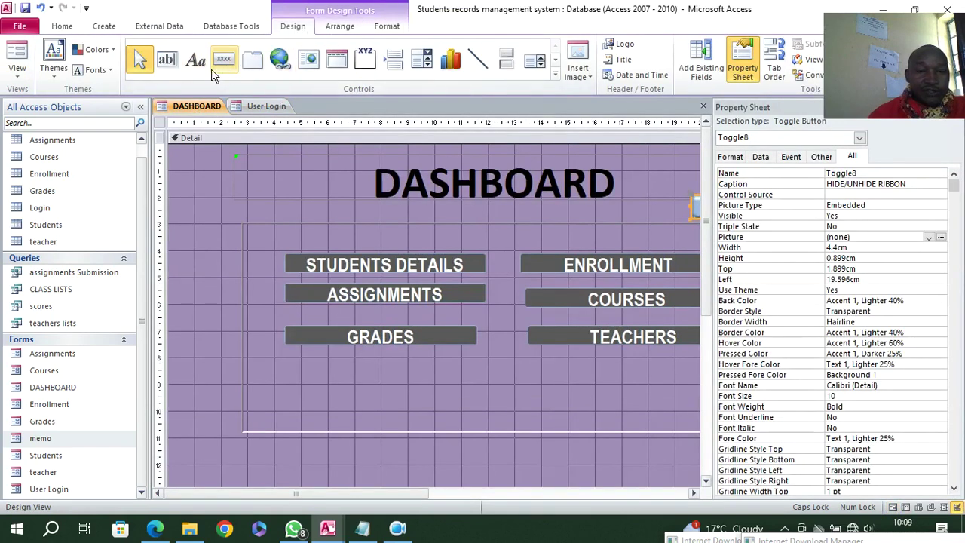
left_click(173, 65)
left_click_drag(253, 205, 393, 233)
left_click(202, 217)
left_click_drag(199, 211, 262, 211)
type("LOG")
key("BackSpace")
key("Caps_Lock")
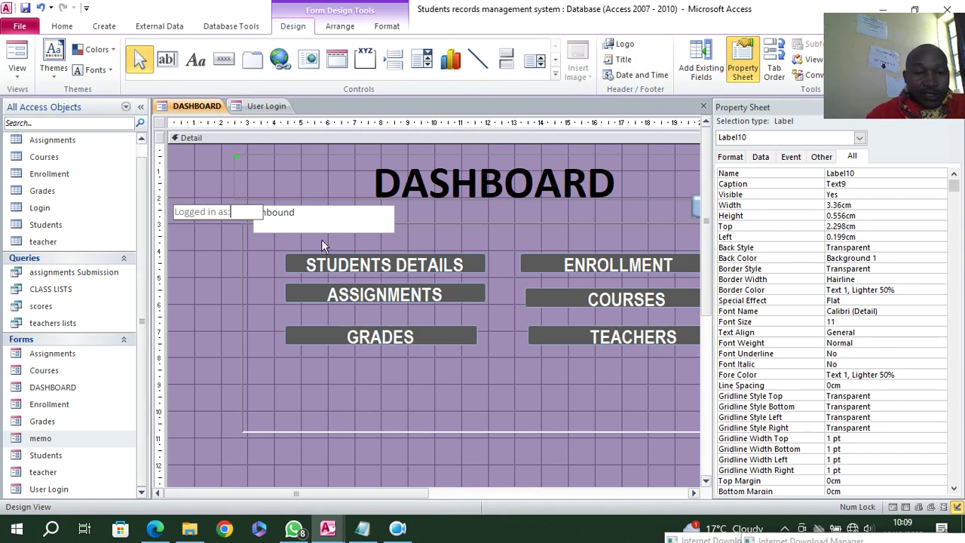
left_click(223, 237)
- Set the unbound text box's Back Style and Border Style to Transparent
left_click(282, 230)
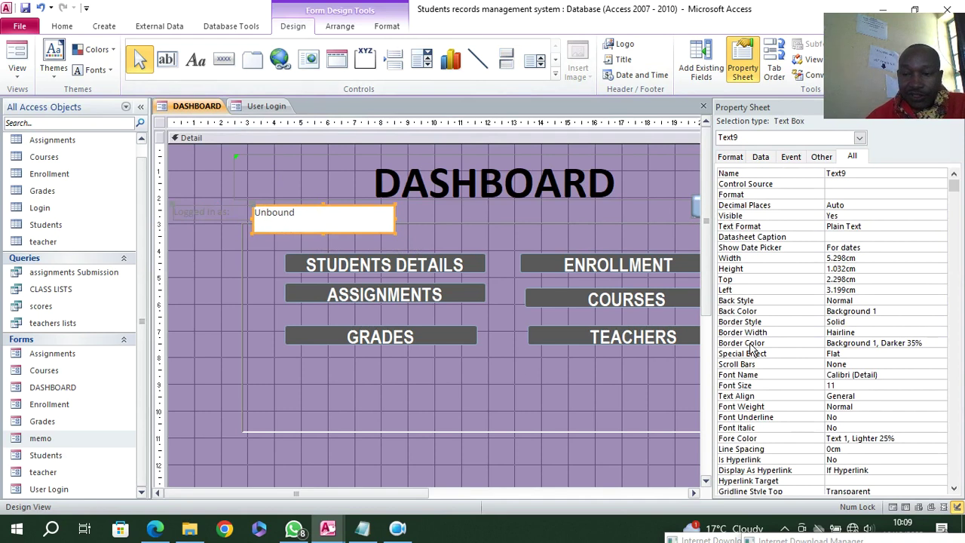
double_click(898, 299)
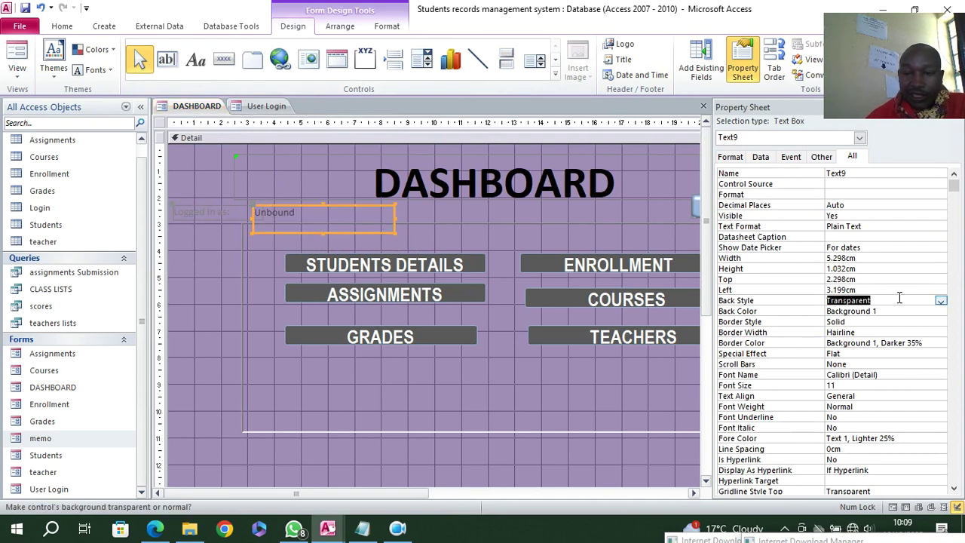
double_click(881, 322)
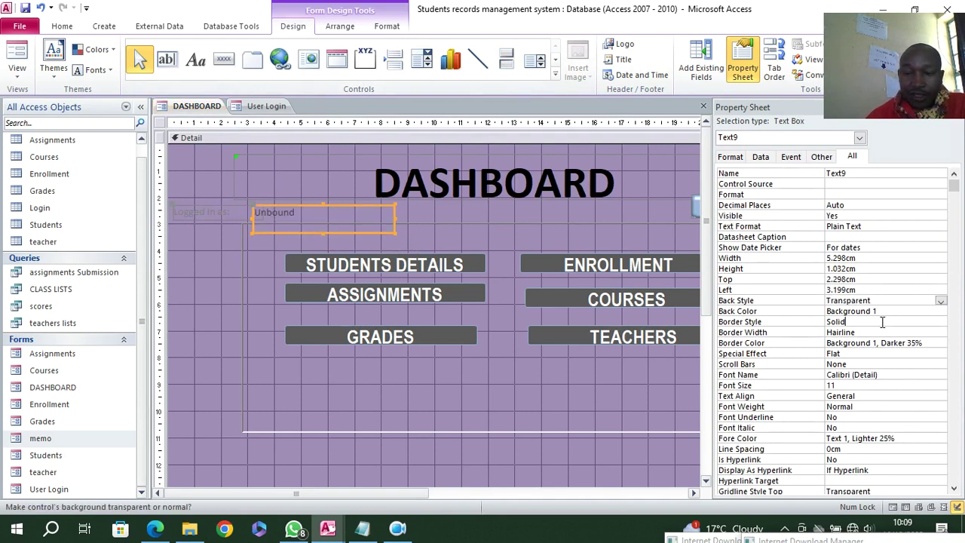
left_click(940, 322)
left_click(885, 333)
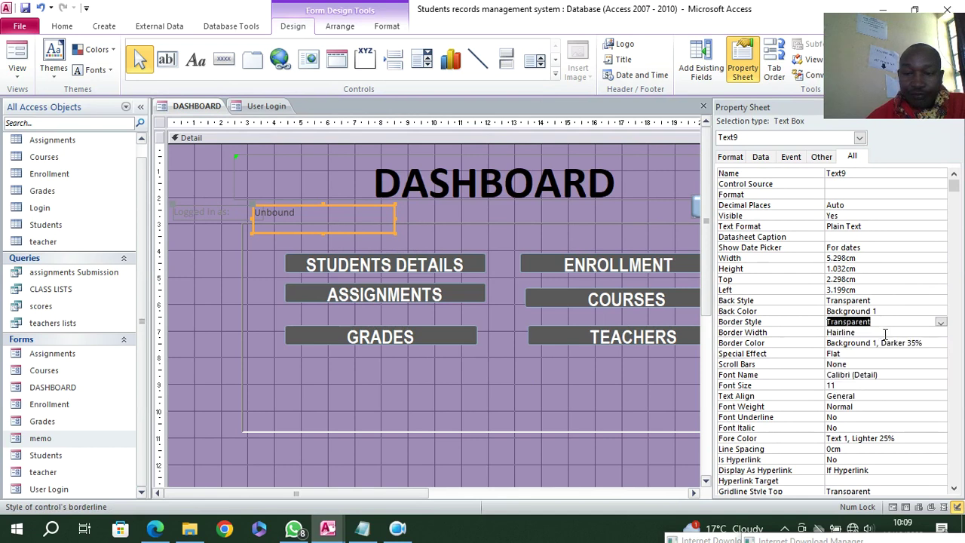
left_click(221, 229)
- Make the 'Logged in as:' label white and bold, and the text box bold 20 pt
left_click(216, 214)
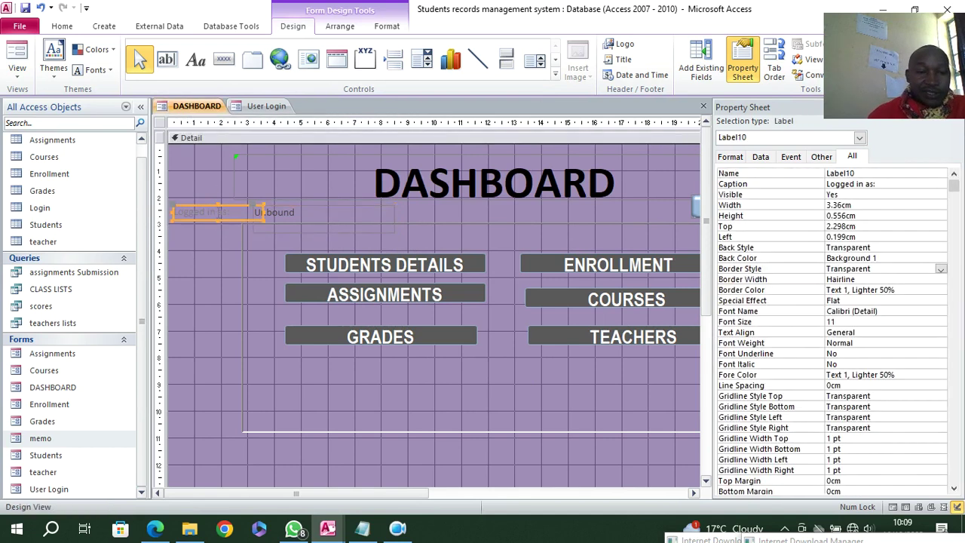
left_click(386, 26)
left_click(157, 69)
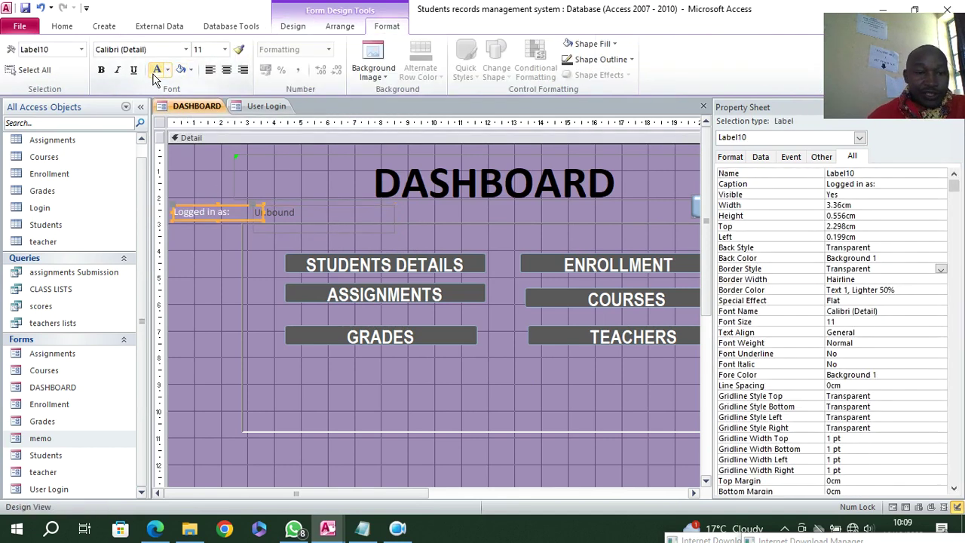
left_click(100, 71)
left_click(299, 215)
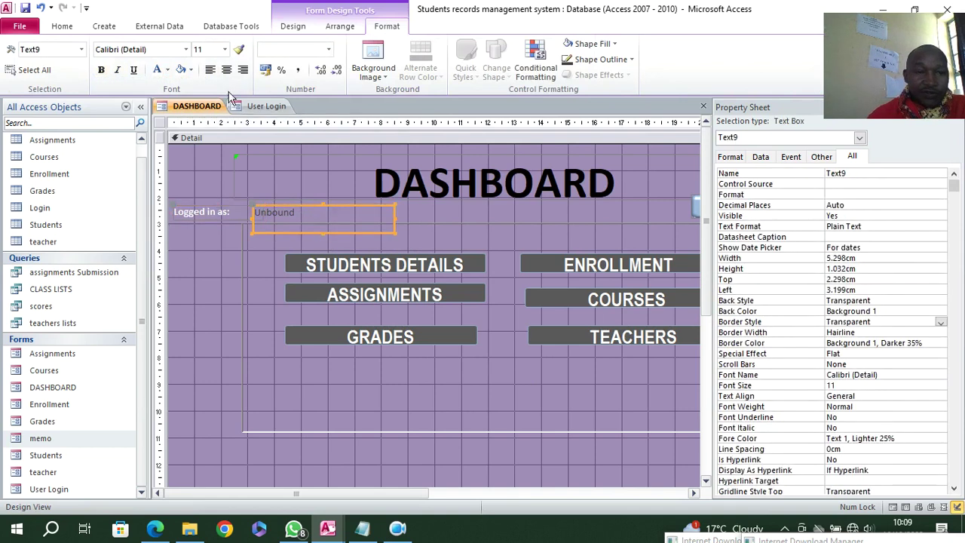
left_click(100, 70)
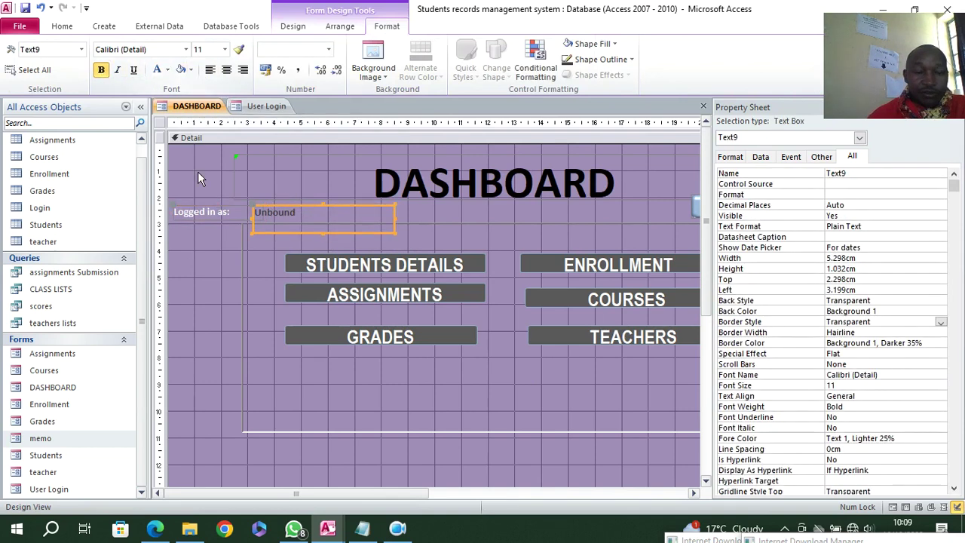
left_click(224, 49)
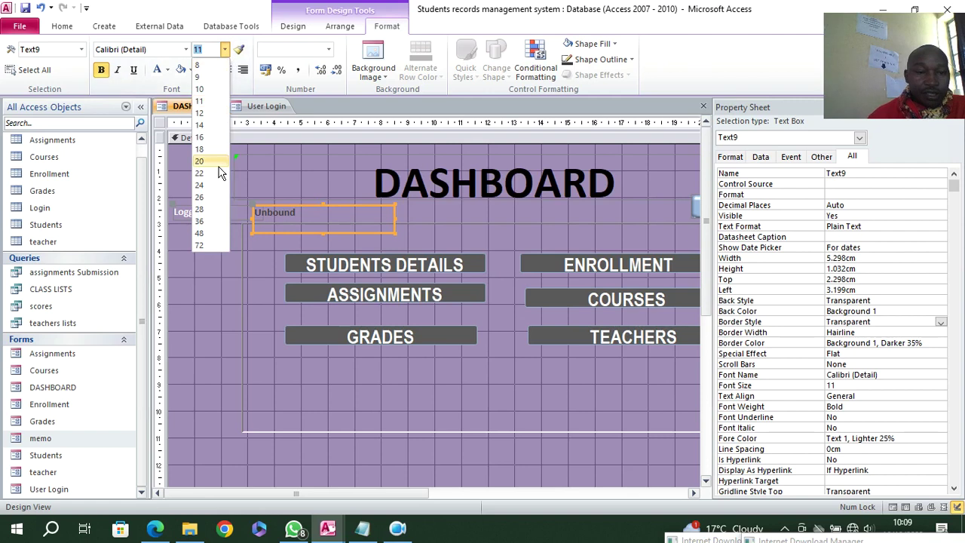
left_click(201, 161)
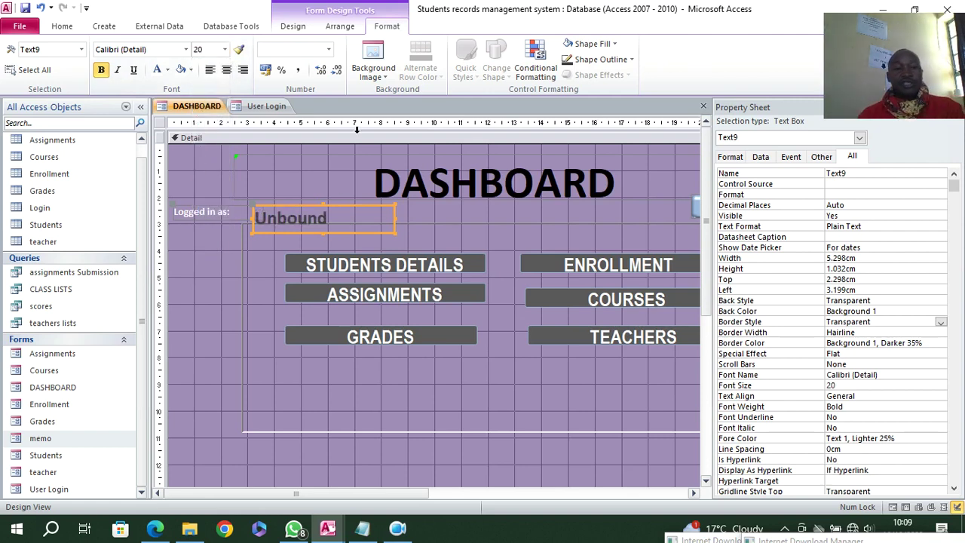
- Reselect the text box and check its name, Text9
left_click(472, 220)
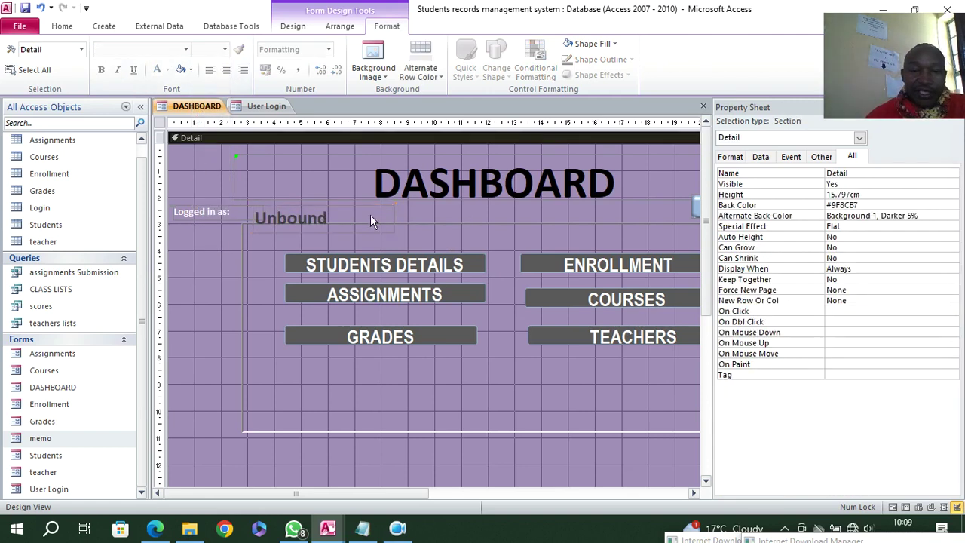
left_click(370, 216)
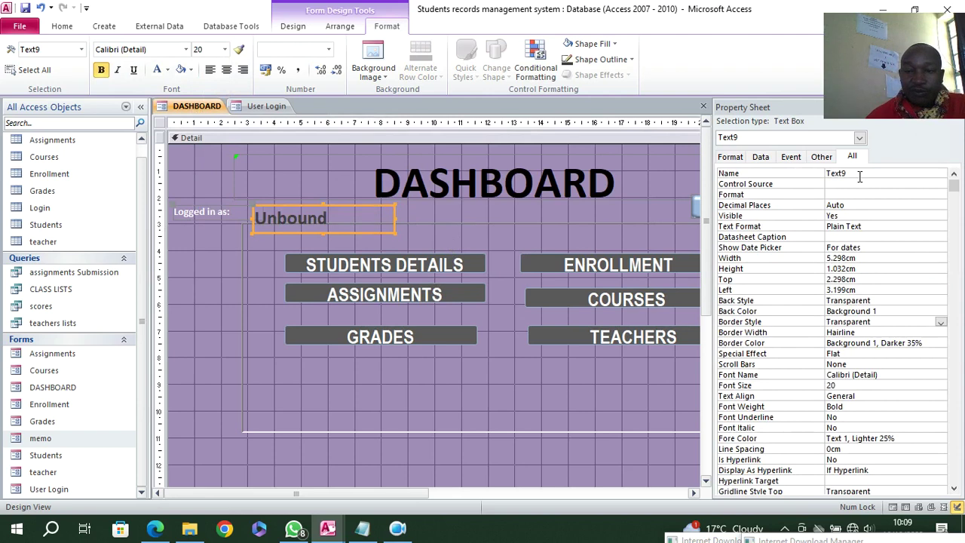
left_click_drag(859, 176, 818, 177)
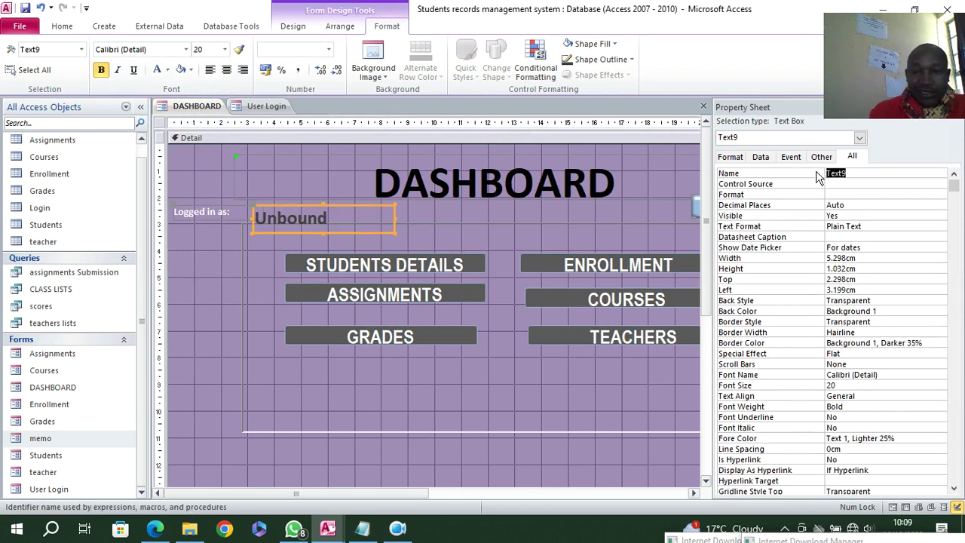
left_click(256, 109)
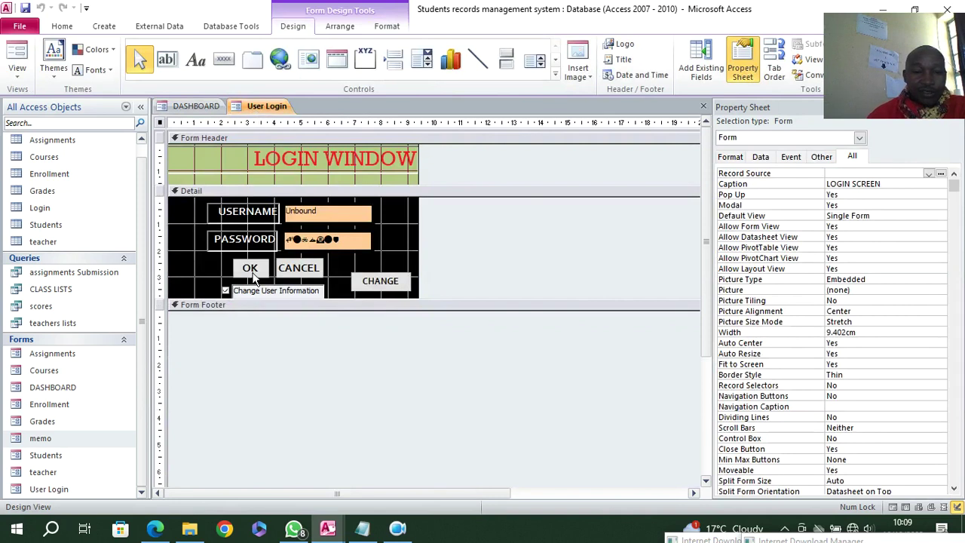
- In the OK button's code, change the username target from [Form_Main].Text14 to Text9
left_click(250, 269)
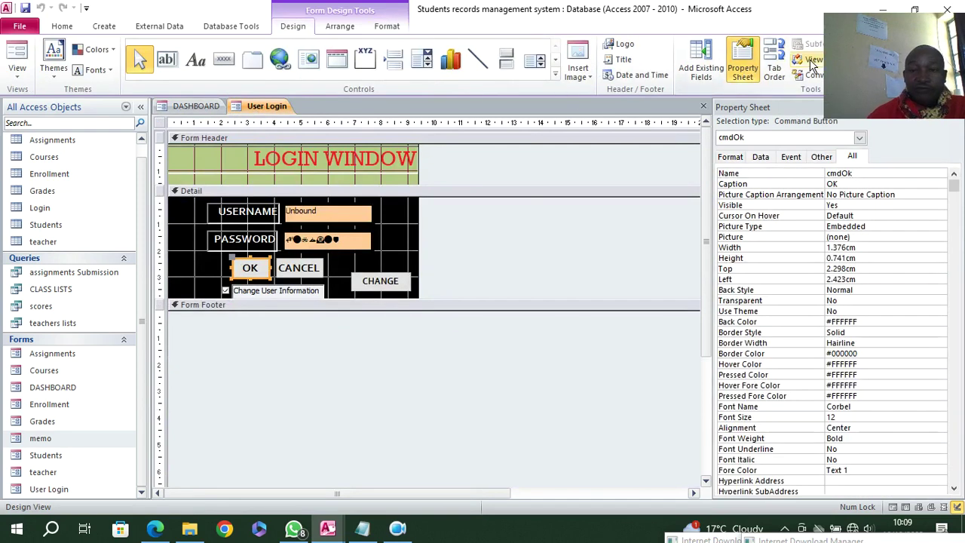
left_click_drag(849, 50, 937, 182)
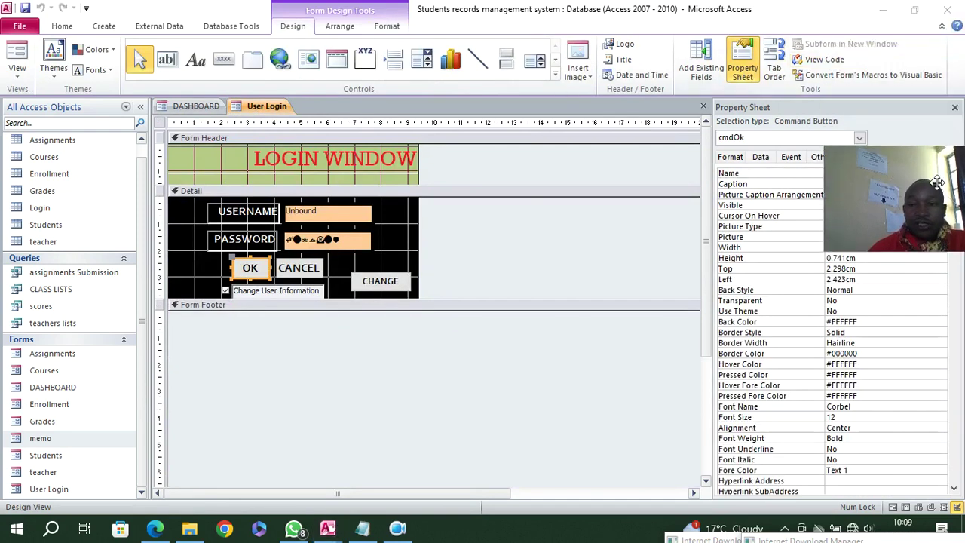
left_click(821, 60)
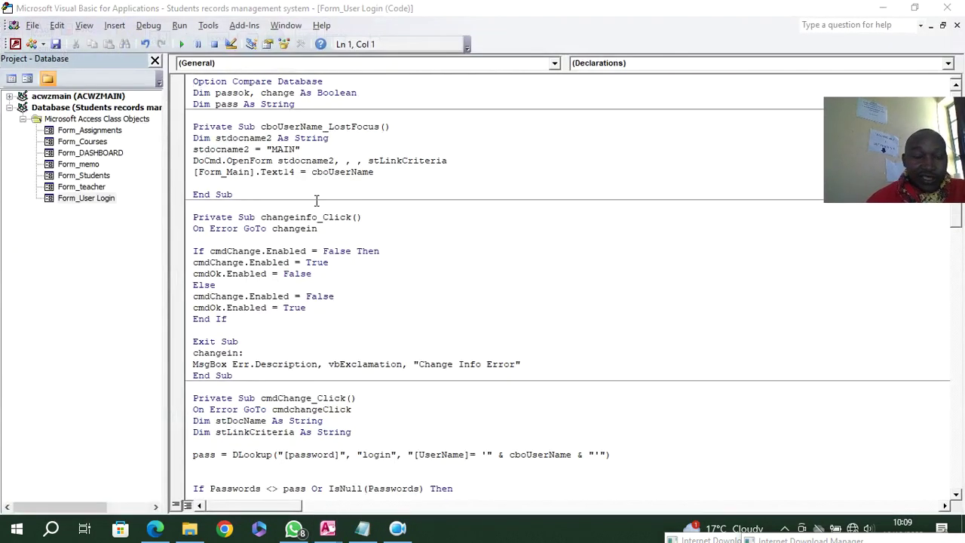
left_click(291, 172)
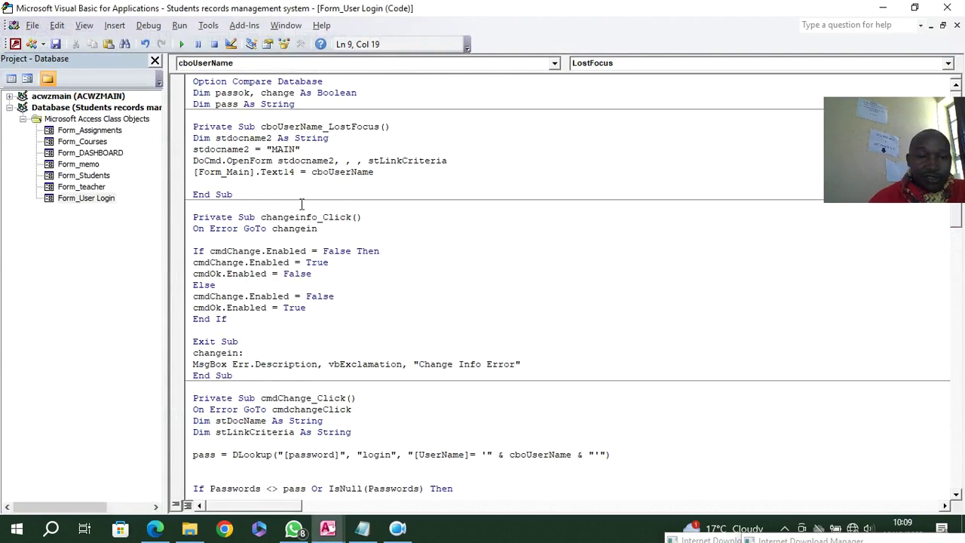
key("BackSpace")
key("BackSpace")
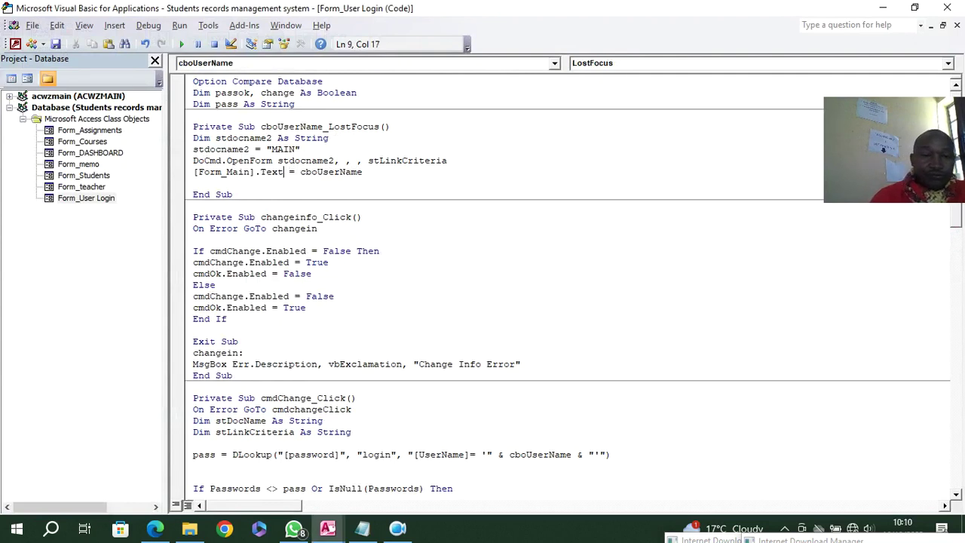
type("9")
- Save the DASHBOARD and User Login forms and close the VBA editor
key("ctrl+s")
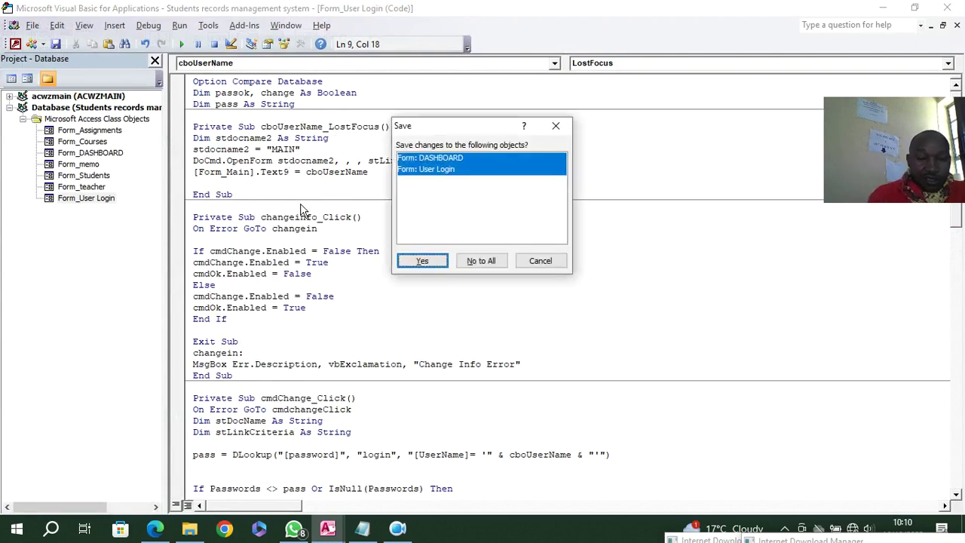
left_click(422, 261)
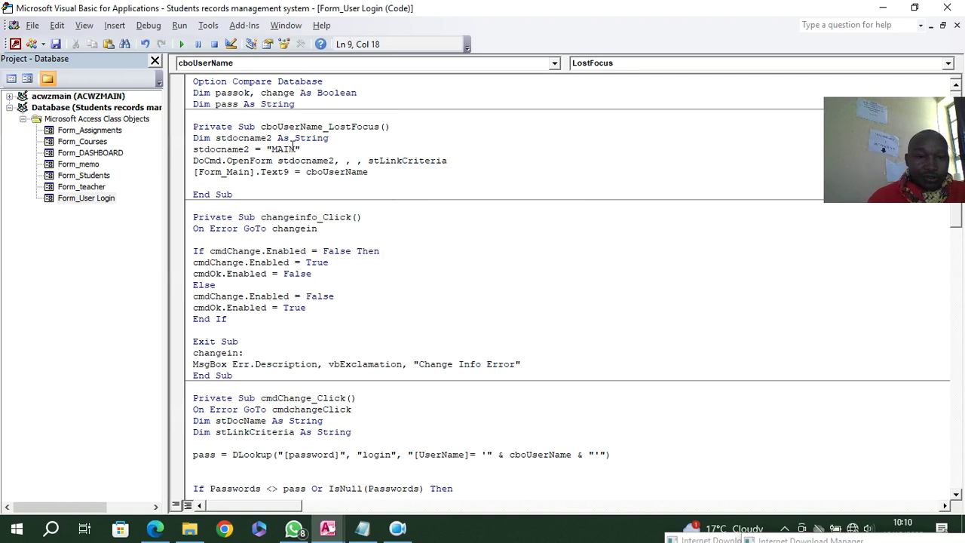
left_click(947, 7)
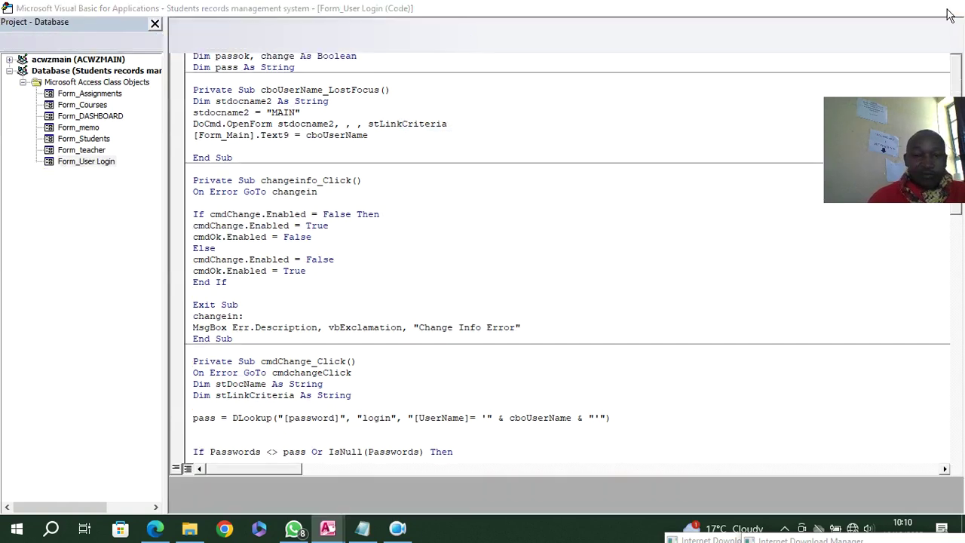
- Close all open objects and rename the DASHBOARD form to MAIN
right_click(264, 105)
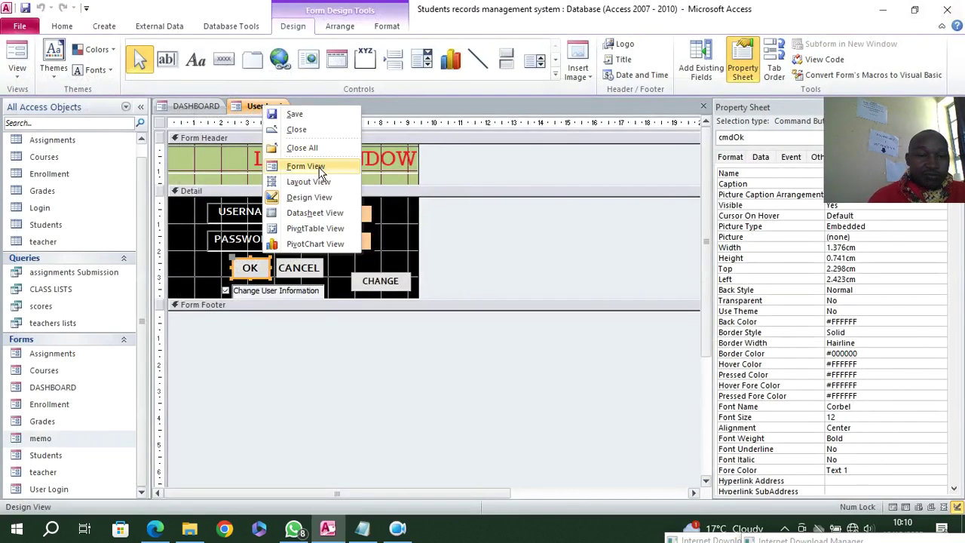
left_click(308, 146)
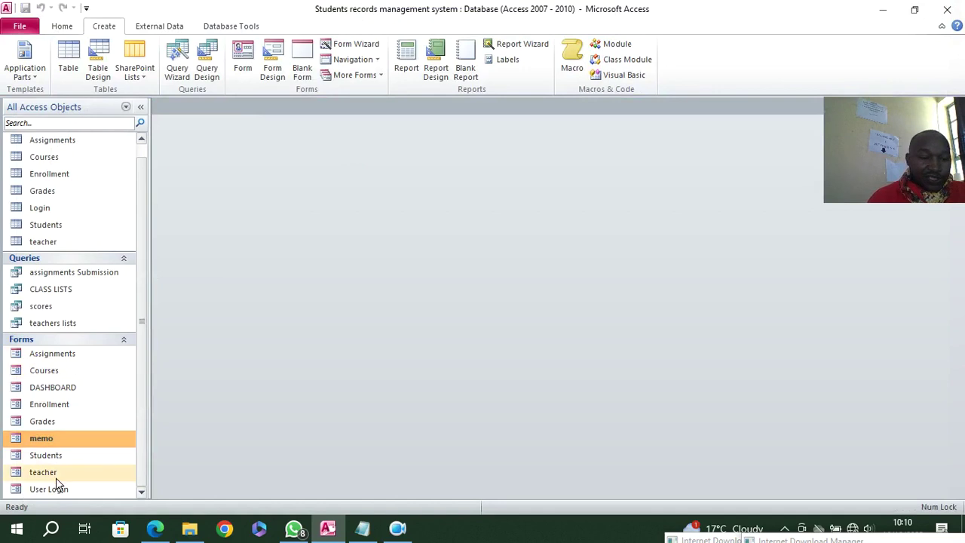
right_click(64, 391)
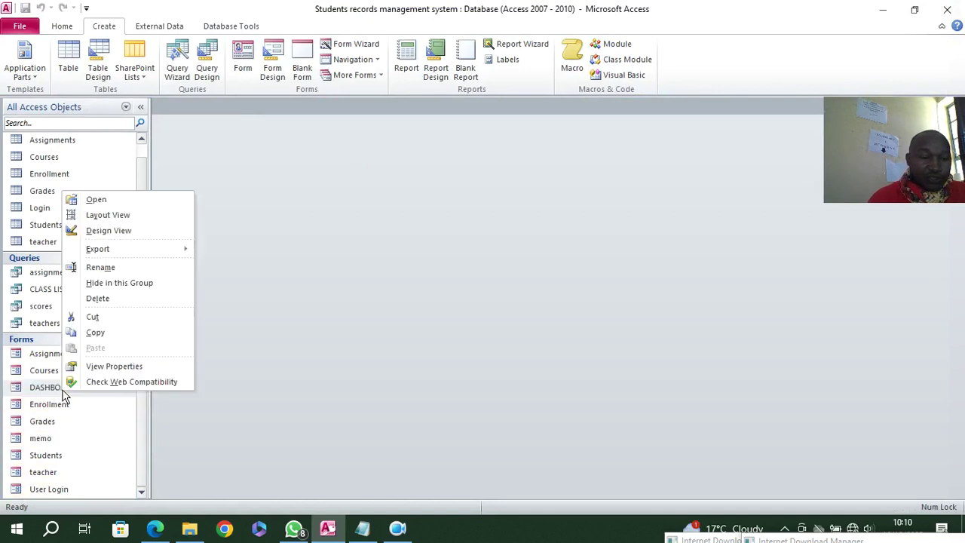
left_click(100, 267)
key("Caps_Lock")
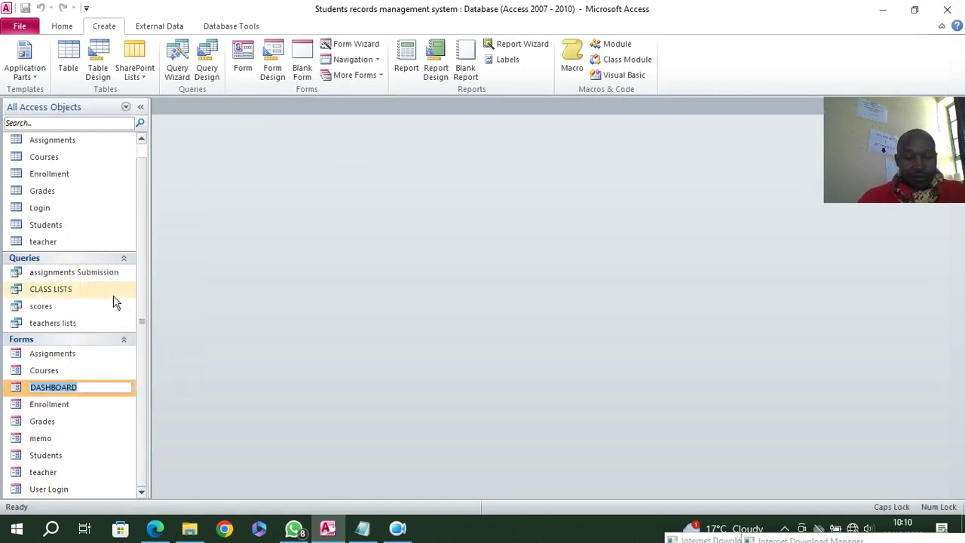
type("MAIN")
left_click(78, 403)
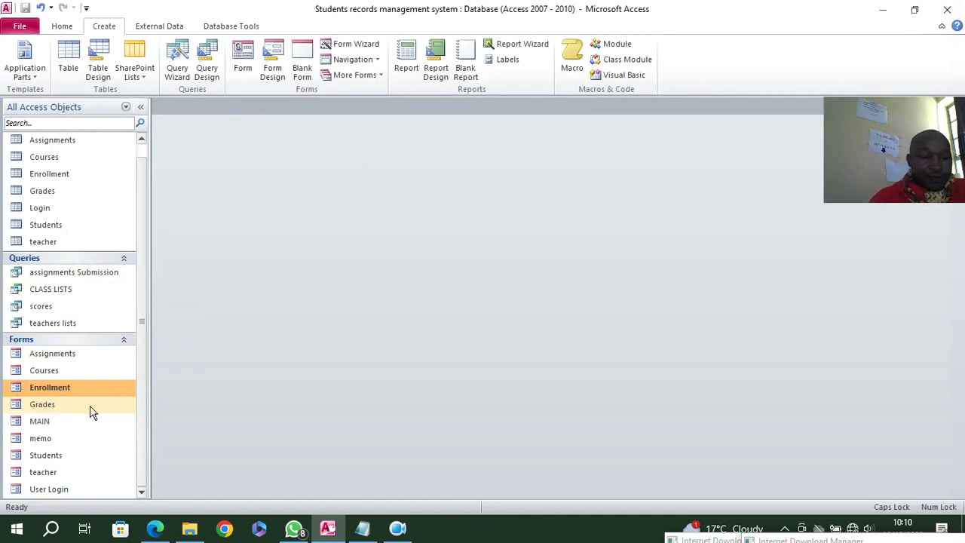
- Open the MAIN form to confirm the purple dashboard still appears, then close it
double_click(59, 419)
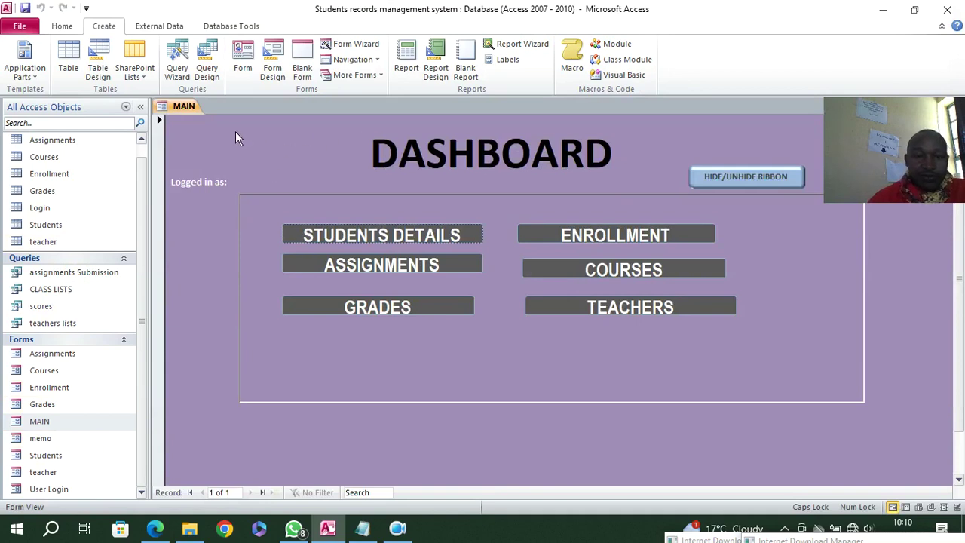
right_click(266, 136)
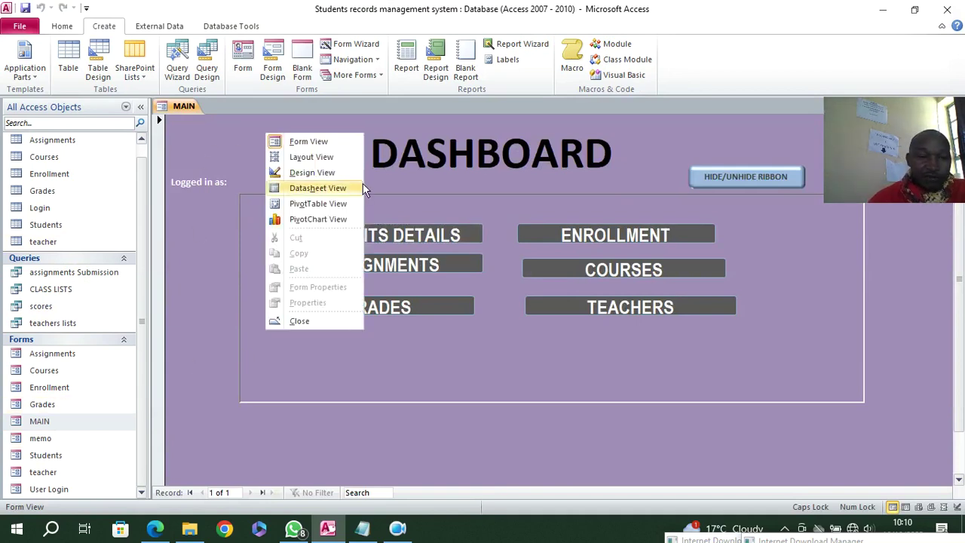
left_click(305, 322)
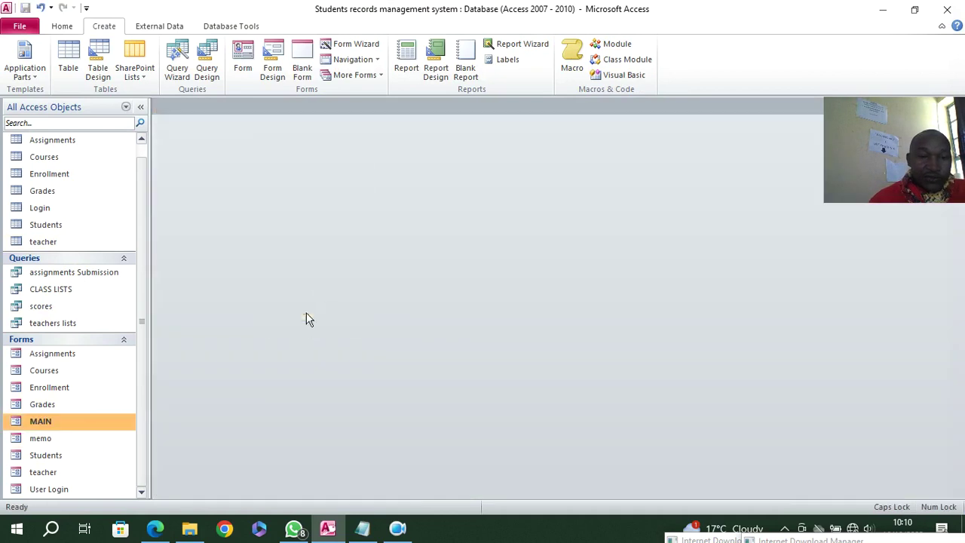
- Run the memo form and log in with the username and password to reach the MAIN dashboard
double_click(42, 438)
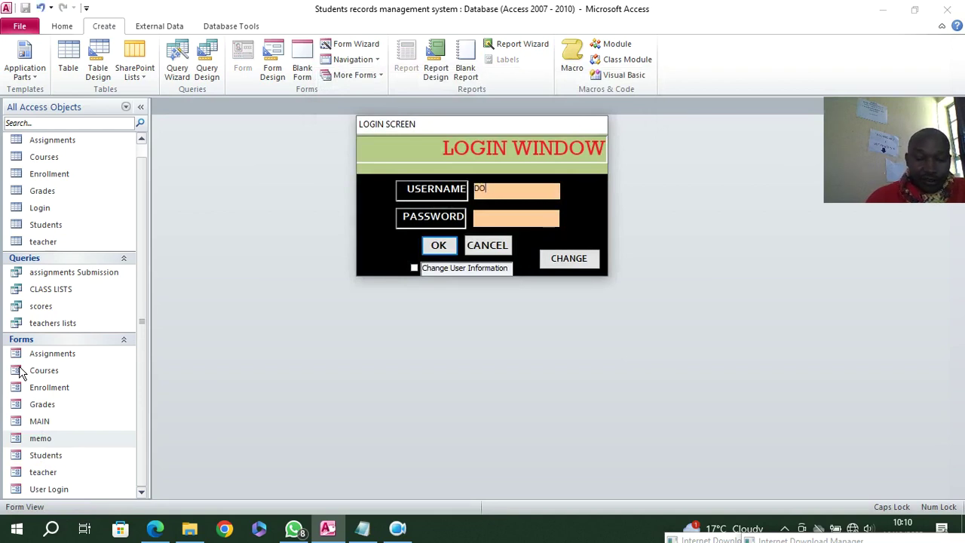
key("Tab")
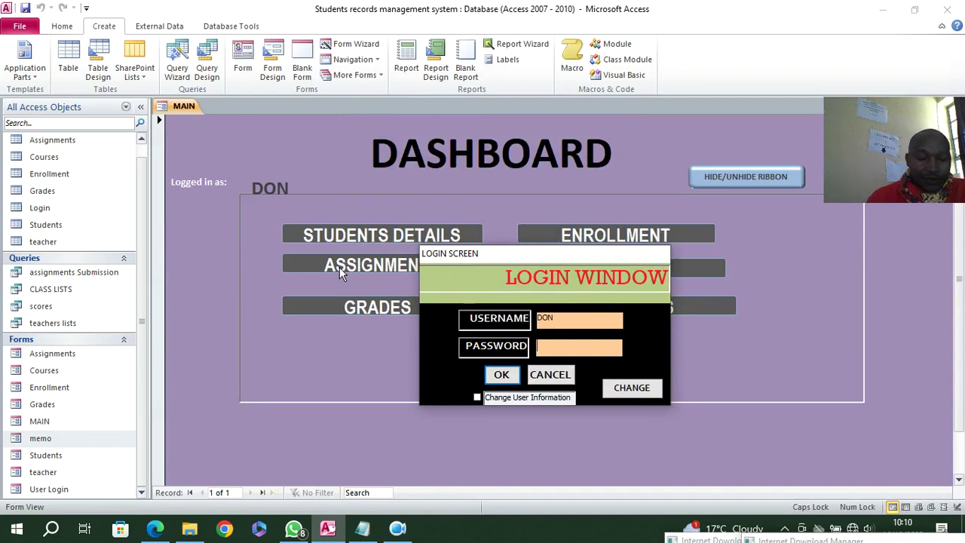
type("12")
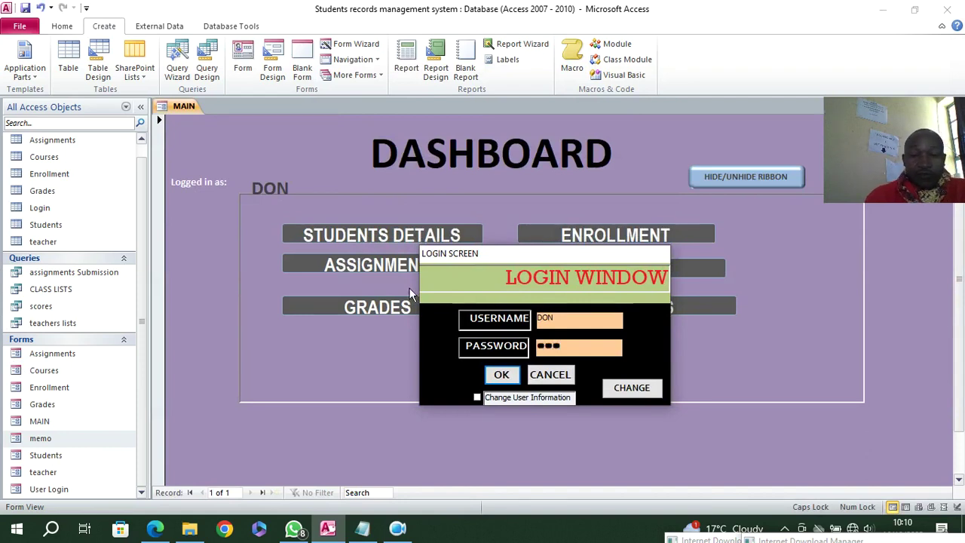
left_click(503, 374)
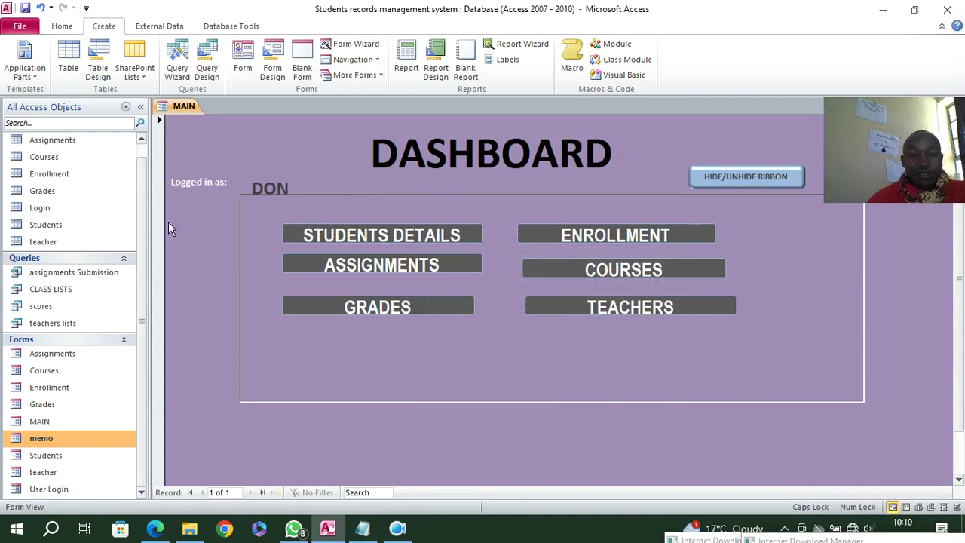
- Set the Current Database Display Form to memo in Access Options
left_click(19, 26)
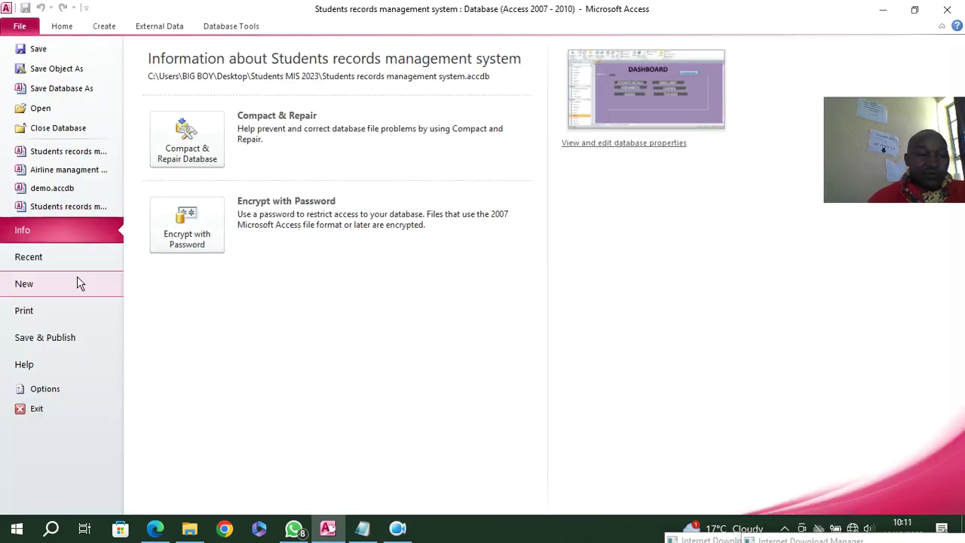
left_click(60, 388)
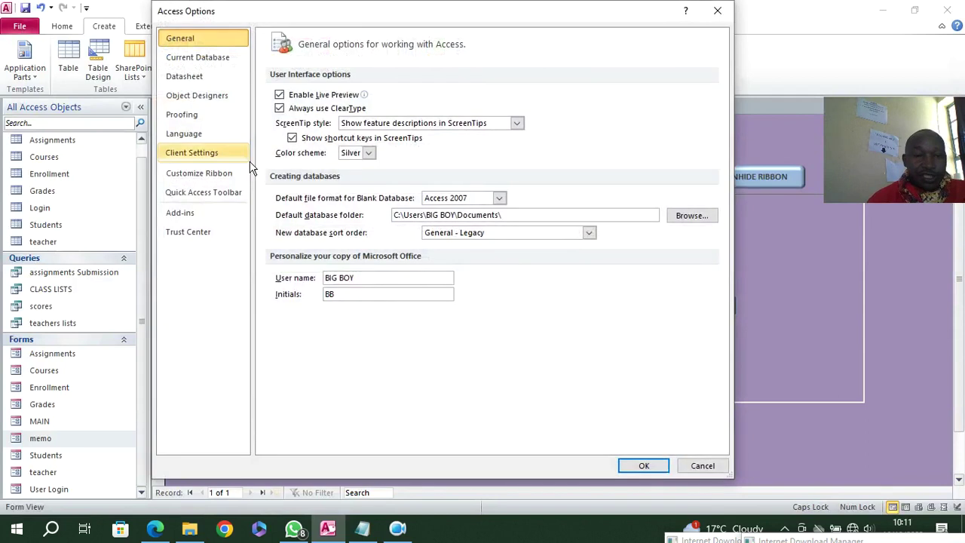
left_click(211, 58)
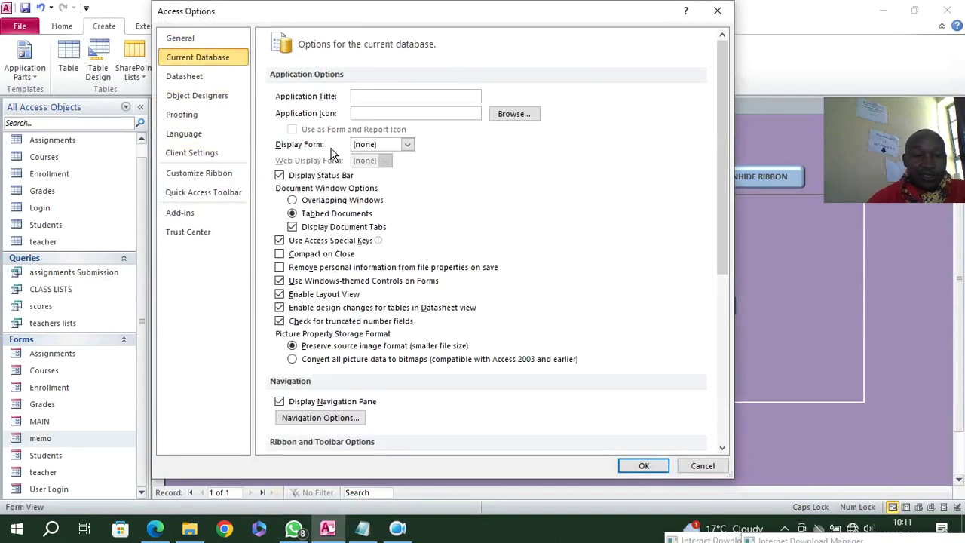
left_click(405, 145)
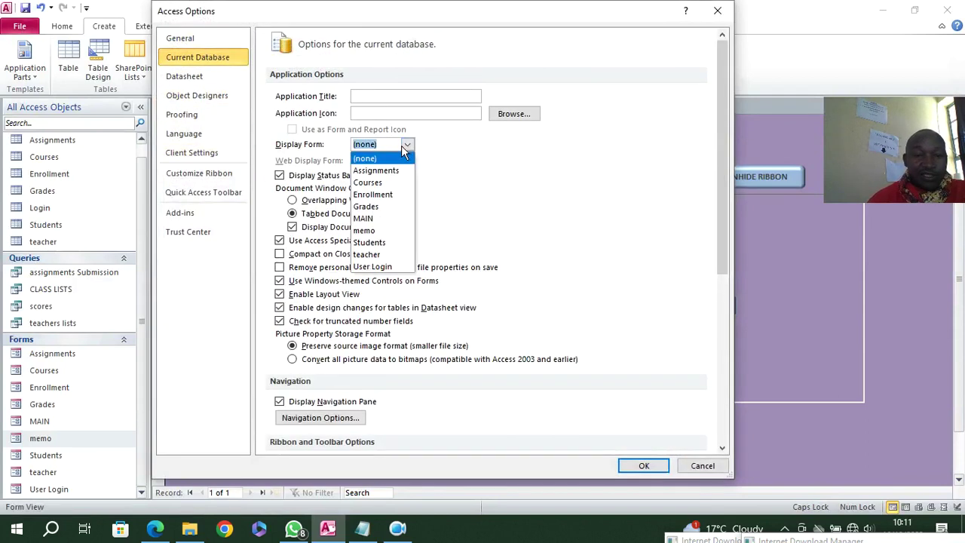
left_click(391, 231)
- Enter STUDENTS RECORDS MANAGEMENT SYSTEM as the application title
left_click(407, 95)
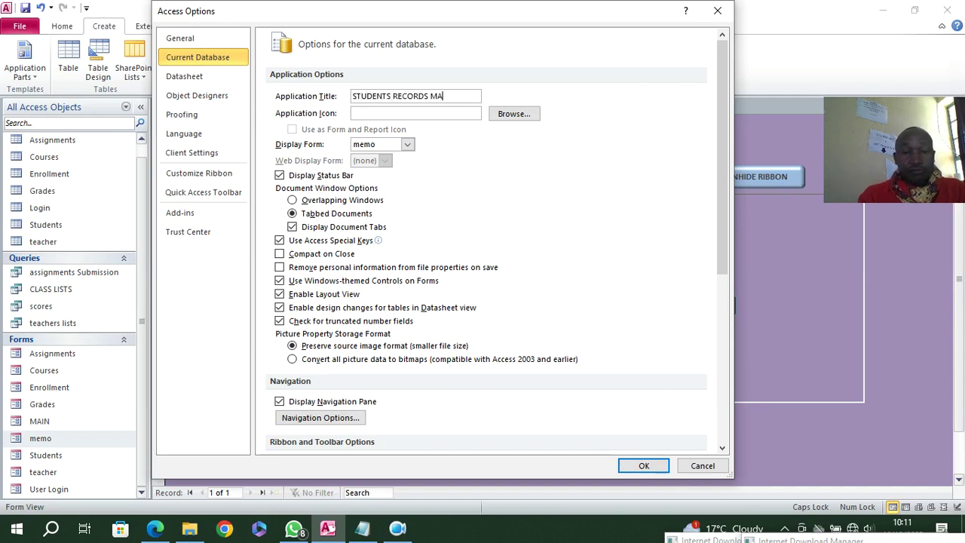
type("NT SYSTEM")
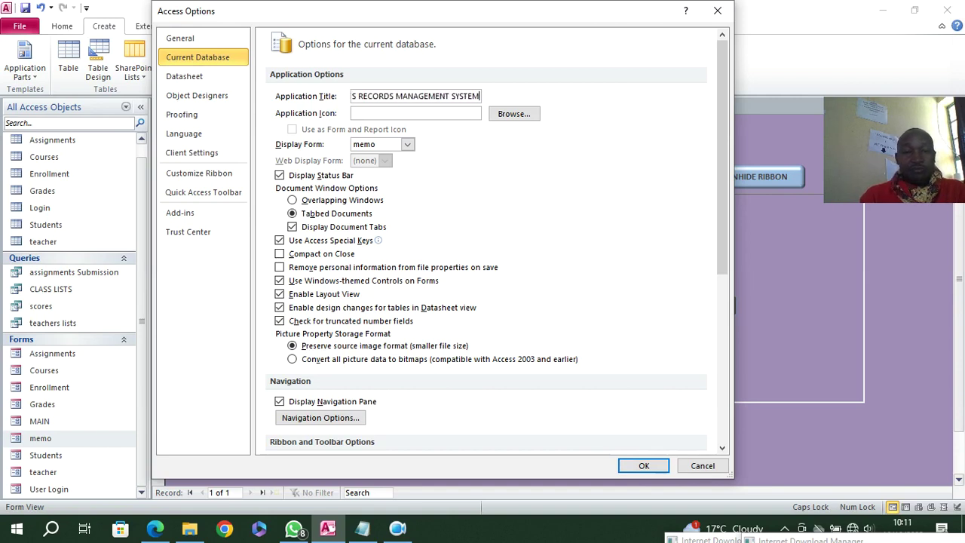
scroll(277, 388, "down", 3)
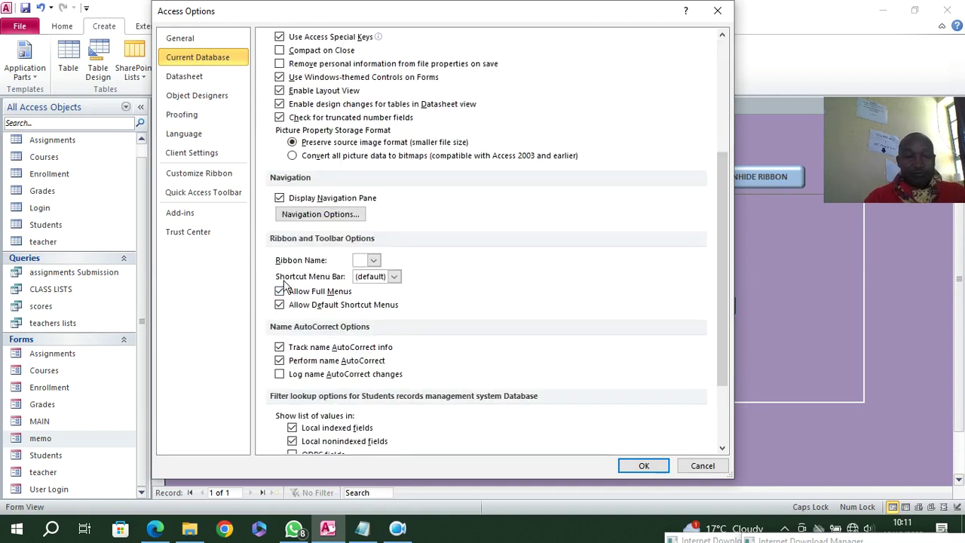
scroll(273, 154, "up", 2)
- Enable Compact on Close, disable full menus, shortcut menus and the navigation pane, and apply
left_click(303, 154)
left_click(316, 395)
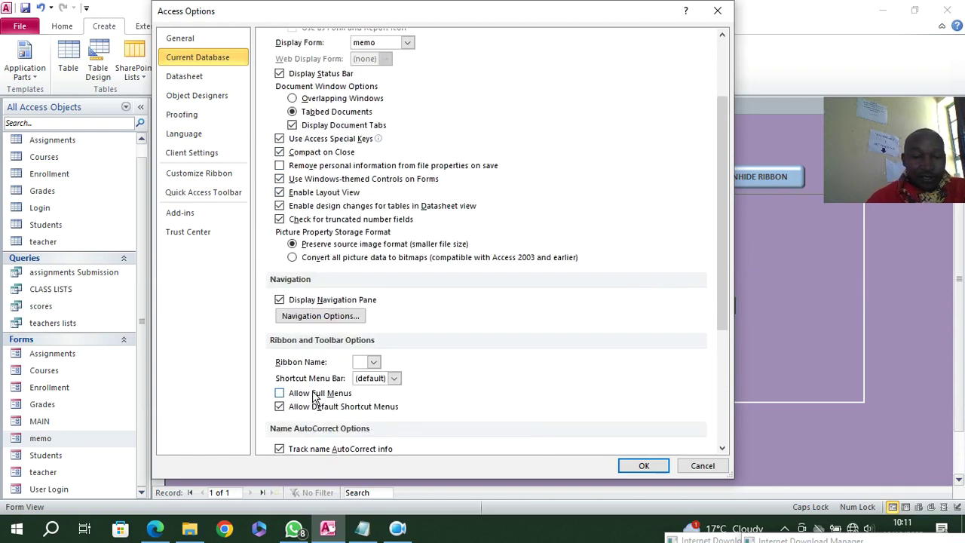
left_click(316, 407)
scroll(320, 302, "down", 1)
left_click(314, 198)
scroll(377, 380, "down", 1)
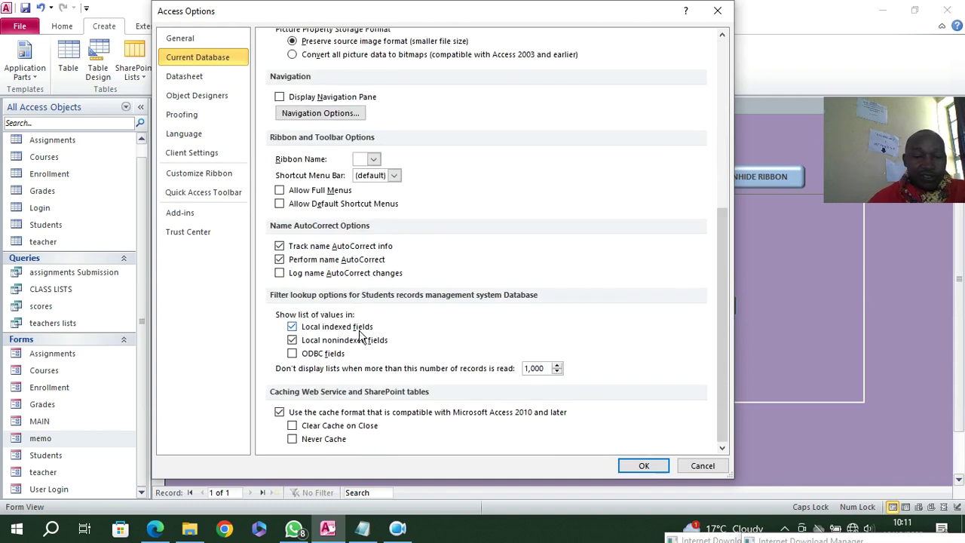
left_click(655, 466)
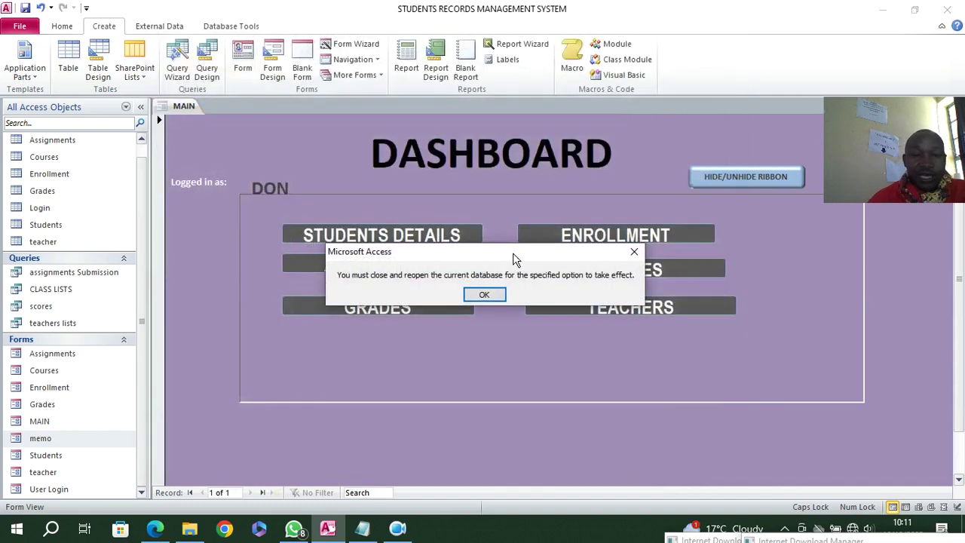
left_click(486, 296)
- Close Access, reopen the students database from Students MIS 2023, and log in
left_click(947, 9)
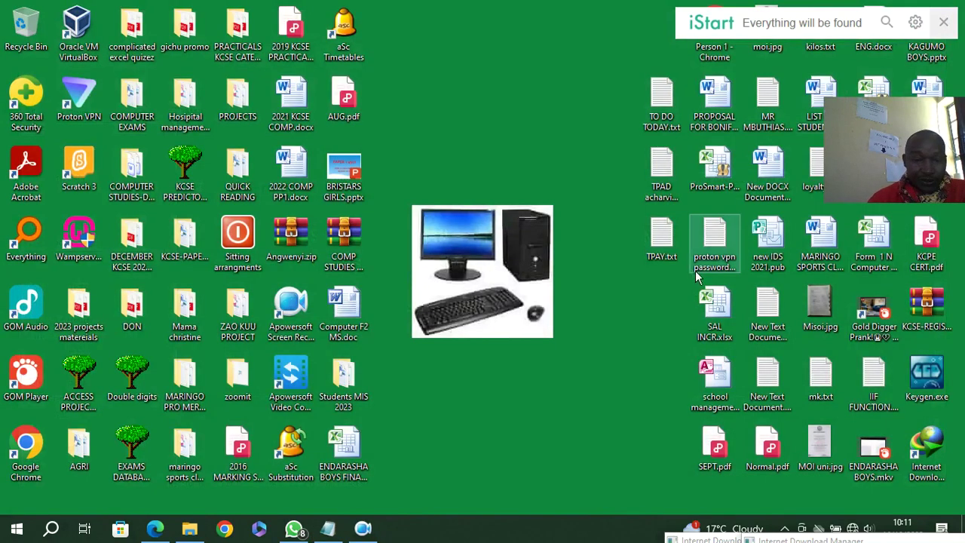
double_click(348, 374)
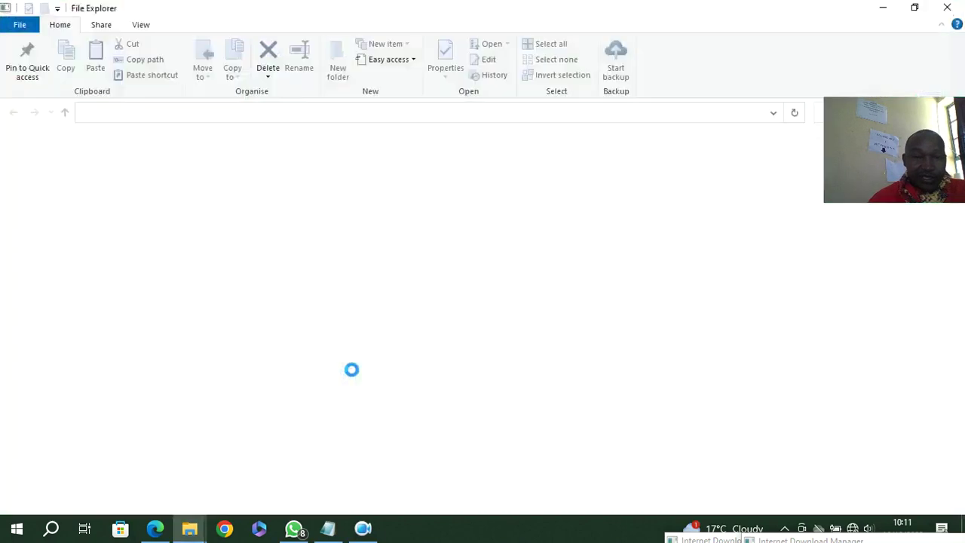
double_click(184, 202)
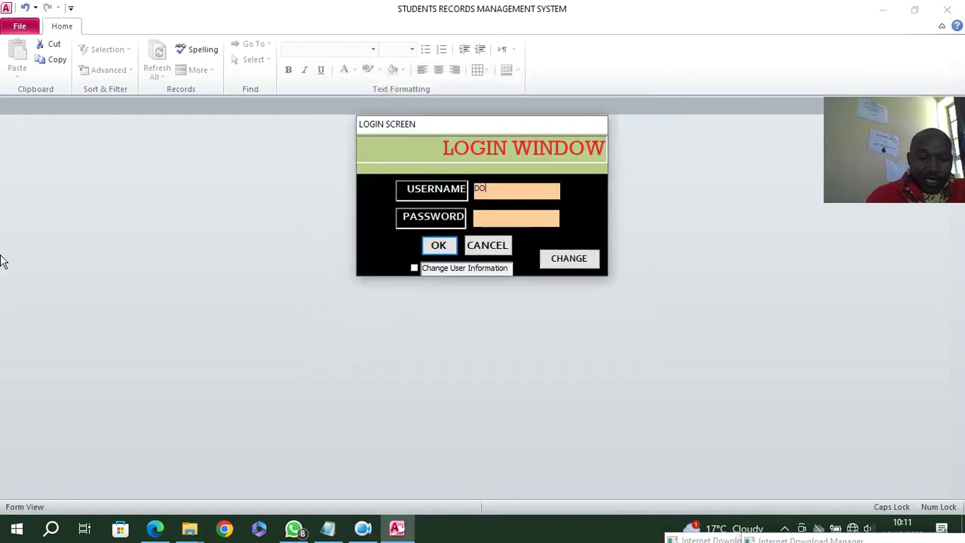
key("Tab")
type("•••")
key("Return")
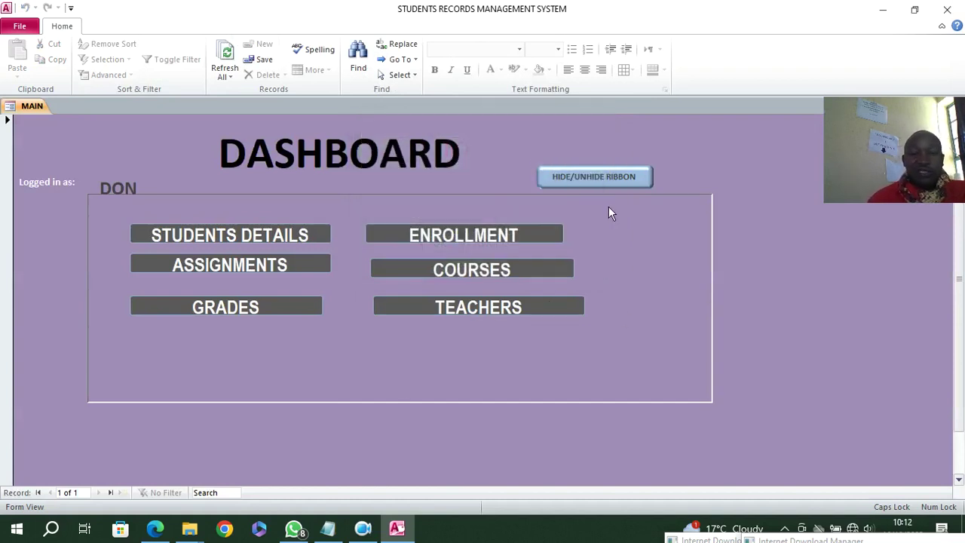
- Hide the ribbon, then test the STUDENTS DETAILS button and close the Students form
left_click(585, 178)
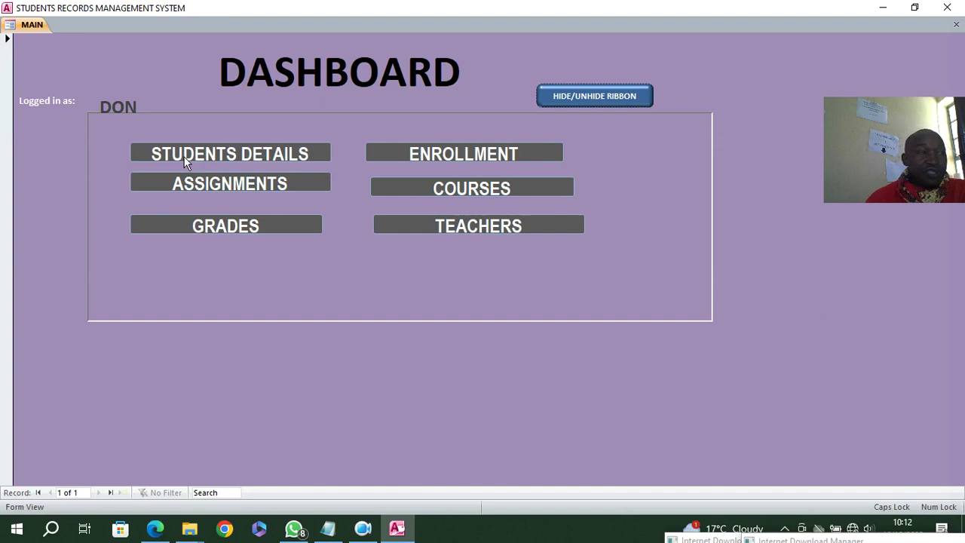
left_click(210, 155)
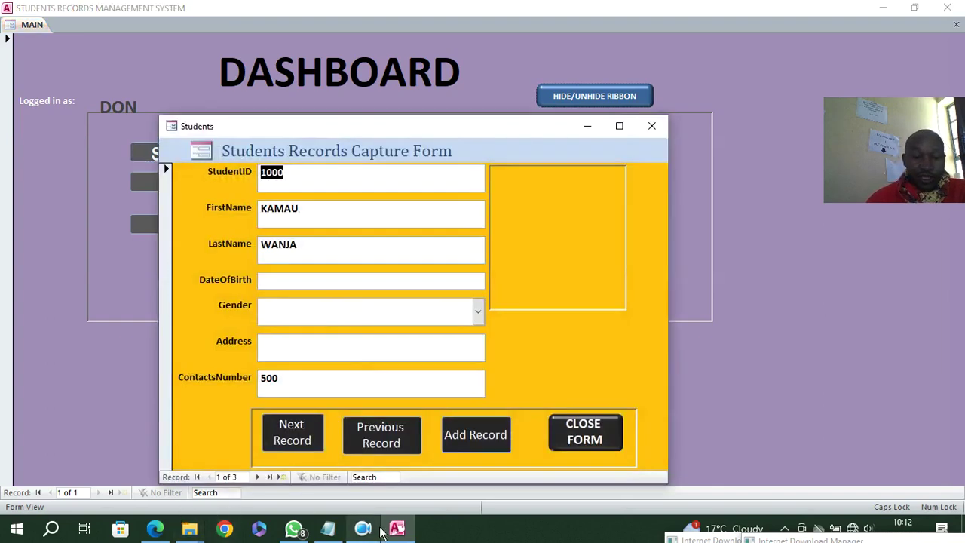
left_click(653, 127)
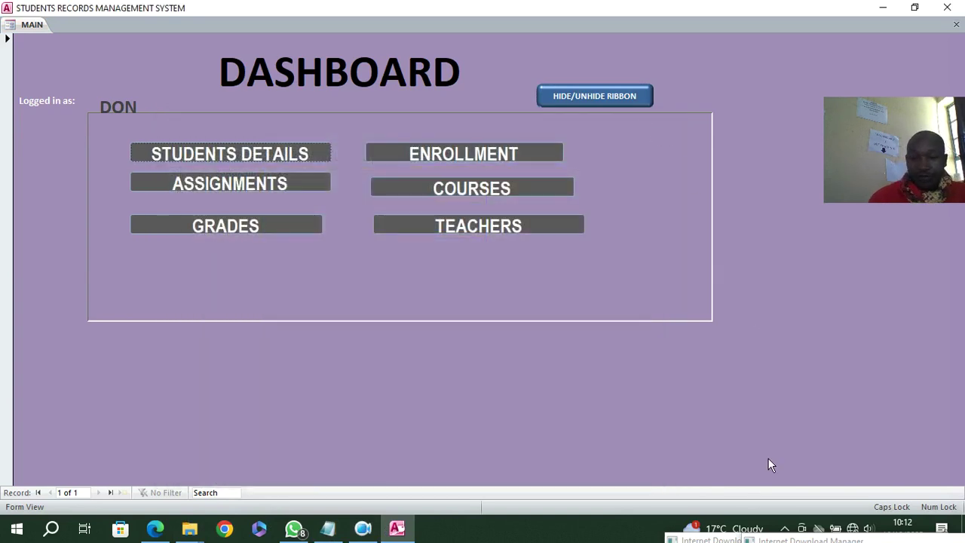
right_click(758, 539)
left_click(761, 525)
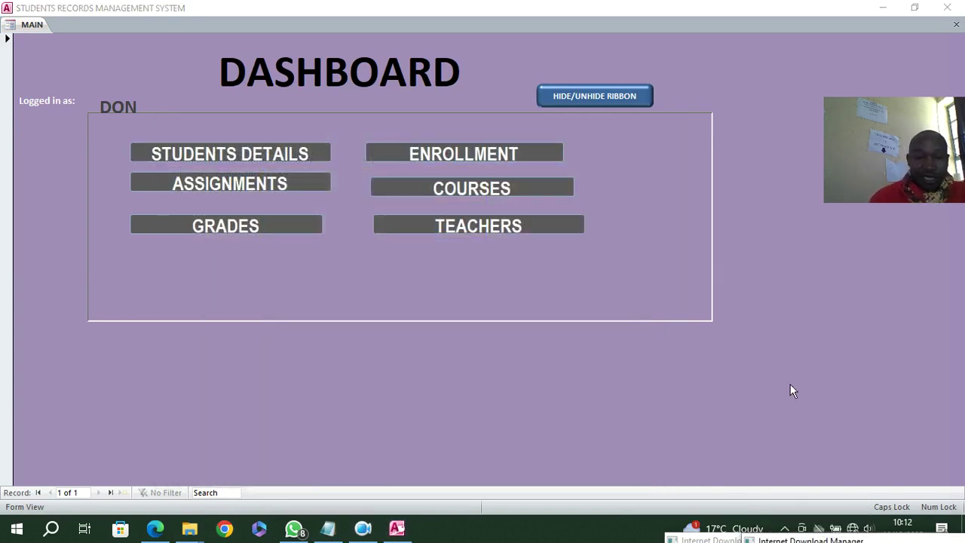